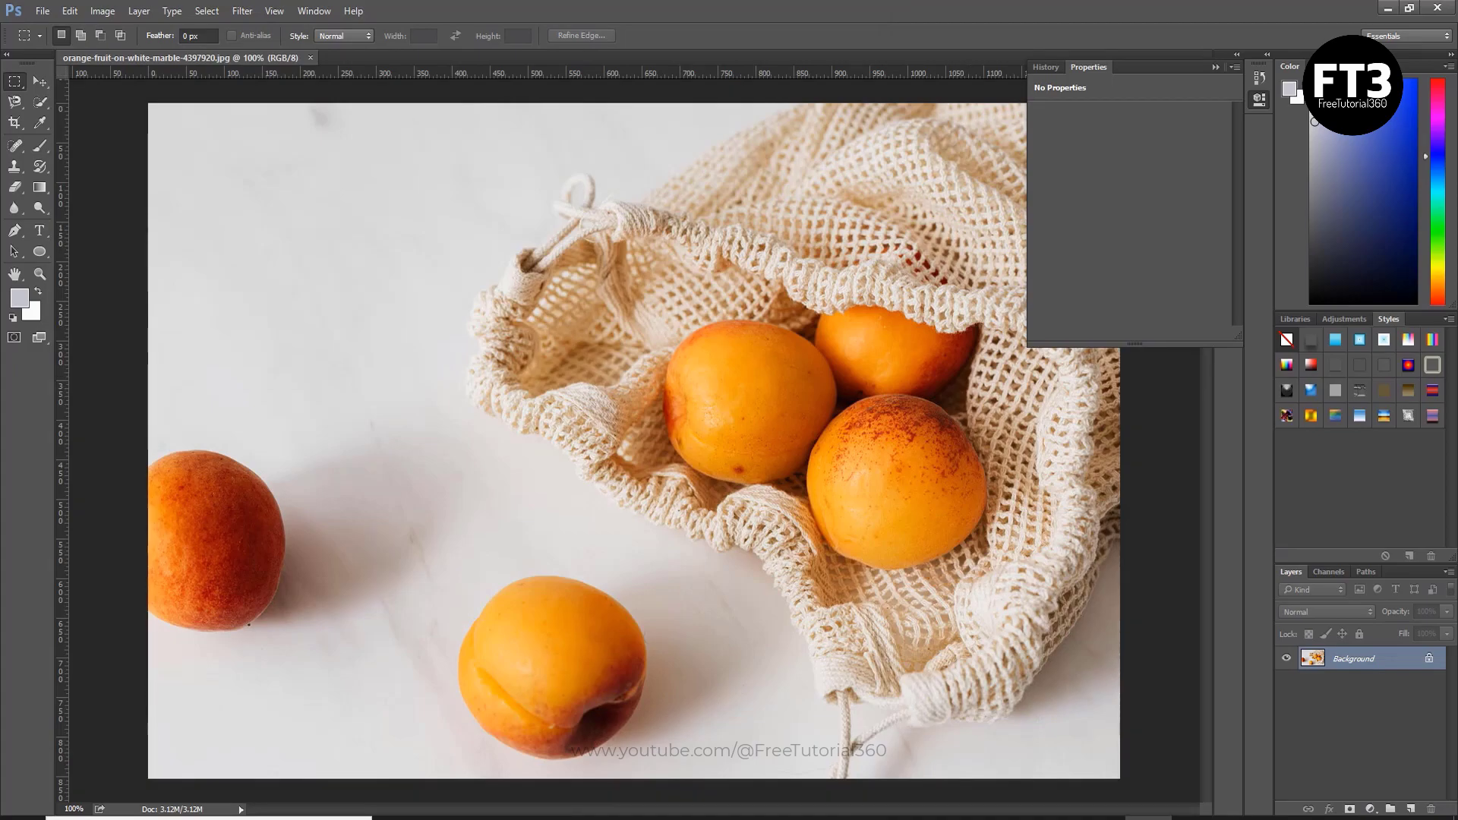
Collapse the History/Properties panel group to icons with its >> button.
click(1215, 67)
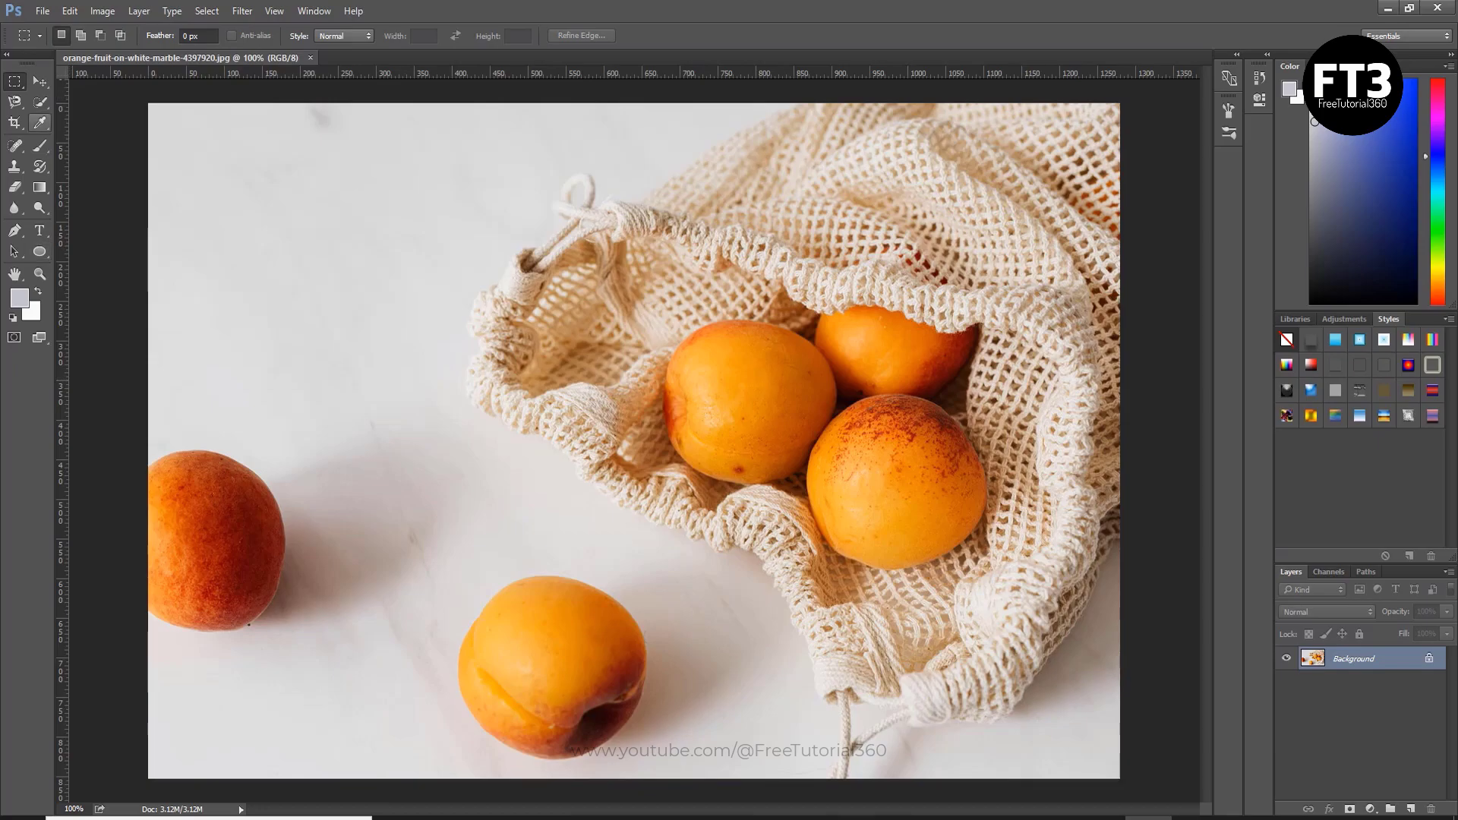
Use Quick Selection at a 46 px brush to select the bottom-centre fruit and the front fruit in the bag.
click(40, 102)
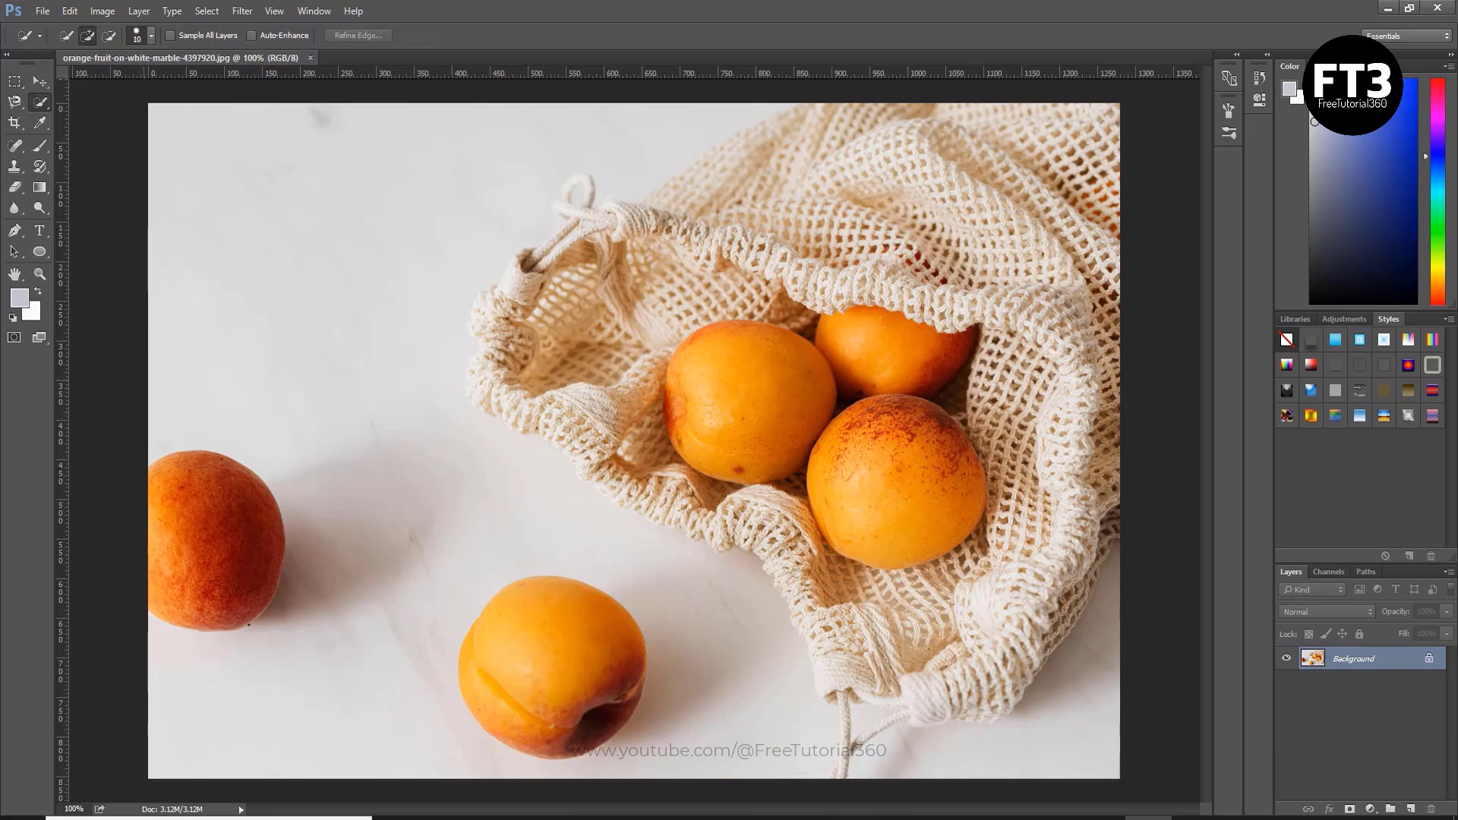
click(151, 35)
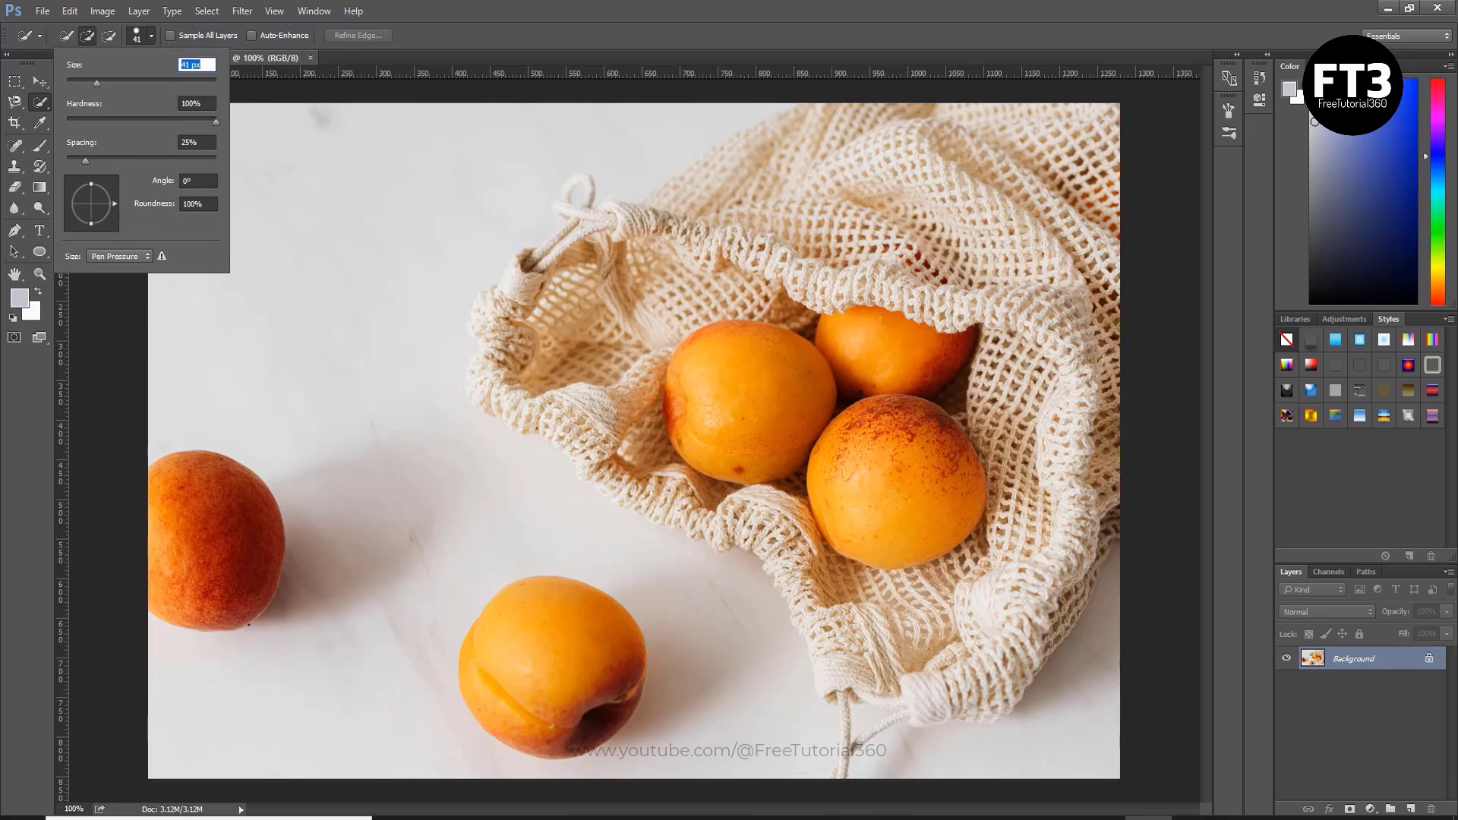
click(151, 36)
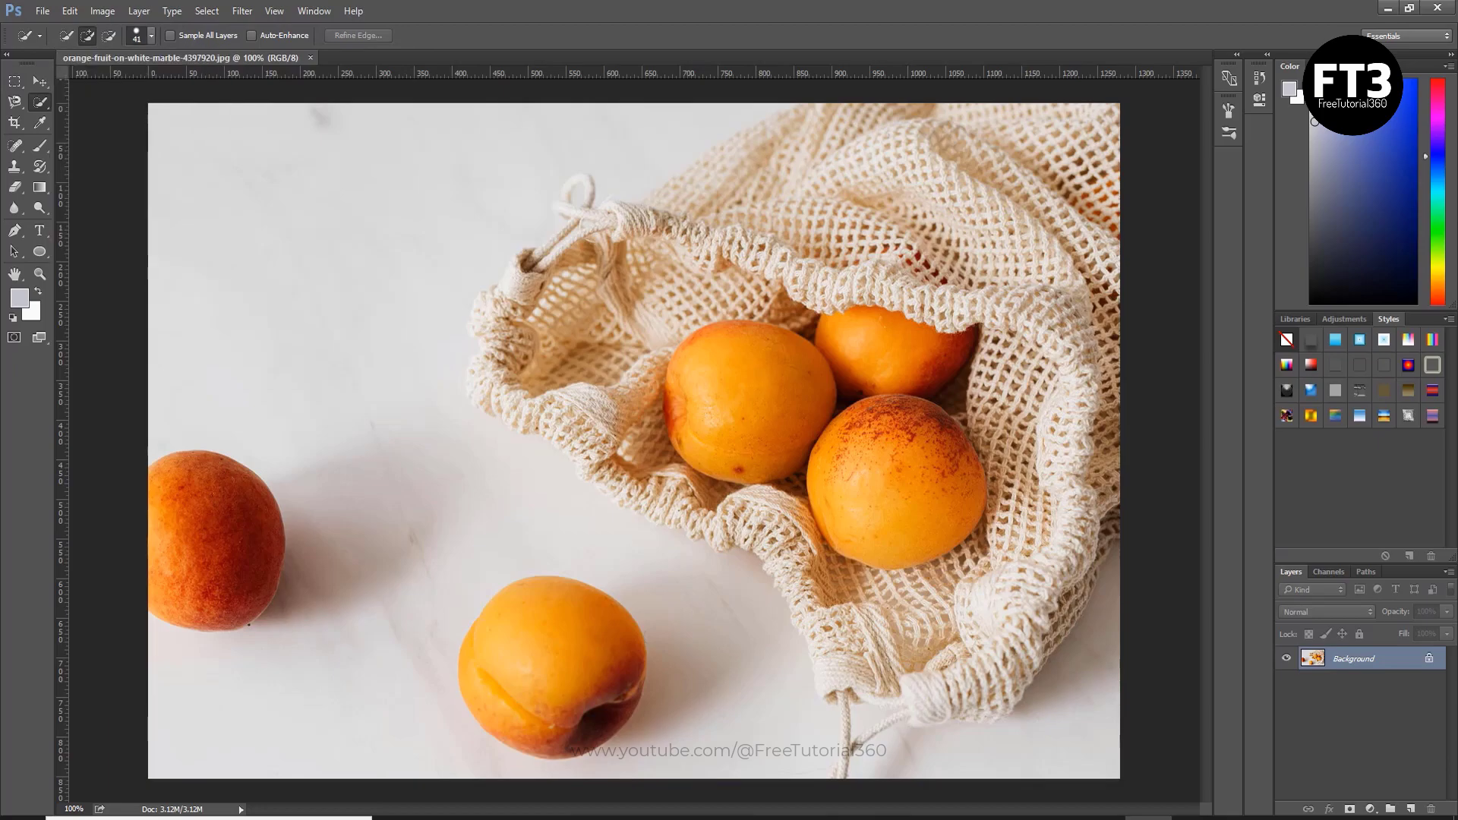
click(151, 36)
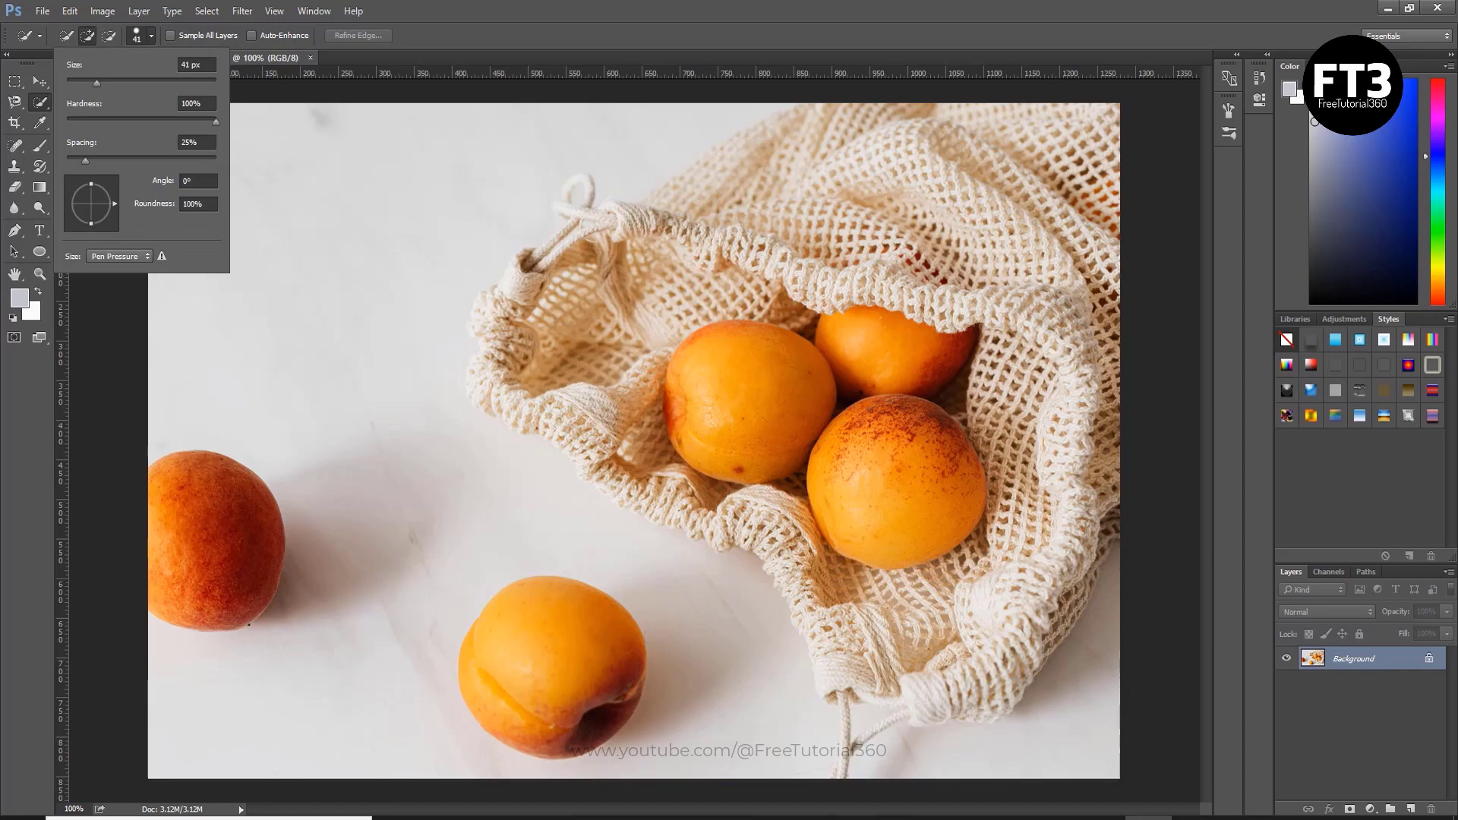
drag(96, 83, 115, 82)
key(Up)
key(Up)
key(Up)
key(Up)
key(Up)
key(Up)
key(Up)
key(Up)
mouse_move(535, 642)
mouse_down()
mouse_move(566, 672)
mouse_move(559, 660)
mouse_up()
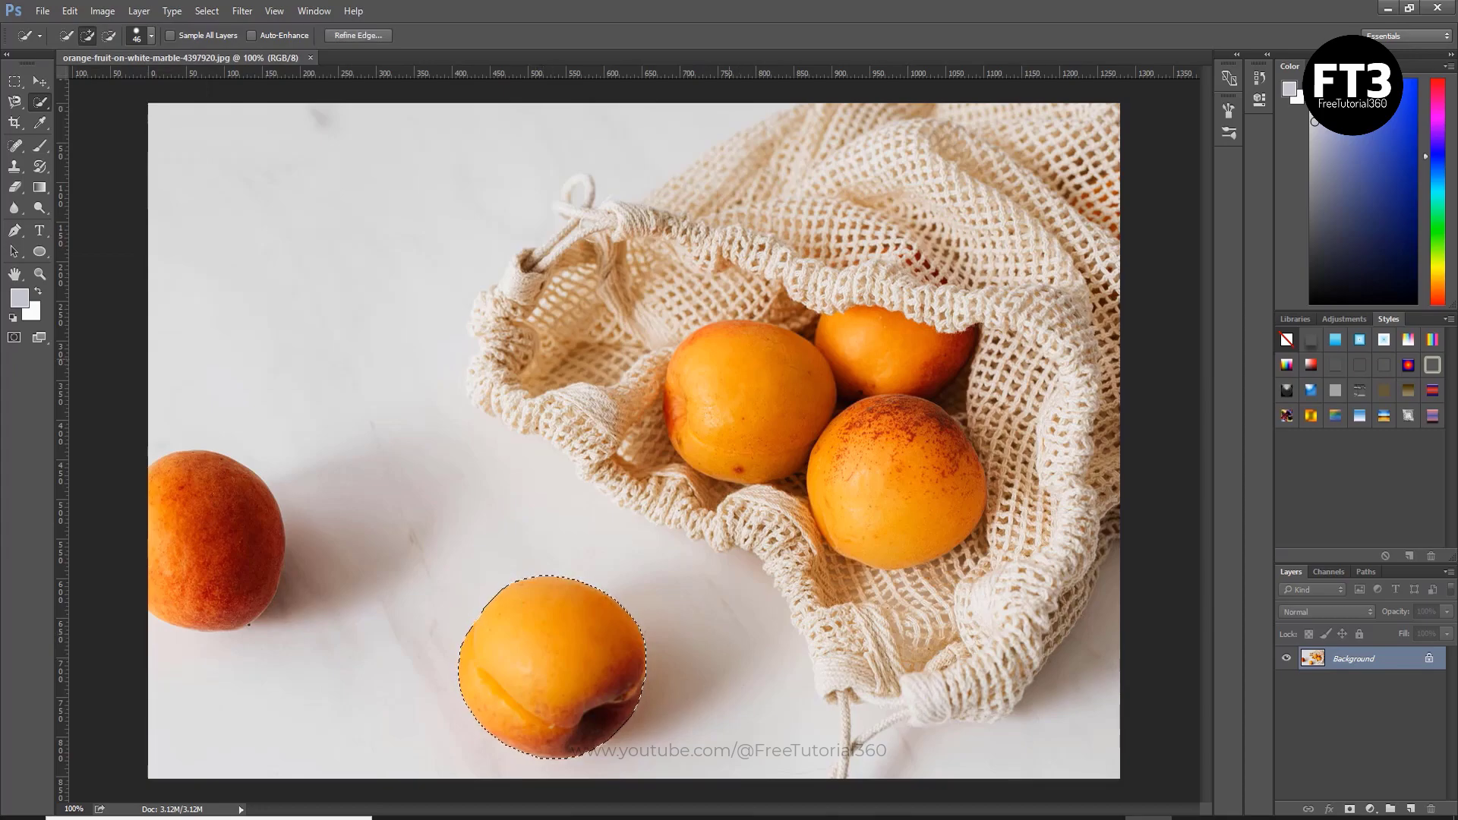
mouse_move(730, 361)
mouse_down()
mouse_move(748, 410)
mouse_move(737, 418)
mouse_move(703, 371)
mouse_up()
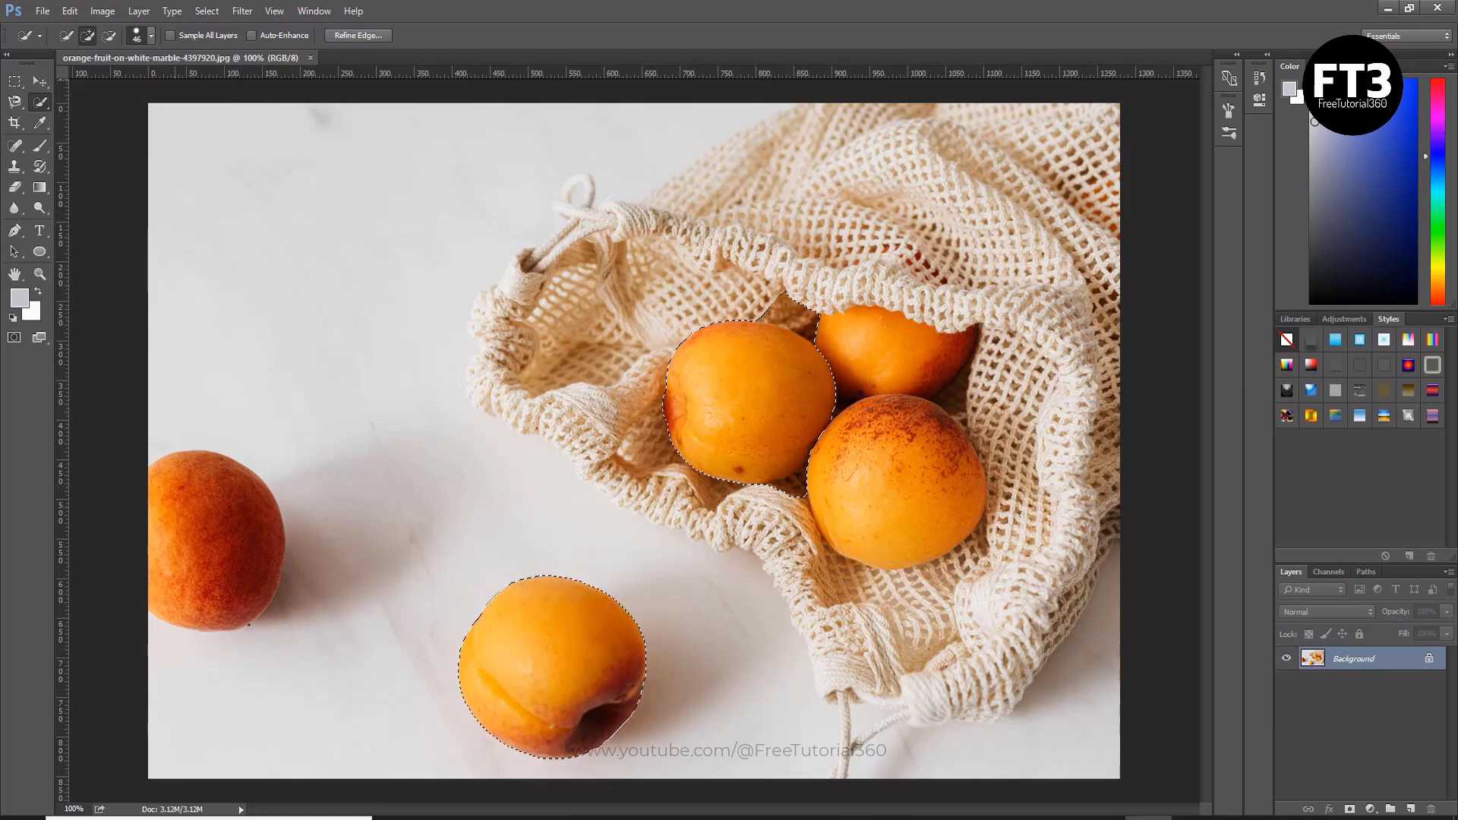
Switch Quick Selection to Subtract from selection with a 17 px brush.
key(alt)
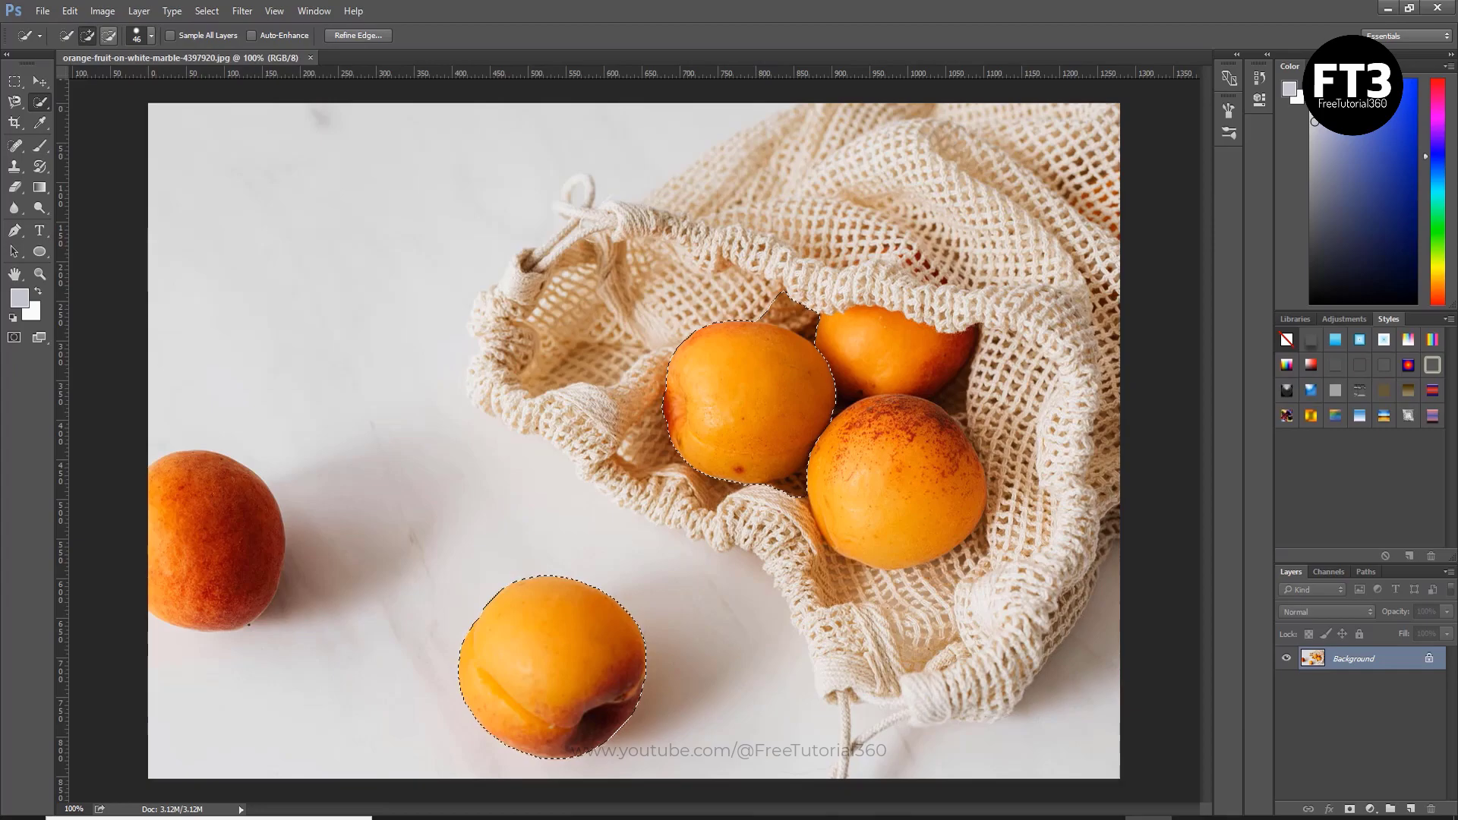
click(109, 36)
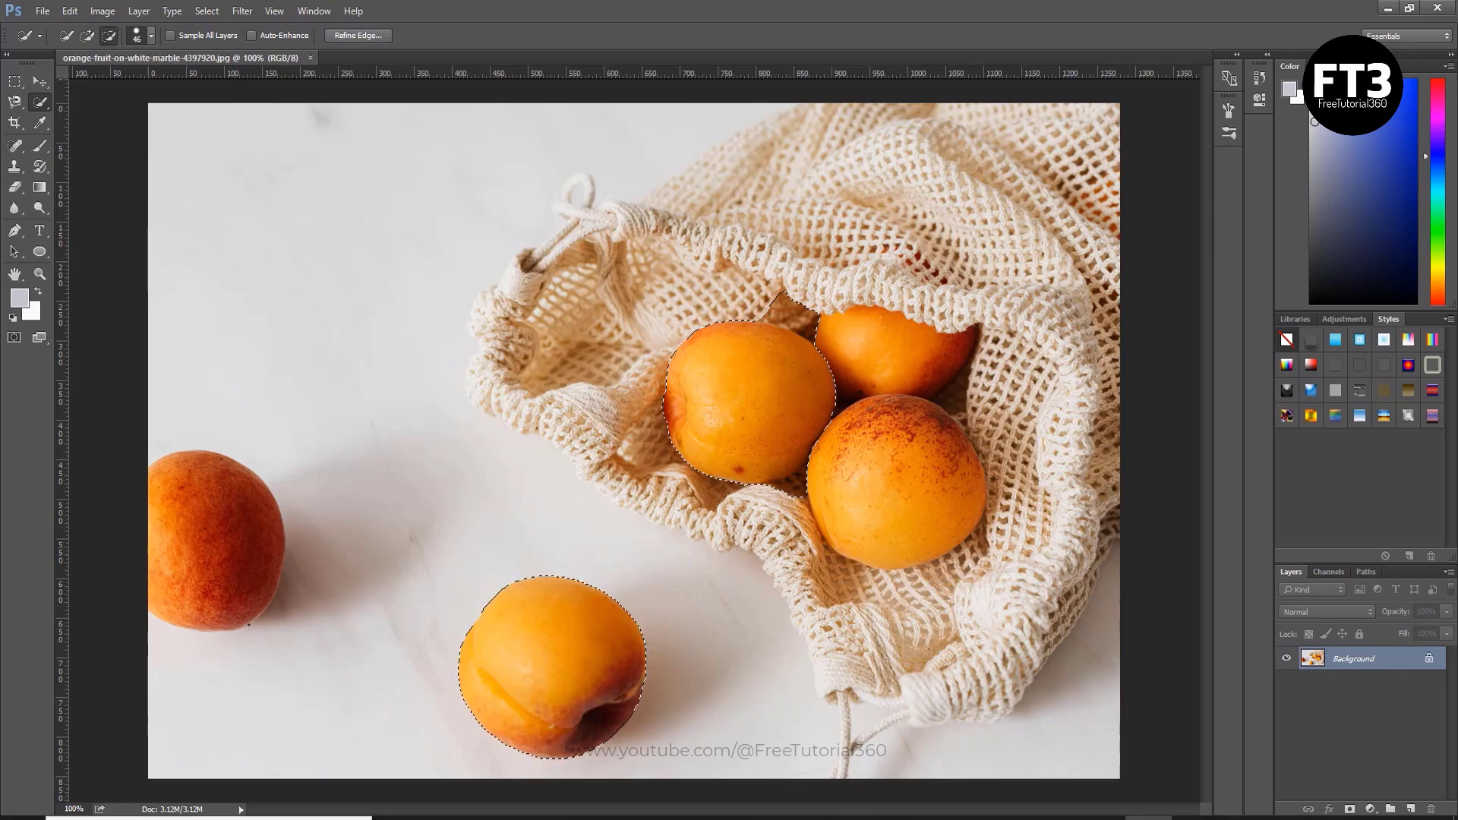
click(151, 35)
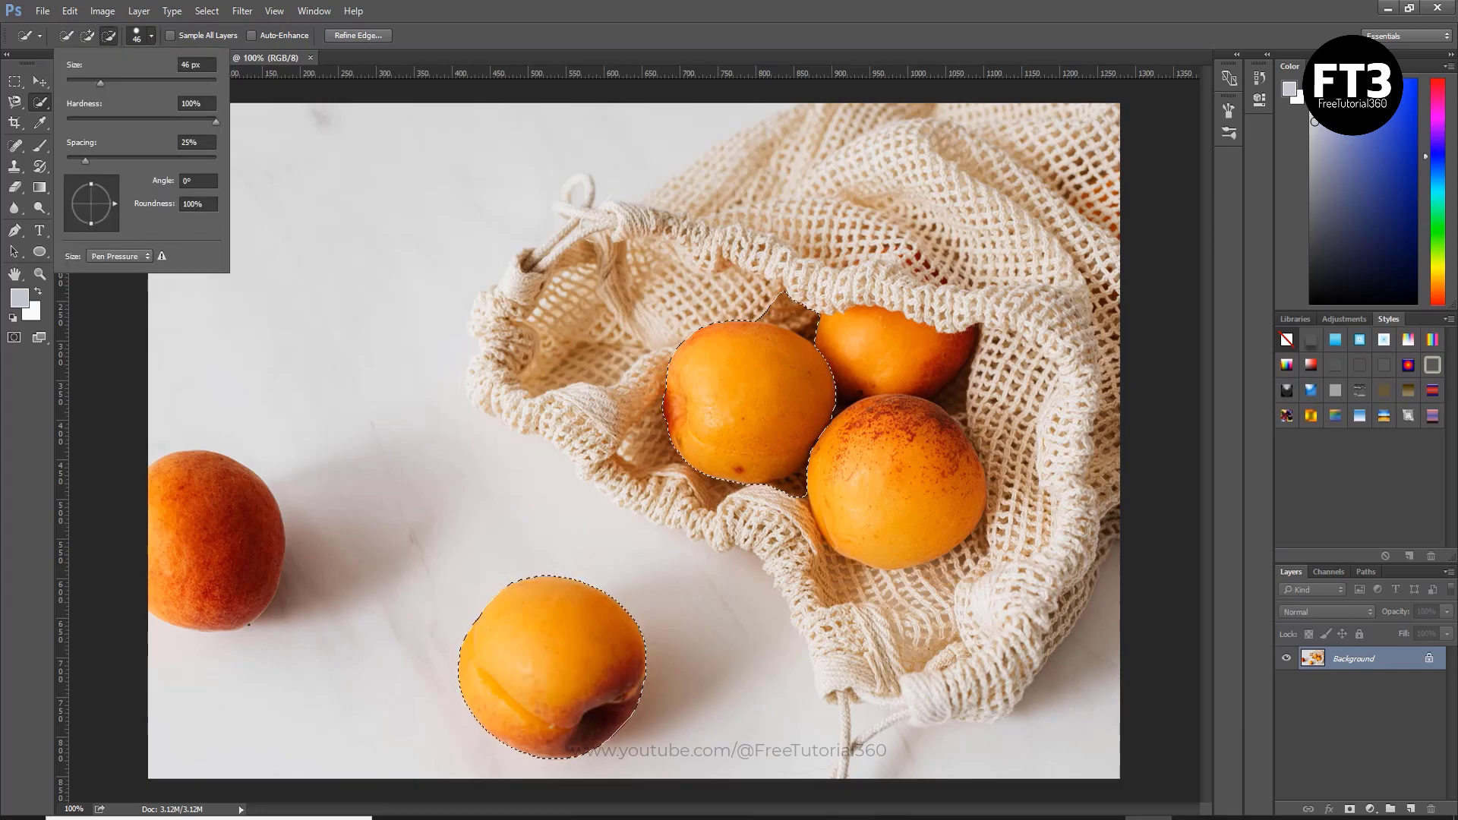
drag(101, 83, 79, 83)
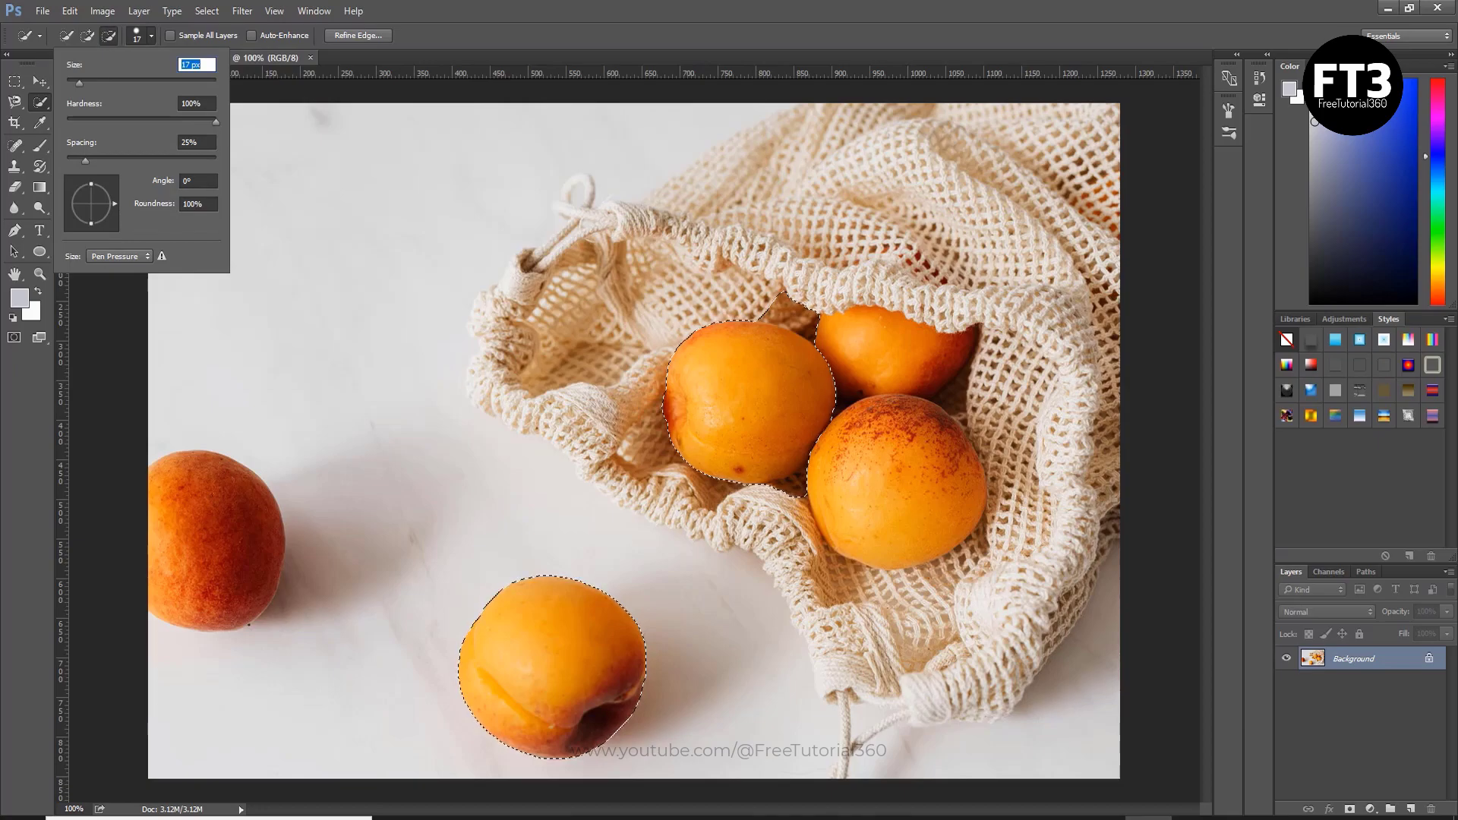
key(Return)
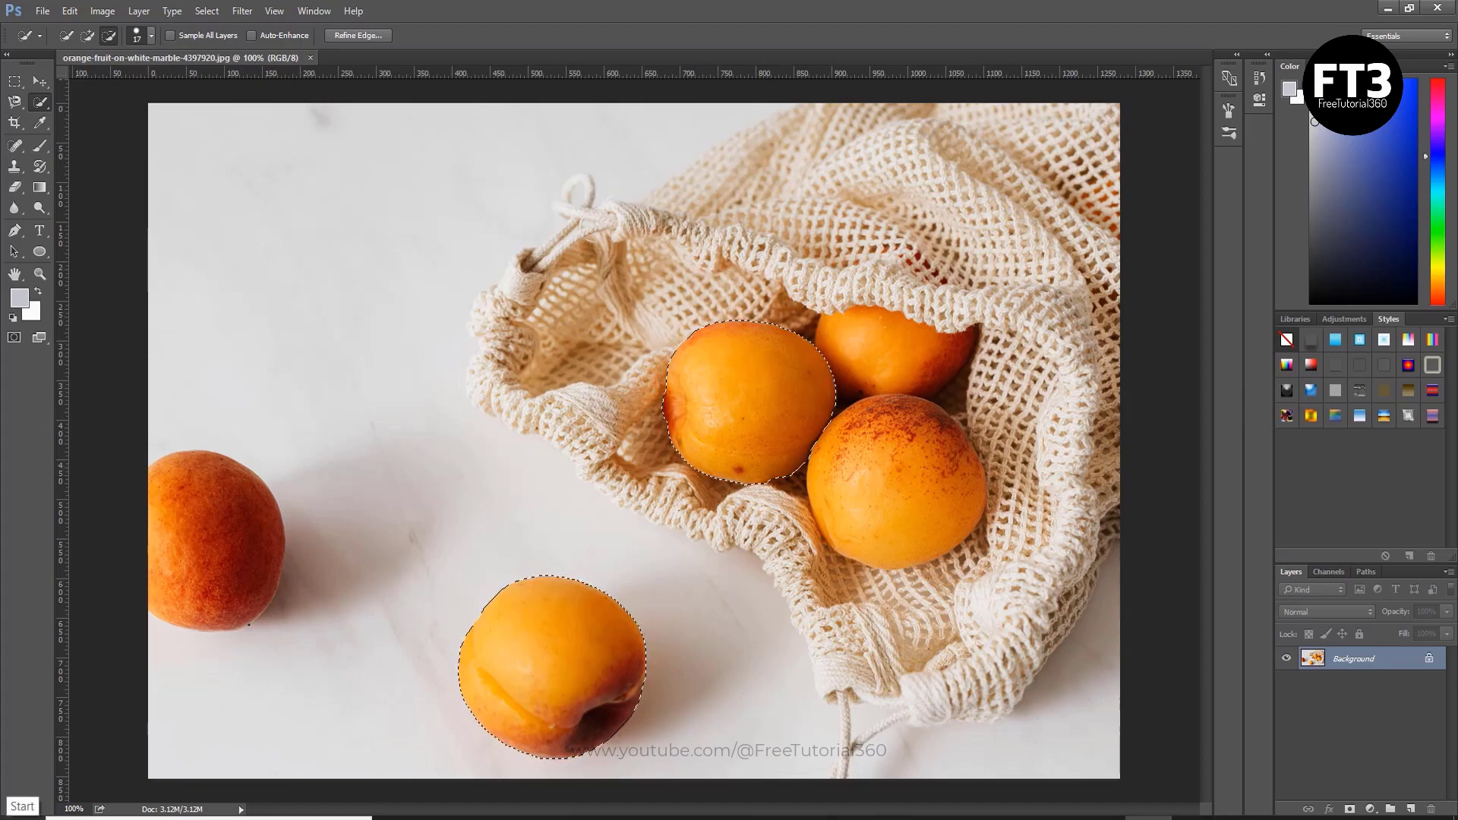
Copy the two fruits to Layer 1 with Ctrl+J, briefly hiding the Background to check the cut-out.
key(ctrl+j)
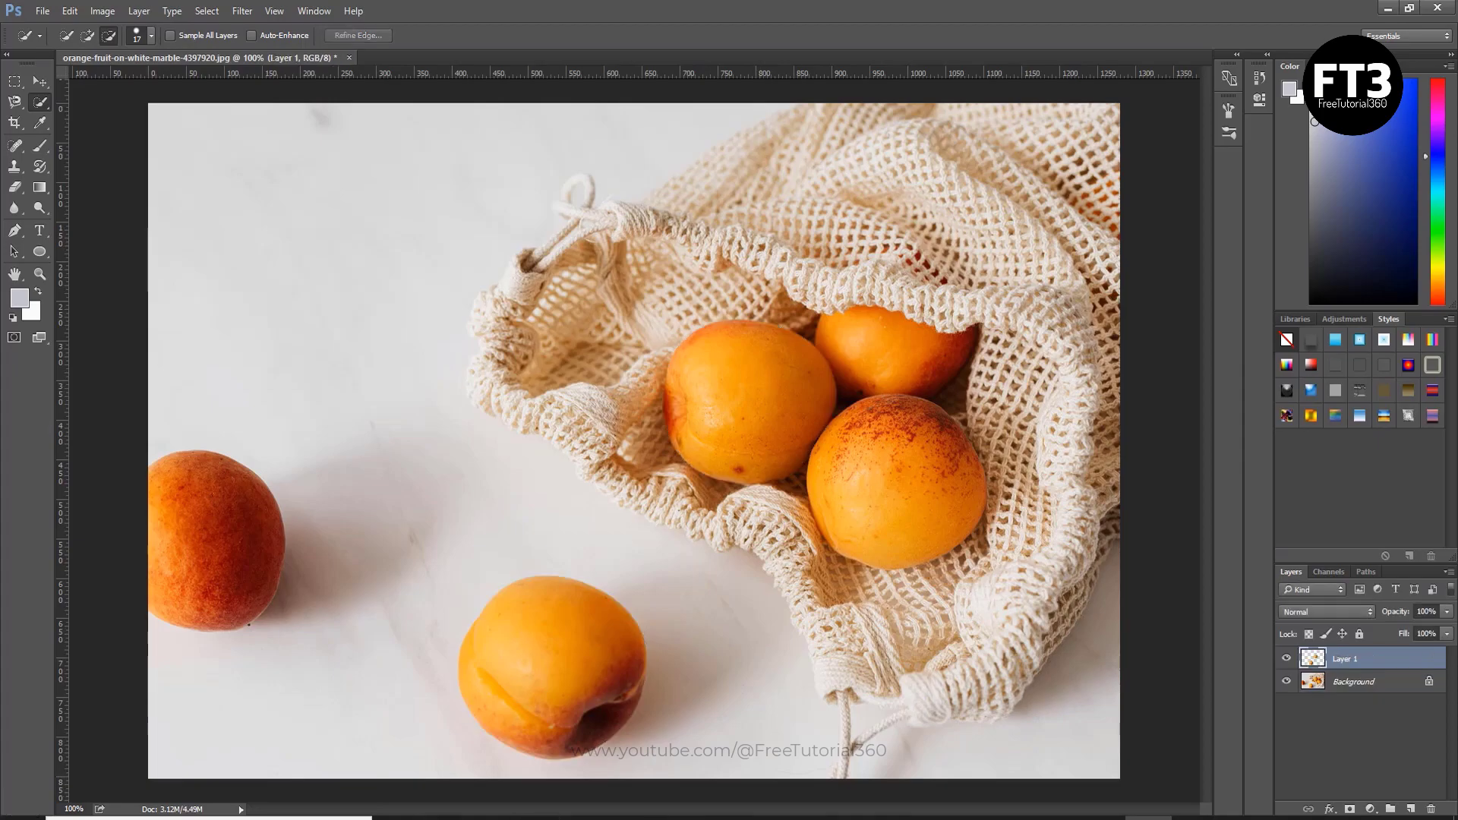
click(1287, 681)
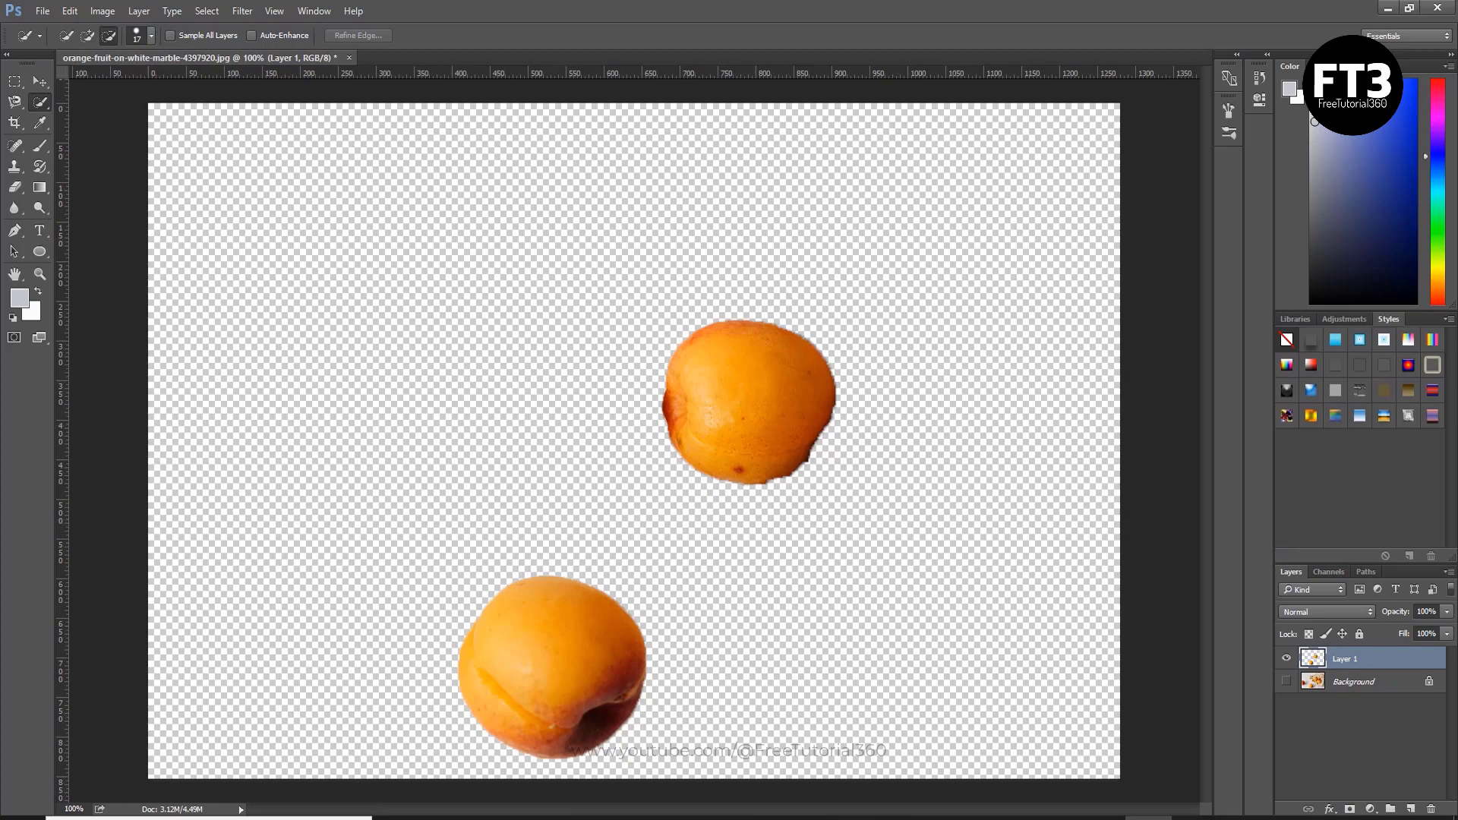
click(1285, 681)
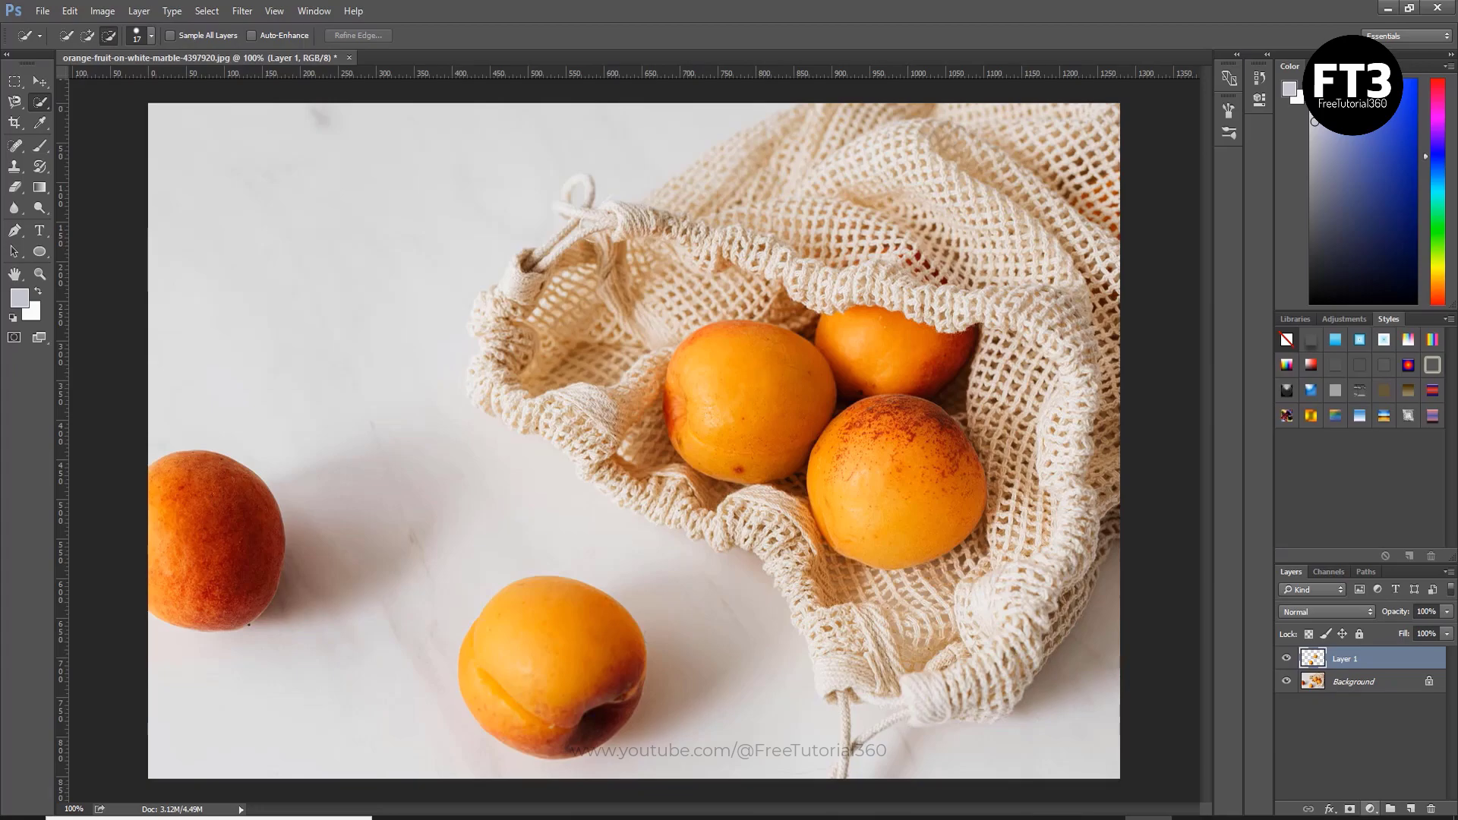
Add a Hue/Saturation adjustment layer with hue -26 and saturation -11.
click(1326, 808)
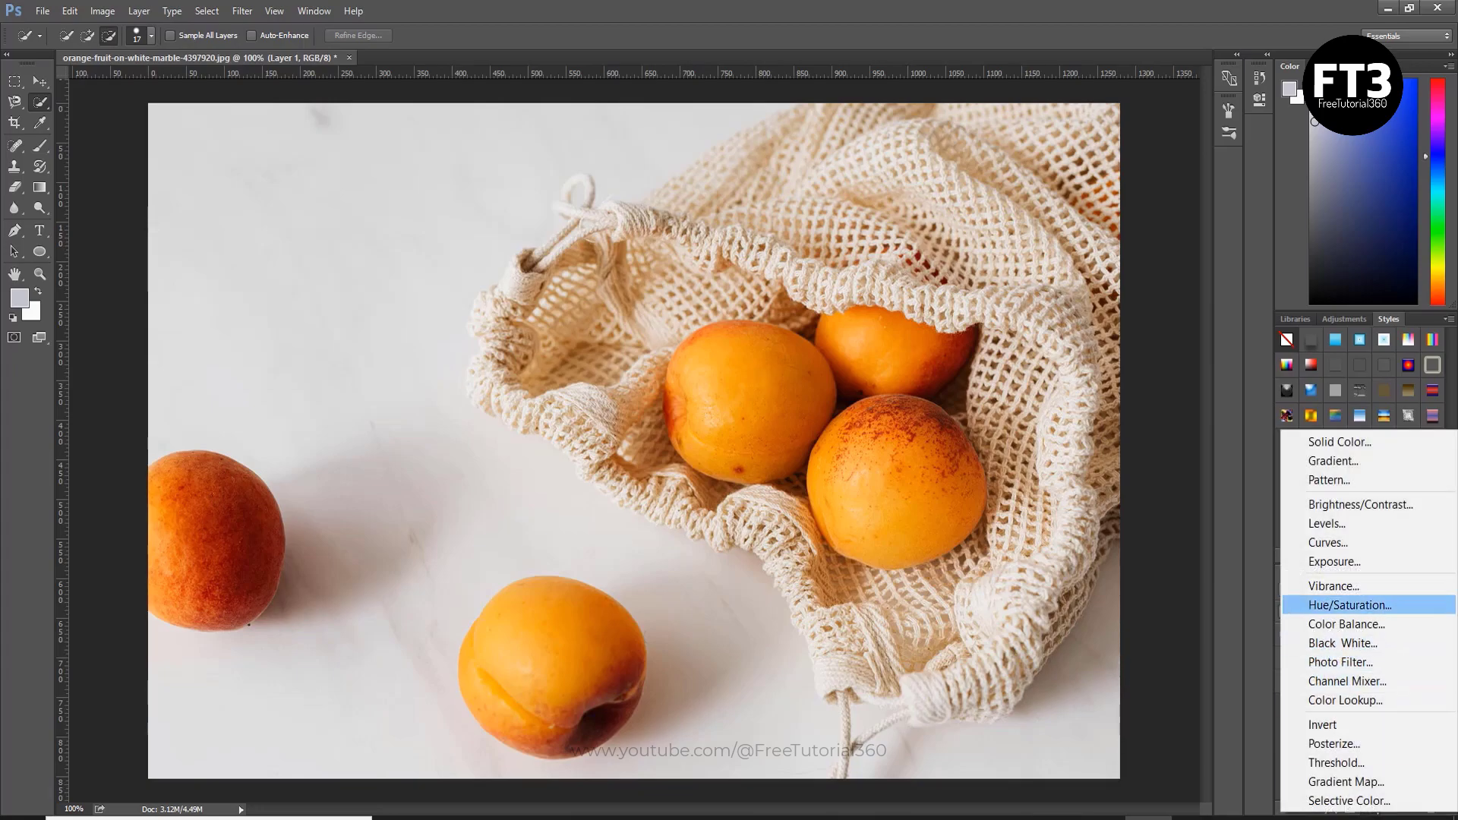
click(1350, 605)
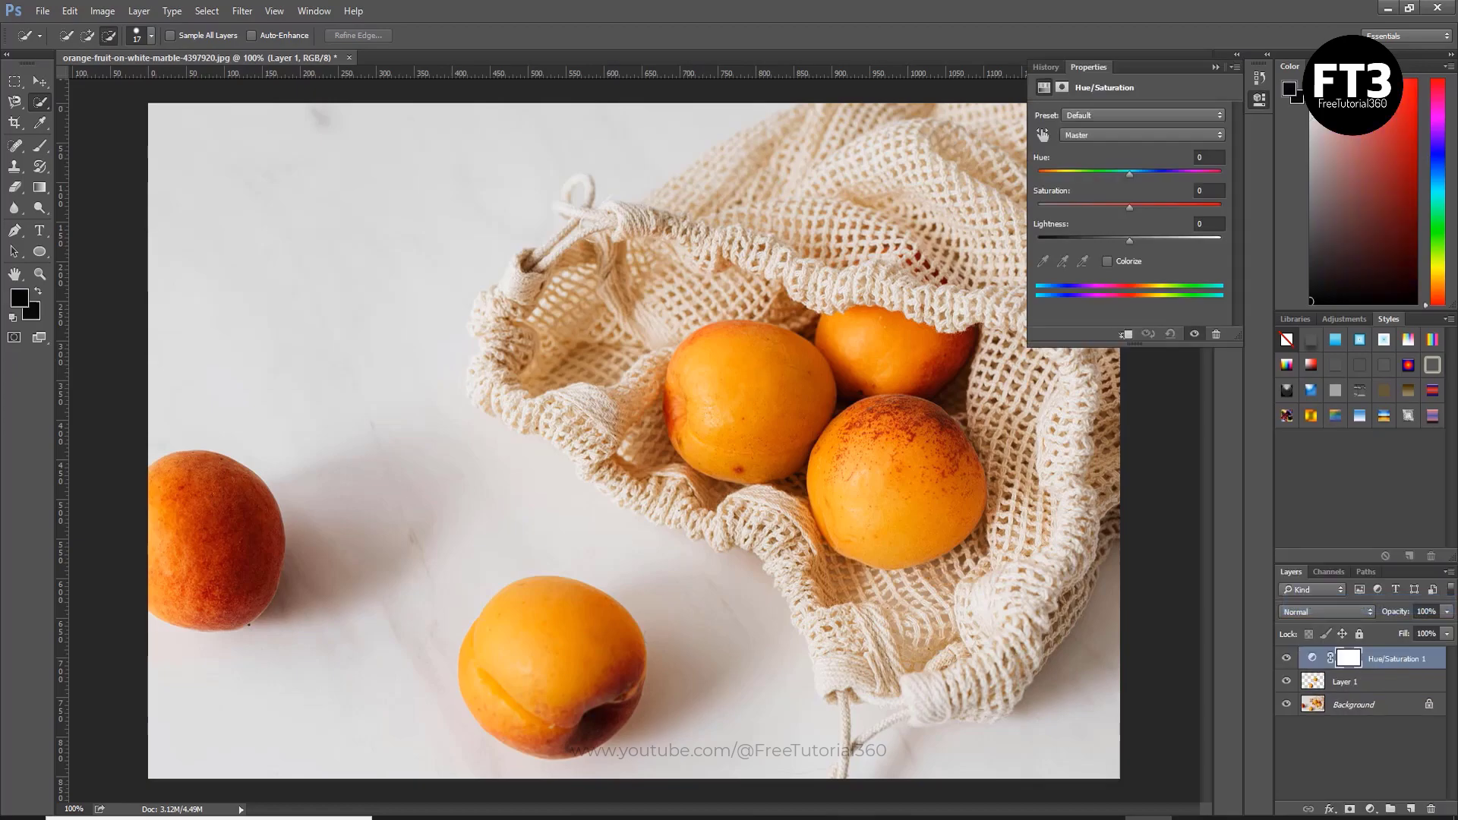
mouse_move(1130, 174)
mouse_down()
mouse_move(1171, 174)
mouse_move(1117, 174)
mouse_up()
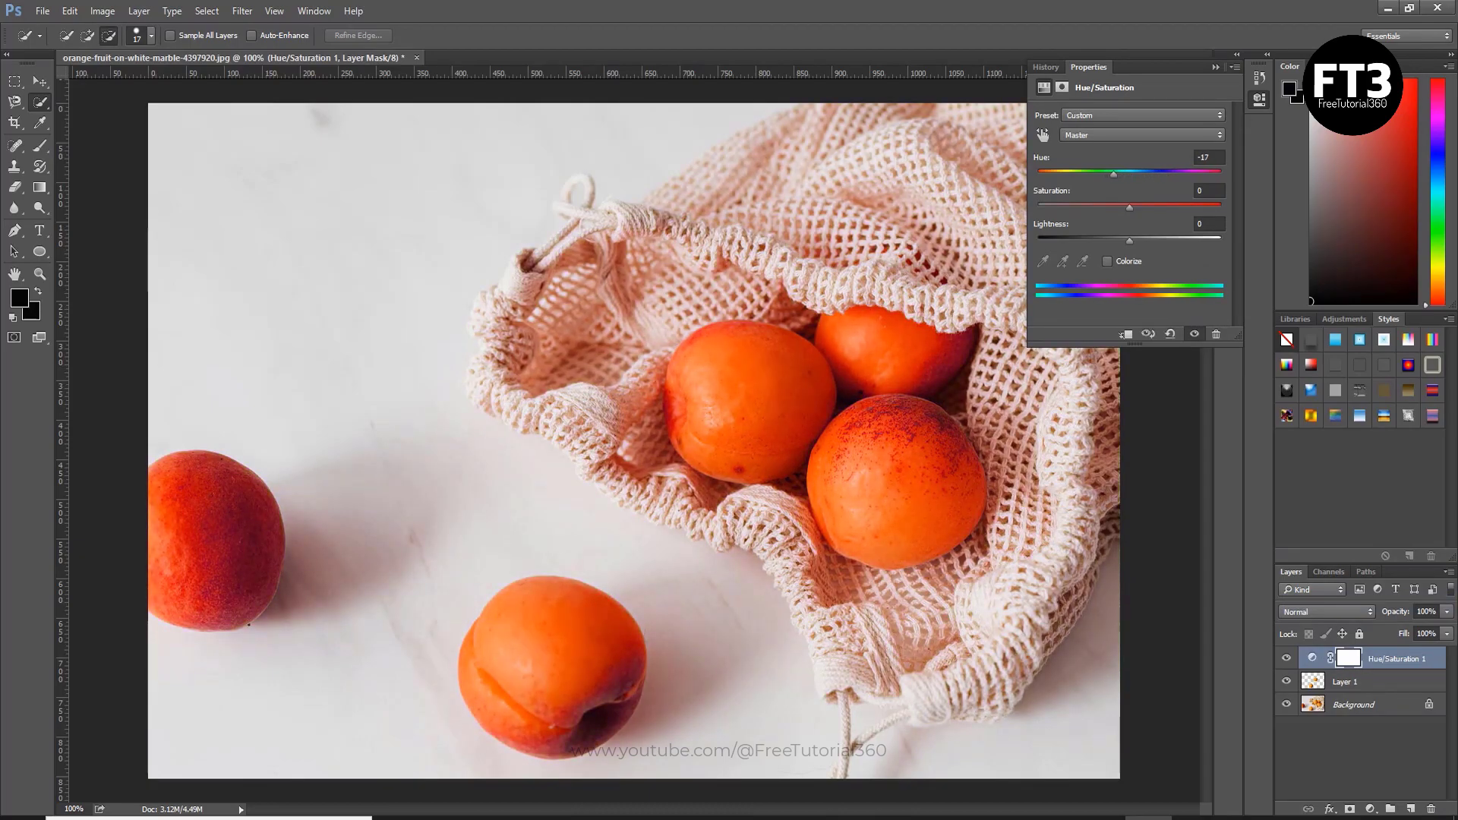
drag(1113, 175, 1122, 208)
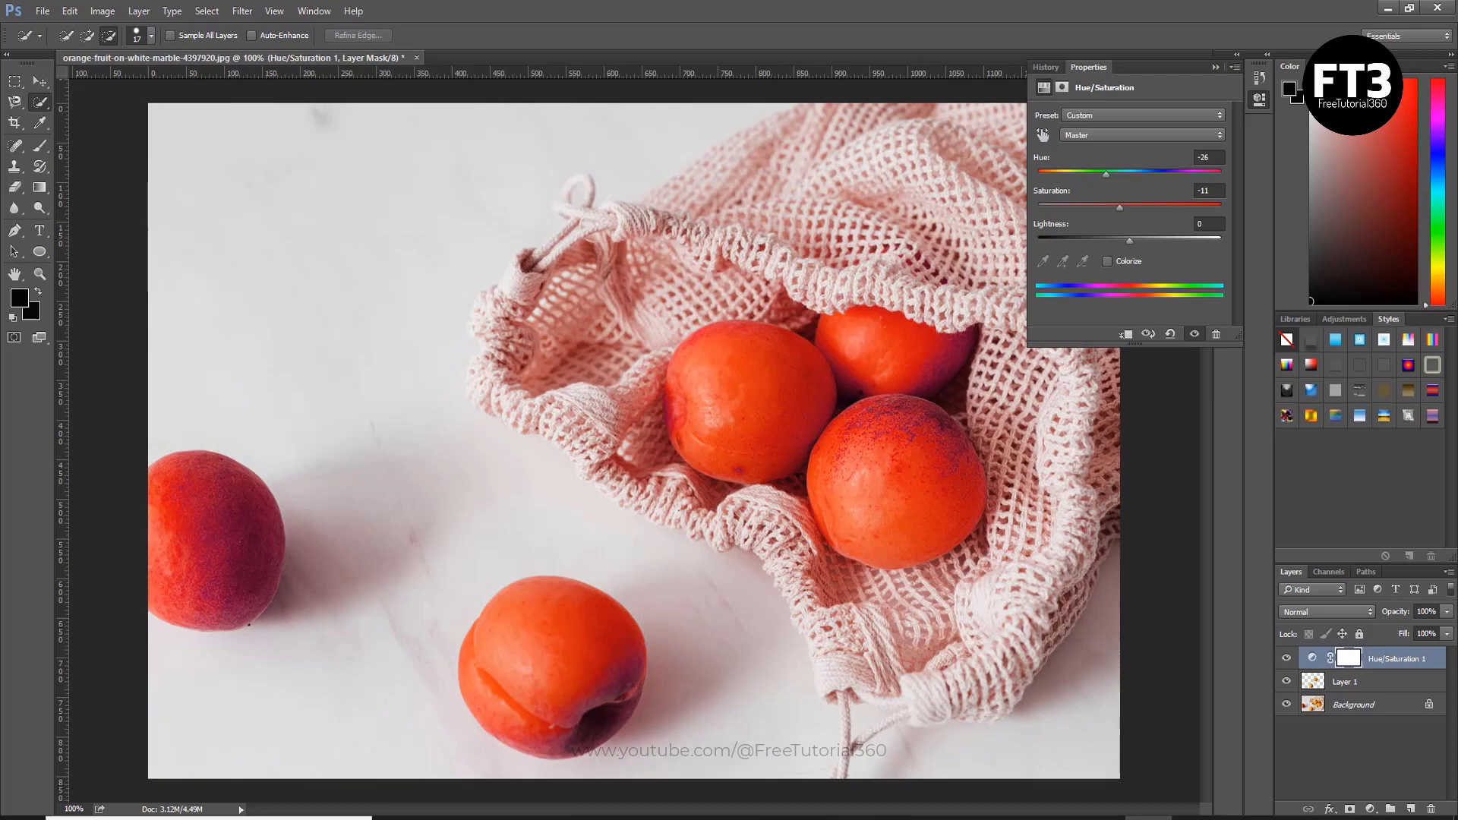
click(1354, 705)
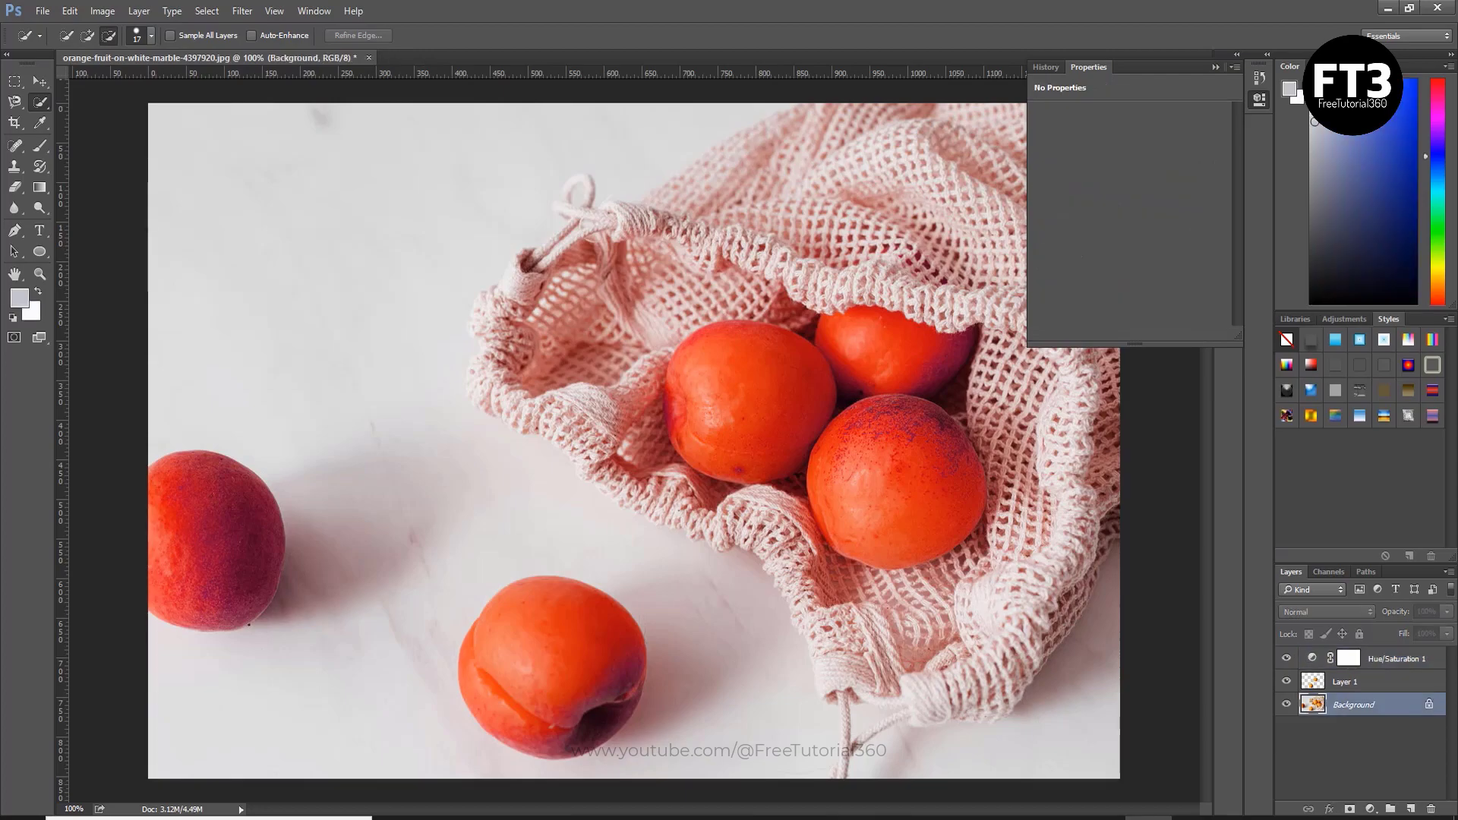
Clip Hue/Saturation 1 to Layer 1 with Ctrl+Alt+G so only the two fruits turn red.
click(1396, 659)
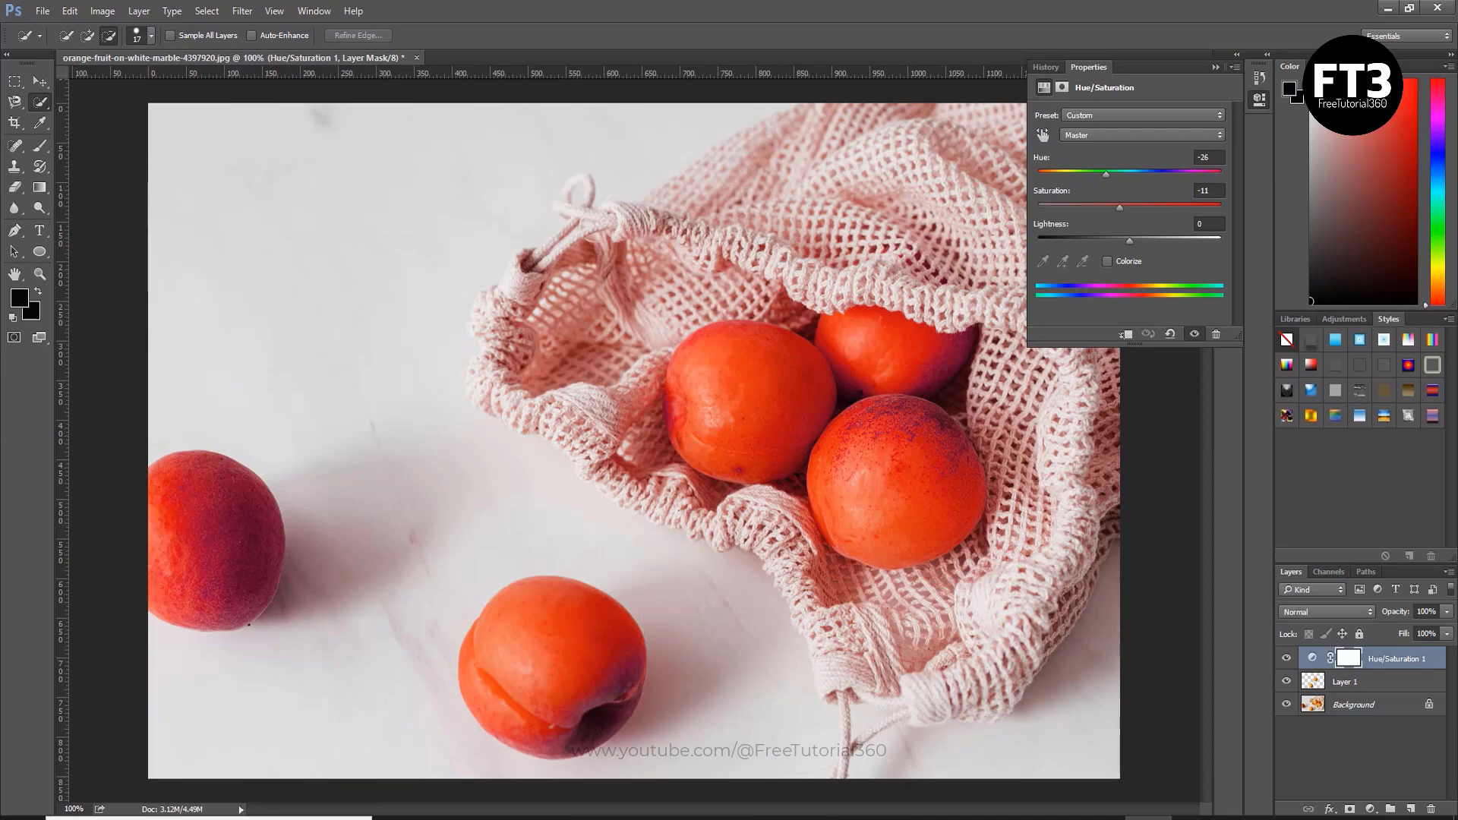
click(1360, 759)
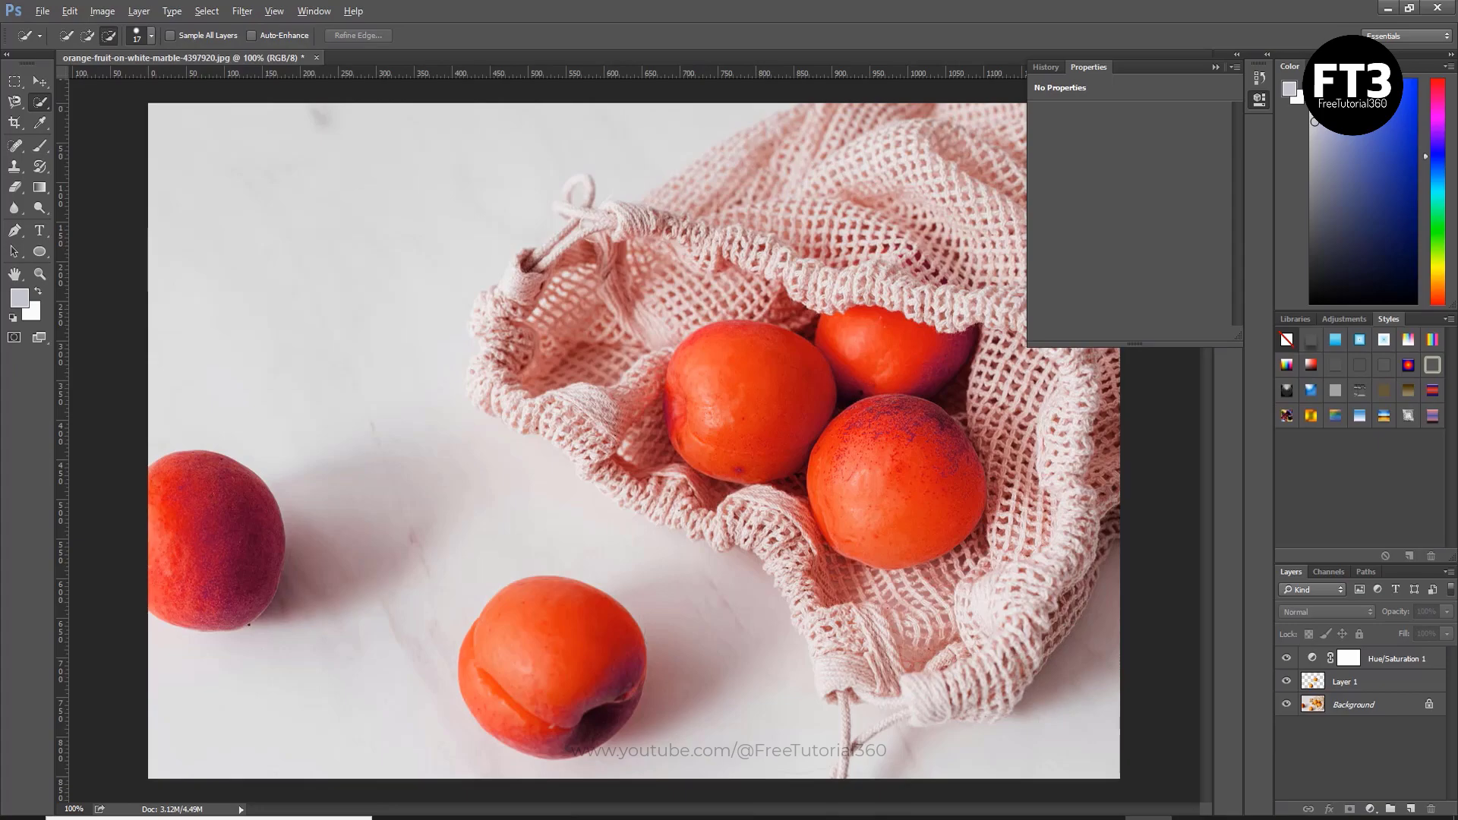
key(ctrl+alt+g)
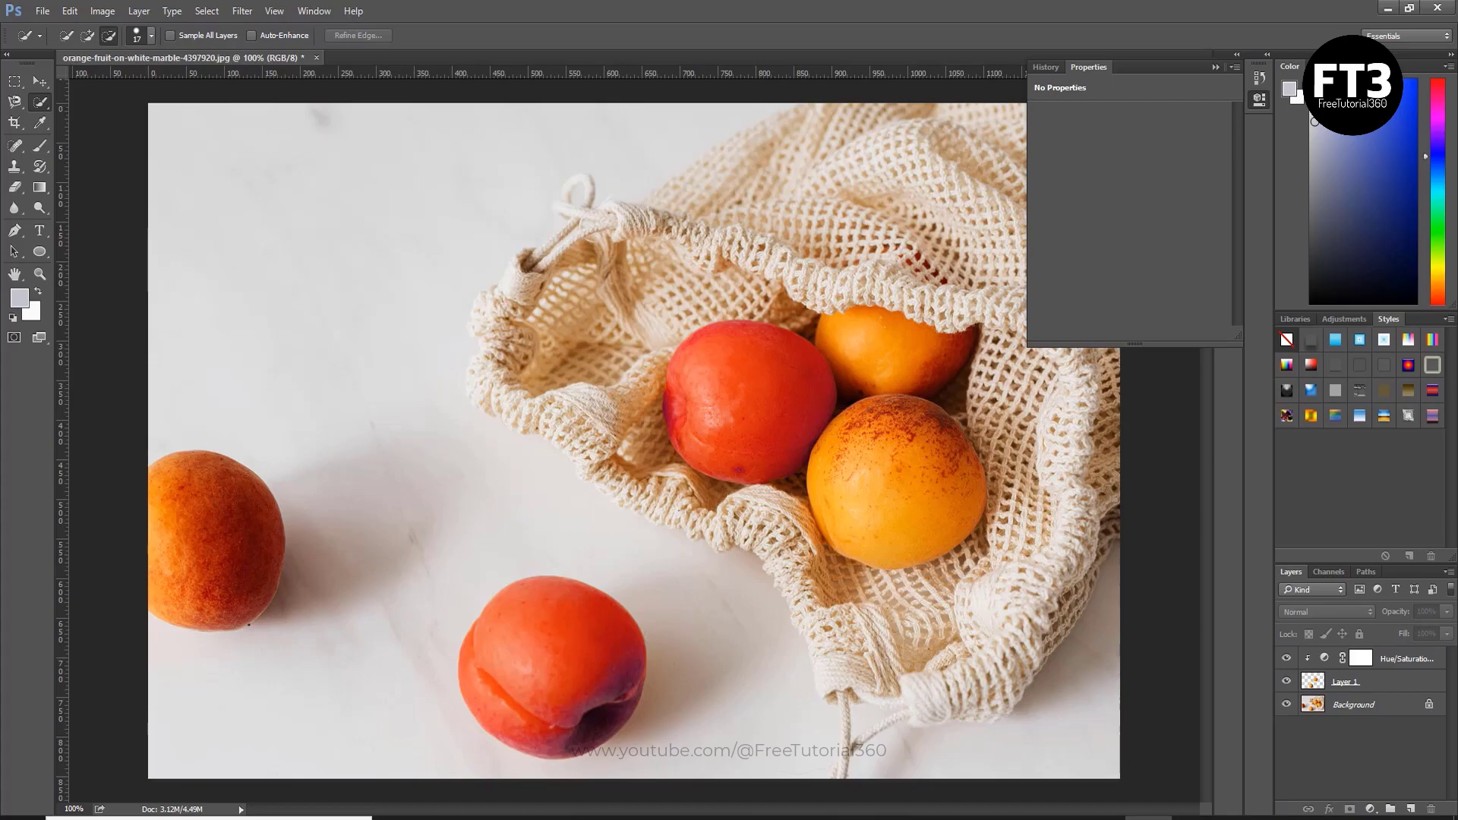
click(1216, 67)
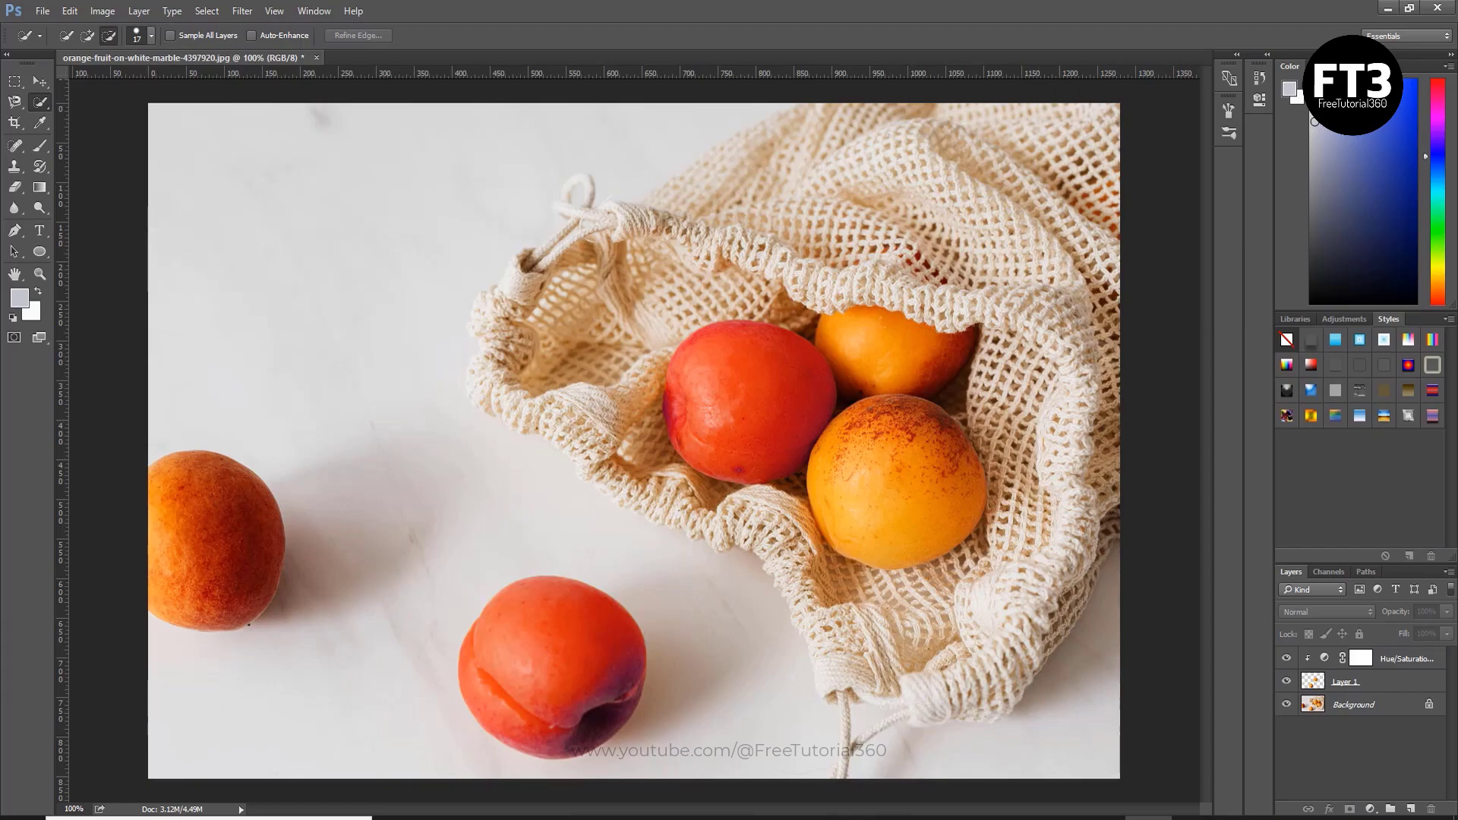
click(1406, 659)
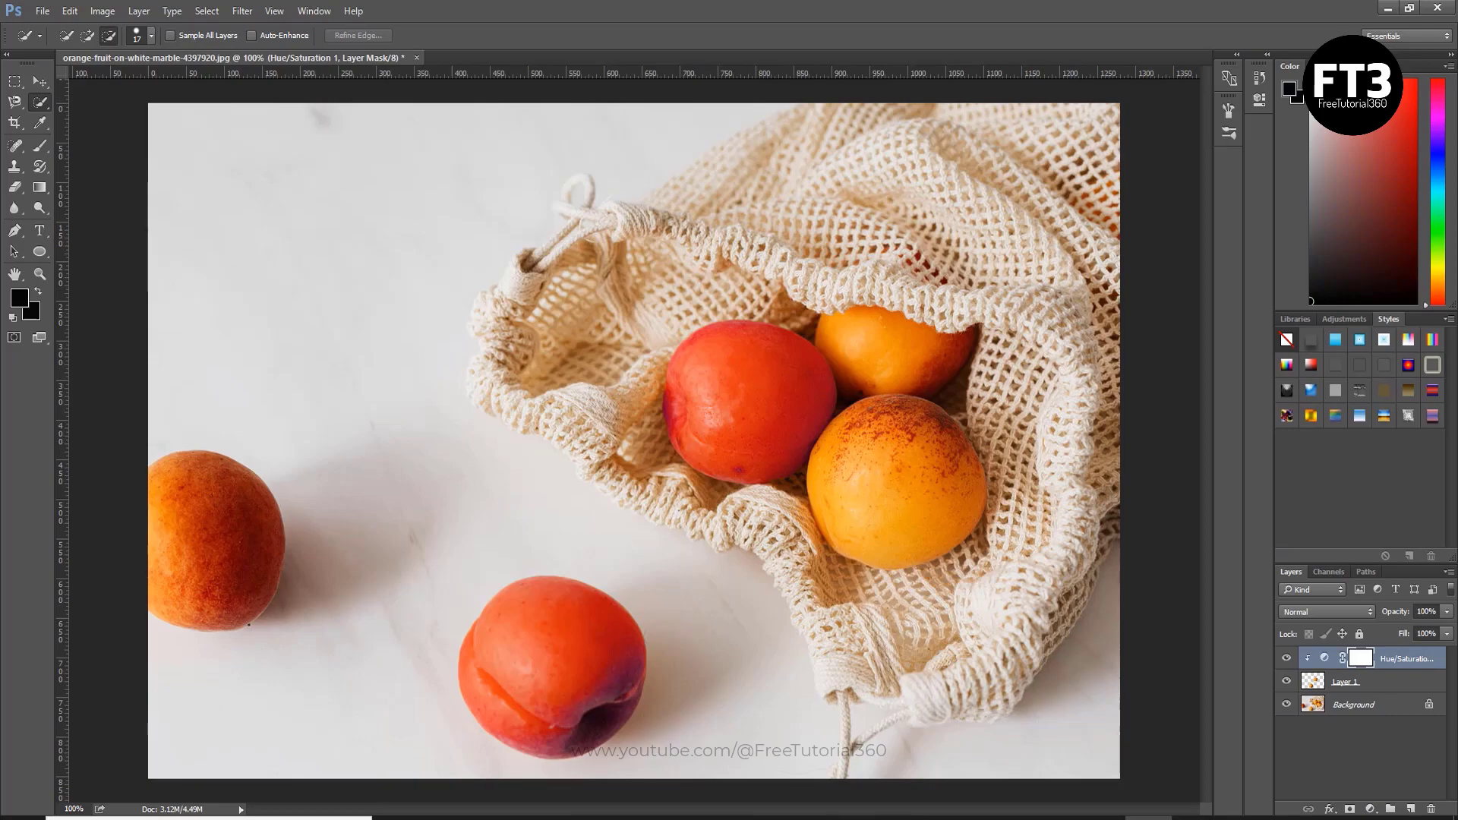
Delete the Hue/Saturation 1 and Layer 1 layers together.
ctrl+click(1388, 682)
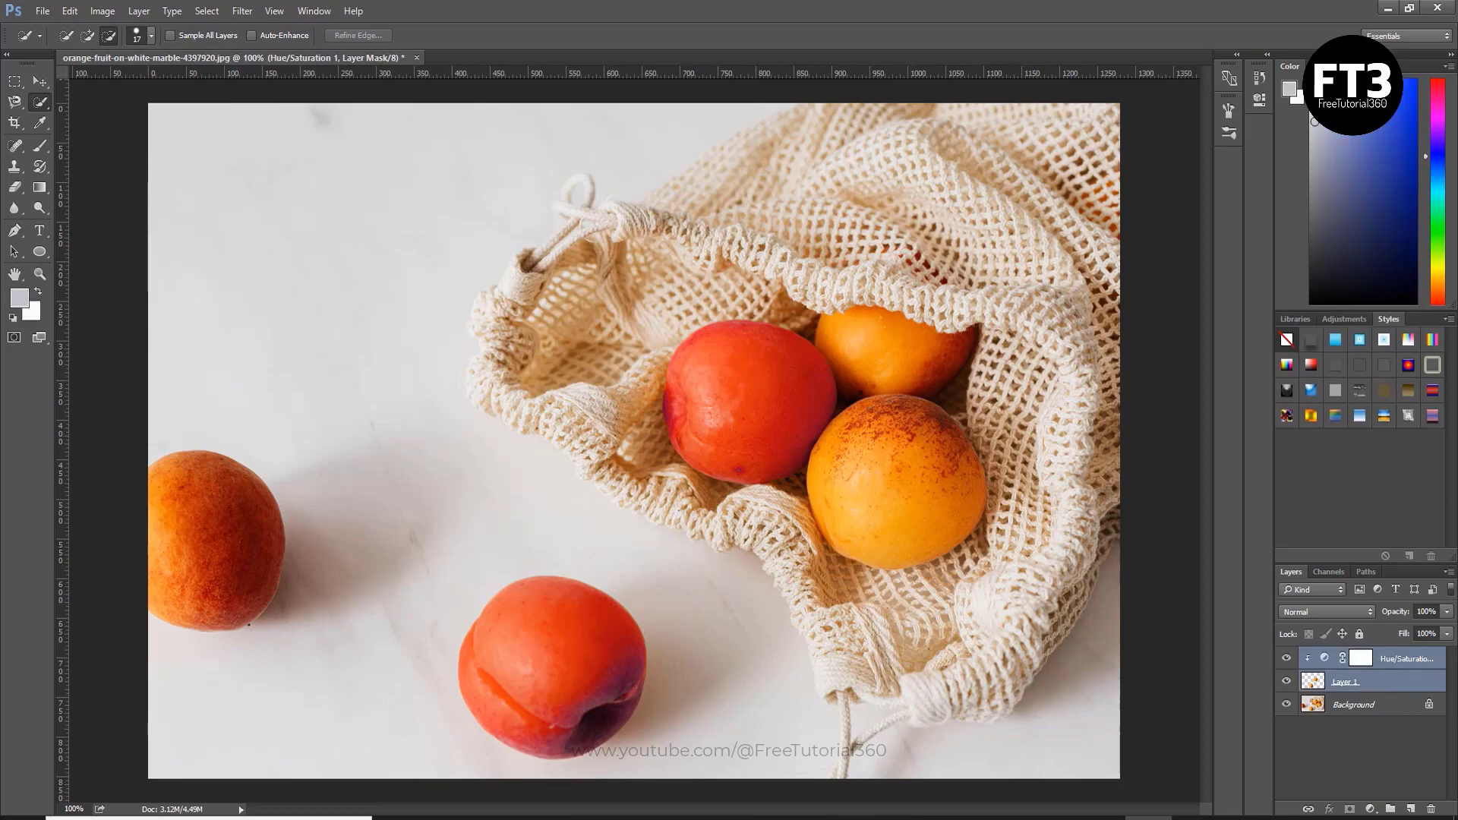
key(Delete)
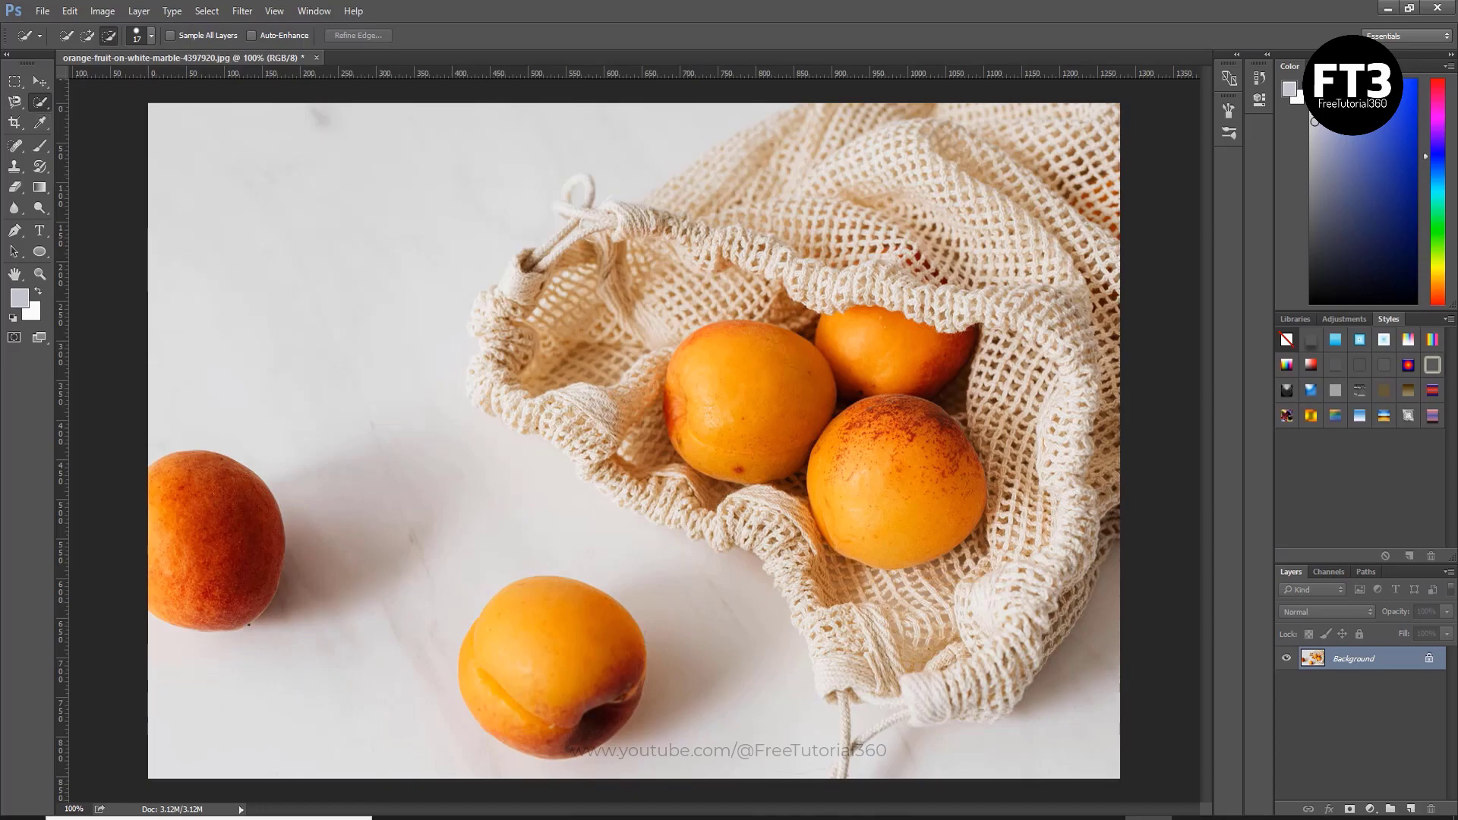
Quick-select the bottom-centre apricot, then apply Select > Inverse.
click(87, 36)
click(151, 35)
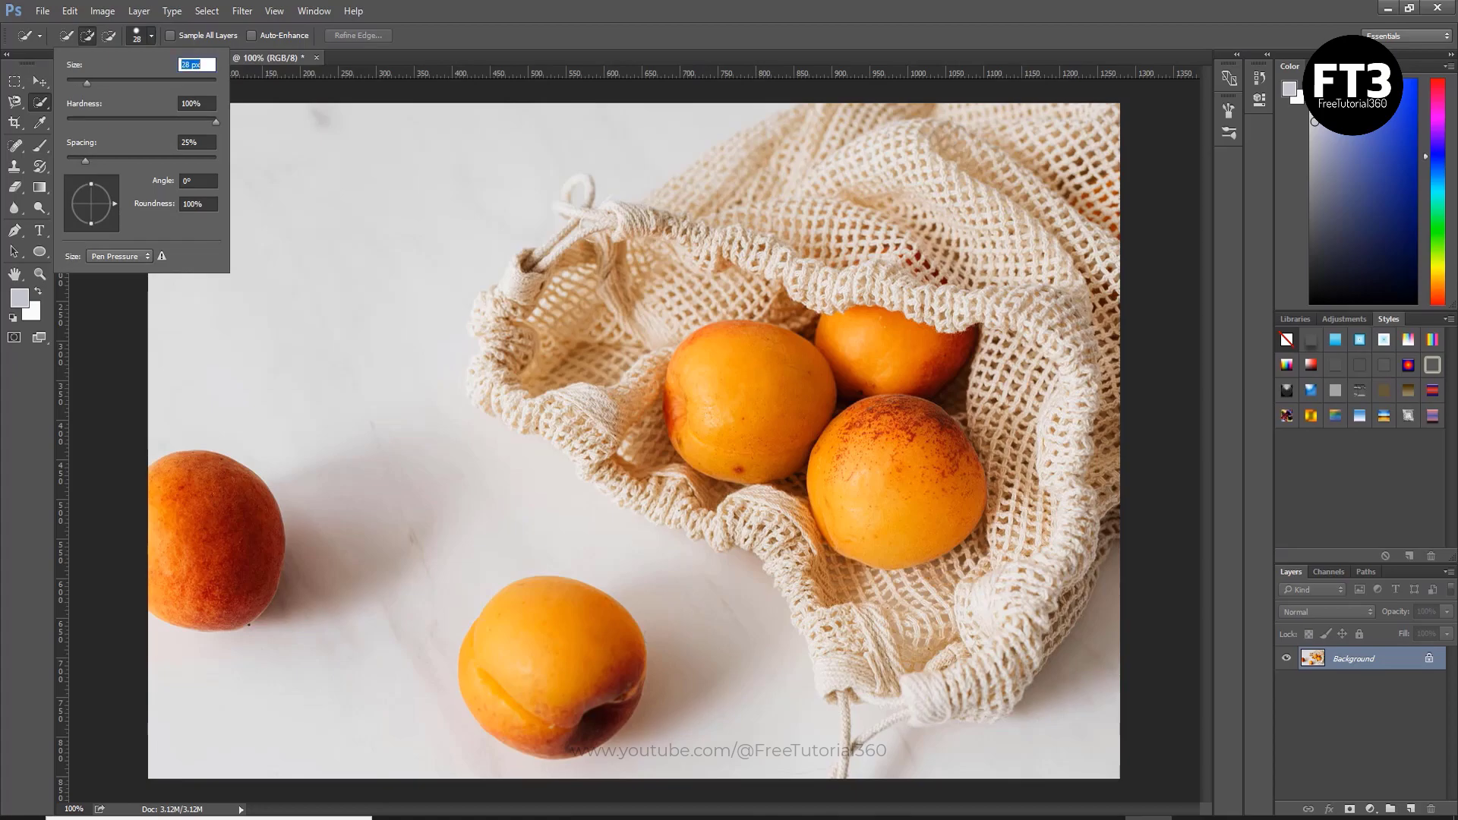
drag(530, 619, 562, 695)
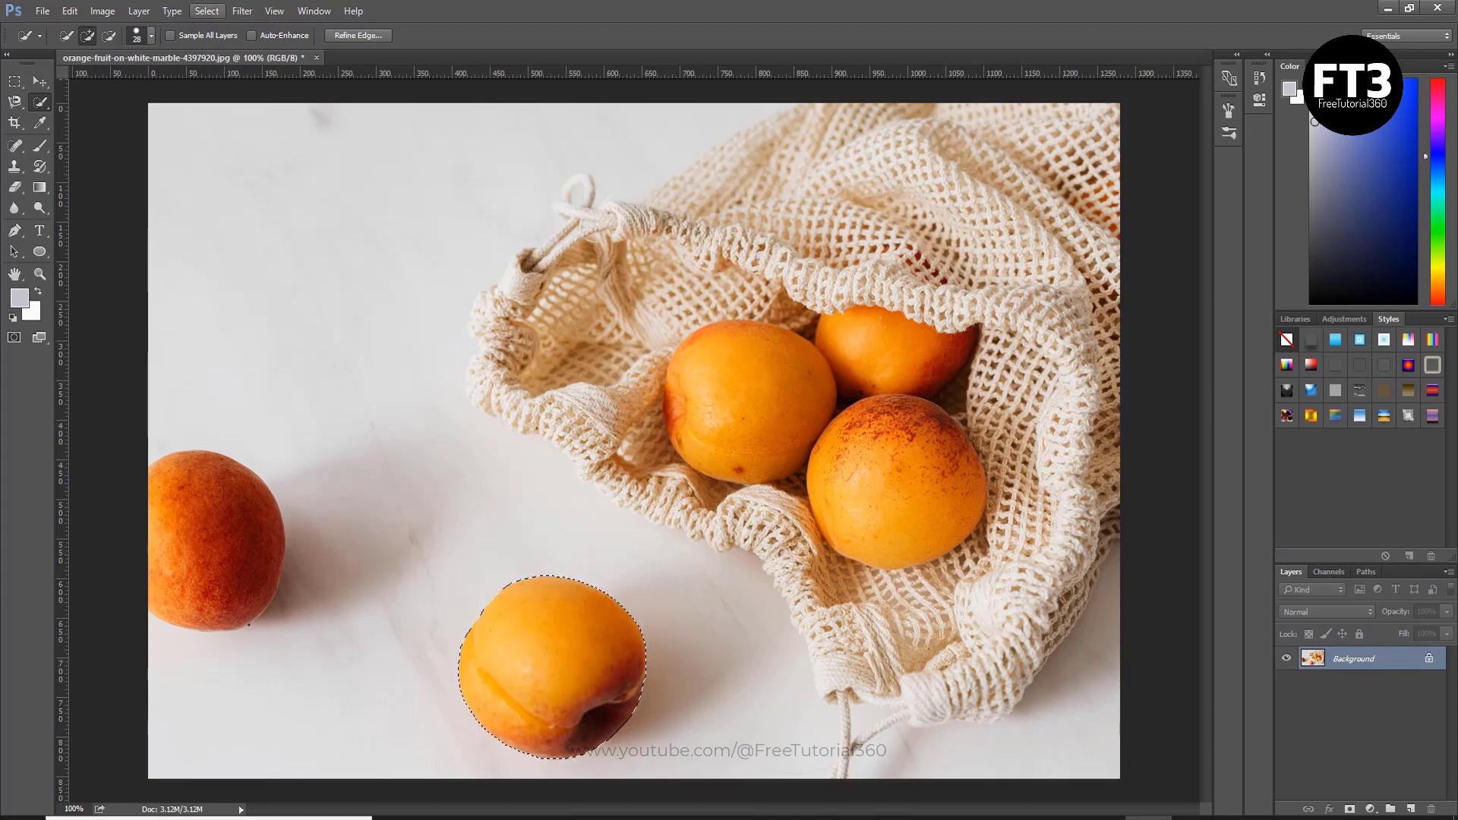
click(207, 11)
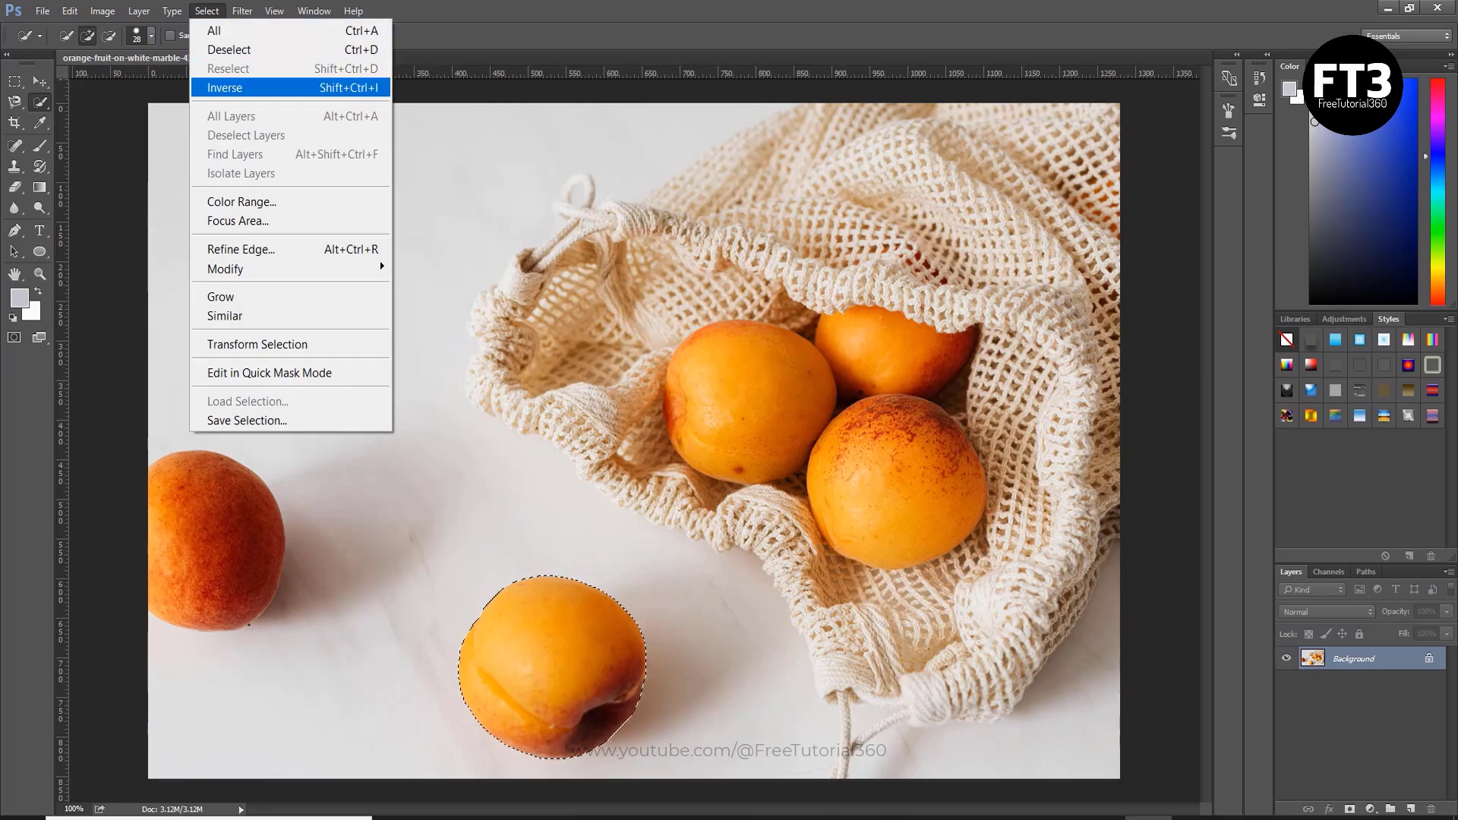
click(225, 88)
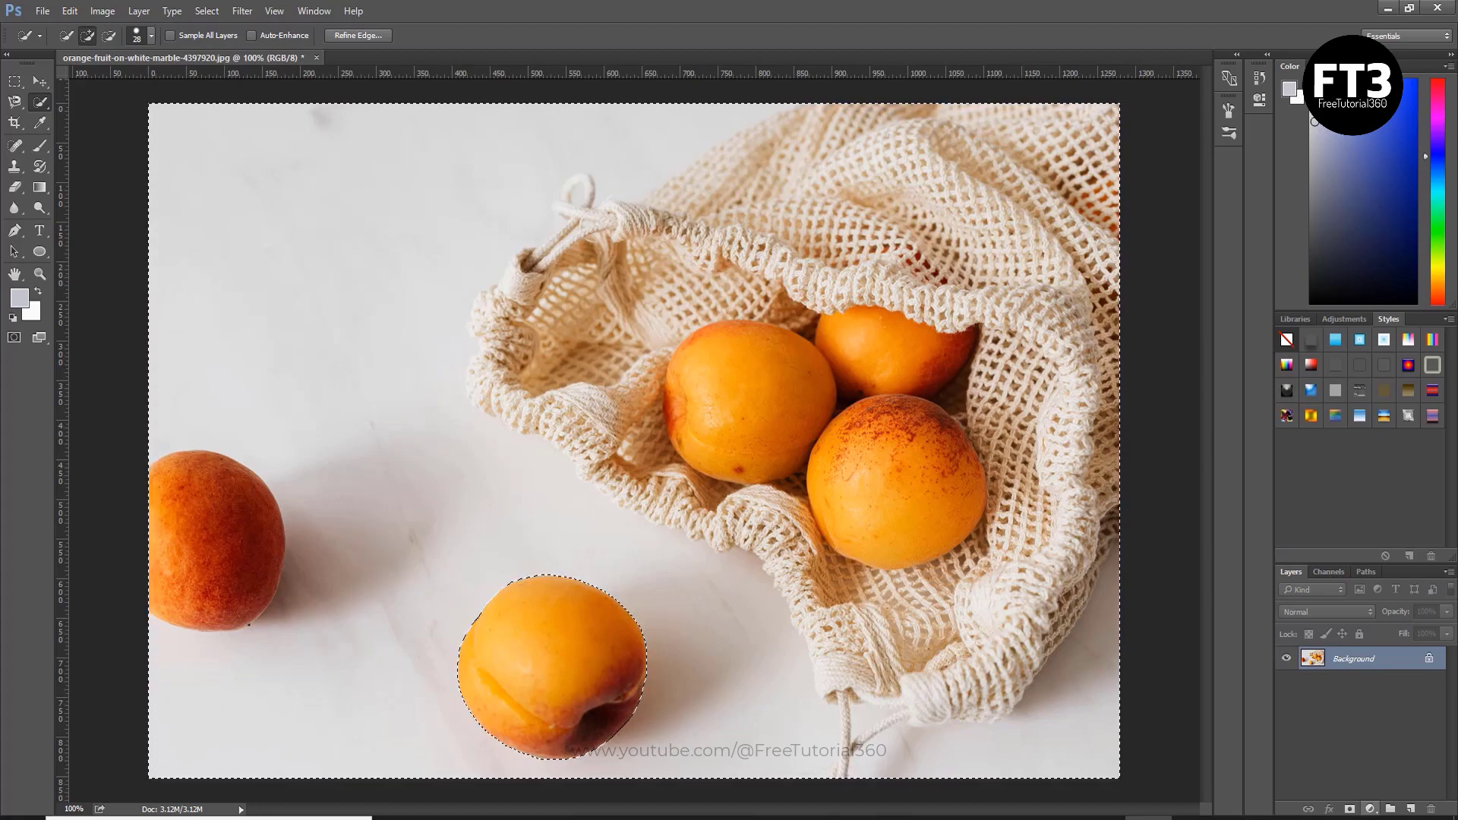
Add a Black & White adjustment layer to grey out everything except the apricot.
click(1370, 809)
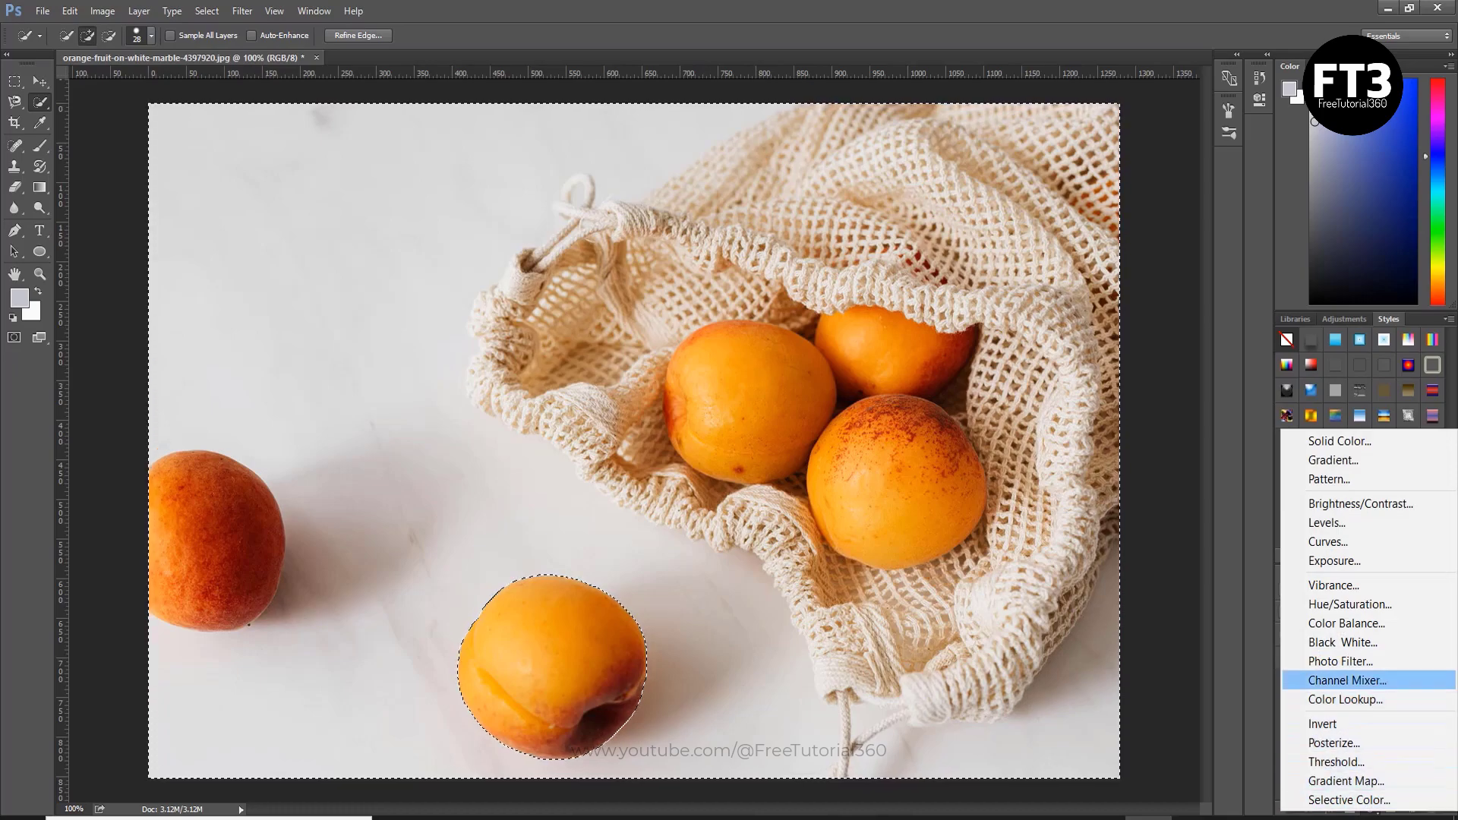
click(1343, 642)
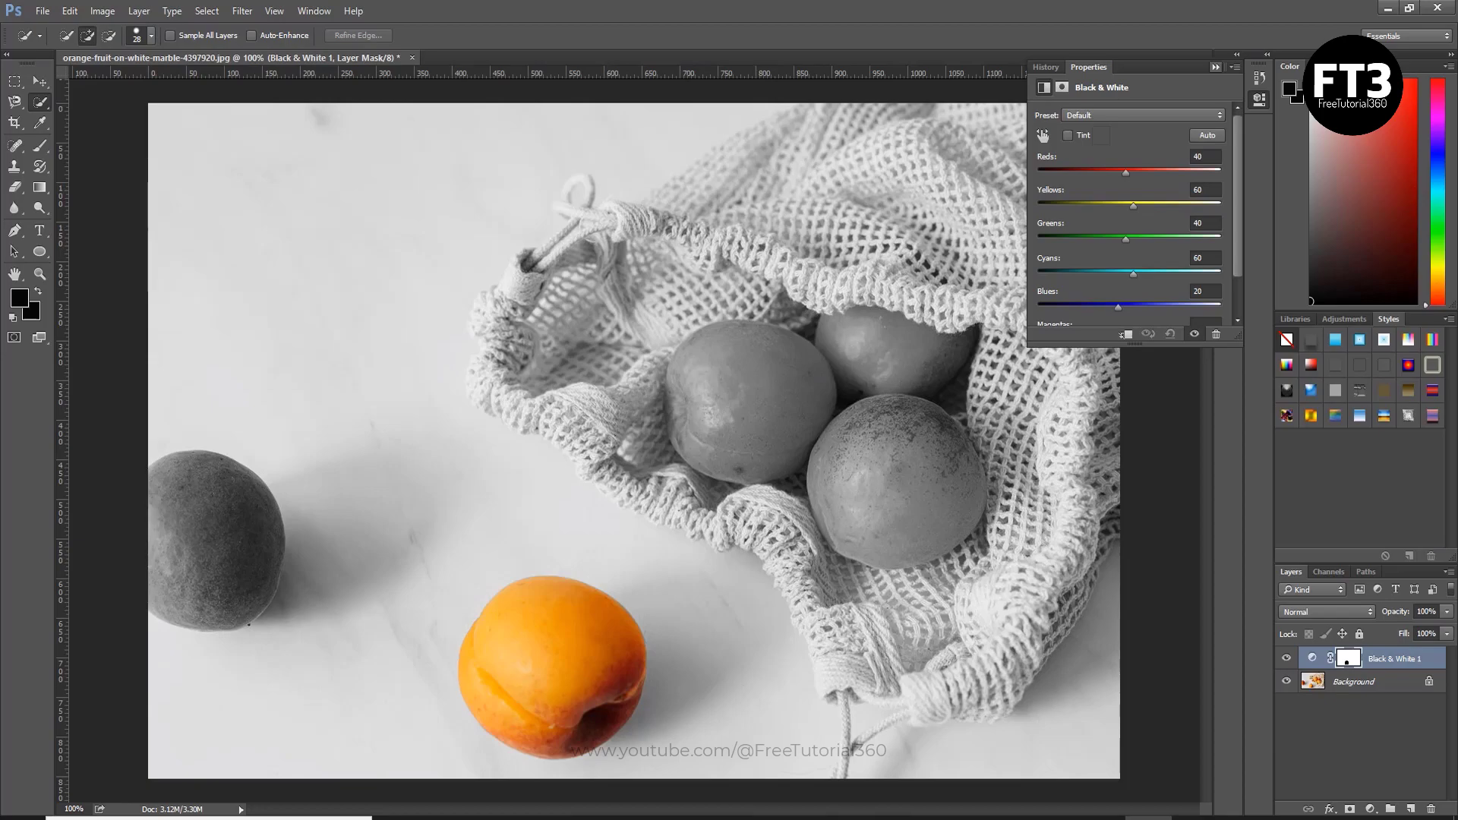
click(1215, 67)
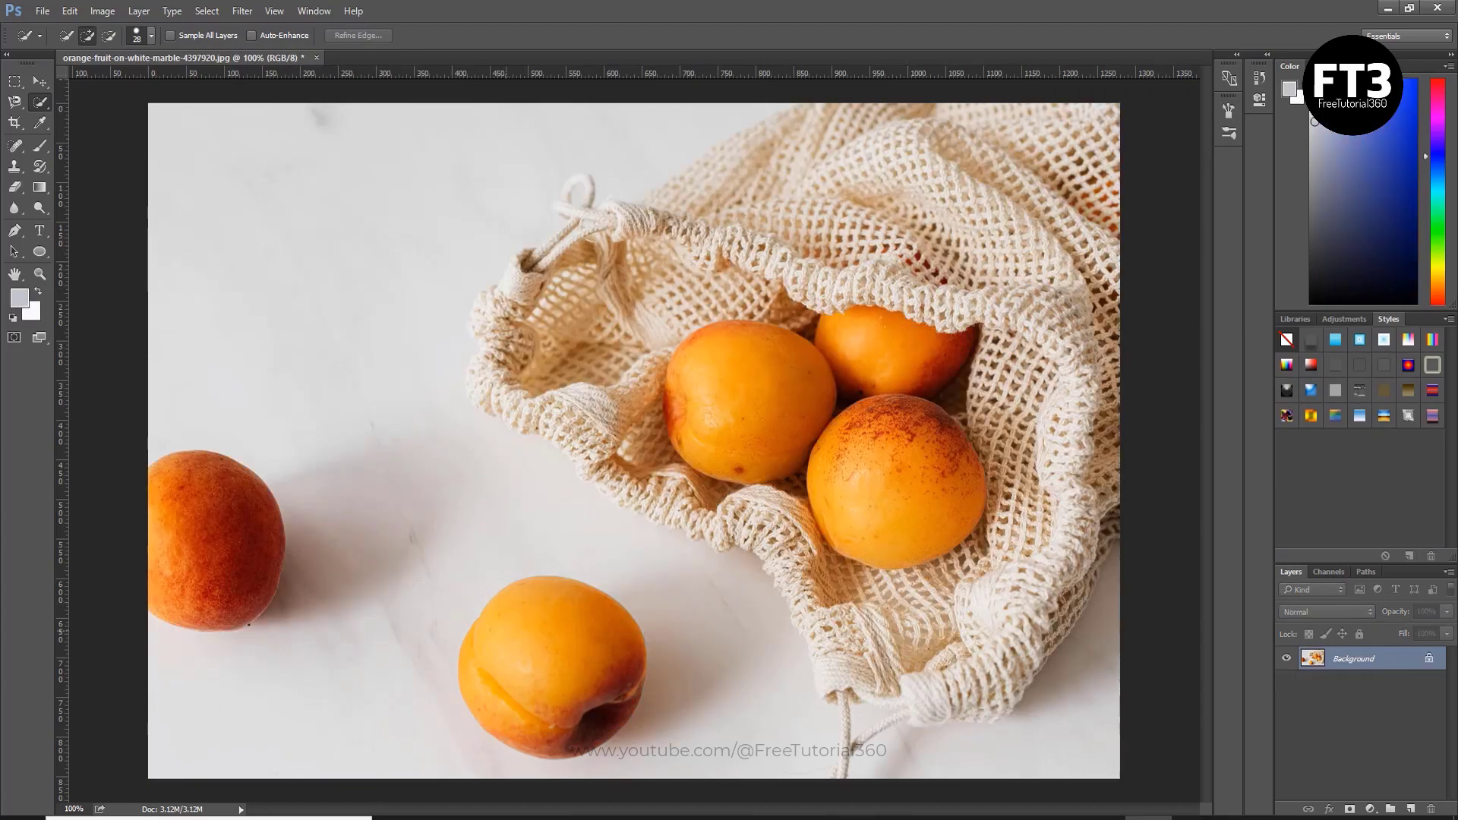
Select the apricot, invert, copy the rest to Layer 1 with Ctrl+J, and hide Background.
drag(506, 631, 600, 710)
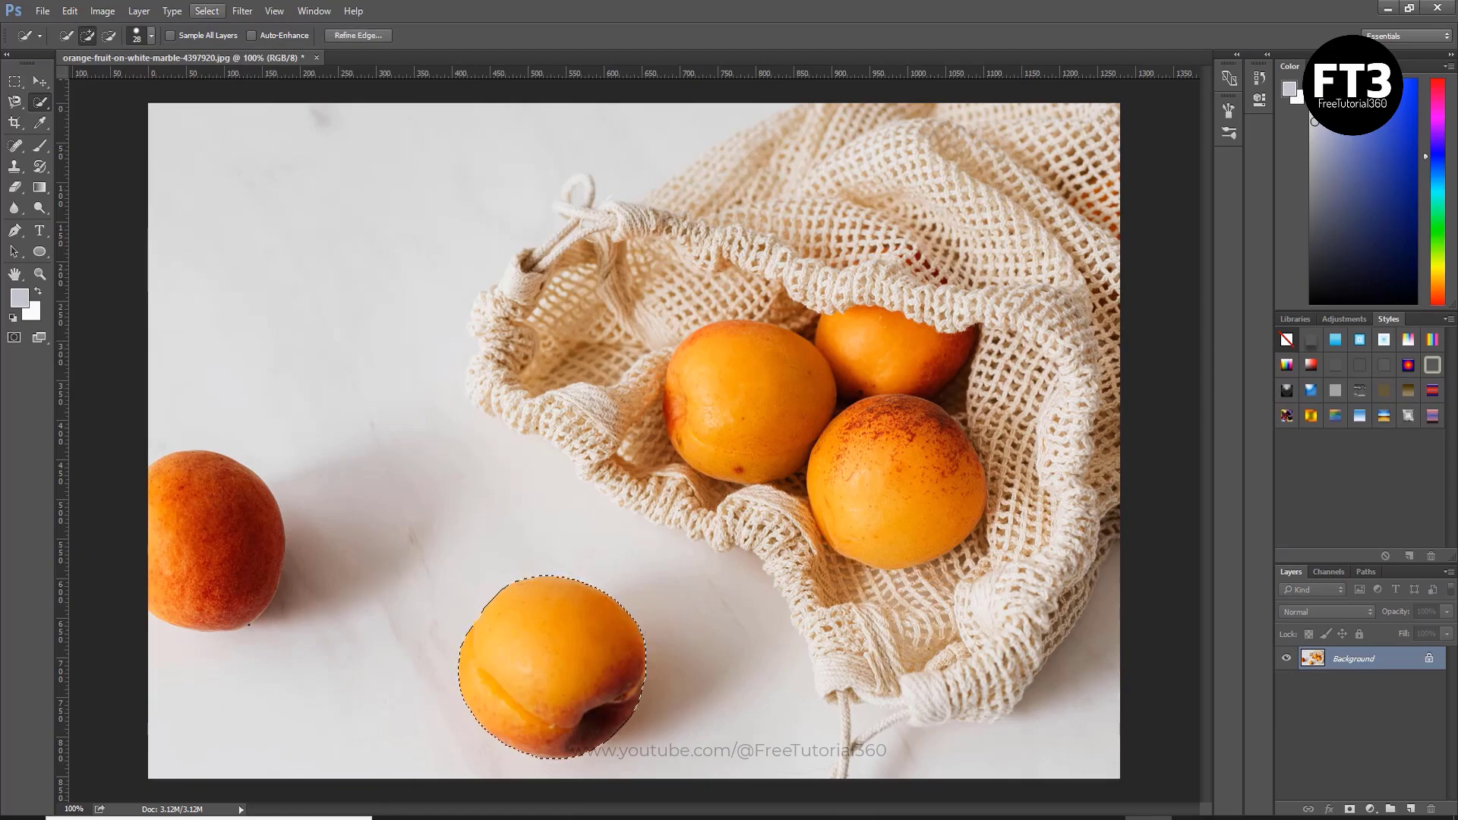
click(206, 11)
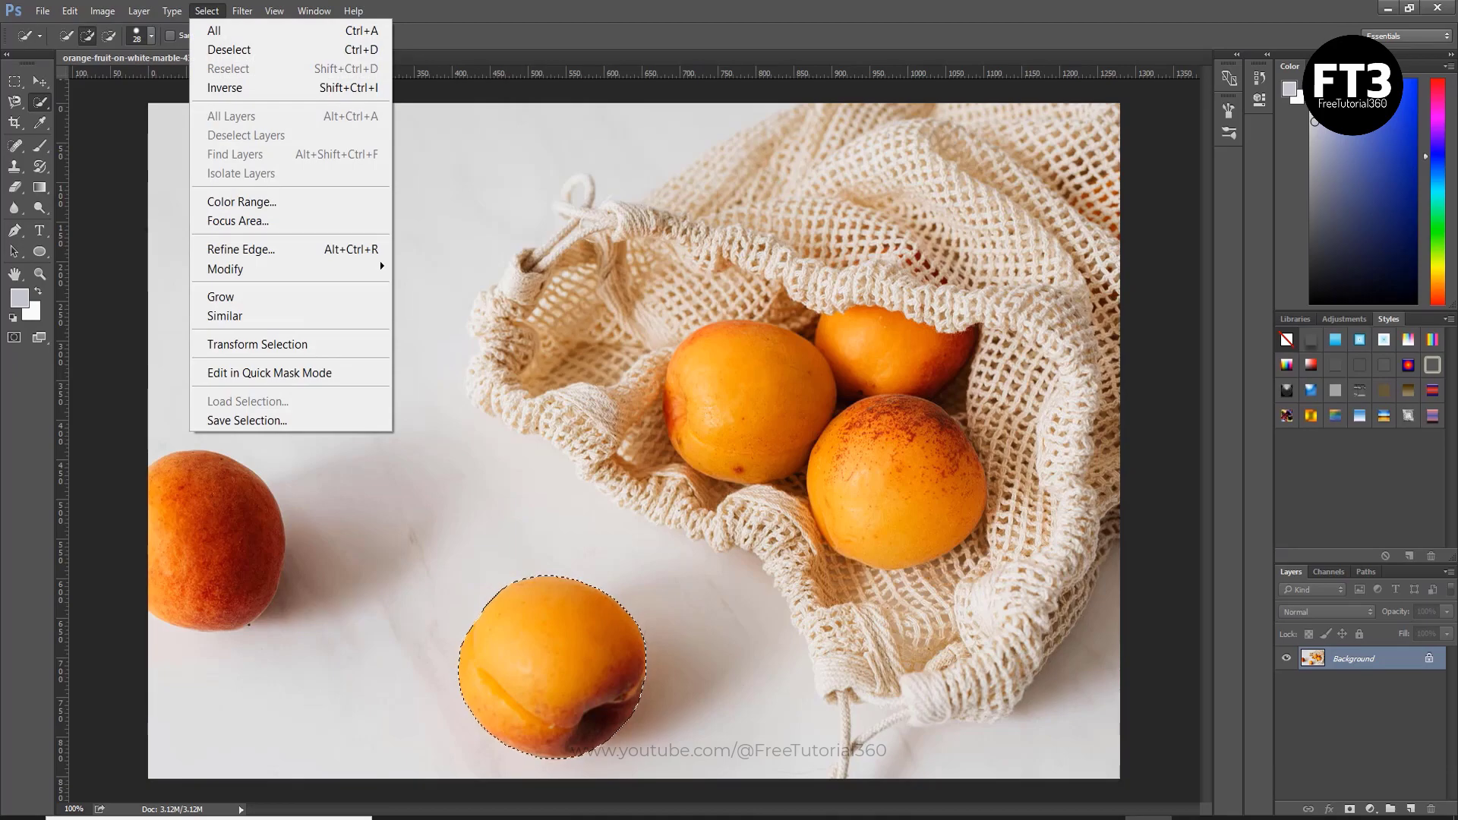
click(224, 87)
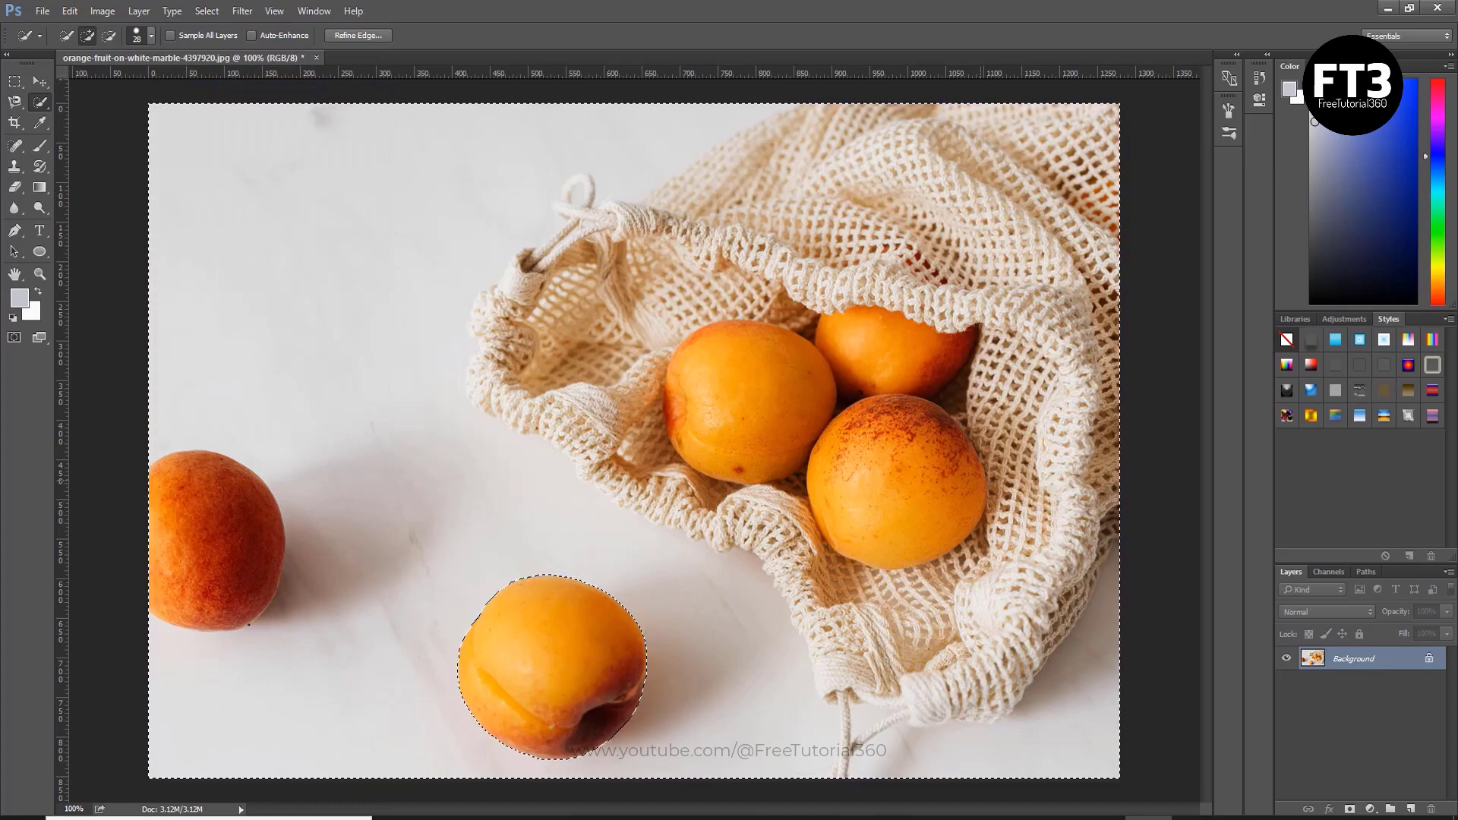
key(ctrl+j)
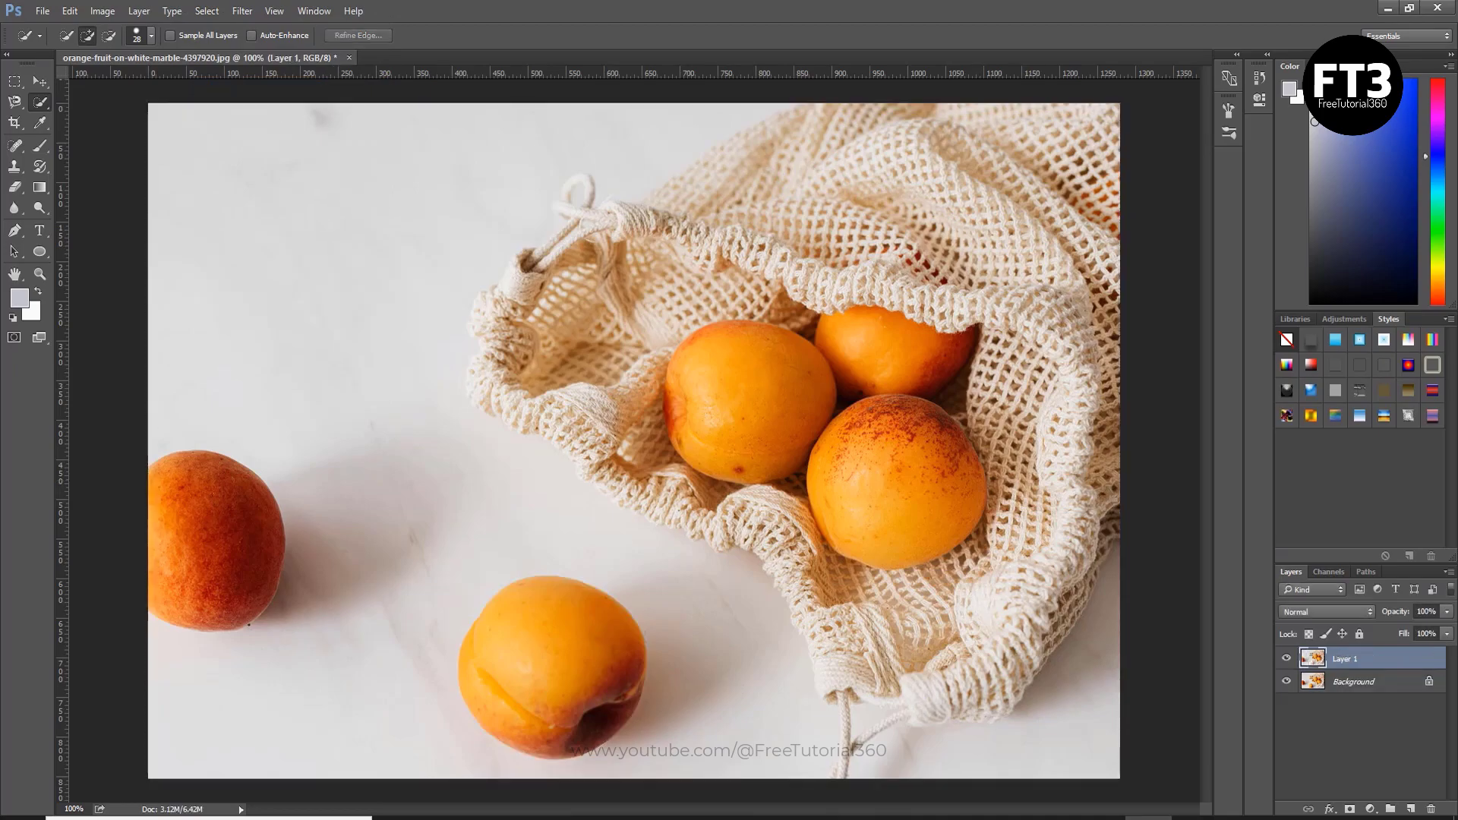
click(1287, 681)
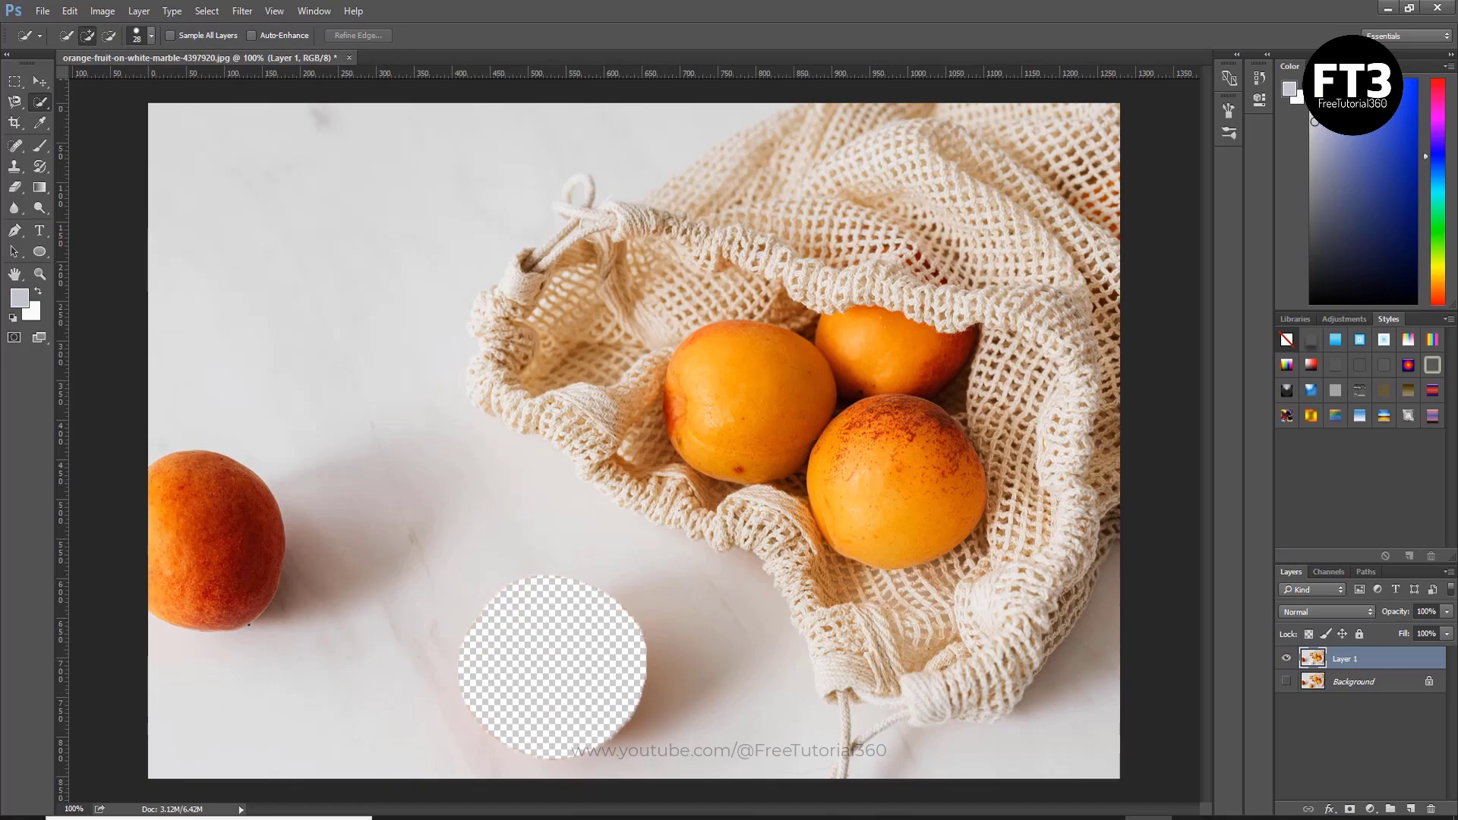
Show Background and clip a new Black & White adjustment to Layer 1, leaving the front apricot orange.
click(1287, 681)
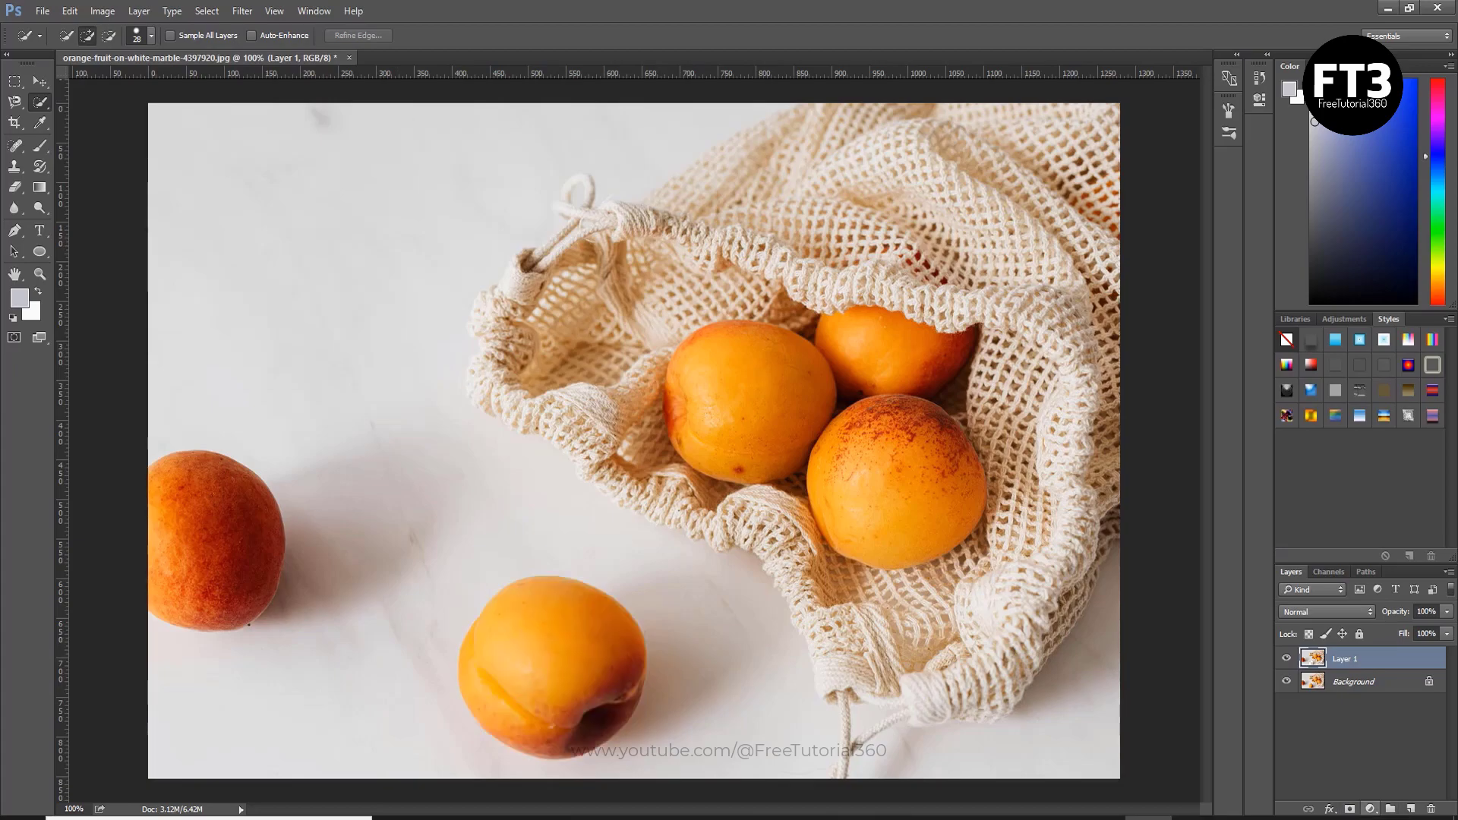
click(1371, 809)
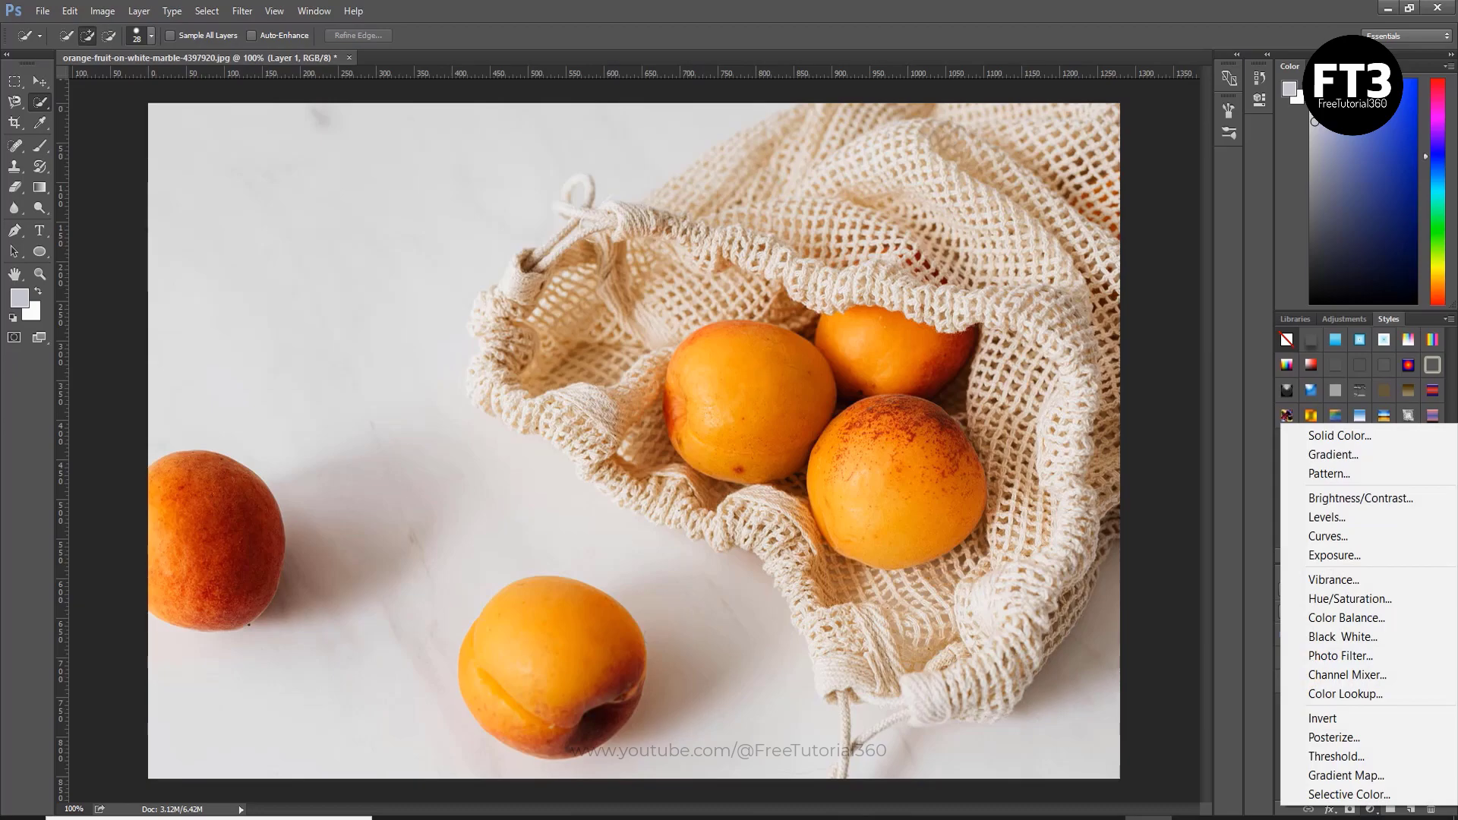
click(1343, 637)
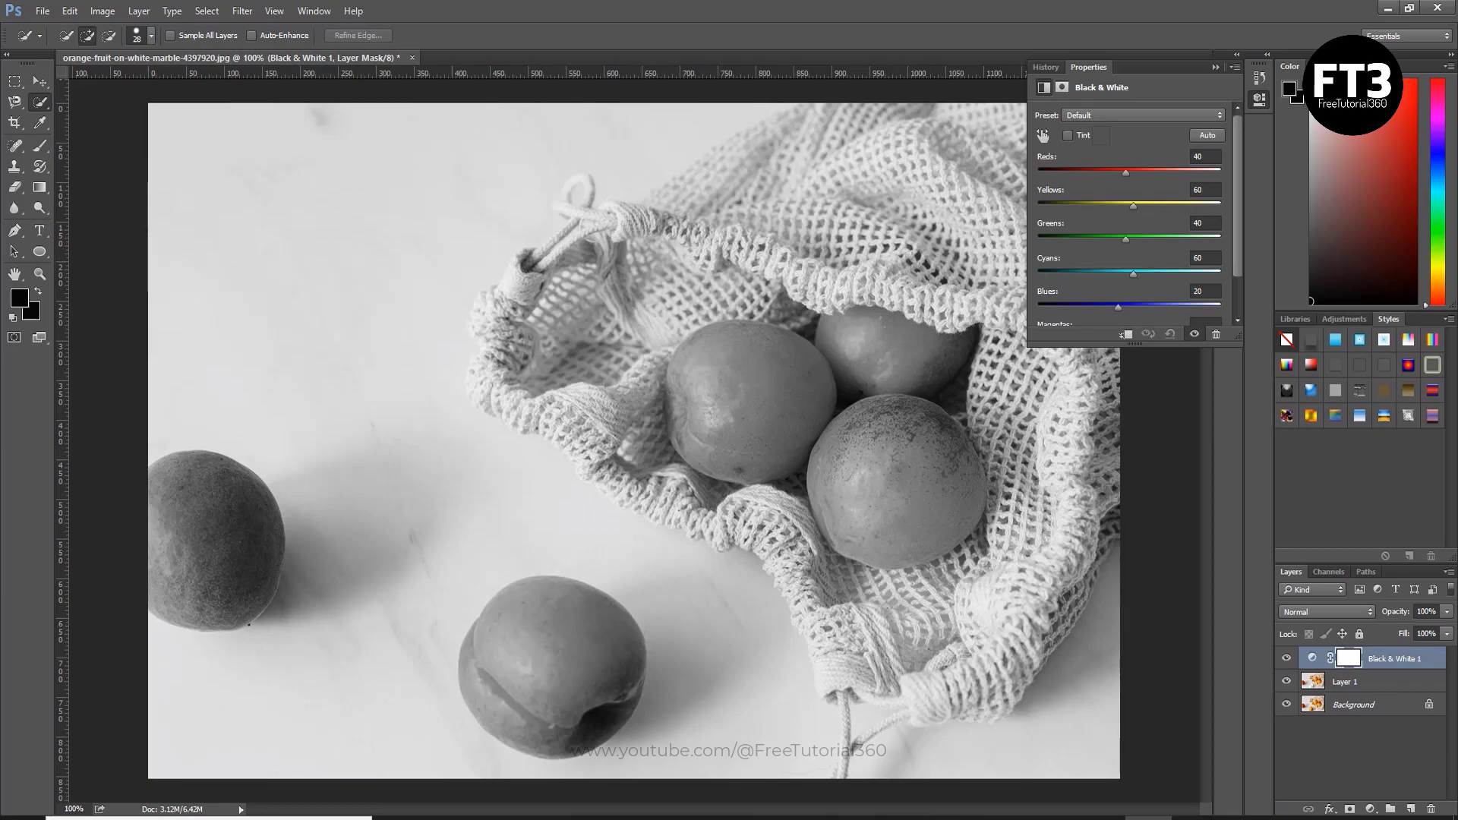
click(1359, 759)
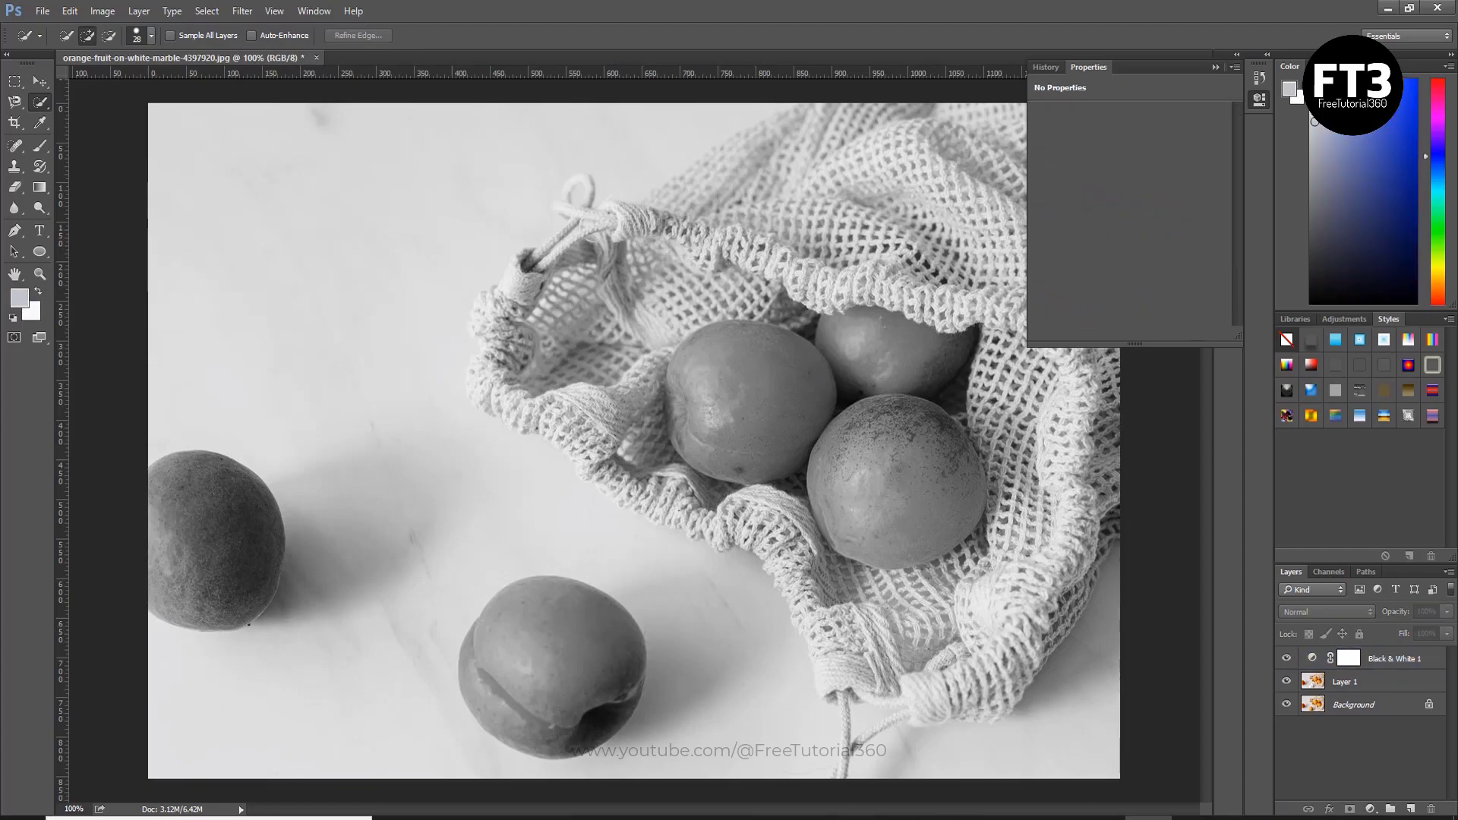
key(ctrl+alt+g)
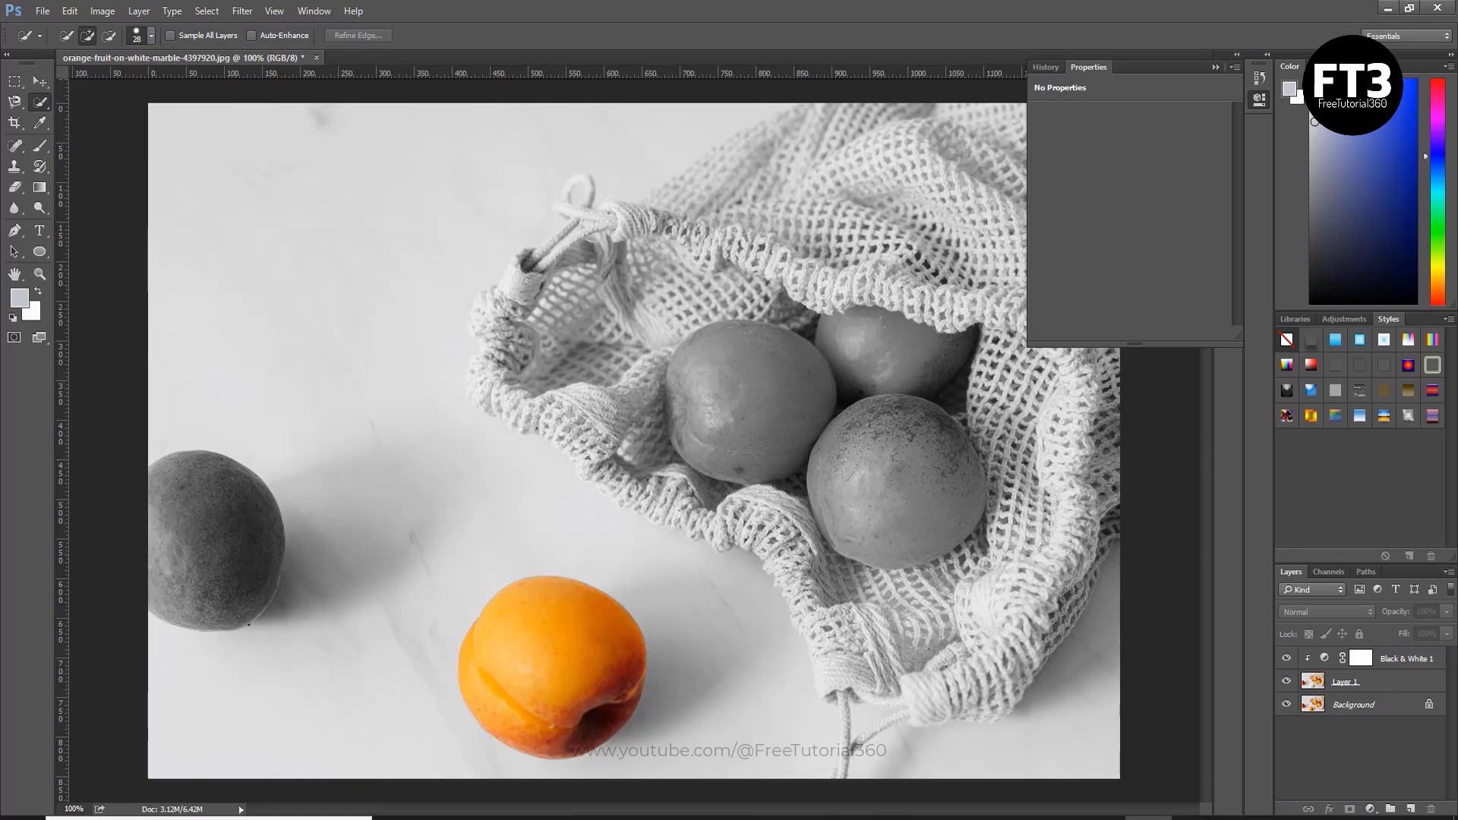
Delete the Black & White 1 adjustment and Layer 1, collapse Properties, and bring up the Graphic lecture 1 folder.
click(1370, 809)
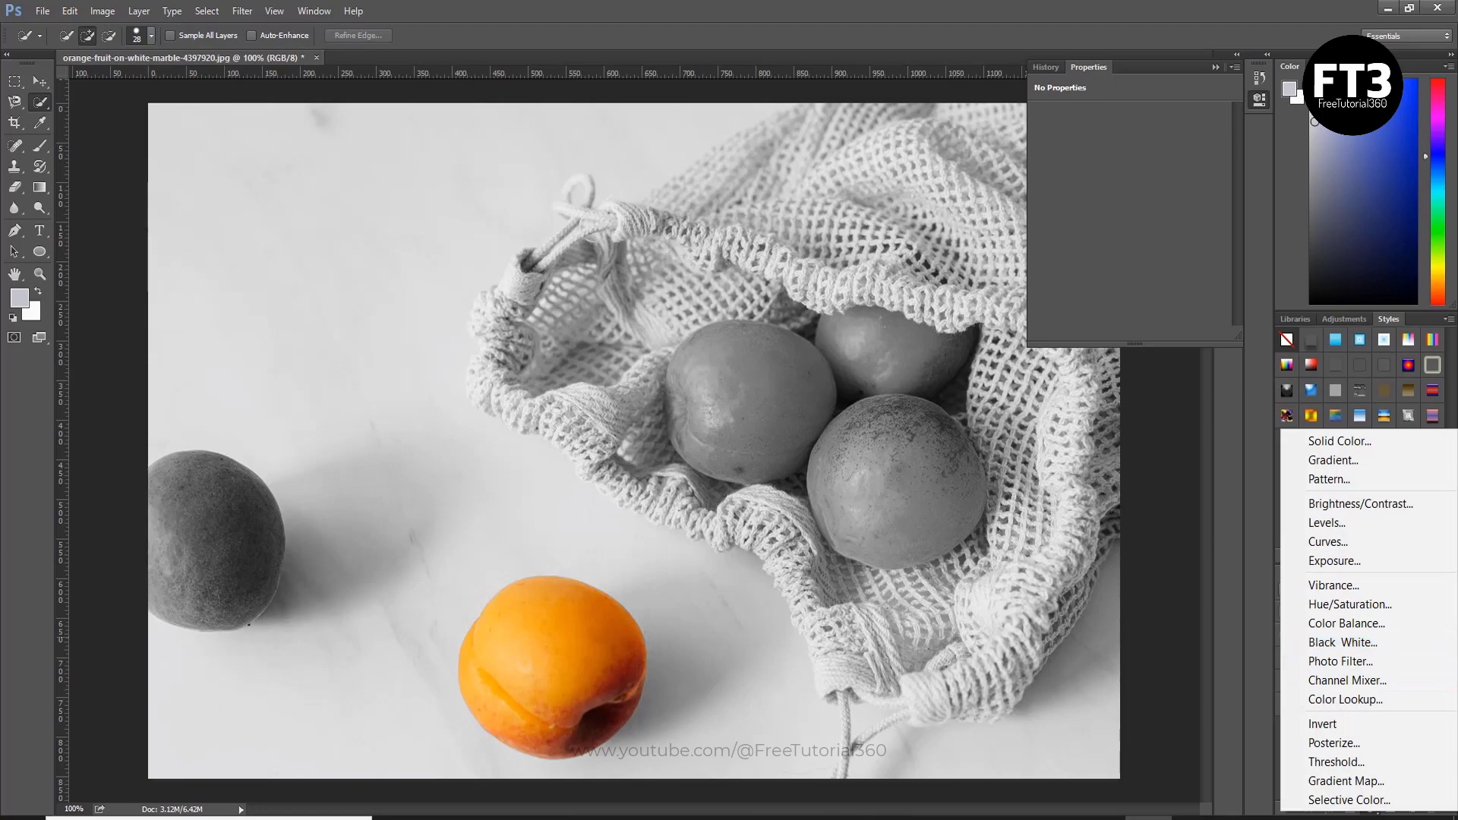
key(Escape)
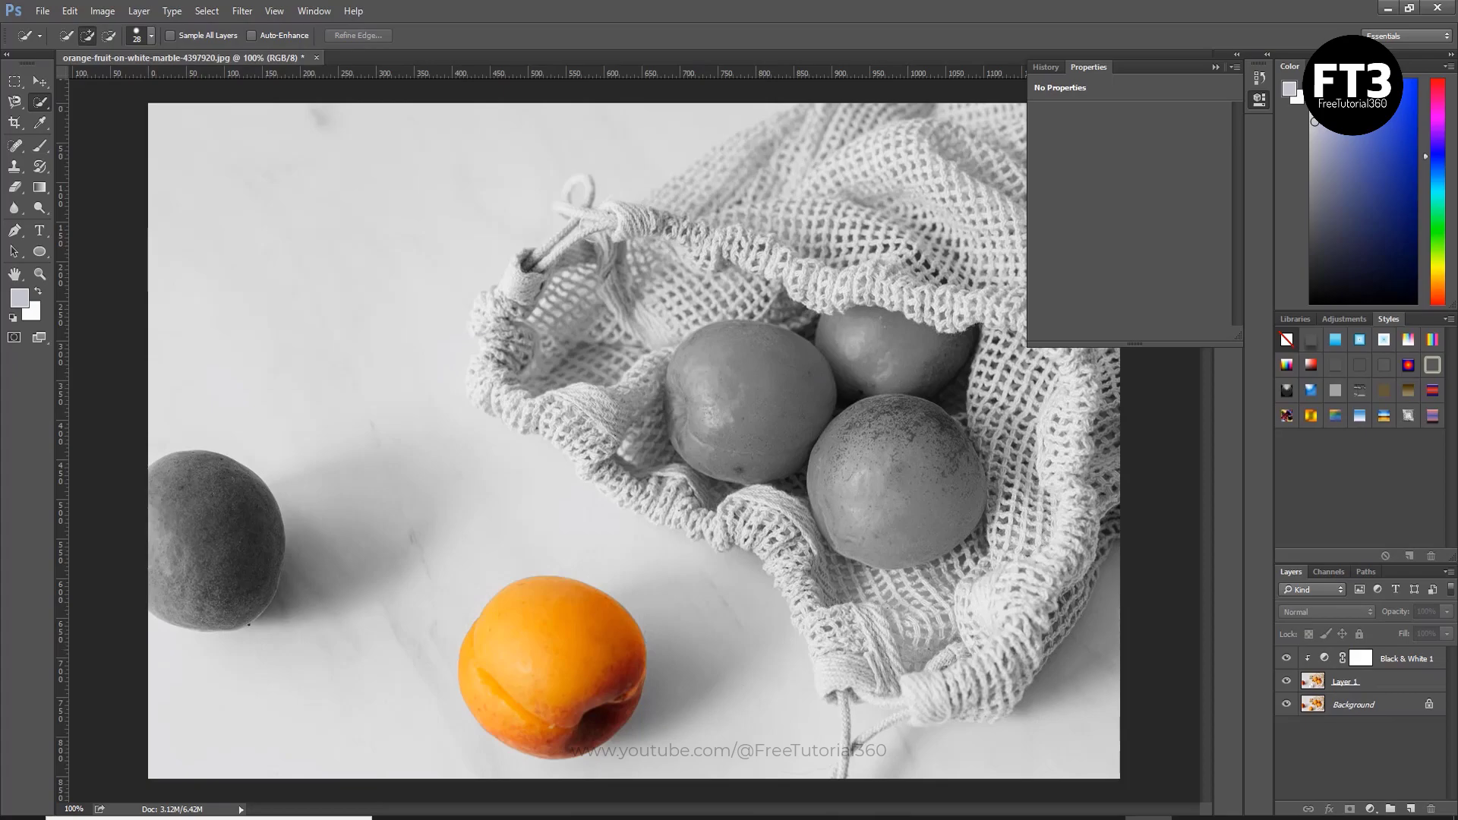
click(1406, 659)
key(Delete)
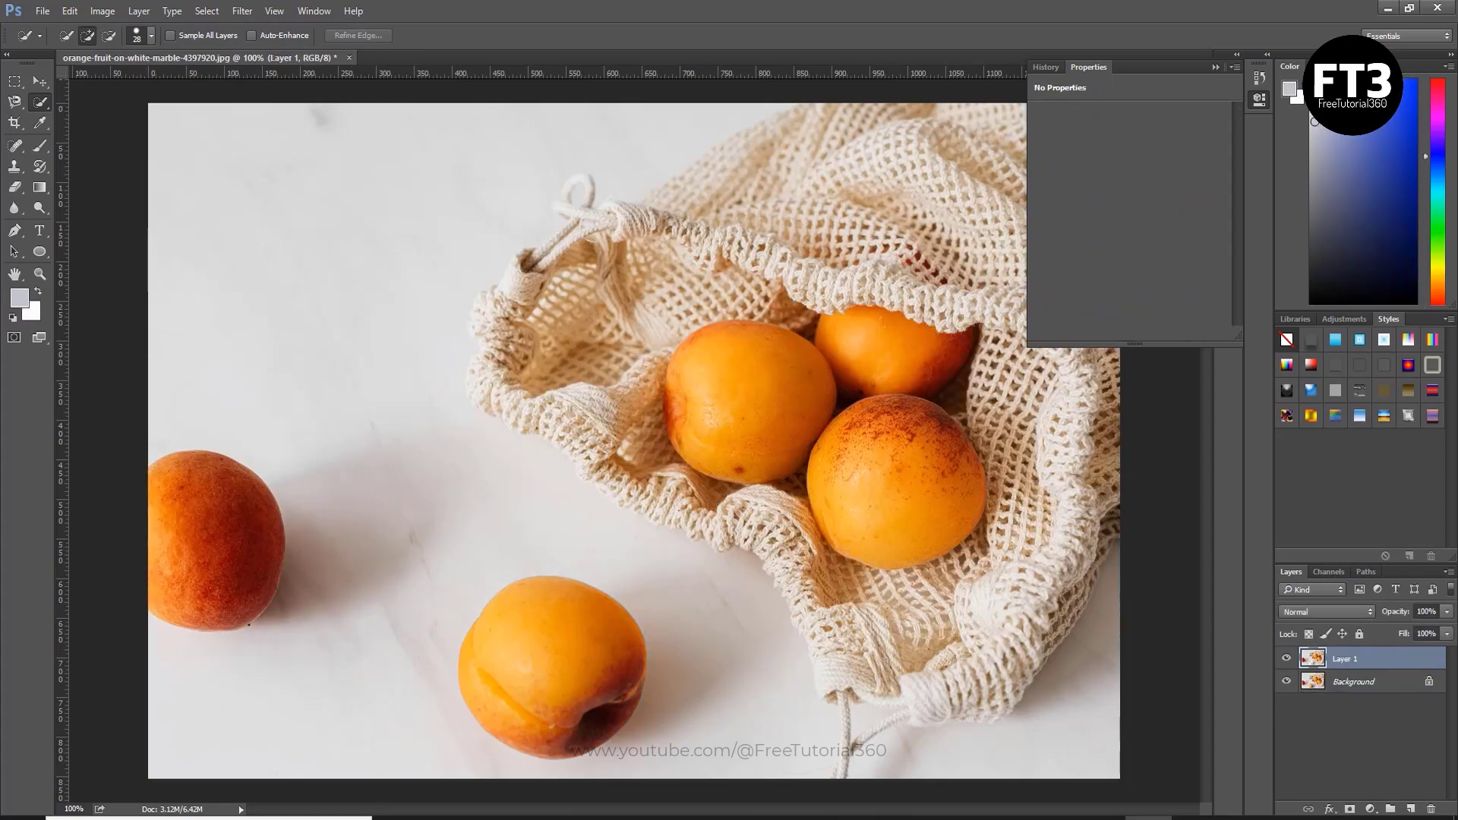
key(Delete)
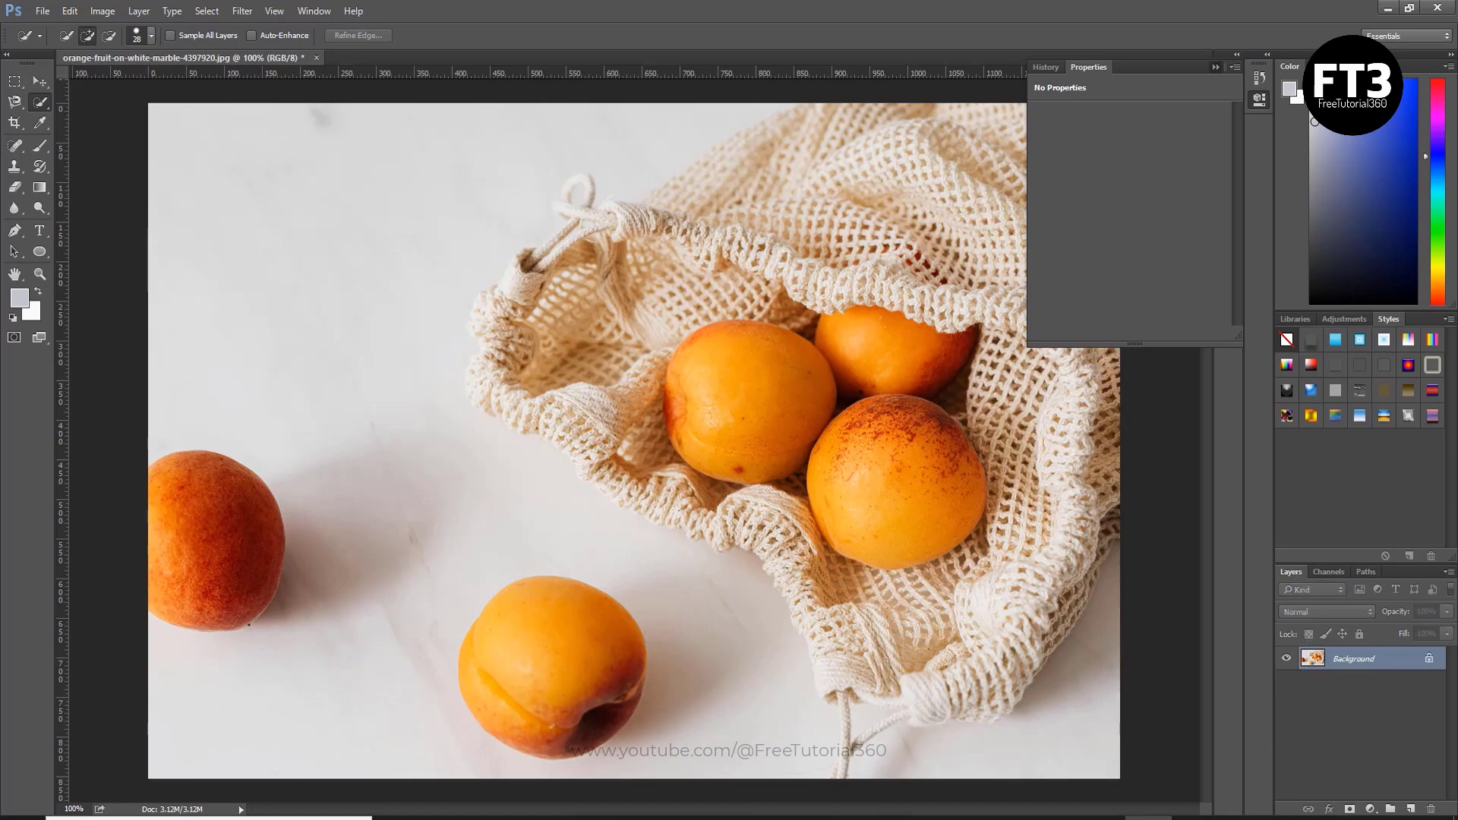
click(1215, 67)
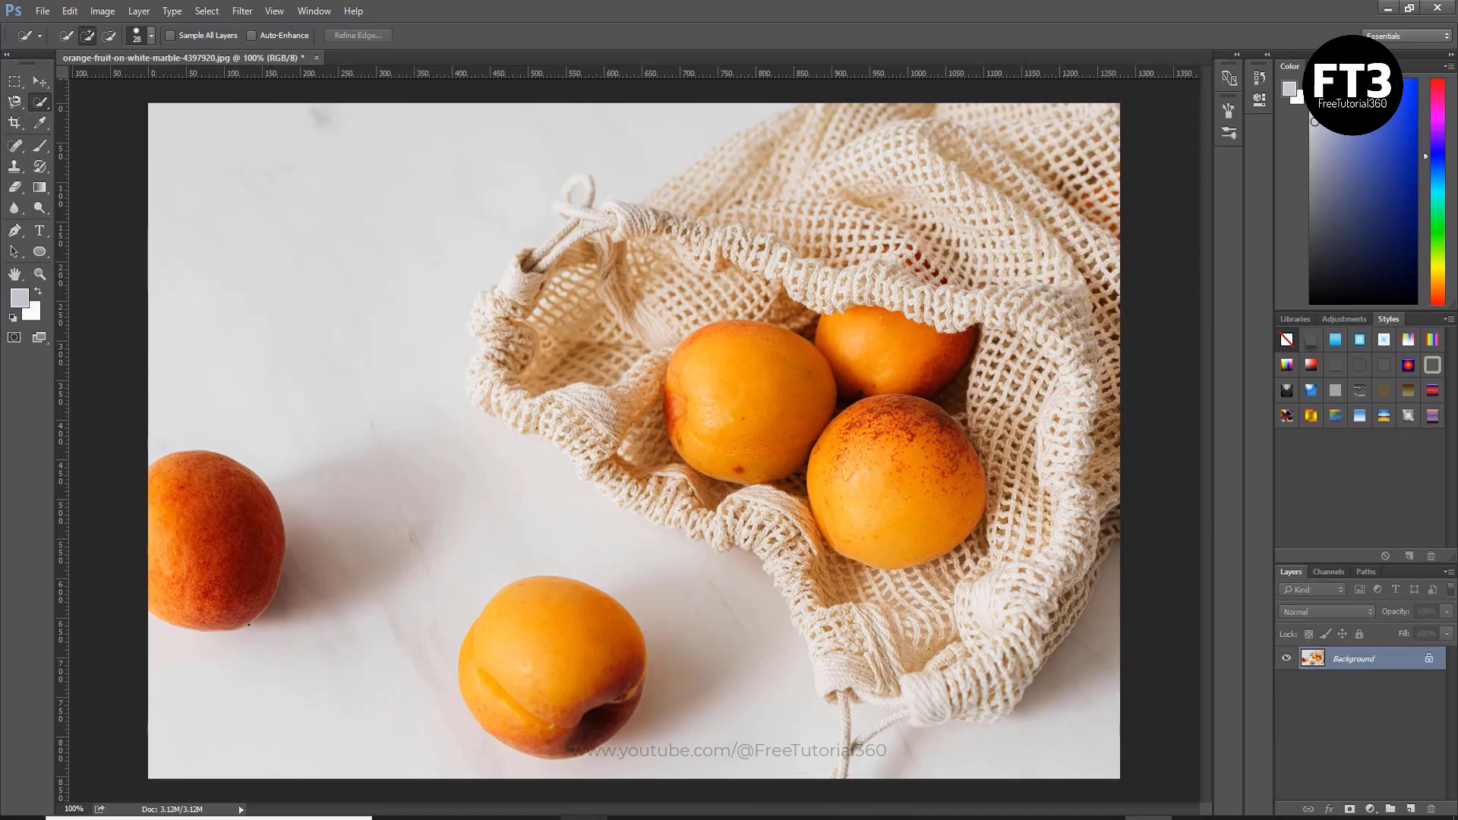
click(584, 818)
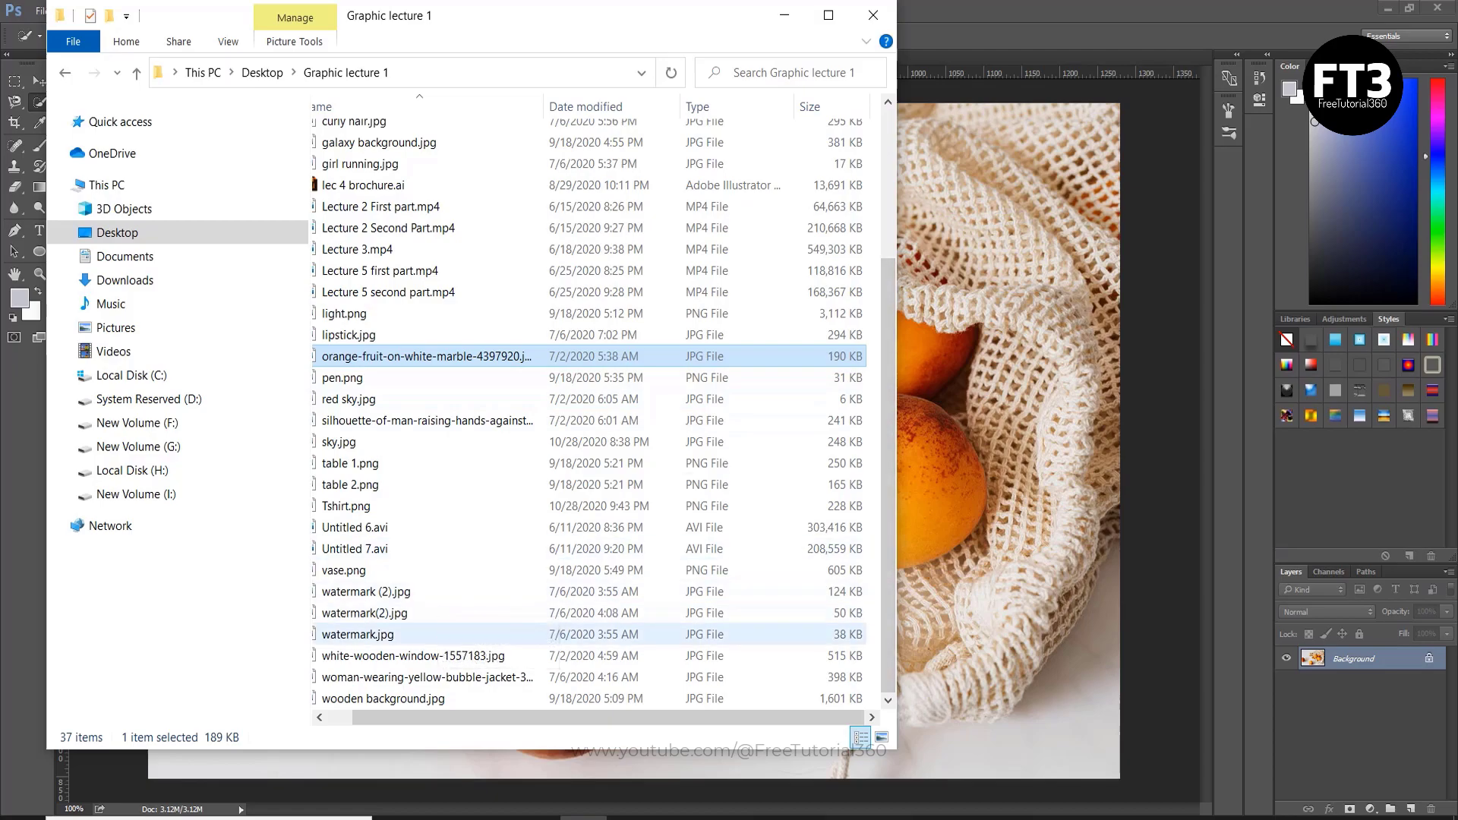
Select watermark(2).jpg in the Graphic lecture 1 folder and drag it into Photoshop.
drag(415, 635, 642, 638)
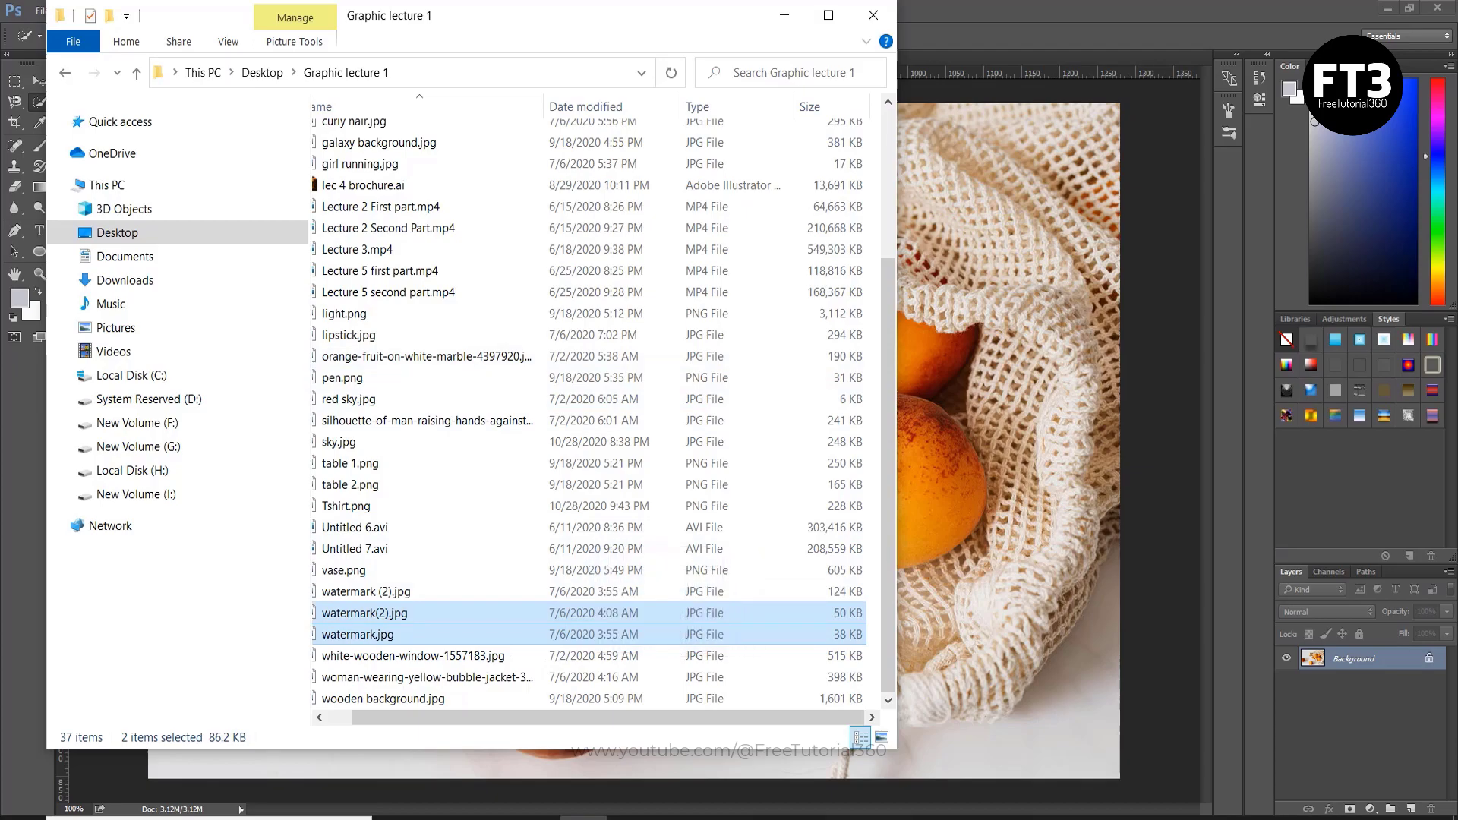
click(638, 614)
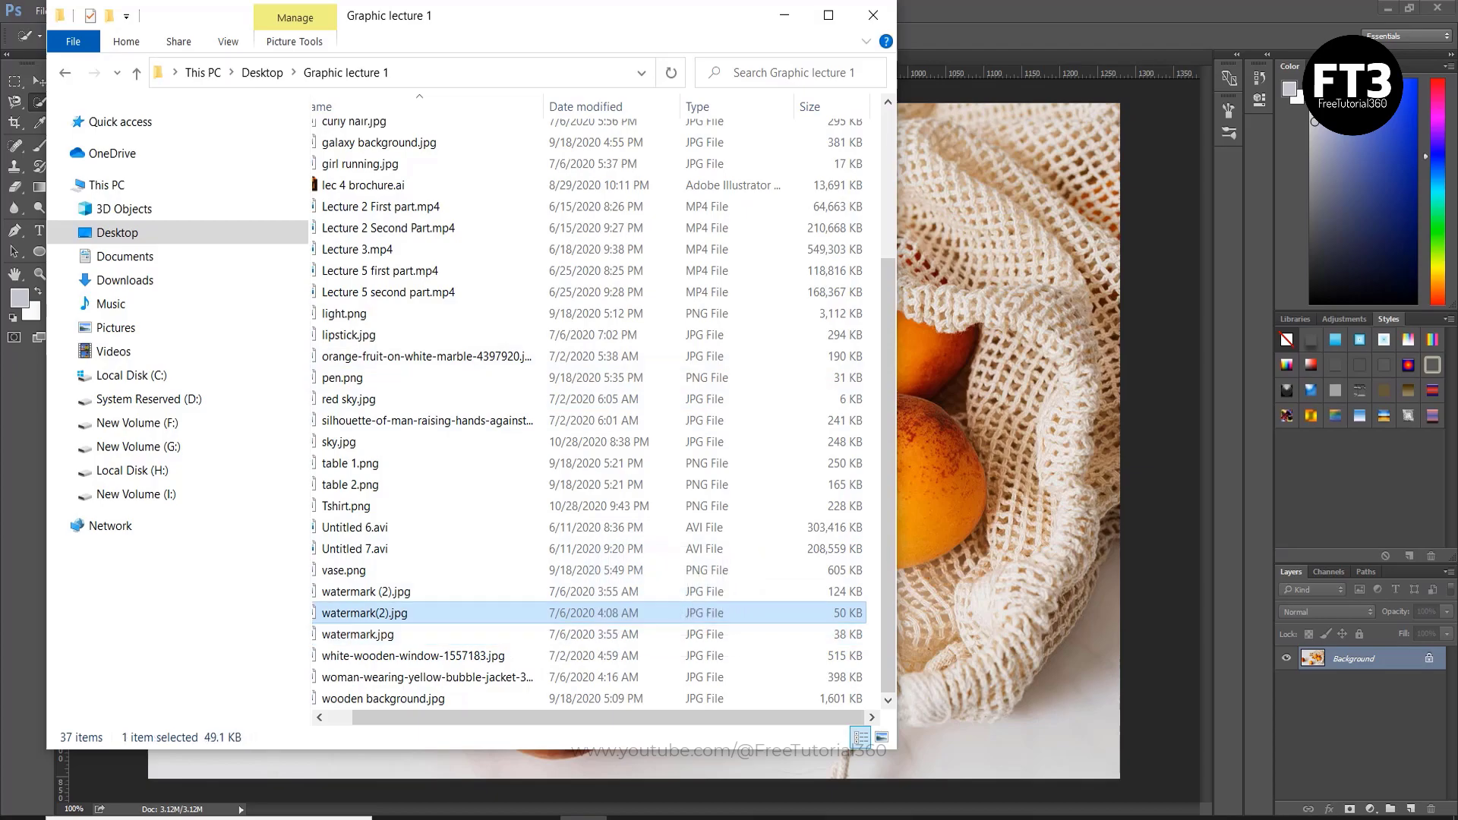
drag(538, 614, 959, 425)
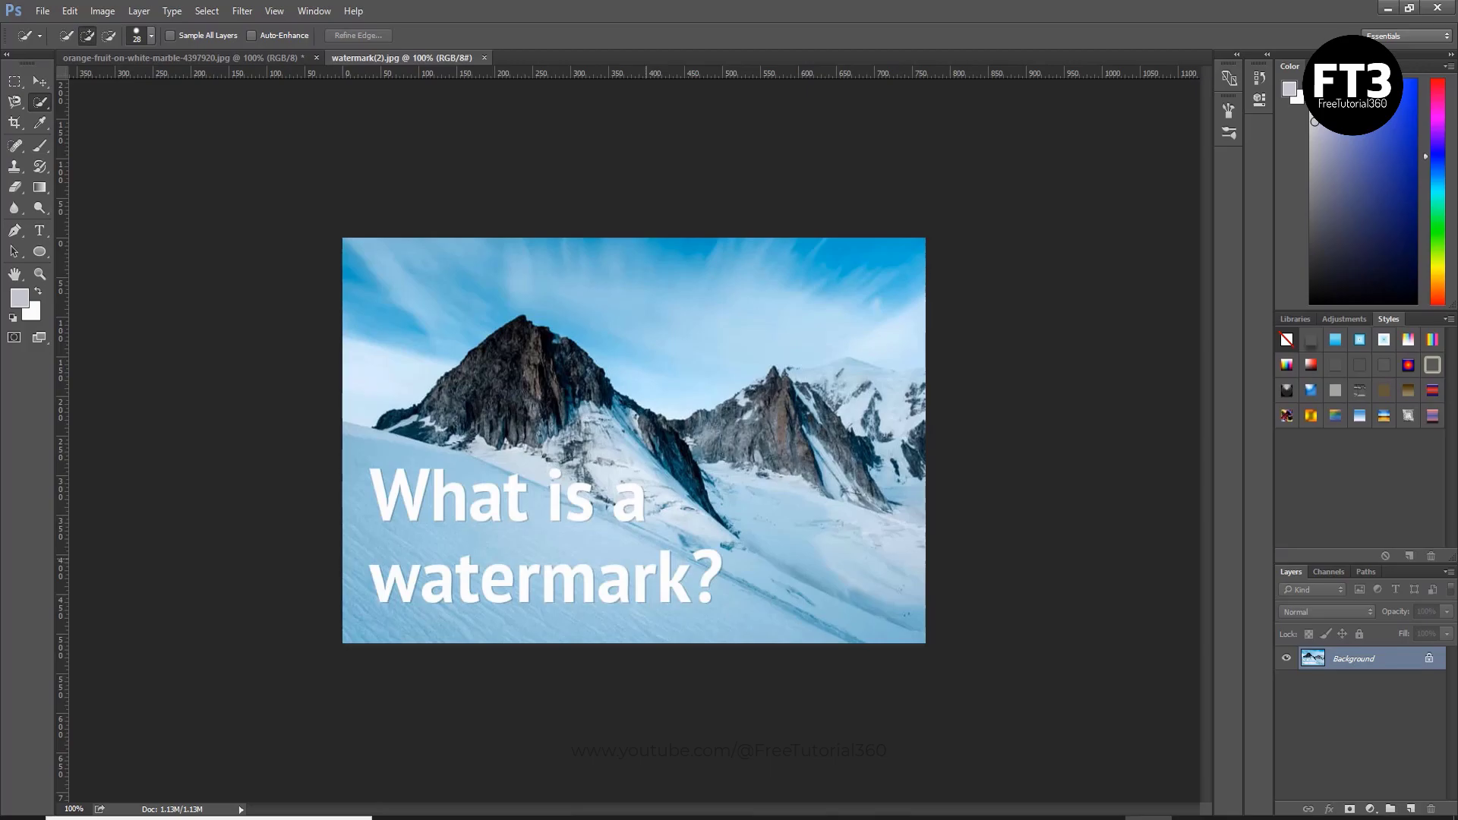
Zoom the mountain photo to 200% and scroll down to show the whole watermark text.
key(z)
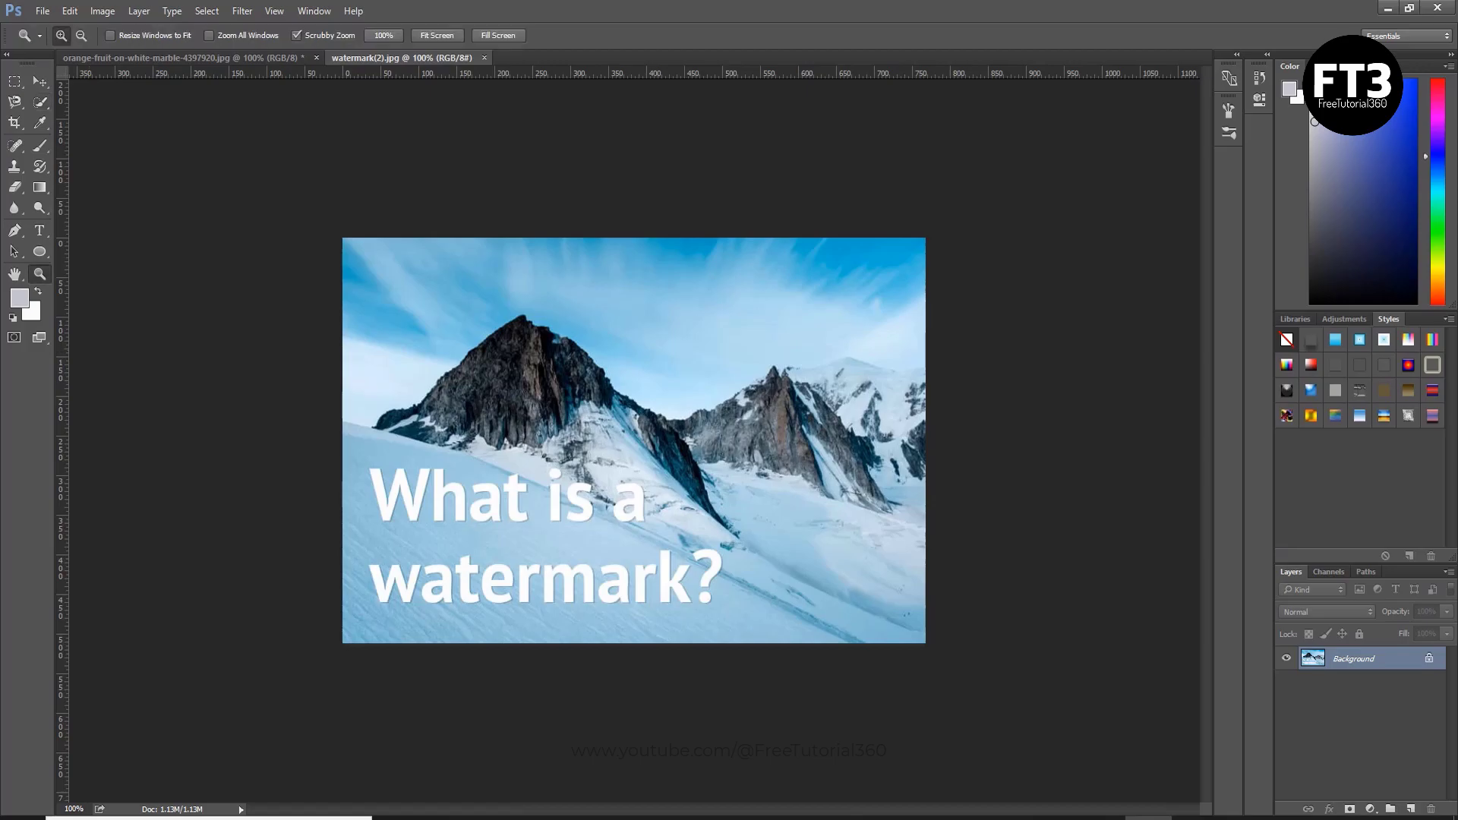
click(536, 364)
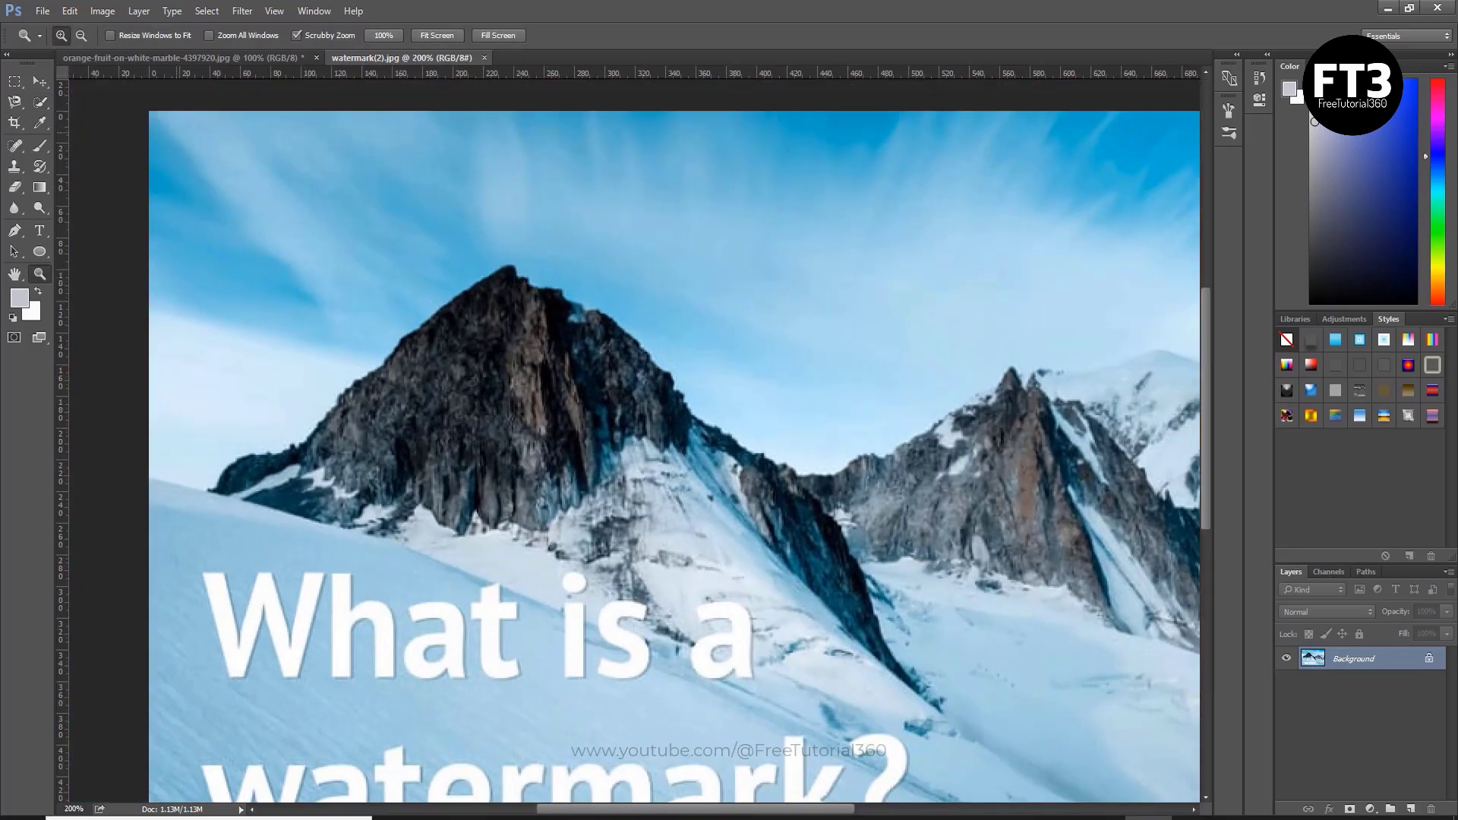
key(v)
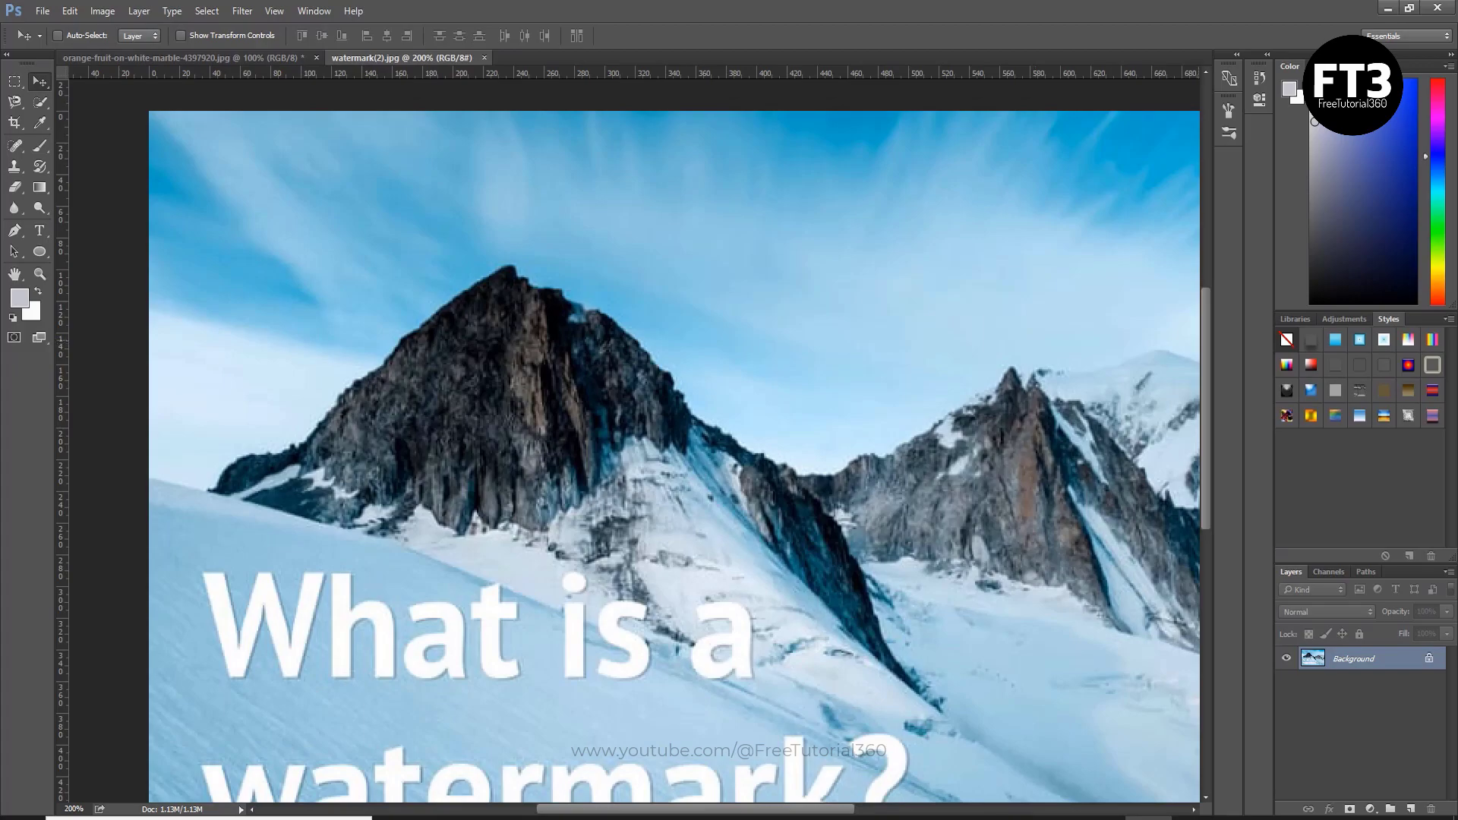
scroll(674, 452, down, 5)
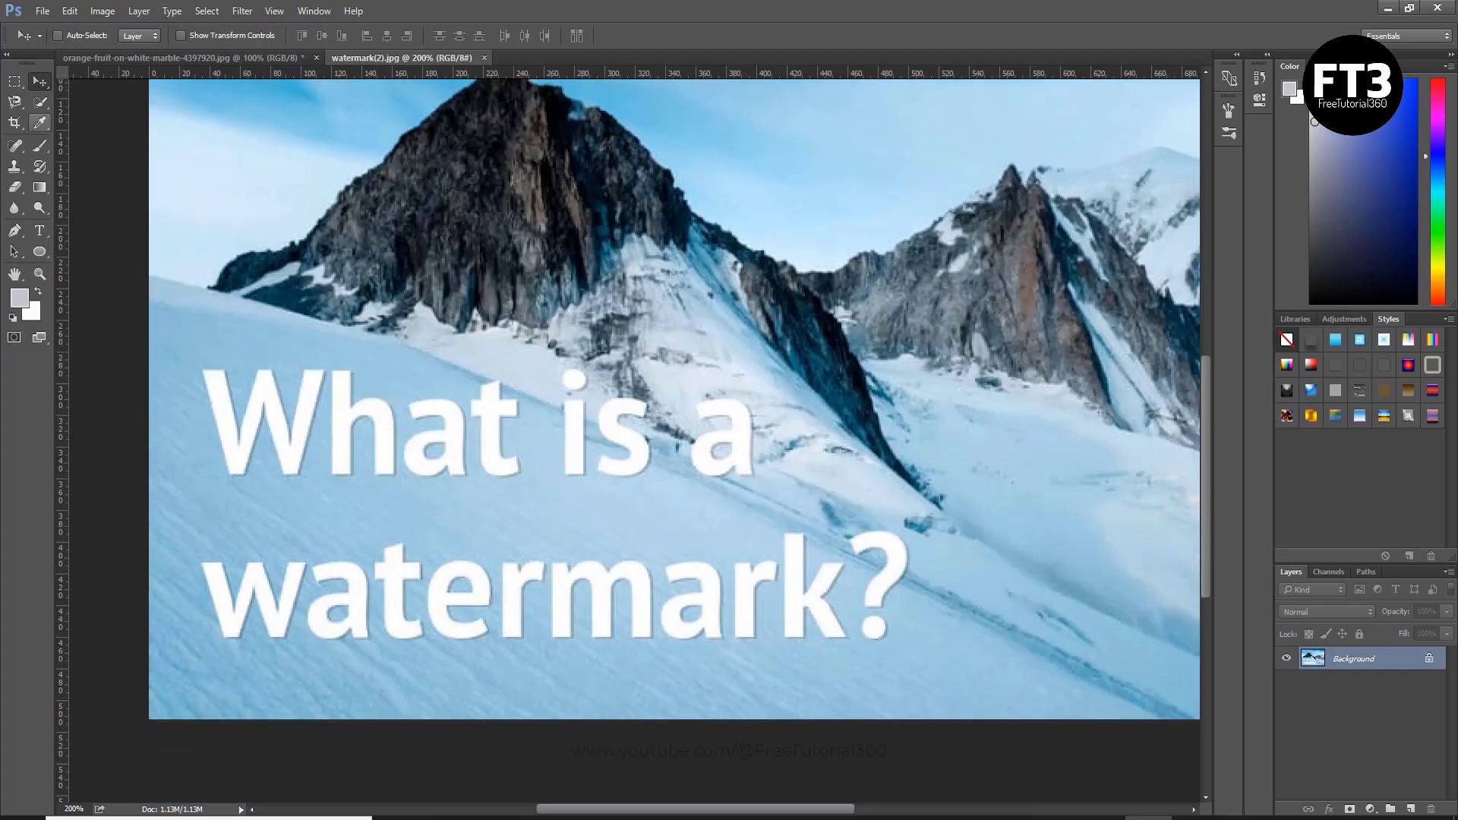
Swap the Quick Selection tool for the Magic Wand Tool.
click(40, 102)
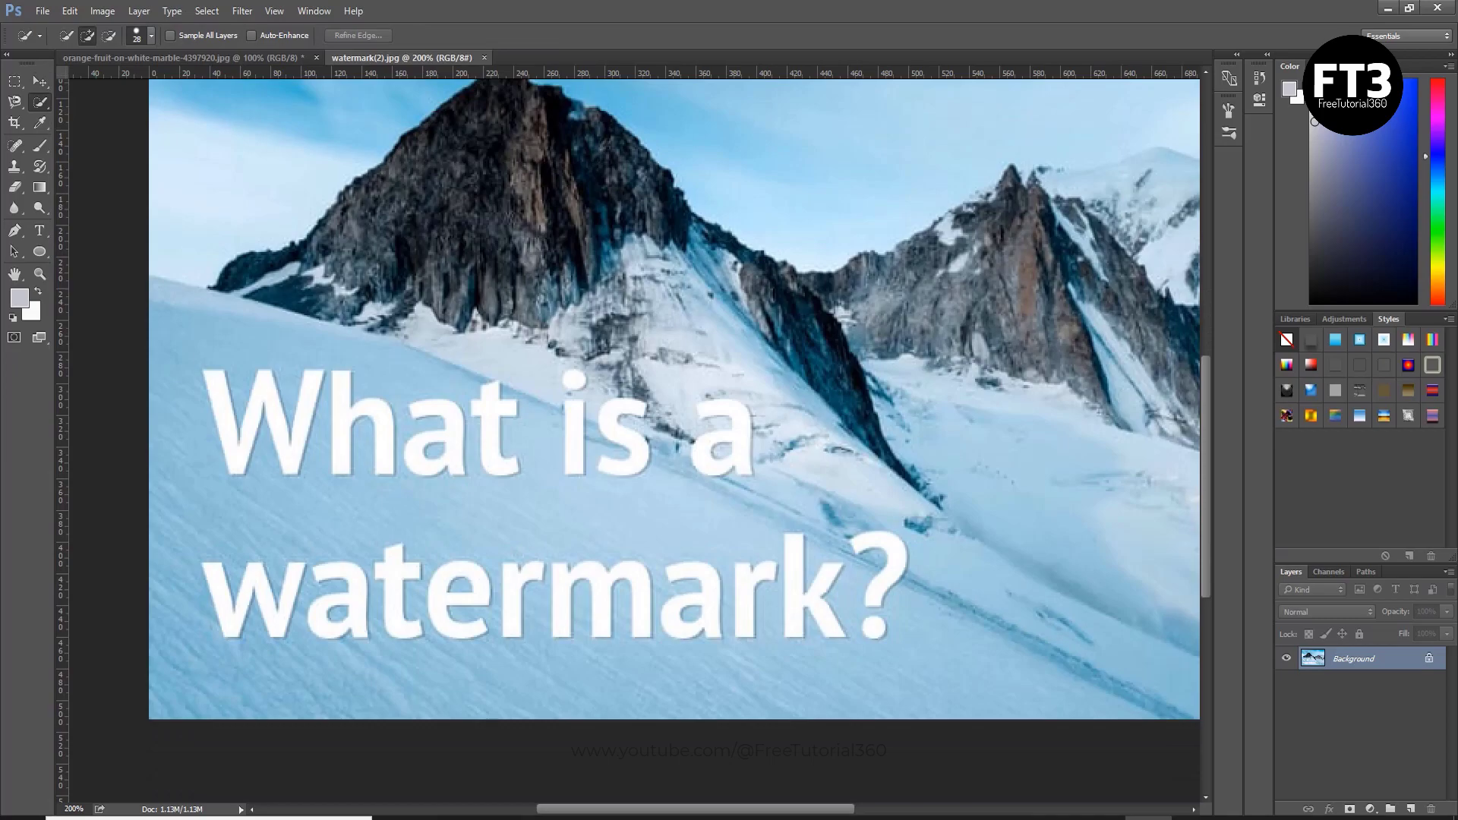
right_click(39, 102)
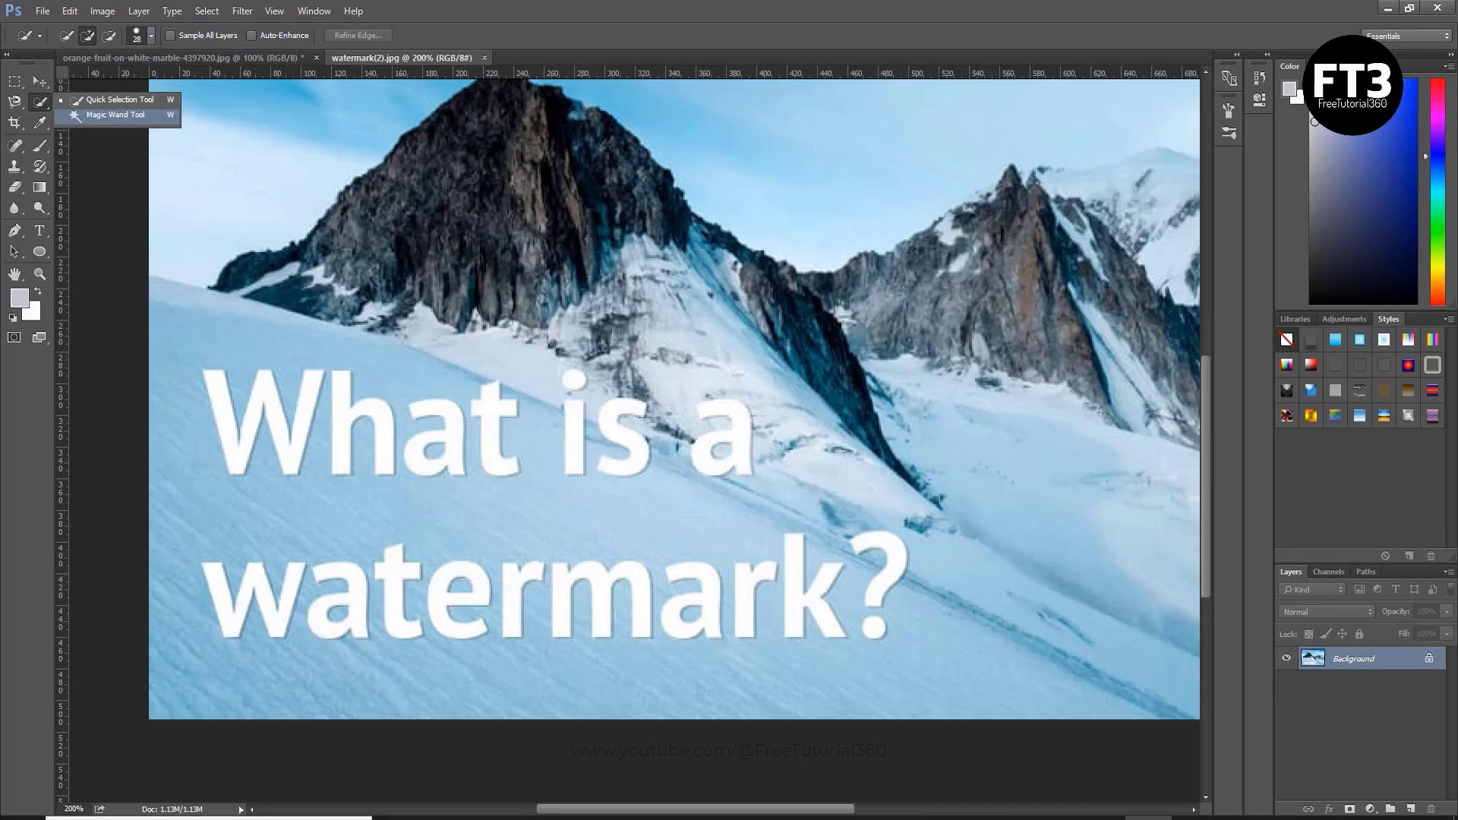
click(114, 115)
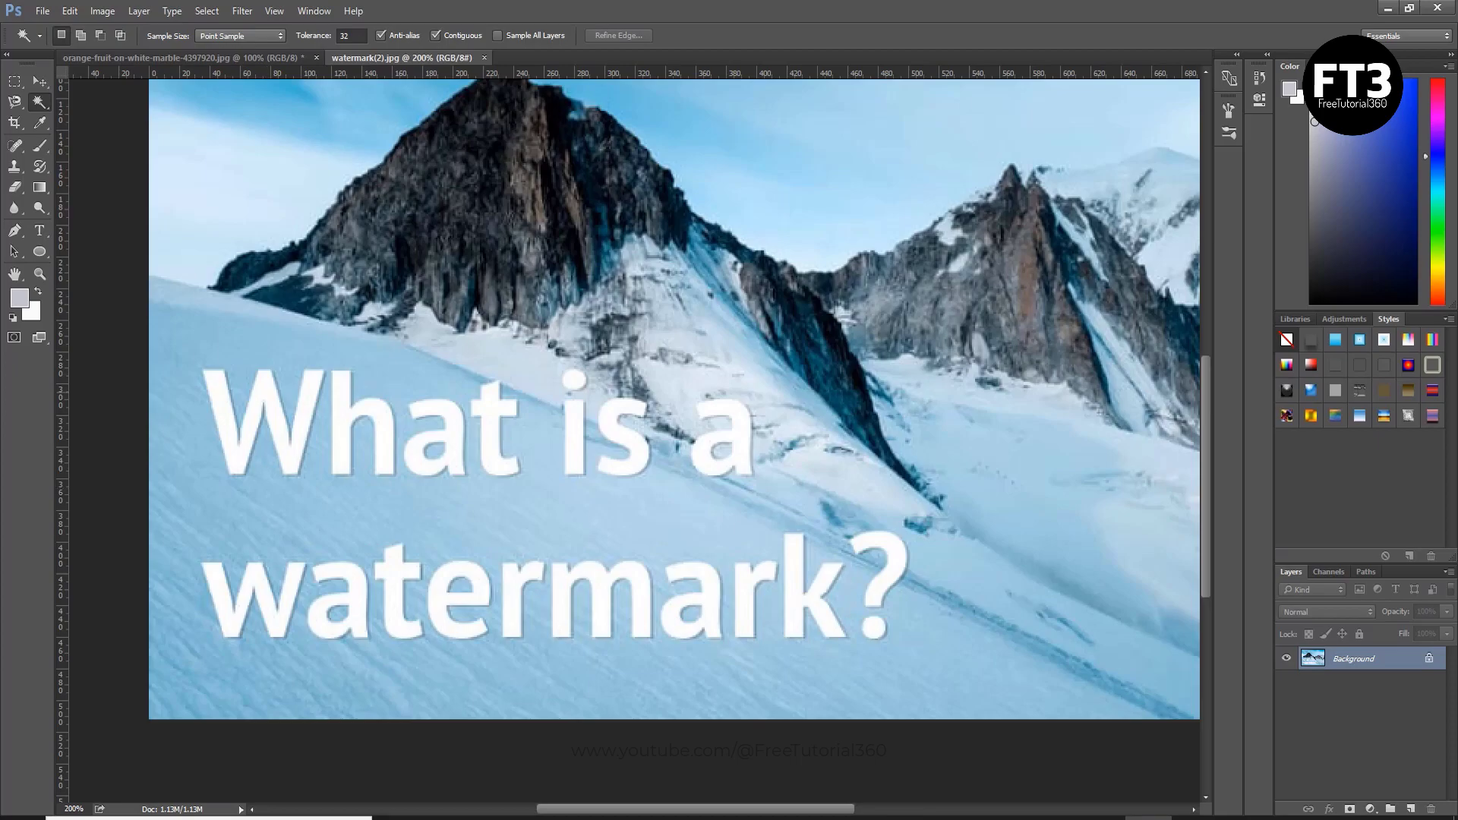
With the Magic Wand, select the letters of 'What is a', including the dot of the i.
click(221, 384)
key(shift)
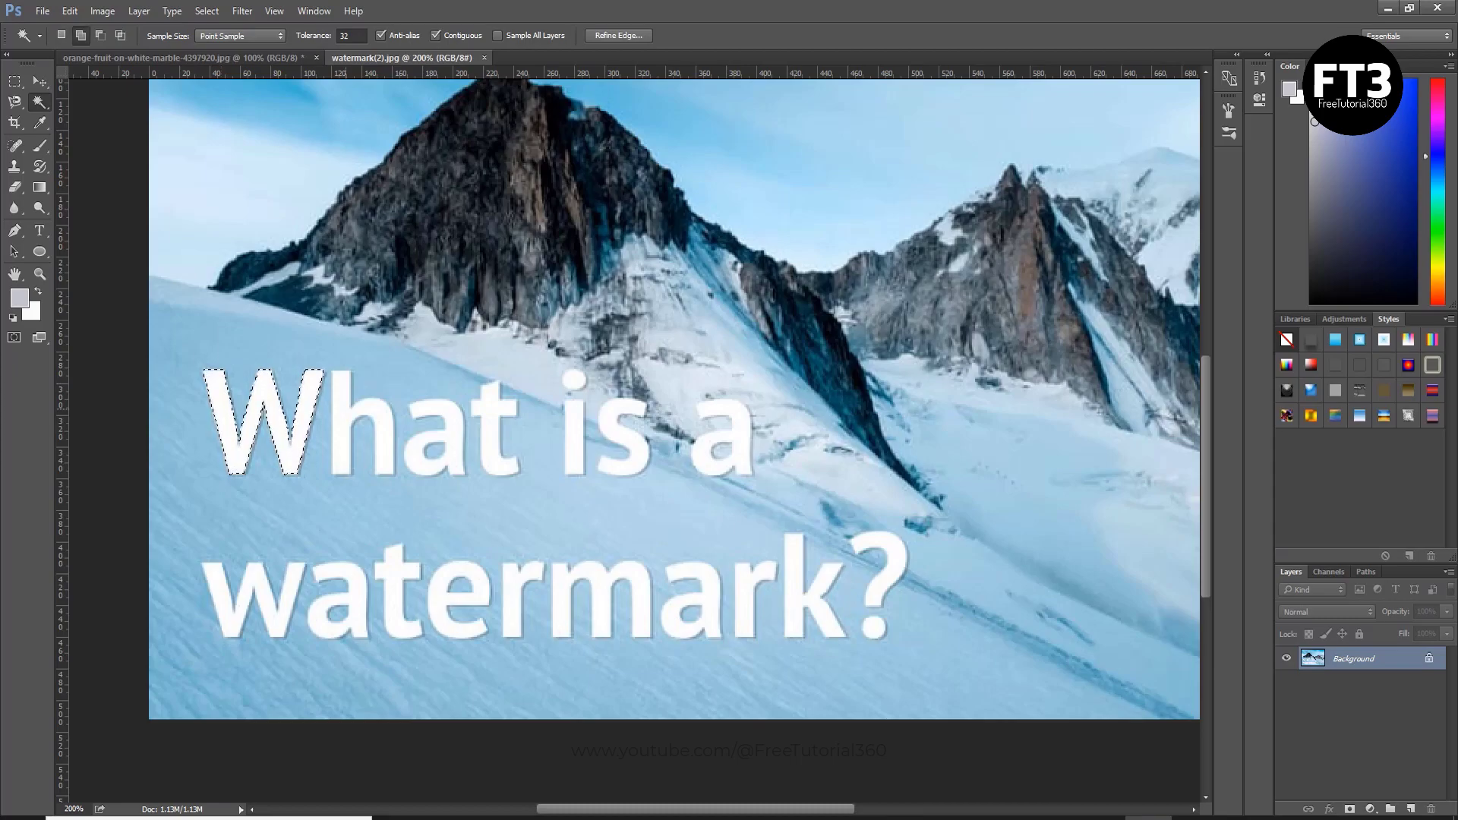
shift+click(383, 408)
shift+click(454, 412)
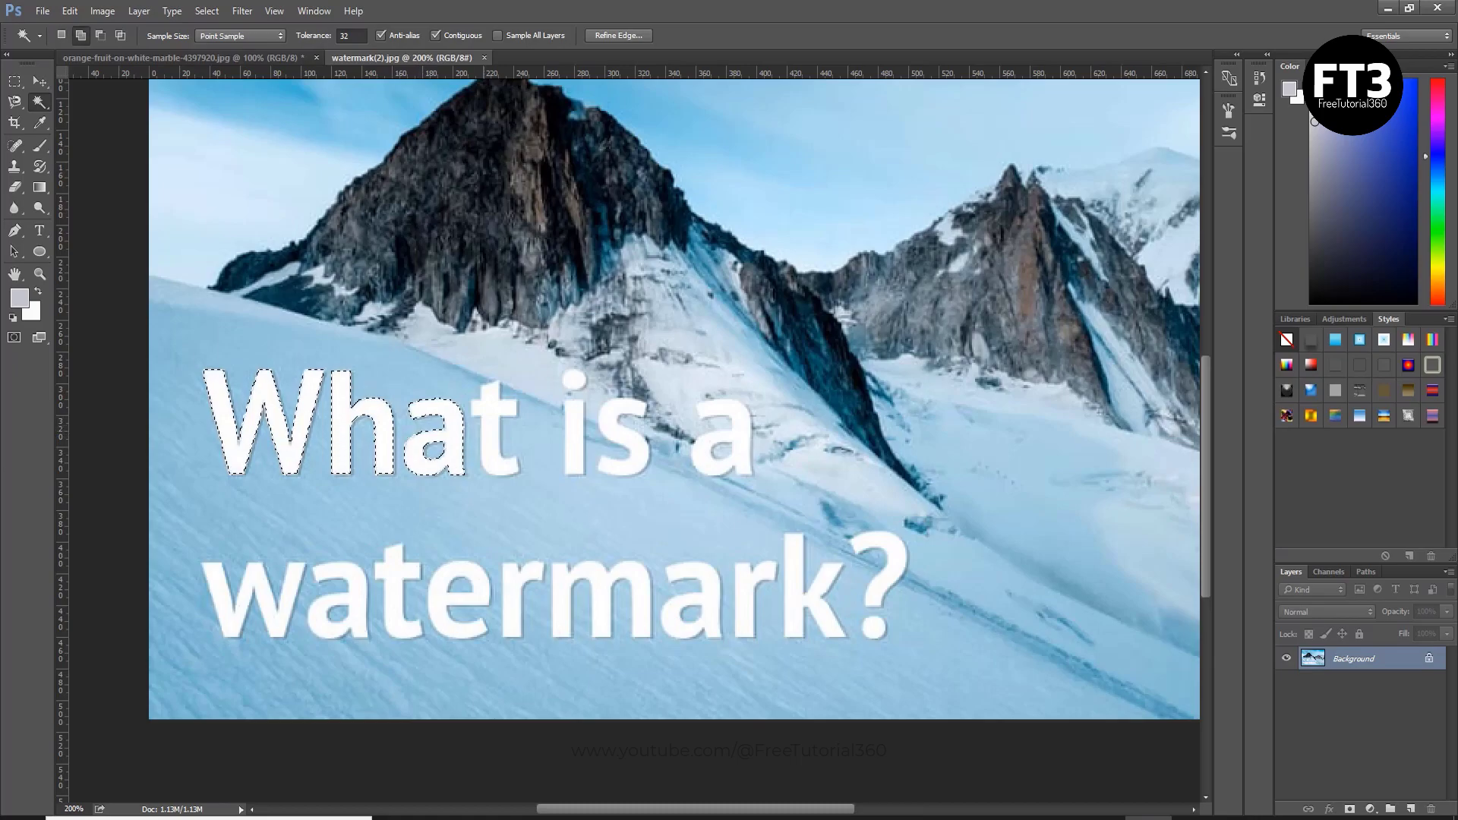
shift+click(496, 426)
key(shift)
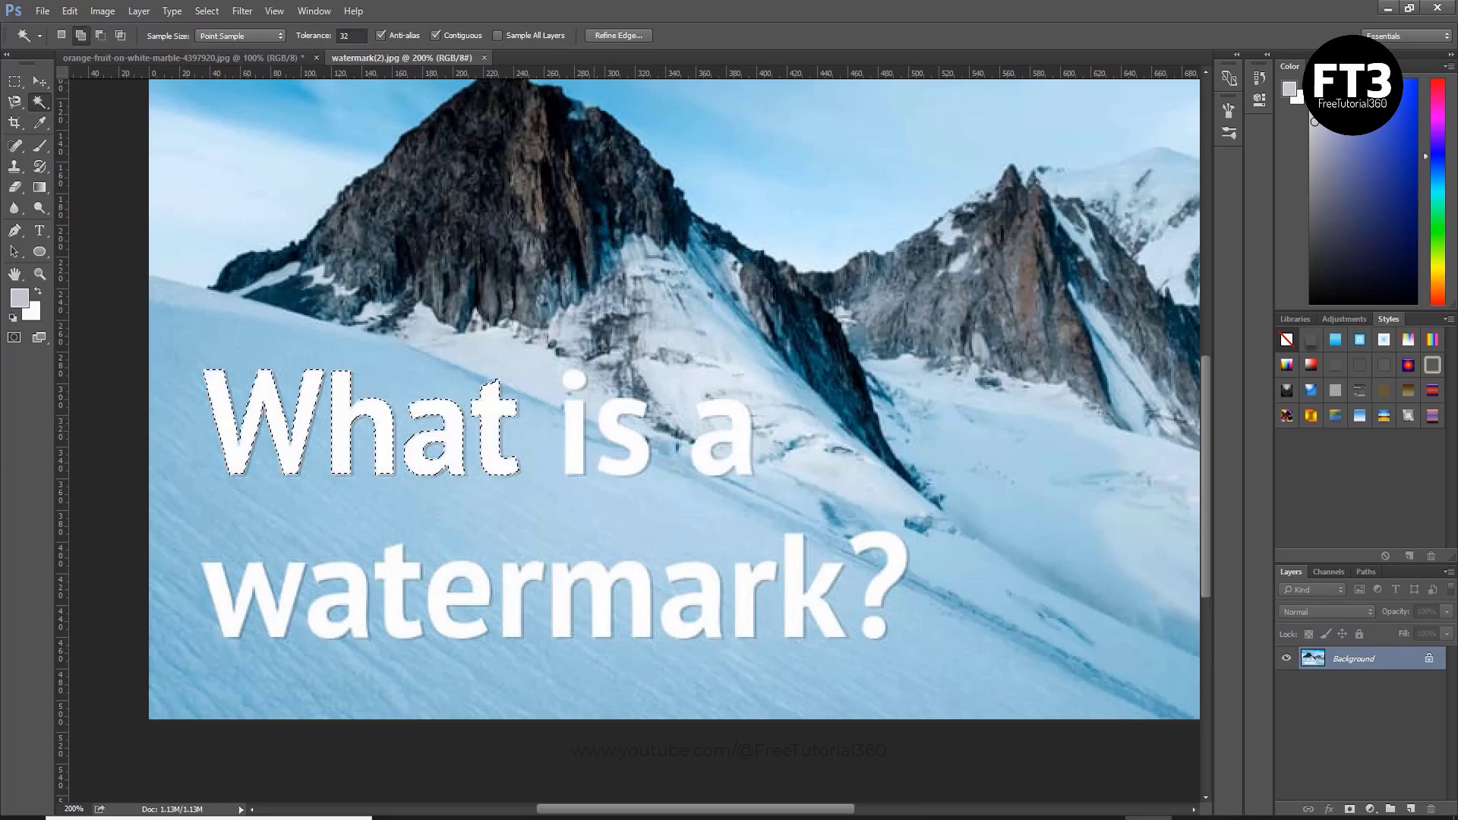
shift+click(574, 431)
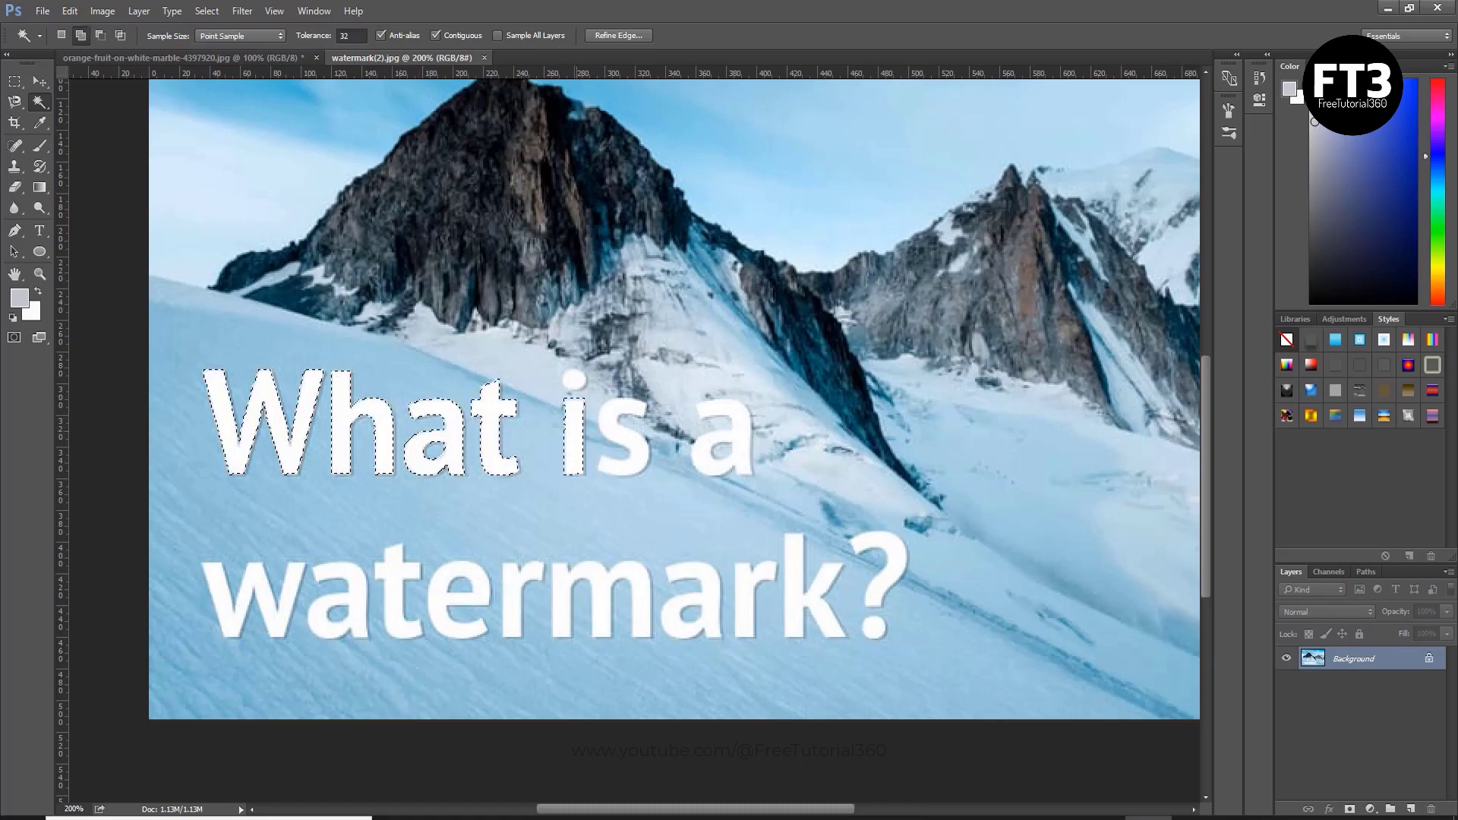
shift+click(575, 378)
key(shift)
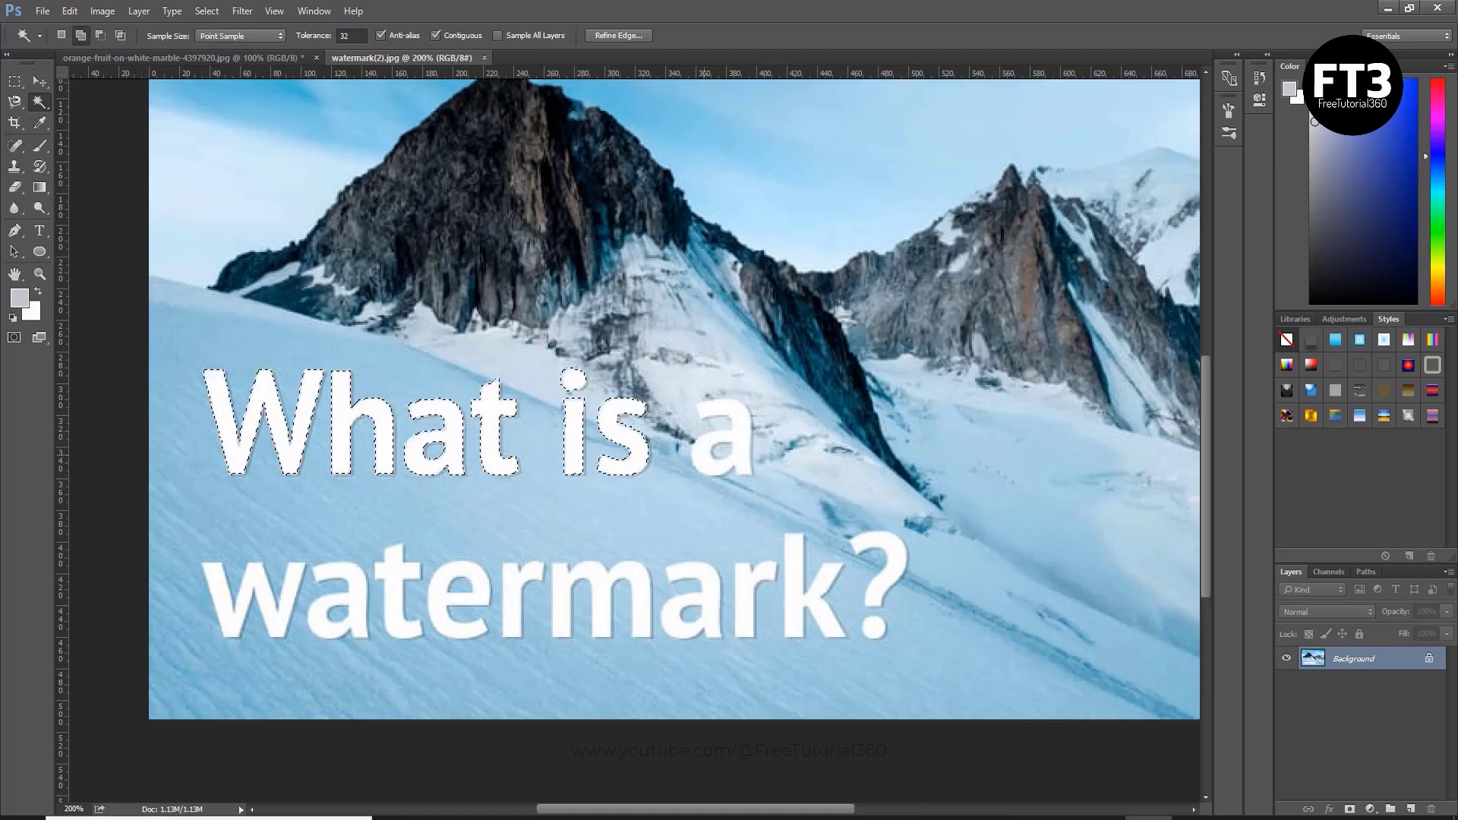
shift+click(704, 435)
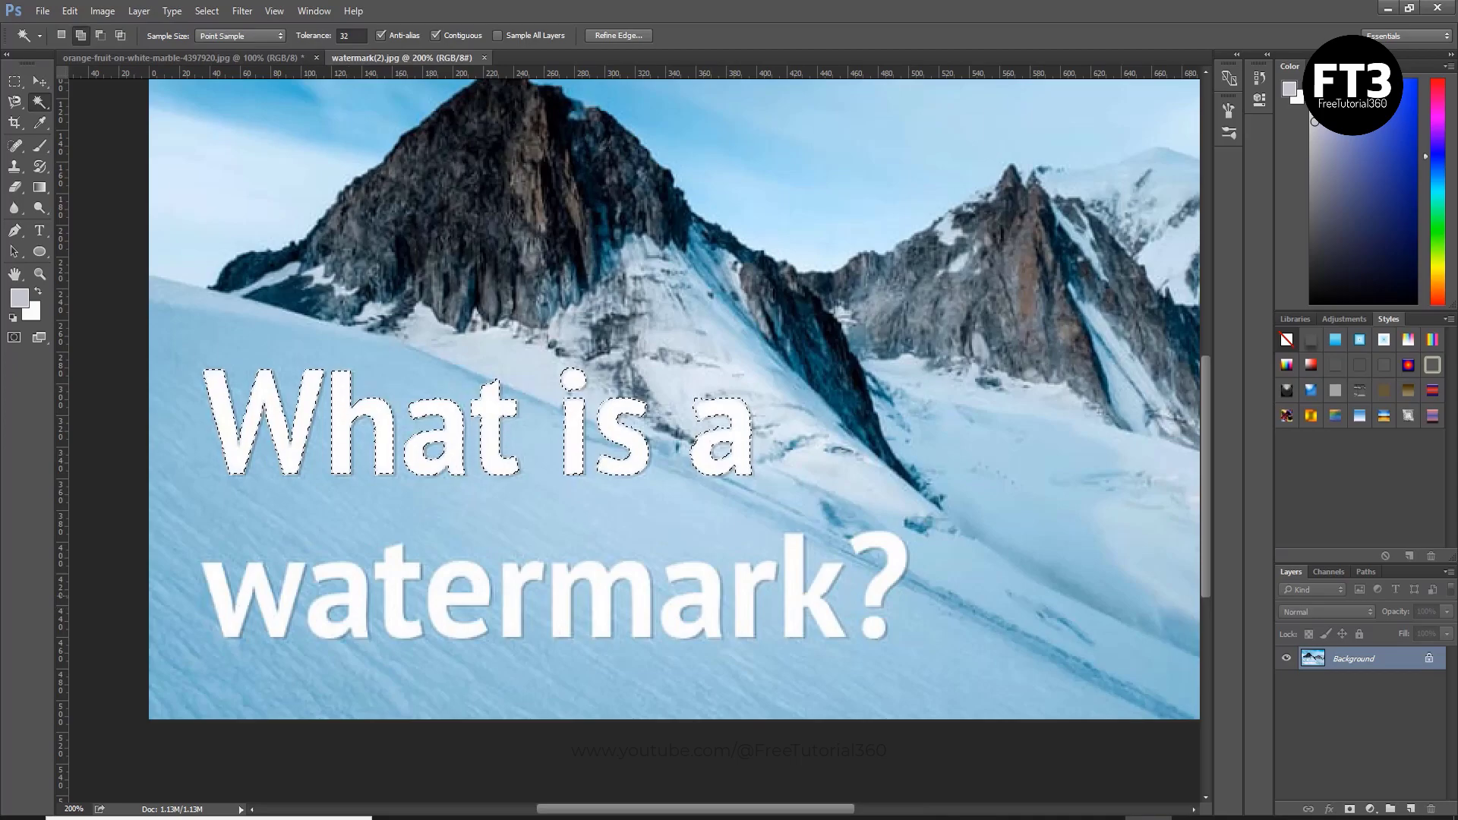
Add every letter of 'watermark' and the question mark to the selection.
shift+click(220, 595)
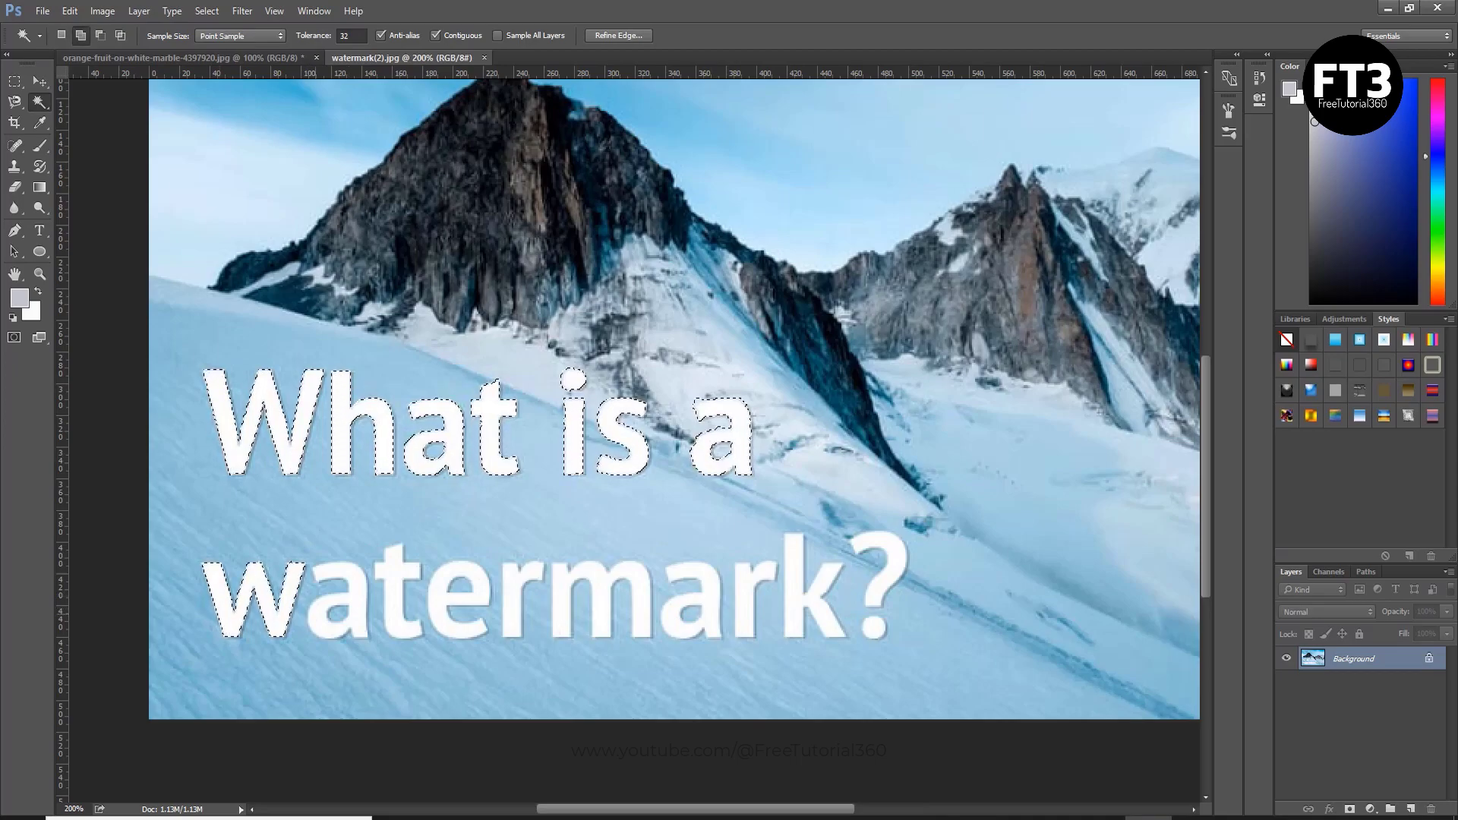
shift+click(318, 614)
shift+click(395, 596)
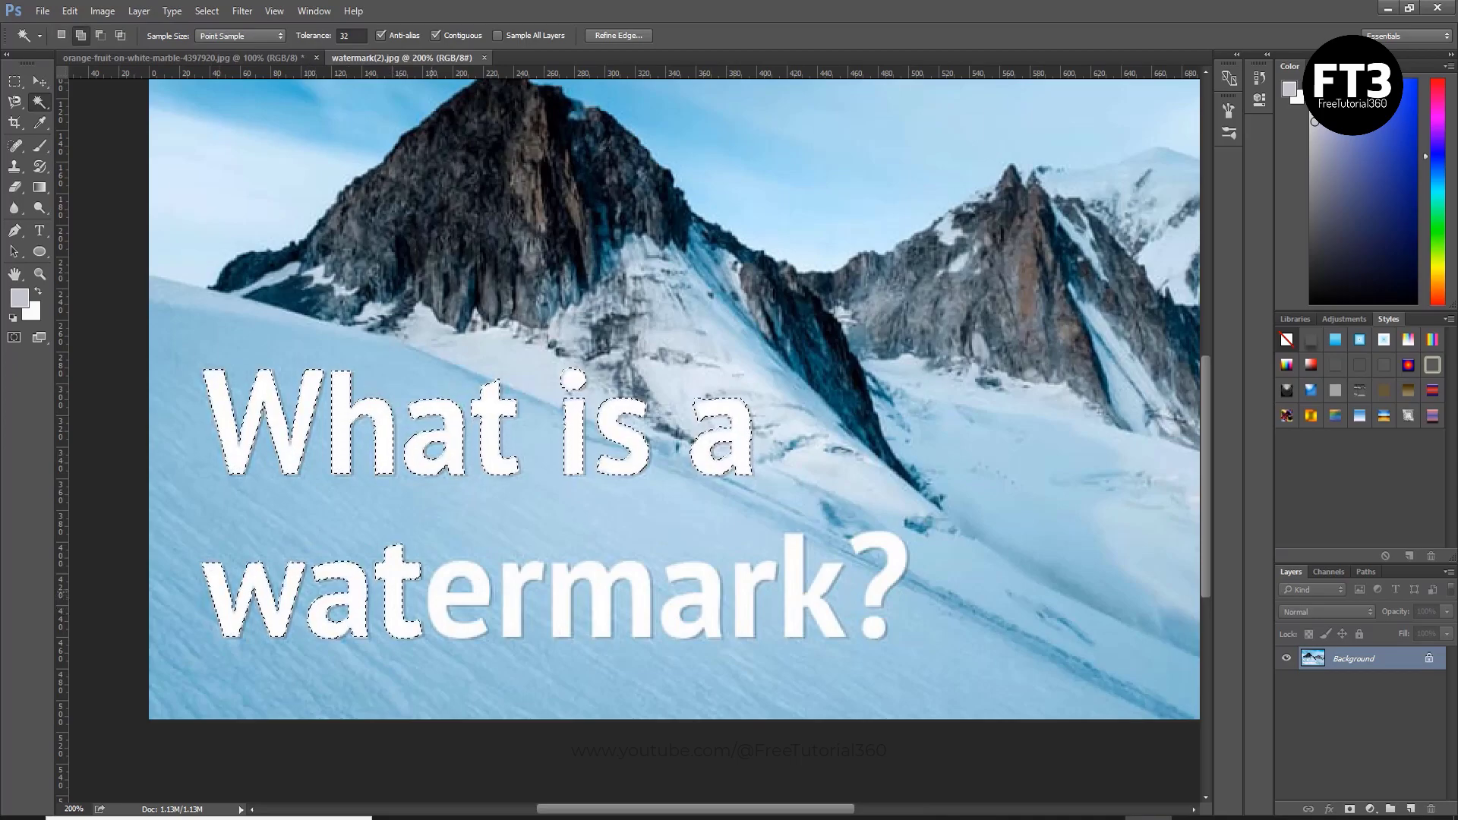
shift+click(456, 603)
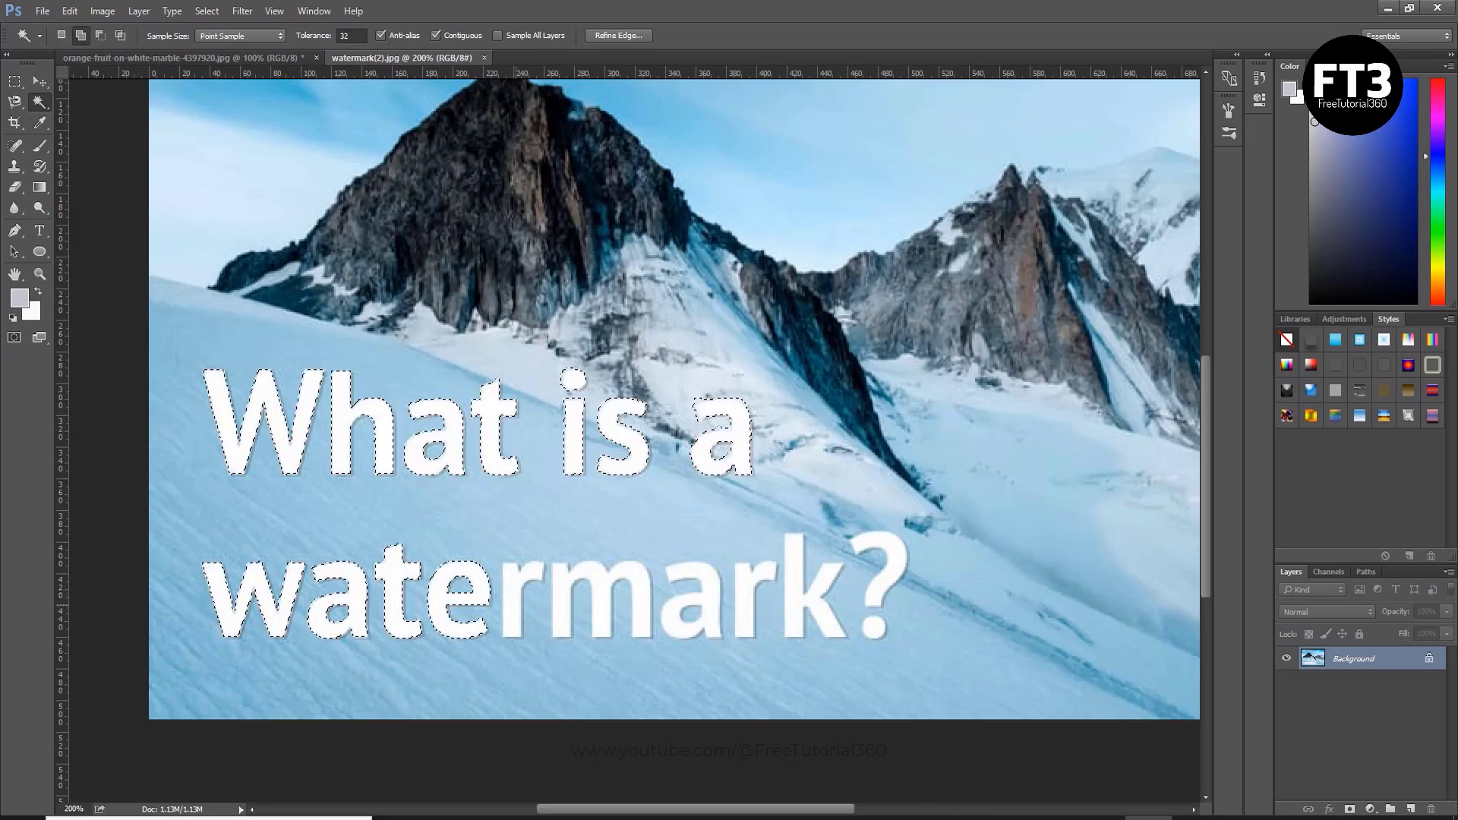
shift+click(516, 604)
shift+click(600, 603)
shift+click(670, 611)
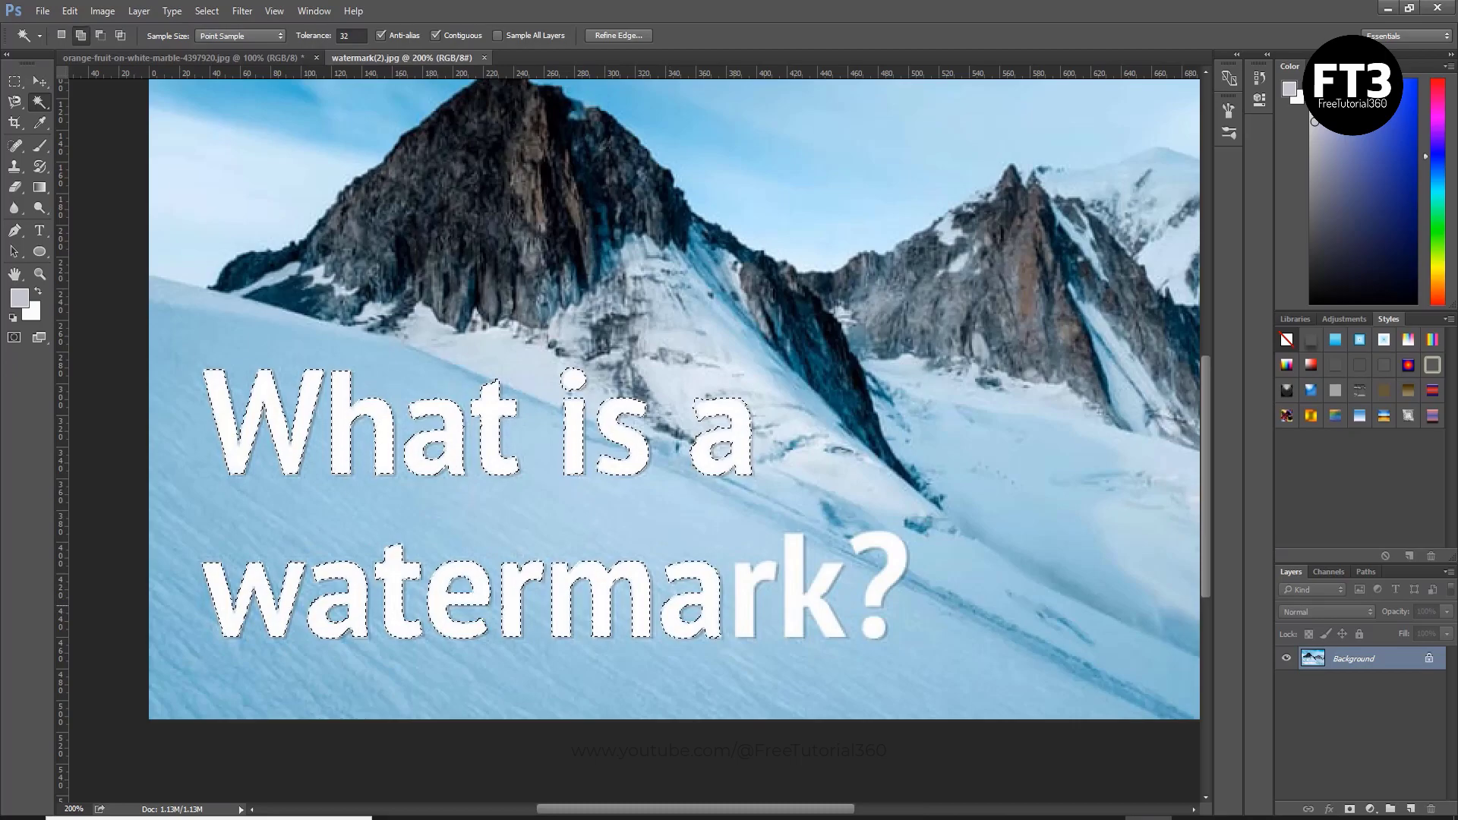
shift+click(751, 608)
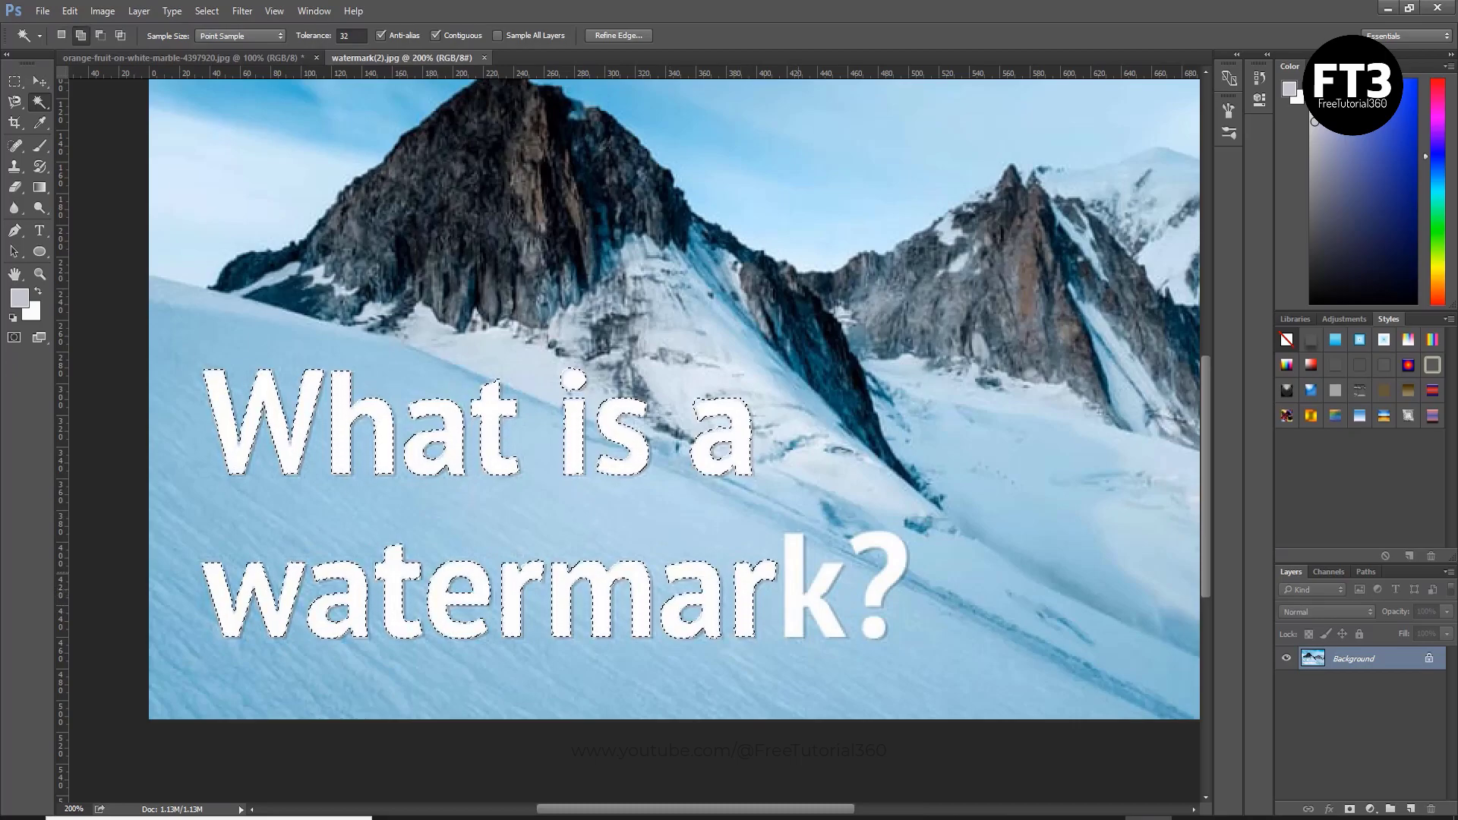
shift+click(794, 600)
shift+click(900, 566)
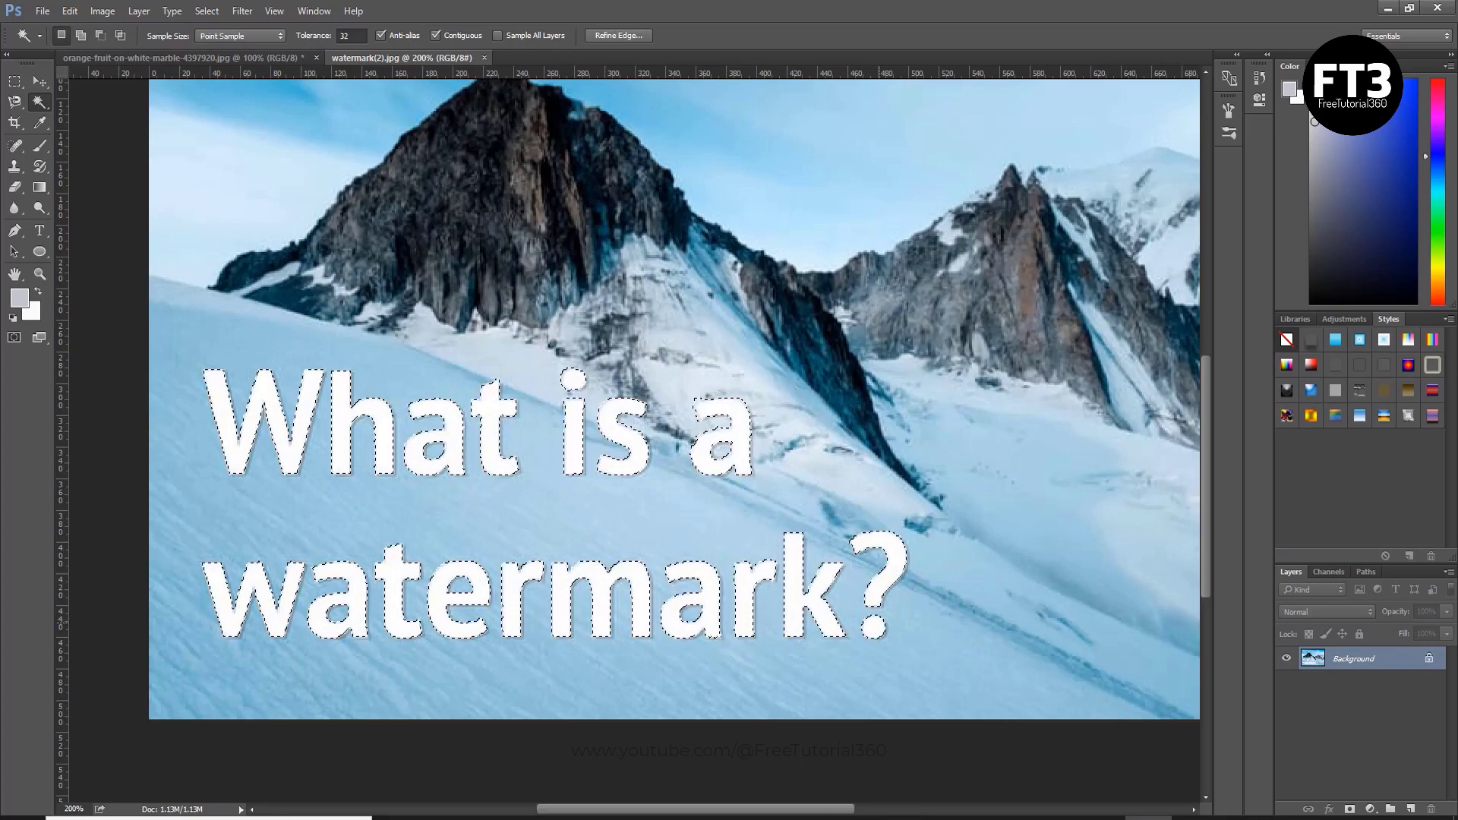
key(shift)
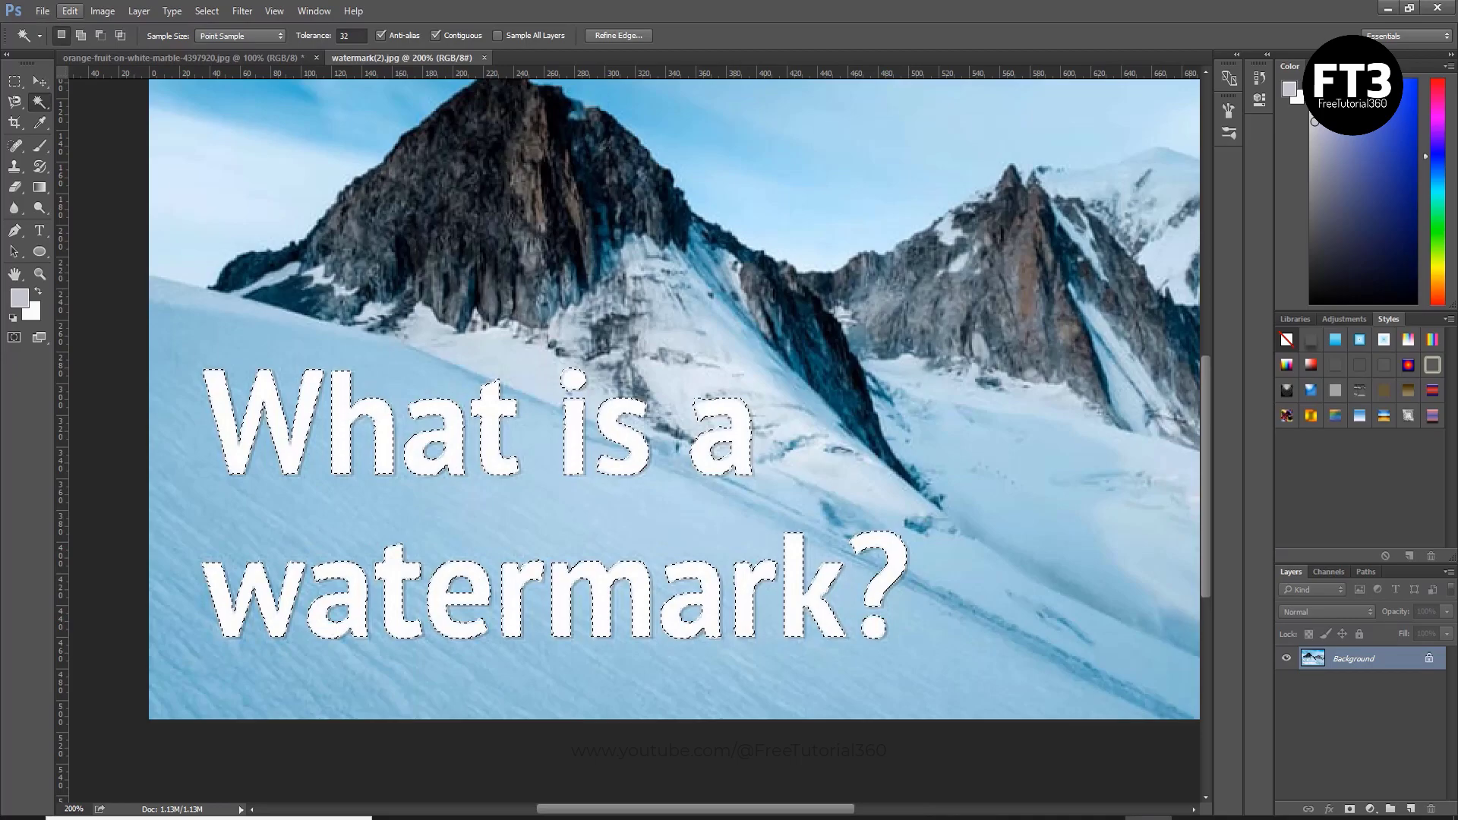
Expand the lettering selection by 2 pixels with Select > Modify > Expand.
click(206, 11)
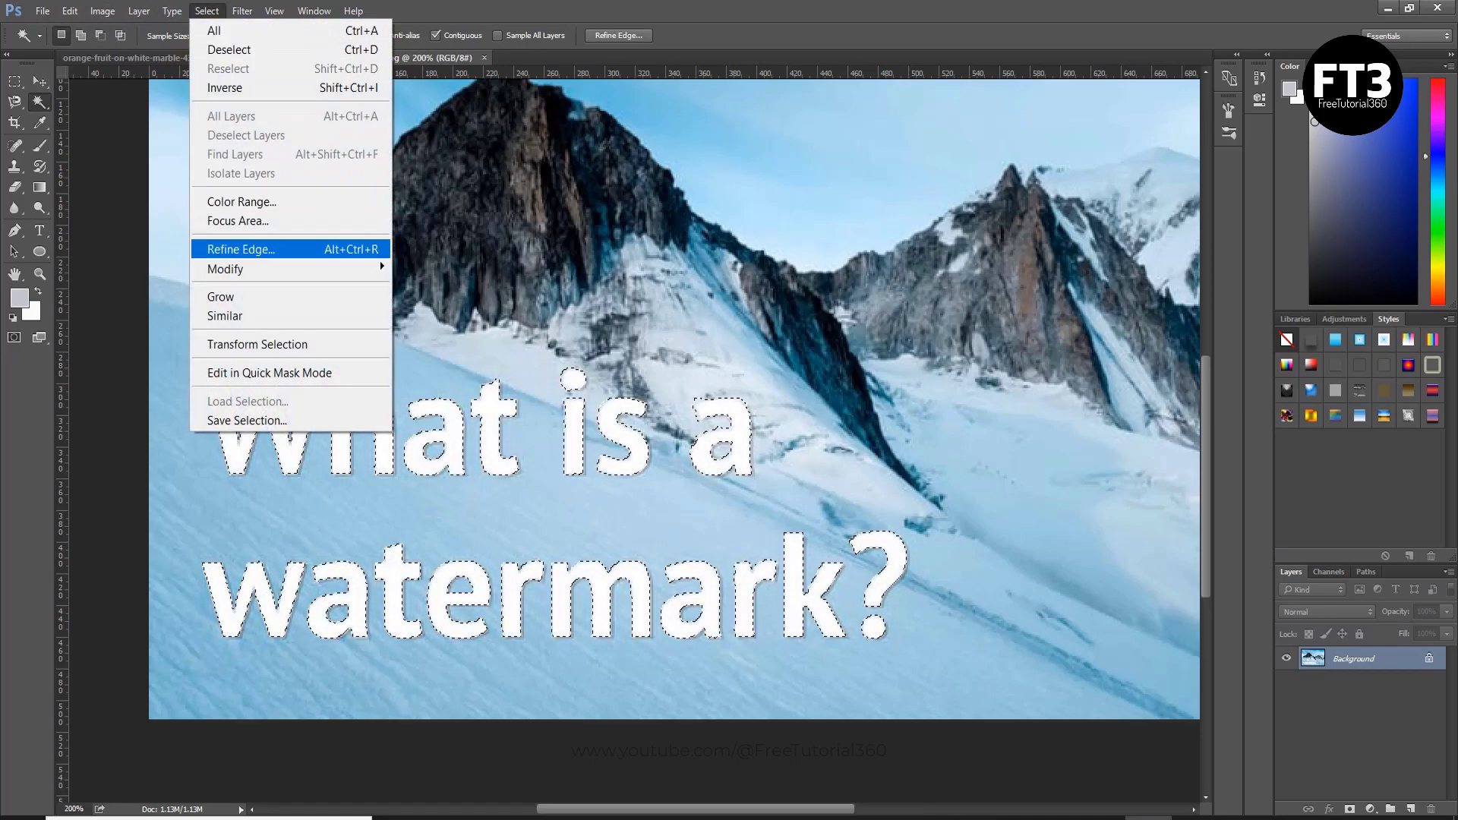
mouse_move(228, 269)
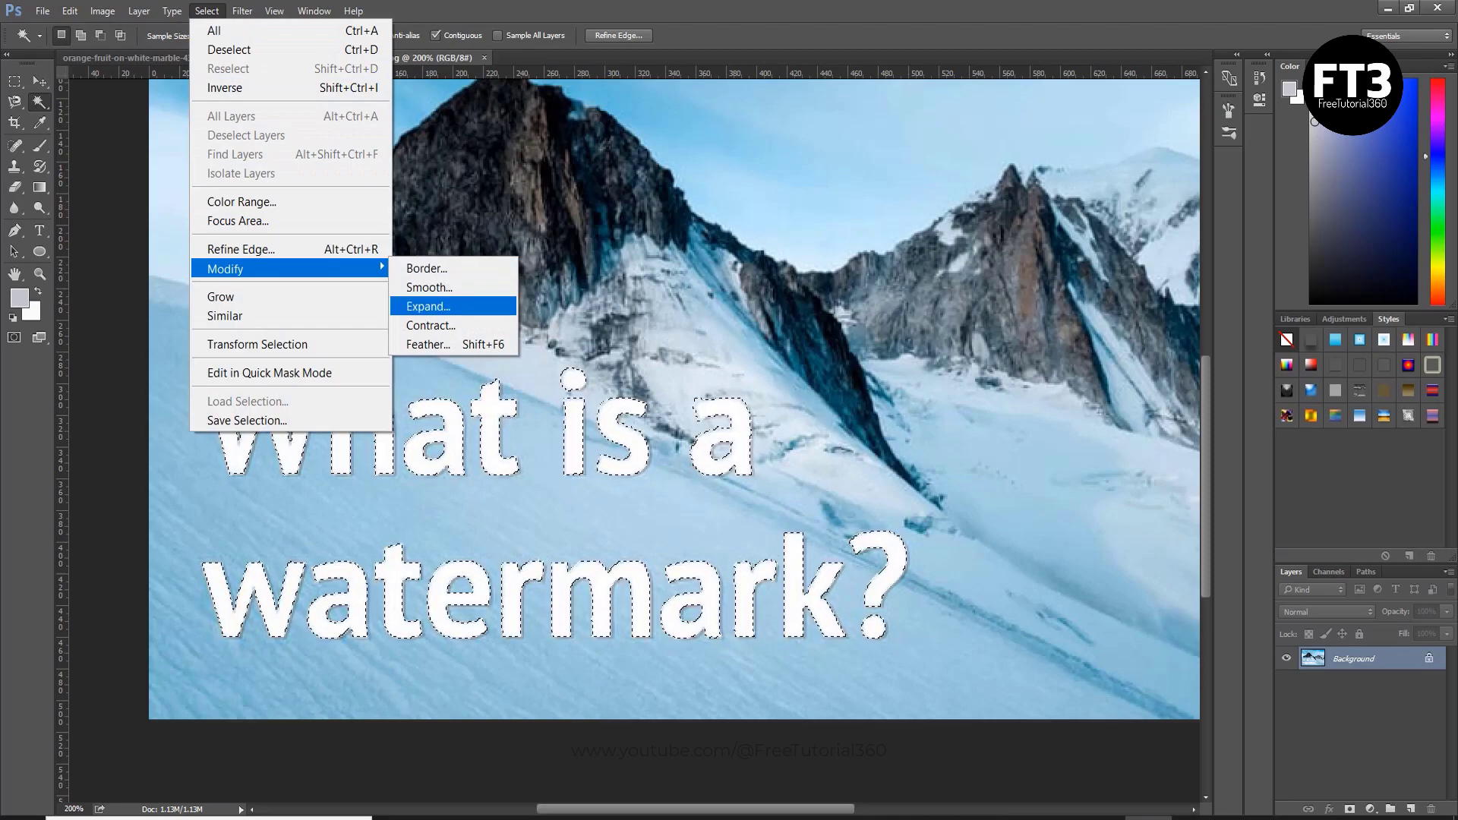
click(427, 306)
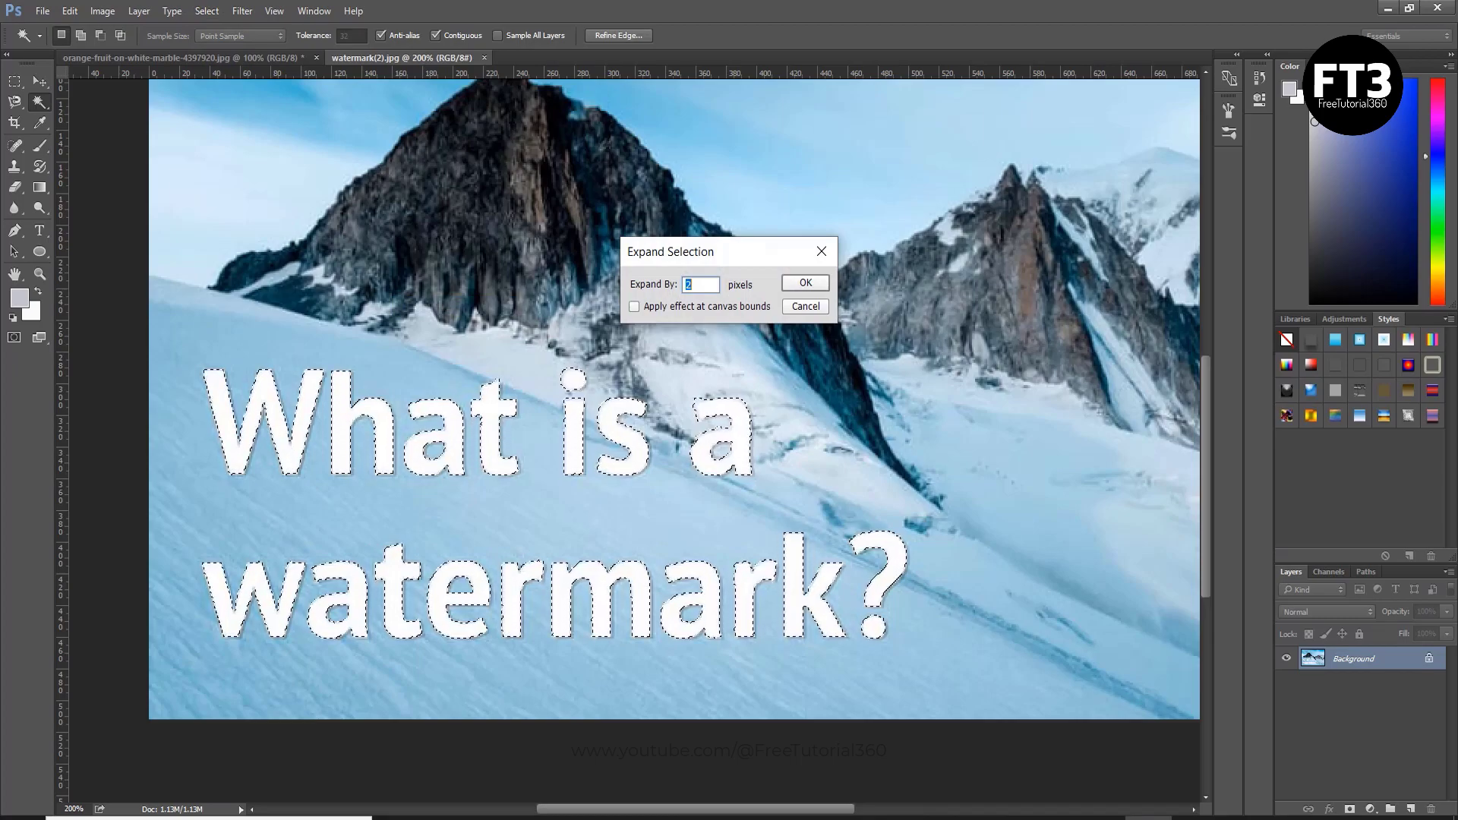
text(2)
key(Return)
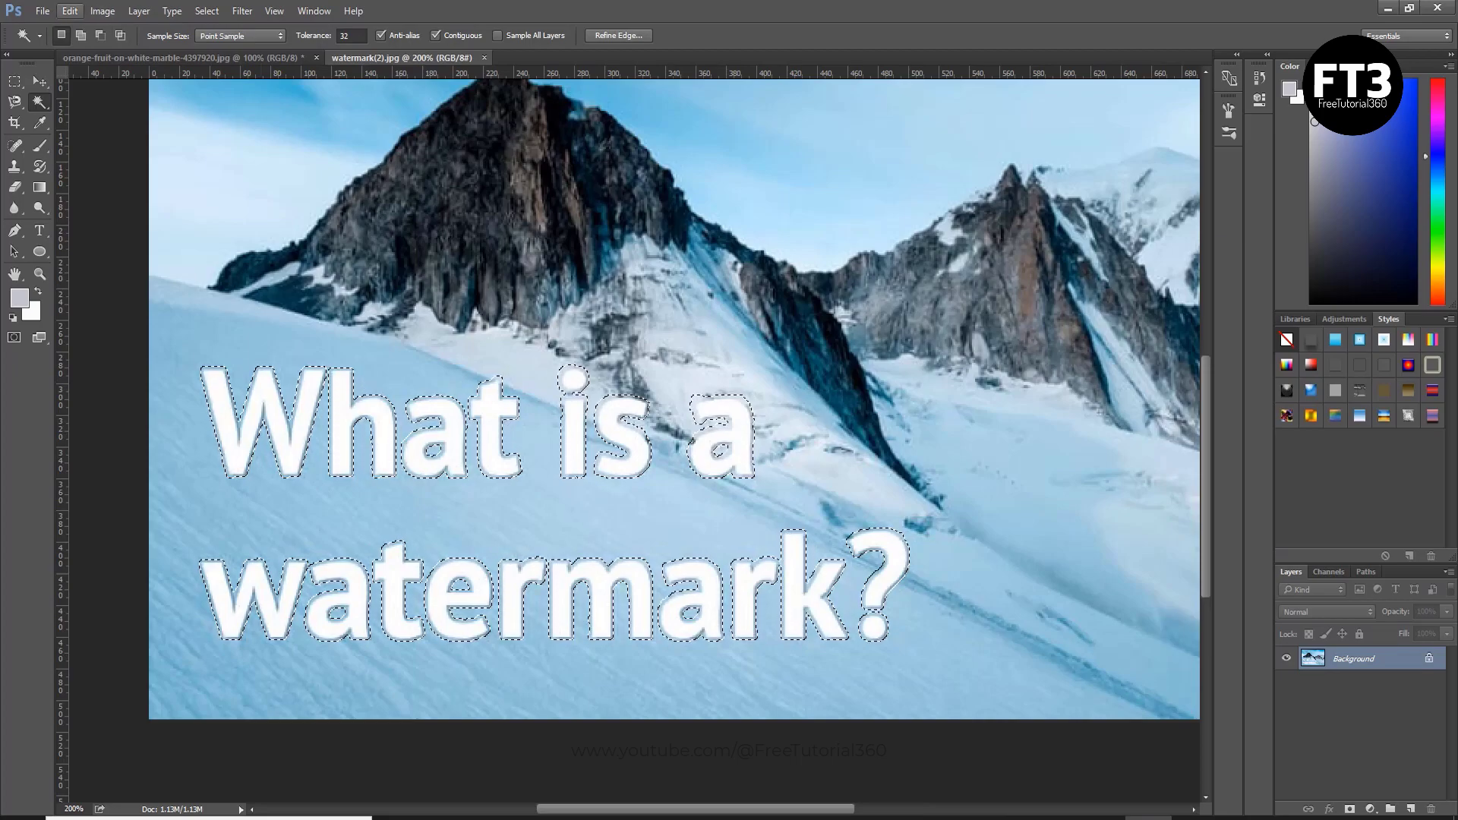
click(69, 11)
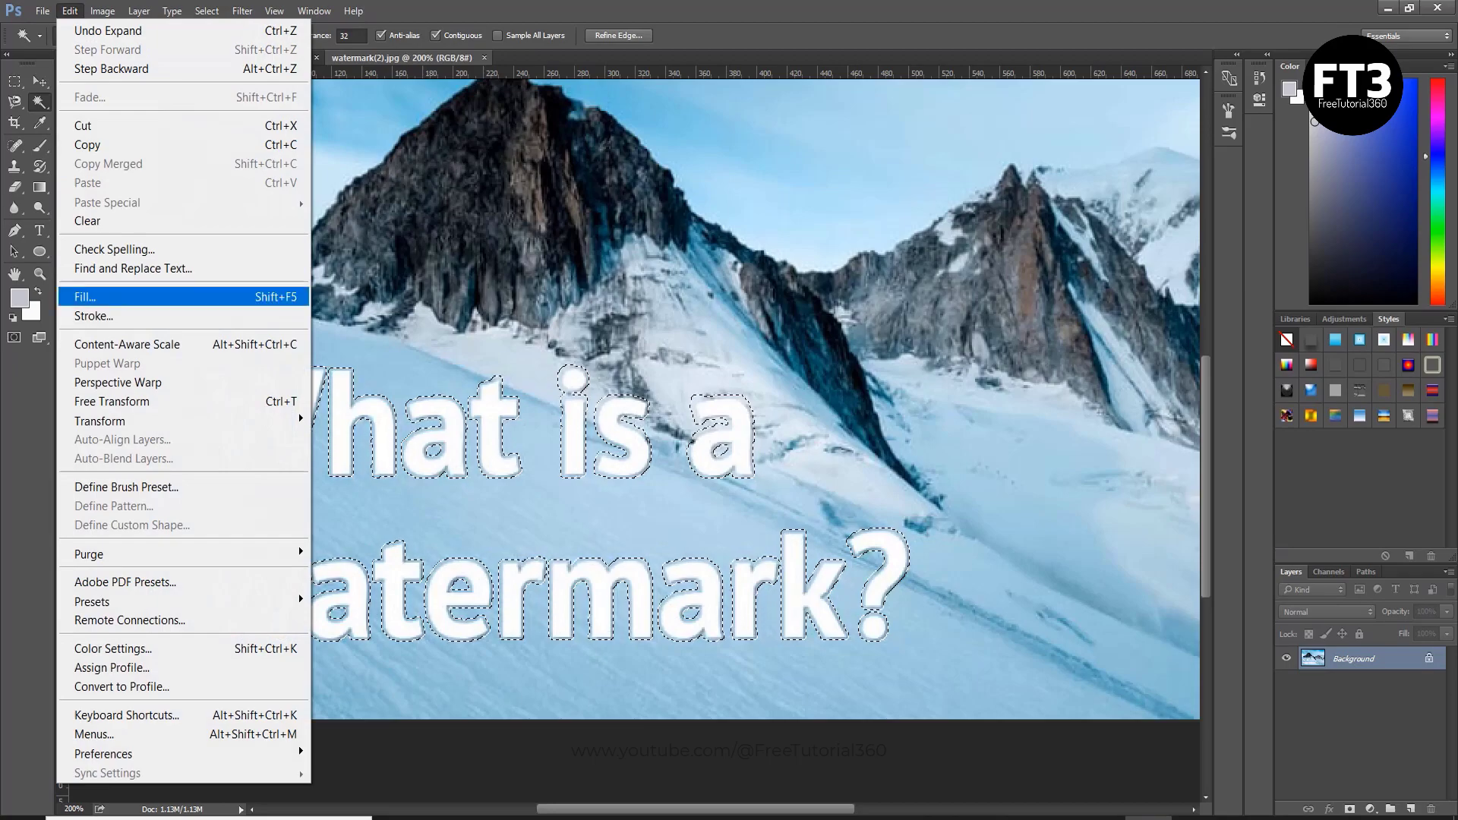
Content-Aware fill the selection in Normal mode at 100% opacity to erase the watermark text.
click(85, 297)
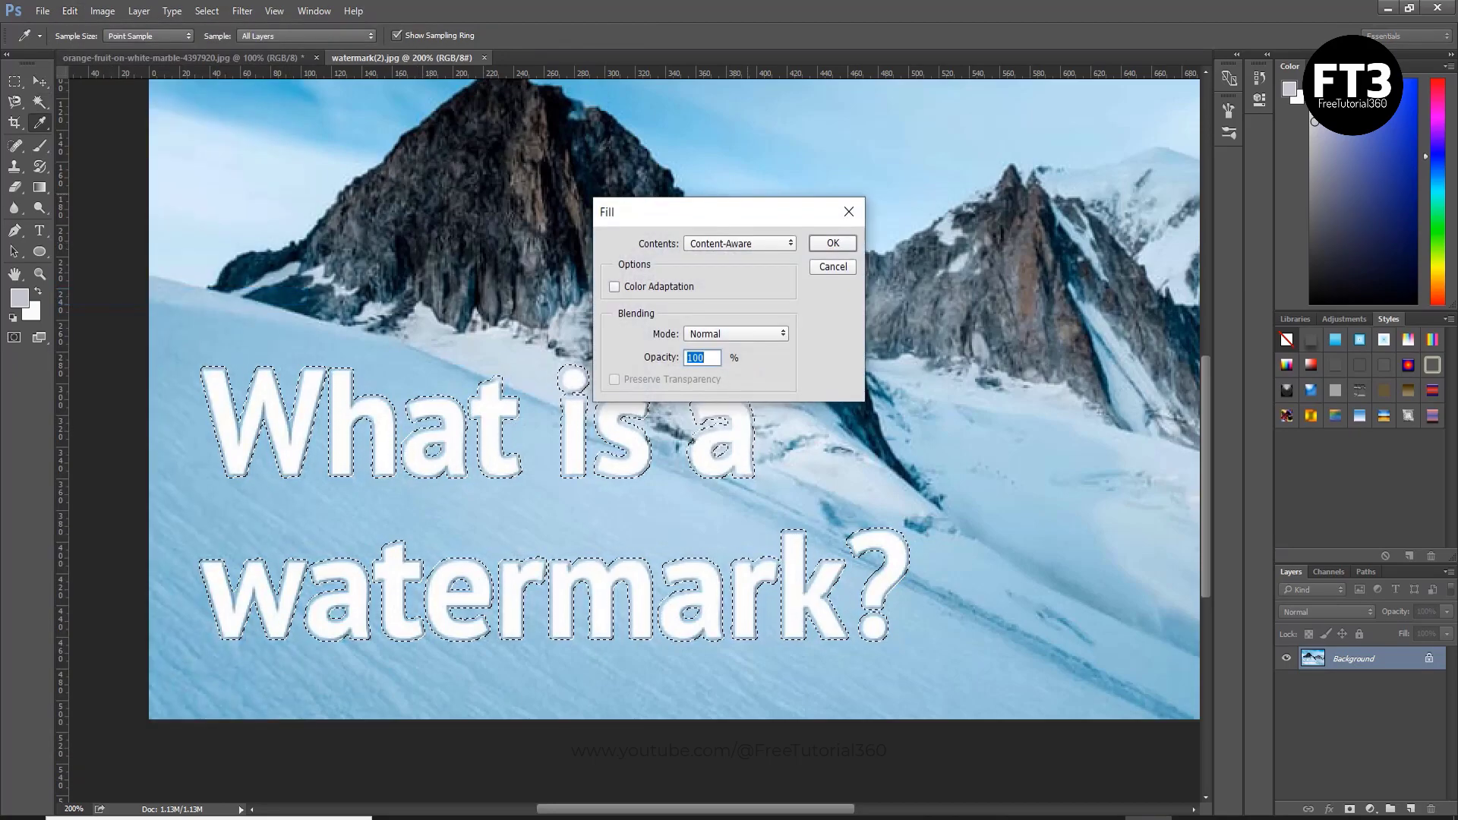
drag(729, 211, 799, 161)
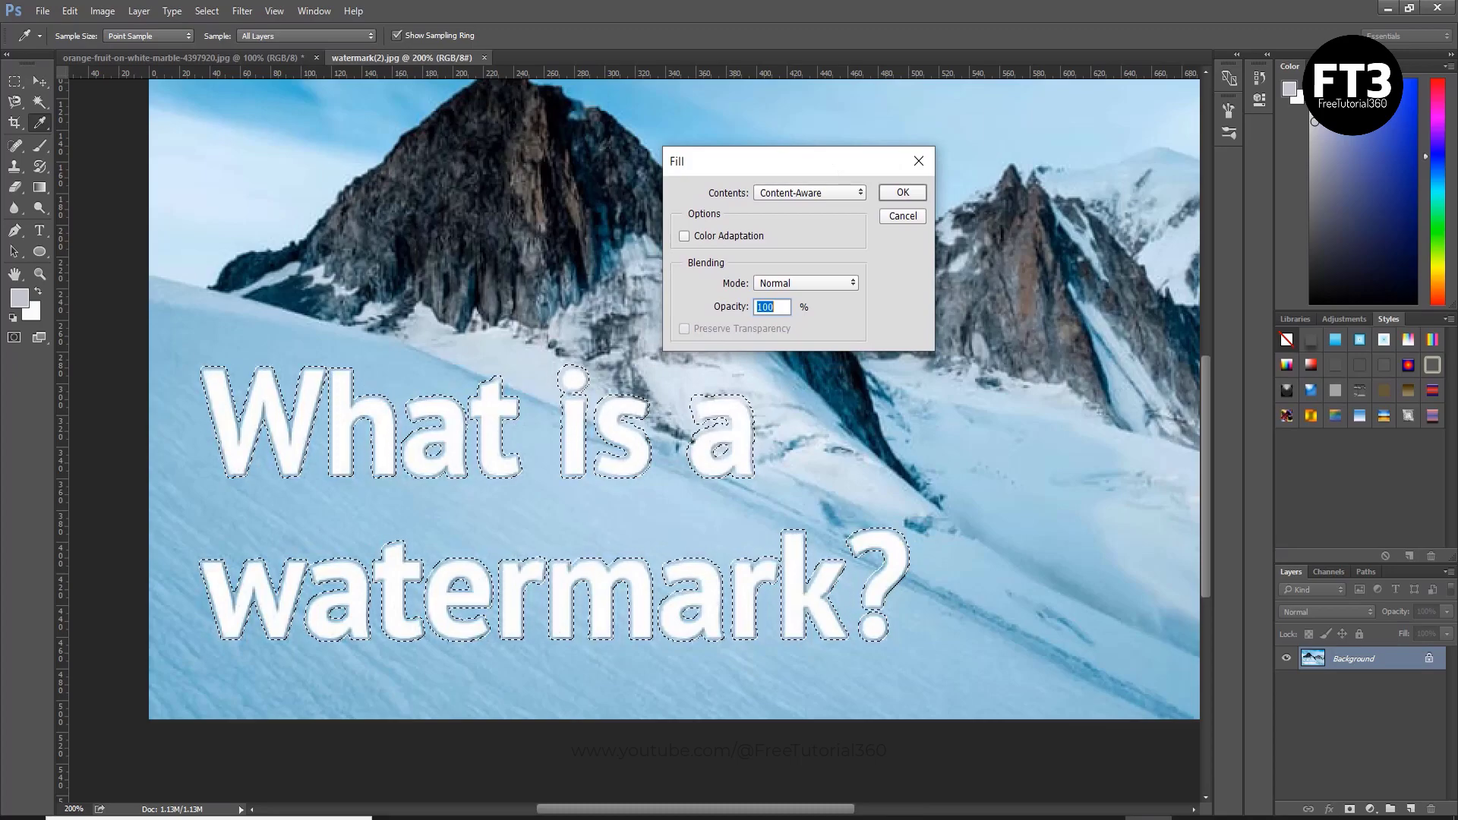
key(Return)
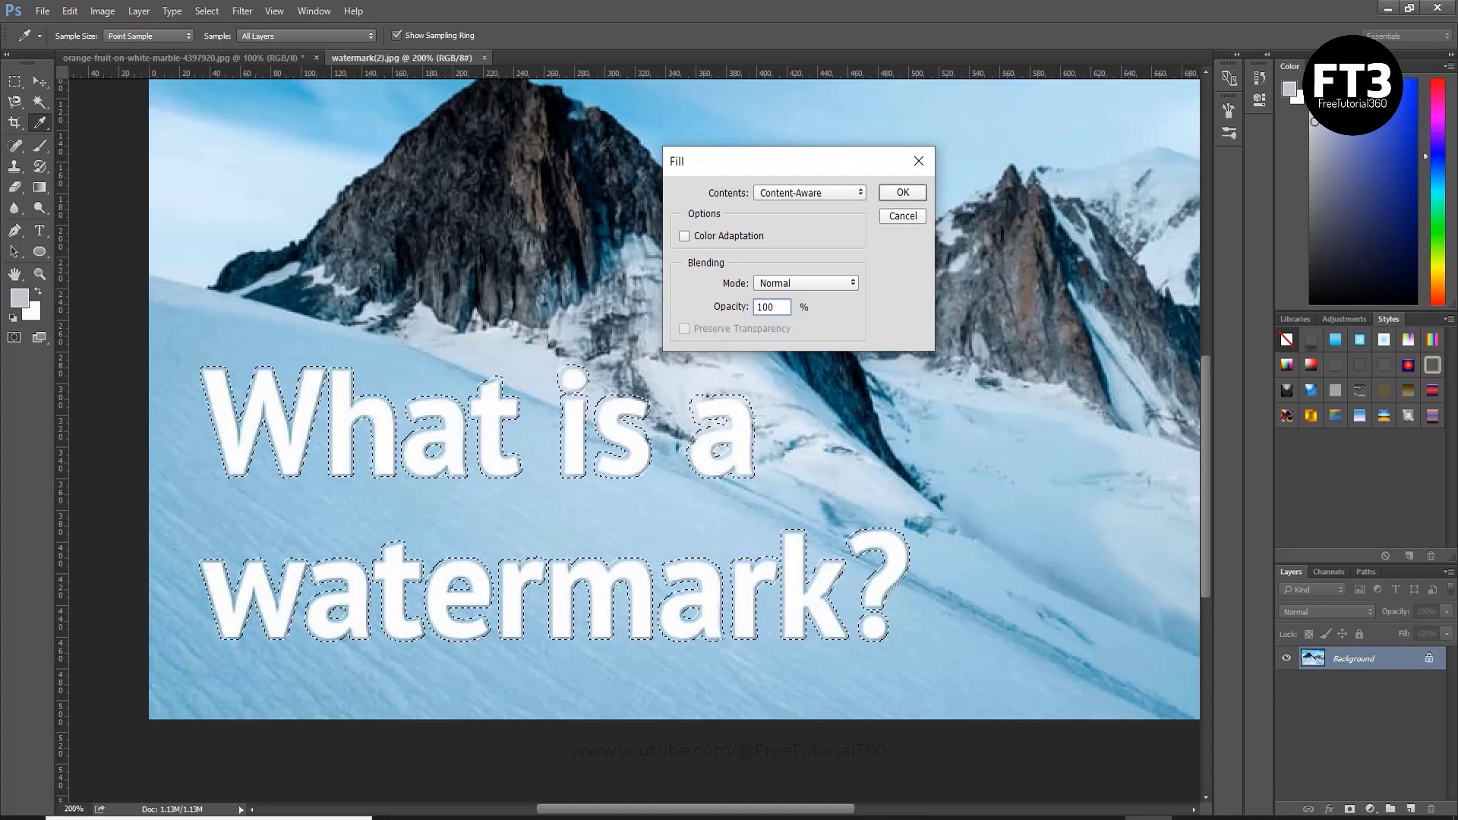
key(Return)
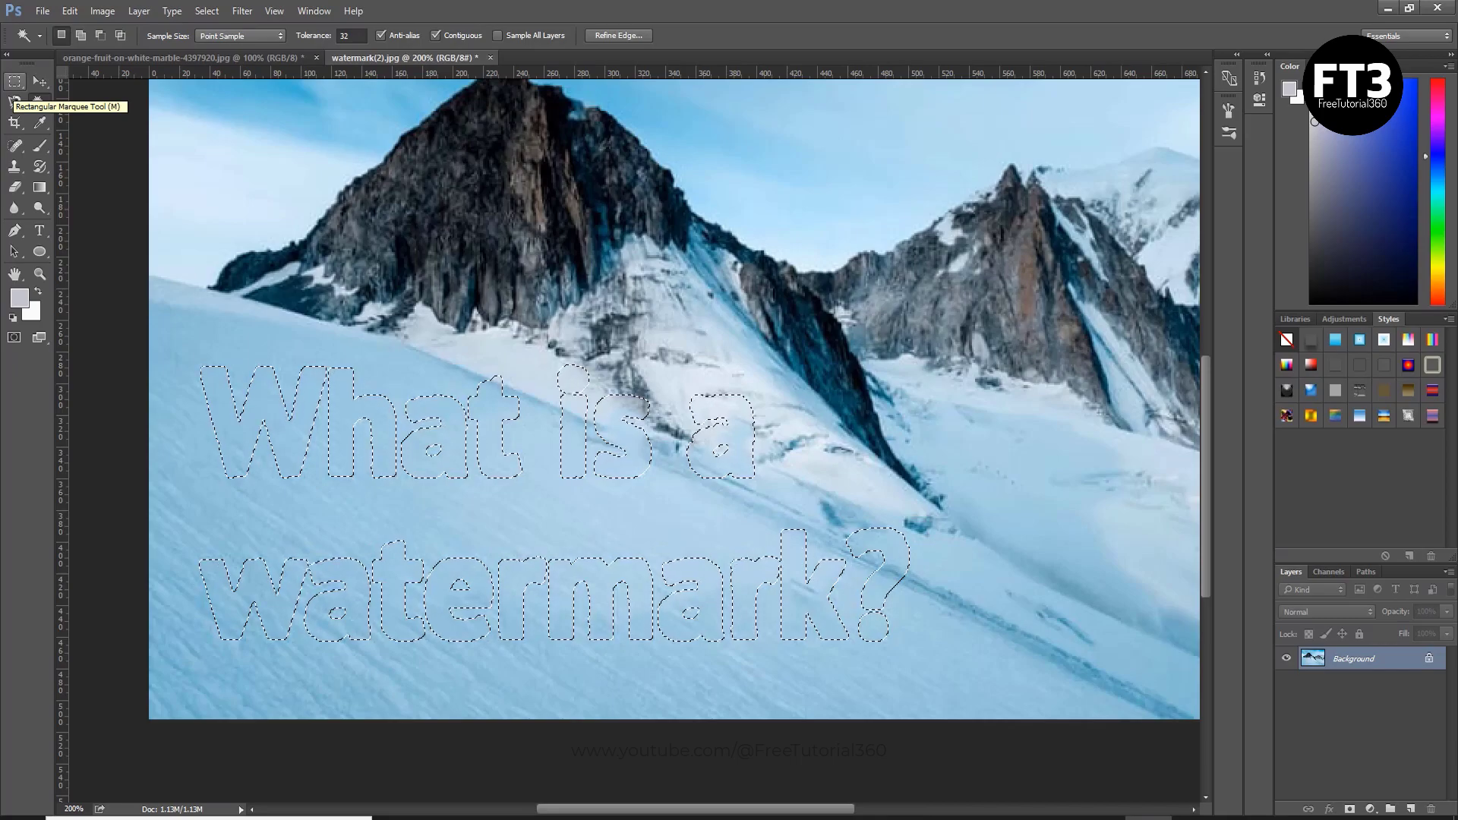
Close watermark(2).jpg and the orange fruit photo without saving changes.
click(14, 82)
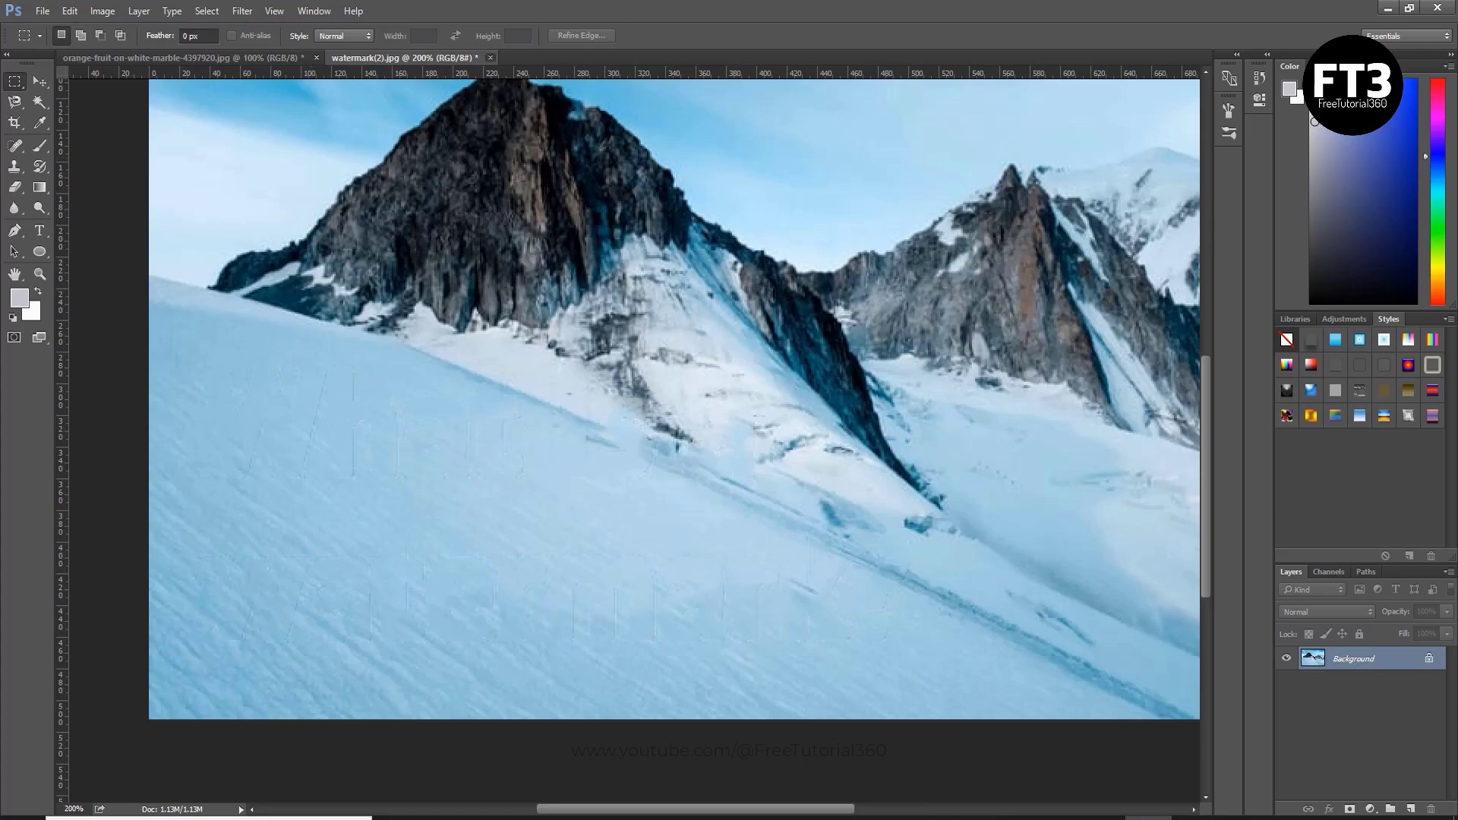
click(490, 58)
click(731, 317)
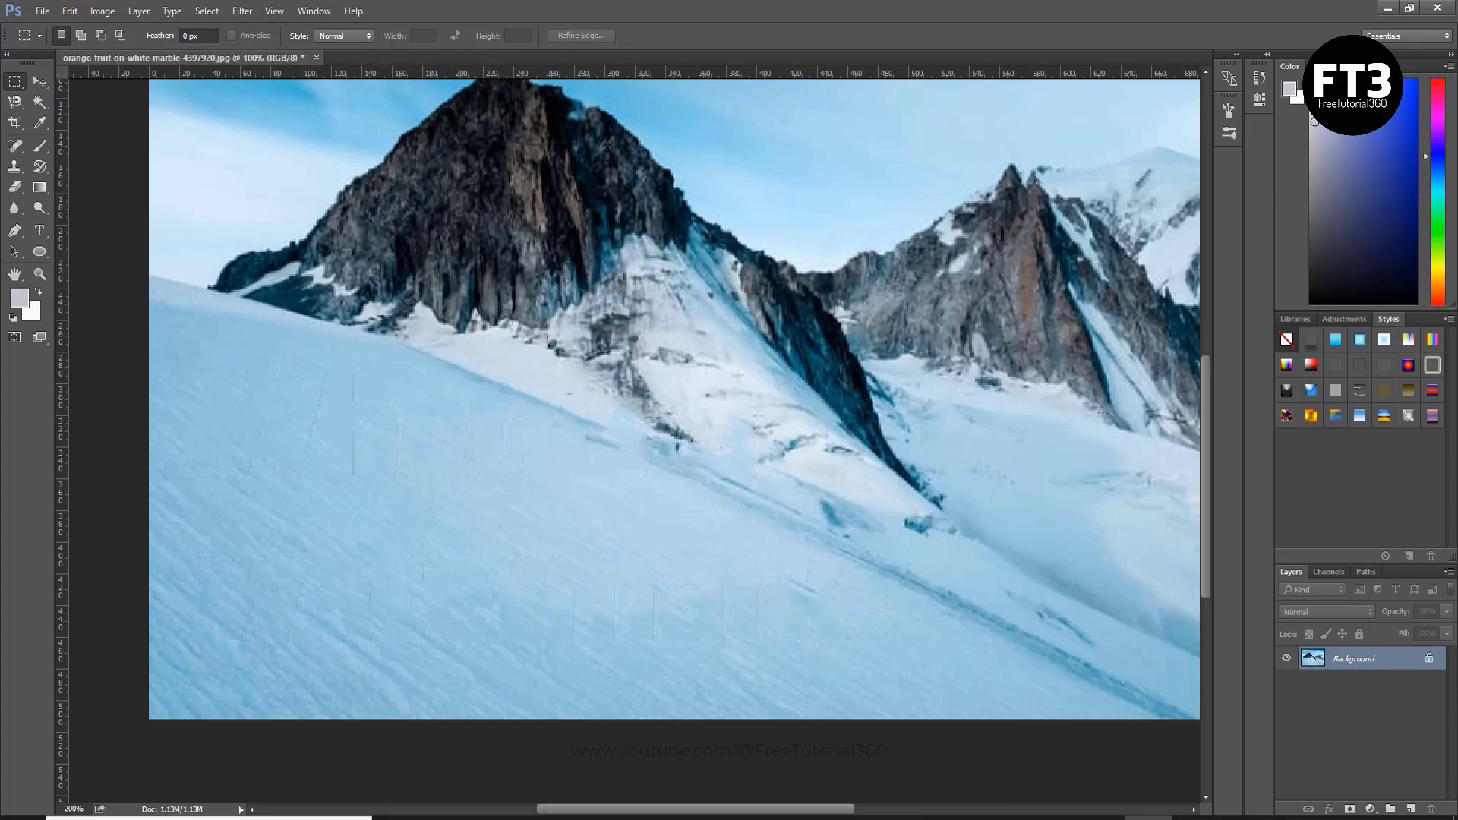
click(317, 58)
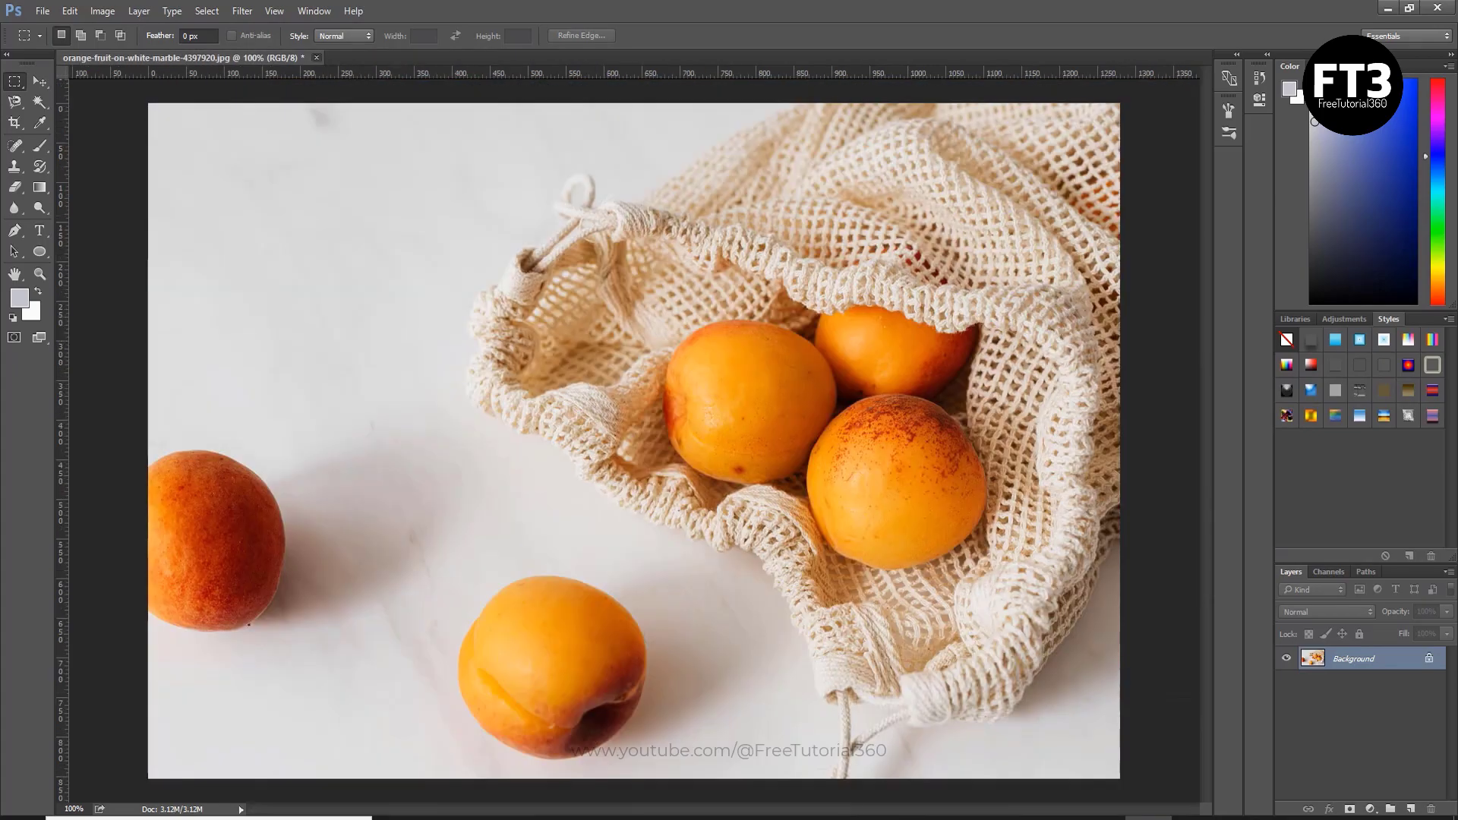
click(732, 317)
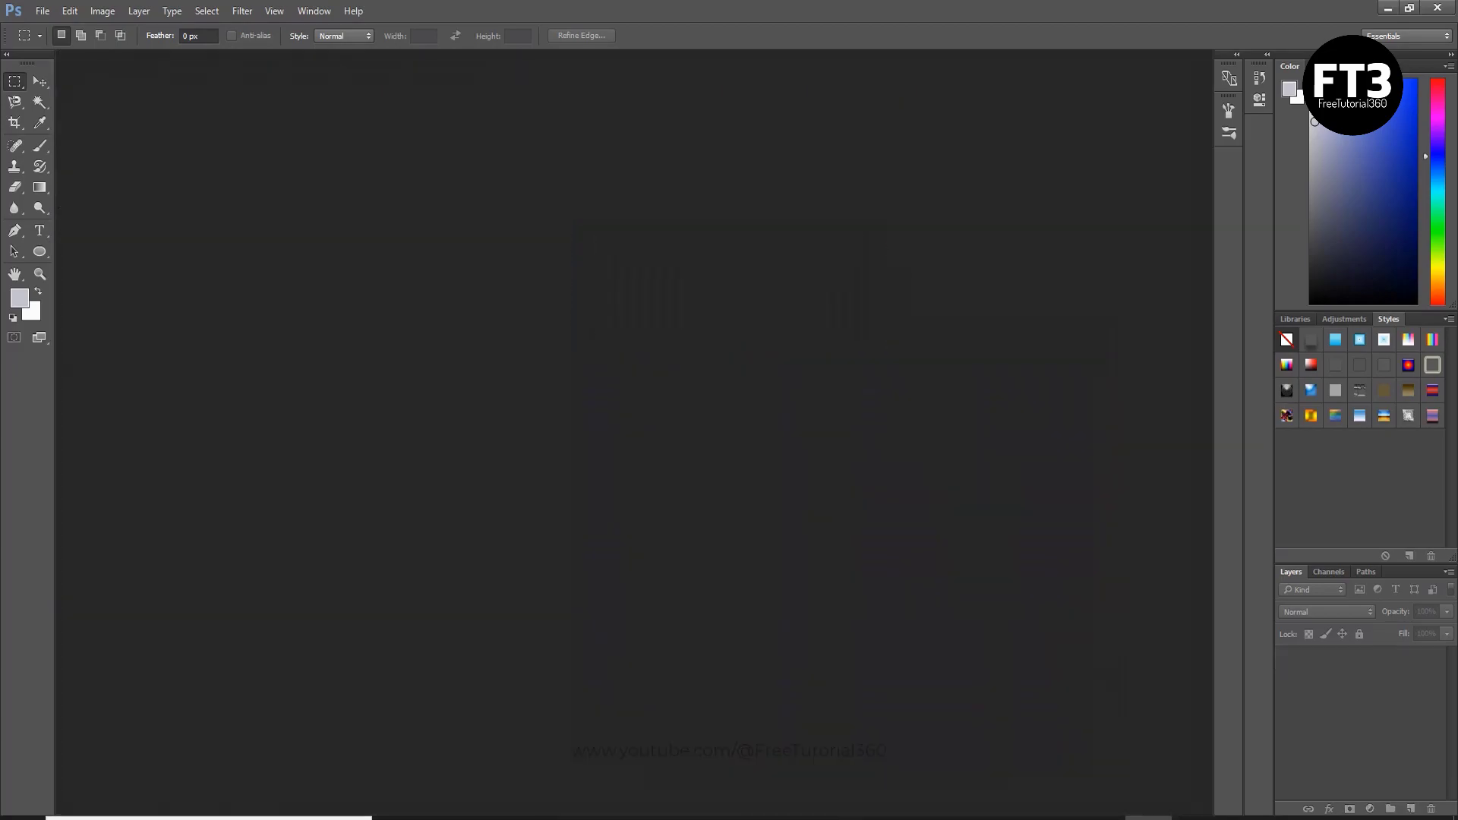
Drag silhouette-of-man-raising-hands-against-a-red-sunset-light-801885.jpg from the folder into Photoshop.
click(584, 818)
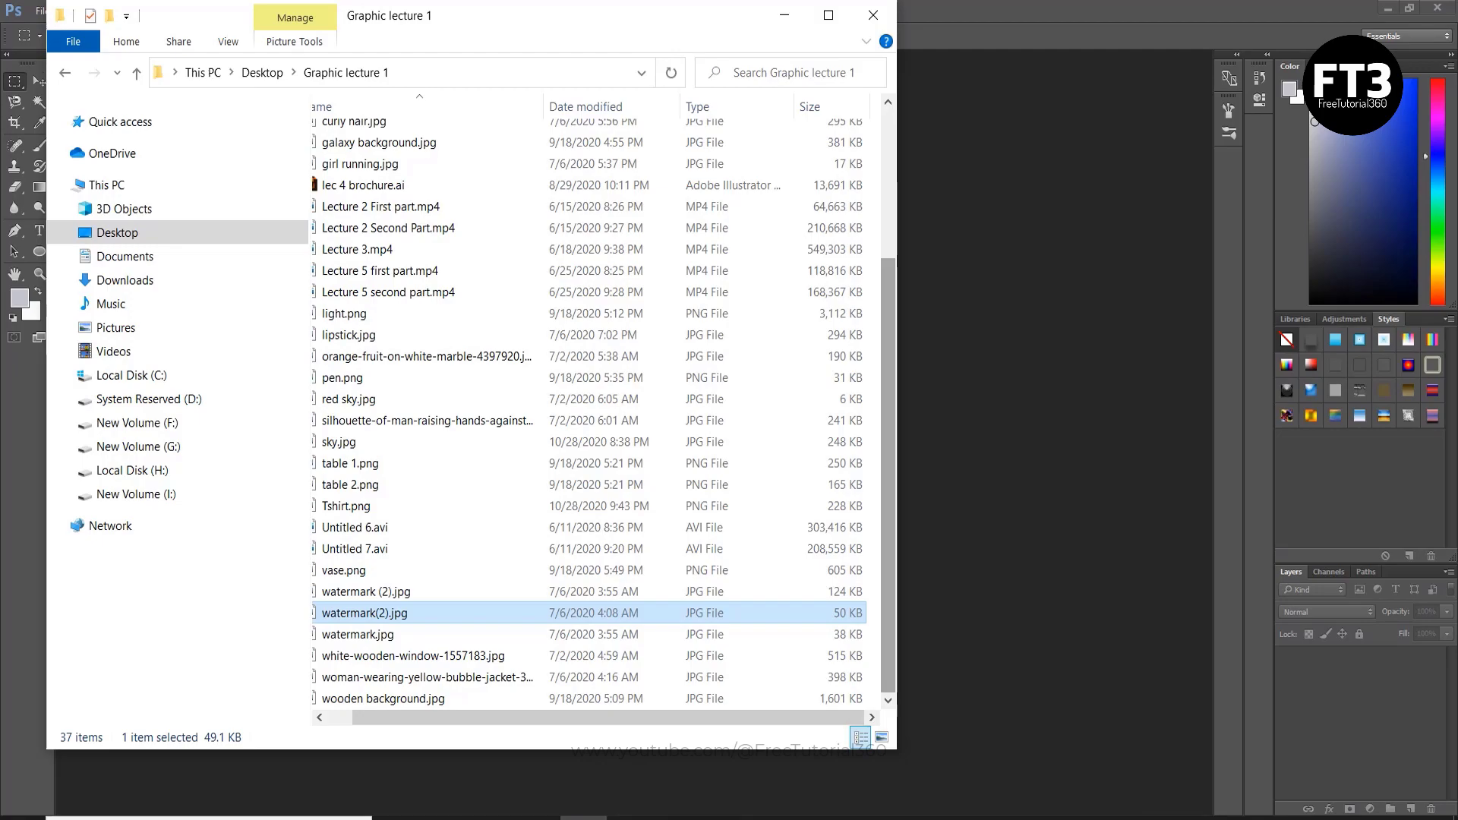
scroll(590, 415, up, 2)
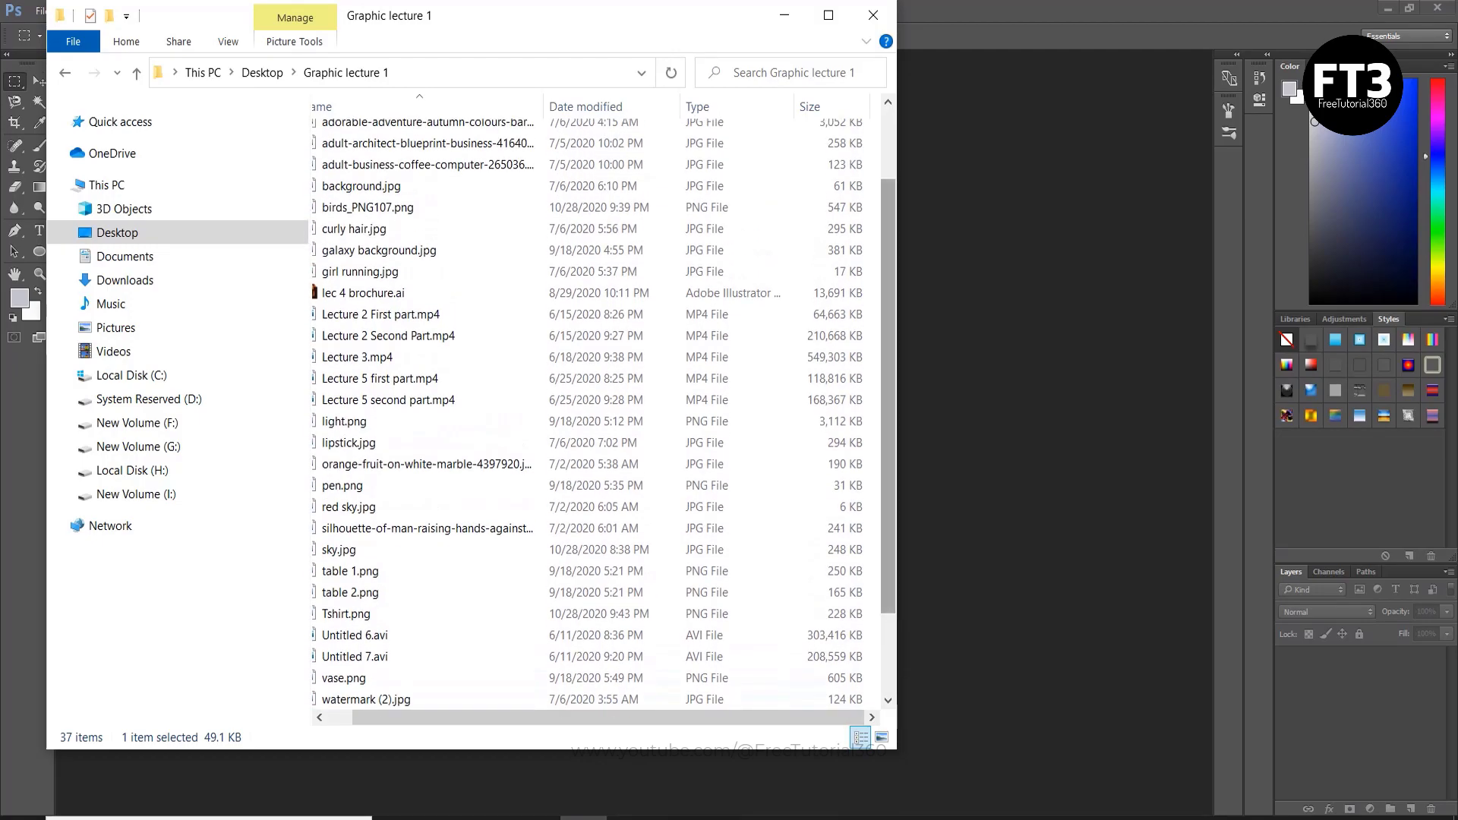
click(427, 529)
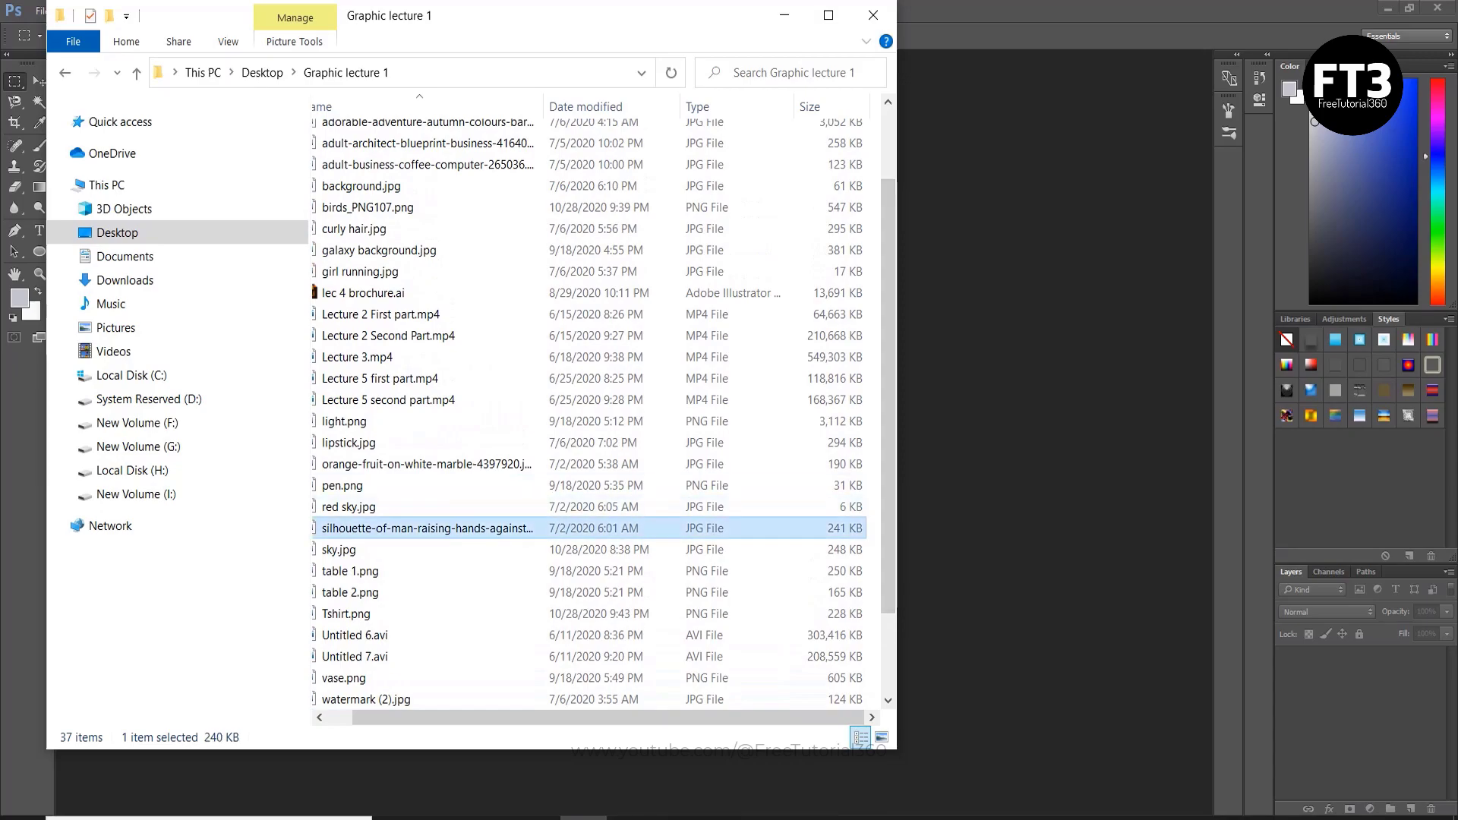
drag(425, 528, 987, 486)
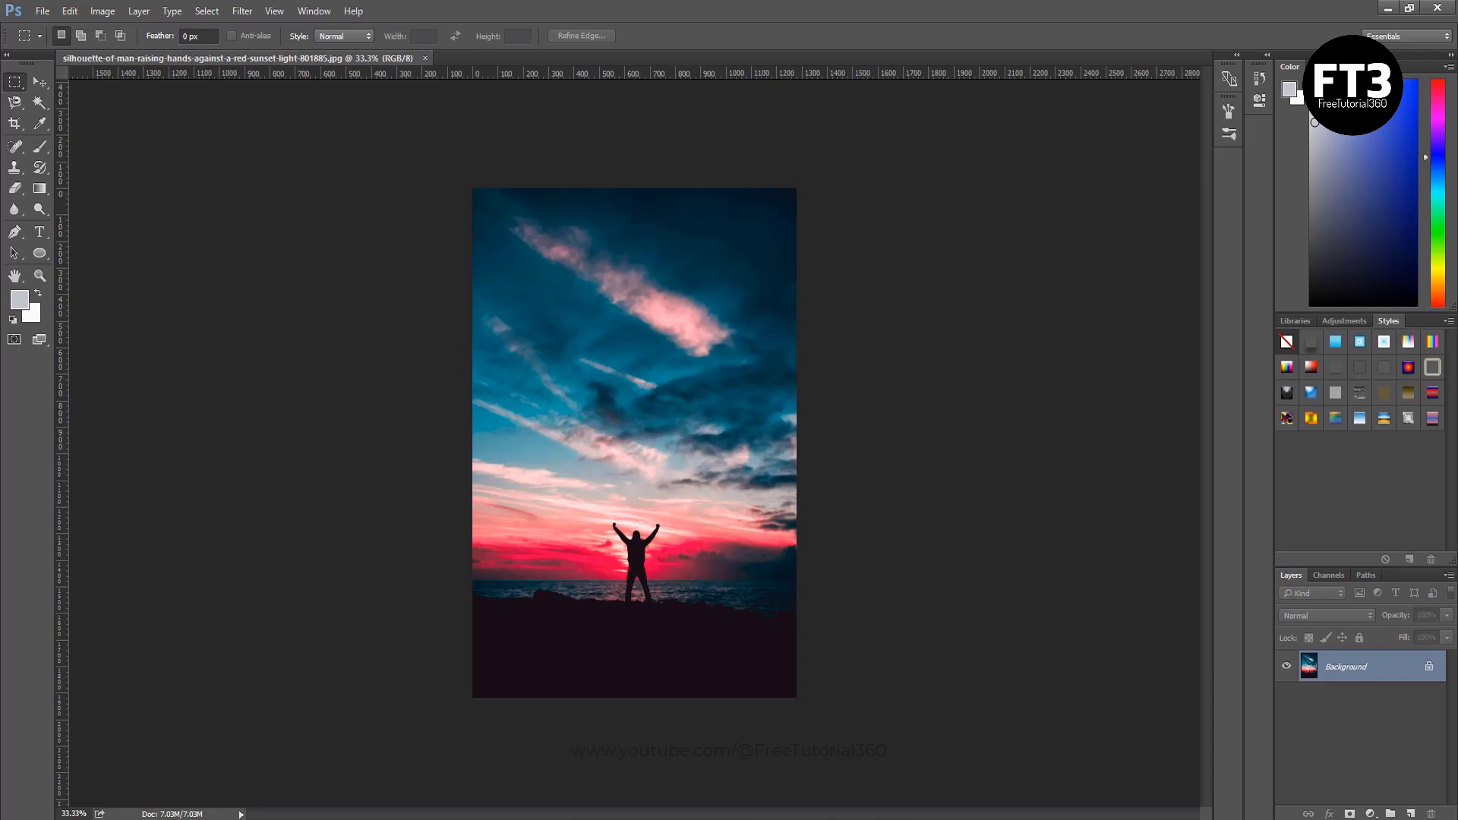
Unlock the Background as Layer 0 and set the Quick Selection brush to 49 px.
click(1429, 667)
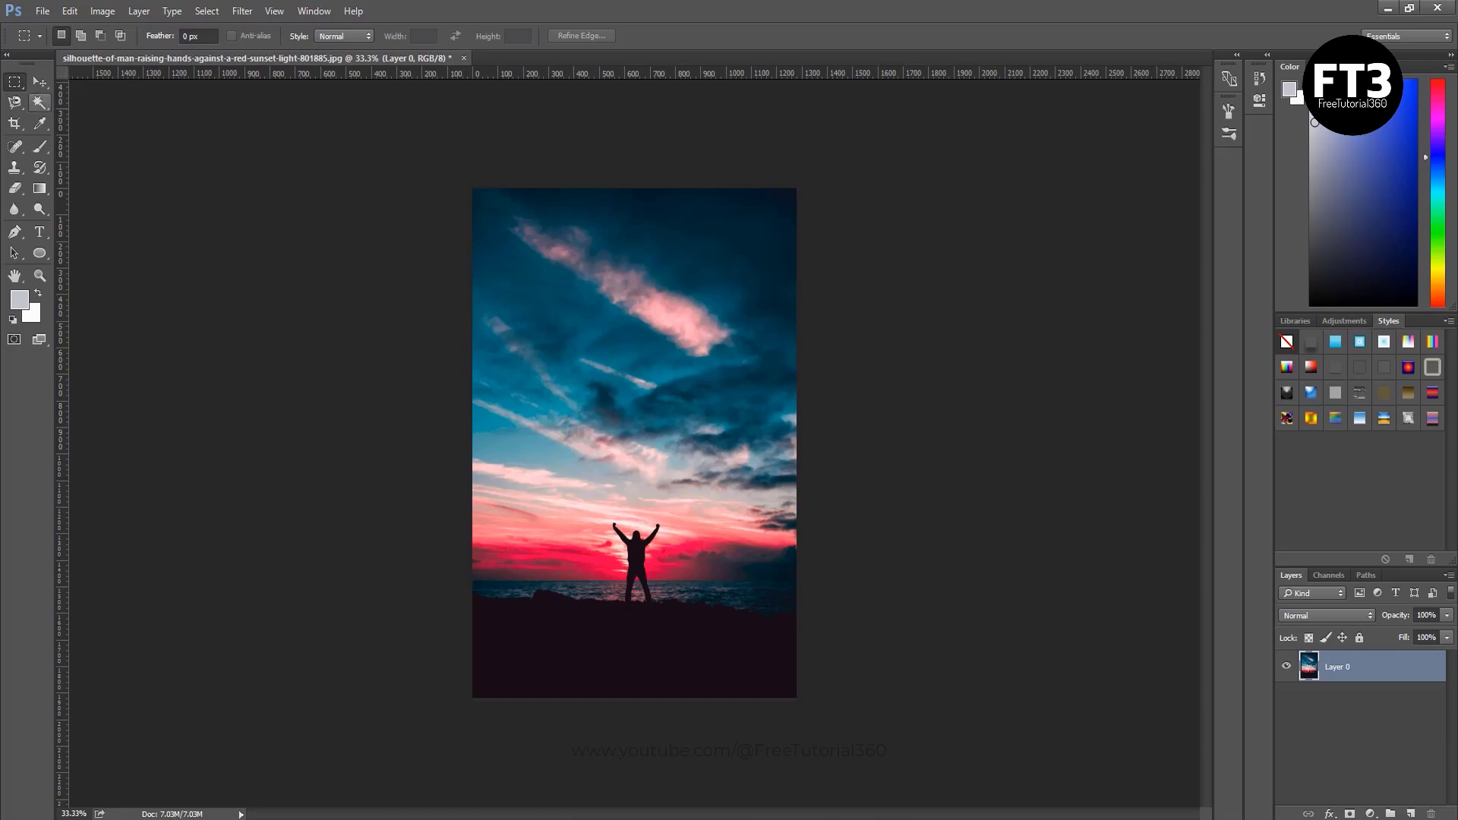
click(40, 102)
click(84, 99)
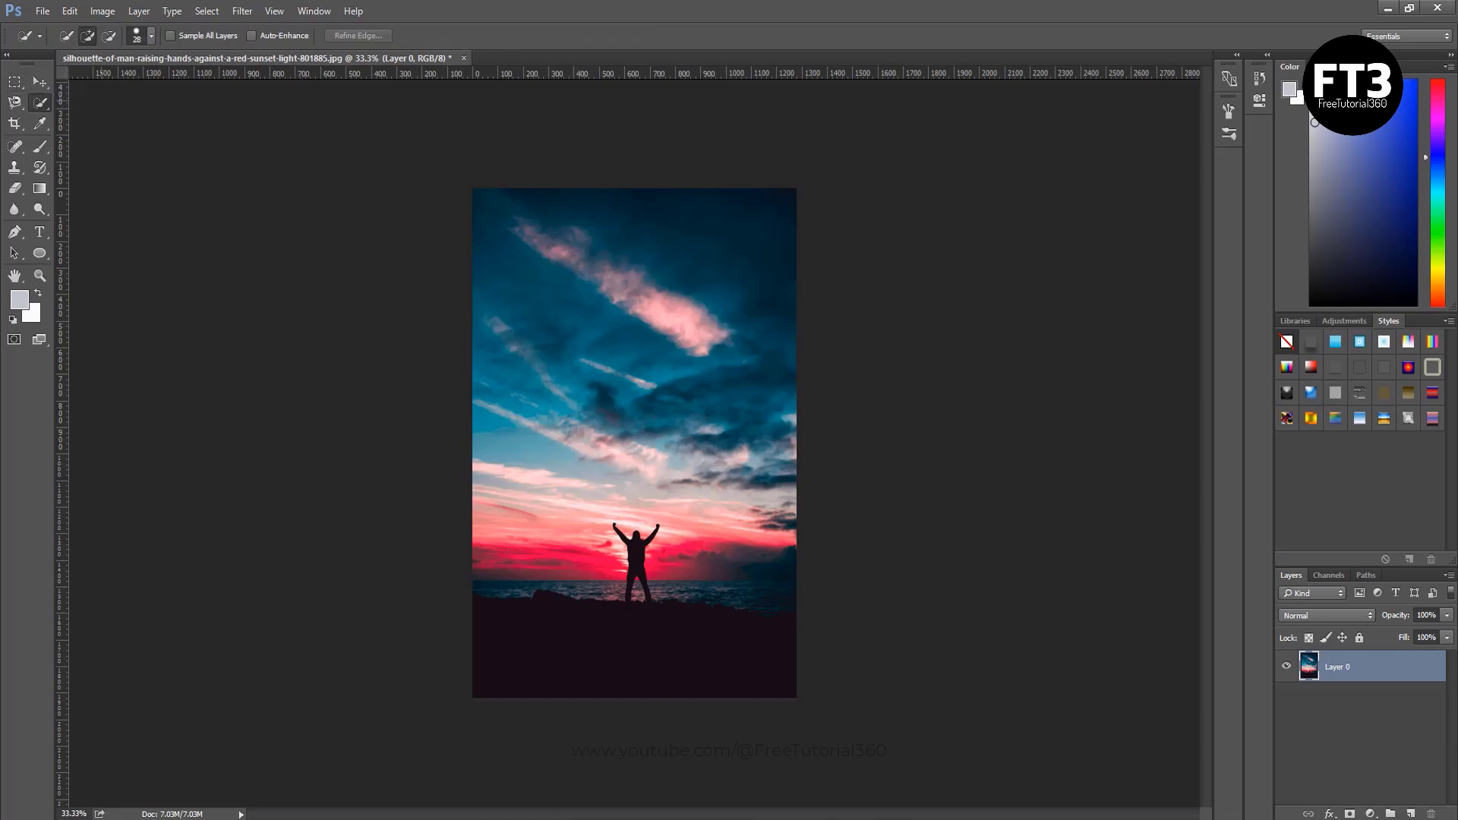
click(151, 36)
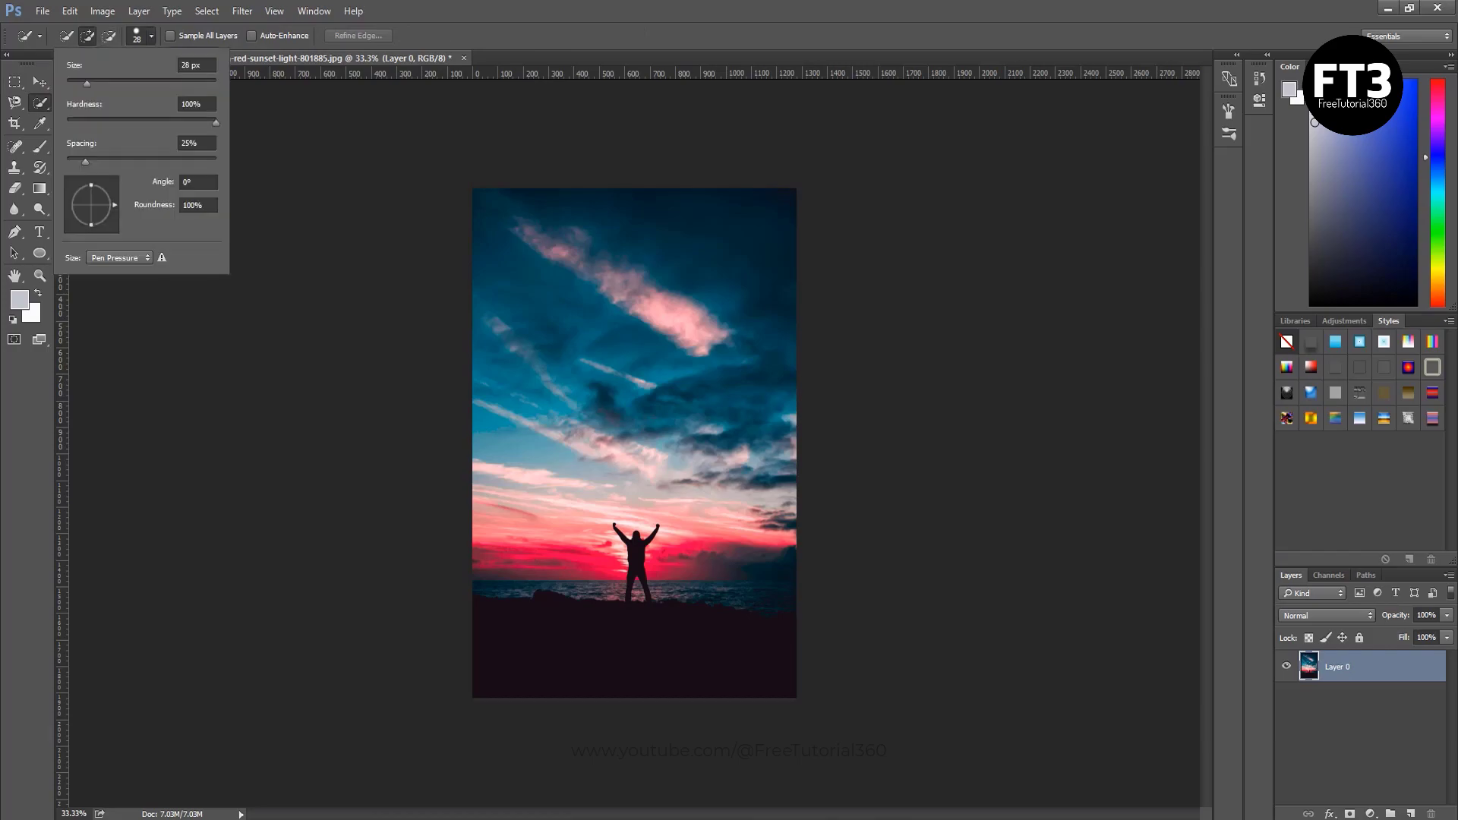
drag(86, 84, 103, 83)
Select the sunset sky down to the horizon and delete it to transparency.
mouse_move(489, 202)
mouse_down()
mouse_move(550, 281)
mouse_move(619, 280)
mouse_move(640, 345)
mouse_move(637, 407)
mouse_move(600, 471)
mouse_move(534, 502)
mouse_move(536, 560)
mouse_up()
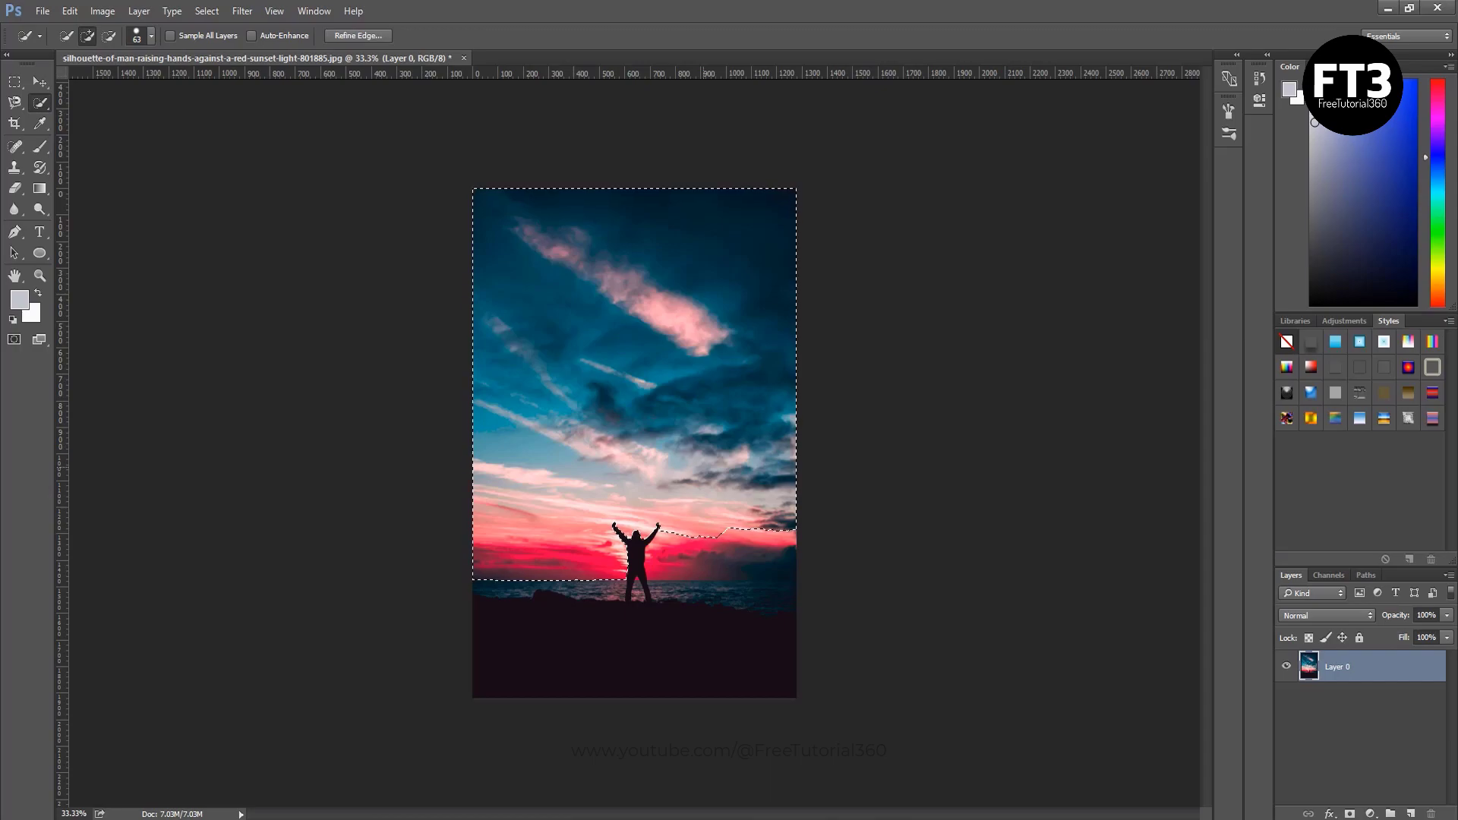
mouse_move(695, 534)
mouse_down()
mouse_move(672, 555)
mouse_move(789, 551)
mouse_up()
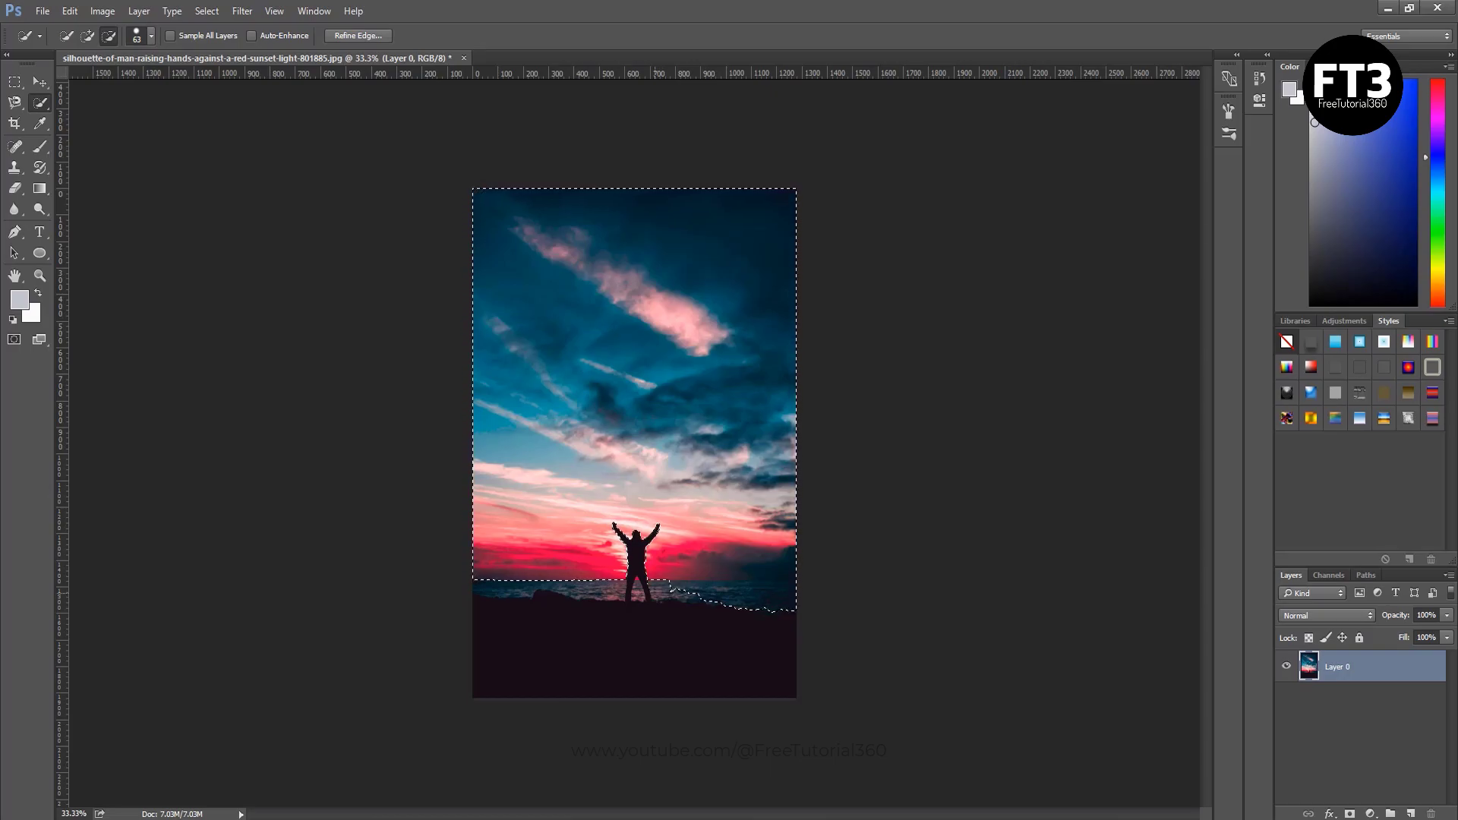
drag(663, 593, 725, 596)
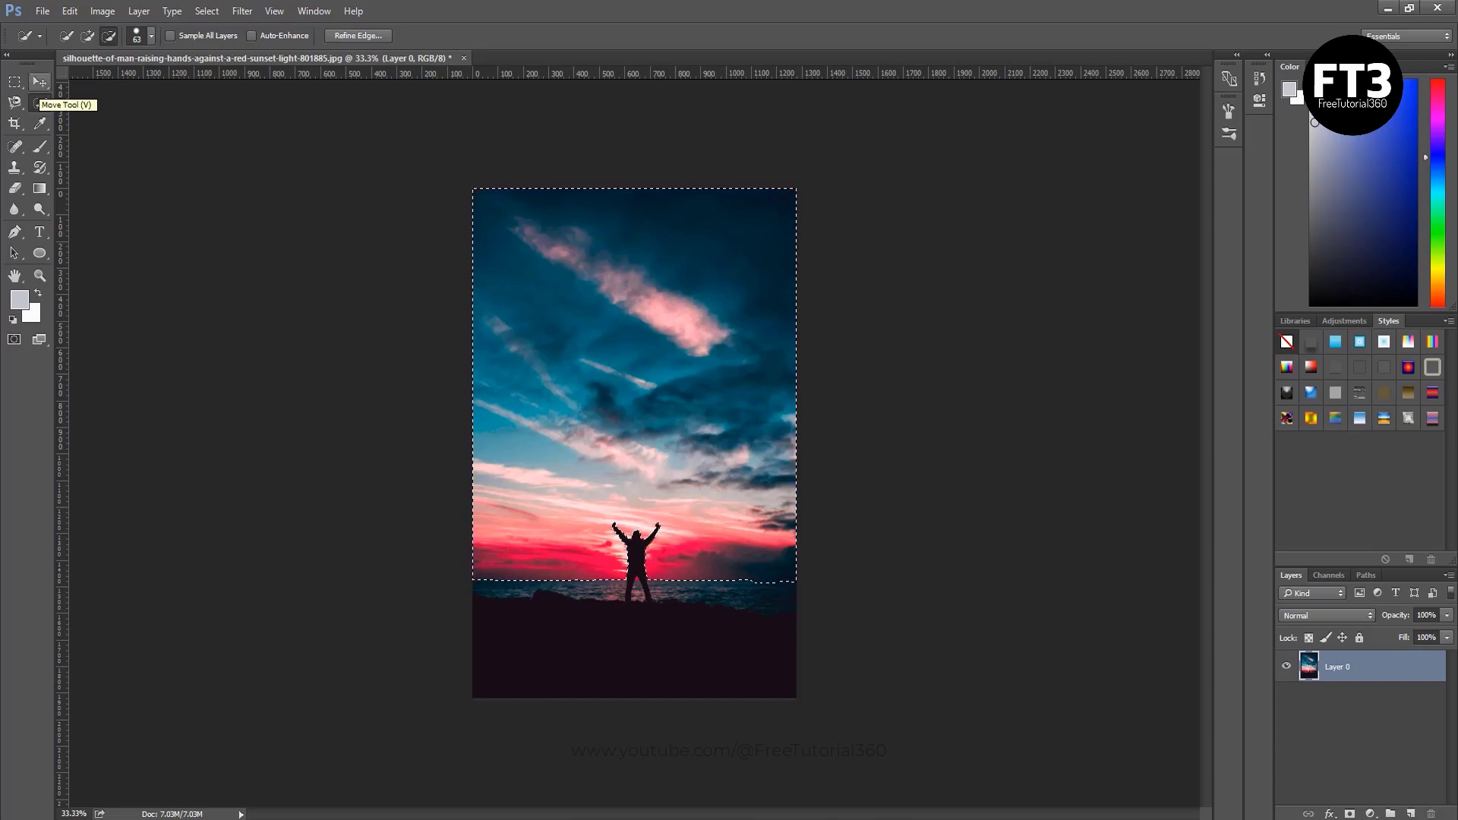
key(Delete)
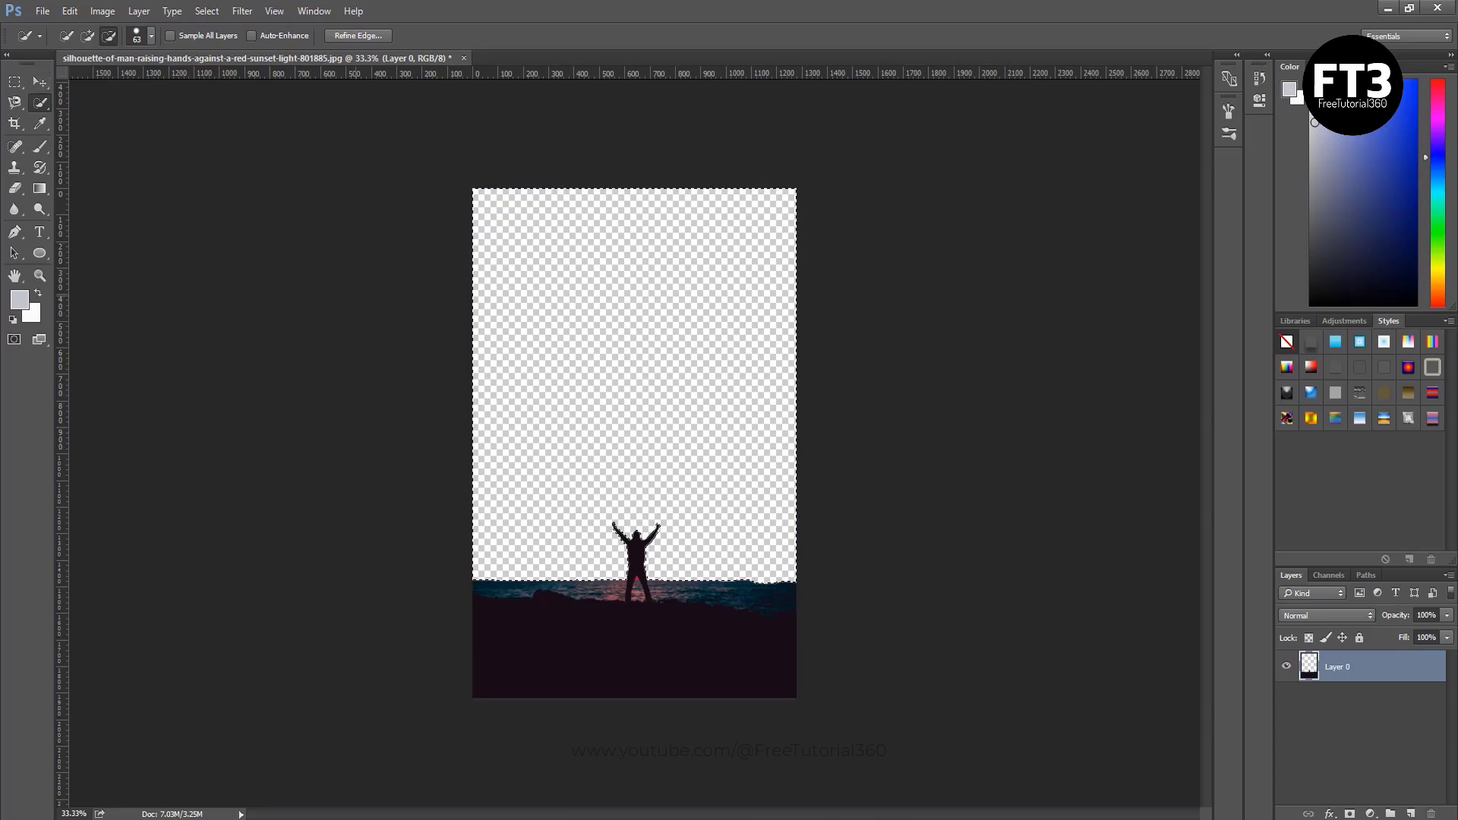
Drag sky.jpg from the photo folder into the silhouette document and confirm the placement.
key(alt+Tab)
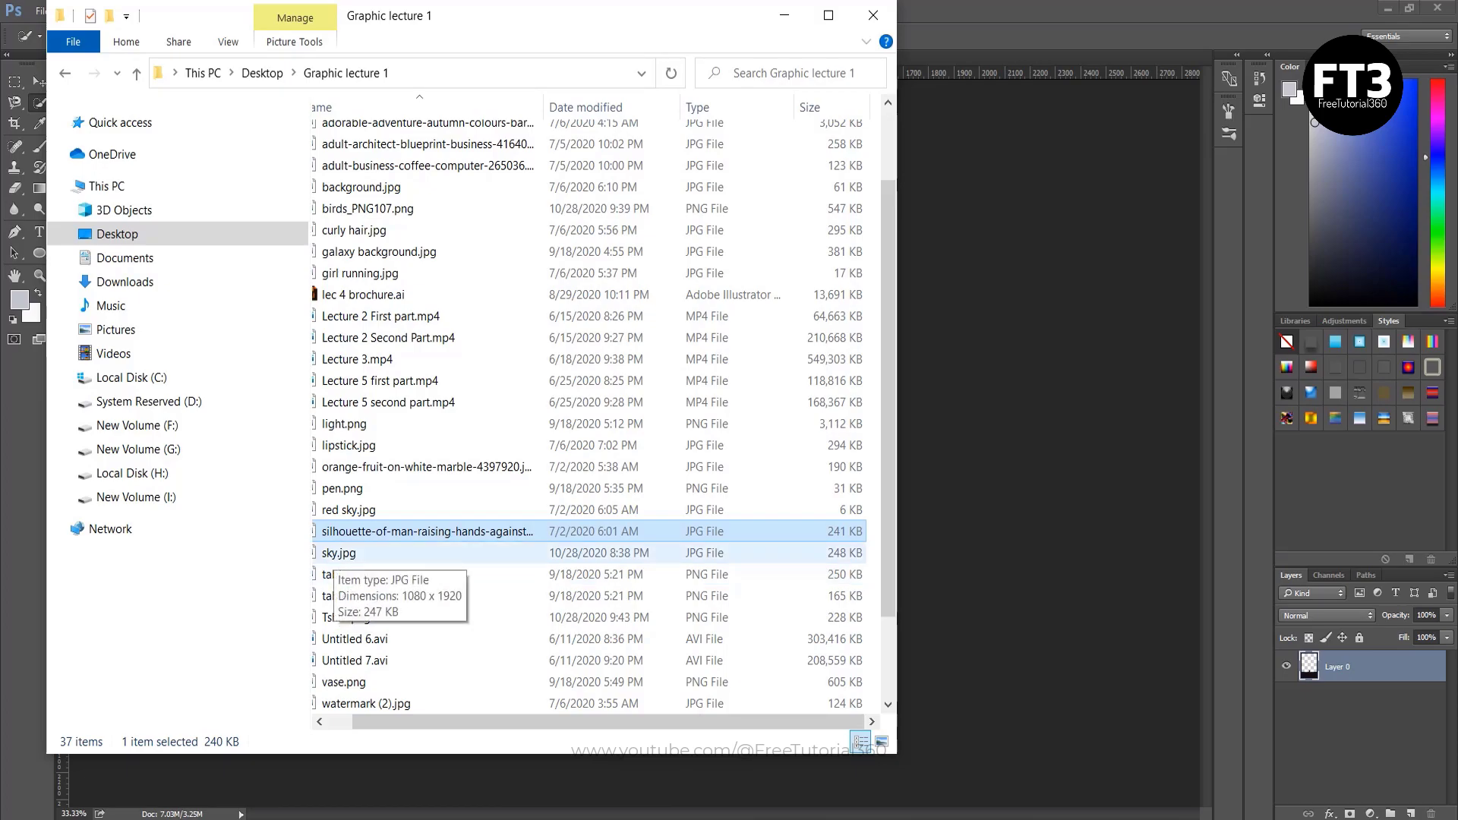
drag(338, 554, 949, 425)
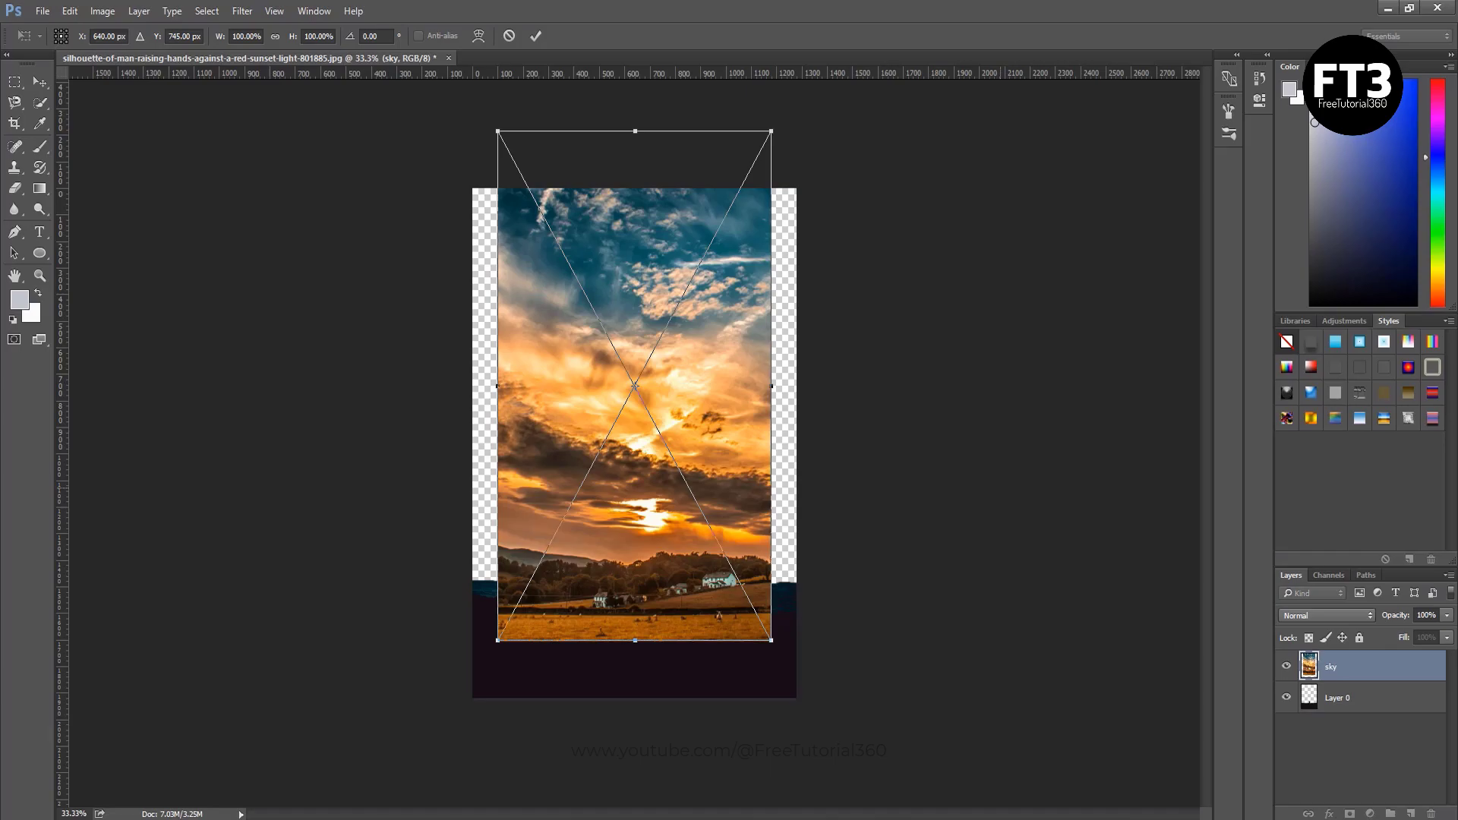
key(Return)
key(w)
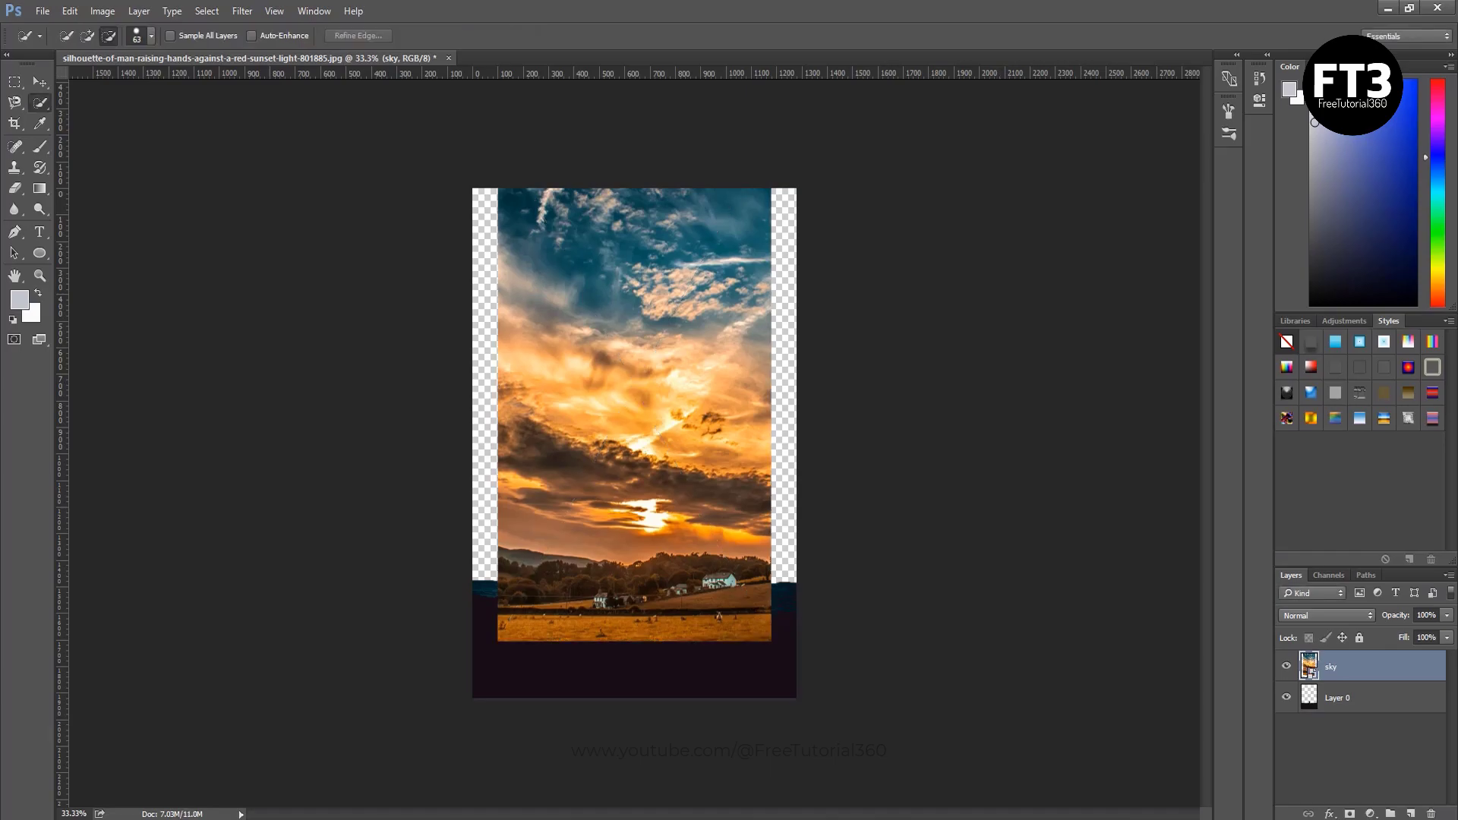
Convert the sky layer to a Smart Object.
right_click(1309, 667)
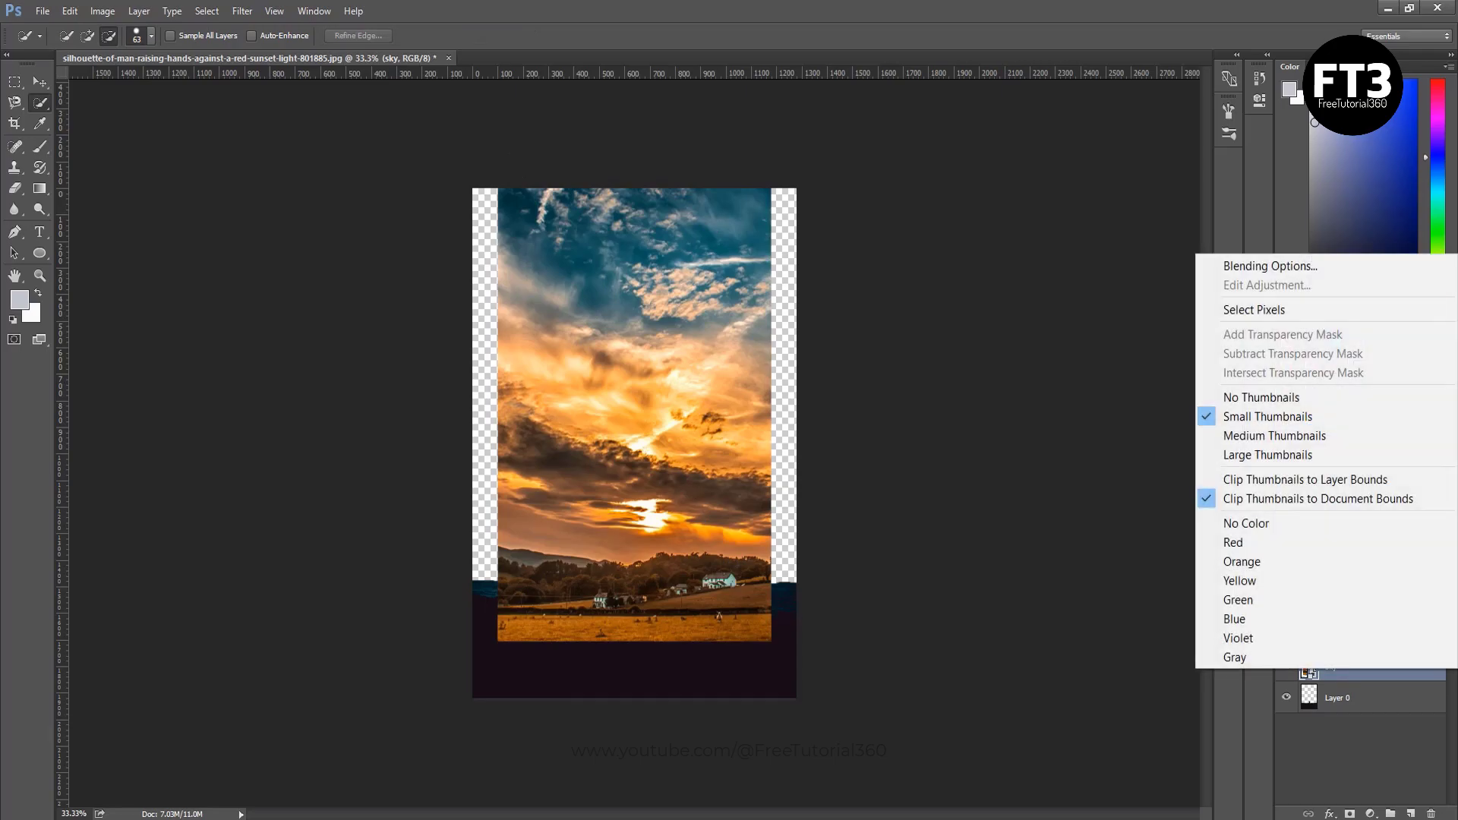
click(1088, 654)
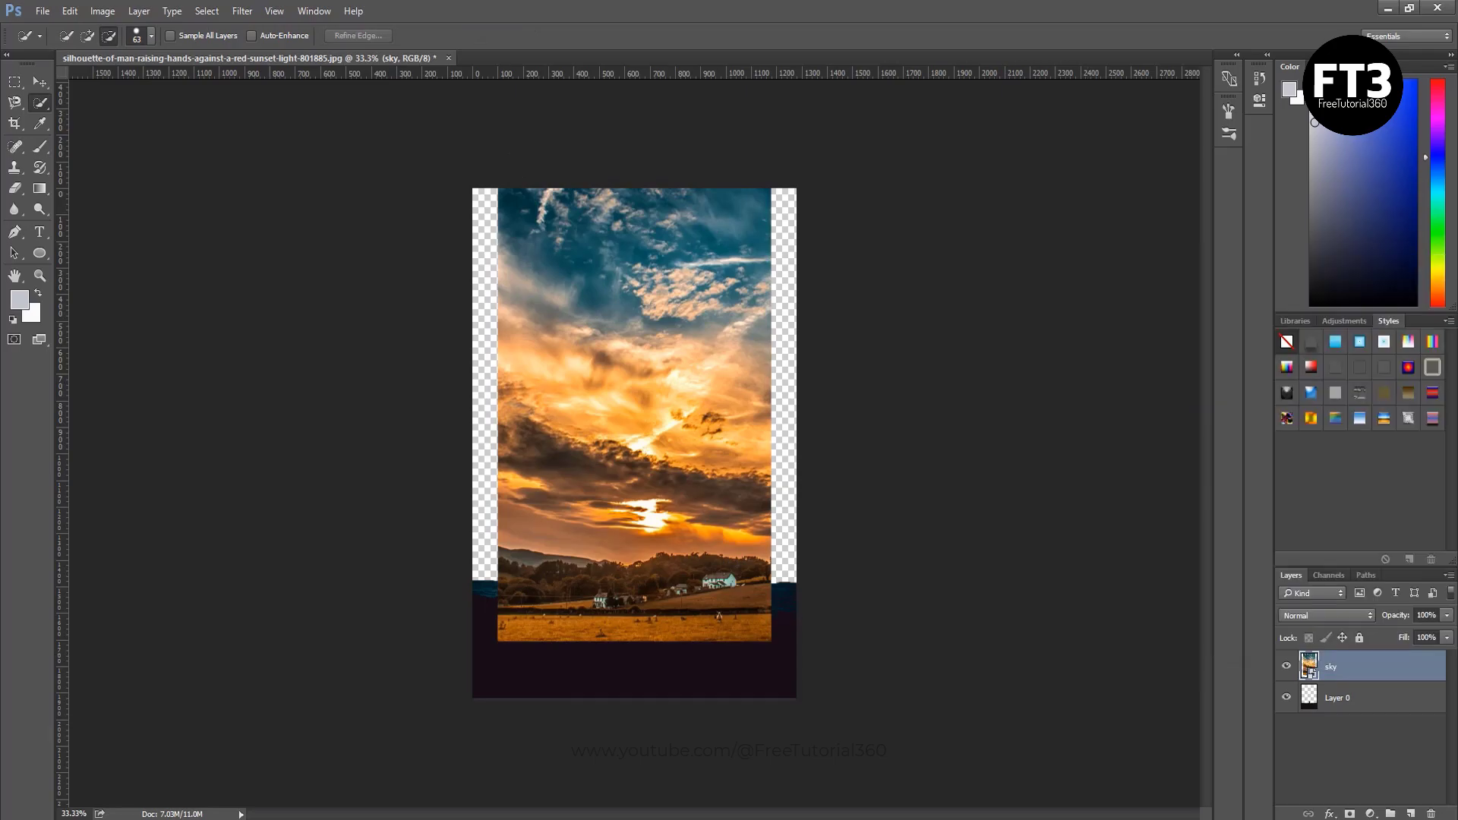
right_click(1330, 667)
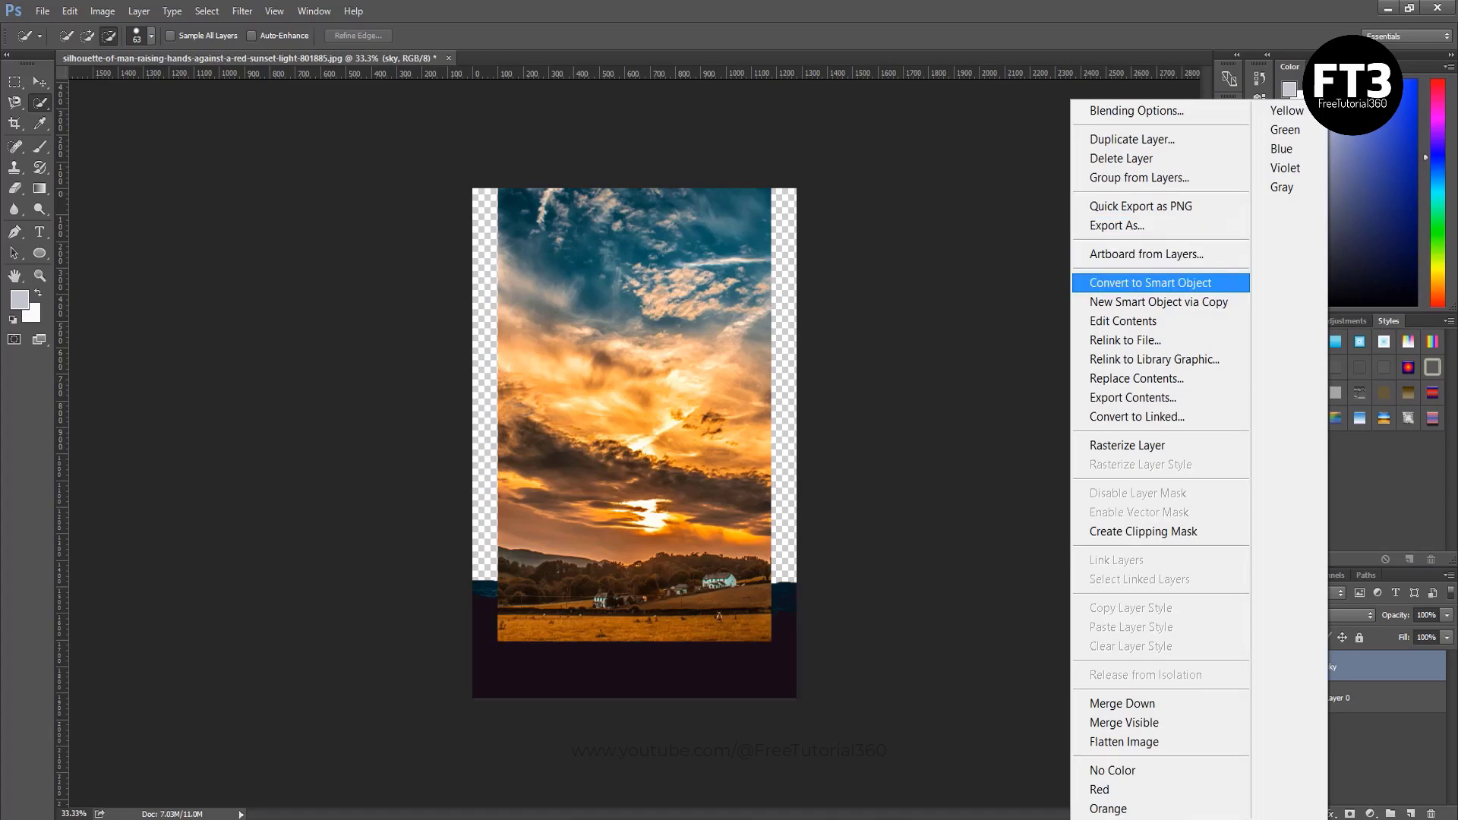
click(1151, 282)
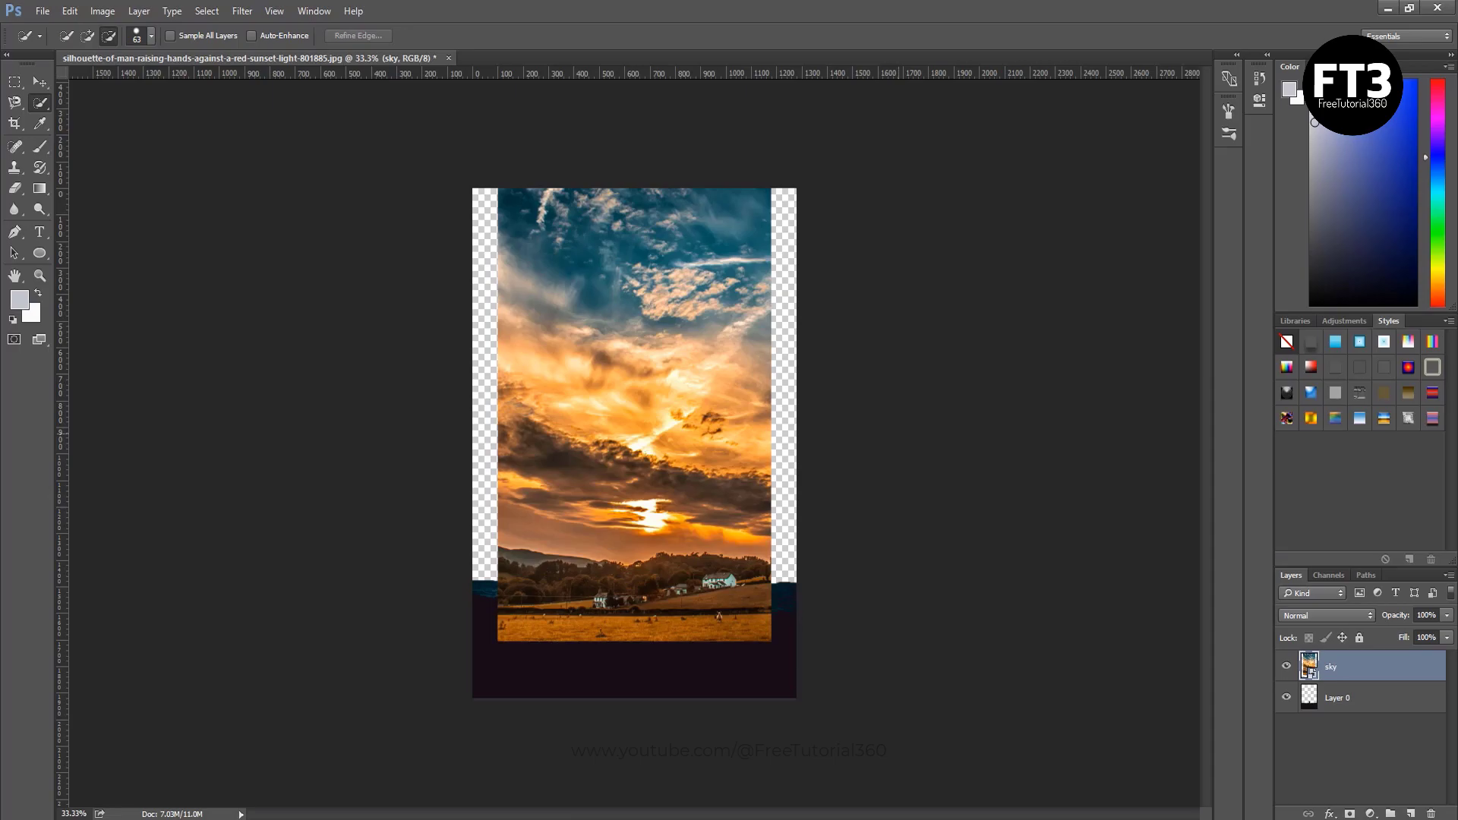
Free-transform the sky layer to about 122% and shift it down to cover the canvas bottom.
key(ctrl+t)
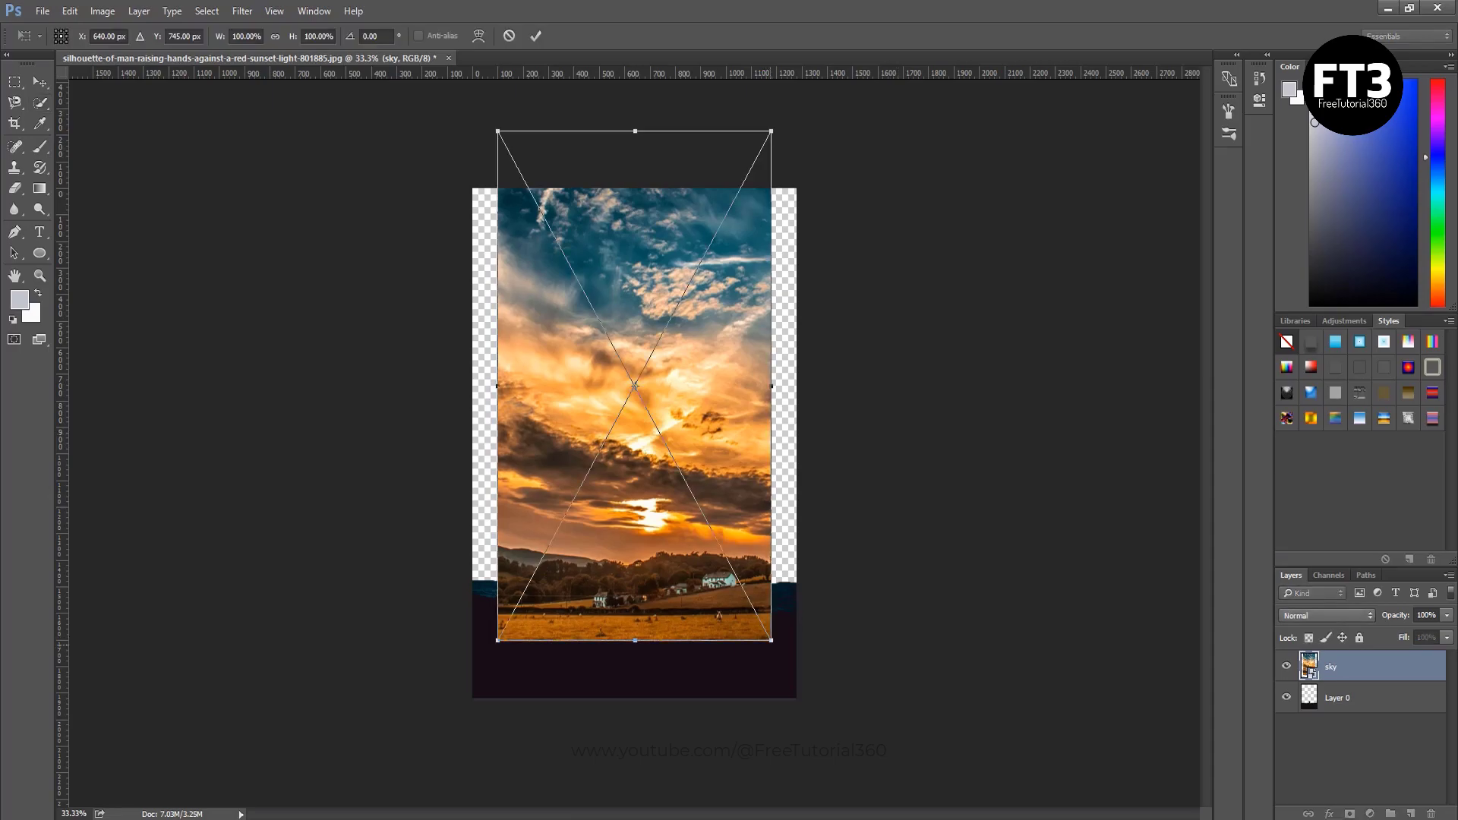
drag(771, 640, 802, 698)
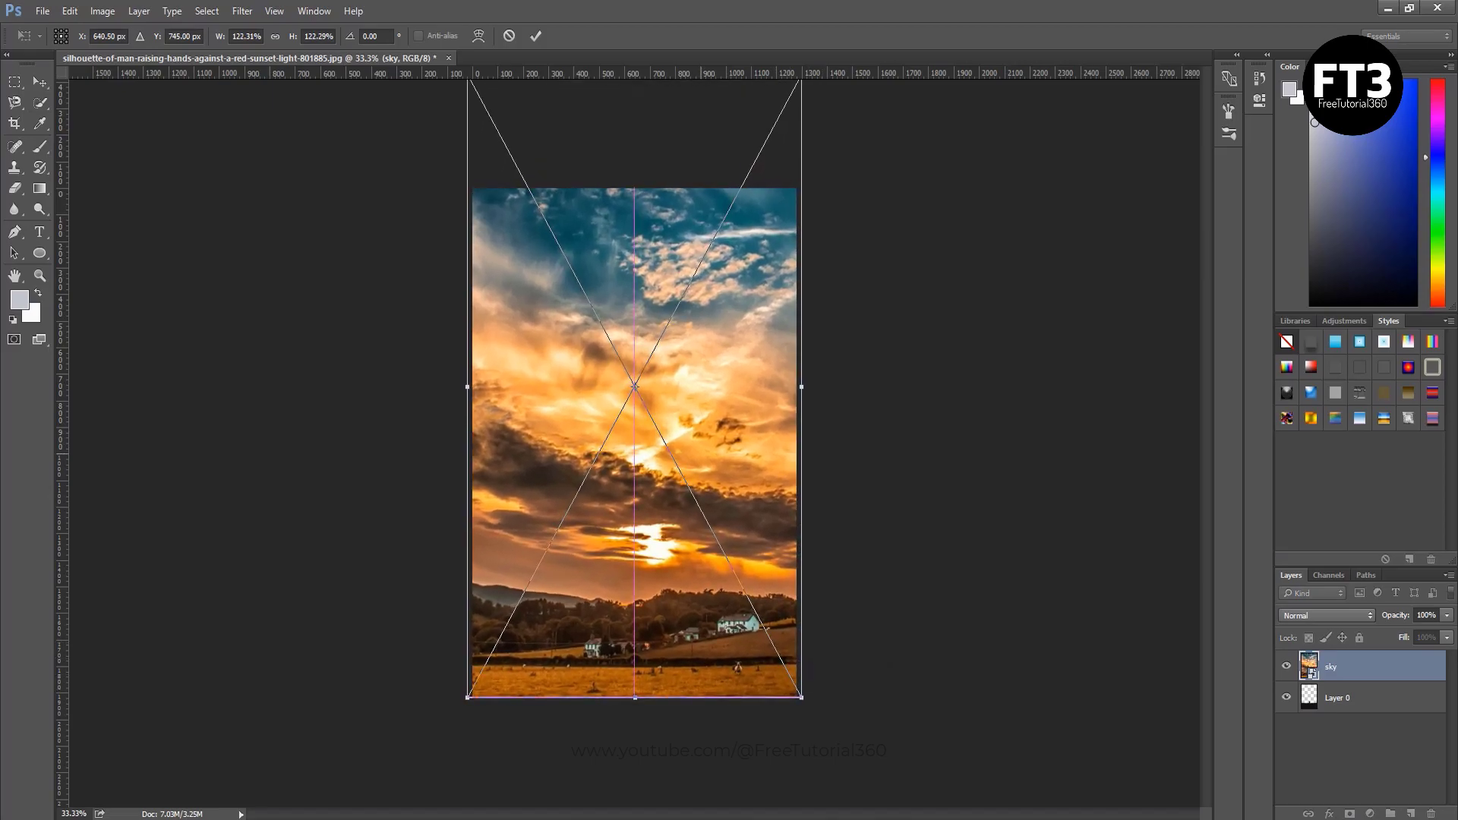
drag(721, 418, 722, 439)
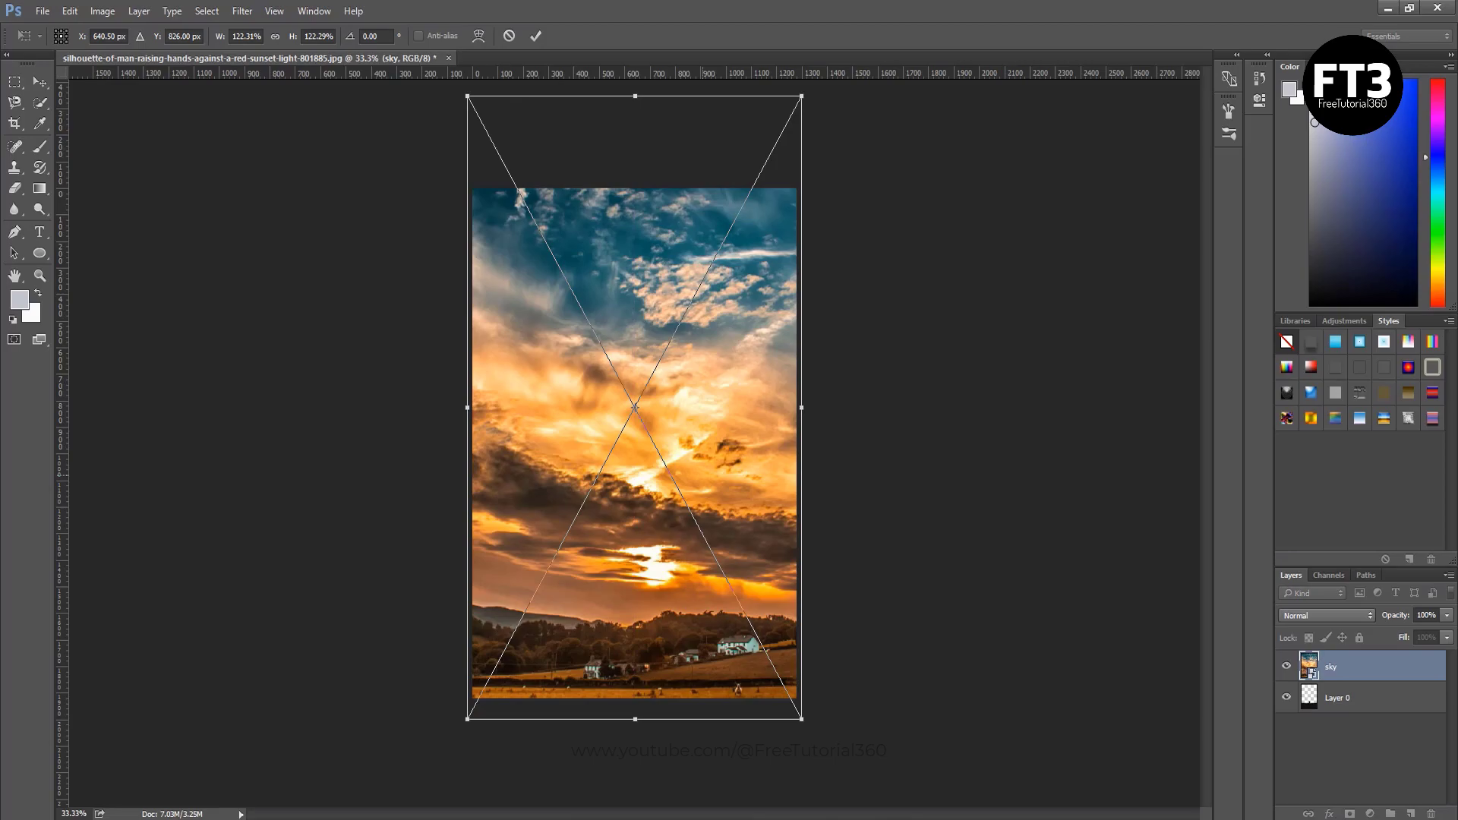
key(Return)
key(w)
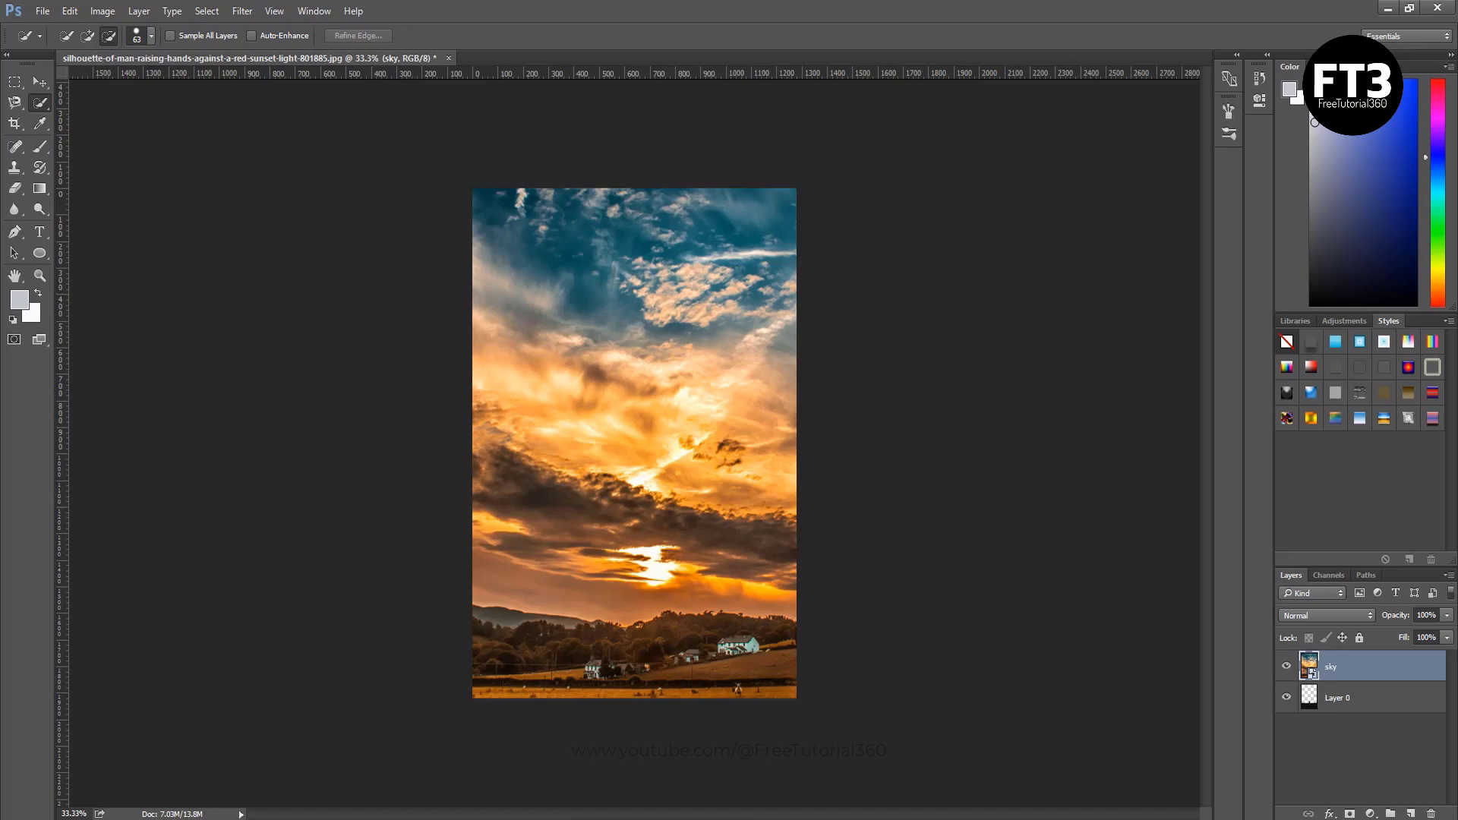
Move Layer 0 above the sky layer in the Layers panel.
click(1346, 698)
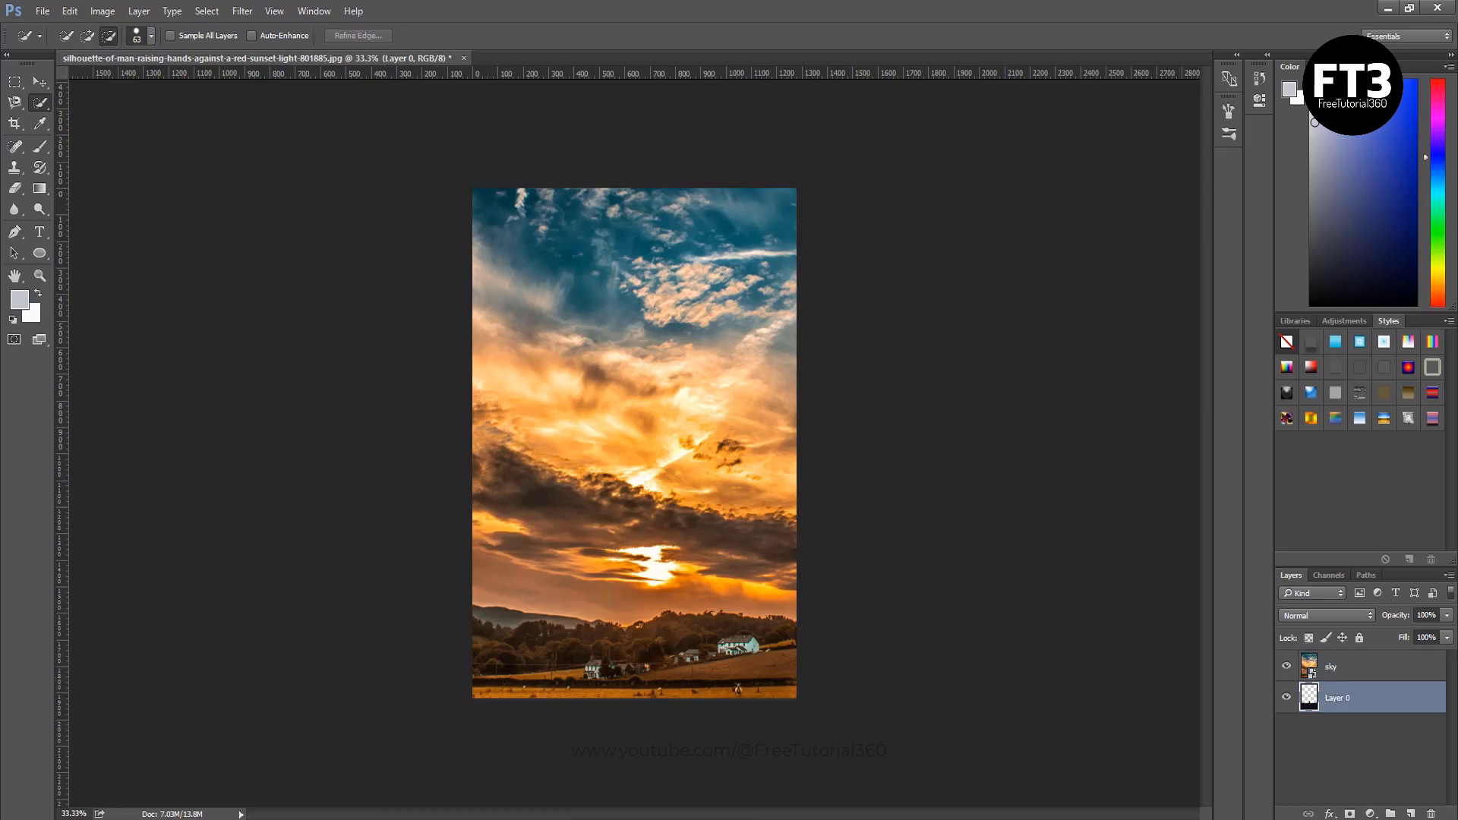
drag(1345, 697, 1360, 666)
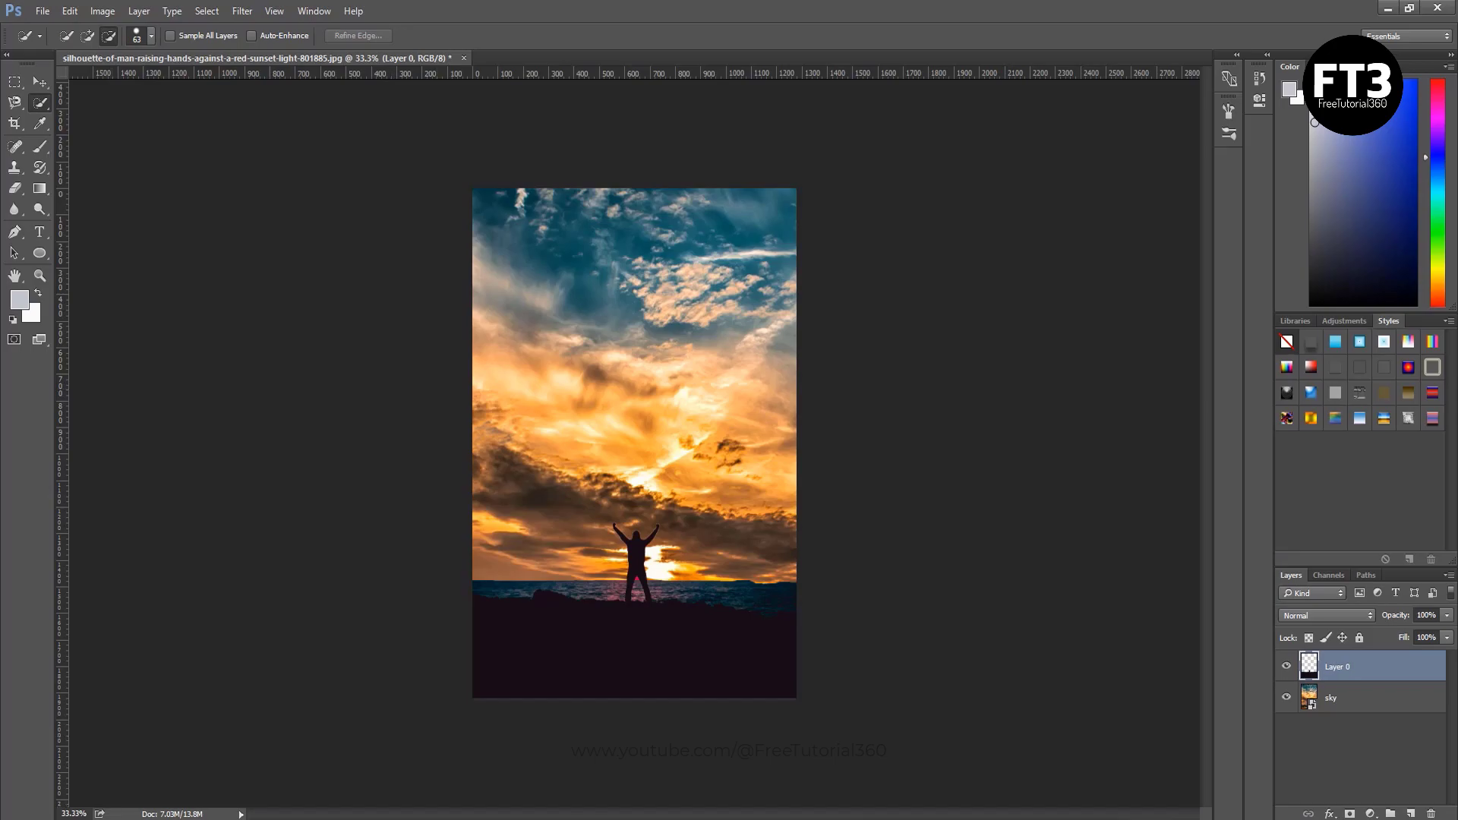
mouse_move(583, 818)
Drag white-wooden-window-1557183.jpg from the Graphic lecture 1 folder onto Photoshop to open it.
click(586, 814)
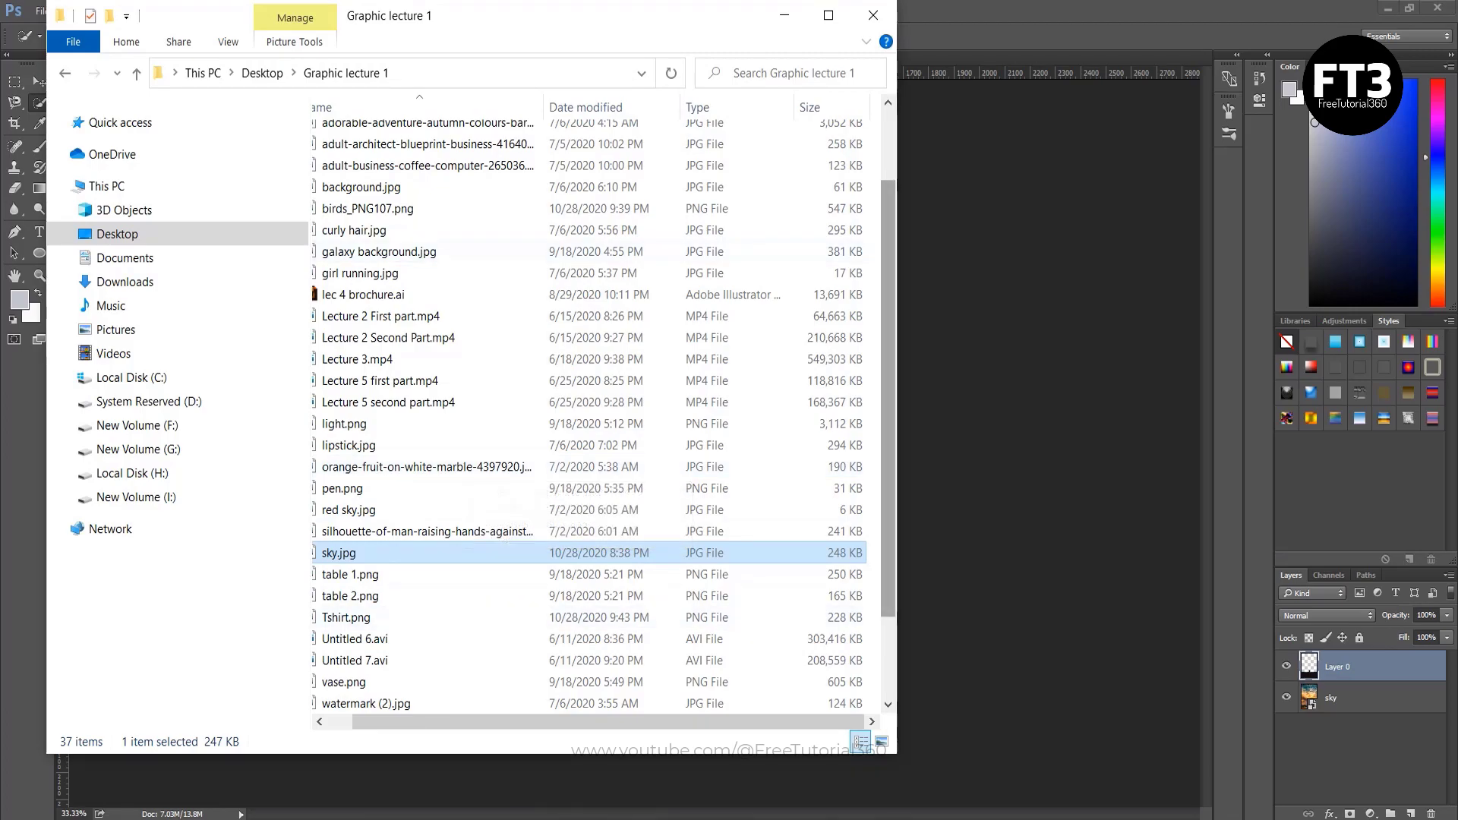
scroll(589, 410, up, 2)
scroll(589, 410, down, 3)
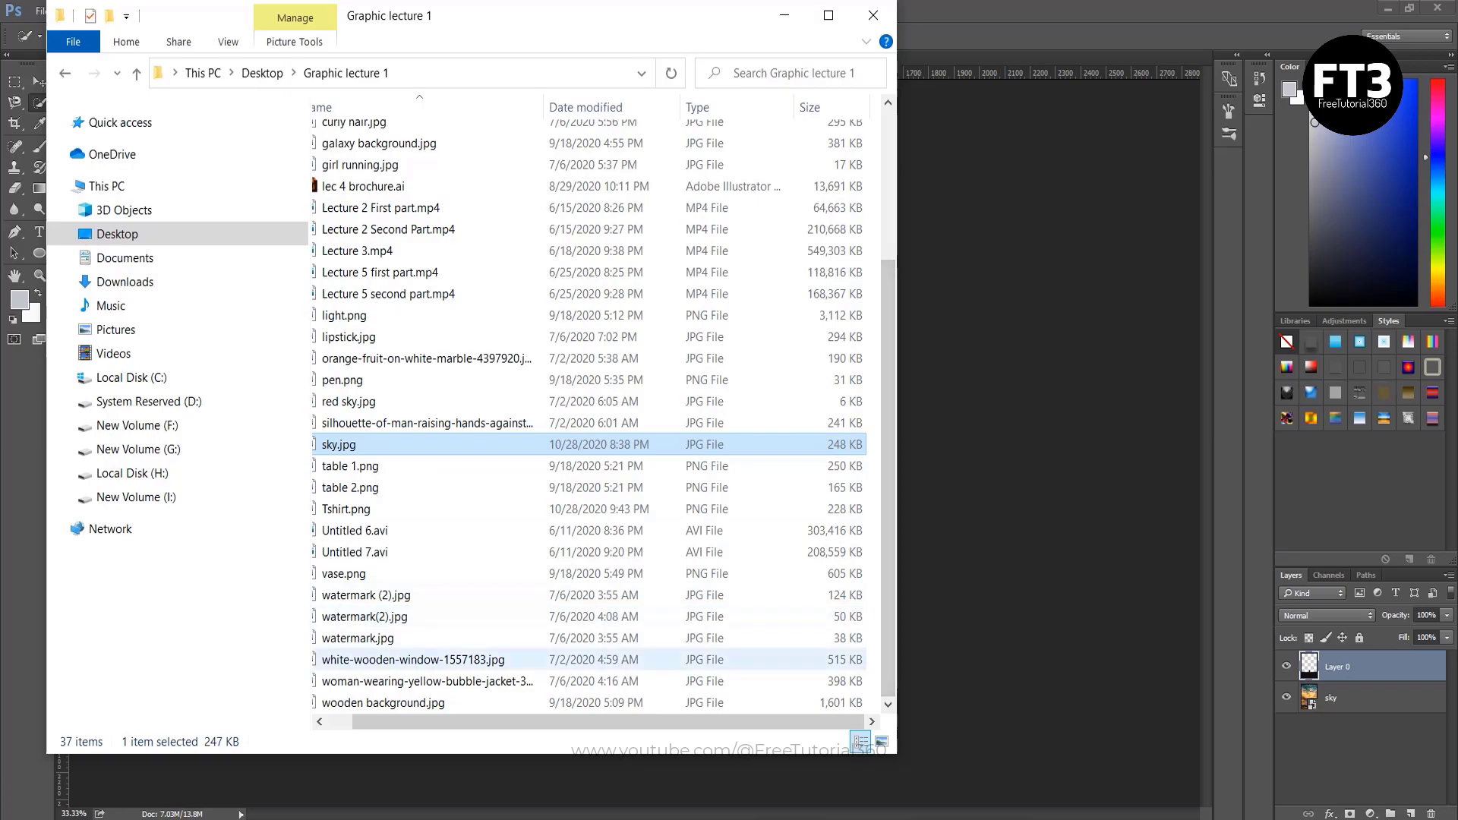
click(456, 660)
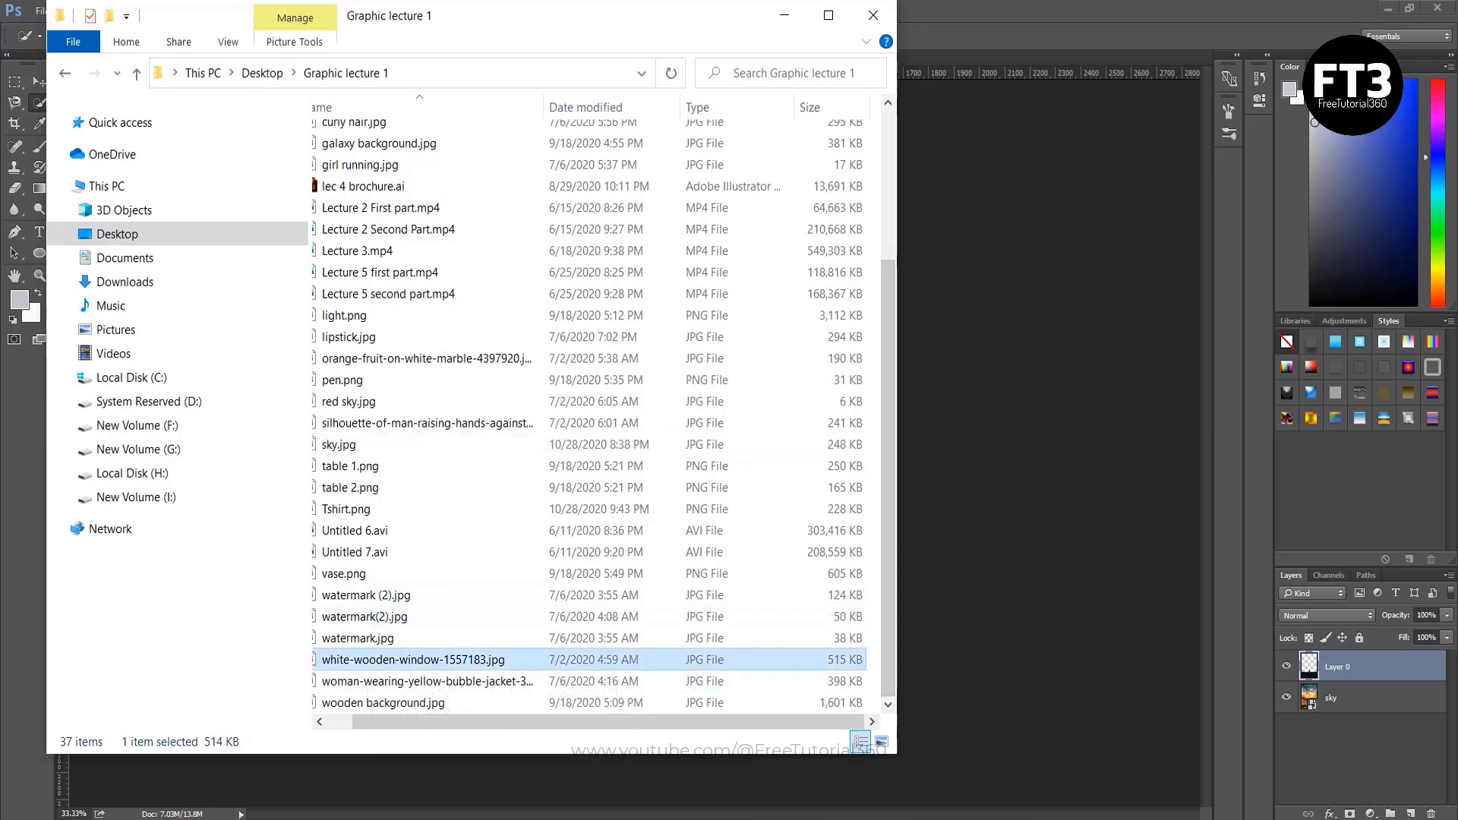
drag(490, 636, 971, 70)
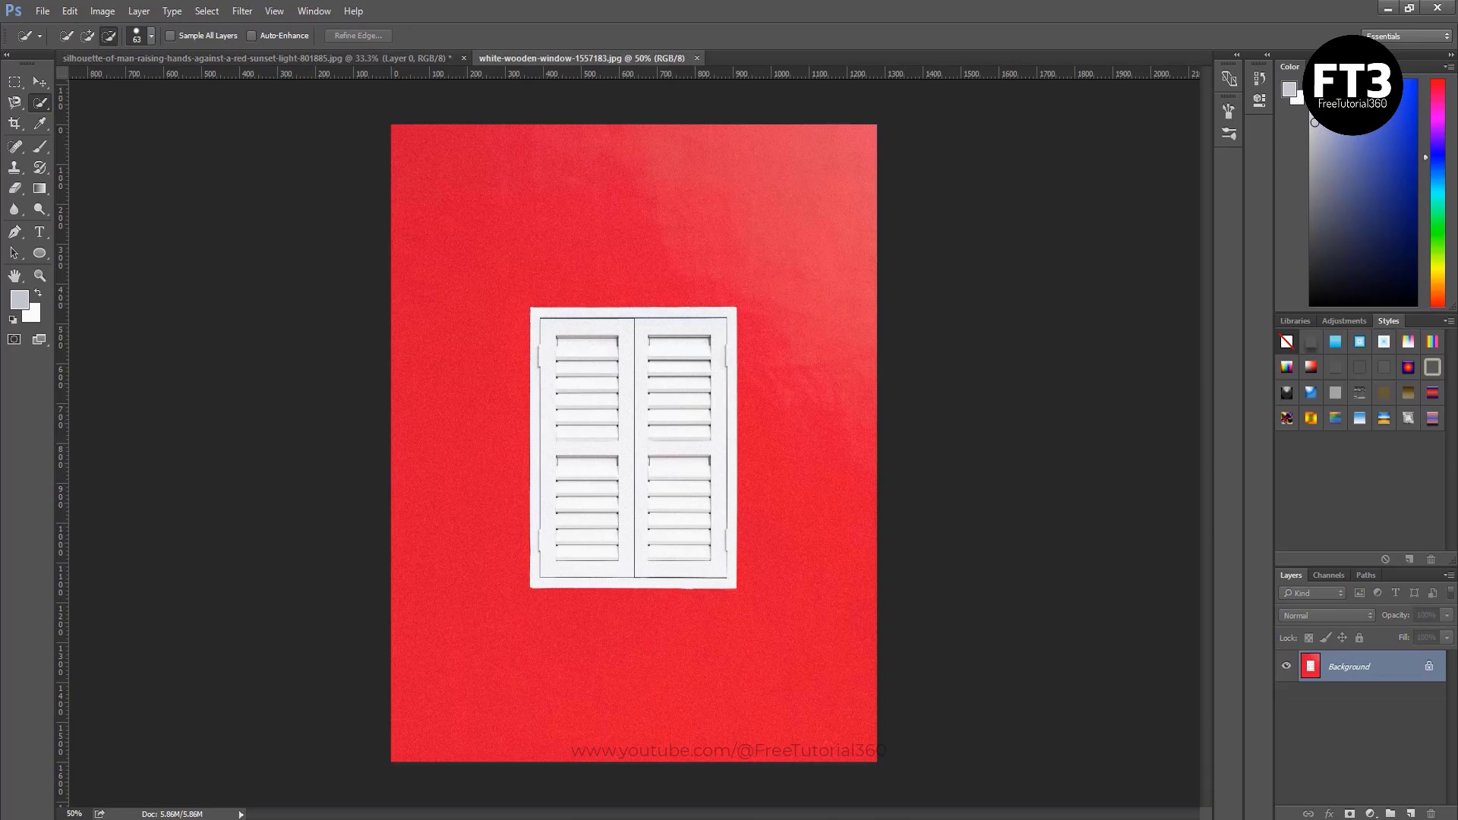
Close the silhouette document without saving and select the Clone Stamp tool.
click(463, 58)
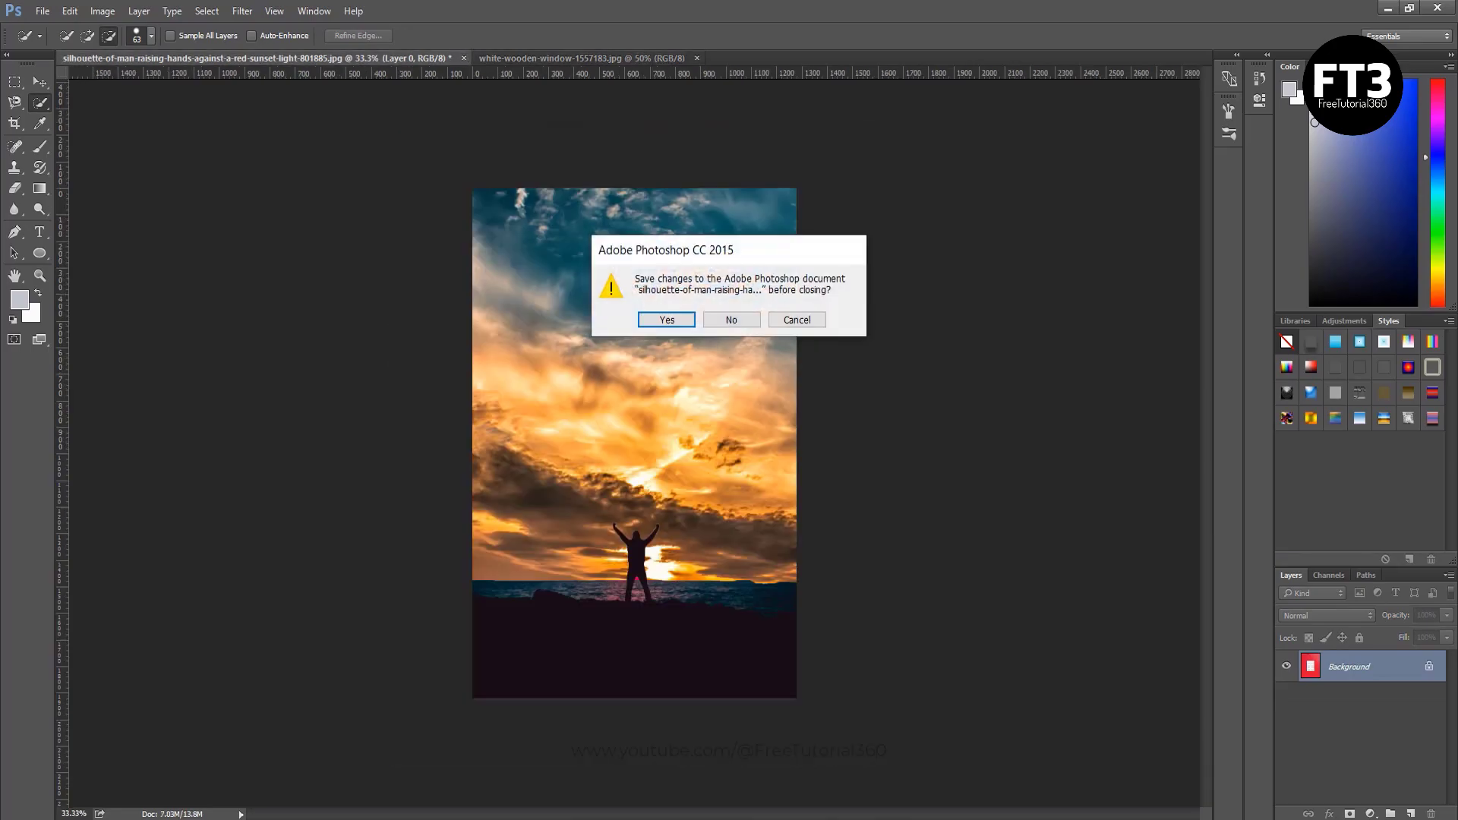
click(732, 320)
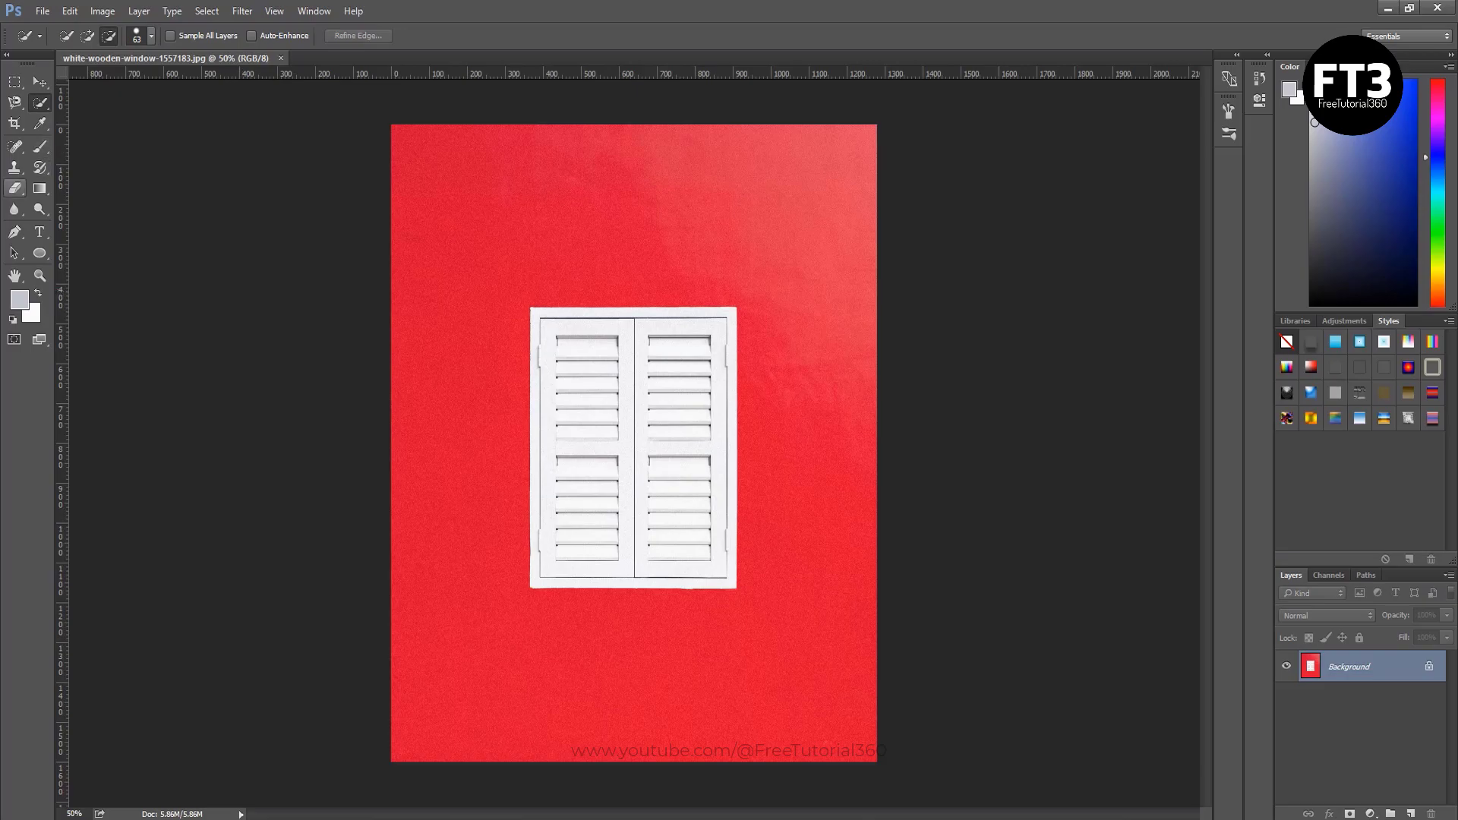
click(15, 168)
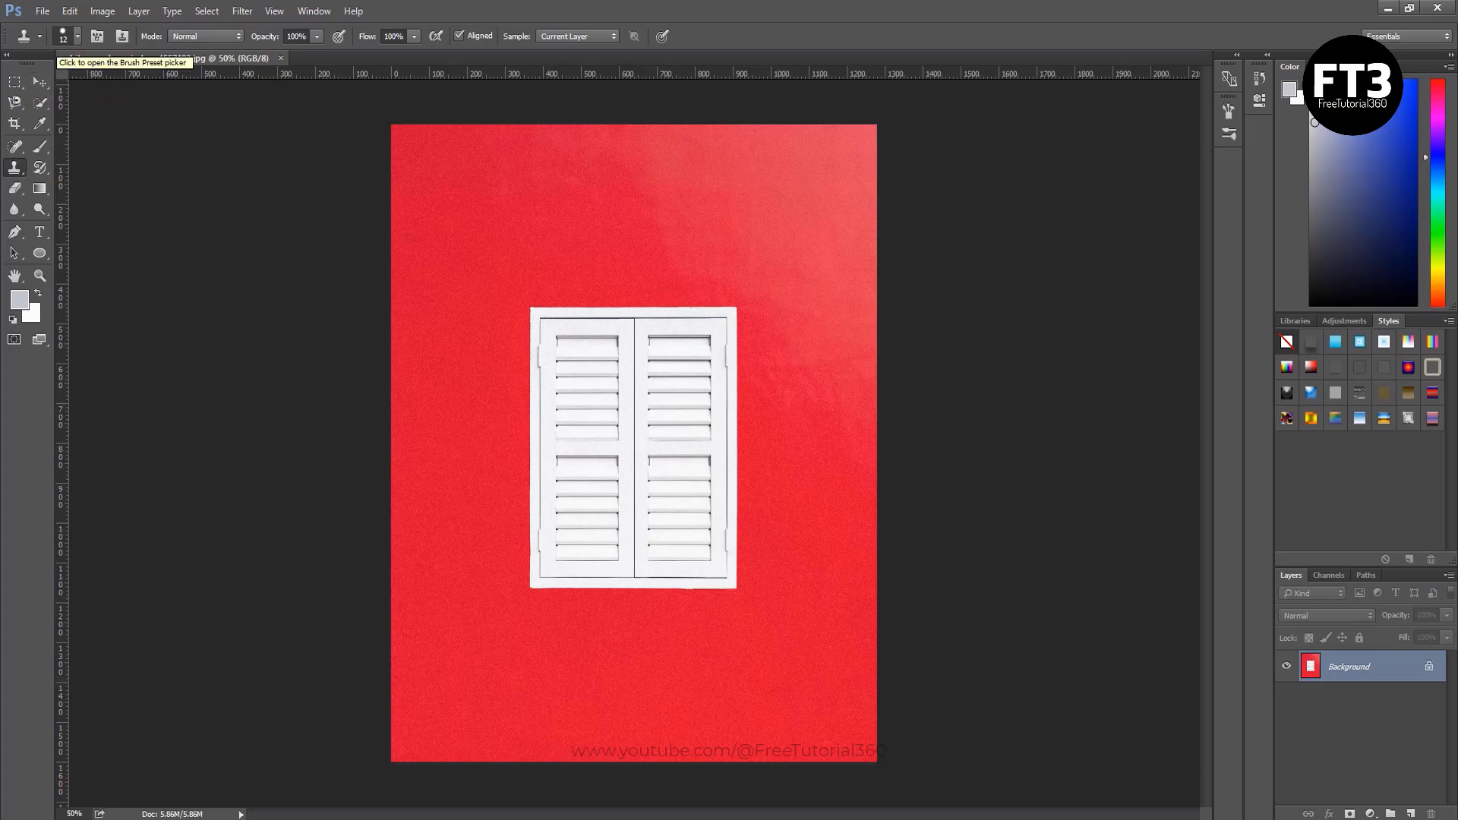
Raise the Clone Stamp brush size above 12 px in the Brush Preset picker.
click(77, 36)
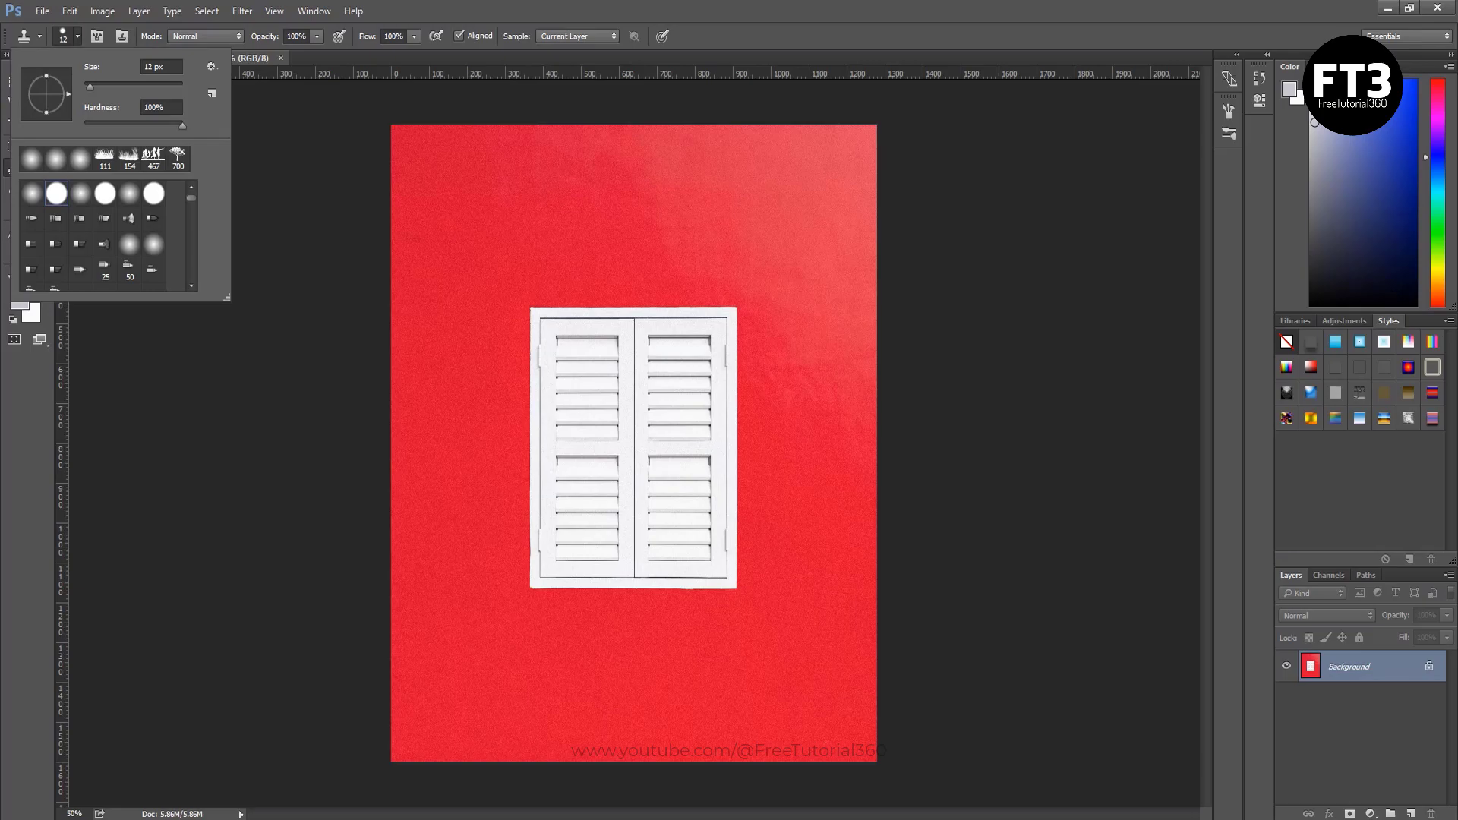
key(Up)
key(Return)
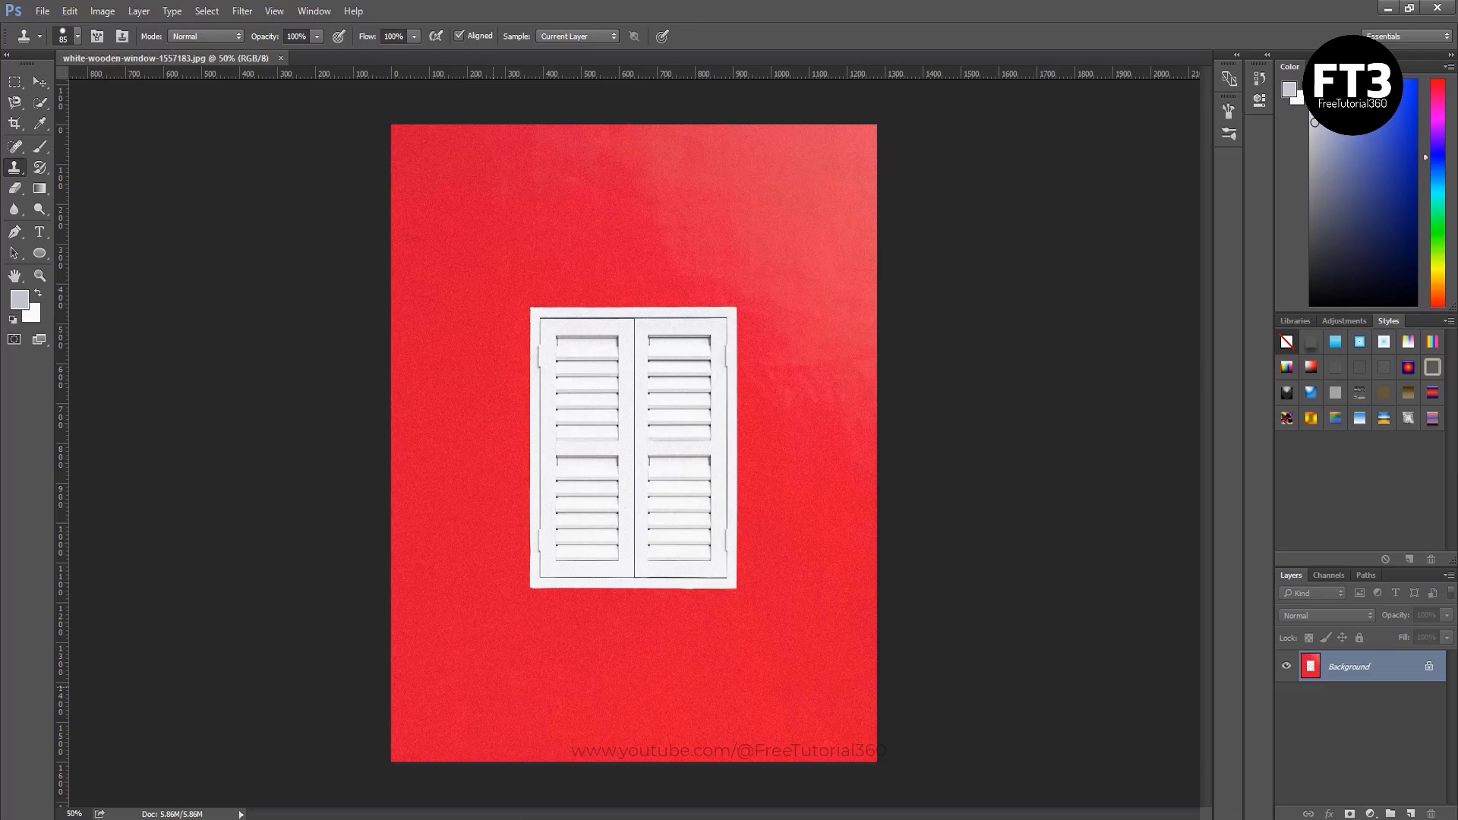
Clone red wall up the window's left edge from the bottom corner to the top.
drag(539, 601, 542, 441)
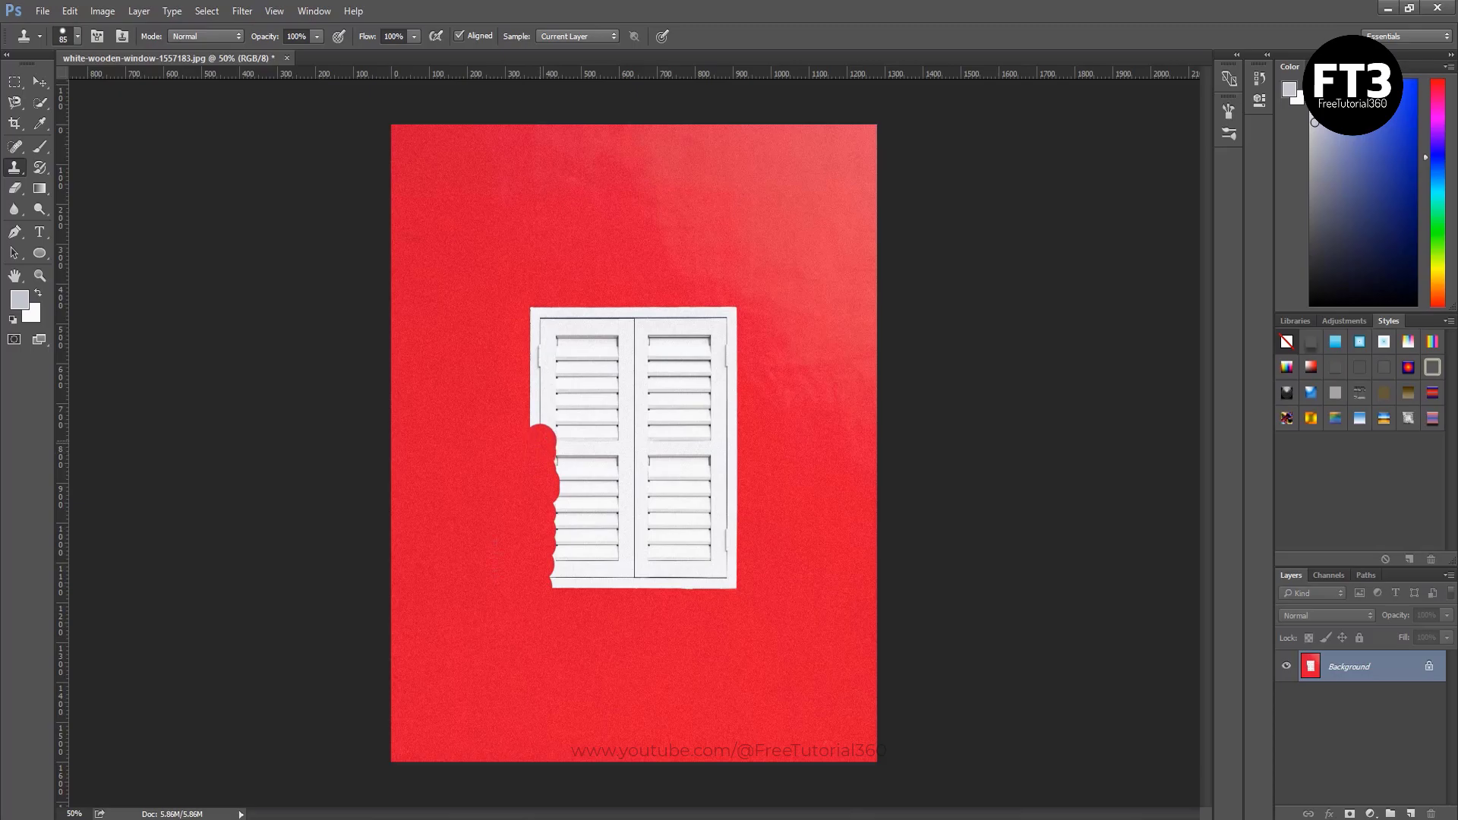
drag(542, 442, 542, 348)
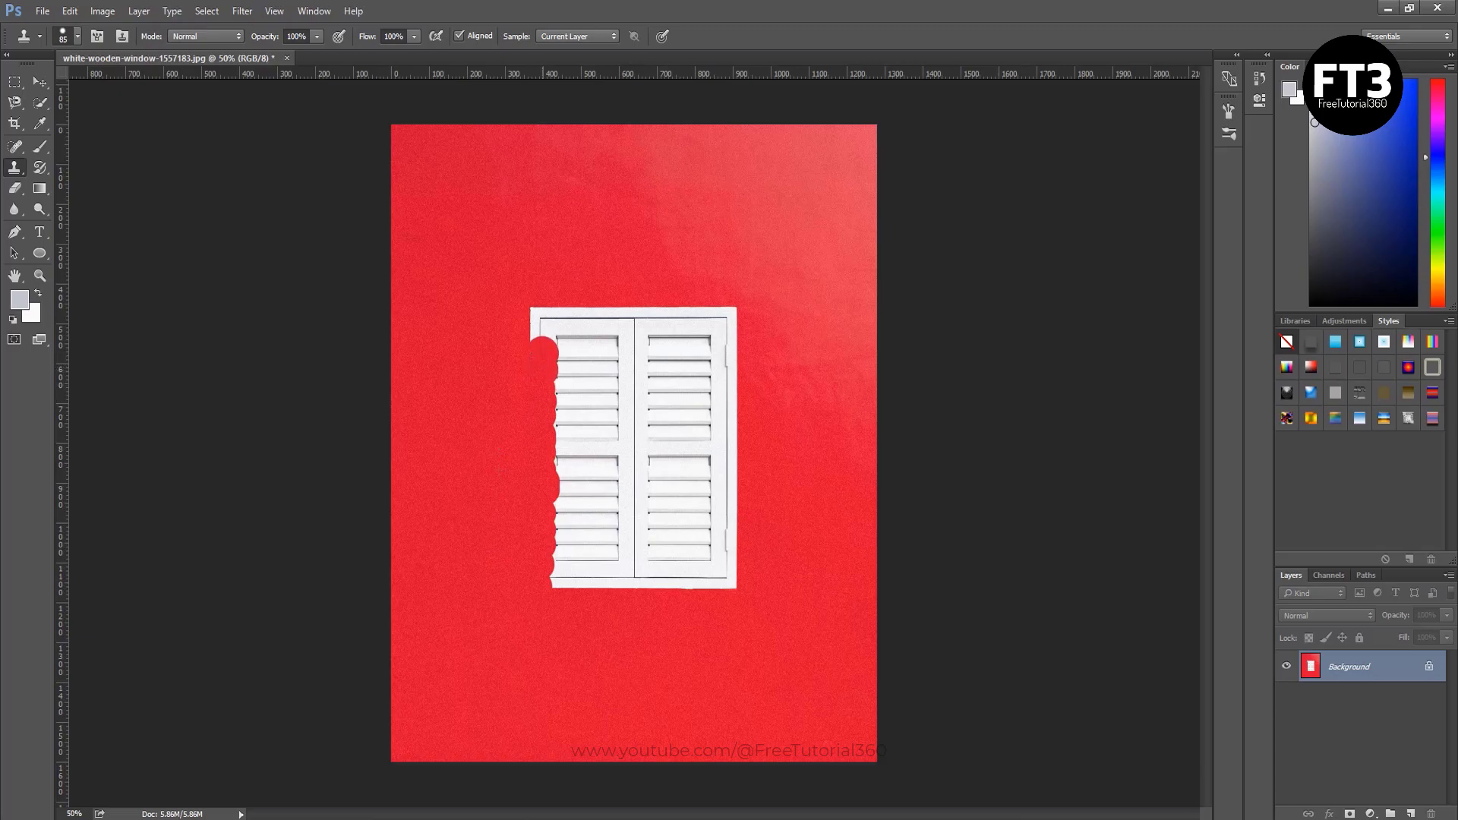
click(544, 339)
drag(543, 332, 542, 311)
Paint red wall over the window's left louvers, undoing one stray dab.
click(560, 318)
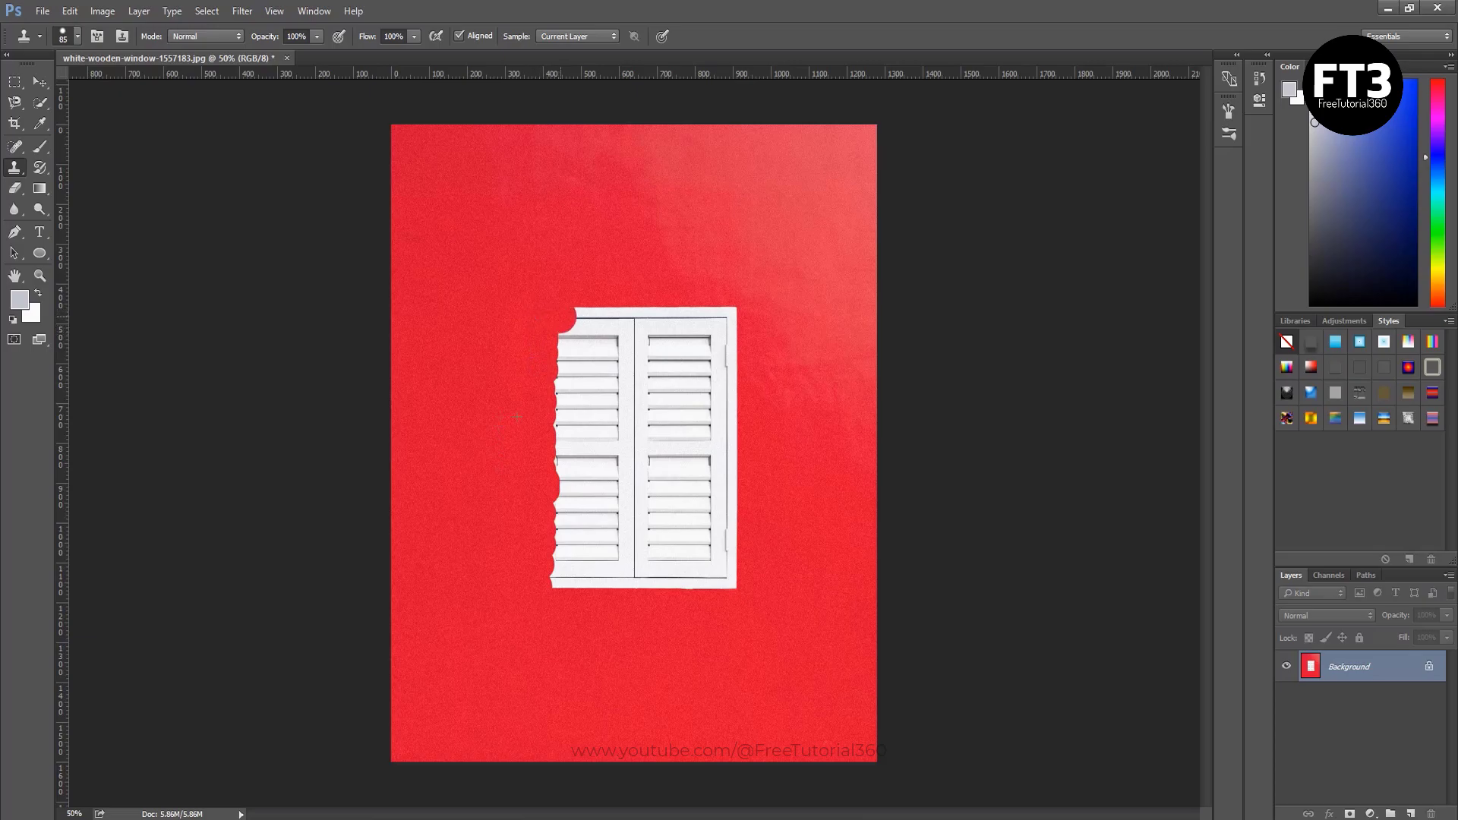
click(568, 346)
click(568, 360)
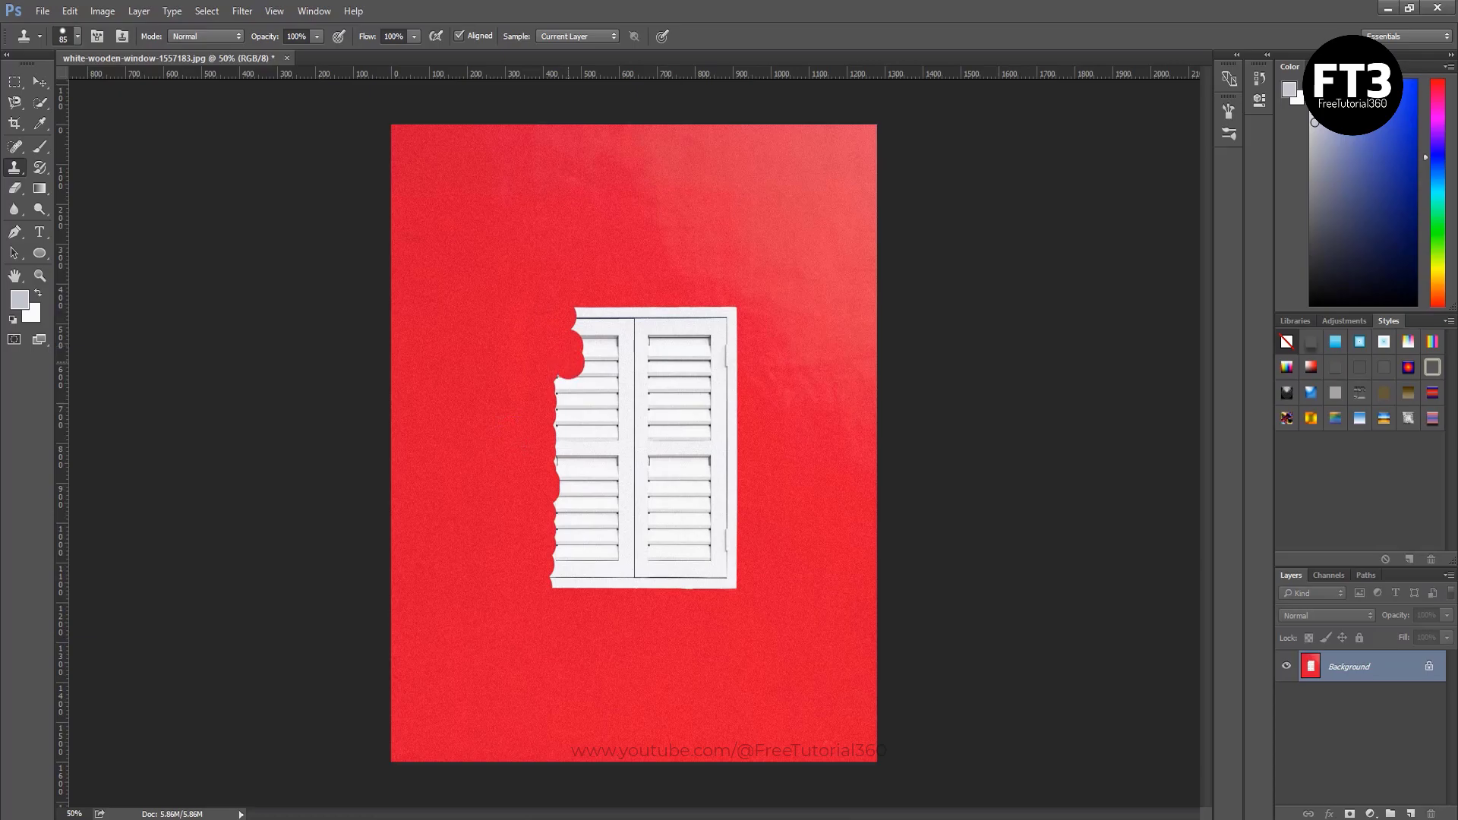
click(568, 373)
mouse_move(570, 380)
mouse_down()
mouse_move(573, 573)
mouse_move(564, 554)
mouse_up()
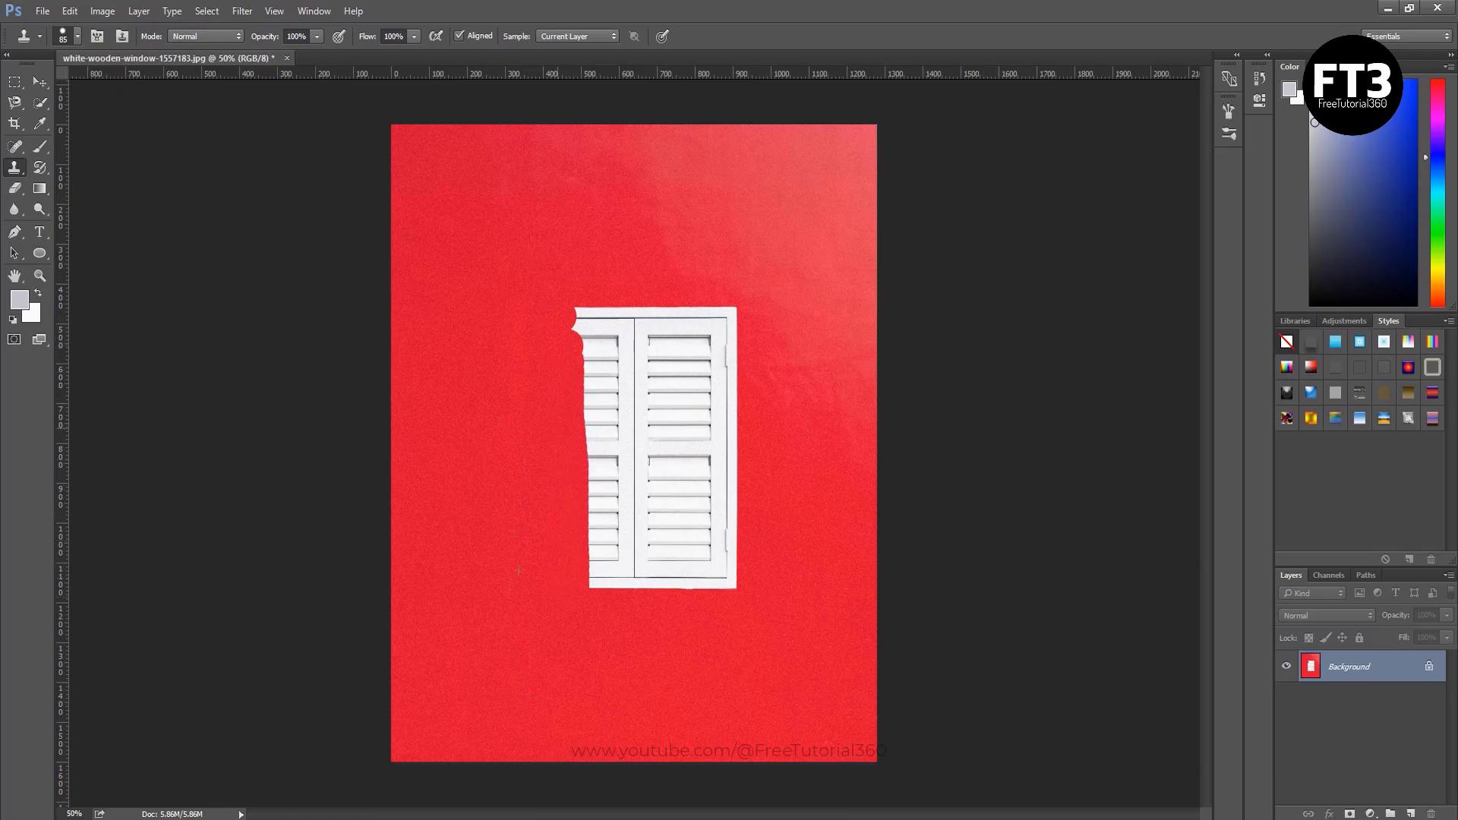
mouse_move(557, 477)
mouse_down()
mouse_move(600, 546)
mouse_move(612, 532)
mouse_move(627, 550)
mouse_move(722, 573)
mouse_move(684, 577)
mouse_move(660, 532)
mouse_move(737, 501)
mouse_move(630, 505)
mouse_move(683, 479)
mouse_move(607, 463)
mouse_move(584, 308)
mouse_move(585, 354)
mouse_up()
click(604, 454)
key(ctrl+z)
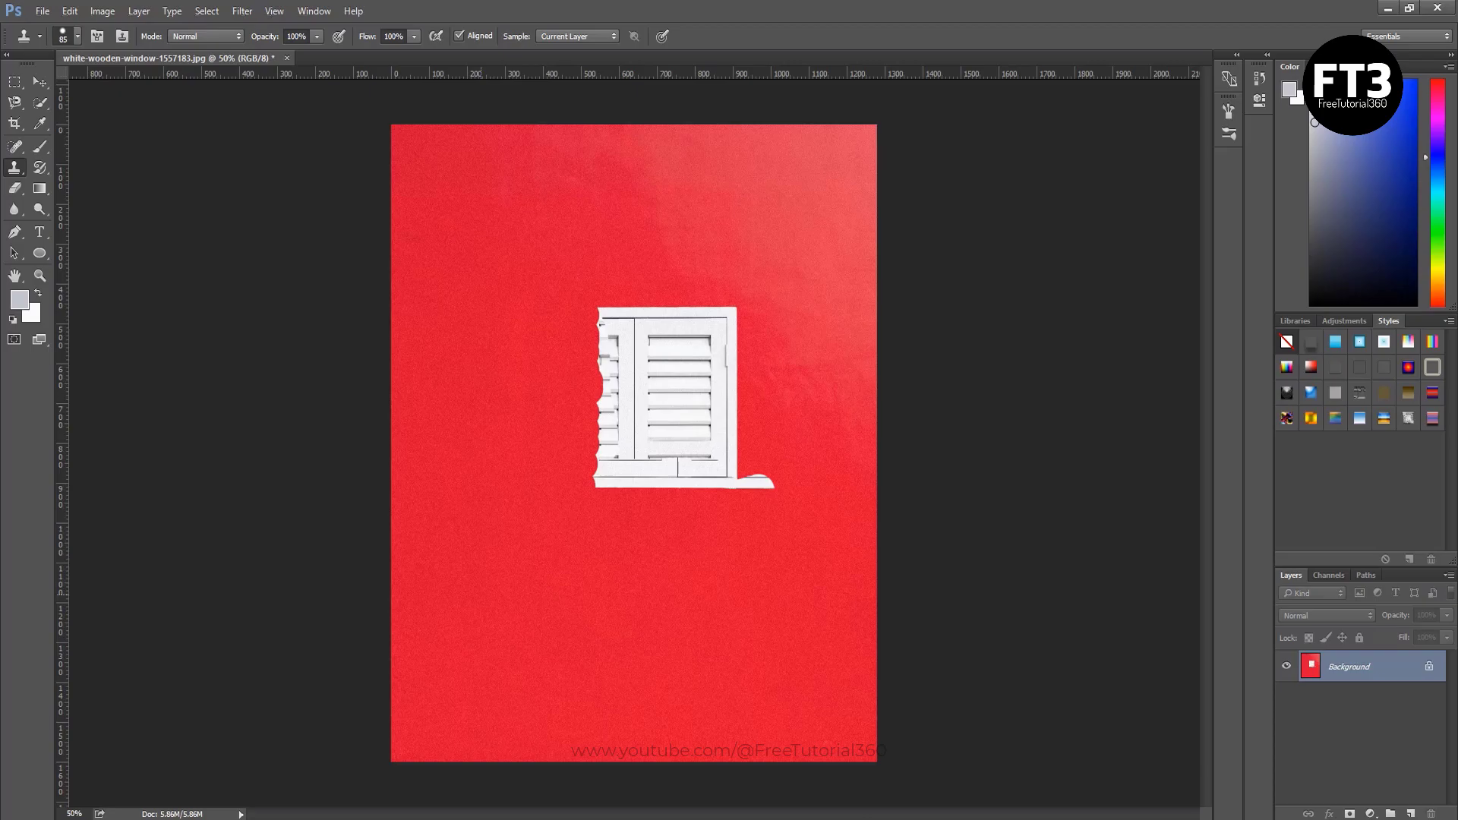
Clone red wall over the remaining window body and its leftover white fragments.
mouse_move(612, 493)
mouse_down()
mouse_move(608, 319)
mouse_move(626, 474)
mouse_move(625, 319)
mouse_move(645, 475)
mouse_up()
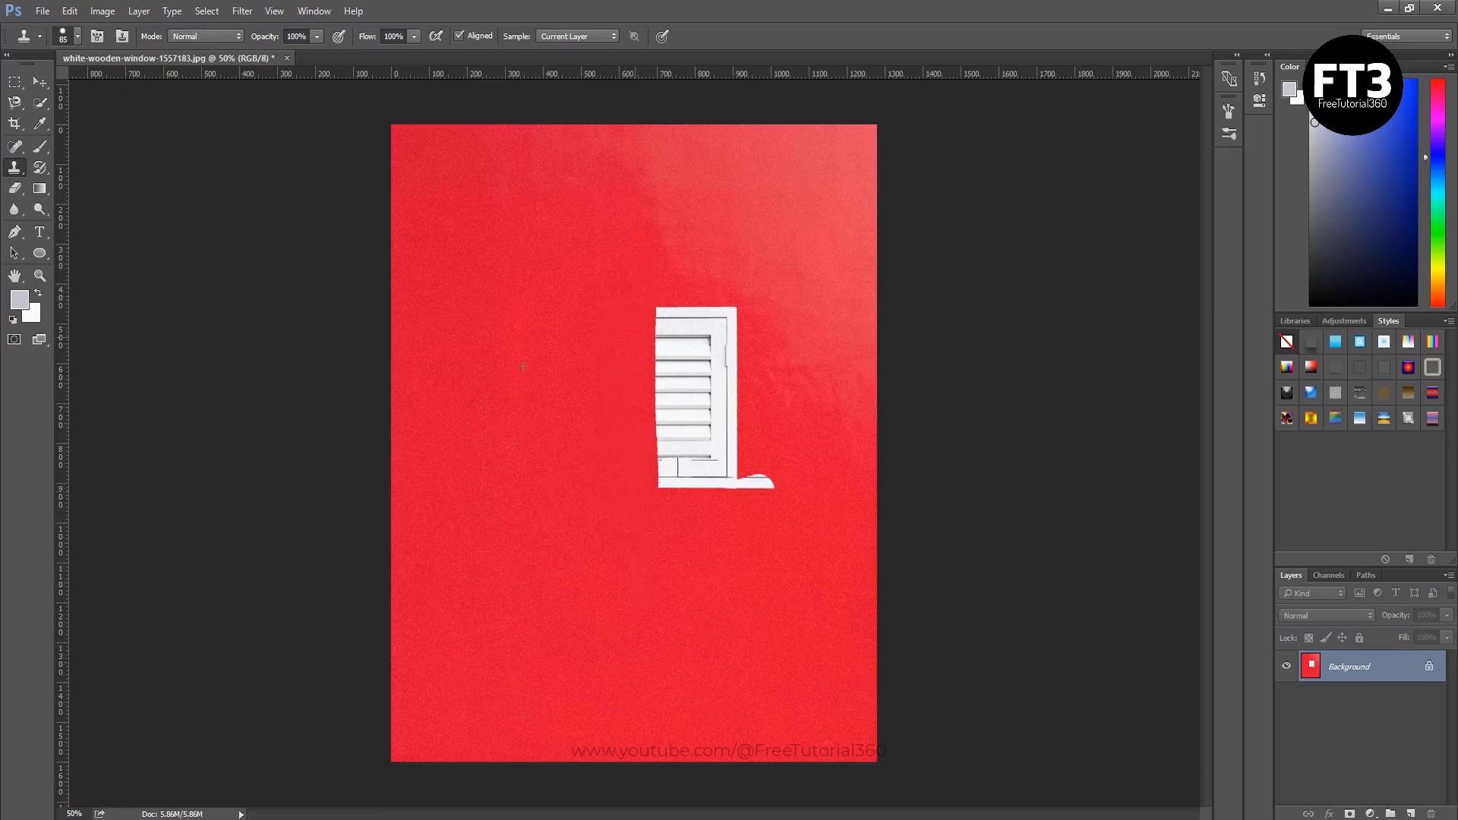
mouse_move(653, 367)
mouse_down()
mouse_move(697, 474)
mouse_move(669, 319)
mouse_move(661, 486)
mouse_move(703, 326)
mouse_move(724, 365)
mouse_move(727, 522)
mouse_move(741, 484)
mouse_move(780, 489)
mouse_move(763, 365)
mouse_up()
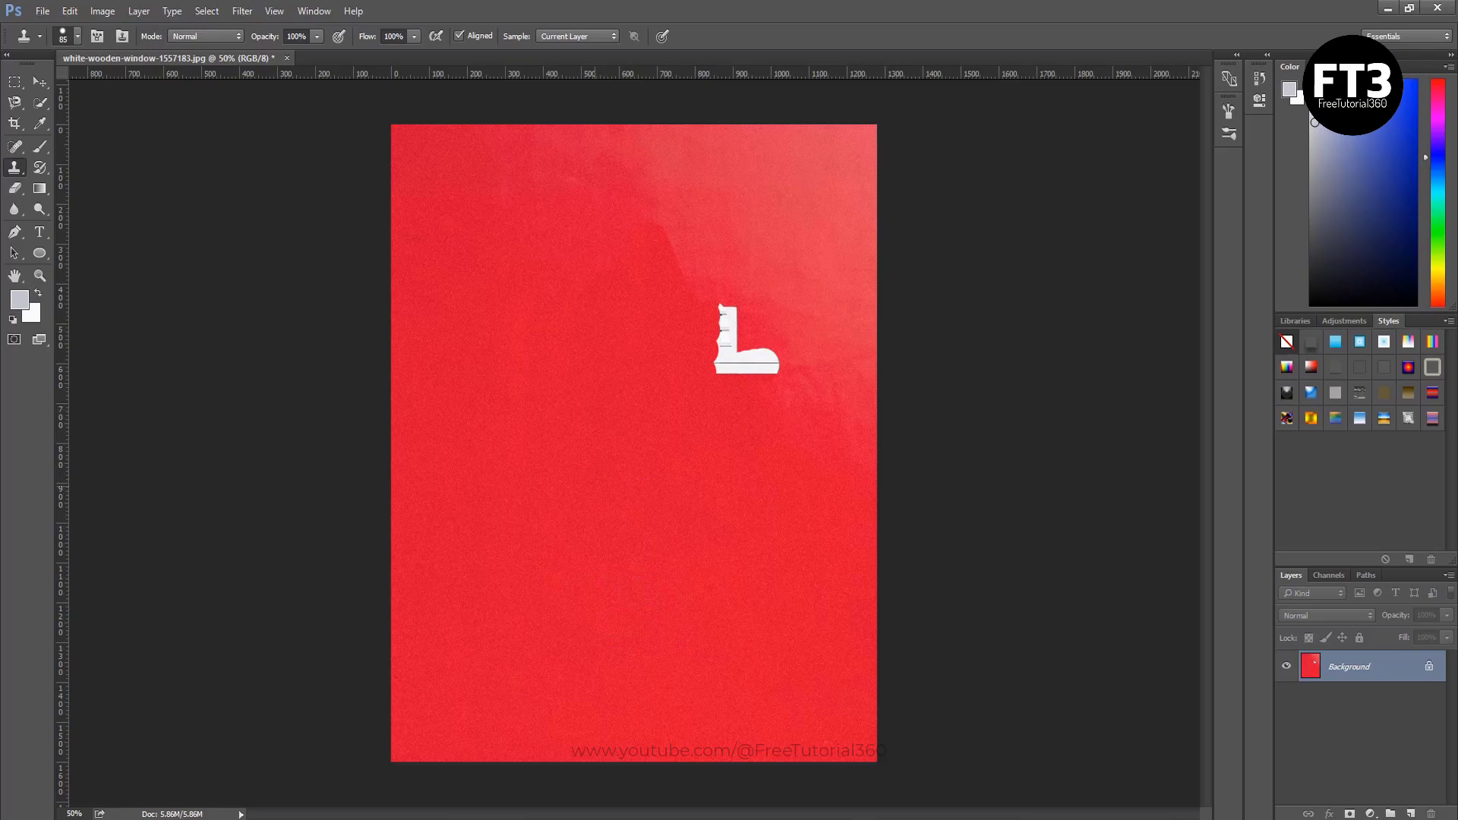
drag(746, 395, 717, 301)
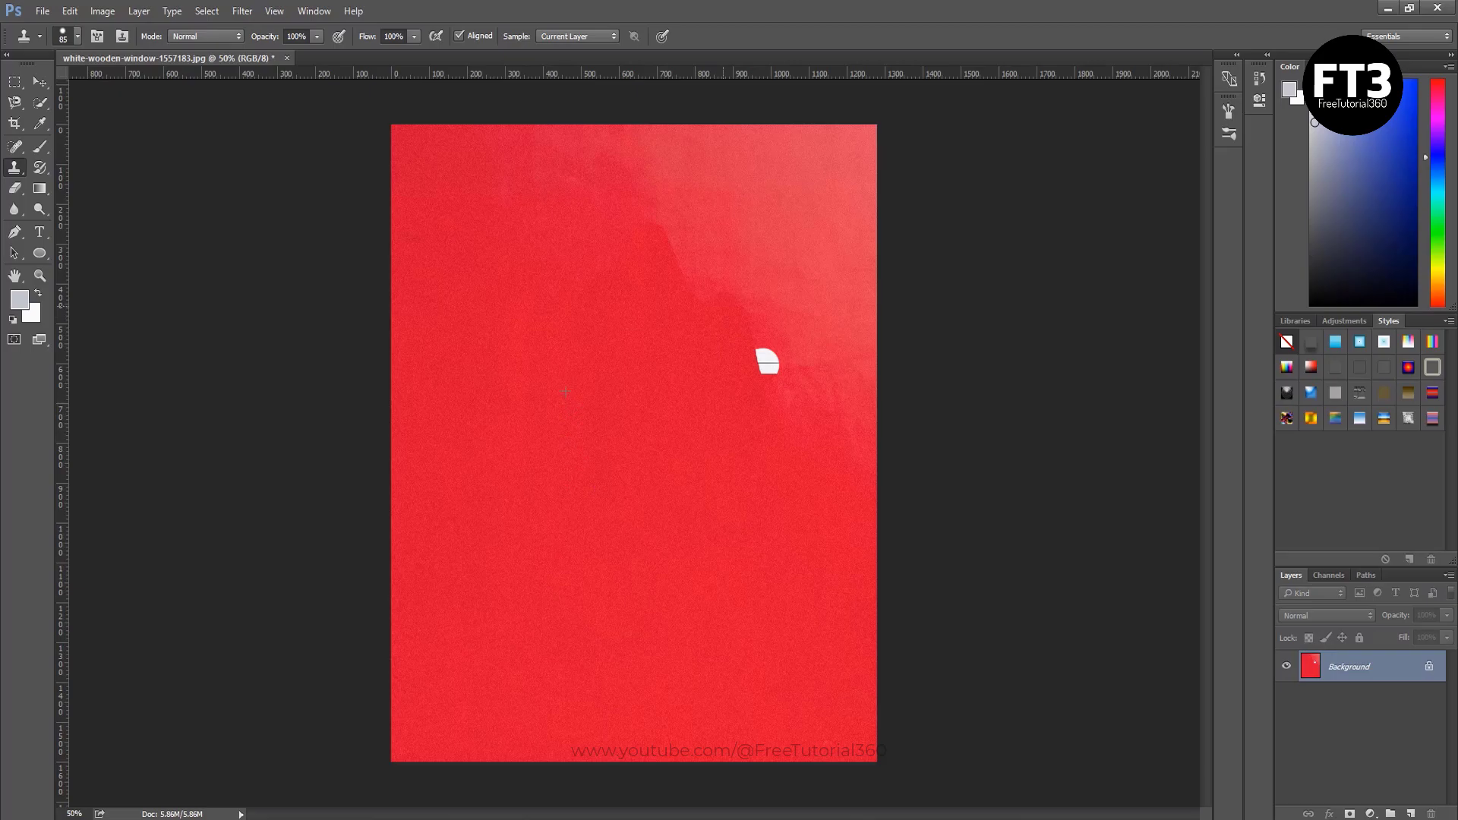
mouse_move(759, 357)
mouse_down()
mouse_move(756, 263)
mouse_move(797, 380)
mouse_move(832, 288)
mouse_move(866, 273)
mouse_up()
mouse_move(893, 500)
mouse_down()
mouse_move(844, 351)
mouse_move(874, 236)
mouse_up()
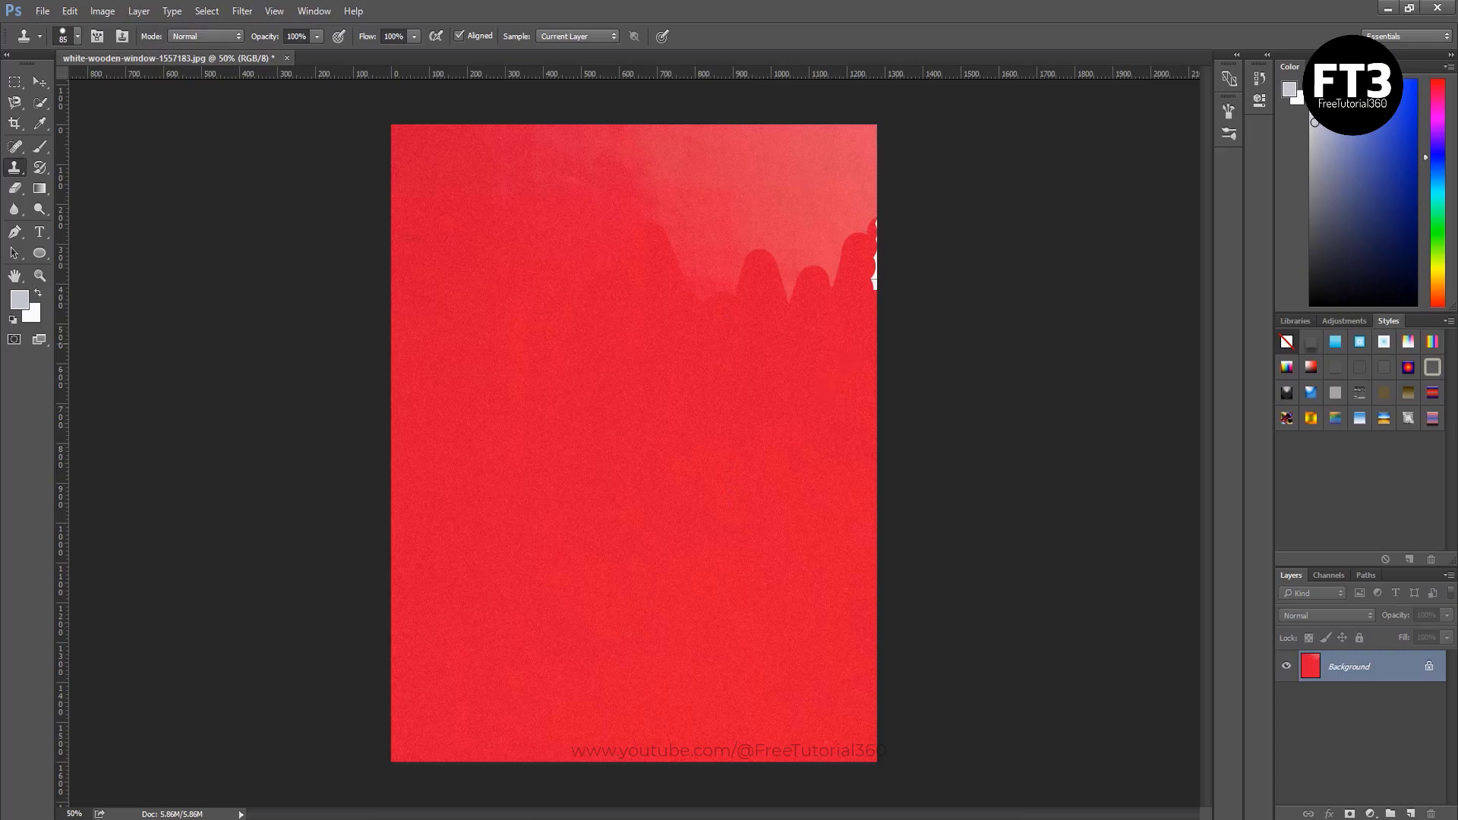
drag(866, 313, 864, 149)
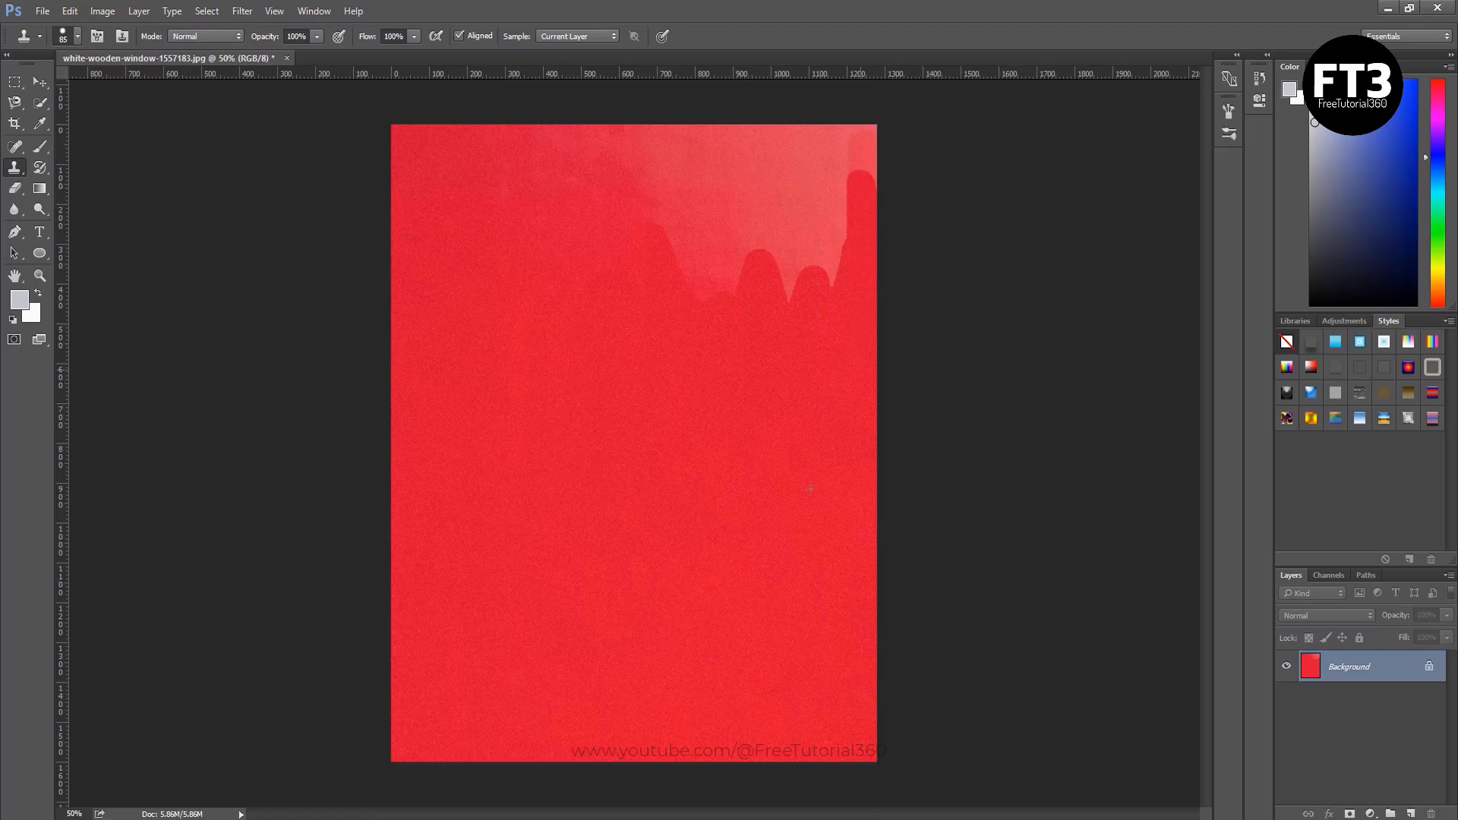
drag(821, 279, 813, 259)
Turn the light band along the top and the top-right corner red.
mouse_move(851, 327)
mouse_down()
mouse_move(790, 285)
mouse_move(726, 292)
mouse_up()
mouse_move(855, 233)
mouse_down()
mouse_move(782, 262)
mouse_move(672, 268)
mouse_move(814, 205)
mouse_move(530, 233)
mouse_up()
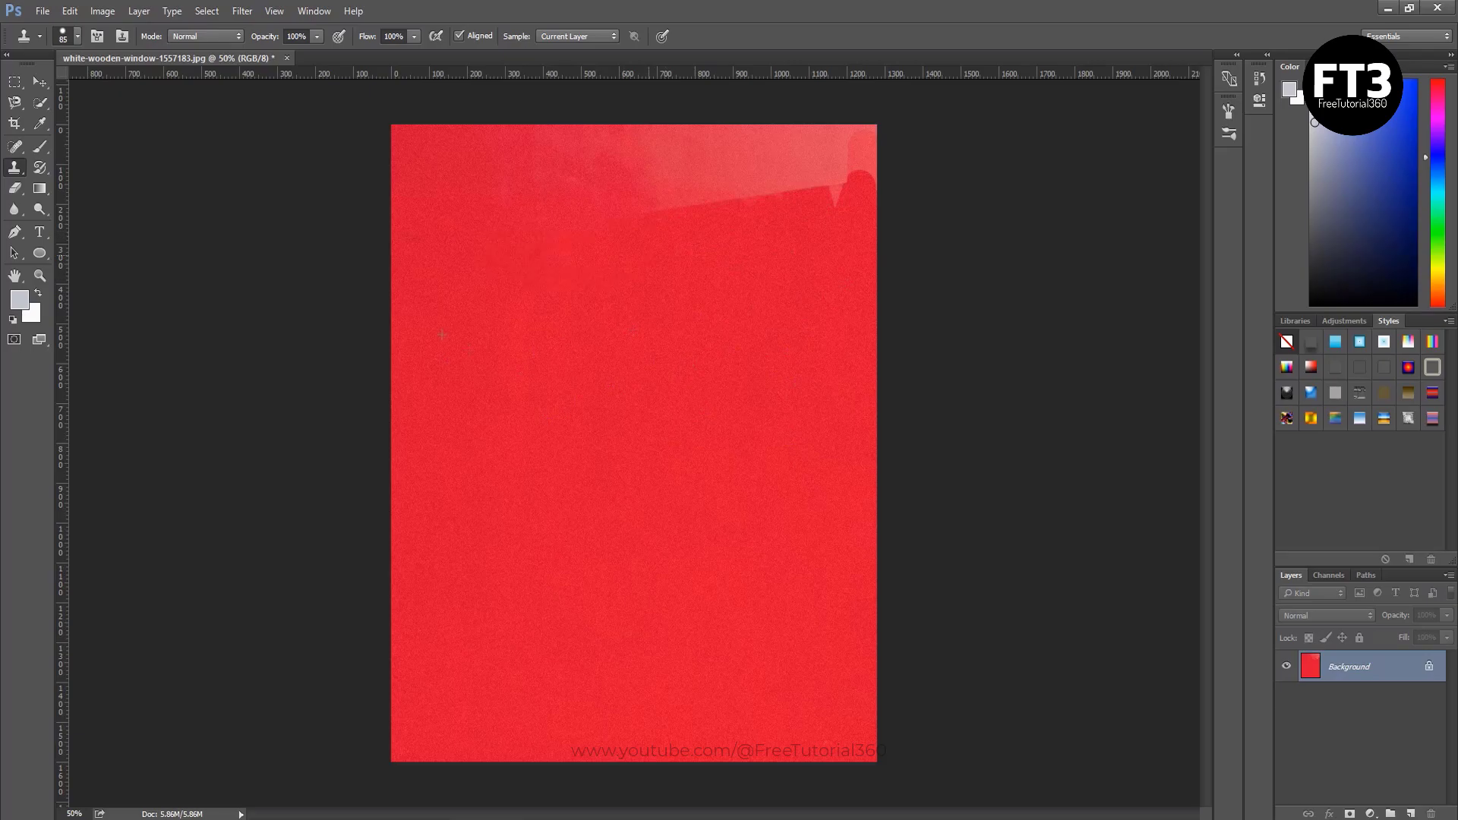
drag(648, 256, 704, 204)
drag(613, 196, 494, 199)
mouse_move(447, 164)
mouse_down()
mouse_move(855, 138)
mouse_move(634, 148)
mouse_move(781, 126)
mouse_up()
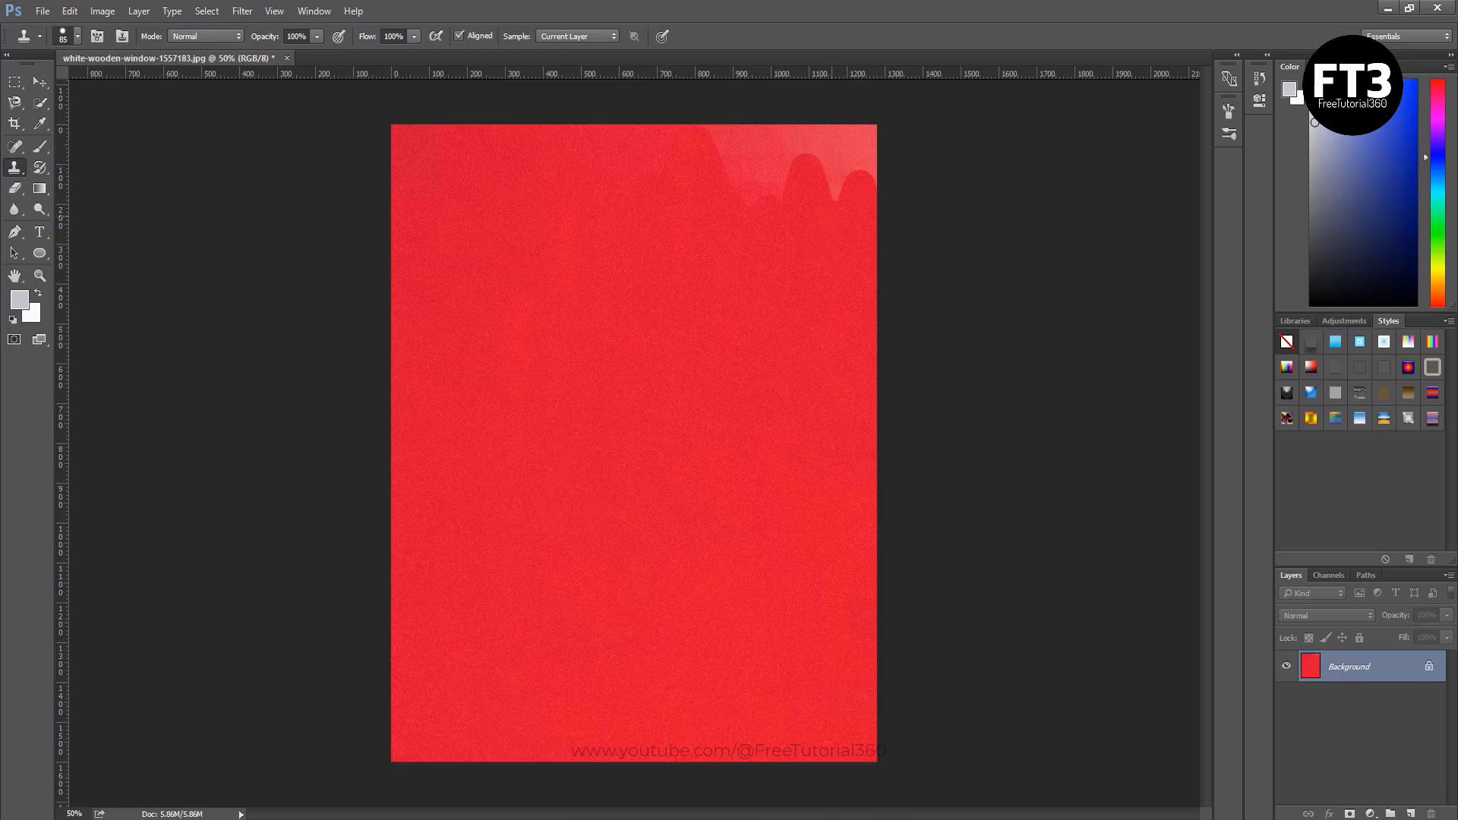
mouse_move(835, 195)
mouse_down()
mouse_move(834, 141)
mouse_move(859, 148)
mouse_up()
Clone red wall over the last light patch at the top right.
mouse_move(874, 209)
mouse_down()
mouse_move(789, 191)
mouse_move(770, 163)
mouse_move(750, 179)
mouse_move(722, 160)
mouse_move(760, 133)
mouse_move(738, 125)
mouse_up()
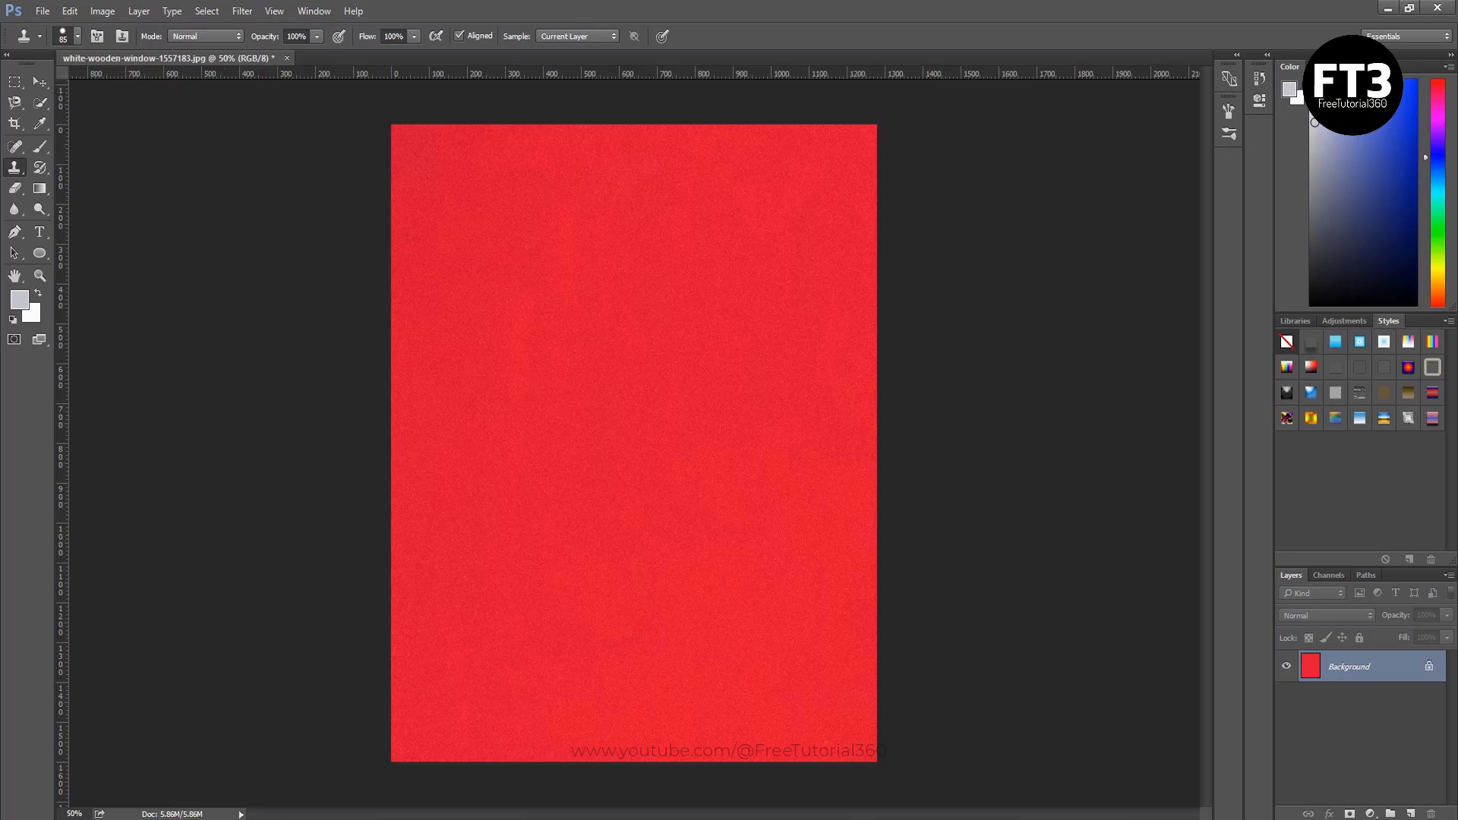
Close the window photo without saving and return to the Graphic lecture 1 folder.
click(286, 58)
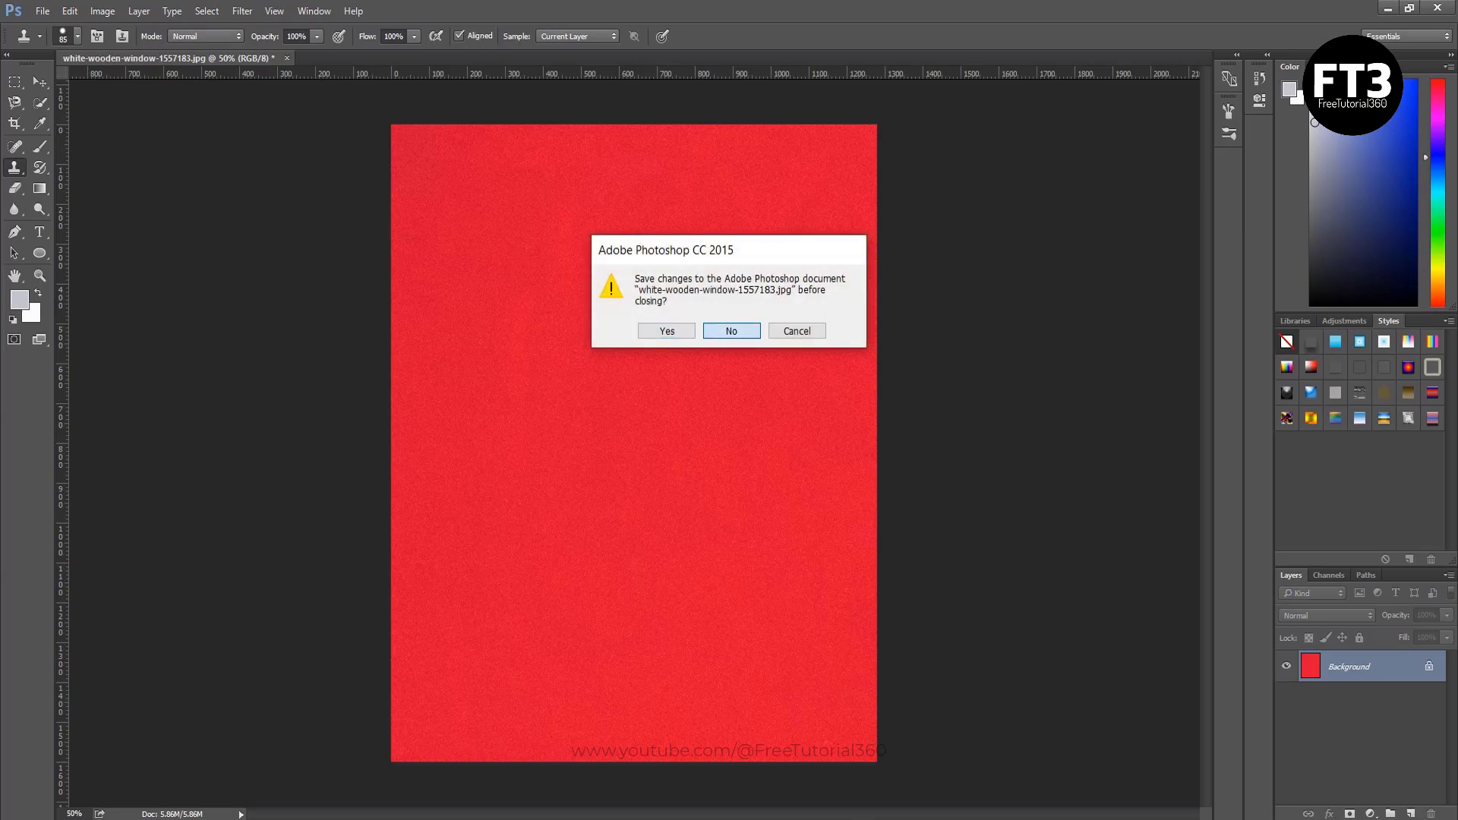
click(732, 331)
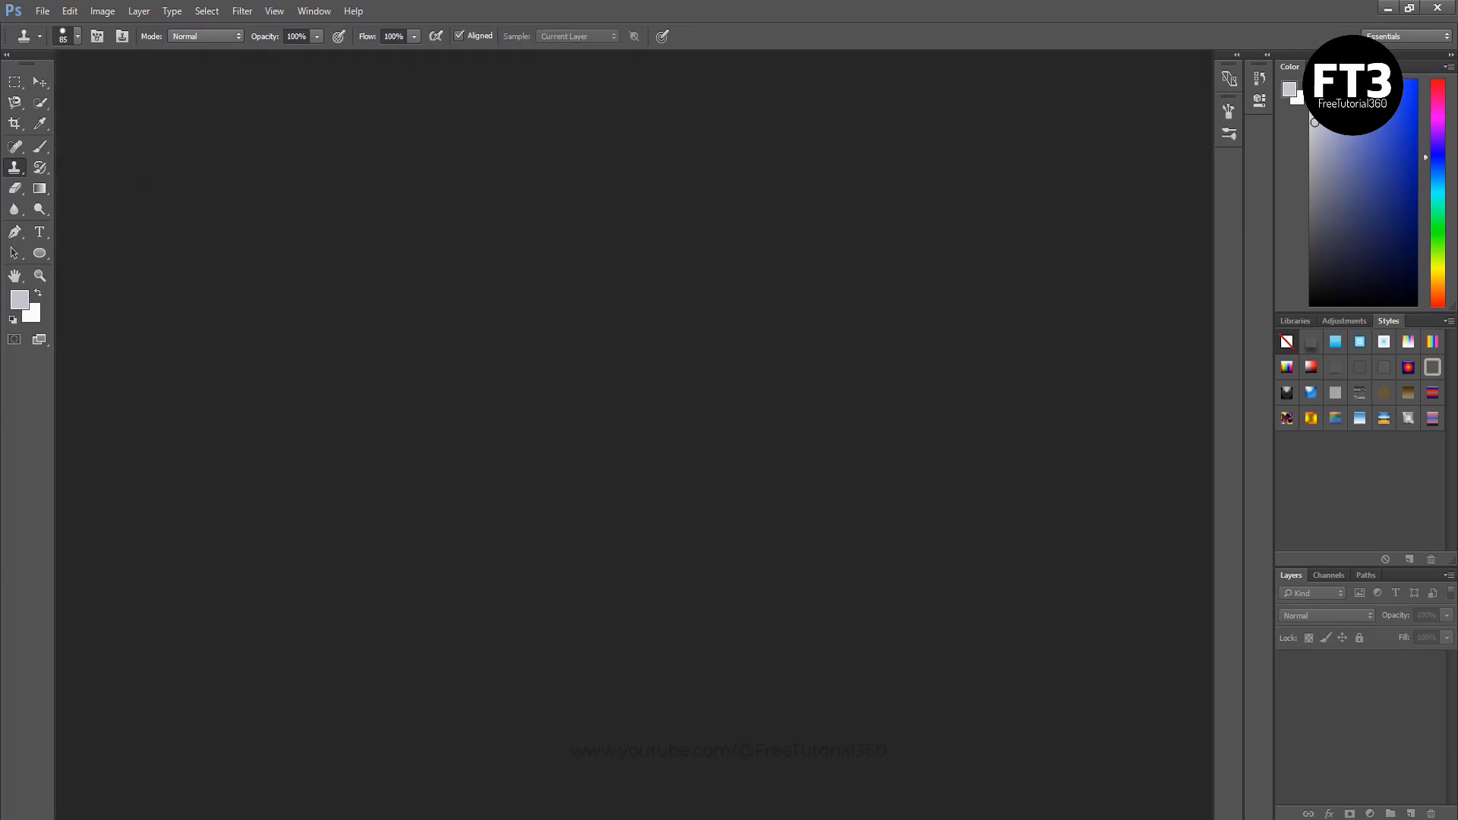
key(alt+Tab)
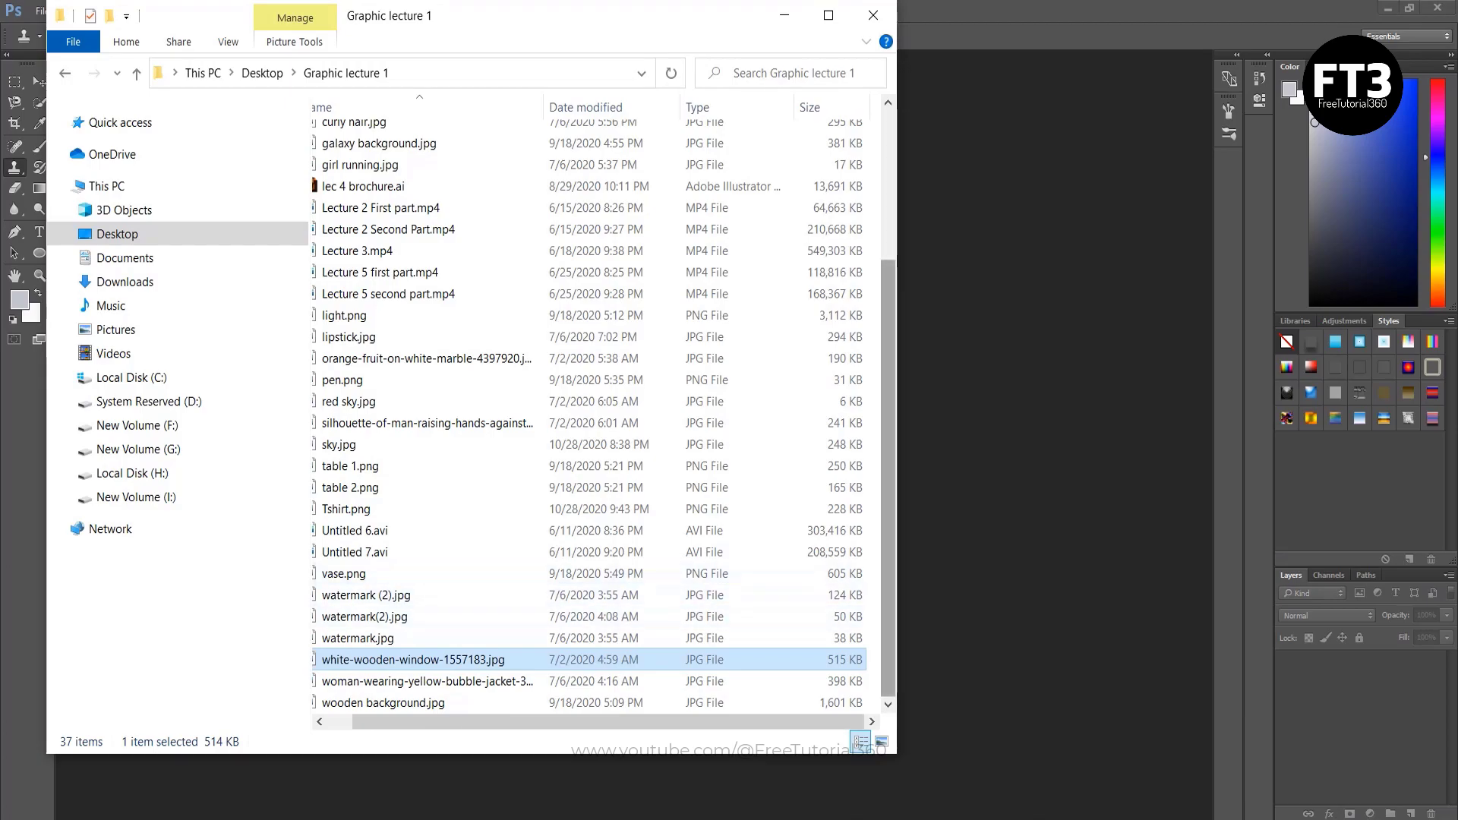
Drag girl running.jpg and adorable-adventure-autumn-colours-barefoot-573273.jpg from Graphic lecture 1 into Photoshop.
scroll(588, 417, up, 2)
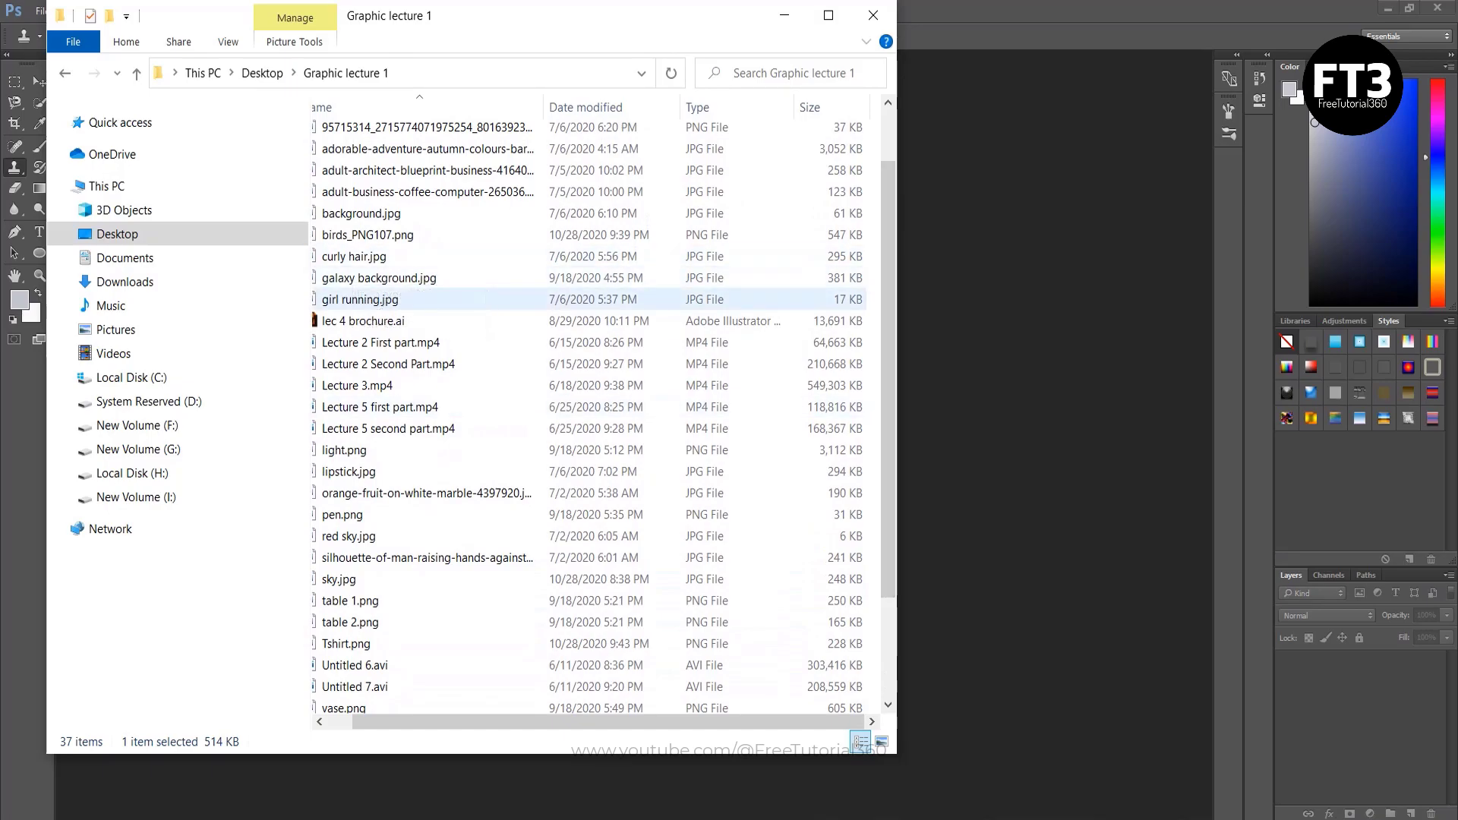
drag(360, 300, 986, 291)
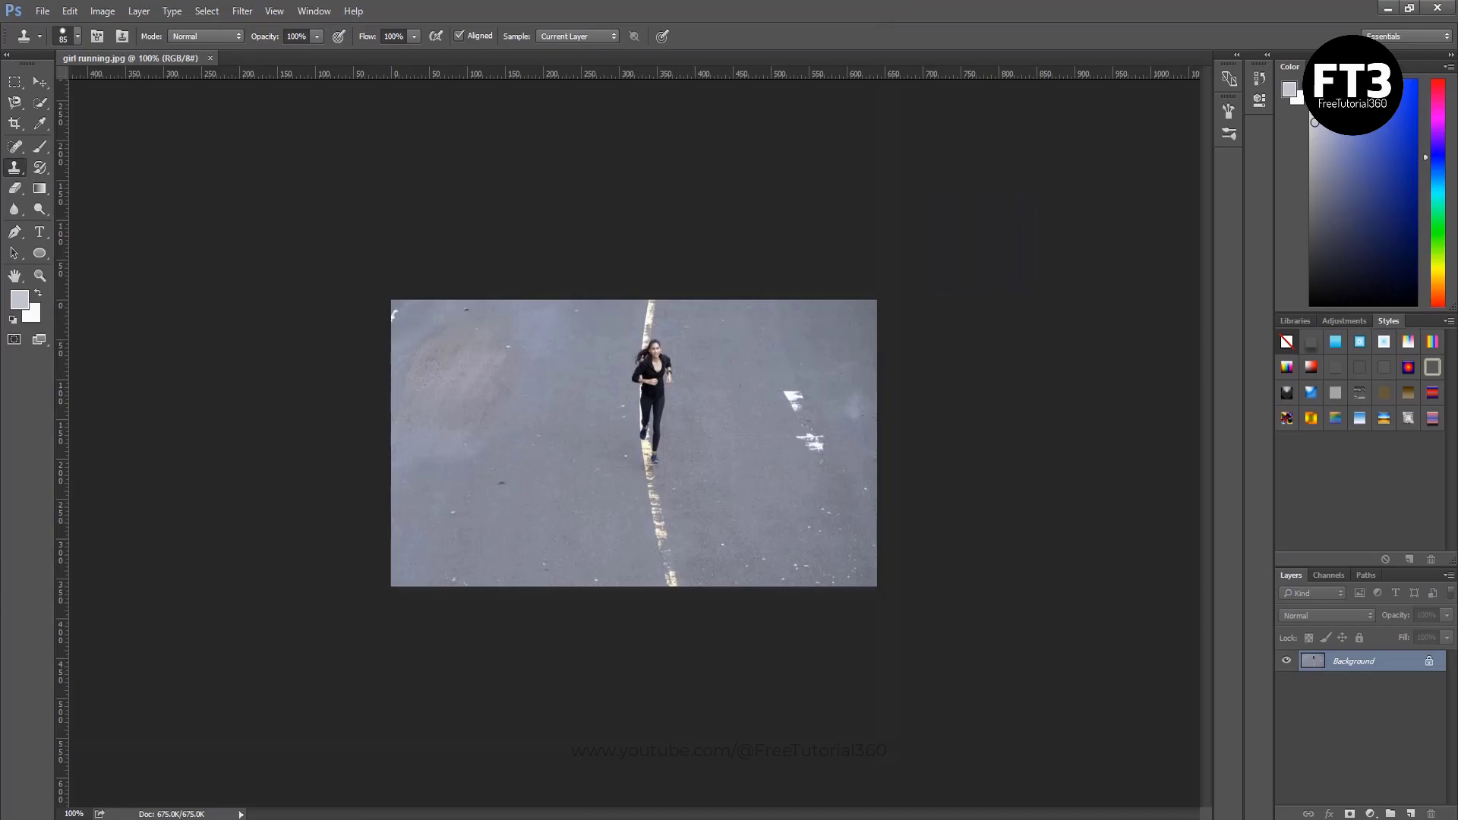
key(alt+Tab)
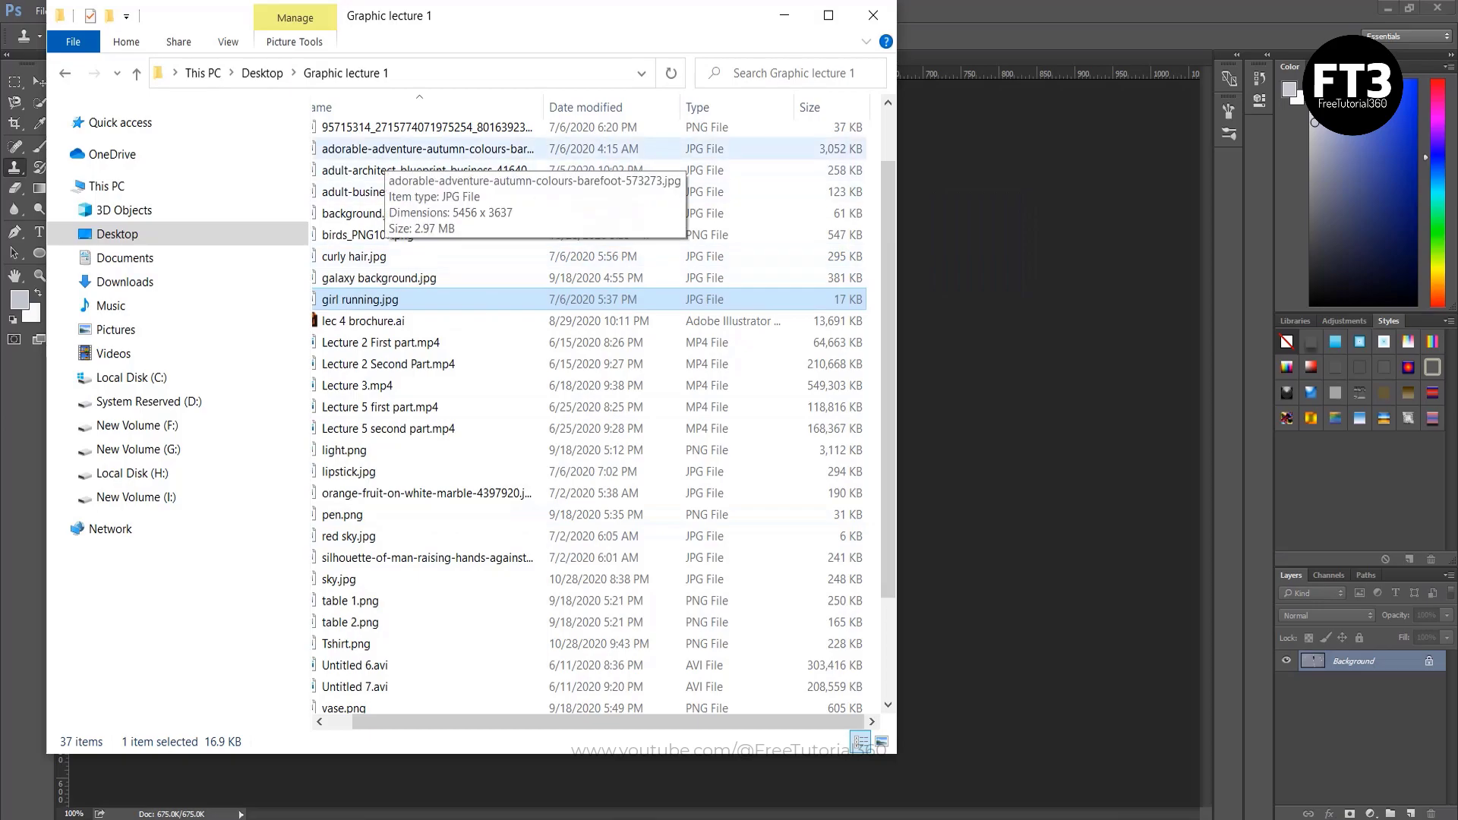
drag(386, 152, 1093, 78)
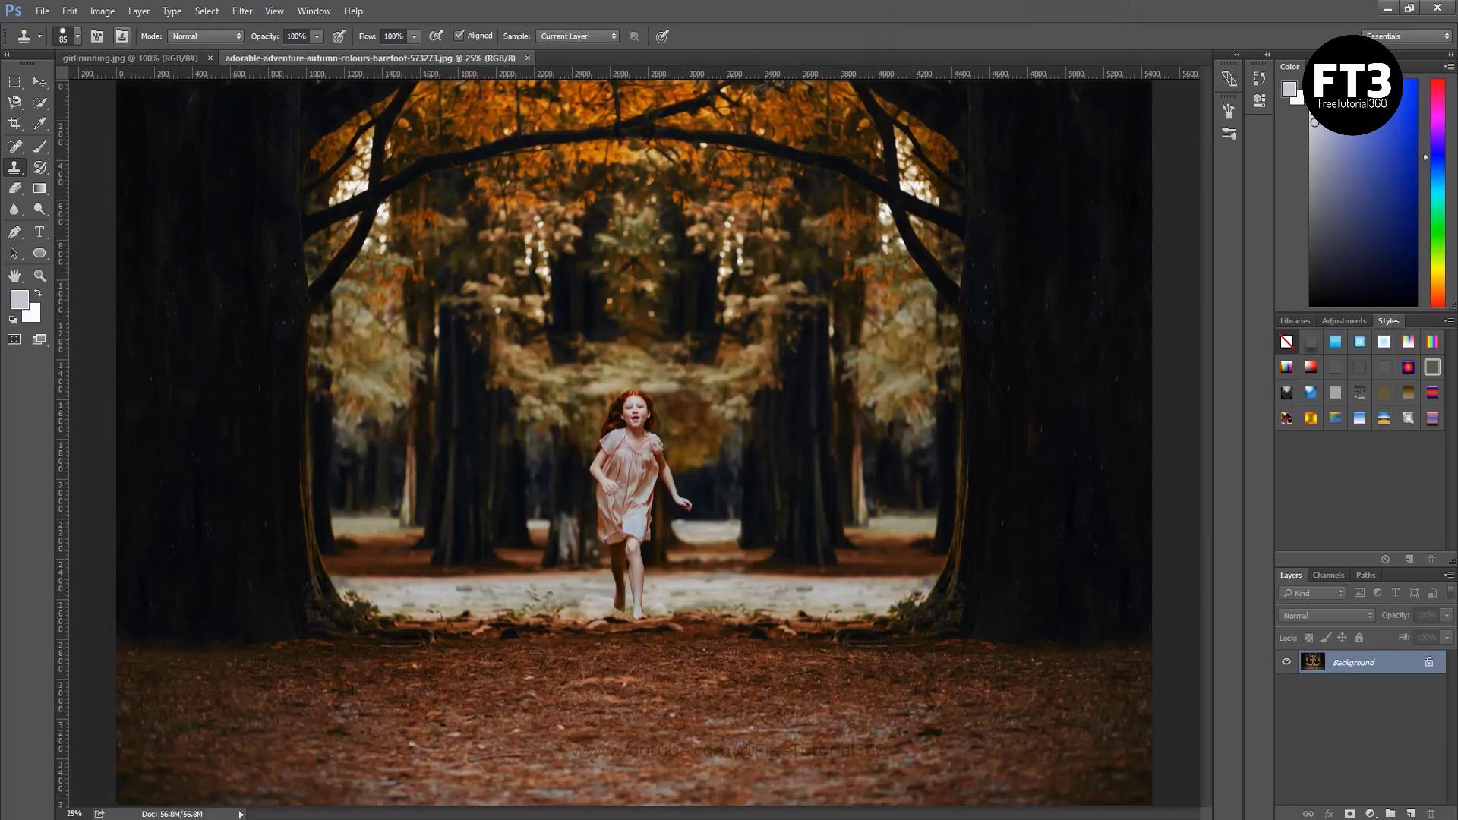
Flip between the autumn forest and running-woman tabs, ending on girl running.jpg.
click(197, 58)
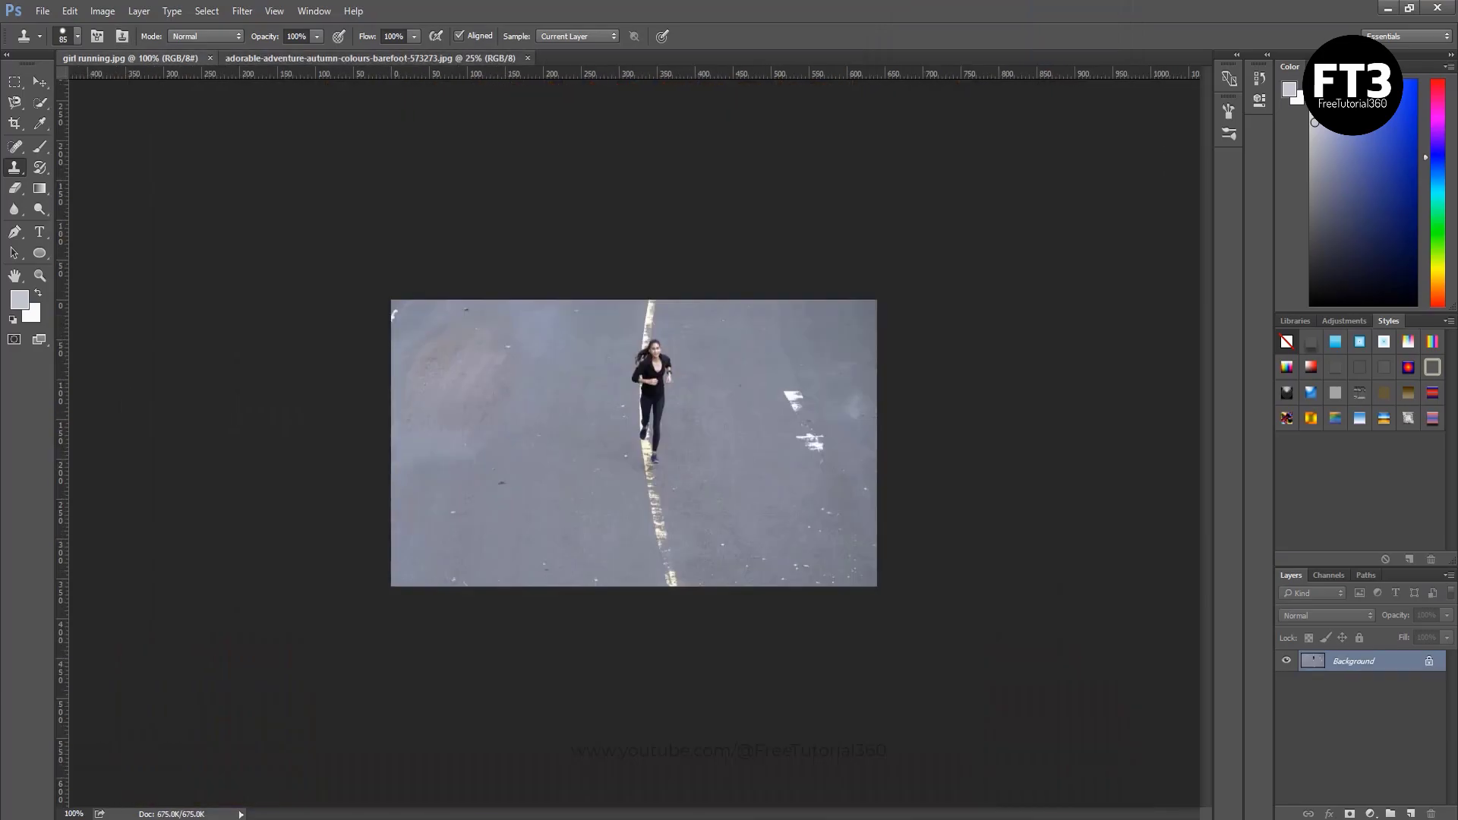
click(304, 58)
click(175, 58)
key(ctrl+Tab)
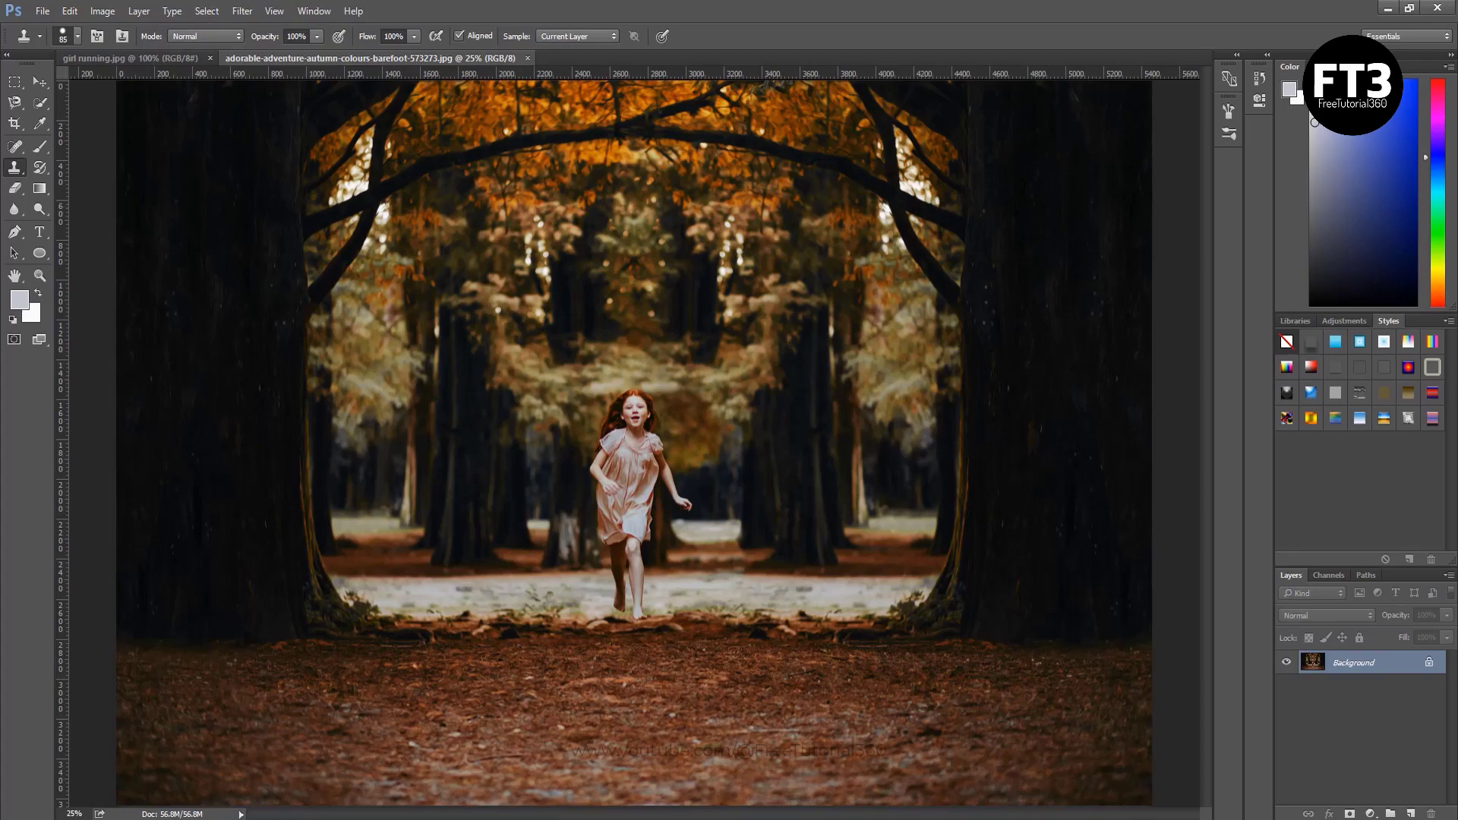
click(129, 58)
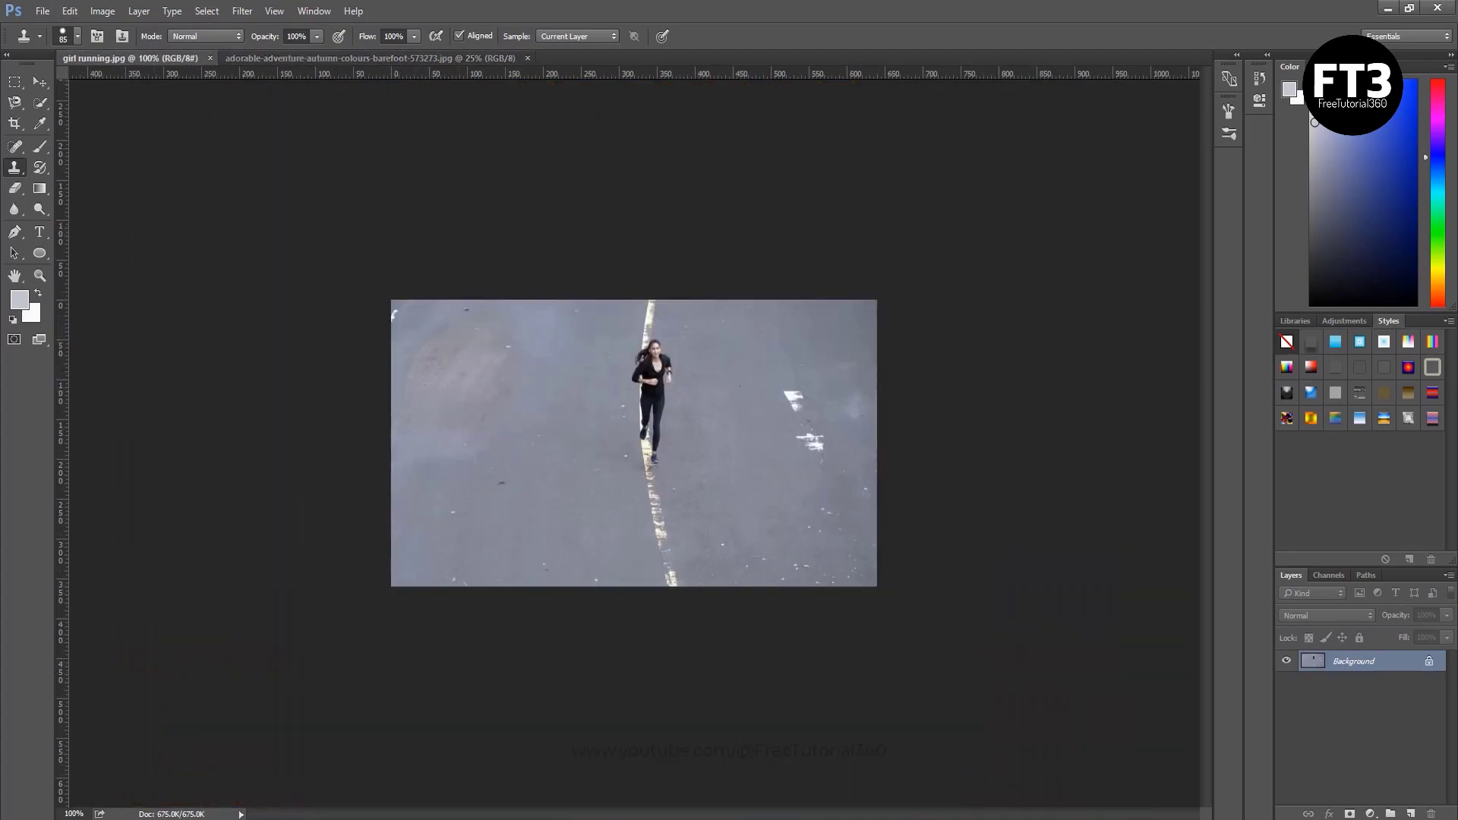
Shrink the clone brush to 21 px and bring the Graphic lecture 1 folder forward.
click(77, 36)
click(98, 86)
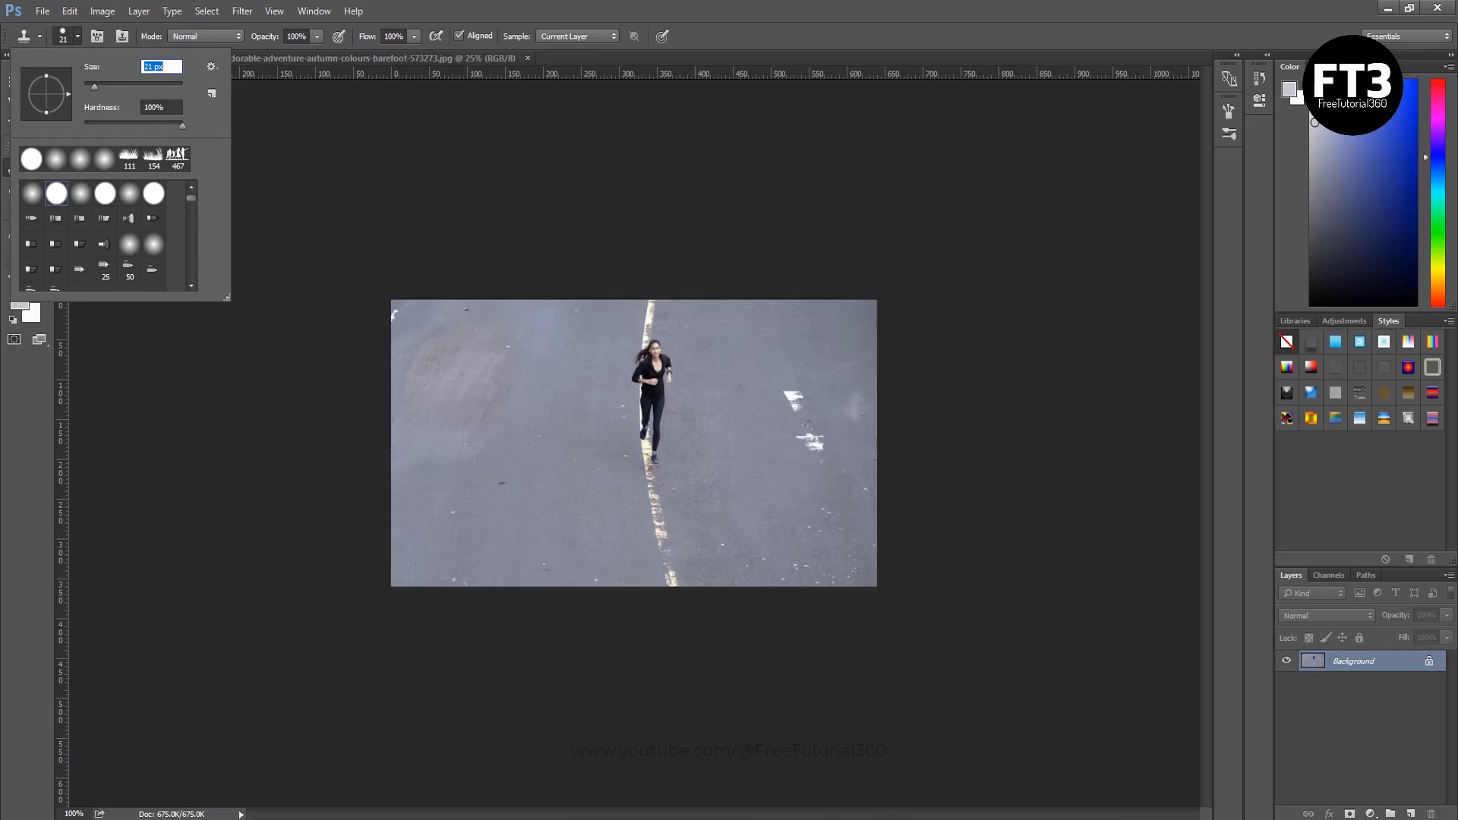
key(alt+Tab)
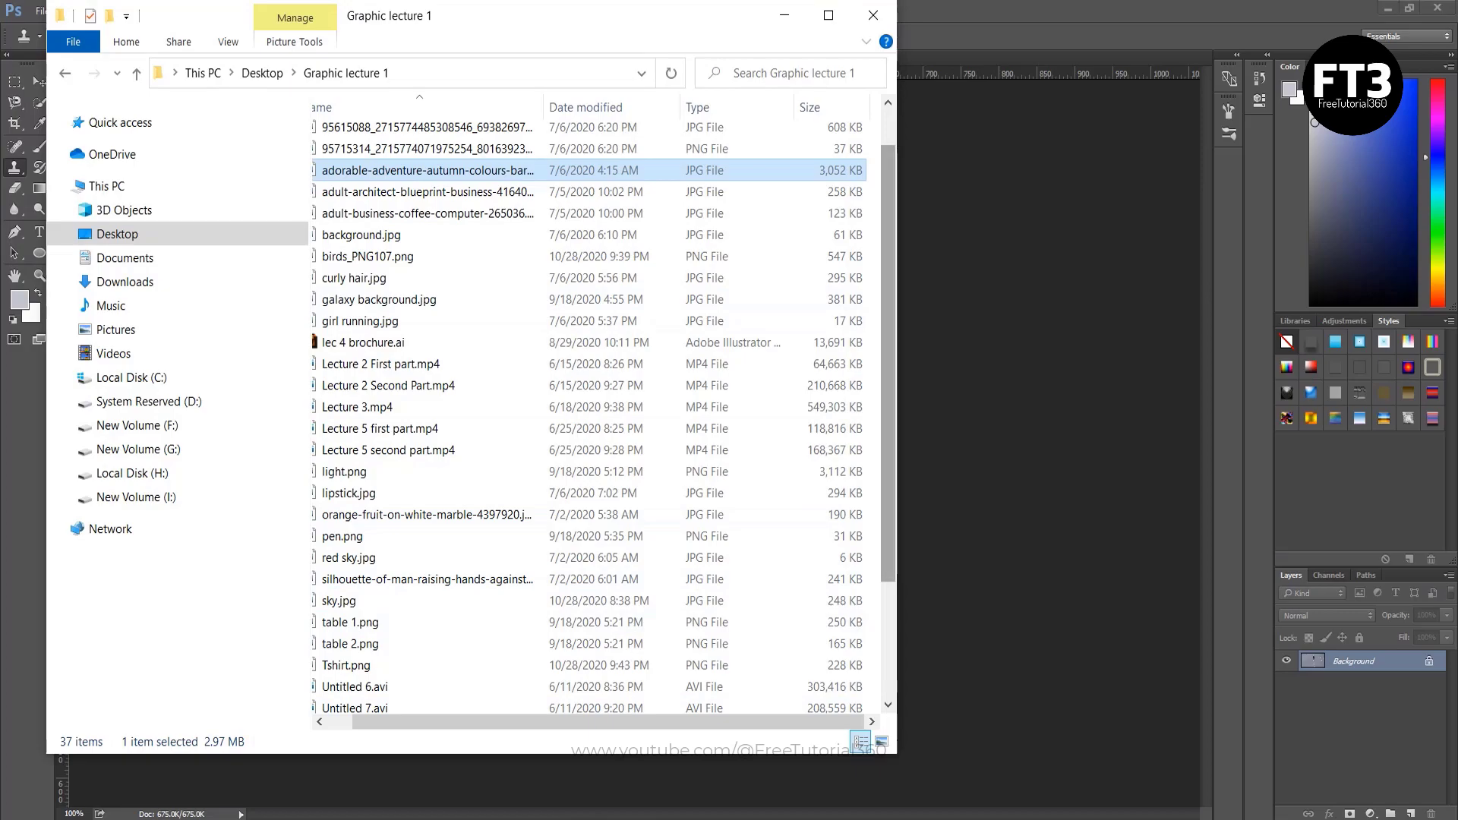
Open watermark(2).jpg as a new document and zoom the mountain photo to 200%.
scroll(532, 456, down, 3)
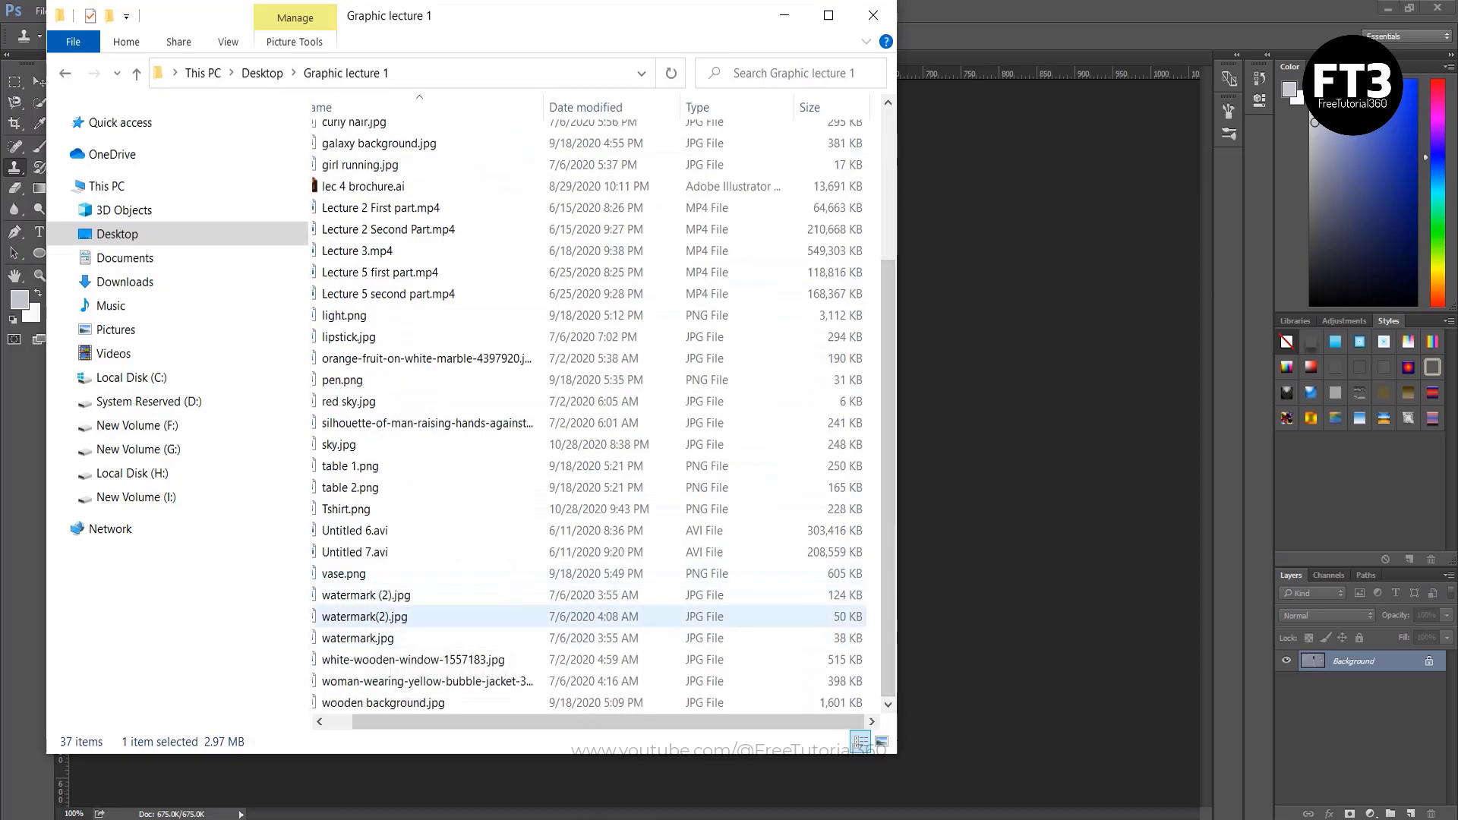
drag(365, 617, 960, 53)
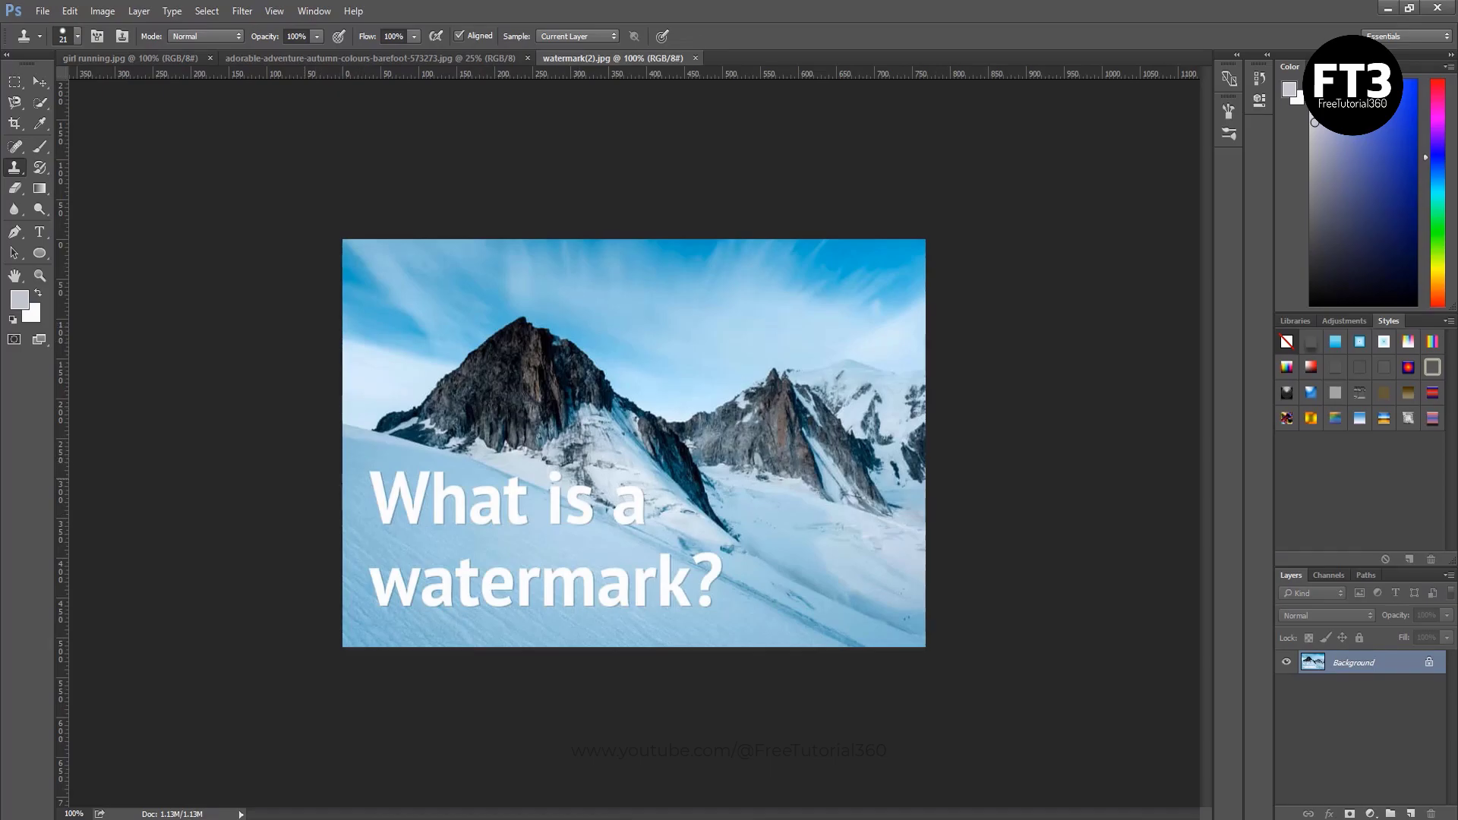
click(40, 275)
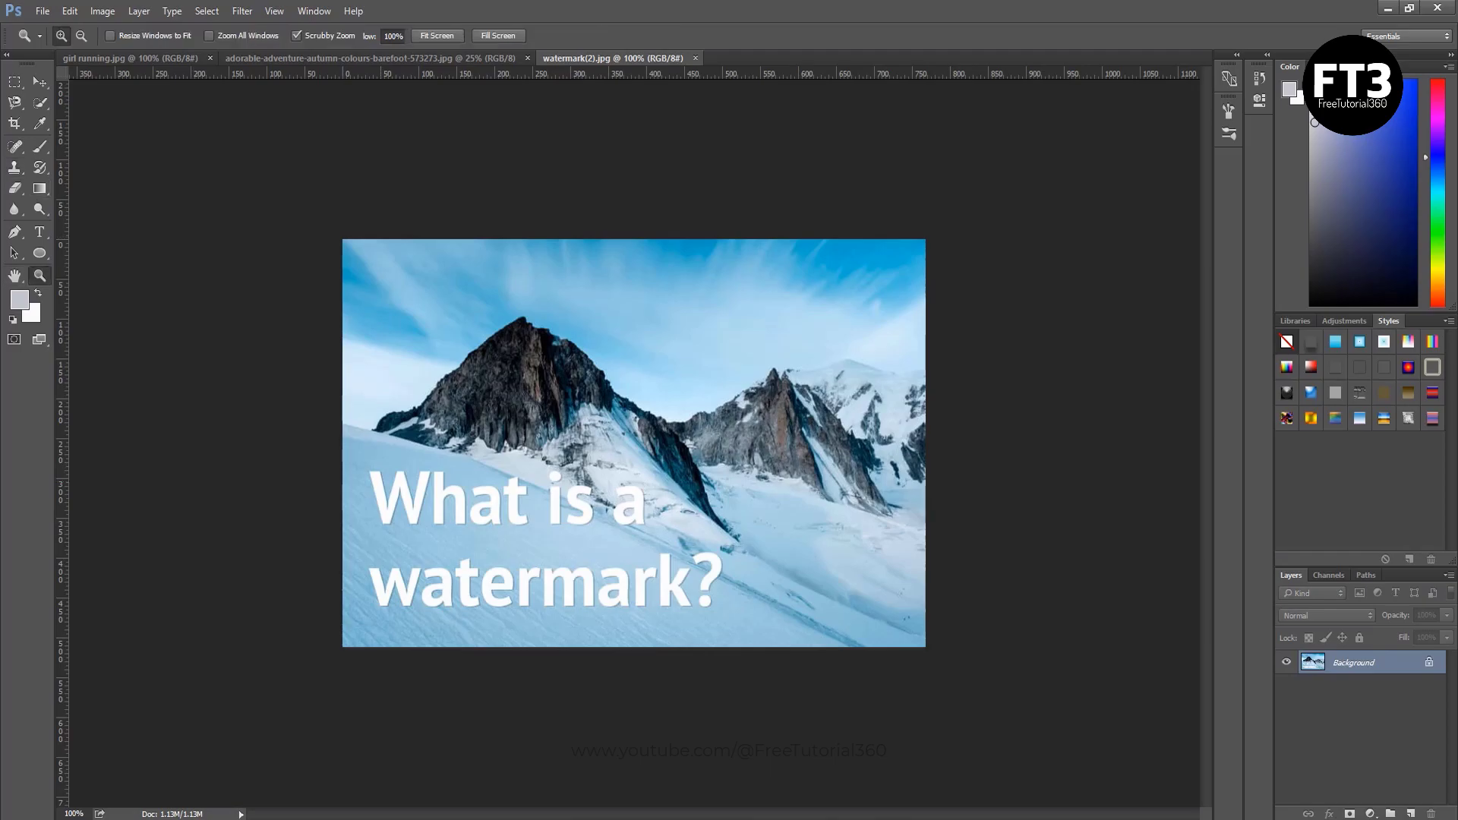
click(461, 496)
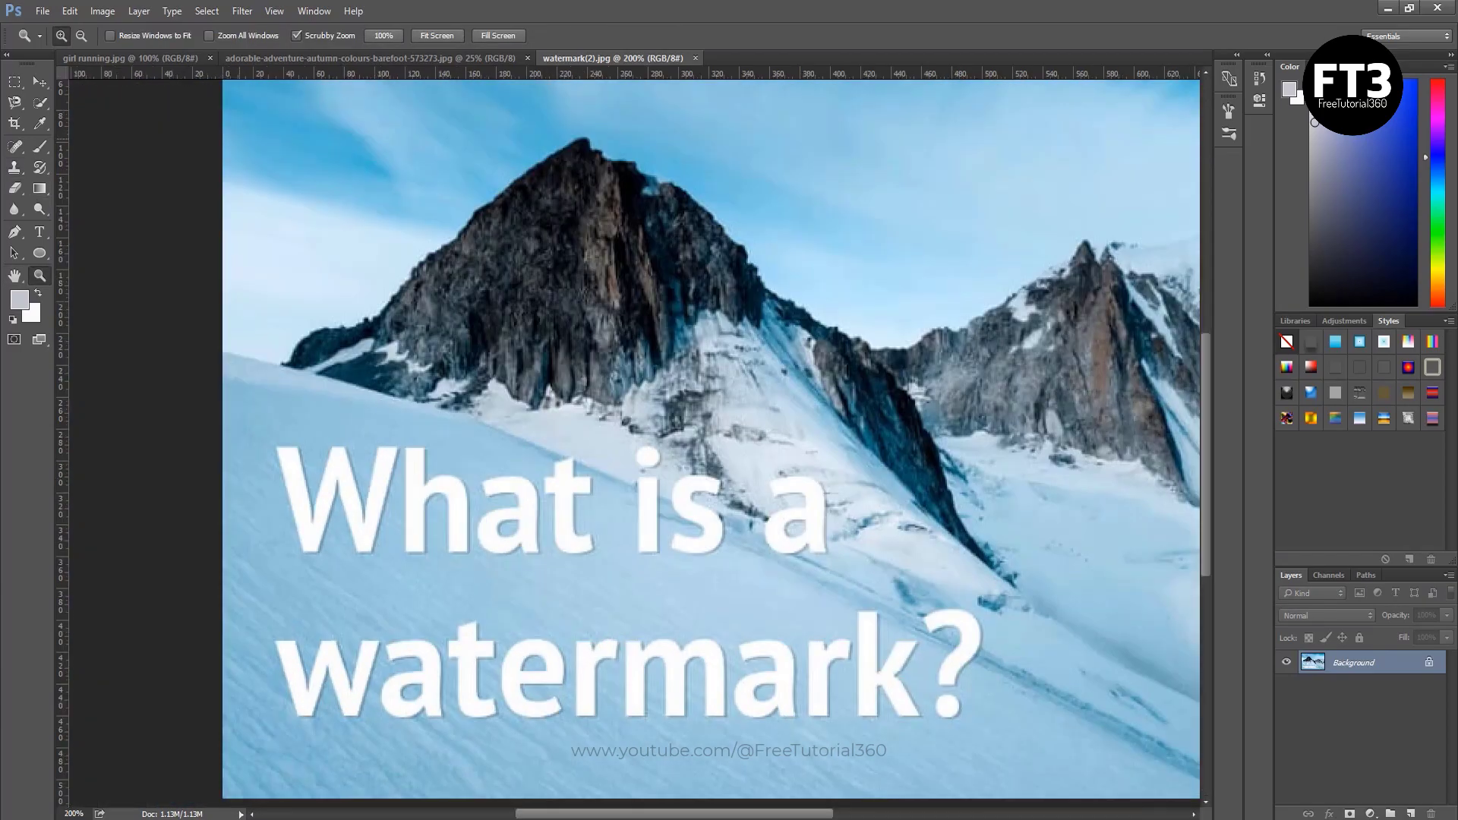
key(v)
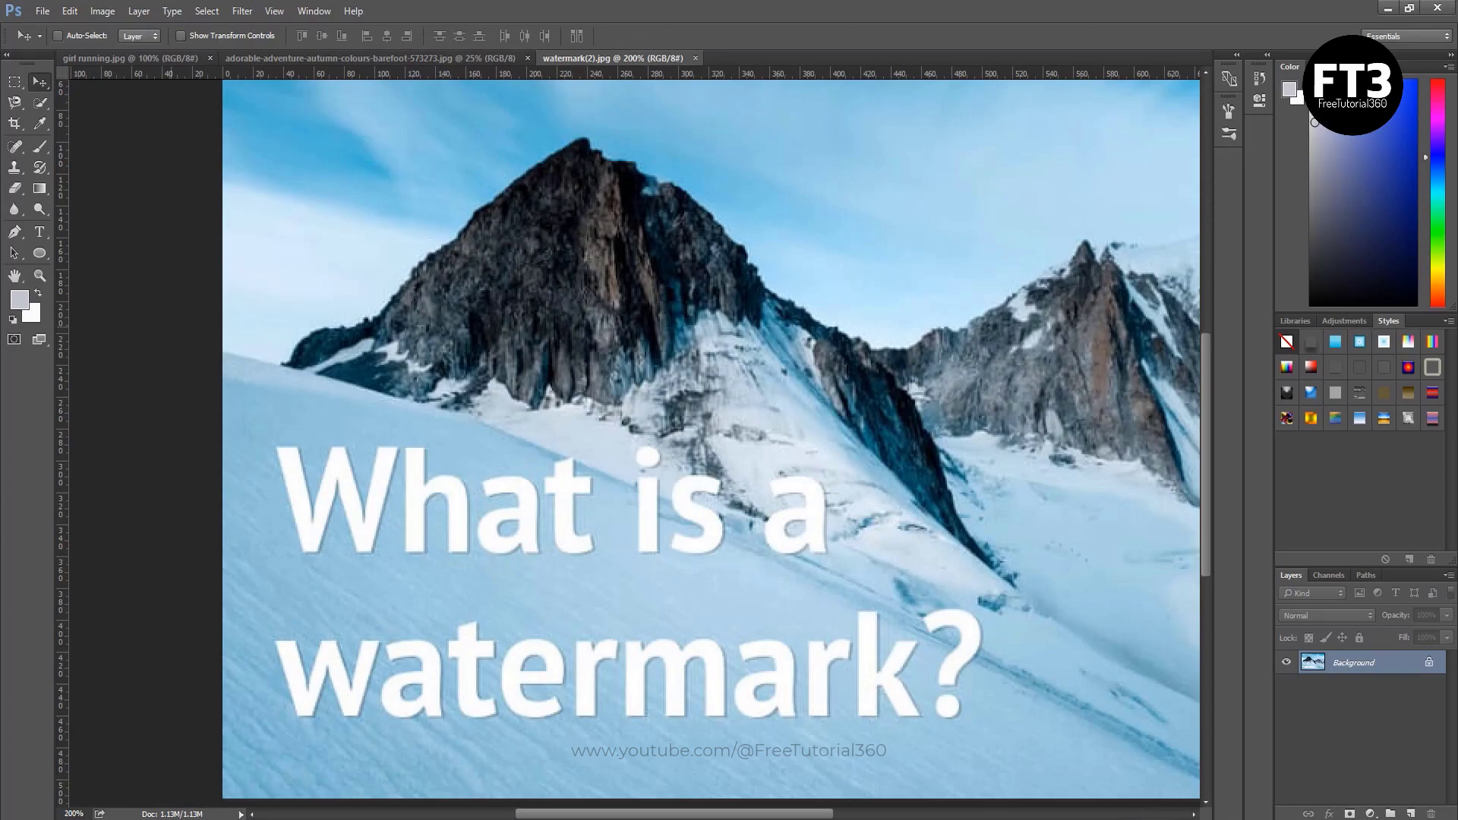
Select every letter of 'What is a' with the Magic Wand, Shift-adding each one.
click(39, 103)
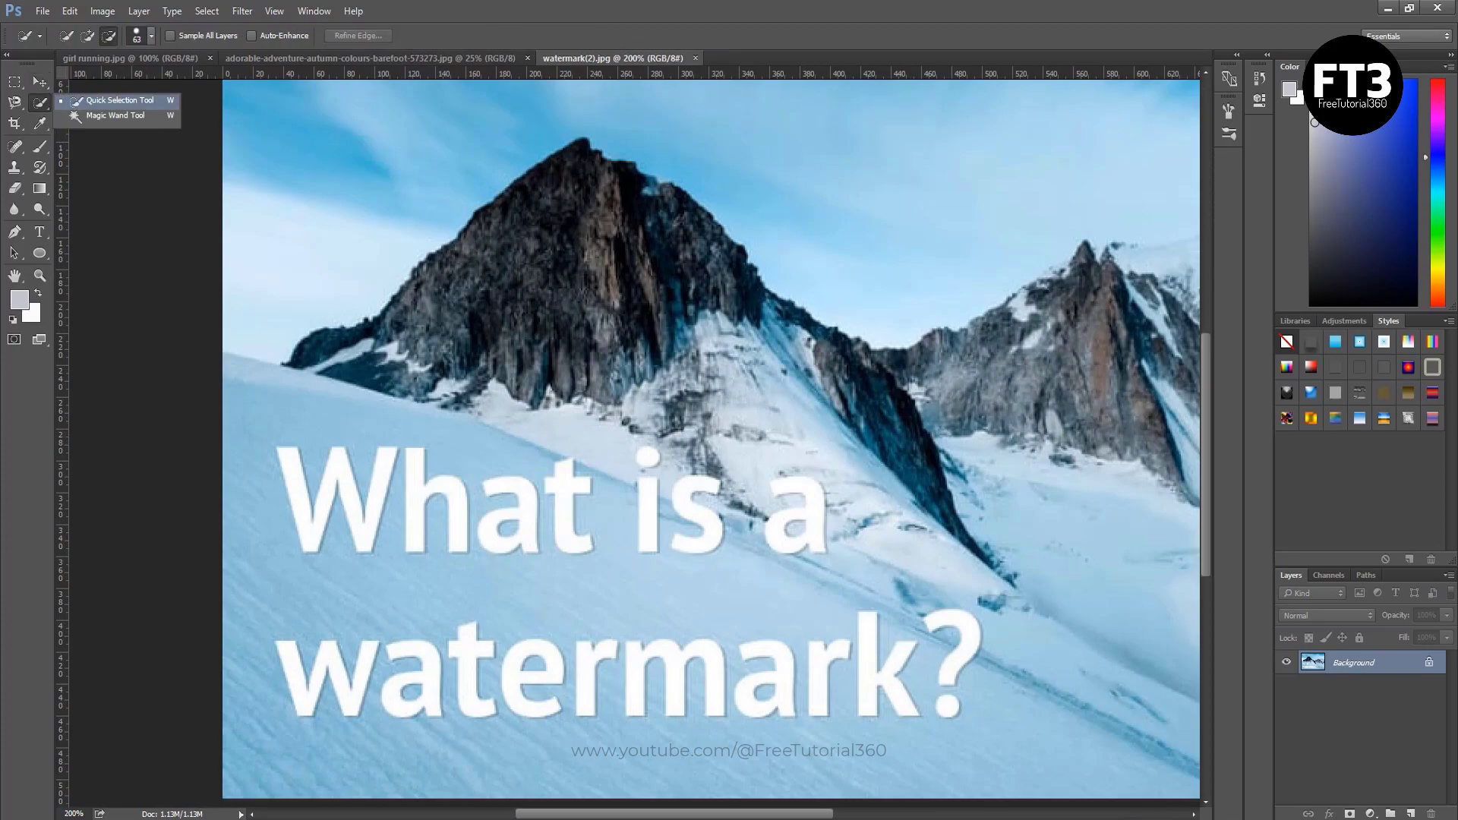
click(115, 115)
click(342, 475)
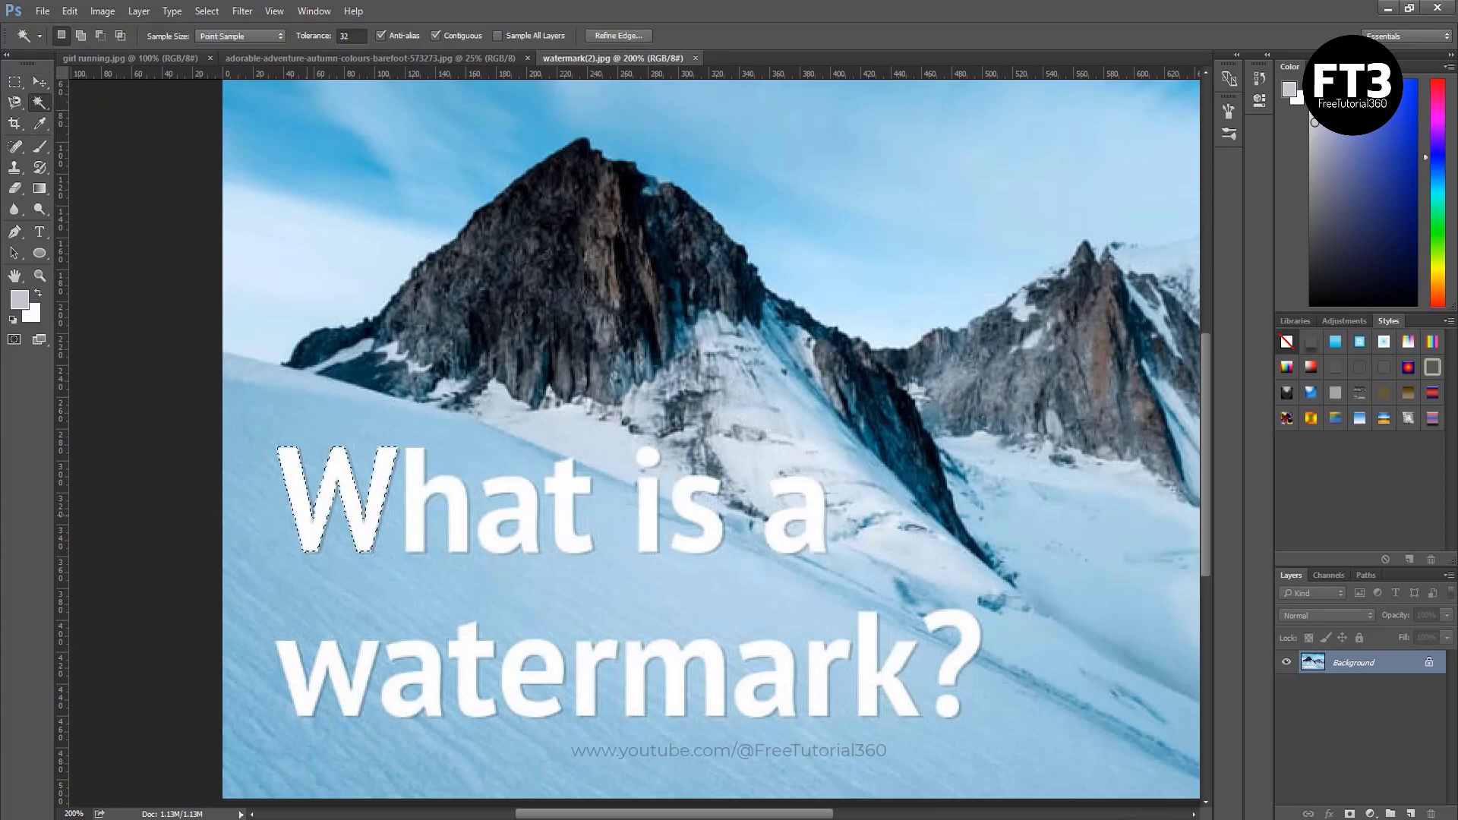
key(shift)
shift+click(415, 501)
shift+click(527, 505)
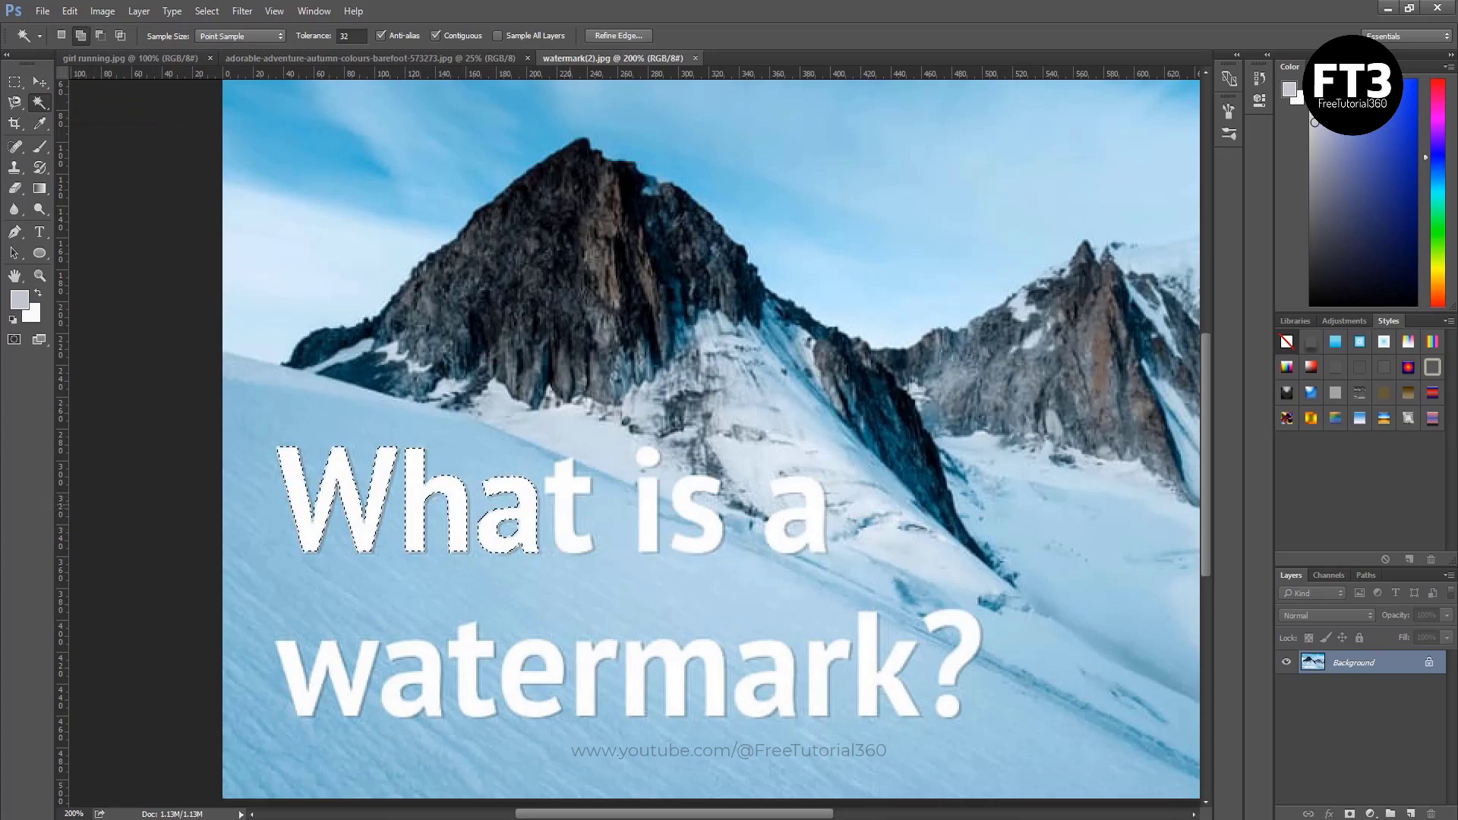
shift+click(569, 505)
shift+click(648, 507)
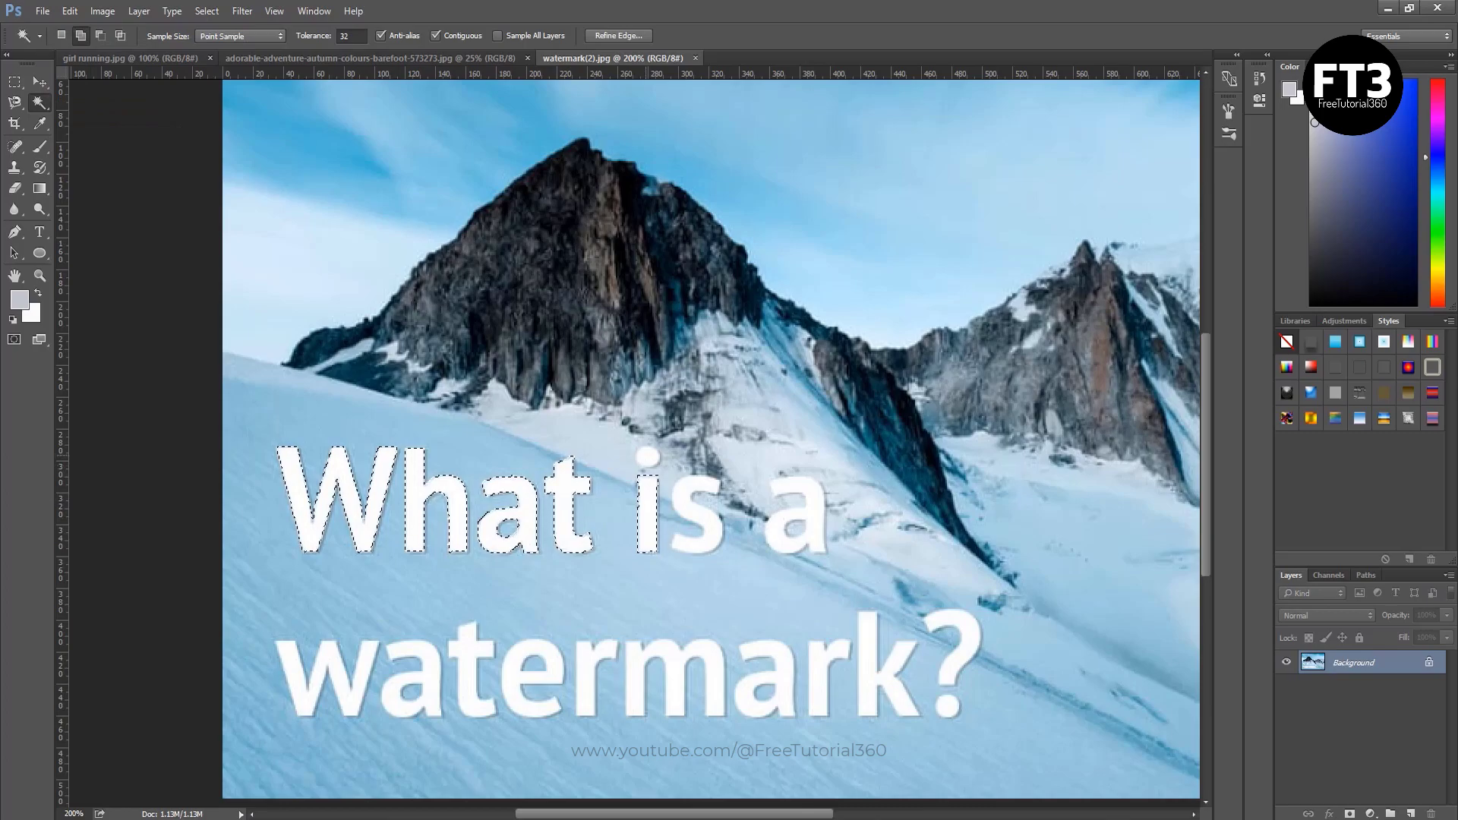
click(647, 456)
shift+click(704, 518)
shift+click(816, 518)
Expand the selection by 2 px, Content-Aware fill it, then deselect.
click(207, 10)
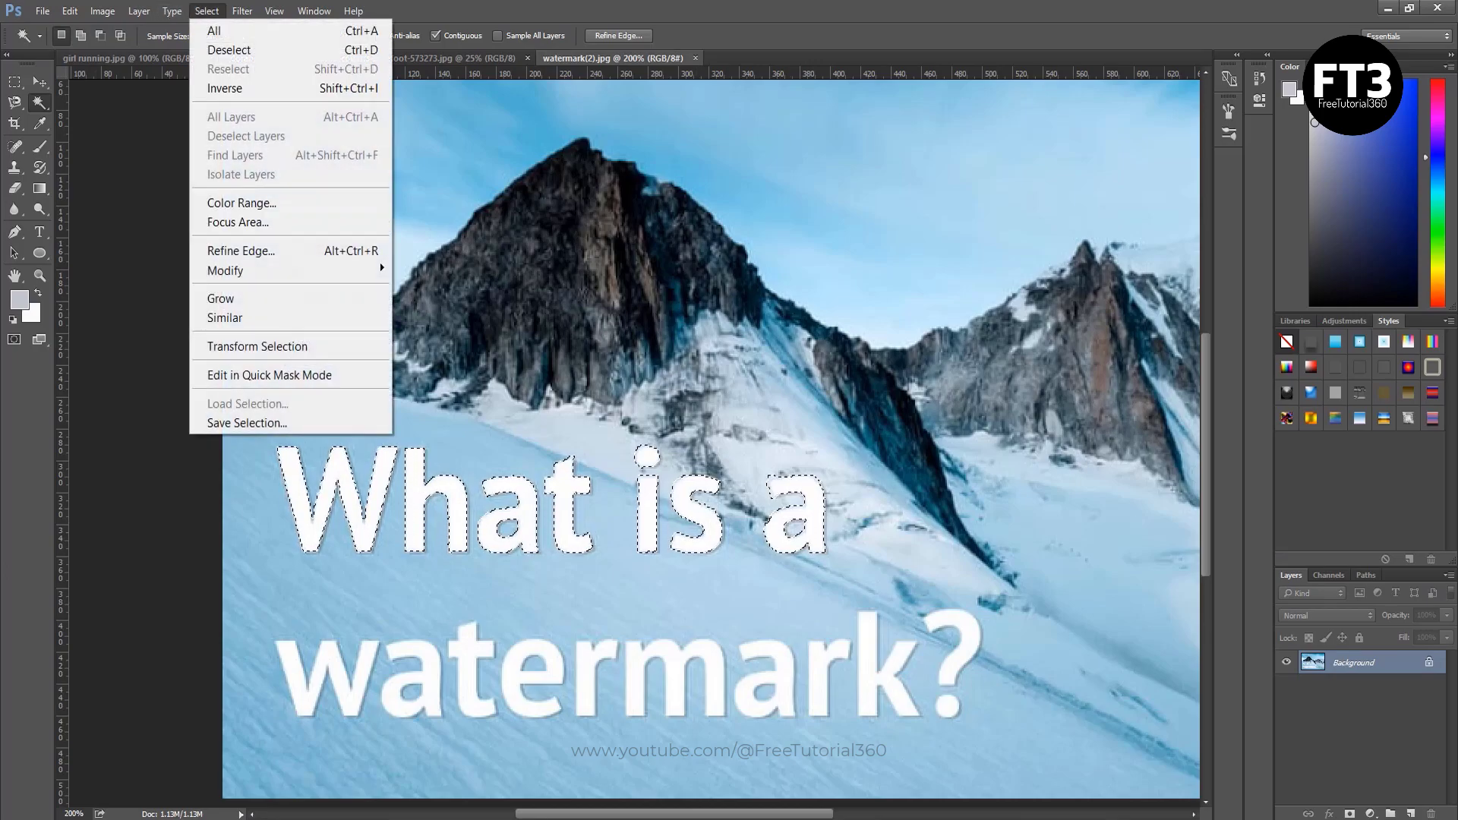
mouse_move(228, 271)
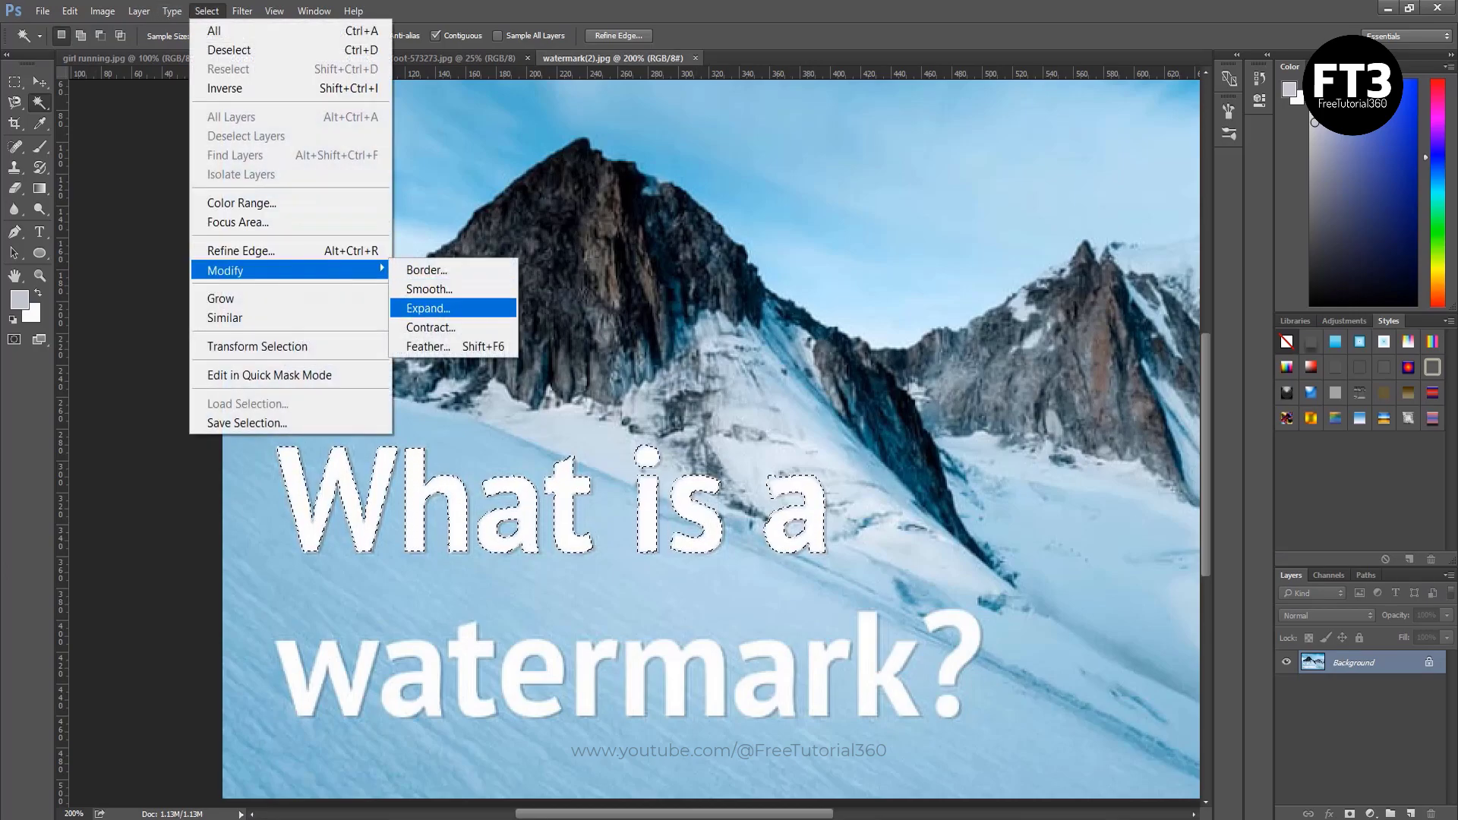
click(428, 308)
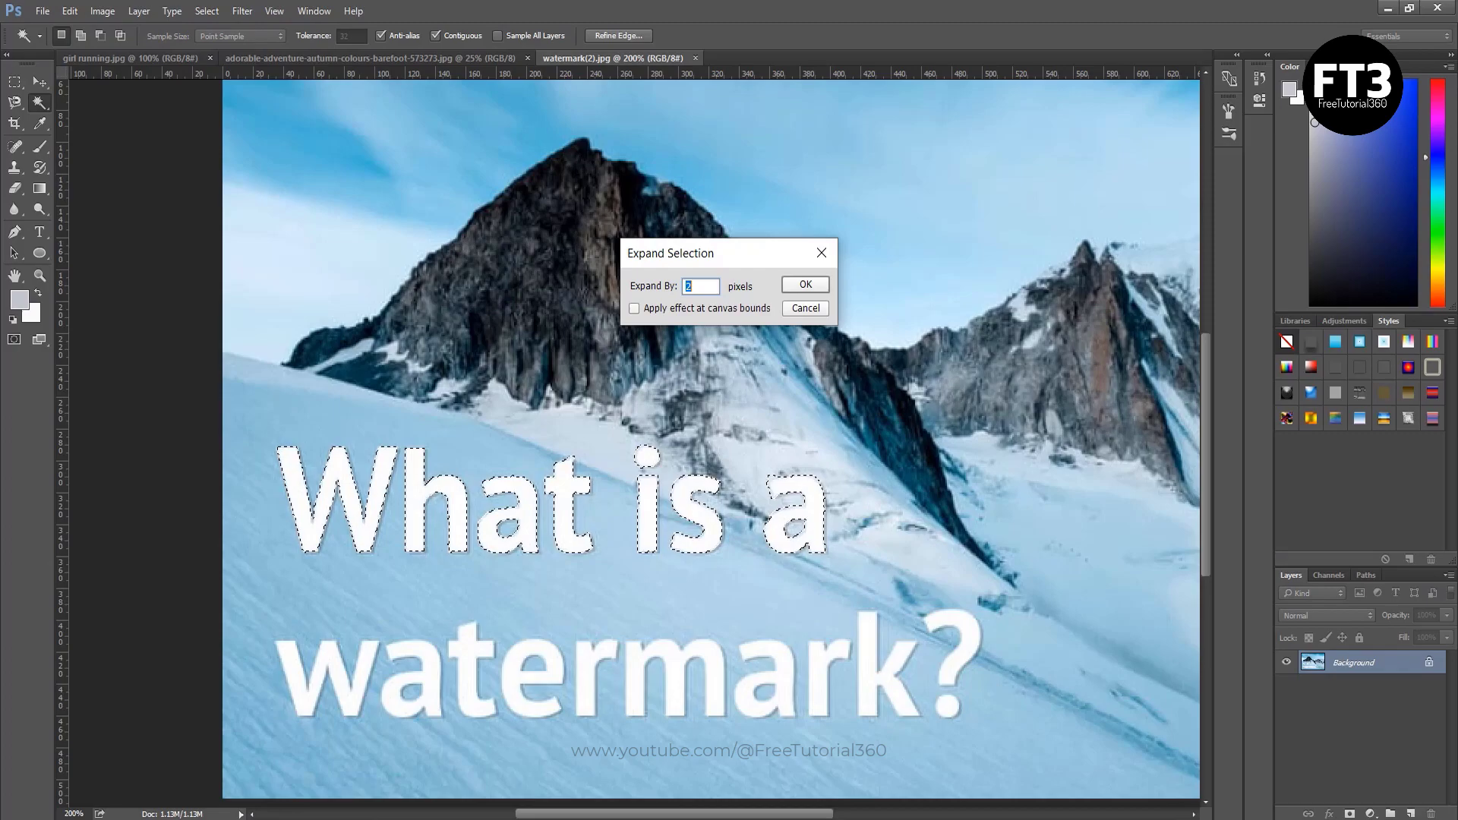
key(Return)
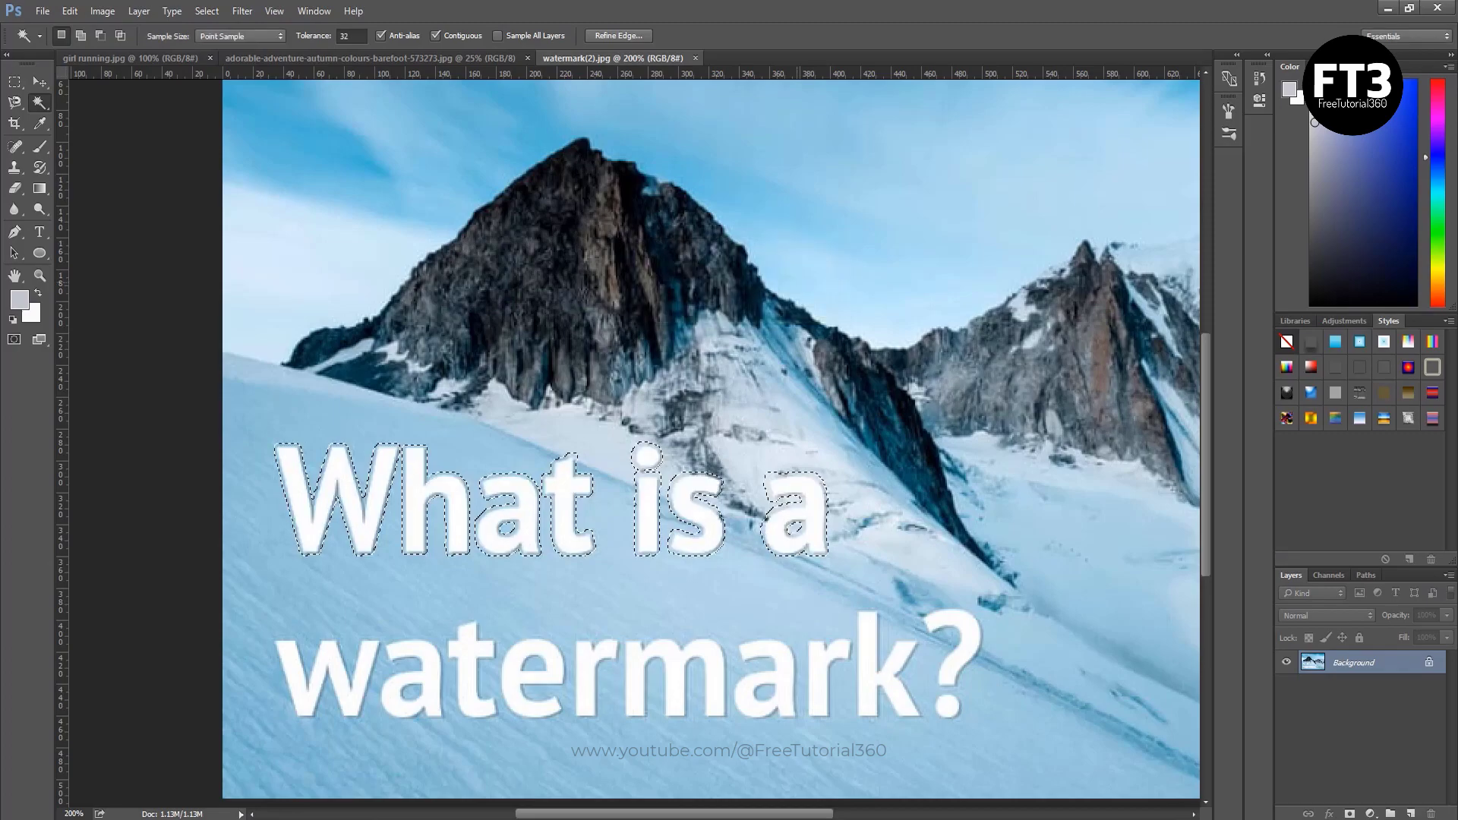
click(70, 11)
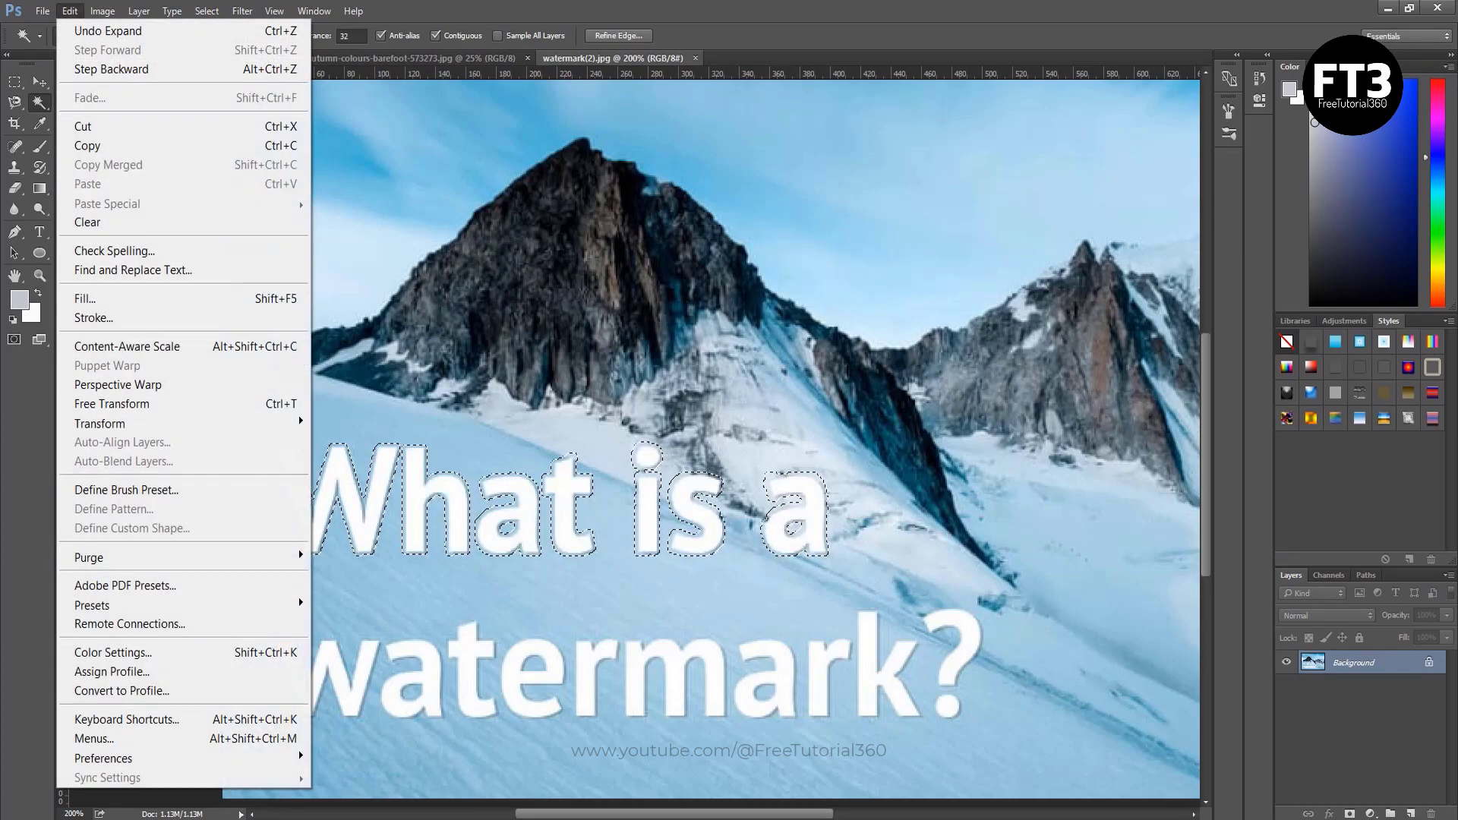
click(107, 299)
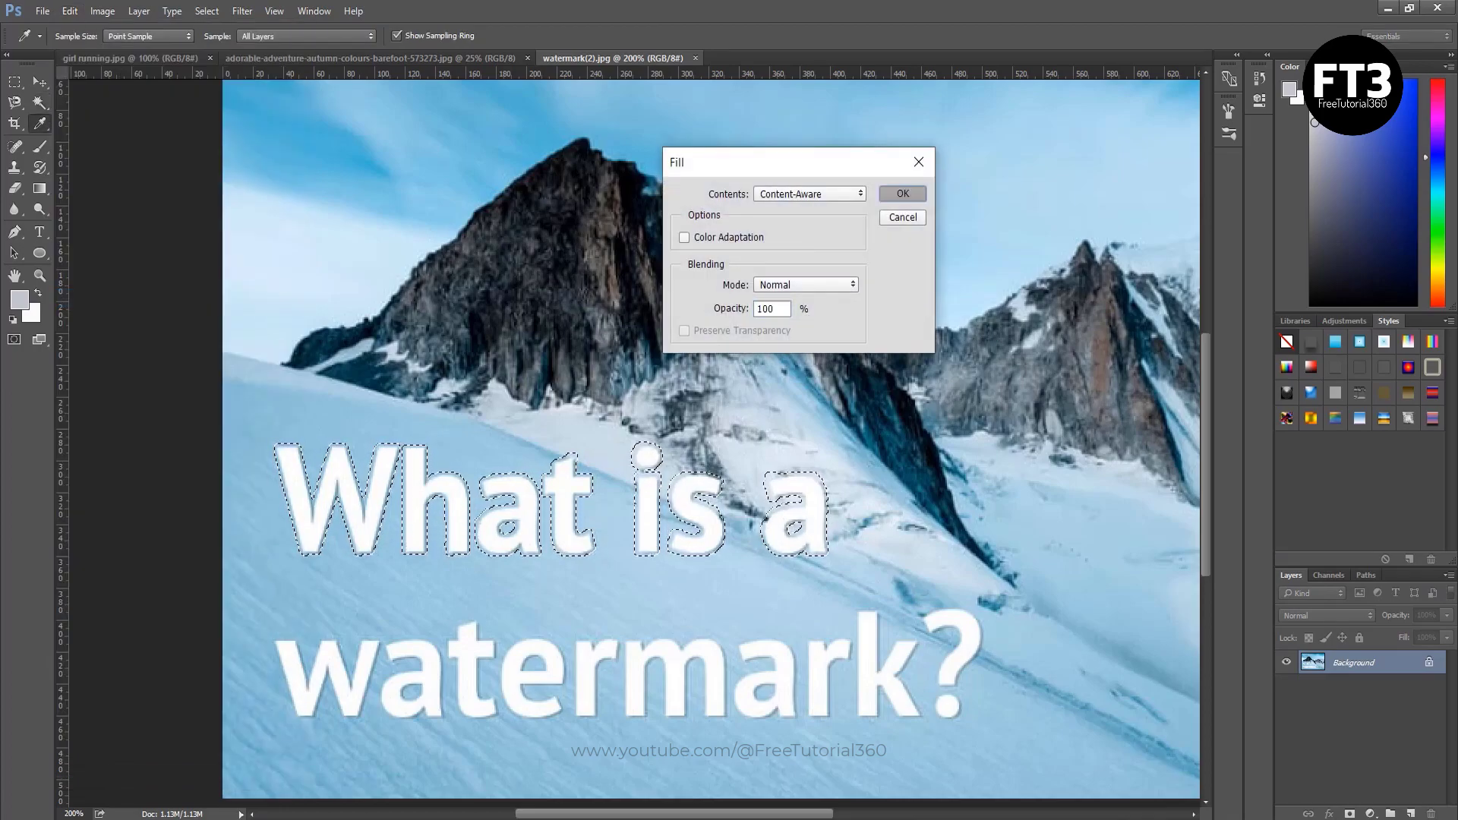
key(Return)
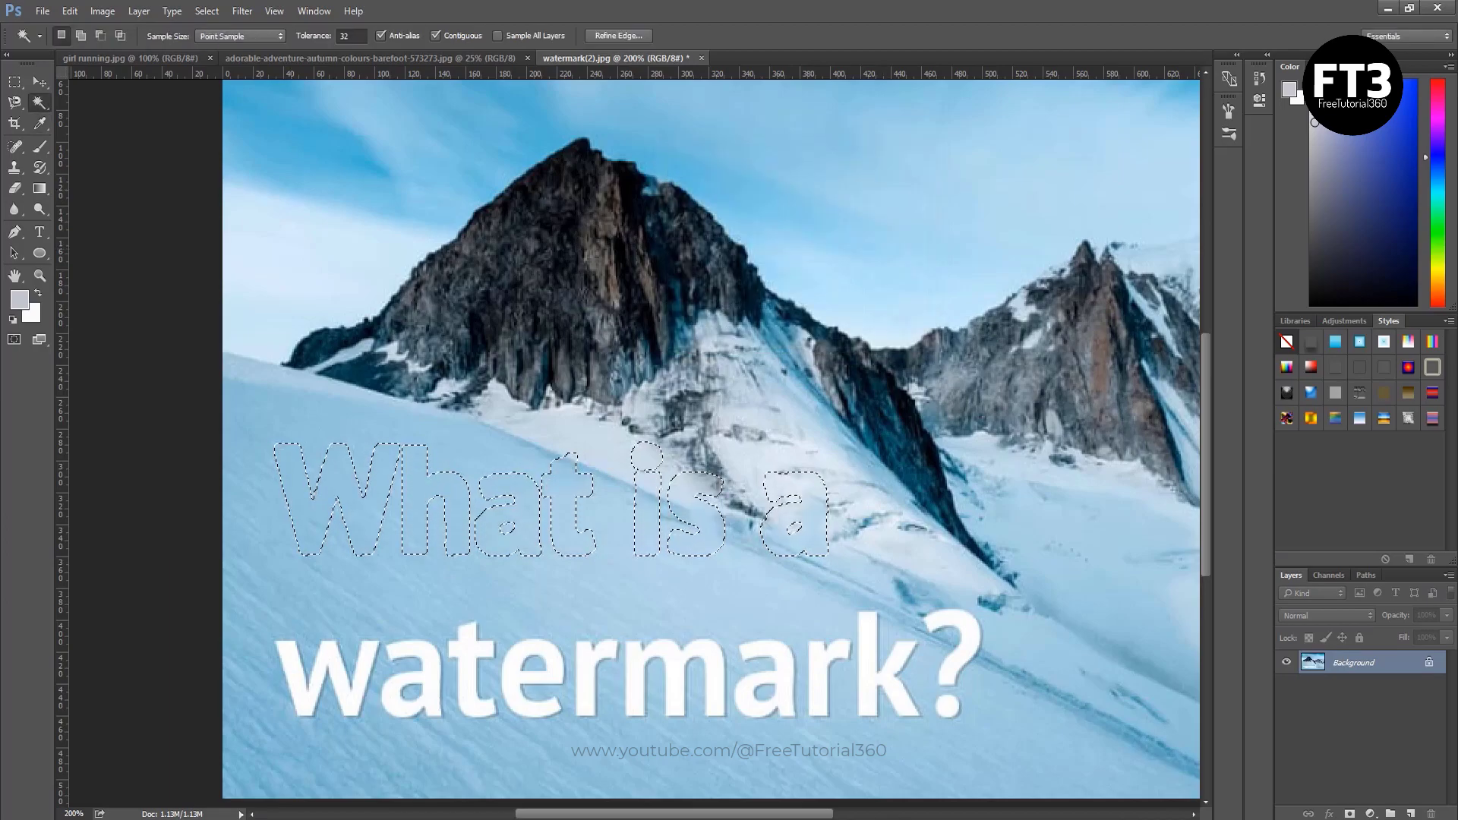
key(v)
key(m)
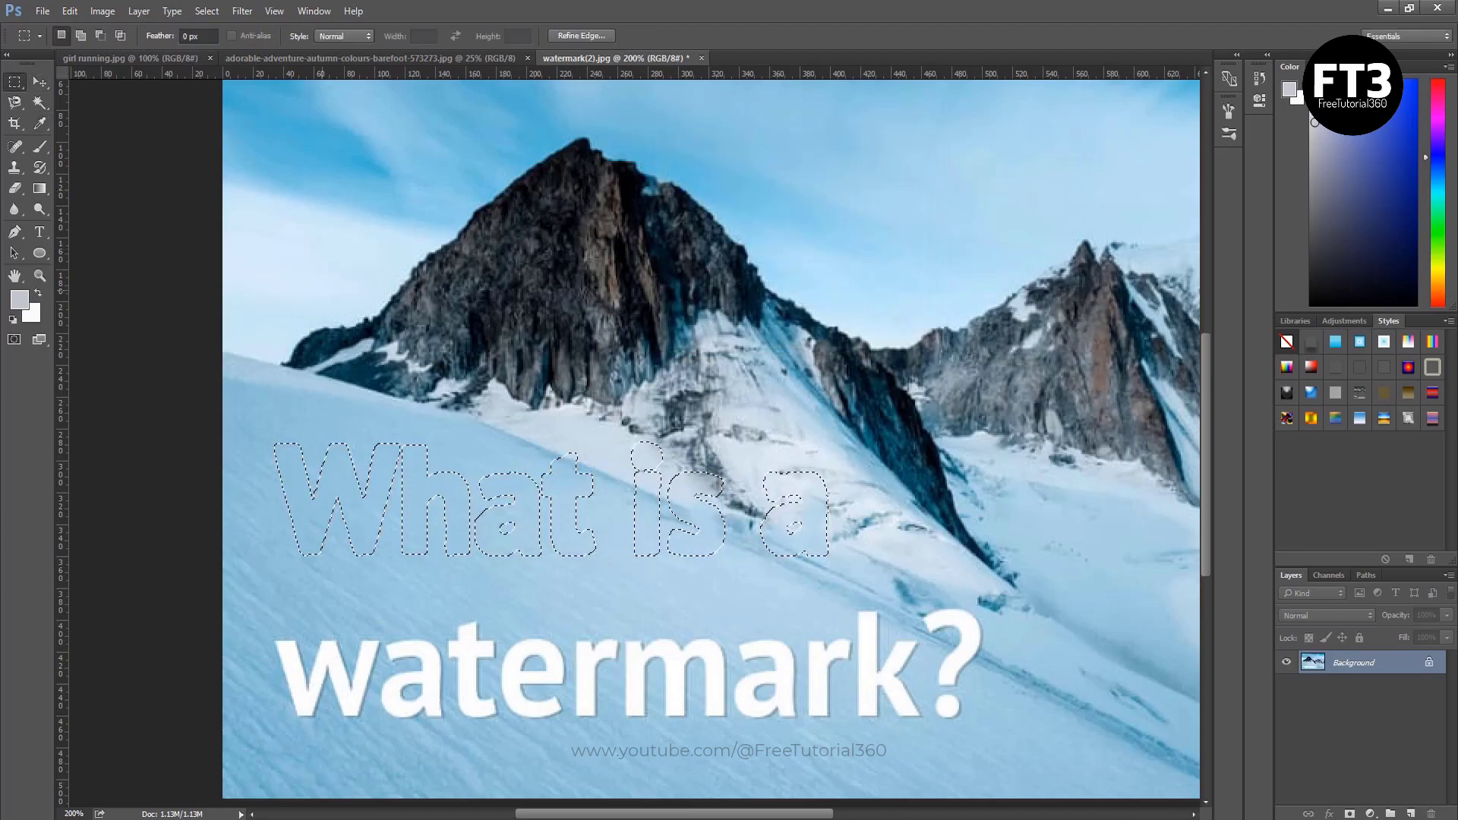
key(ctrl+d)
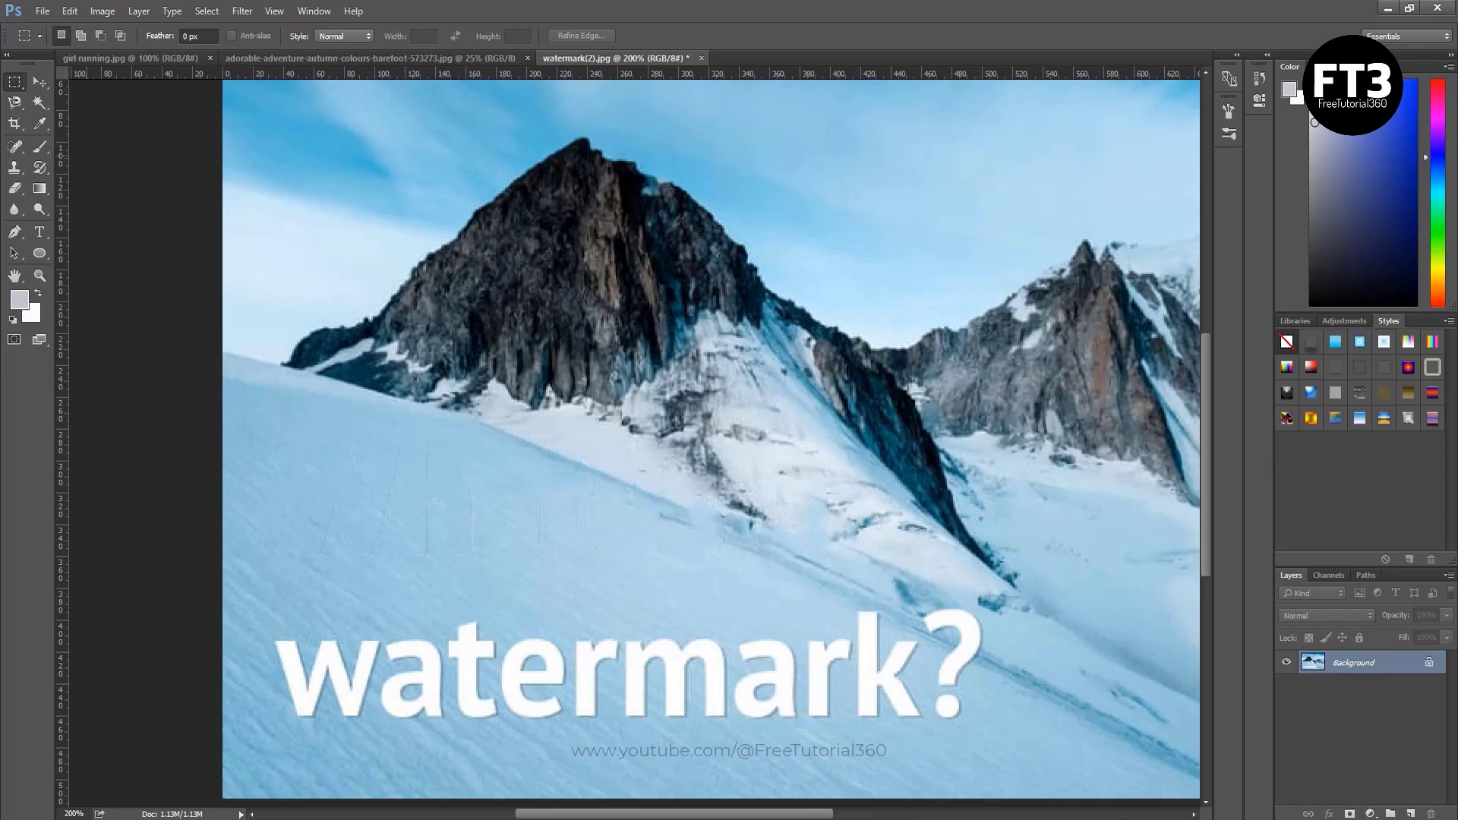
Zoom to 300% and clone snow over the leftover letter traces and dark rock patch.
click(40, 276)
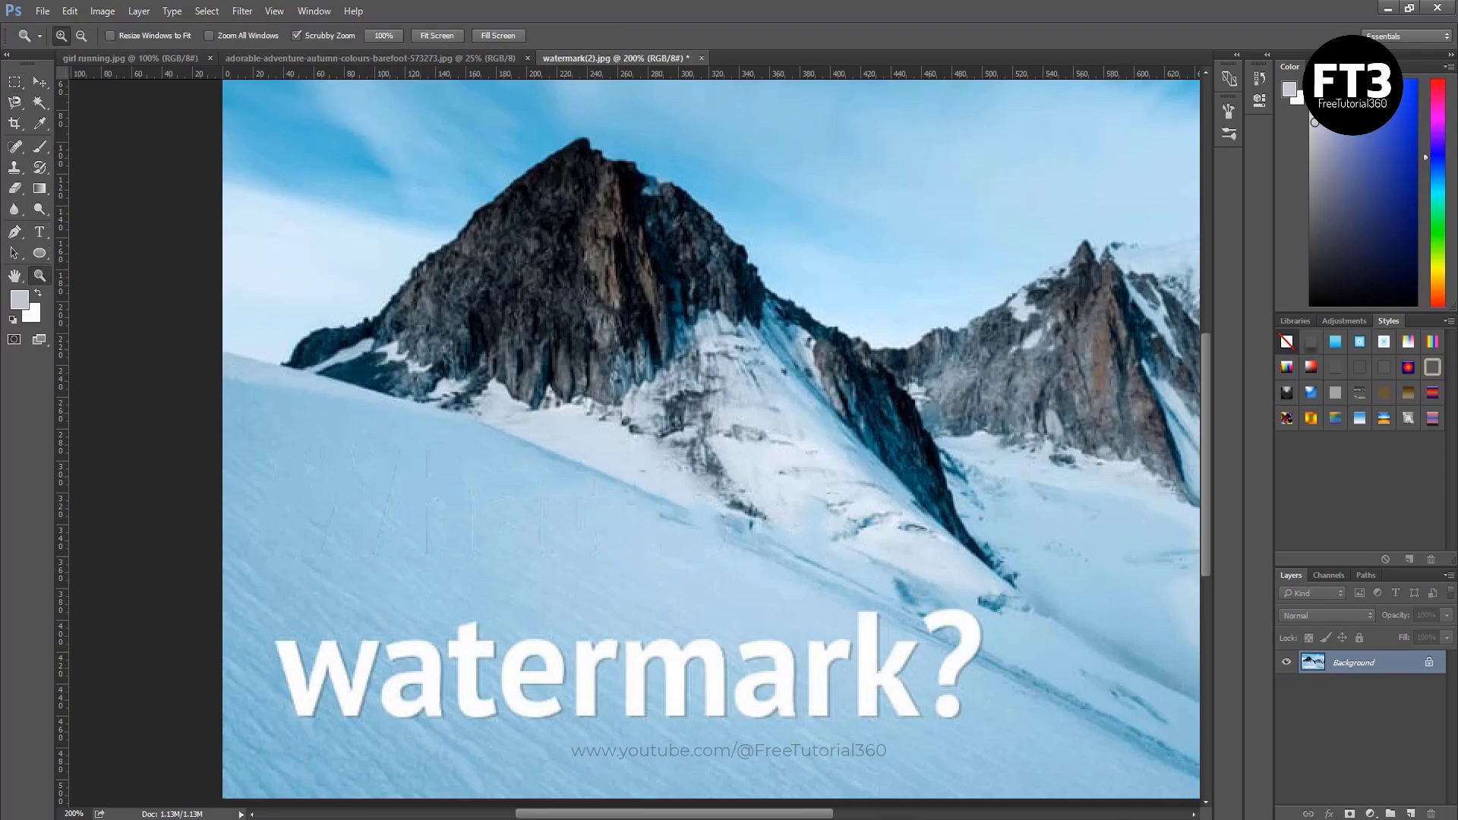
click(543, 494)
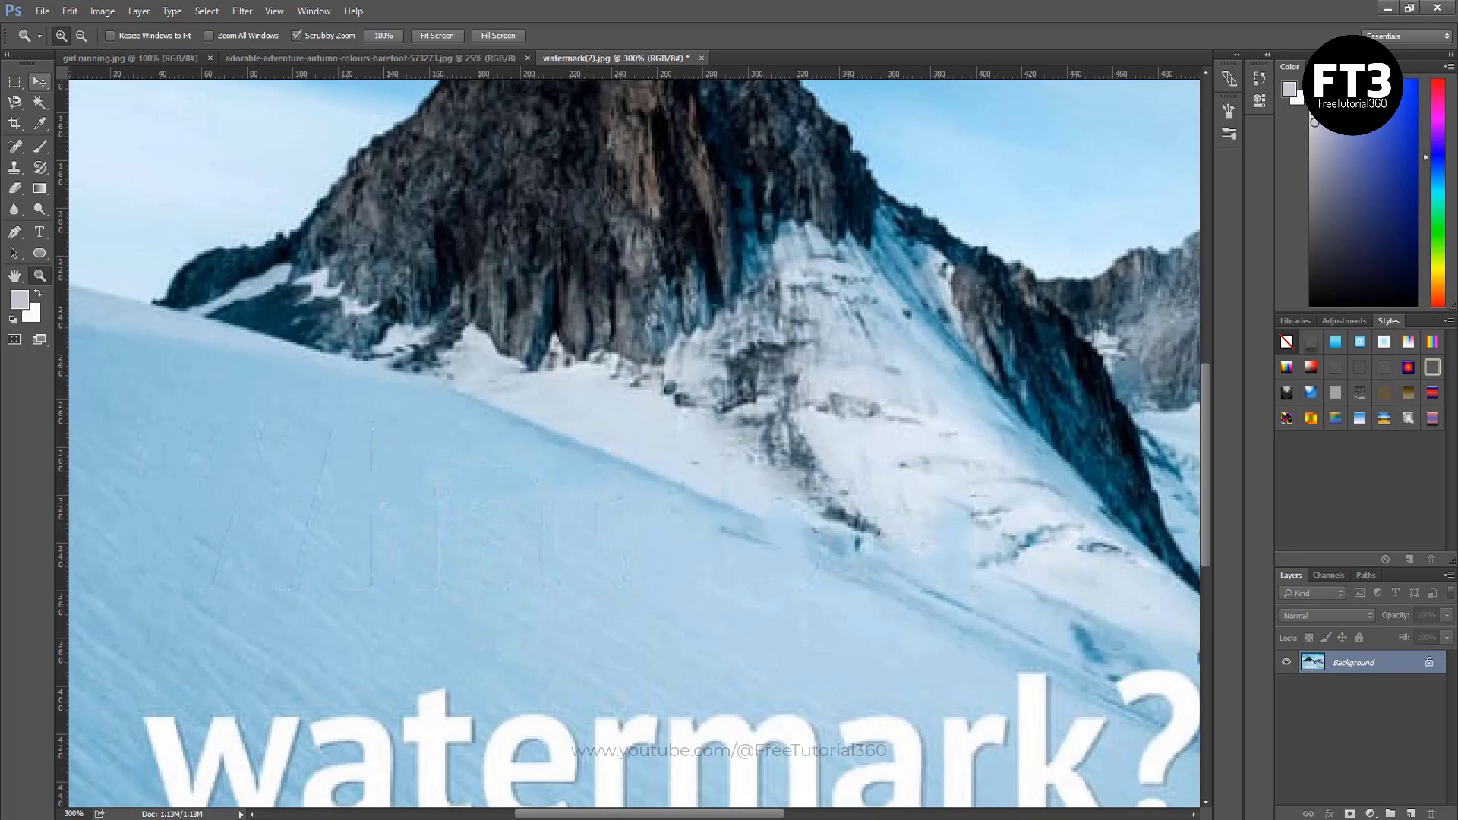
key(v)
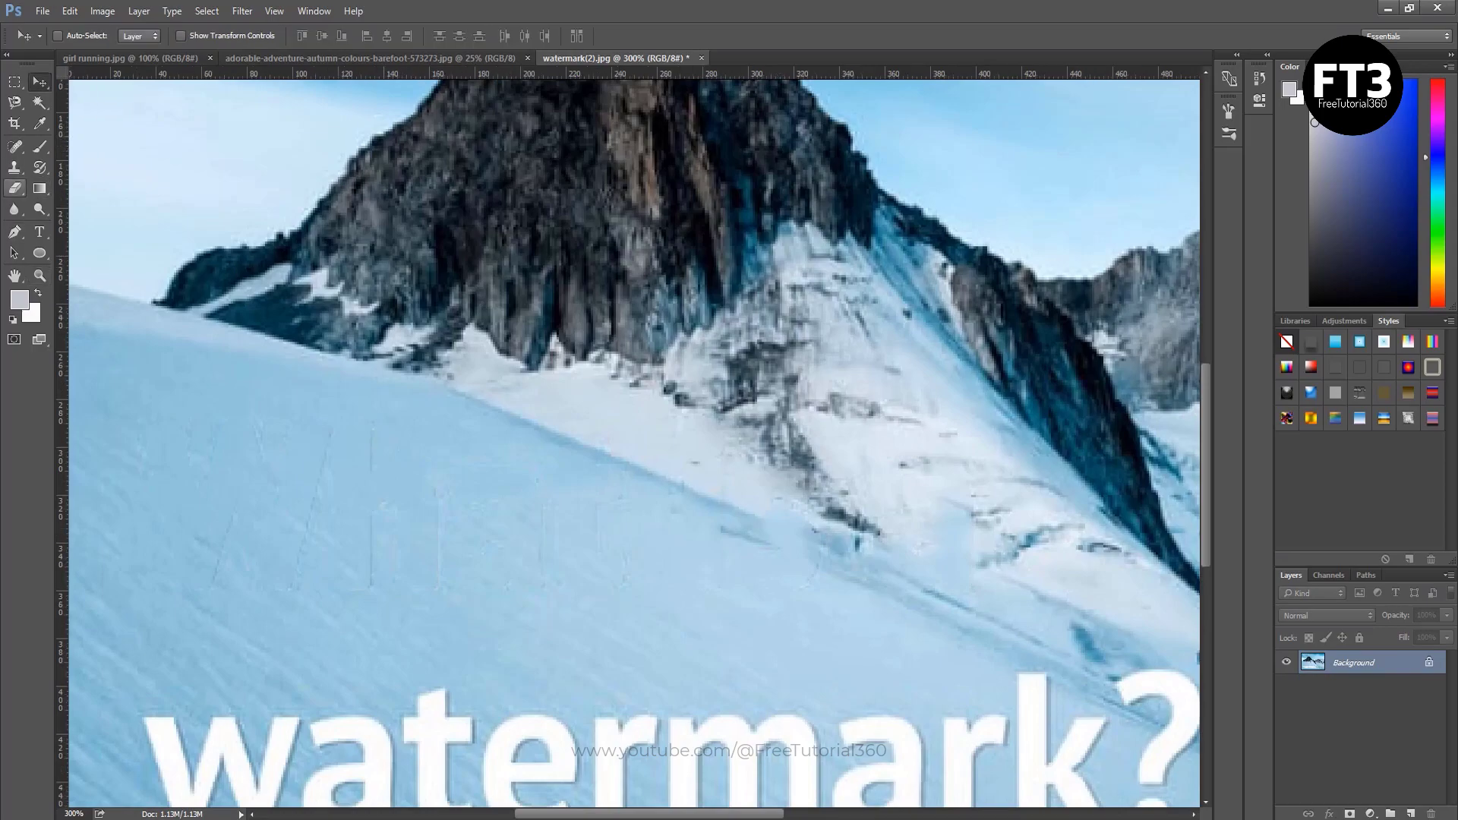
key(s)
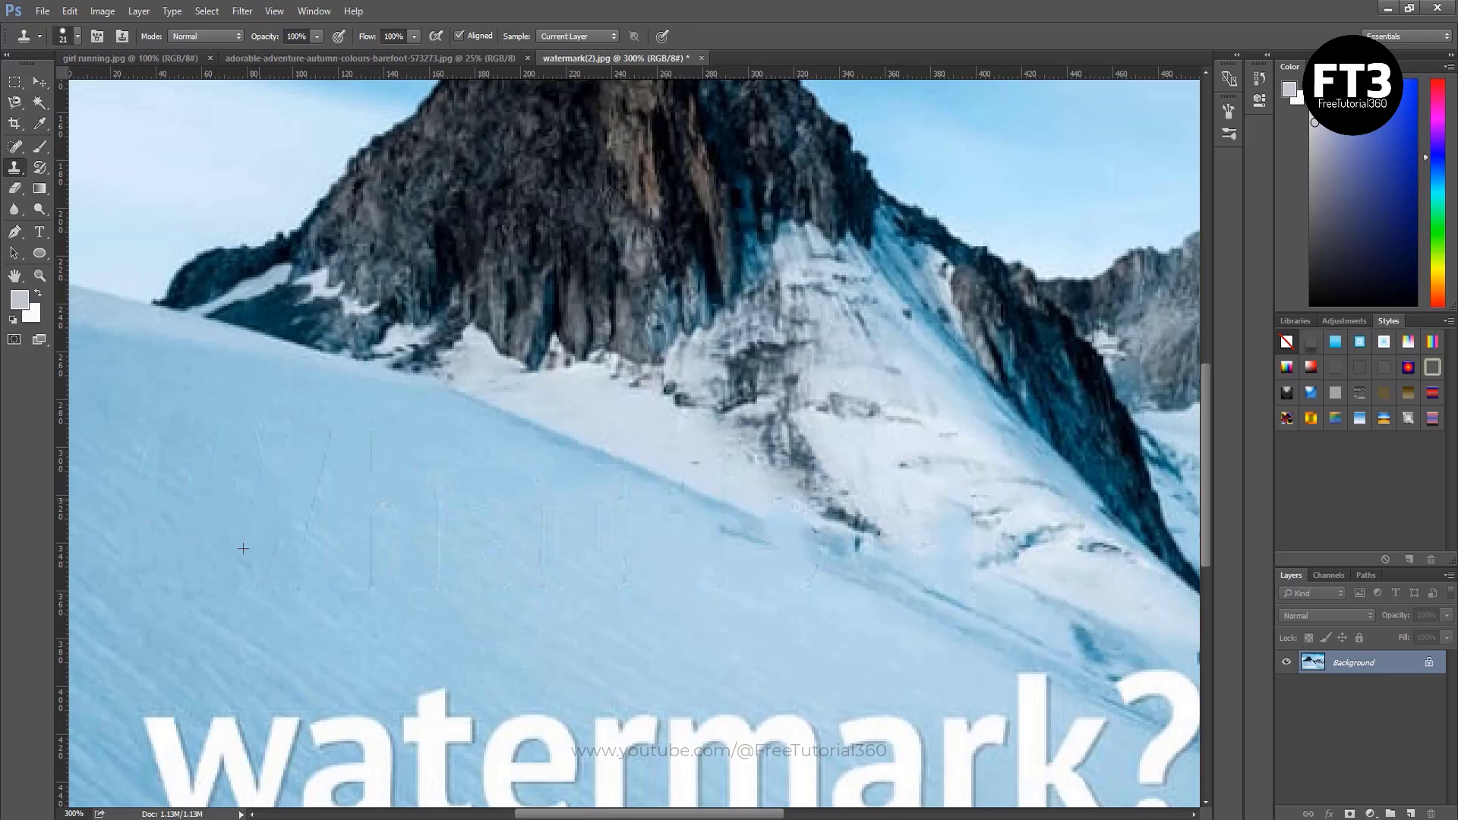
mouse_move(333, 442)
mouse_down()
mouse_move(373, 569)
mouse_move(430, 503)
mouse_up()
drag(341, 458, 389, 480)
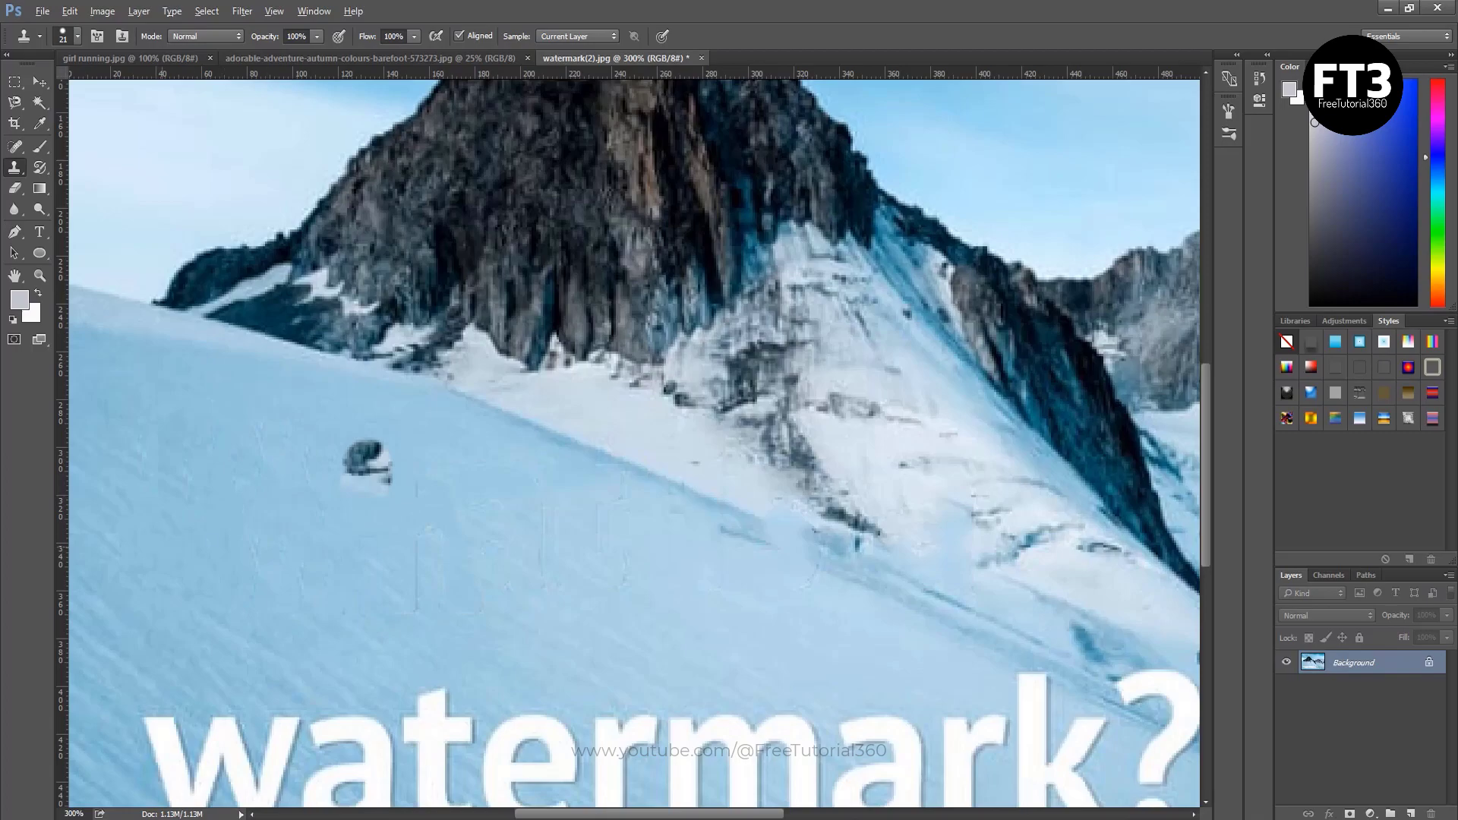
mouse_move(383, 475)
mouse_down()
mouse_move(353, 455)
mouse_move(406, 480)
mouse_up()
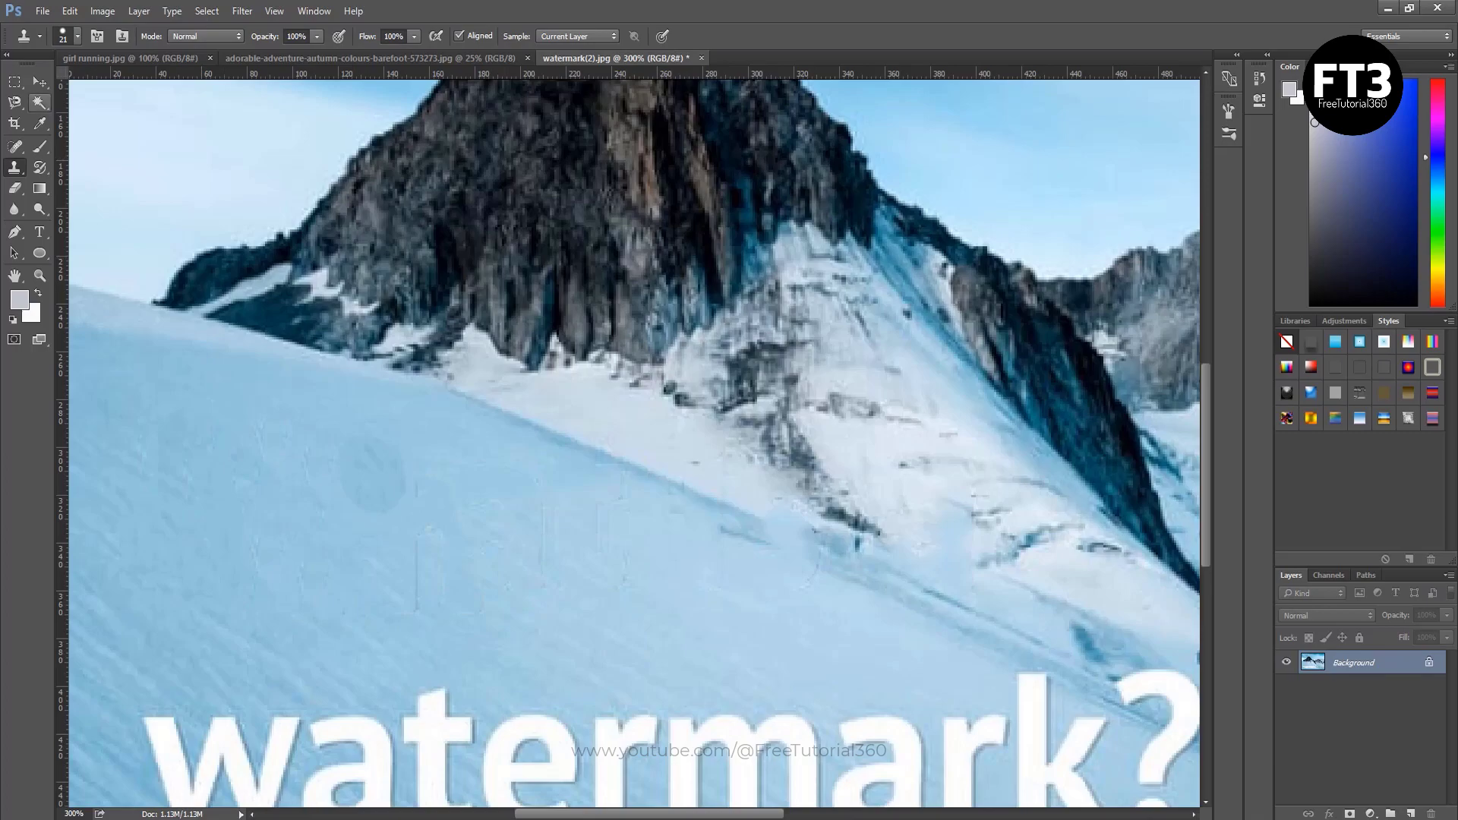
click(39, 82)
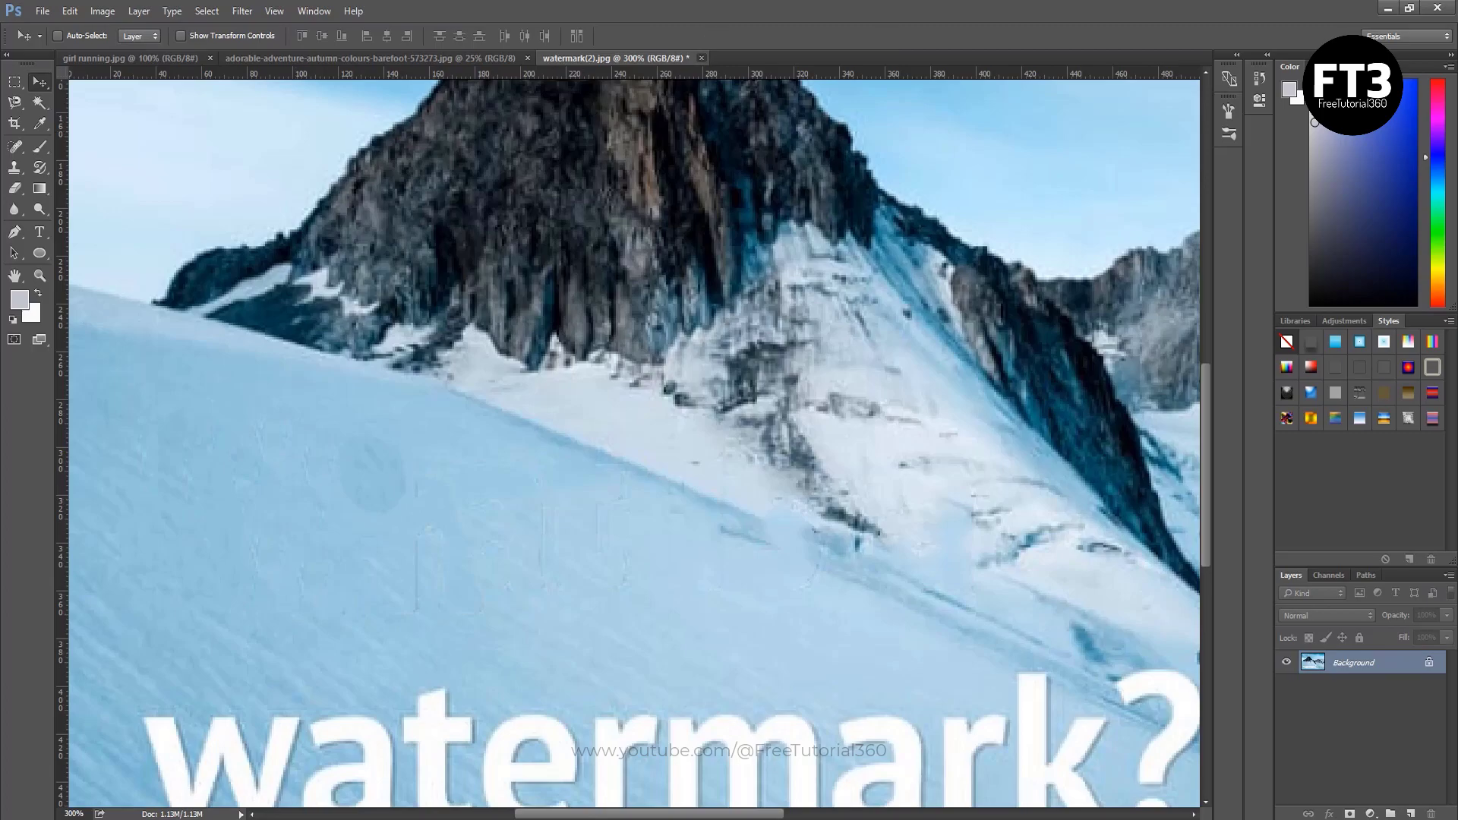
Close watermark(2).jpg, discarding its changes.
click(701, 58)
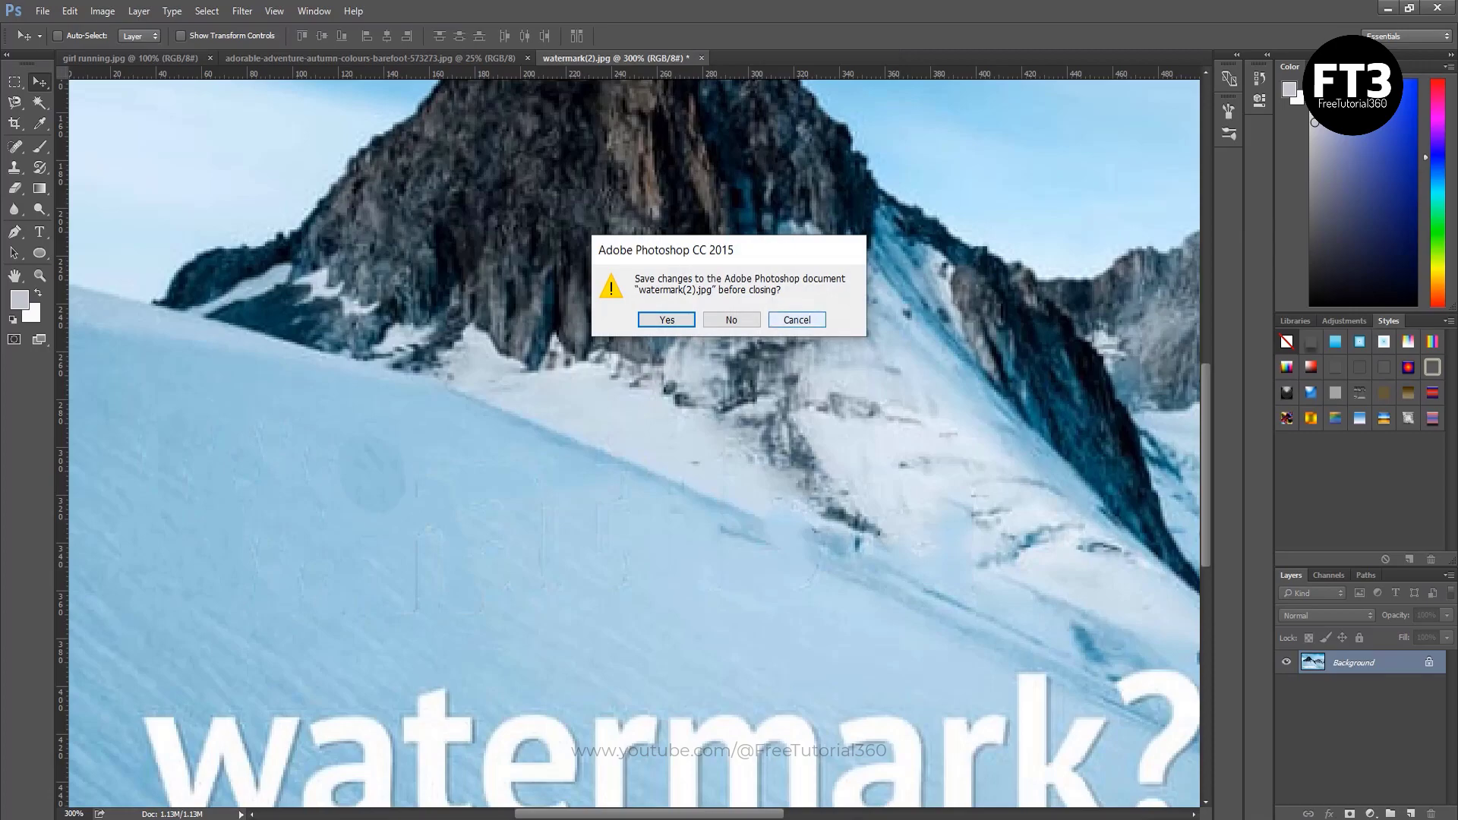
click(732, 320)
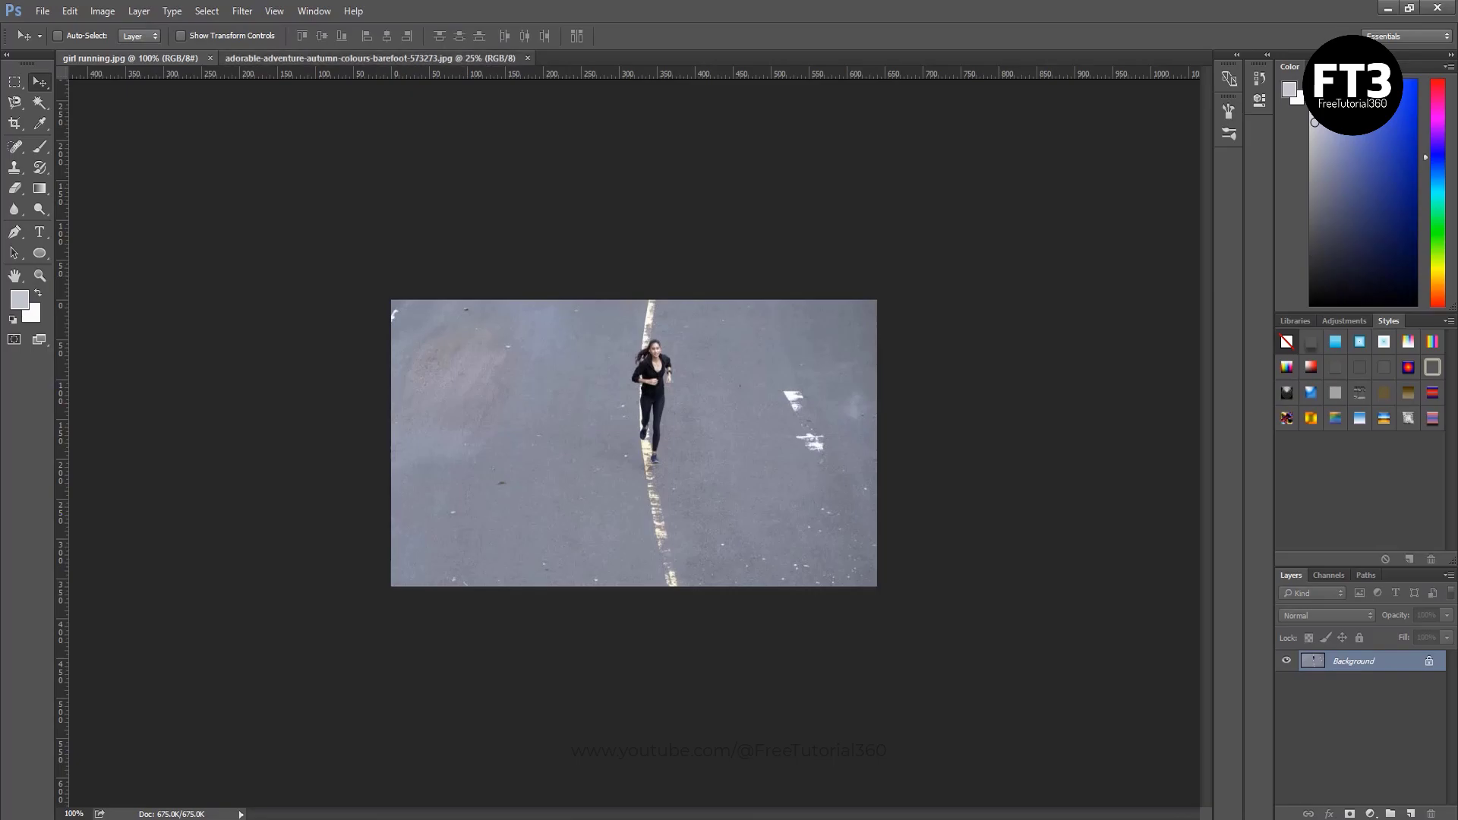
Bring up girl running.jpg, zoom it to 200%, and select the Clone Stamp tool.
click(369, 59)
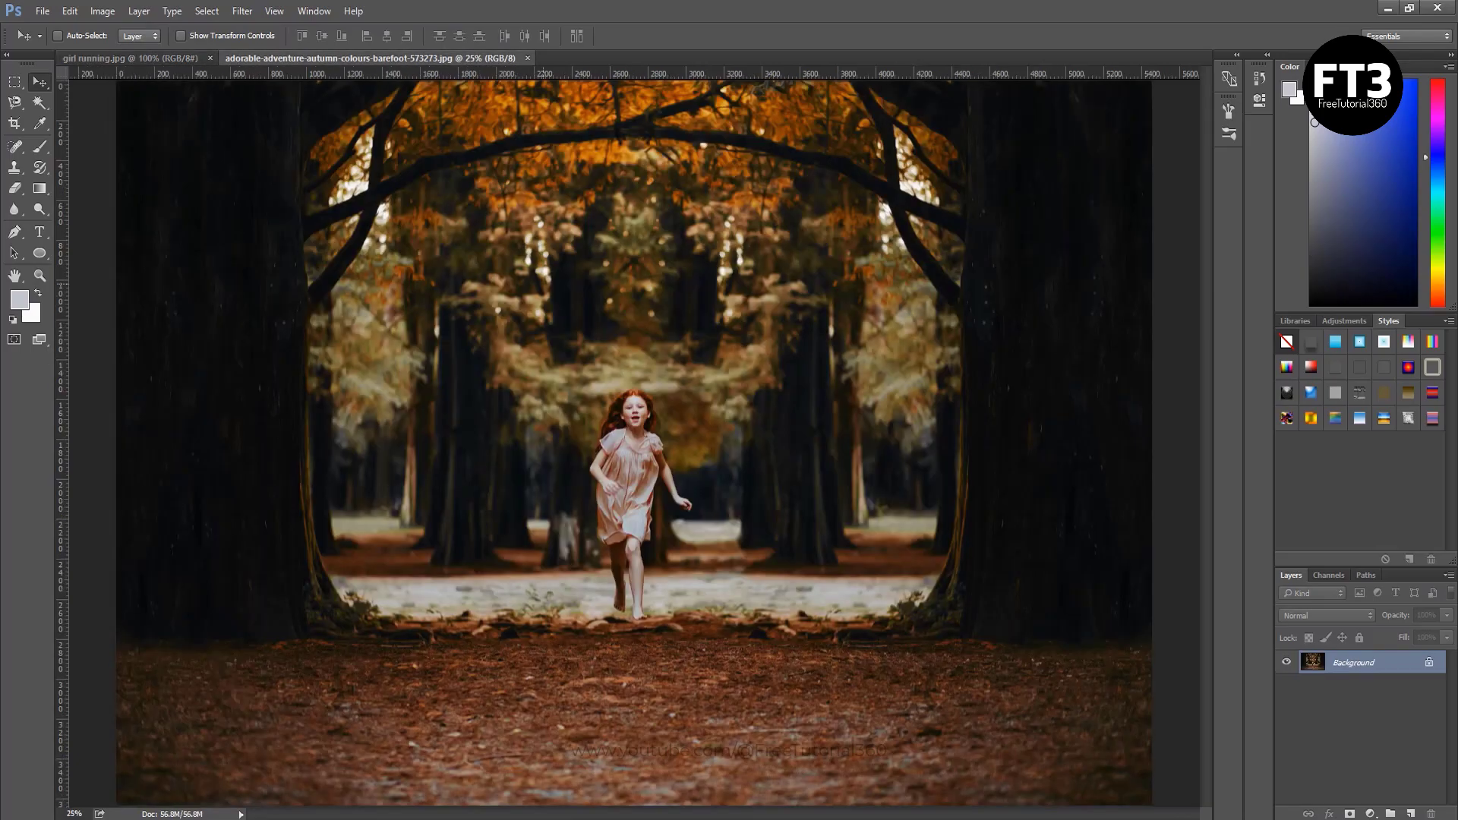
key(ctrl+Tab)
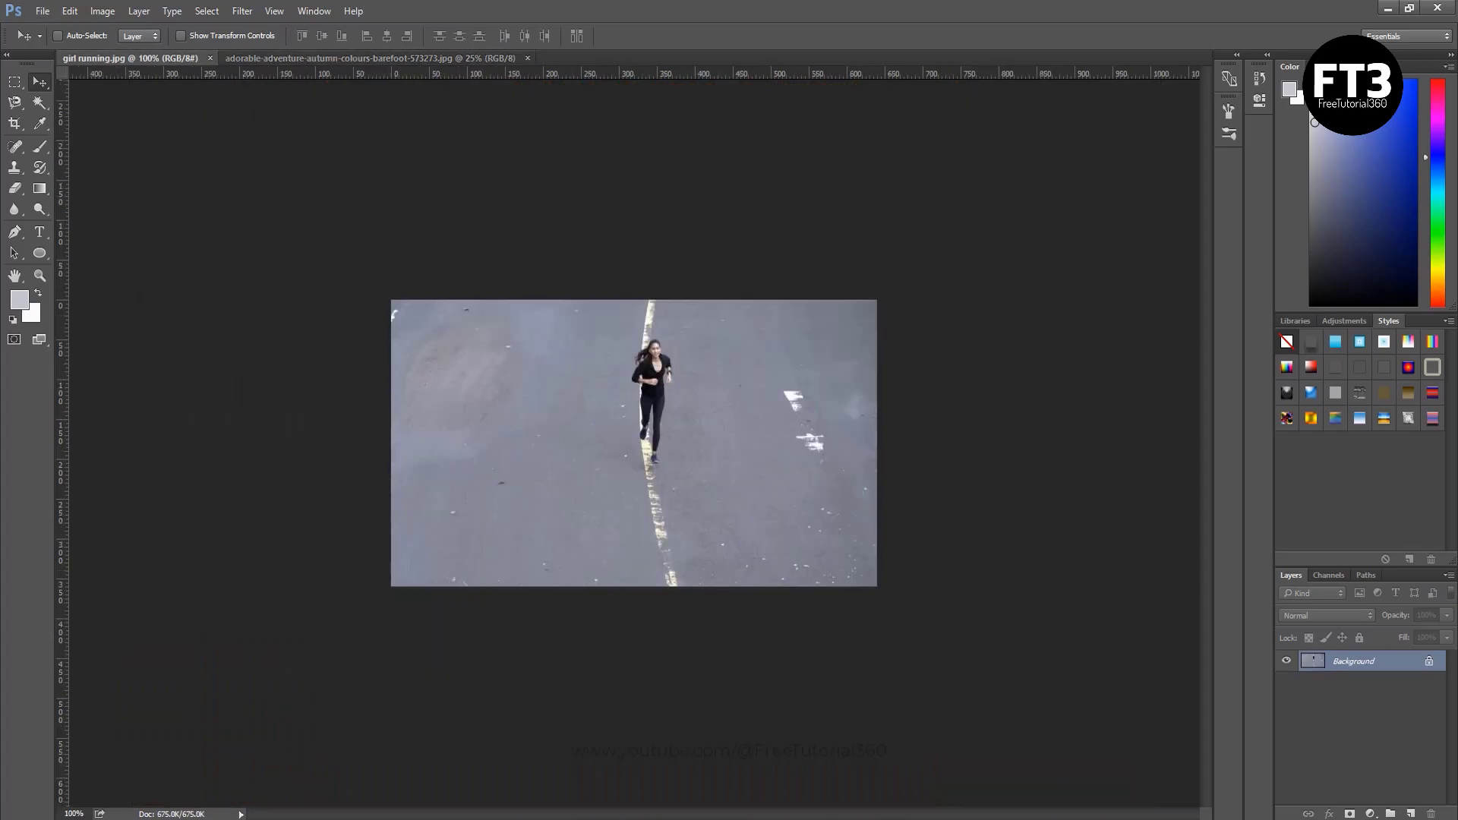
key(z)
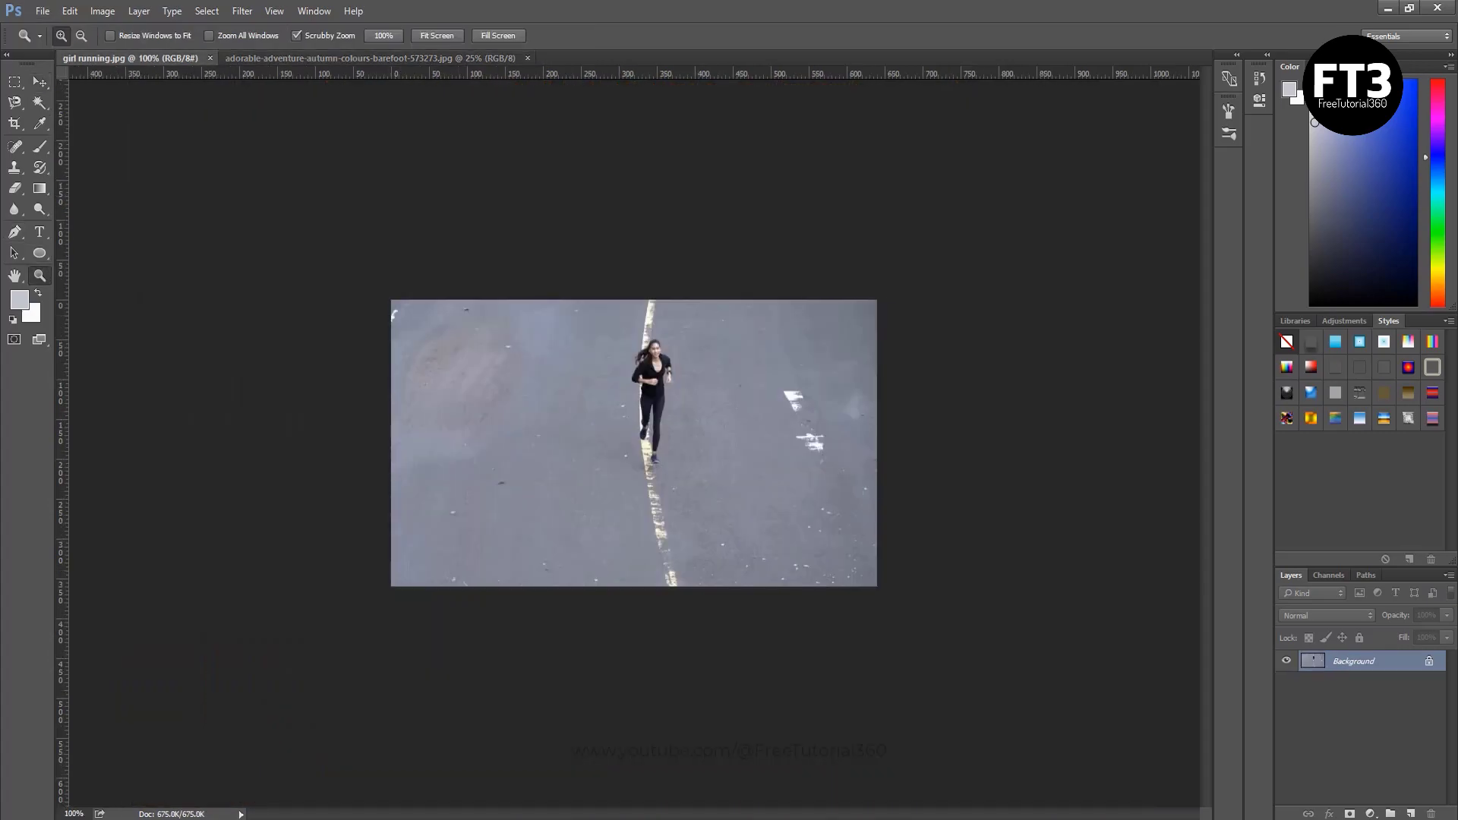
click(517, 327)
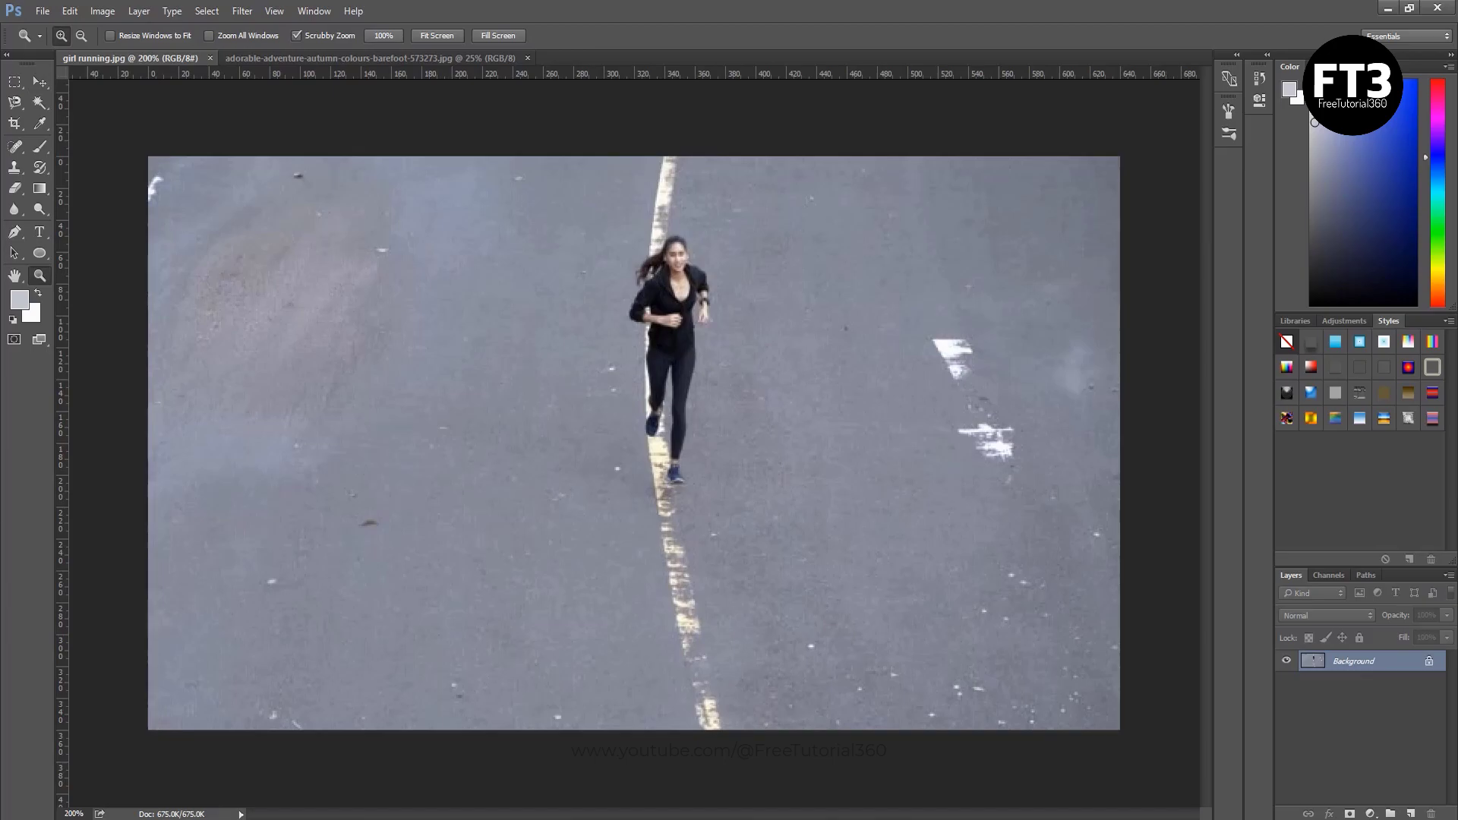
key(v)
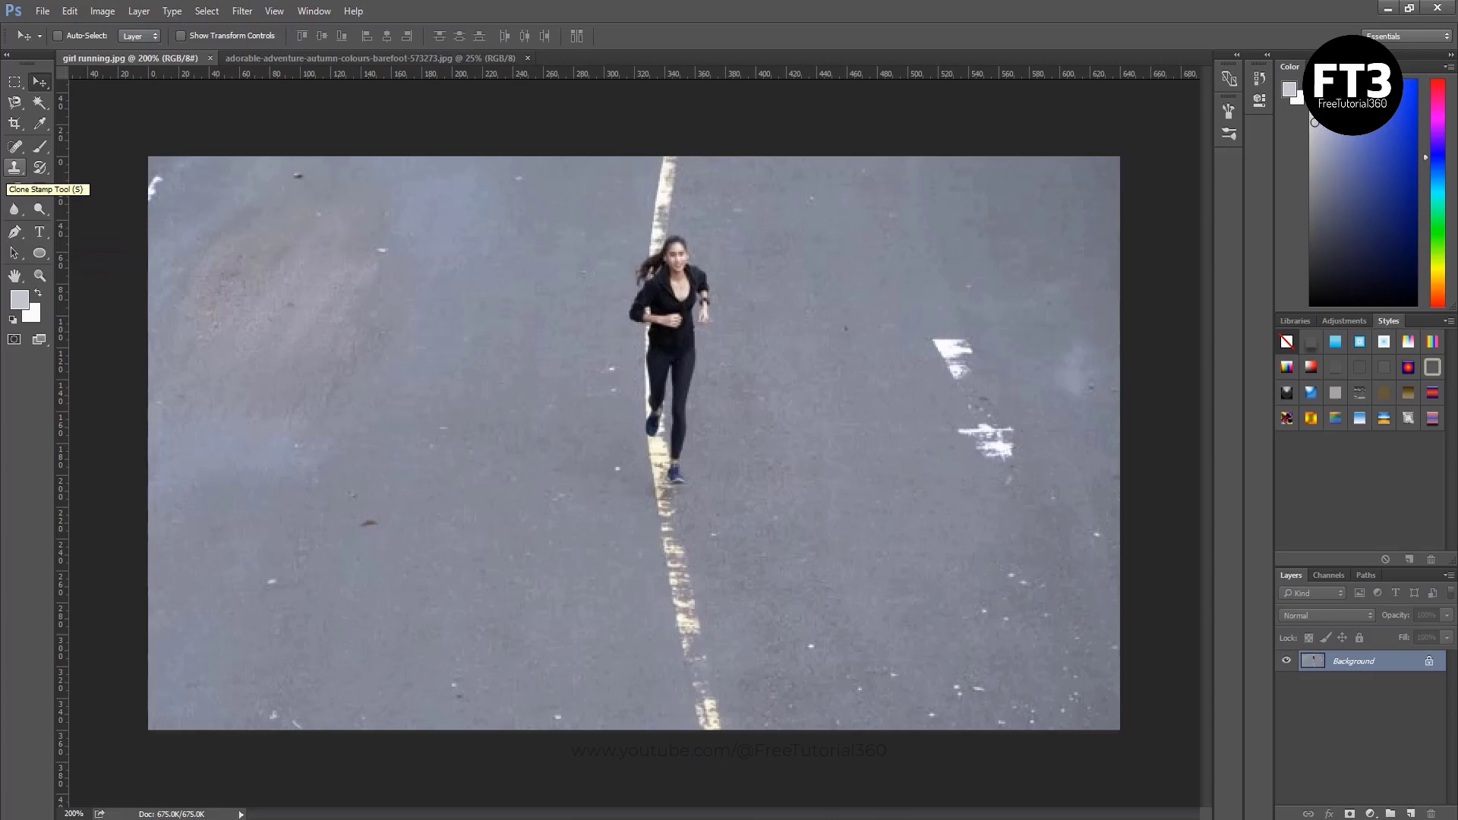
click(14, 167)
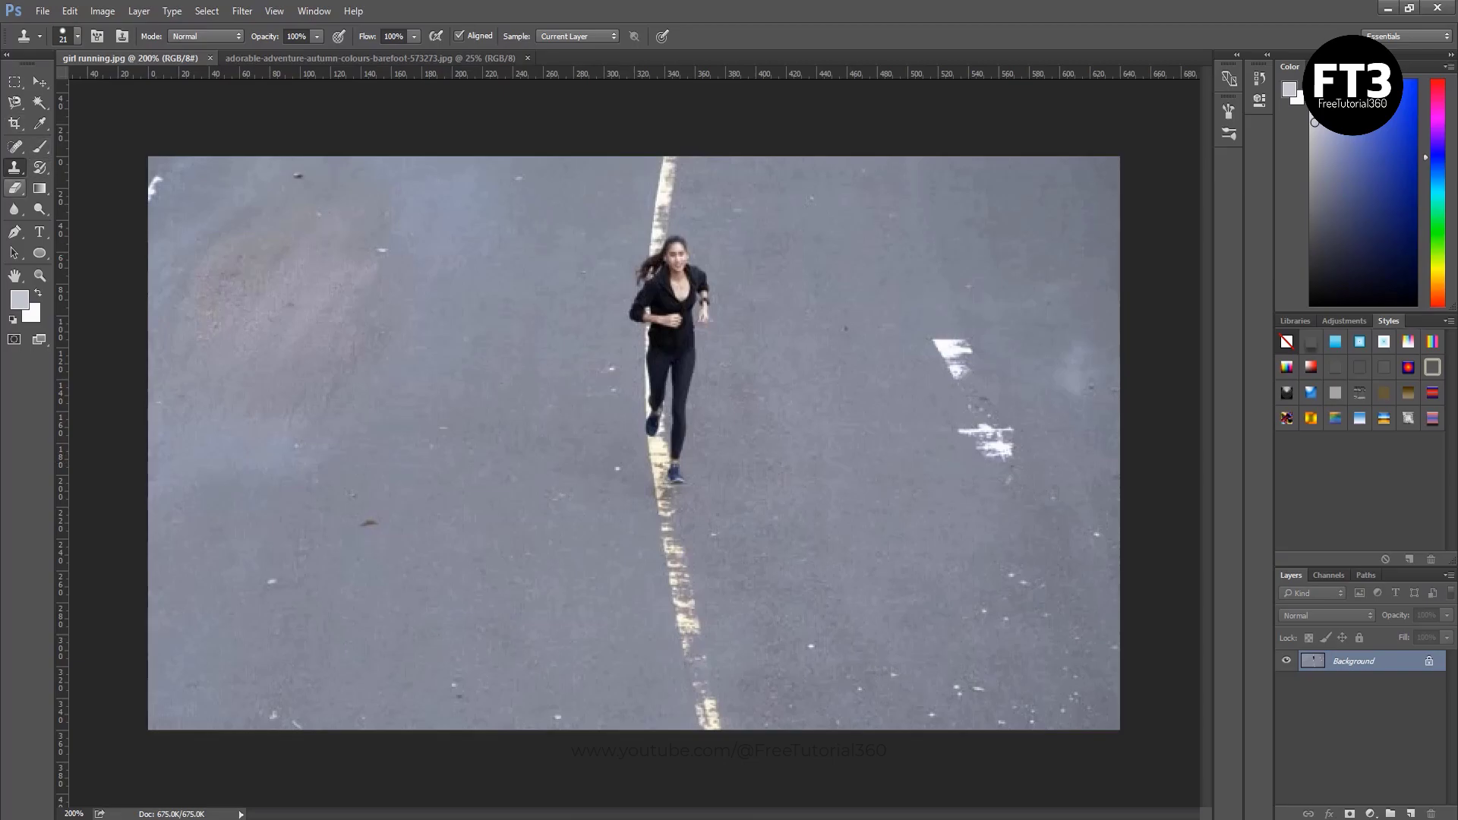
Set the clone brush to 74 px and paint asphalt over the runner from legs to head.
click(77, 36)
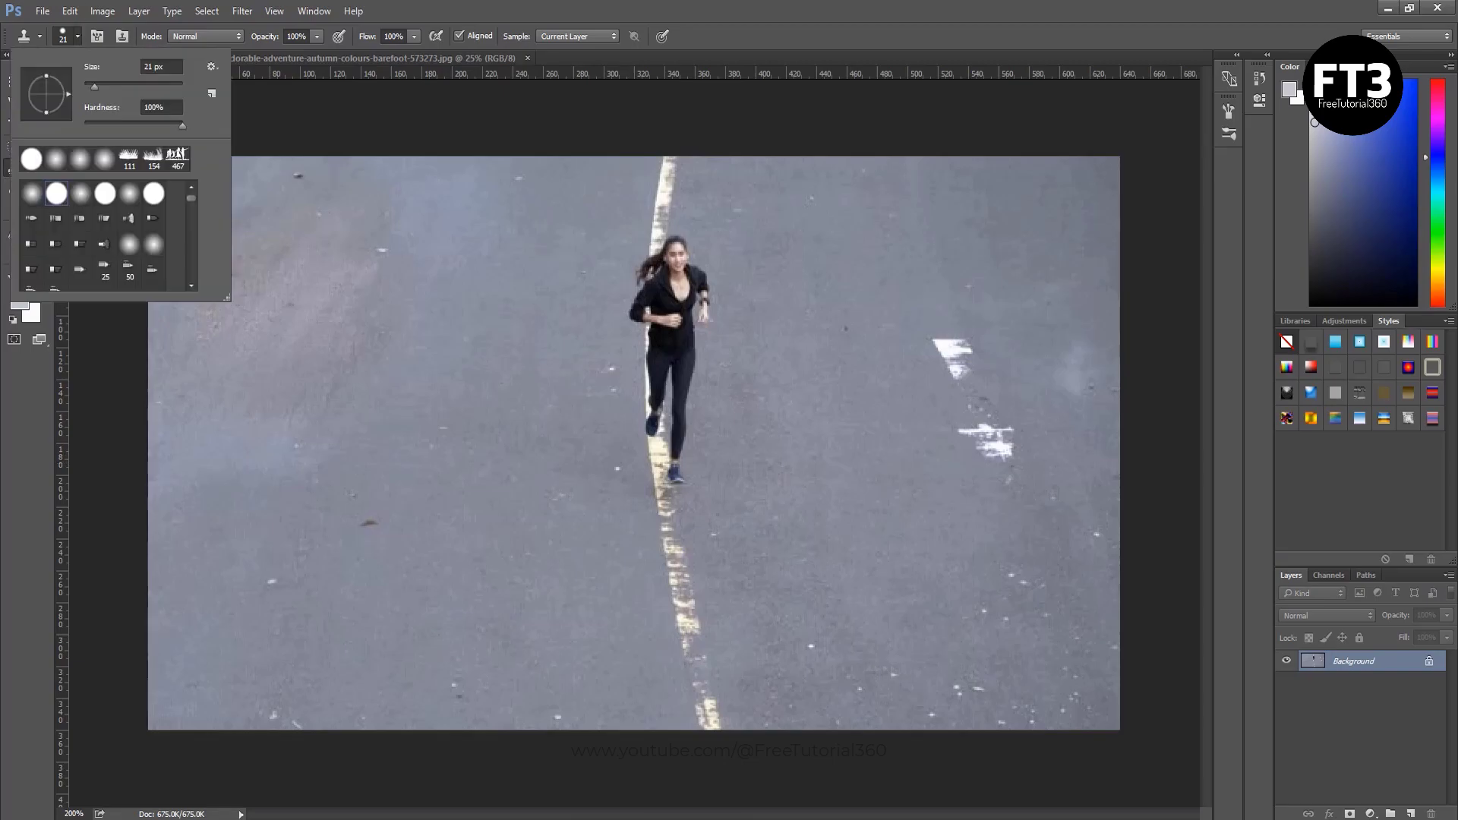
drag(94, 88, 120, 87)
key(Return)
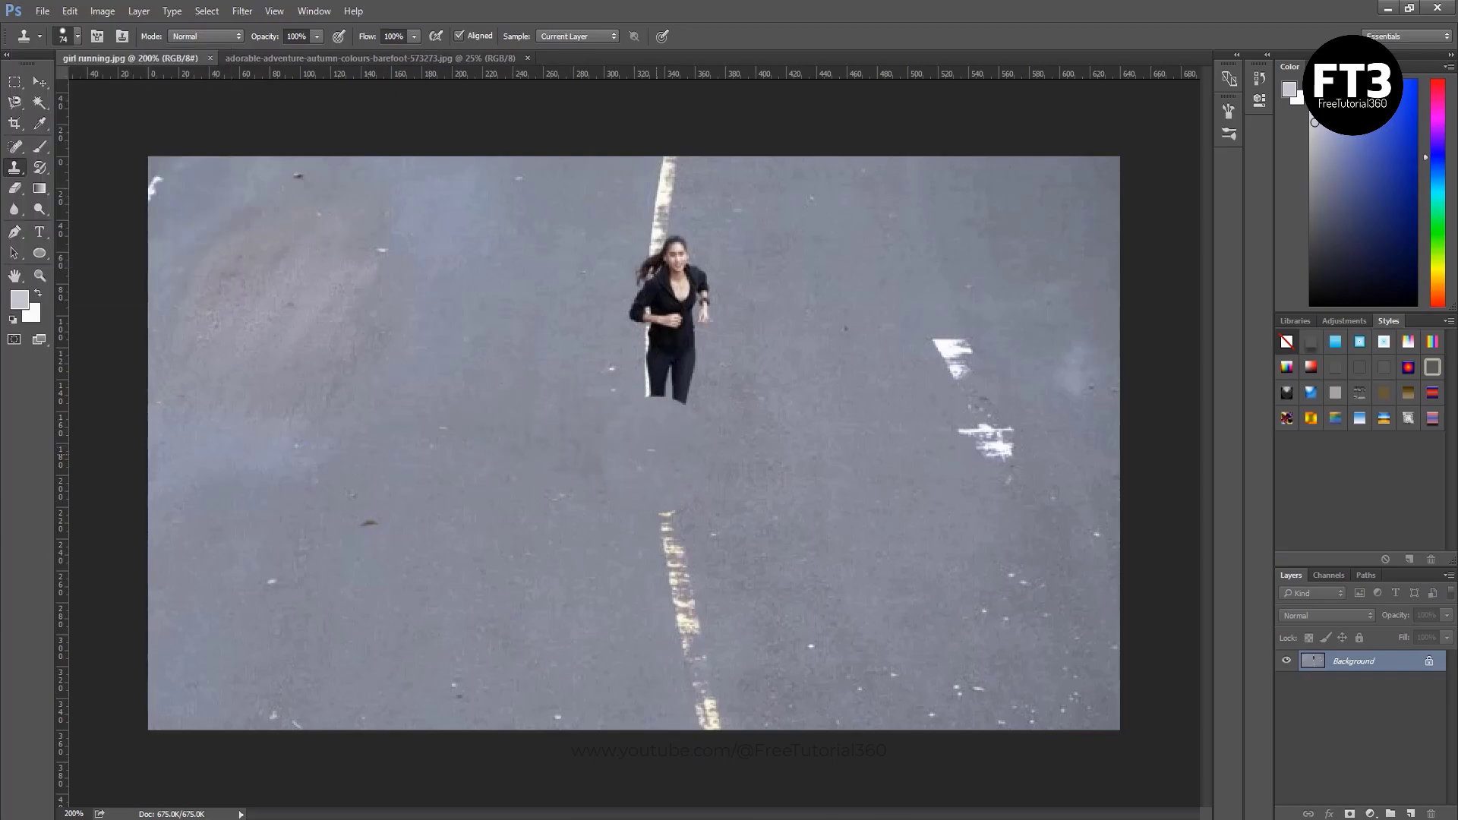
click(657, 454)
click(659, 420)
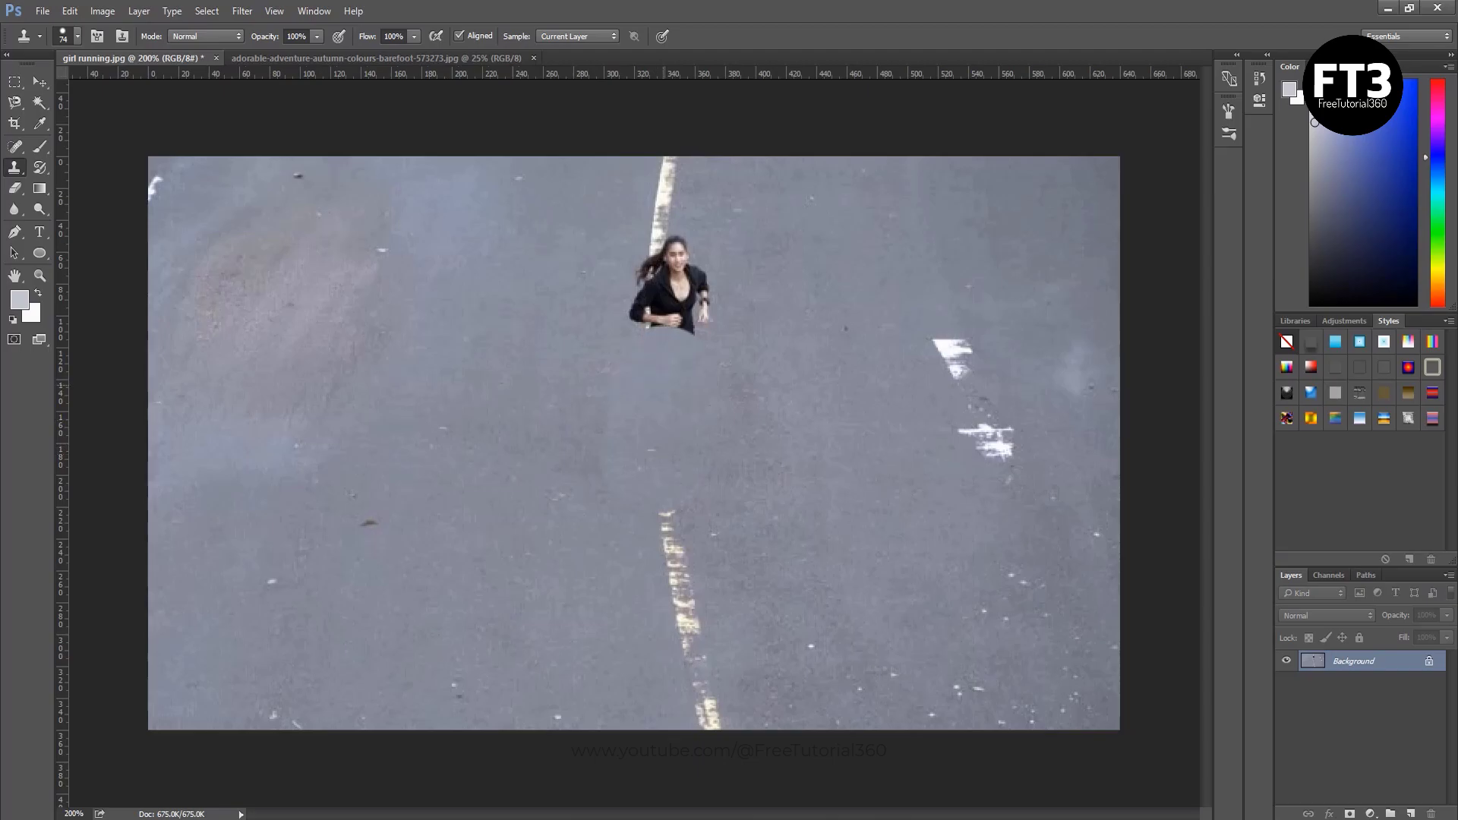
drag(665, 334, 664, 232)
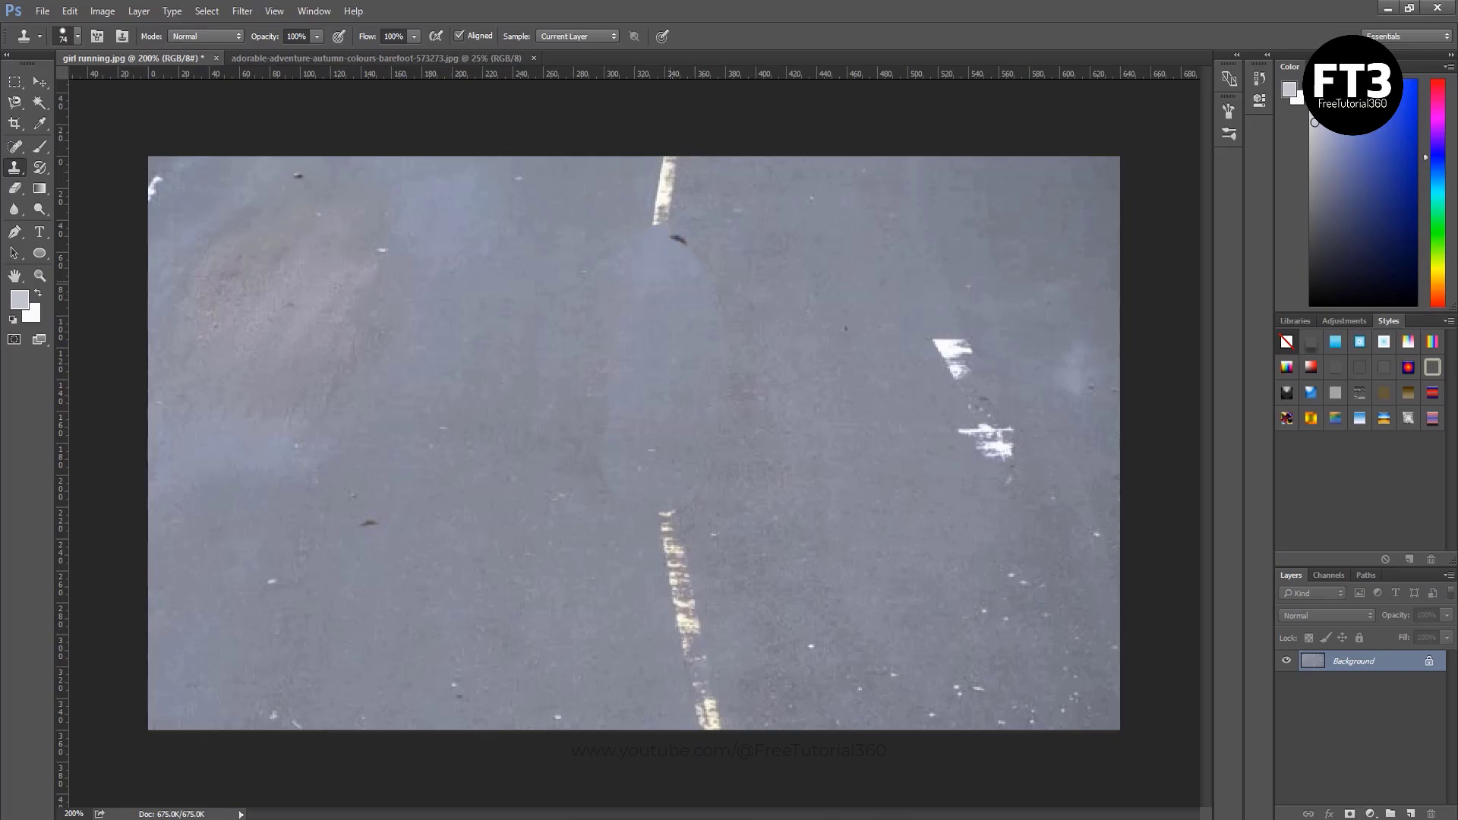
click(679, 232)
mouse_move(748, 456)
mouse_down()
mouse_move(528, 472)
mouse_move(646, 478)
mouse_move(524, 353)
mouse_move(706, 234)
mouse_up()
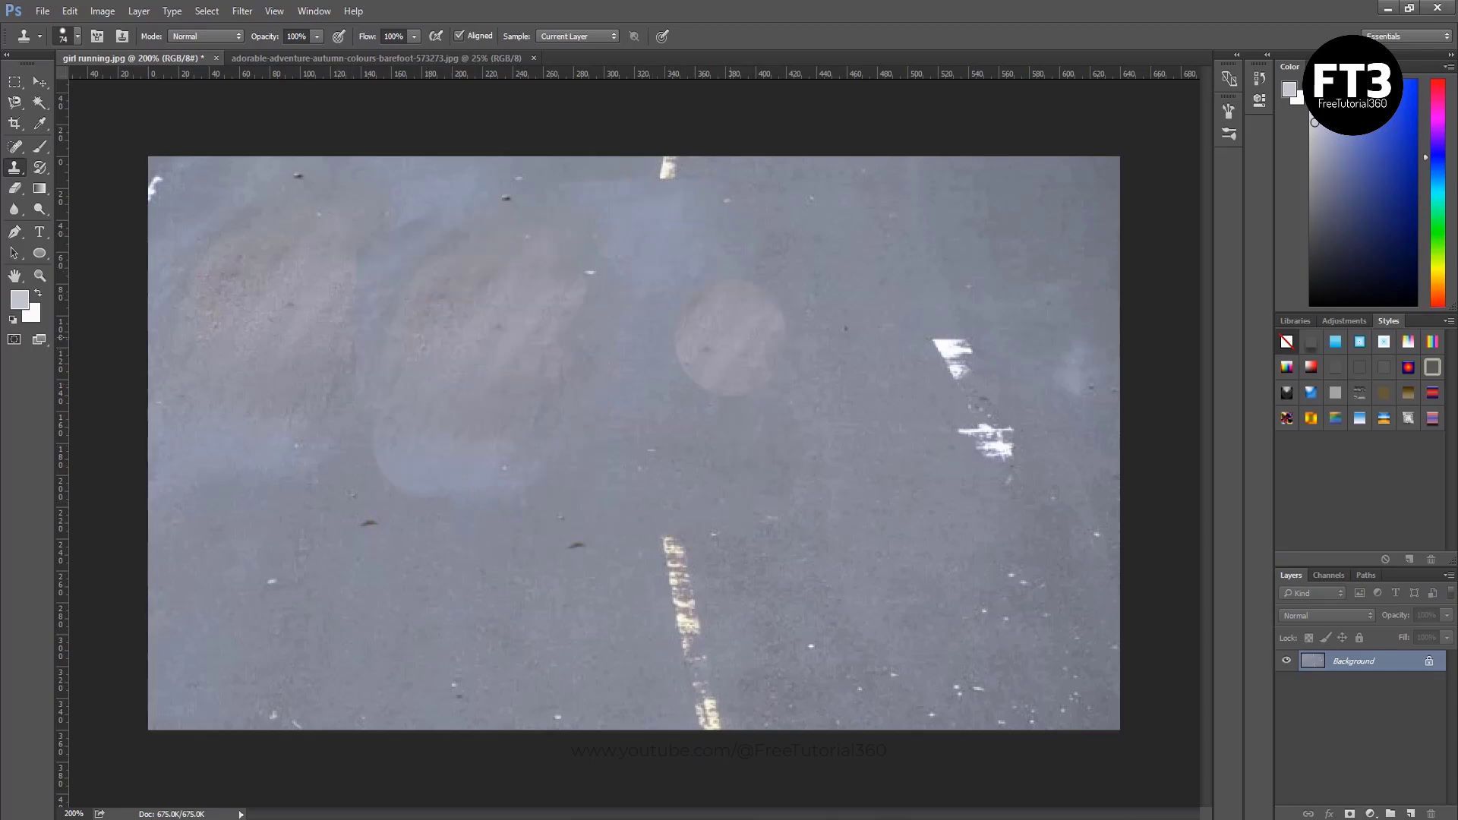
Undo the blotchy stroke, resample fresh asphalt and retry on the upper road.
key(ctrl+z)
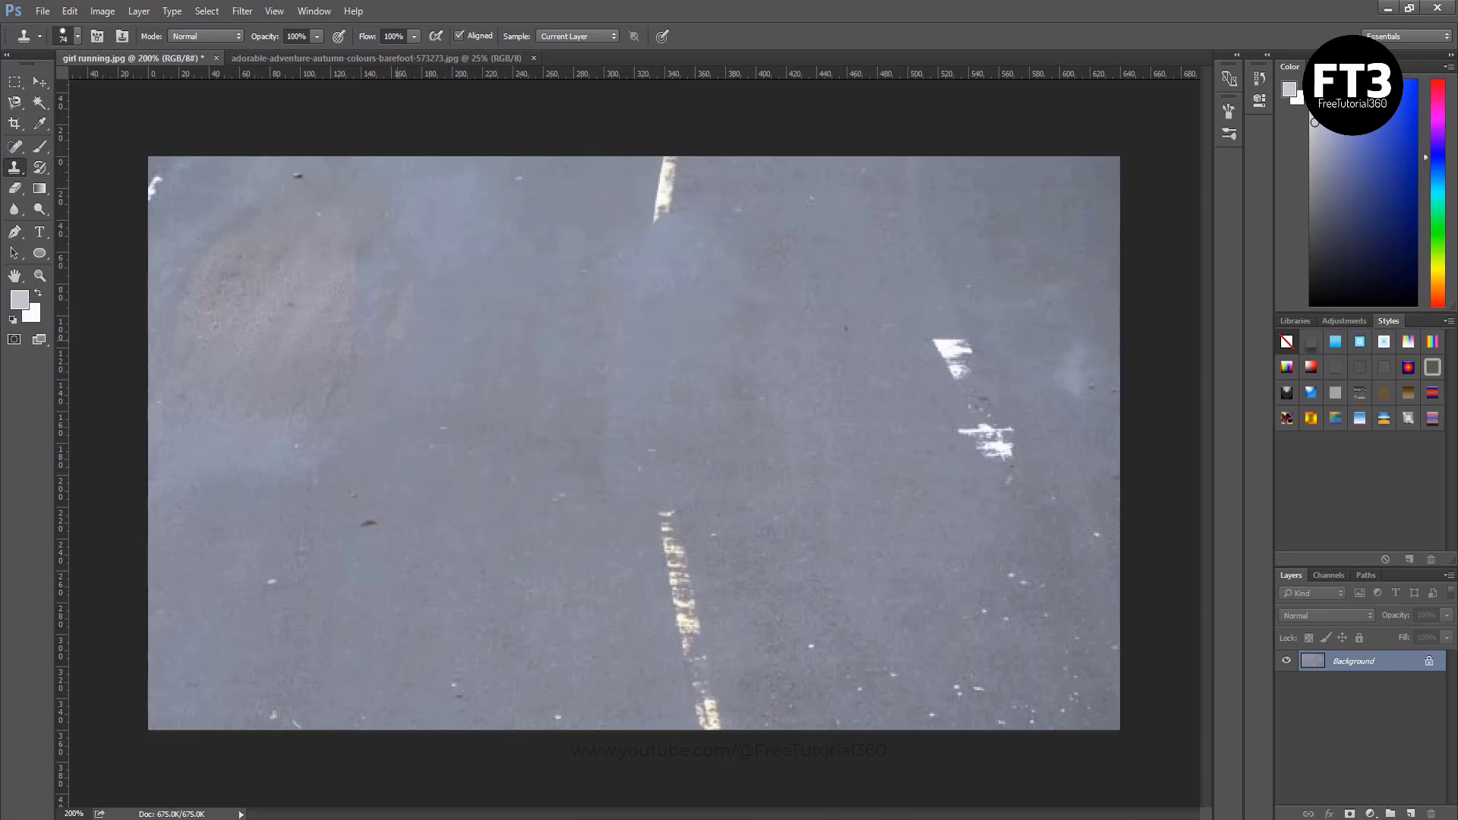
alt+click(487, 419)
mouse_move(556, 458)
mouse_down()
mouse_move(672, 480)
mouse_move(680, 448)
mouse_move(539, 401)
mouse_move(543, 288)
mouse_move(463, 334)
mouse_up()
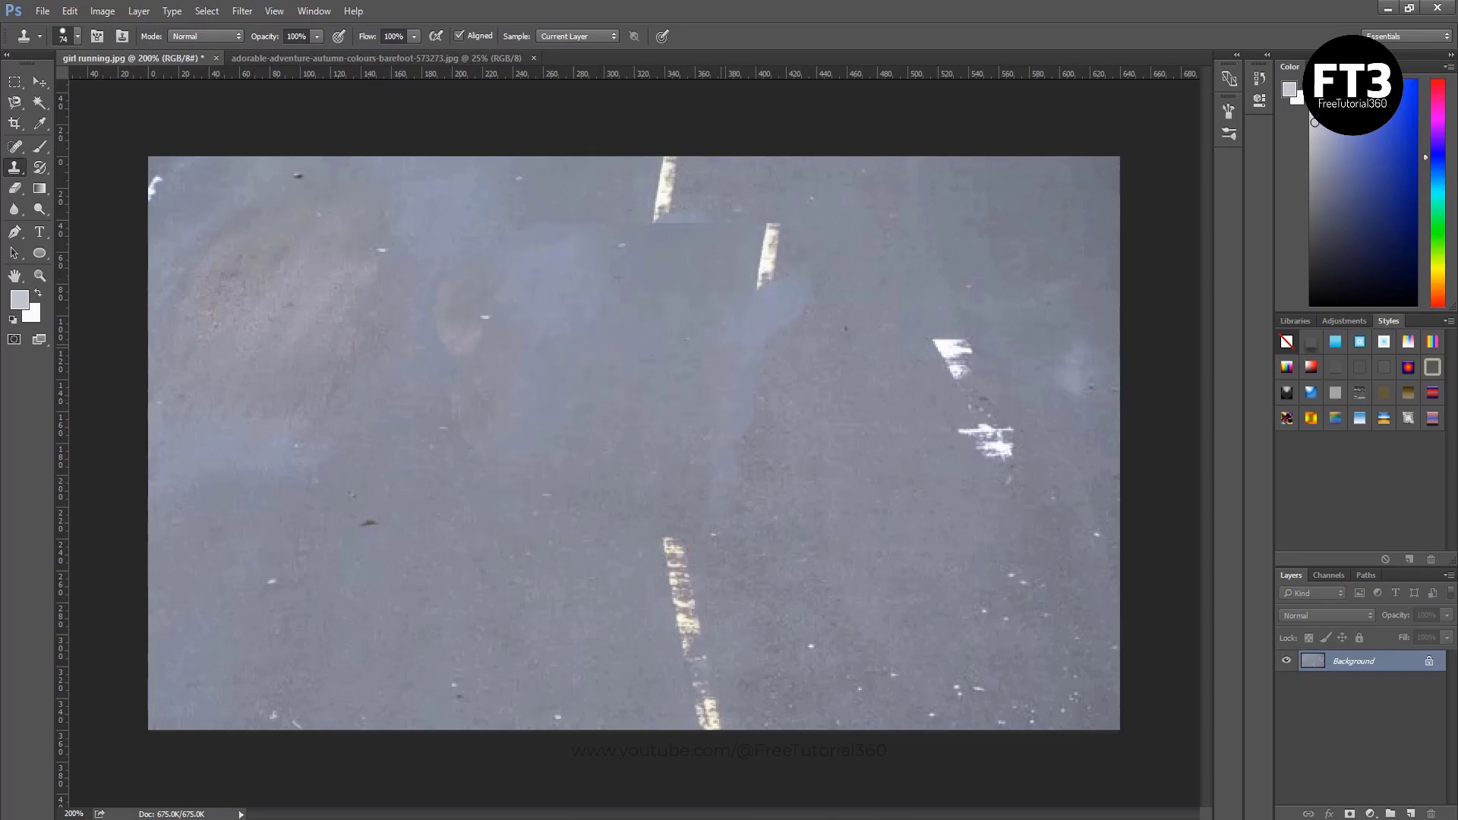
key(ctrl+z)
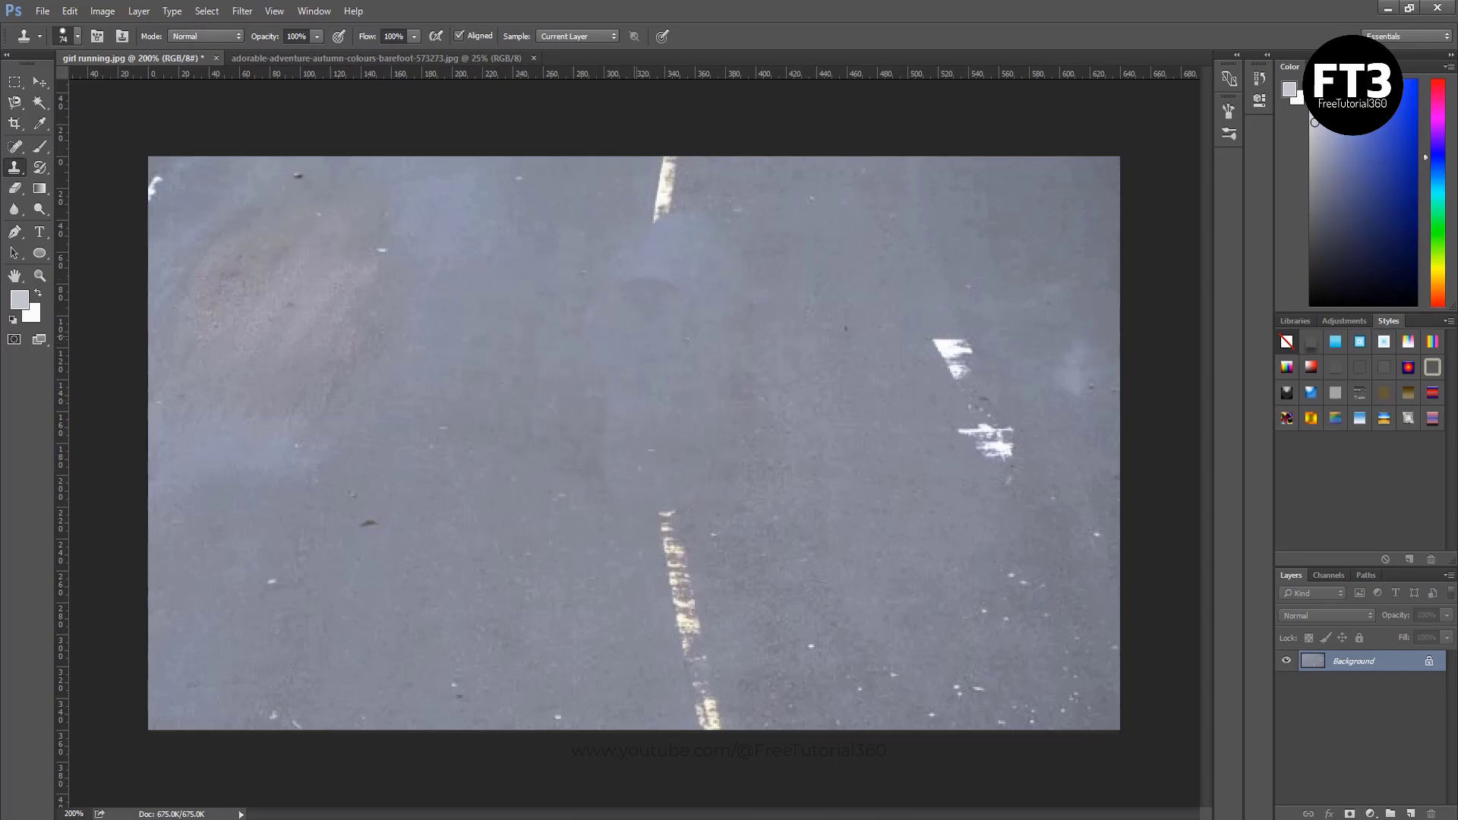
click(77, 35)
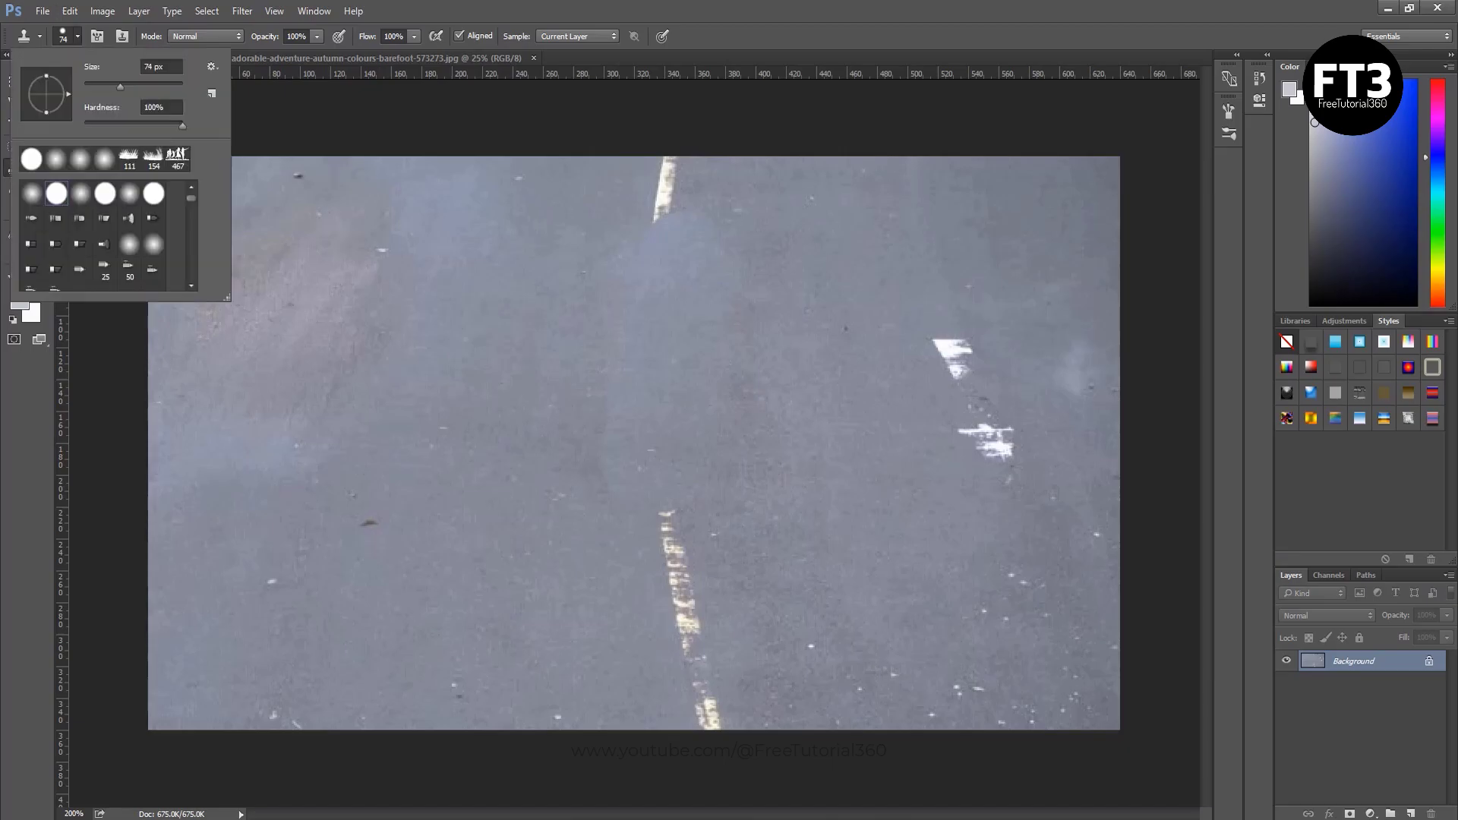
Shrink the clone brush to 24 px and smooth the patchy asphalt, undoing bad strokes.
drag(120, 87, 96, 88)
click(508, 339)
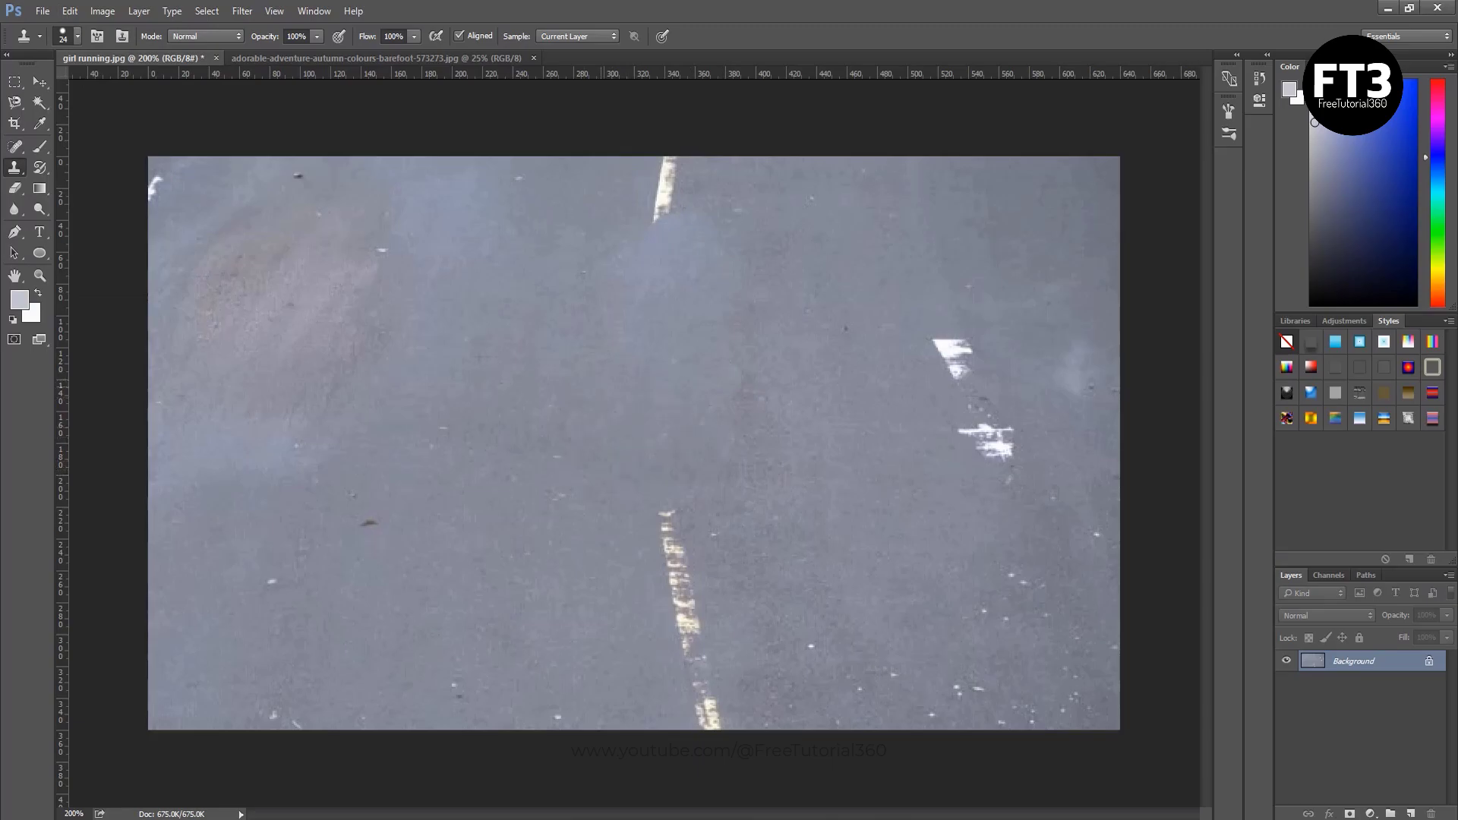
click(483, 553)
mouse_move(455, 366)
mouse_down()
mouse_move(530, 380)
mouse_move(551, 276)
mouse_move(595, 279)
mouse_up()
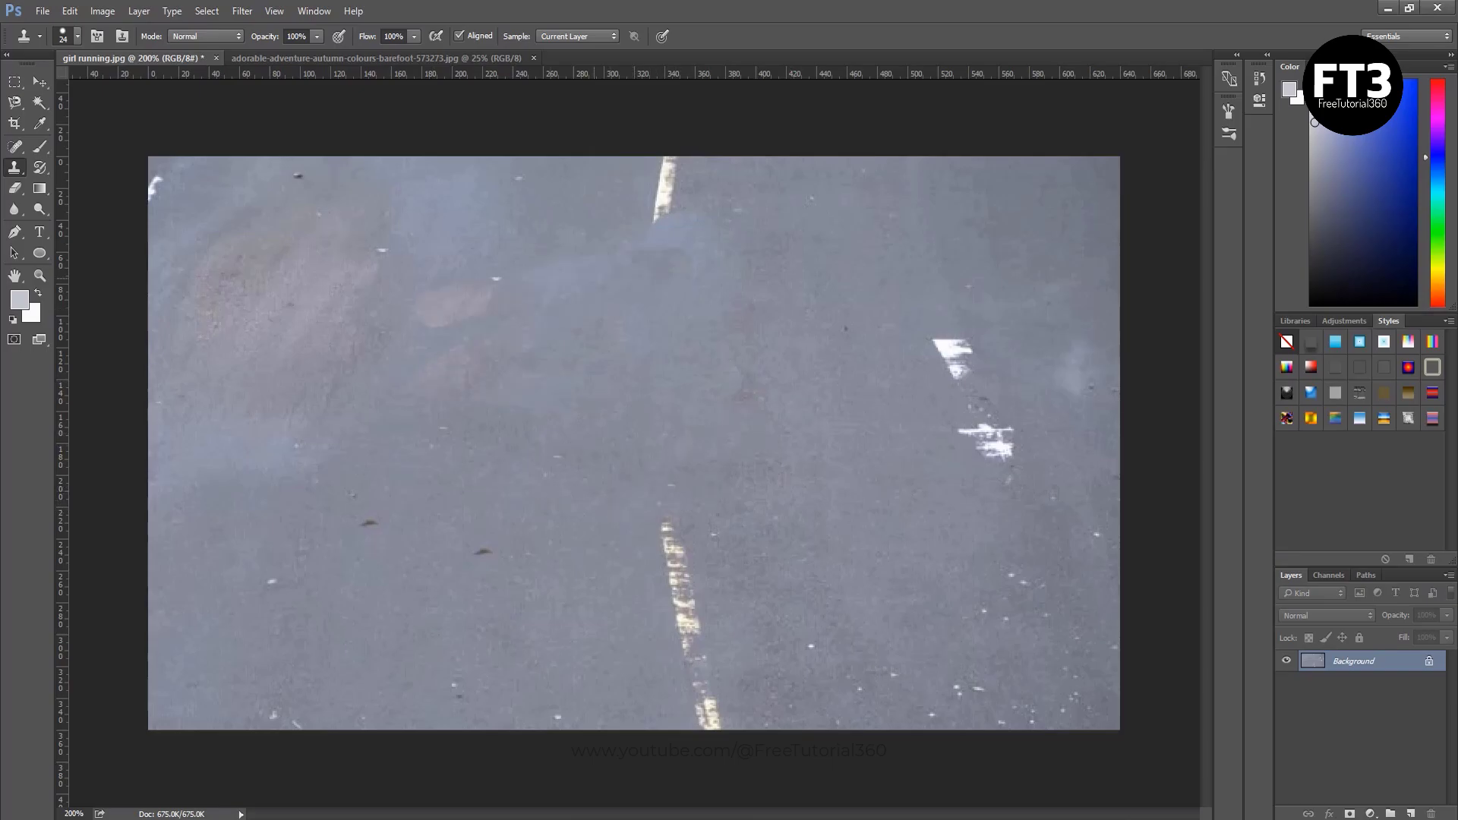
key(ctrl+z)
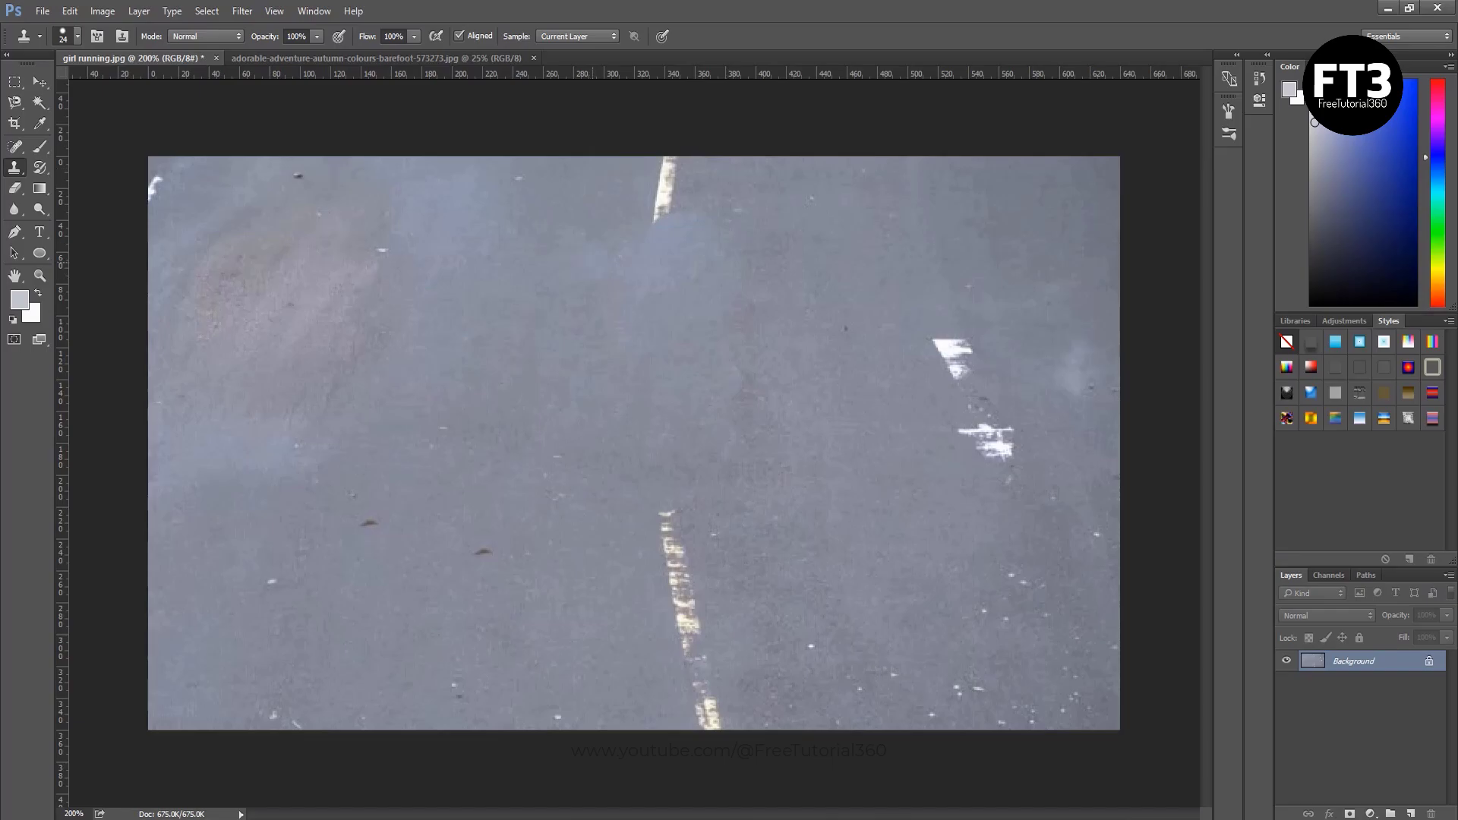
drag(626, 233, 639, 227)
click(668, 522)
key(ctrl+z)
Set the brush to 9 px and extend the lower yellow line upward.
click(77, 35)
drag(95, 88, 90, 87)
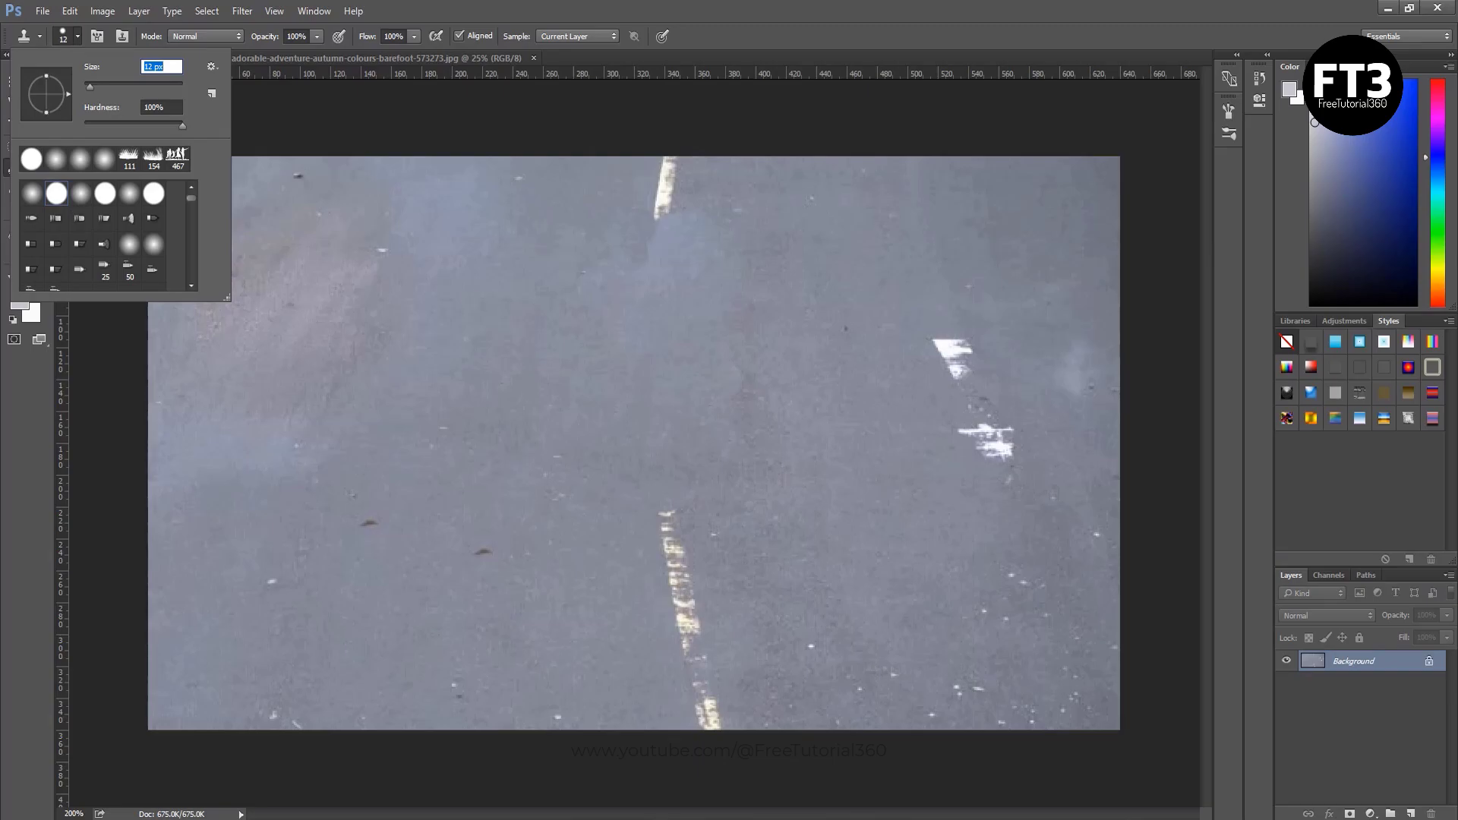
text(9)
key(Return)
drag(680, 560, 678, 568)
key(Return)
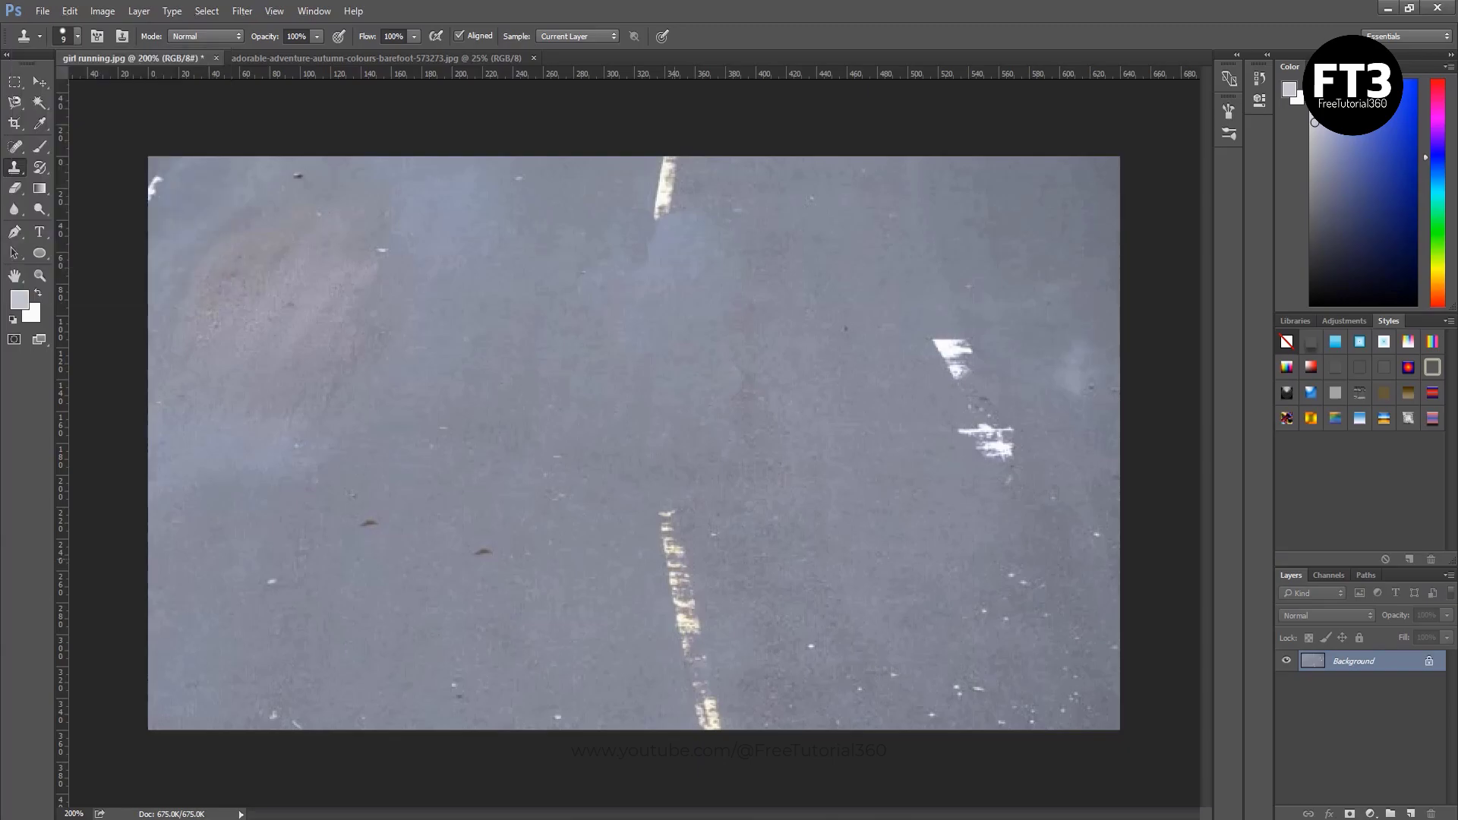
click(664, 496)
click(656, 457)
click(696, 626)
key(ctrl+z)
Lengthen the upper centre line downward with several small clone dabs.
click(665, 189)
key(ctrl+z)
alt+click(665, 190)
click(661, 219)
click(659, 229)
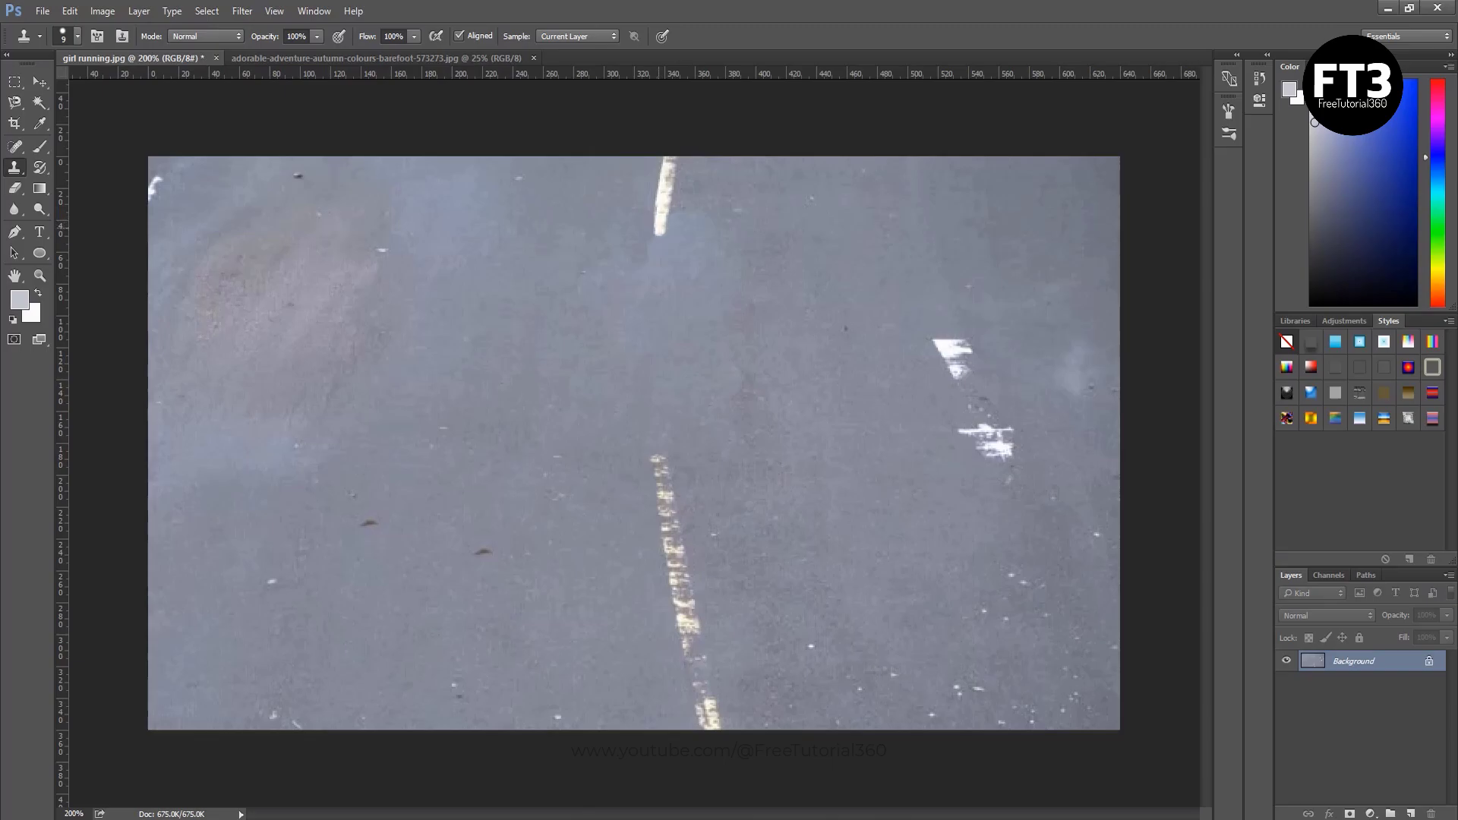
click(657, 235)
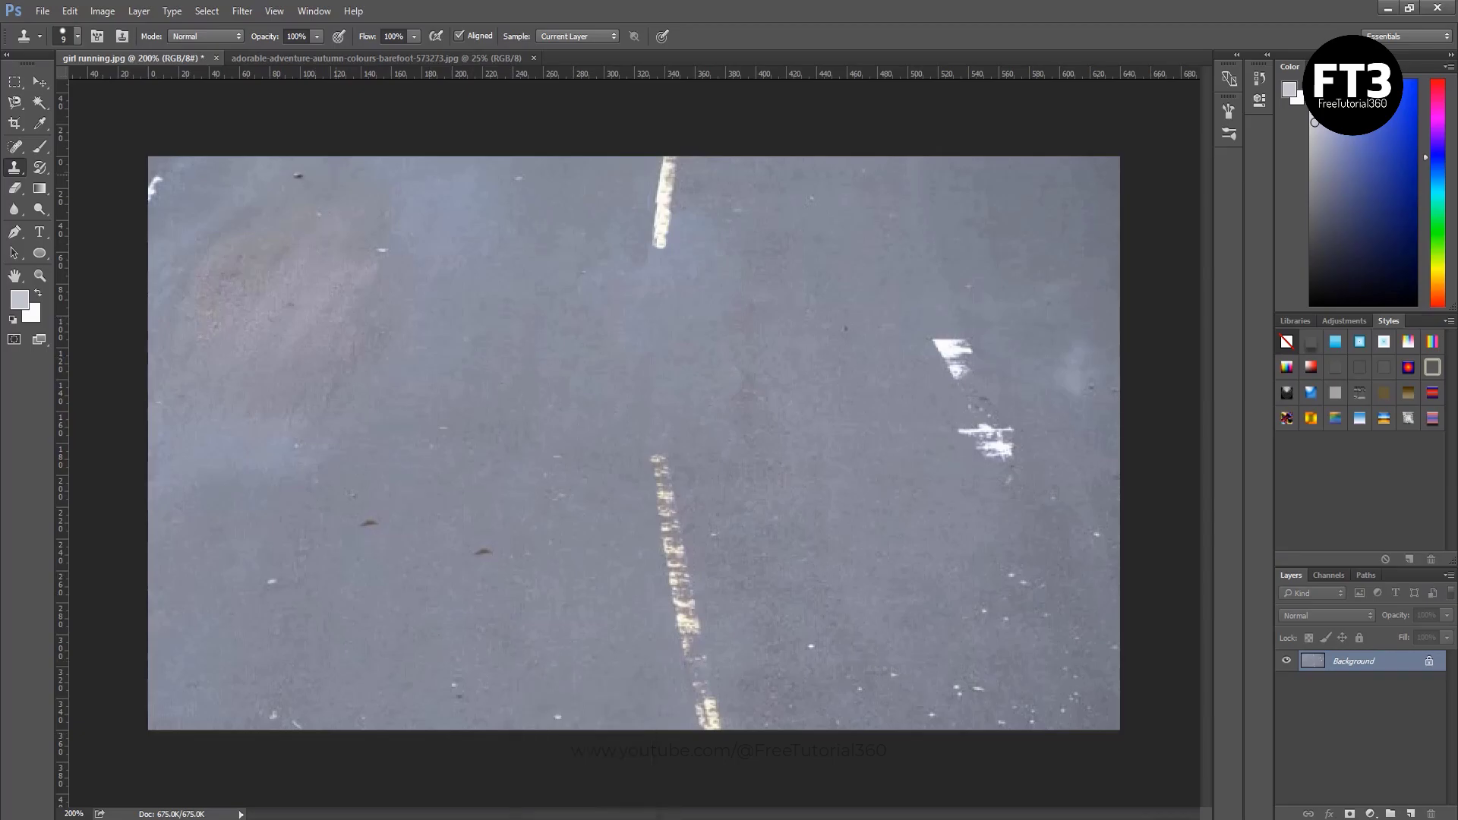
Switch to the adorable-adventure-autumn-colours forest document with the running girl.
click(376, 58)
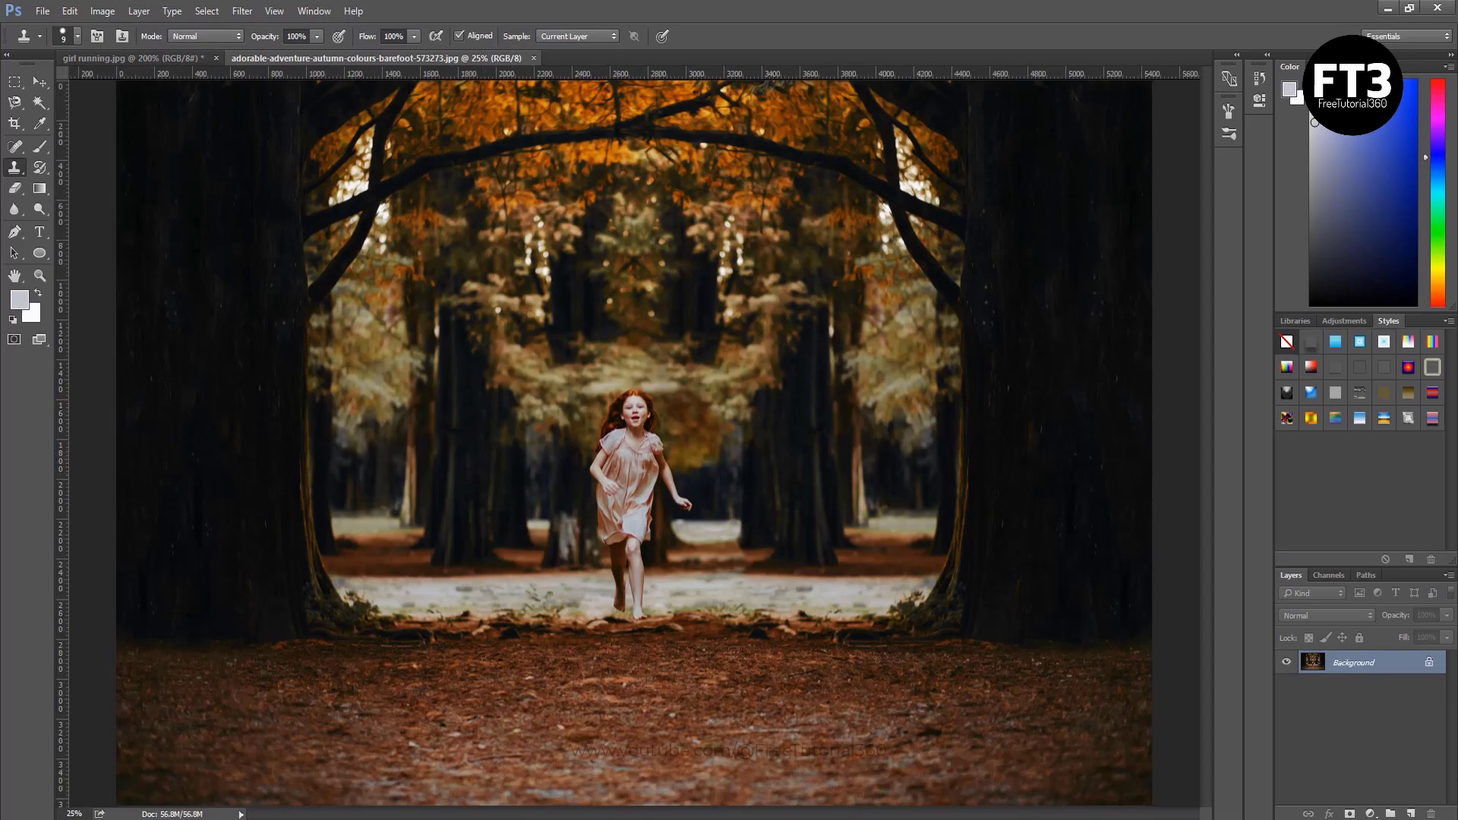
Choose the Quick Selection tool in Add mode with a 27 px brush.
click(40, 102)
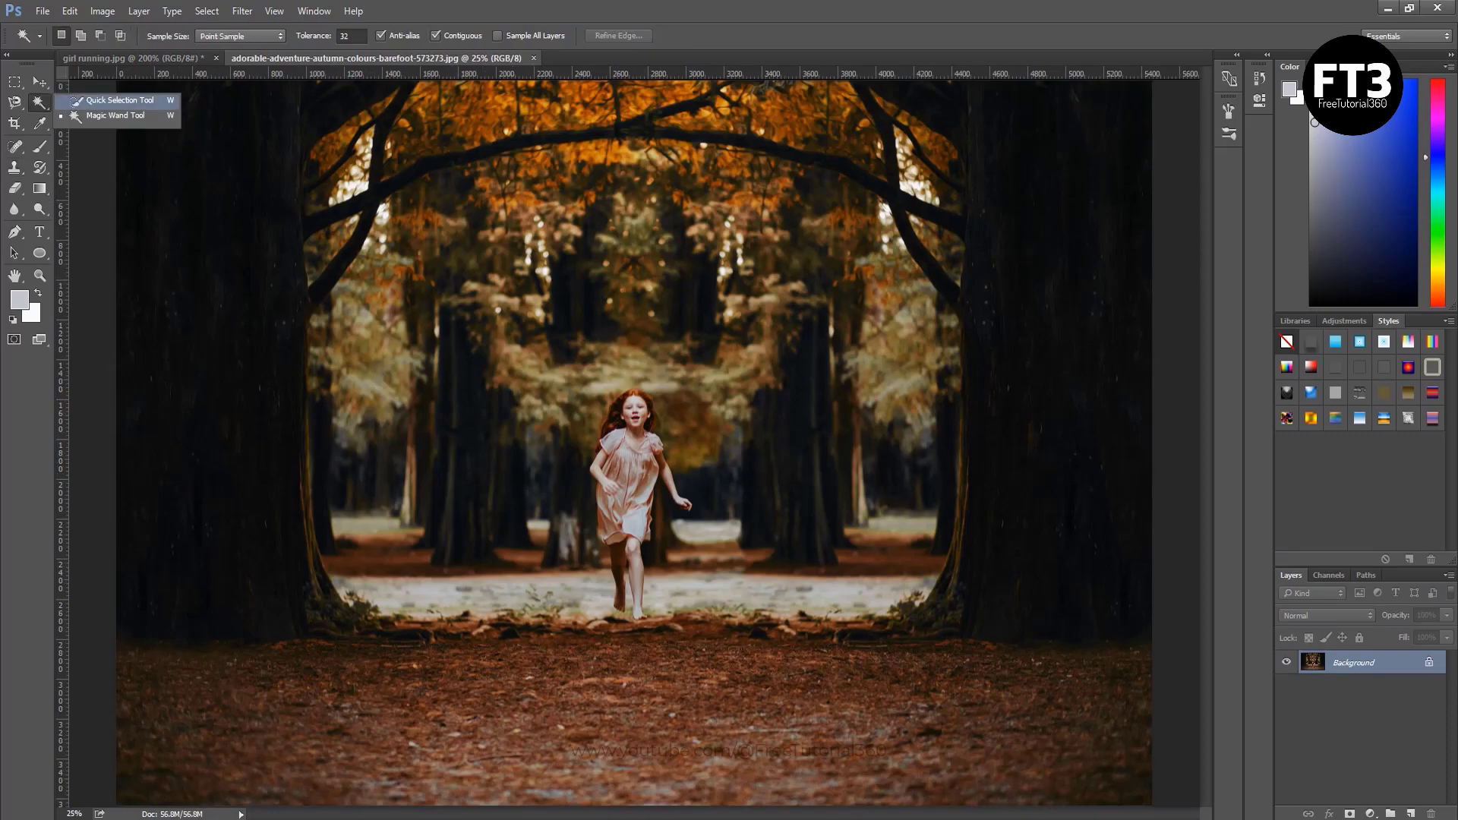
click(119, 99)
click(88, 36)
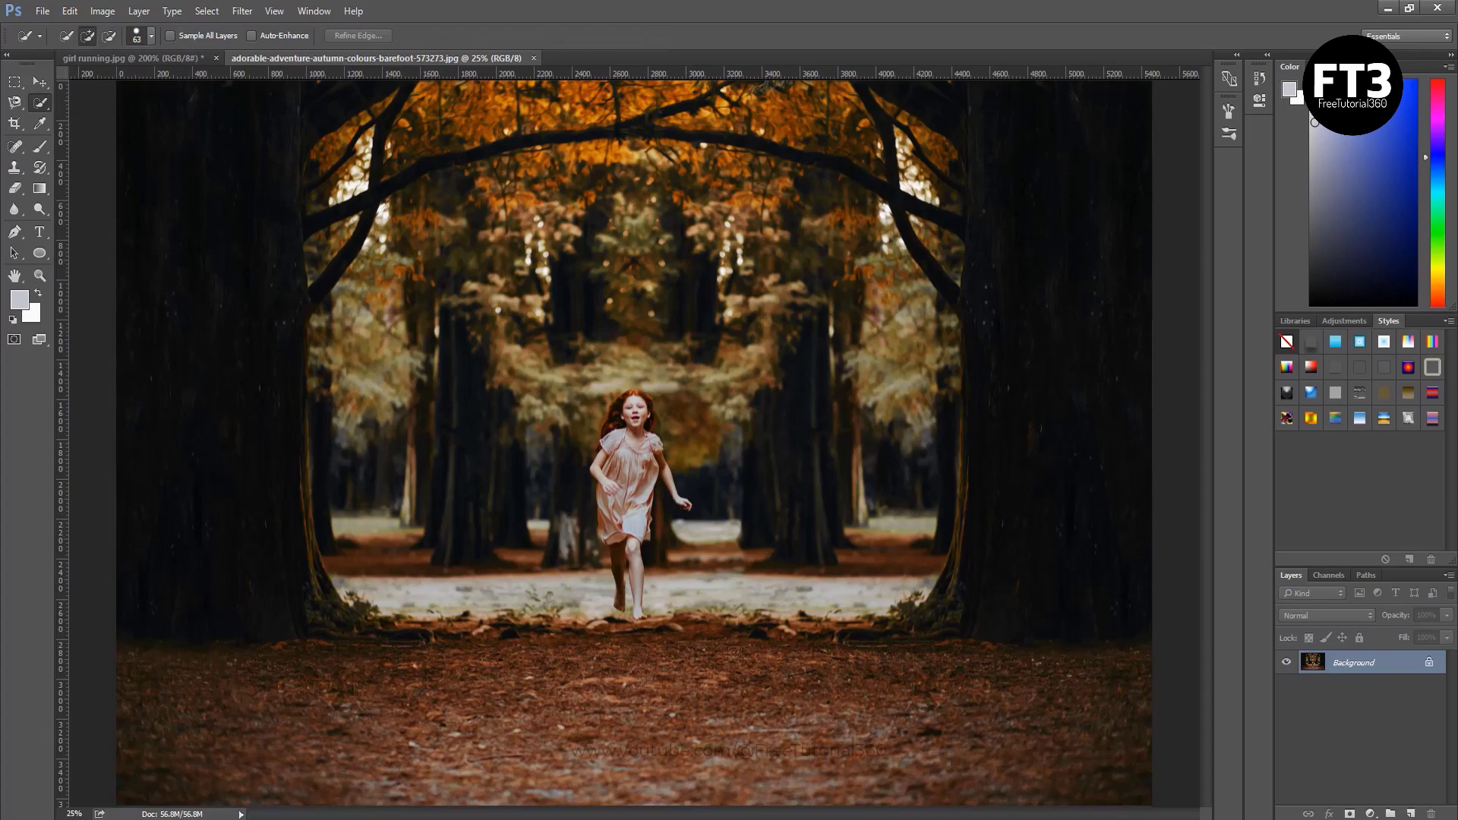
click(151, 36)
drag(113, 84, 86, 84)
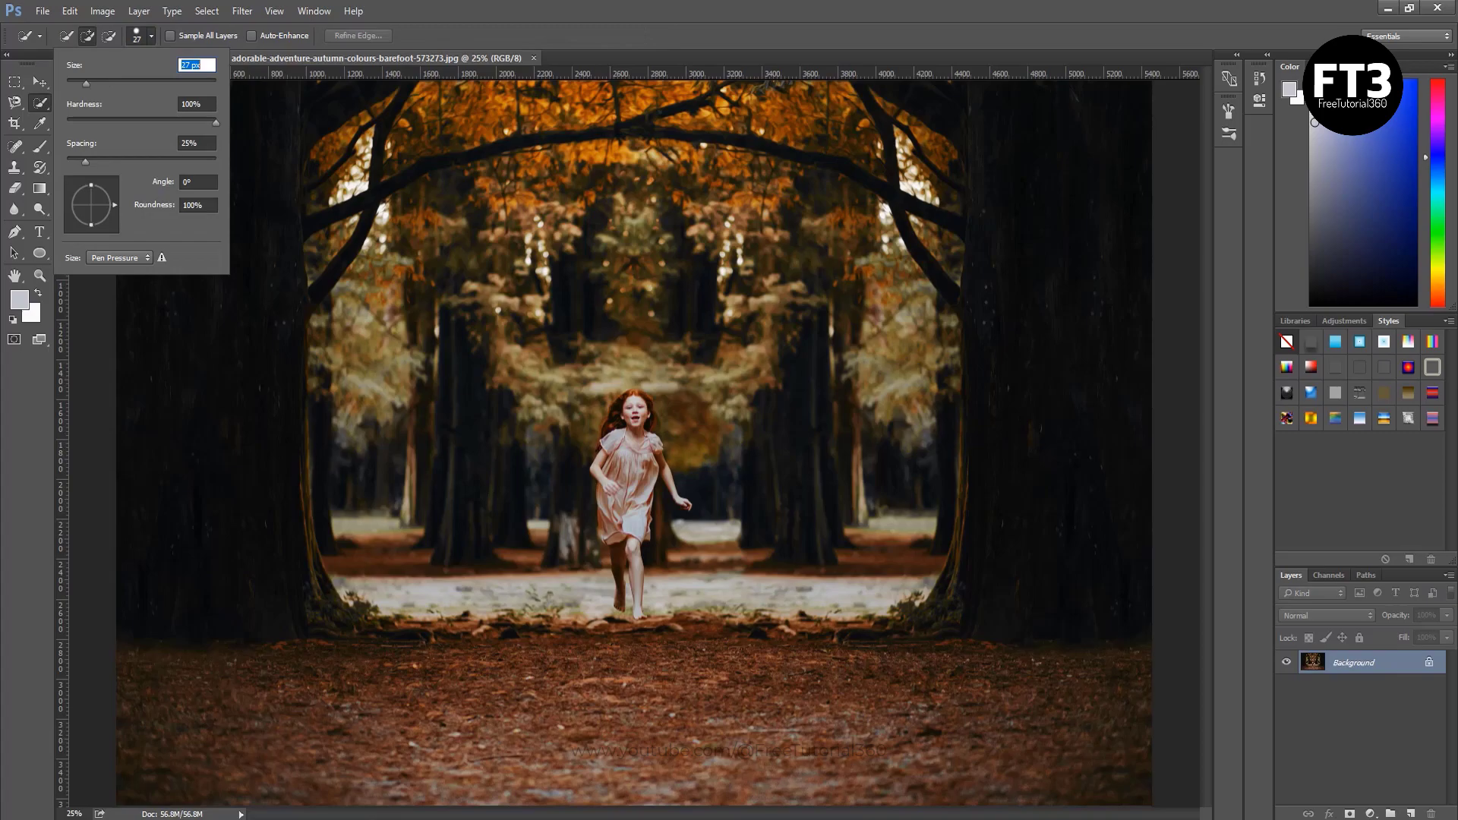
key(Return)
Select the running girl from face to hand and copy her to Layer 1, checking the cut-out.
click(635, 409)
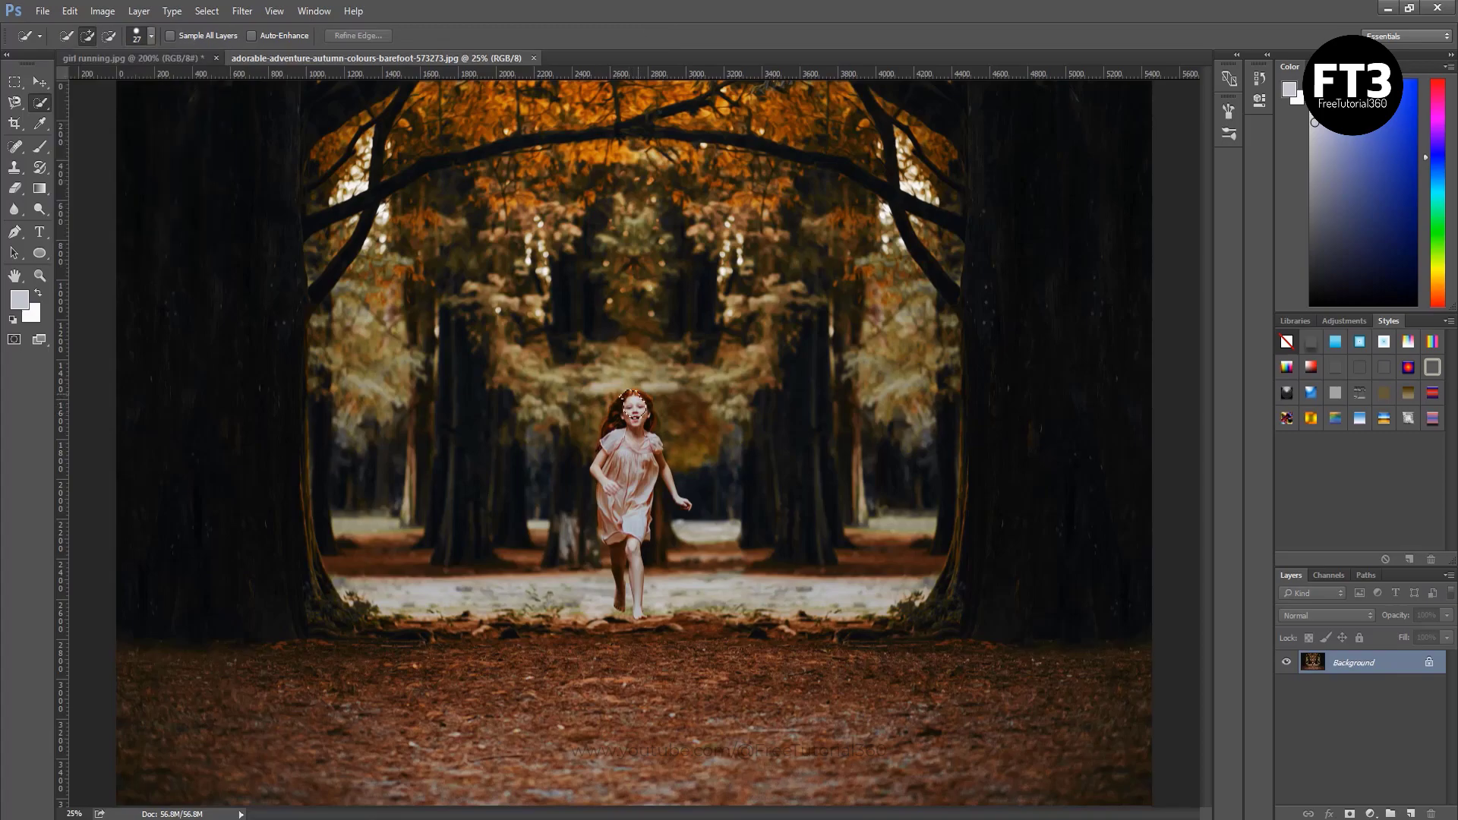
mouse_move(638, 395)
mouse_down()
mouse_move(635, 435)
mouse_move(618, 431)
mouse_move(626, 472)
mouse_move(608, 481)
mouse_move(633, 486)
mouse_move(610, 503)
mouse_move(615, 532)
mouse_up()
mouse_move(663, 462)
mouse_down()
mouse_move(681, 502)
mouse_move(632, 550)
mouse_move(638, 613)
mouse_up()
key(ctrl+j)
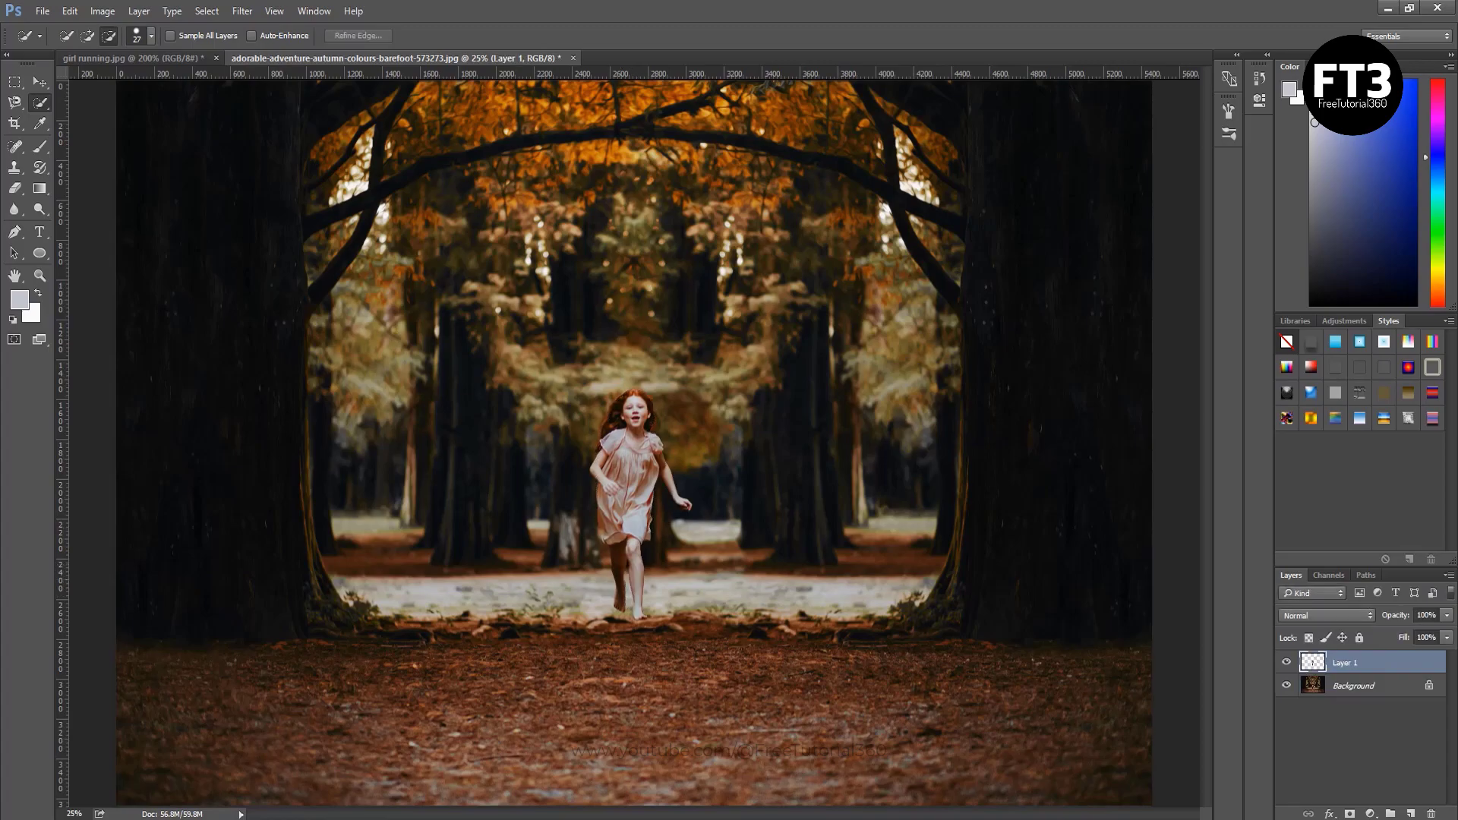
click(1286, 686)
click(1286, 685)
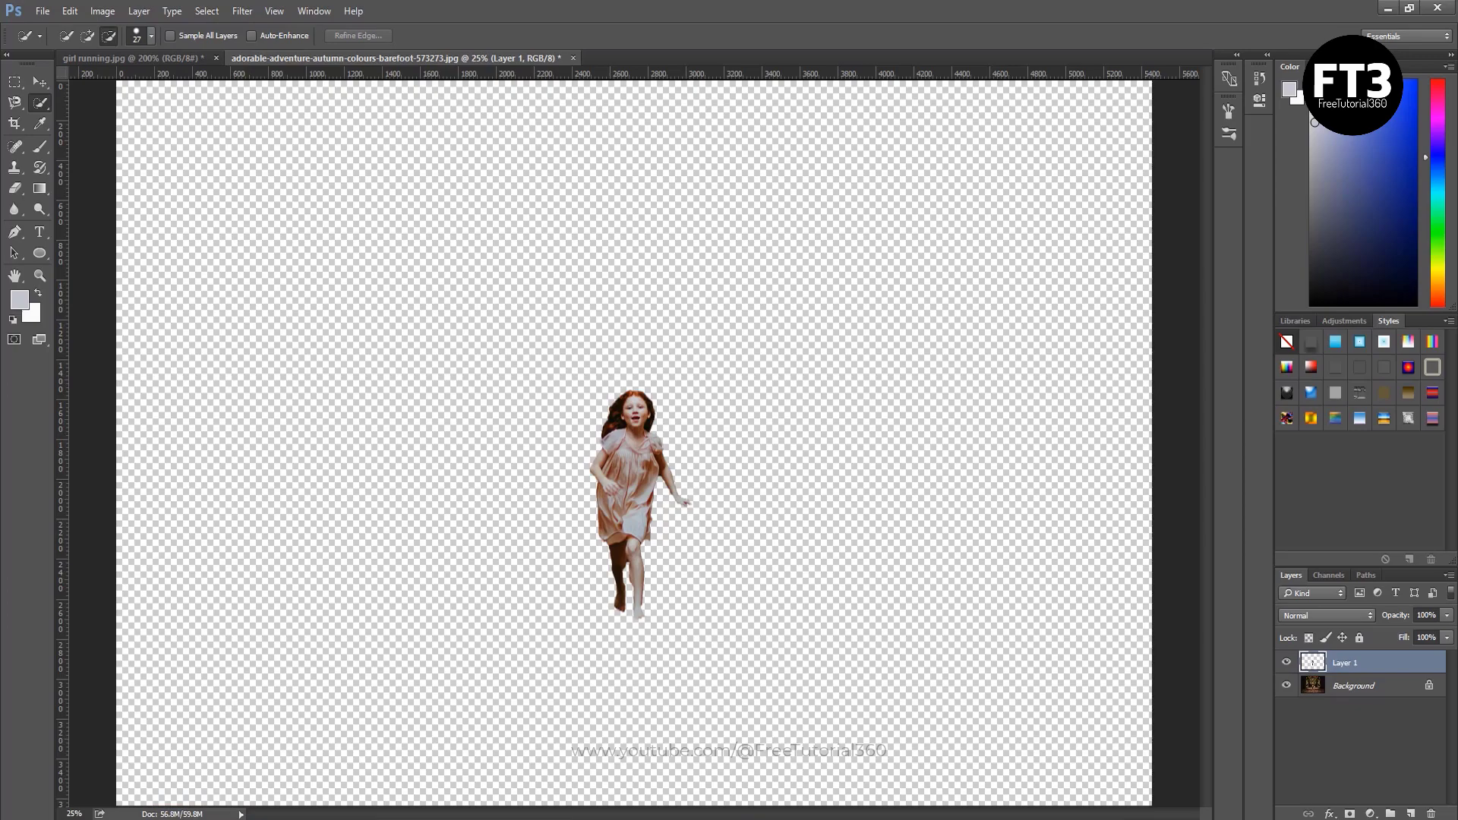
Drag Layer 1 into girl running.jpg and convert it to a Smart Object.
key(v)
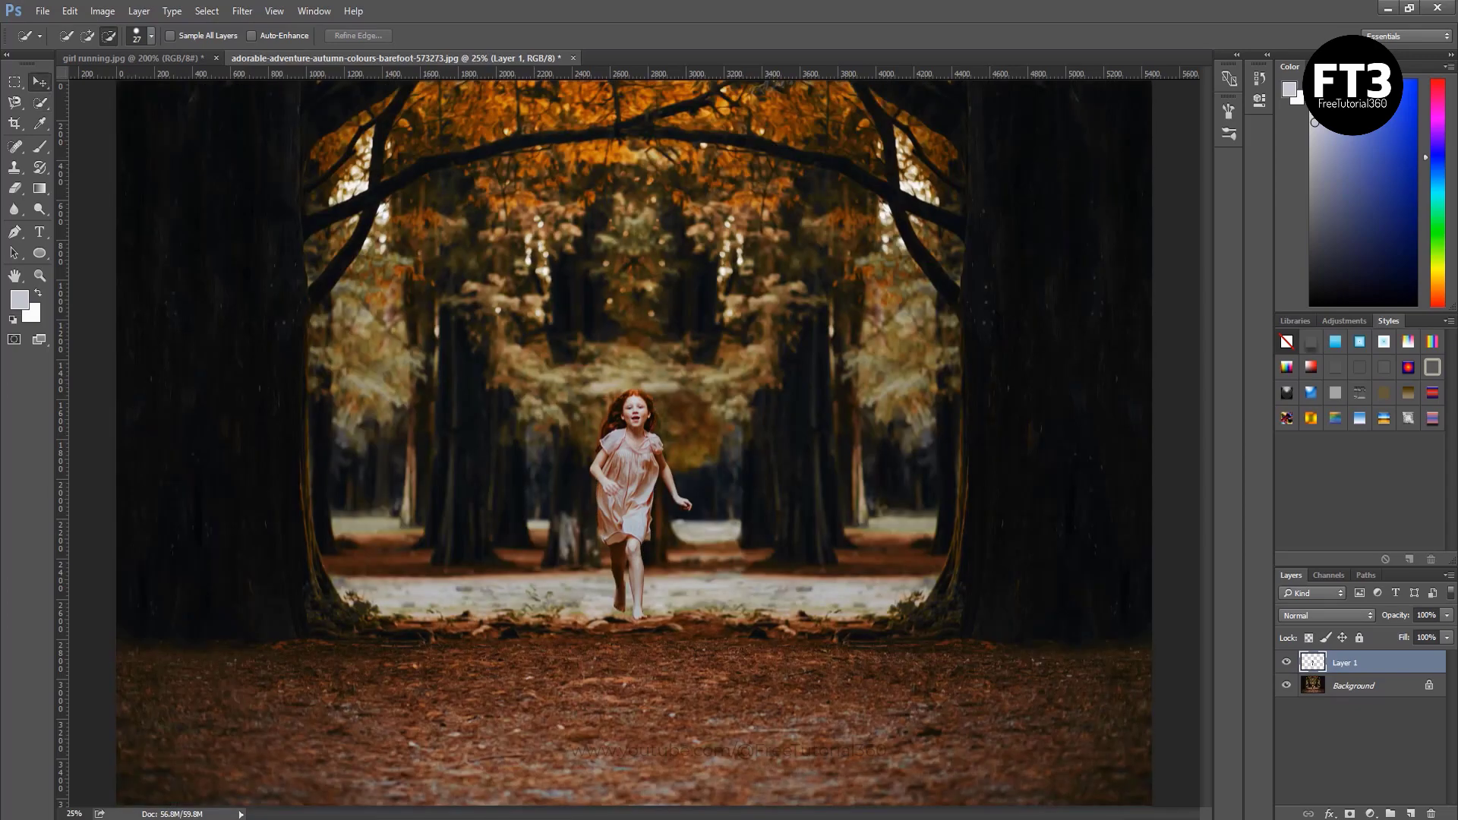
drag(644, 433, 251, 68)
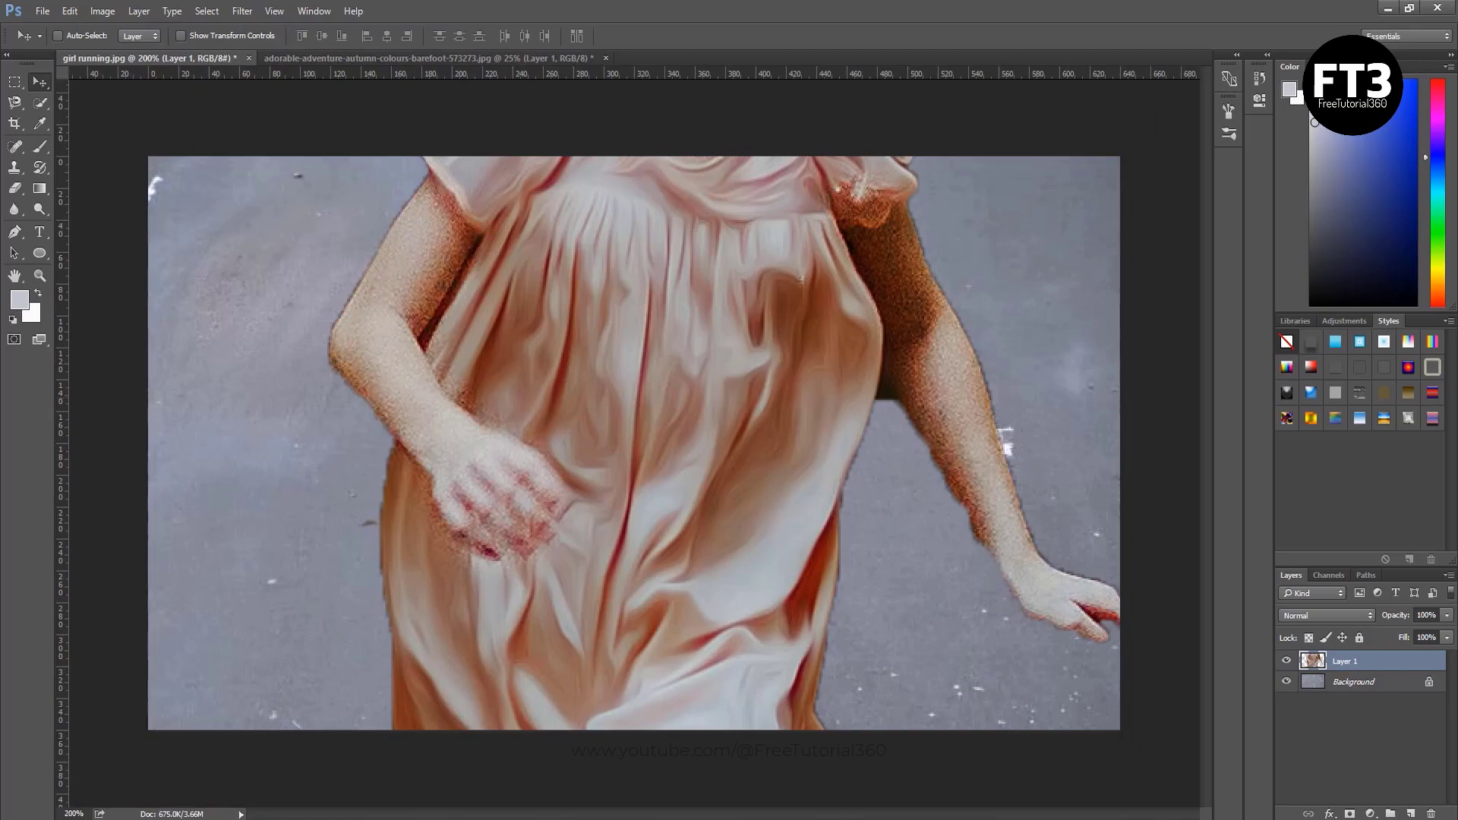
right_click(1313, 662)
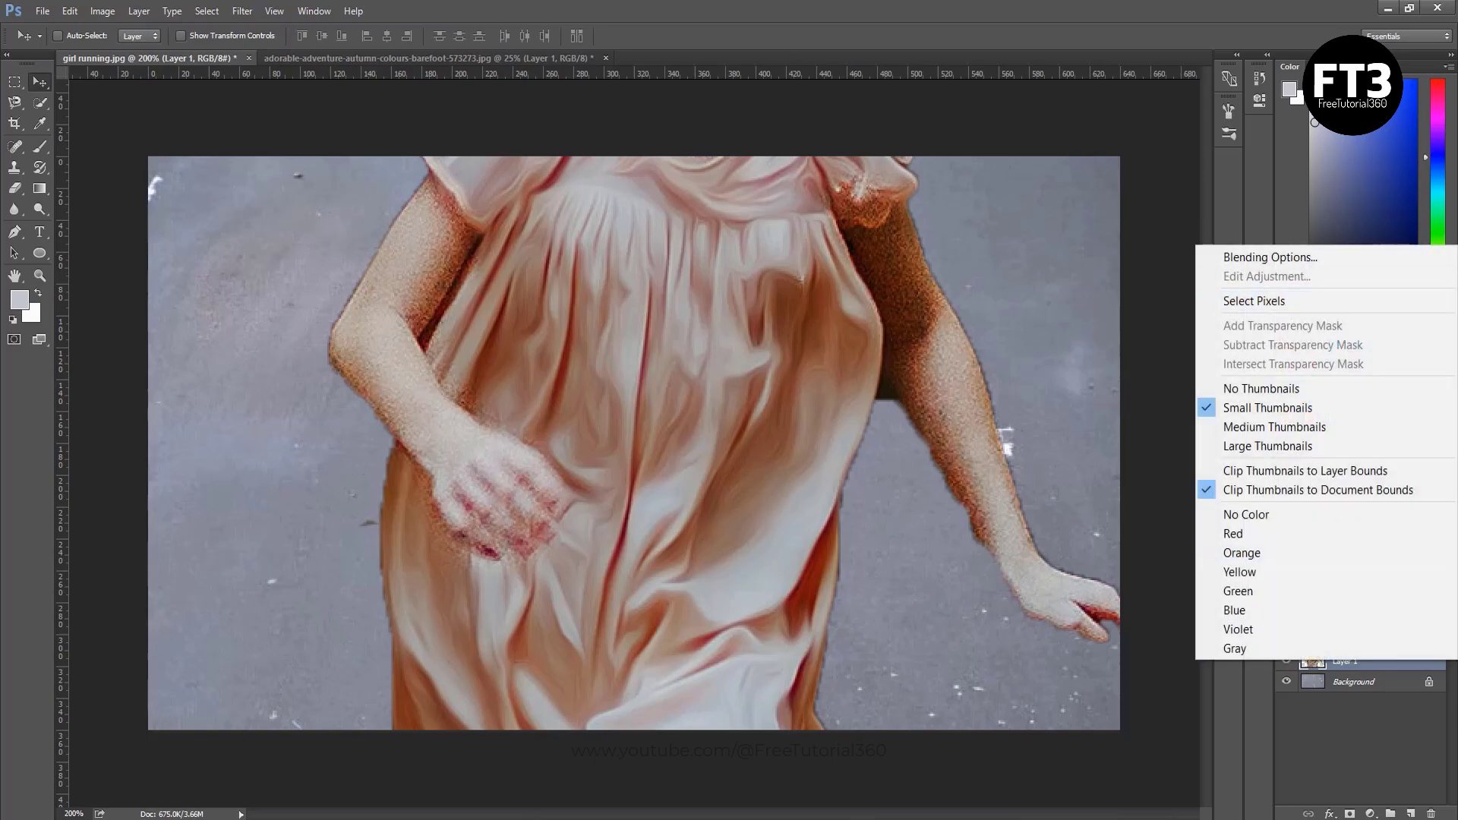
key(Escape)
right_click(1404, 661)
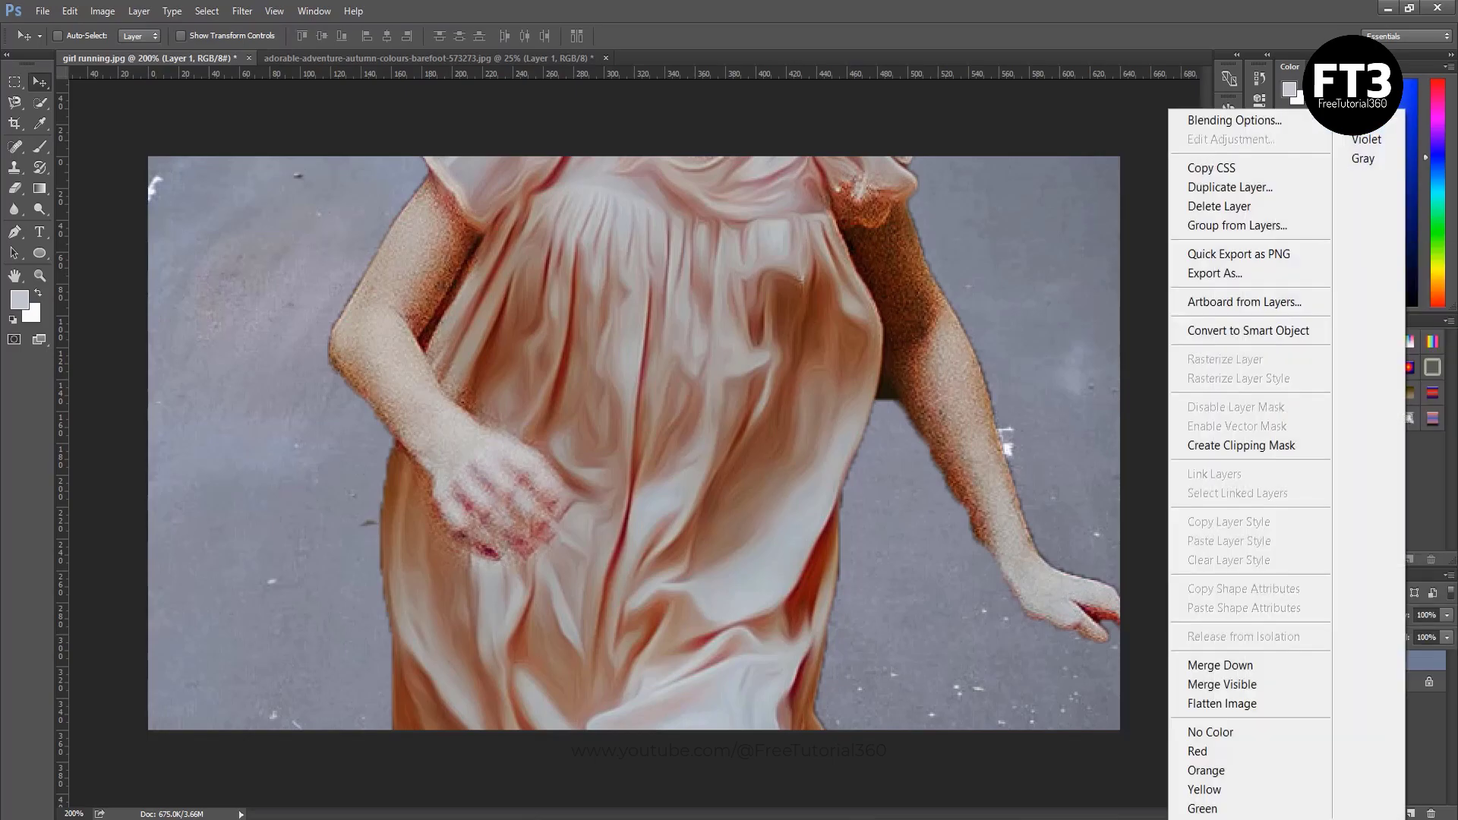
click(1248, 331)
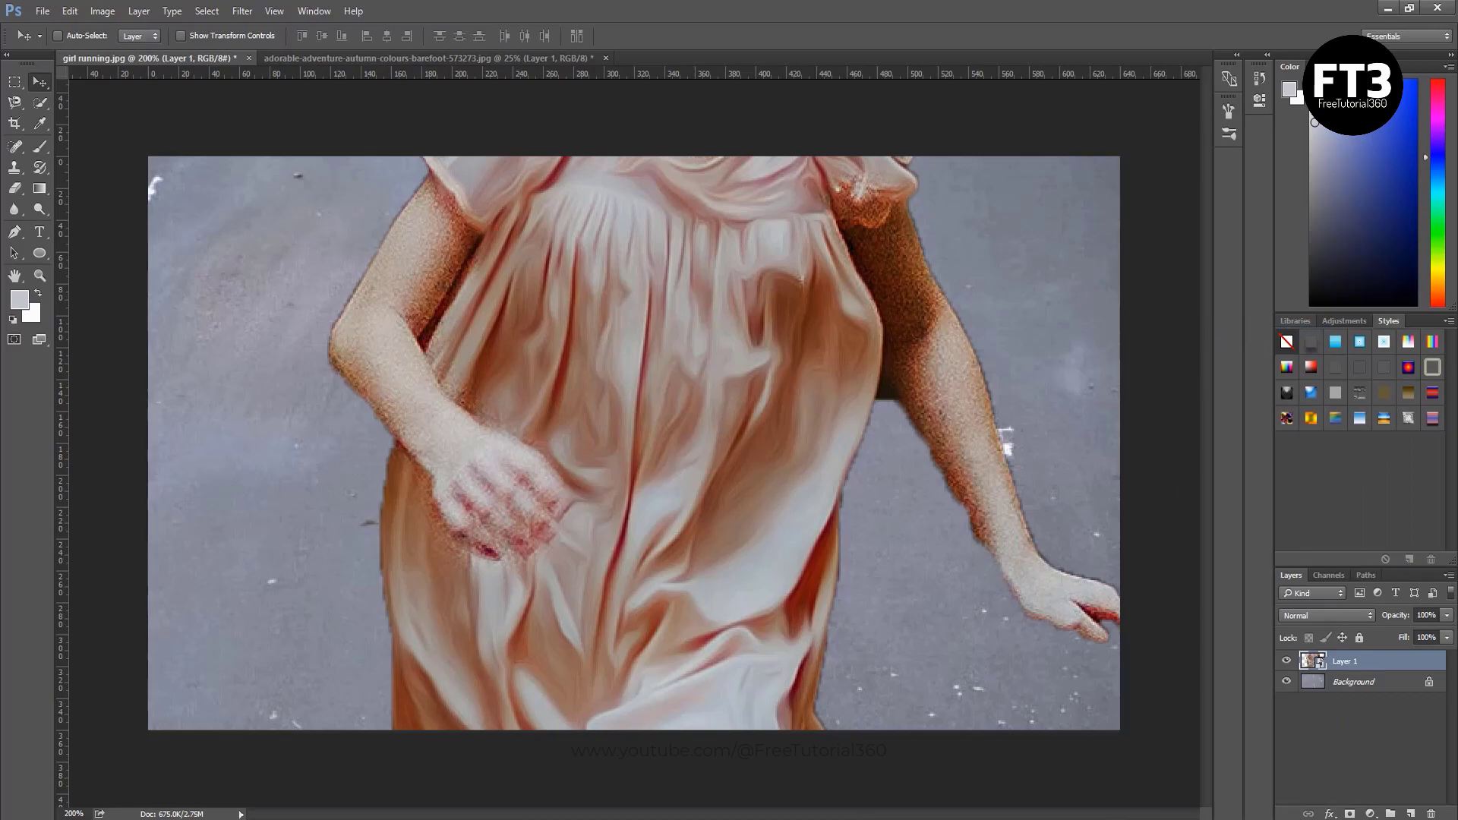
Scale the girl down to about 17% and place her on the road's centre line mid-canvas.
key(ctrl+t)
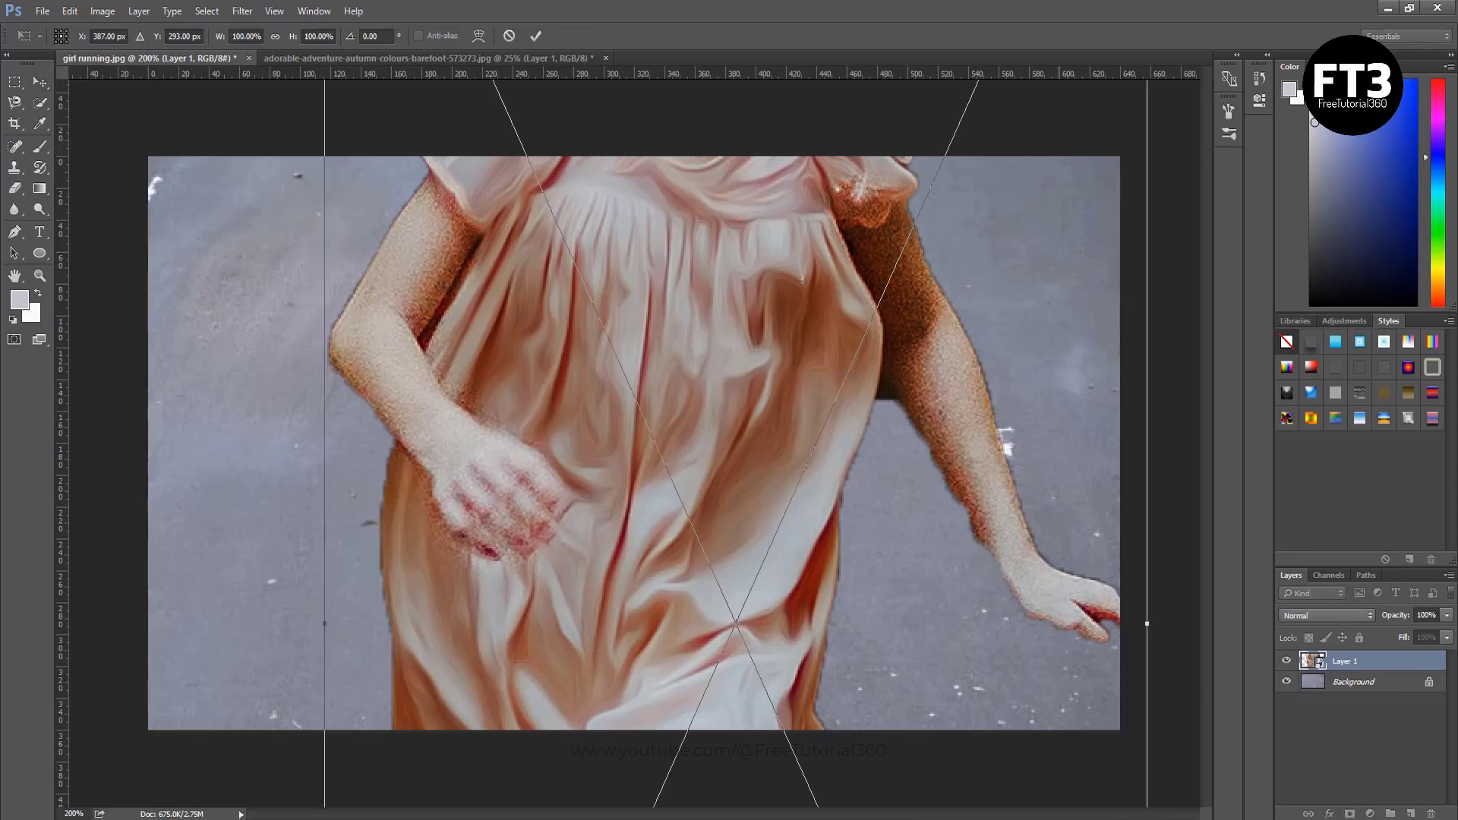
drag(929, 217, 789, 716)
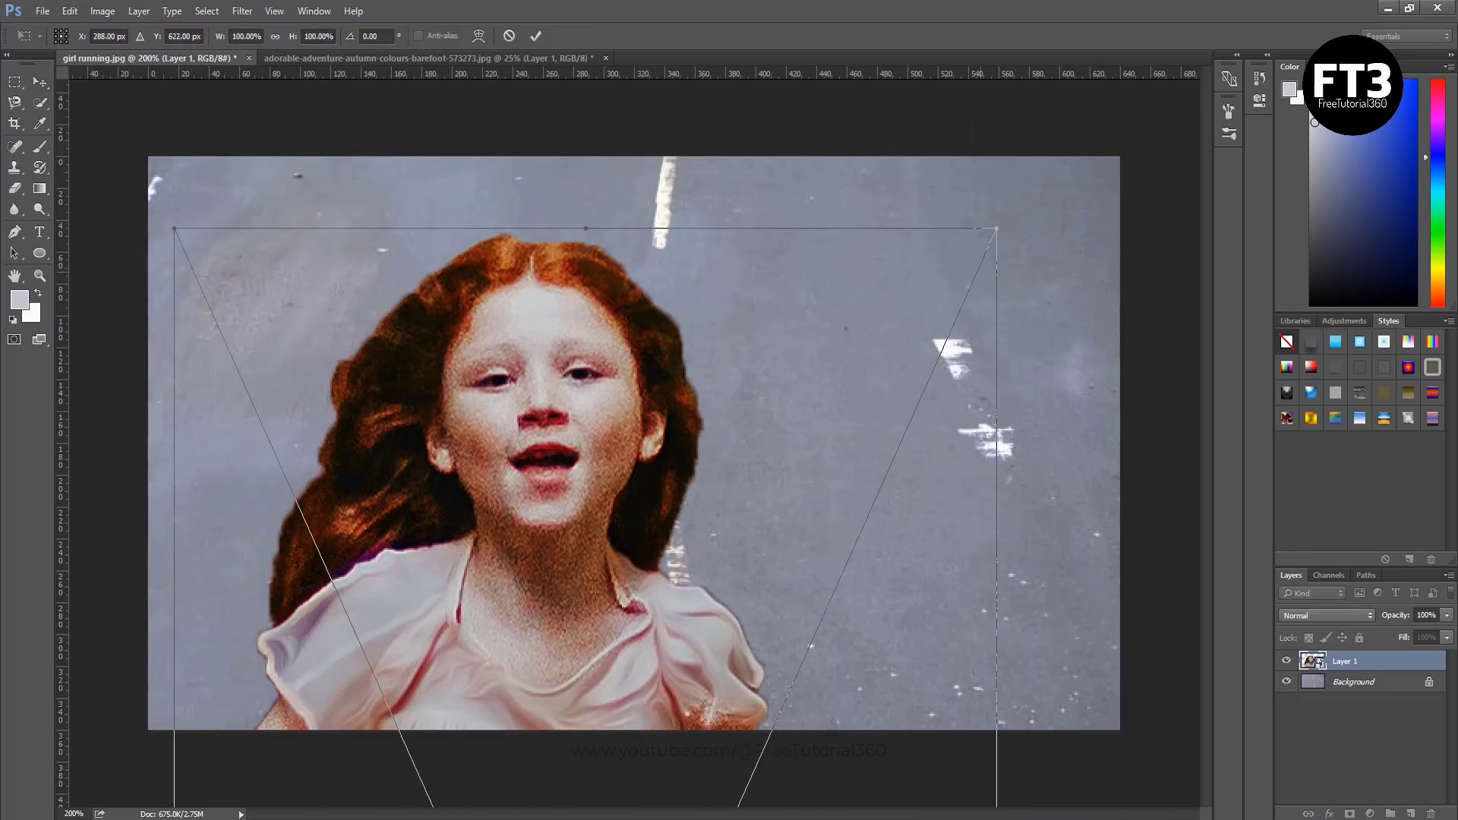
drag(996, 228, 833, 591)
drag(558, 684, 662, 300)
drag(937, 207, 600, 502)
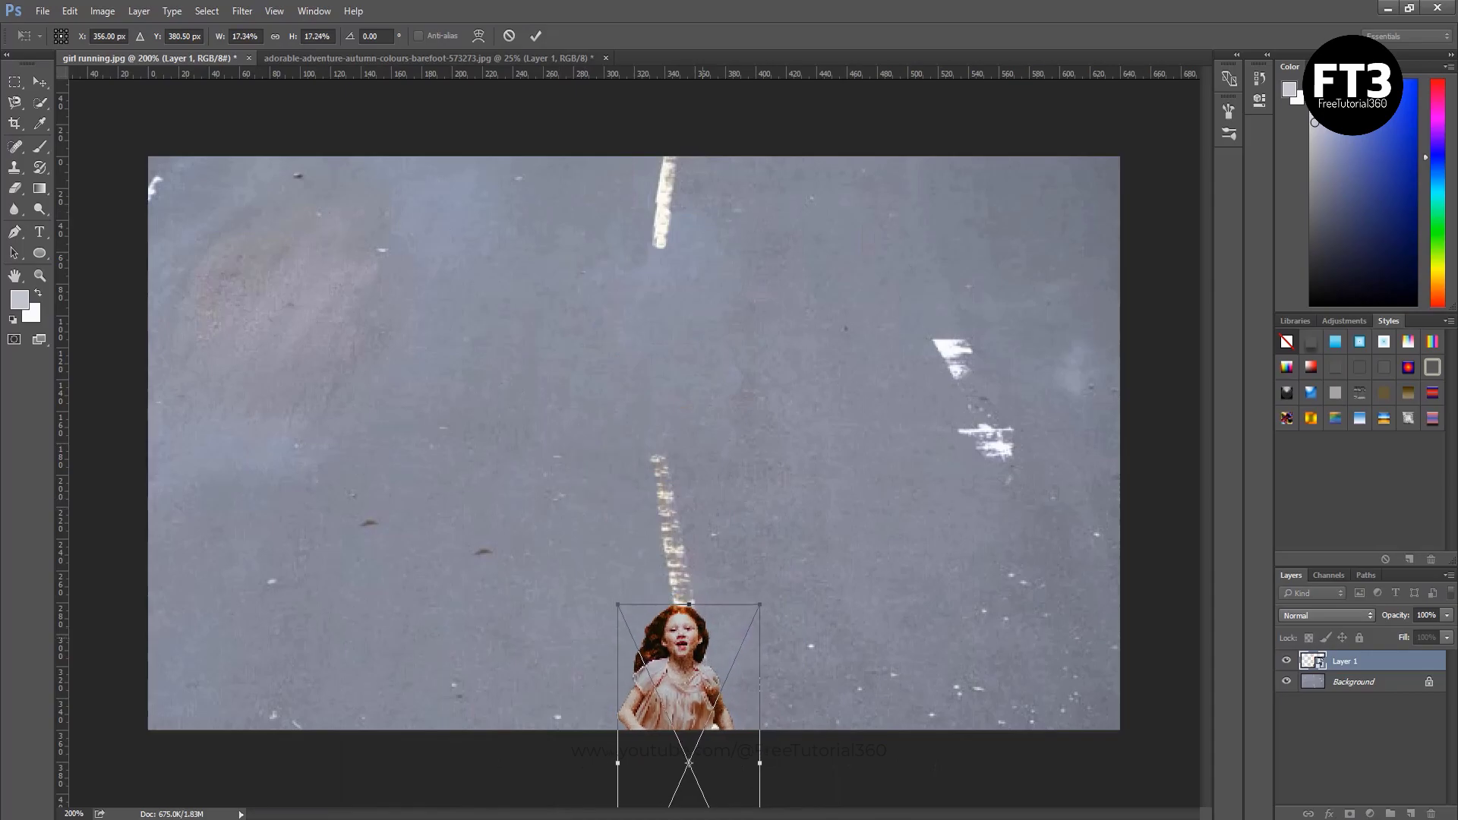
drag(702, 637, 668, 244)
key(Return)
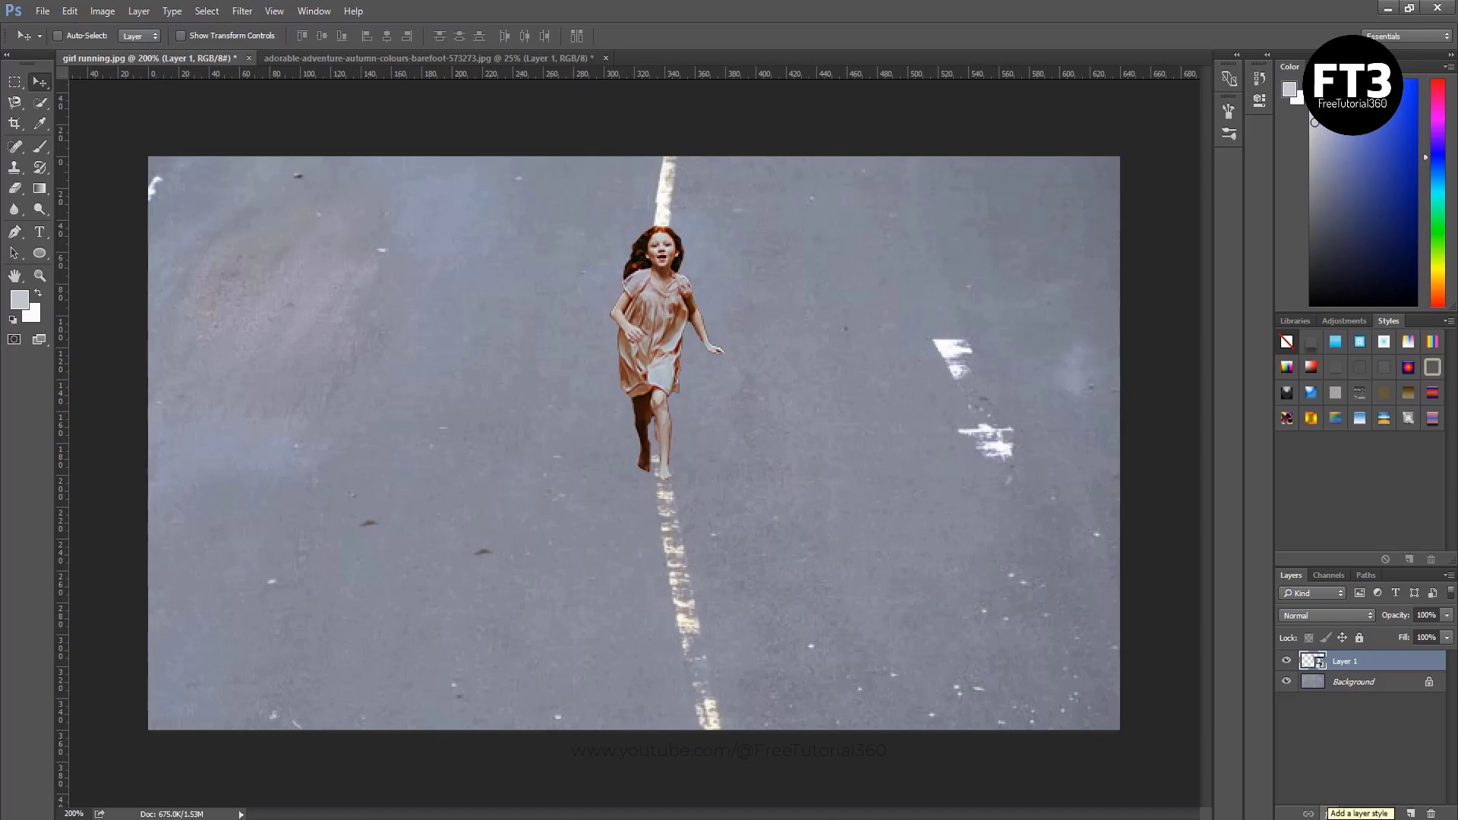
Add a Drop Shadow effect to the girl's layer with size 4 px.
click(1325, 814)
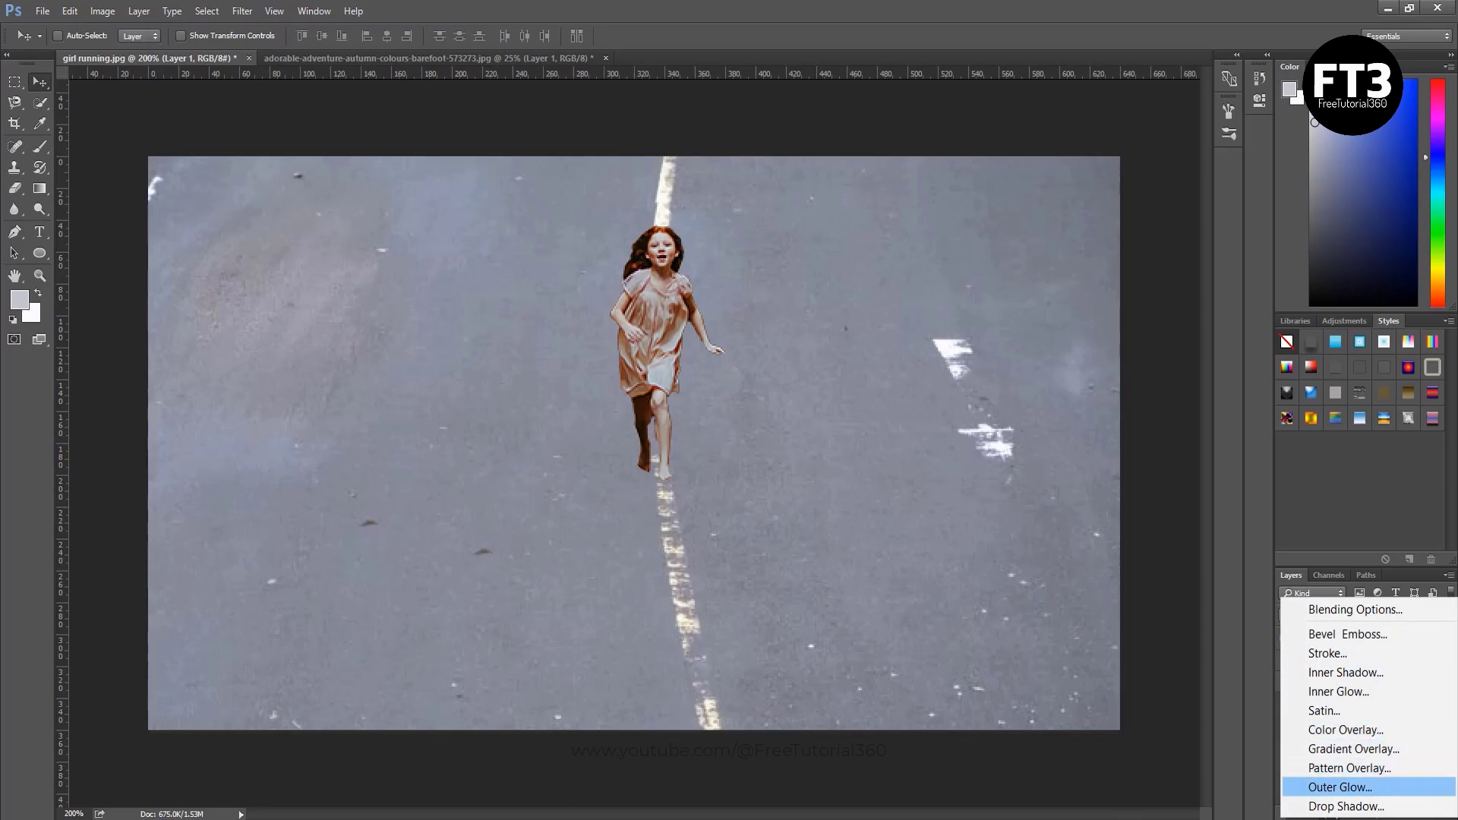
click(1346, 806)
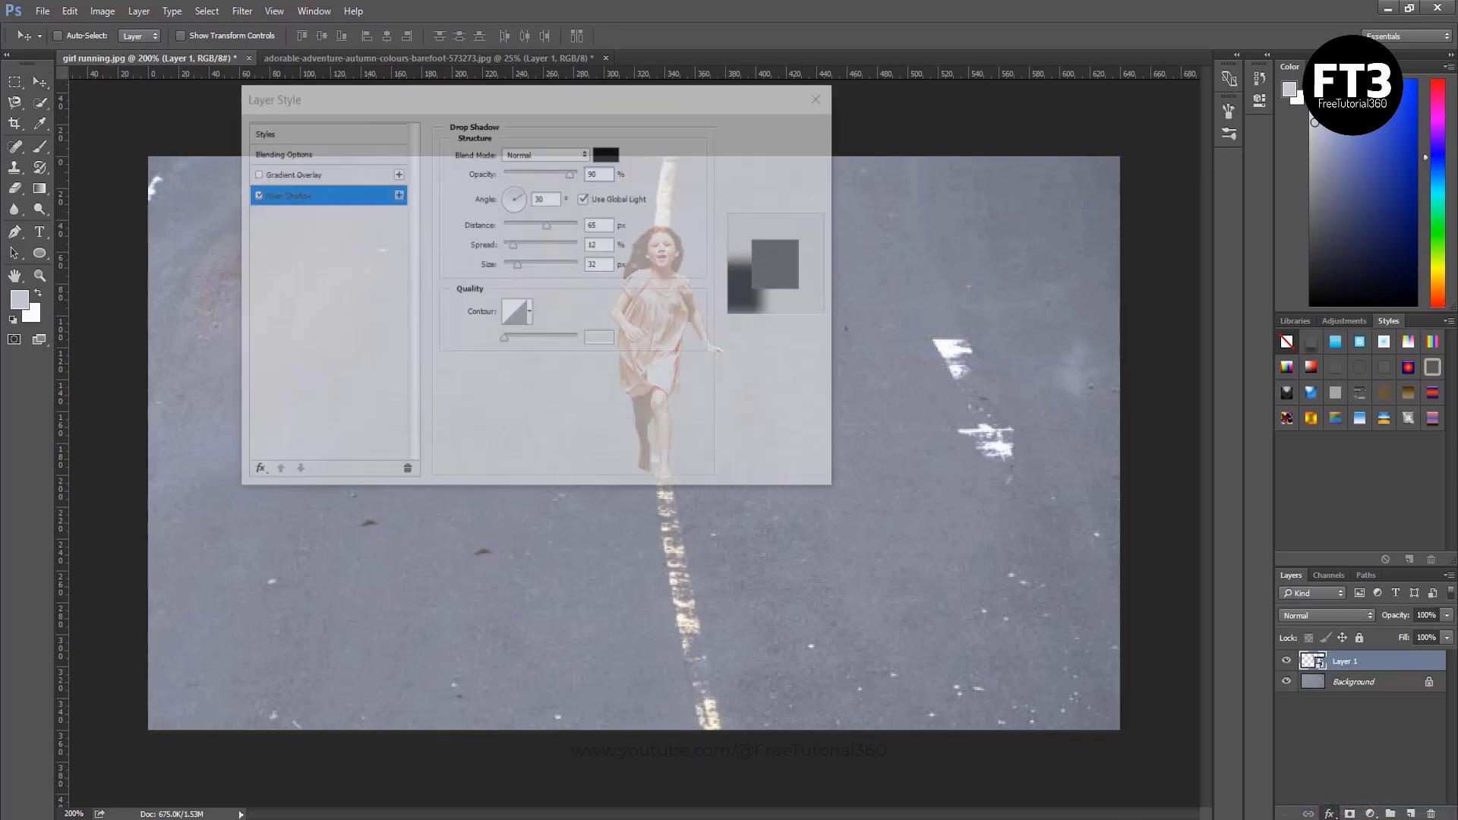
drag(648, 91, 1169, 197)
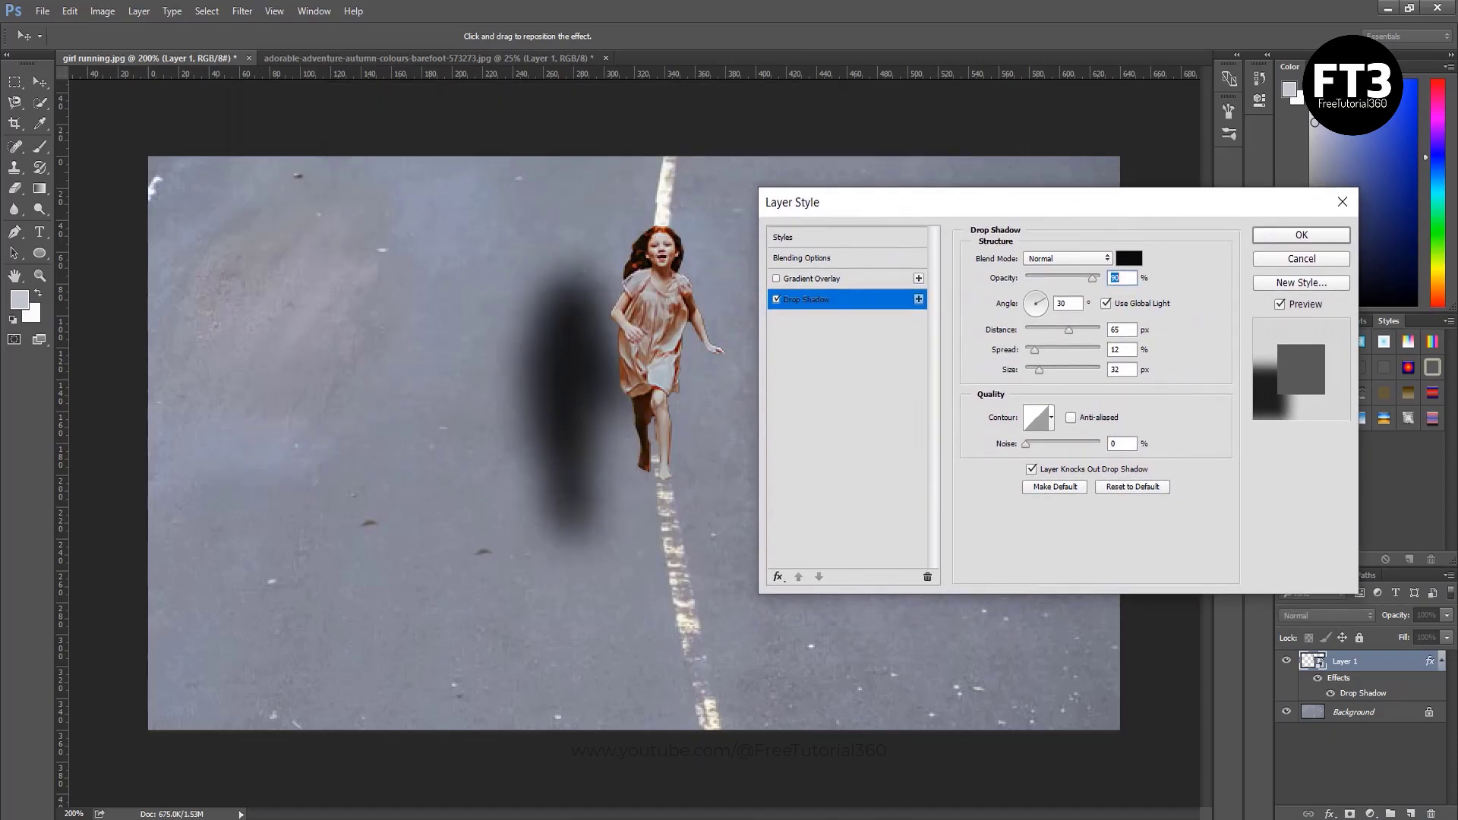
drag(1039, 371, 1028, 371)
drag(1034, 371, 1027, 371)
key(Up)
key(Up)
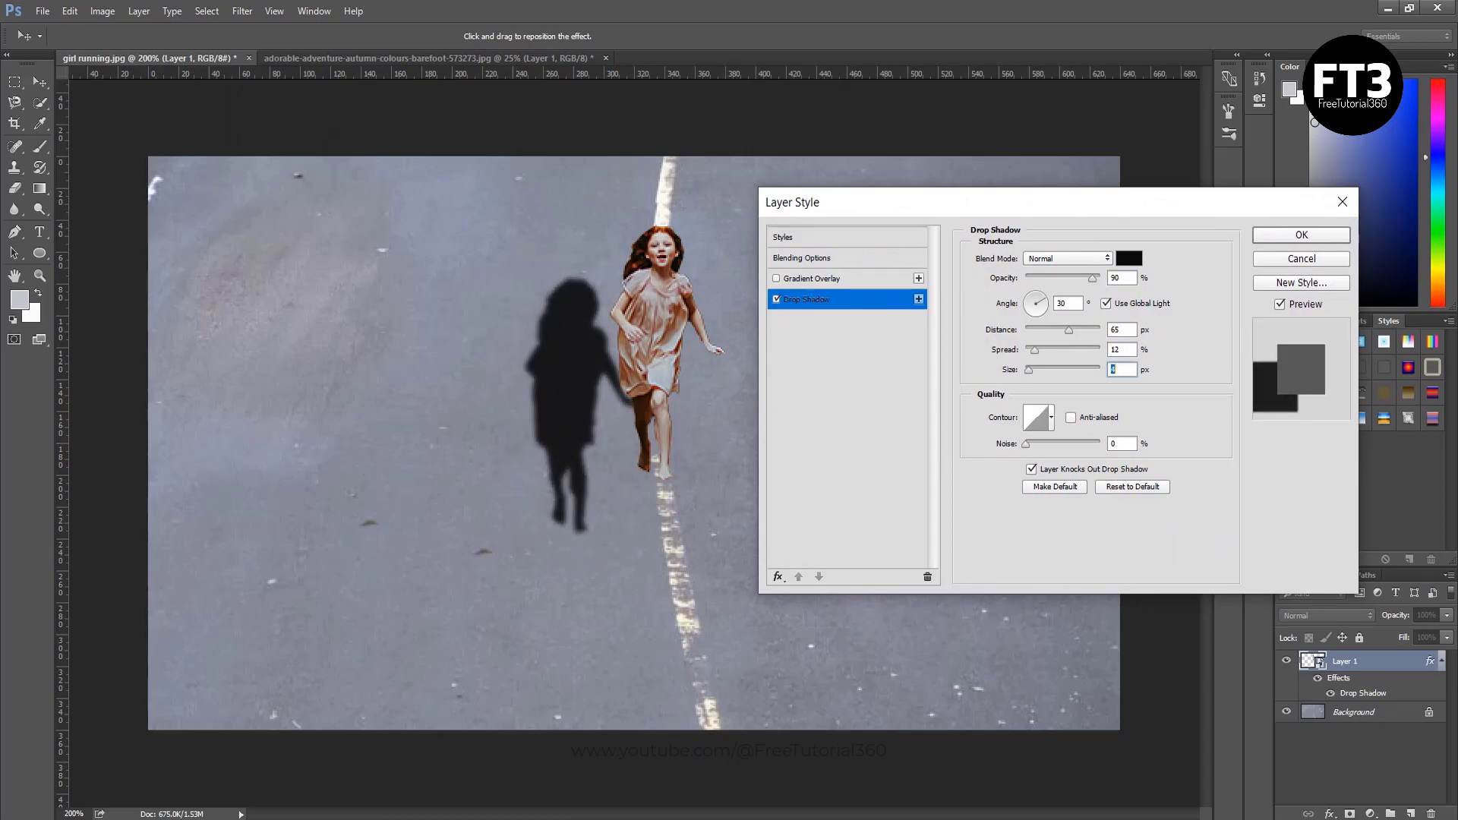
Set the shadow spread to 0 and adjust its distance.
mouse_move(1034, 351)
mouse_down()
mouse_move(1058, 350)
mouse_move(1042, 350)
mouse_up()
key(shift+Down)
key(shift+Down)
key(Down)
key(Down)
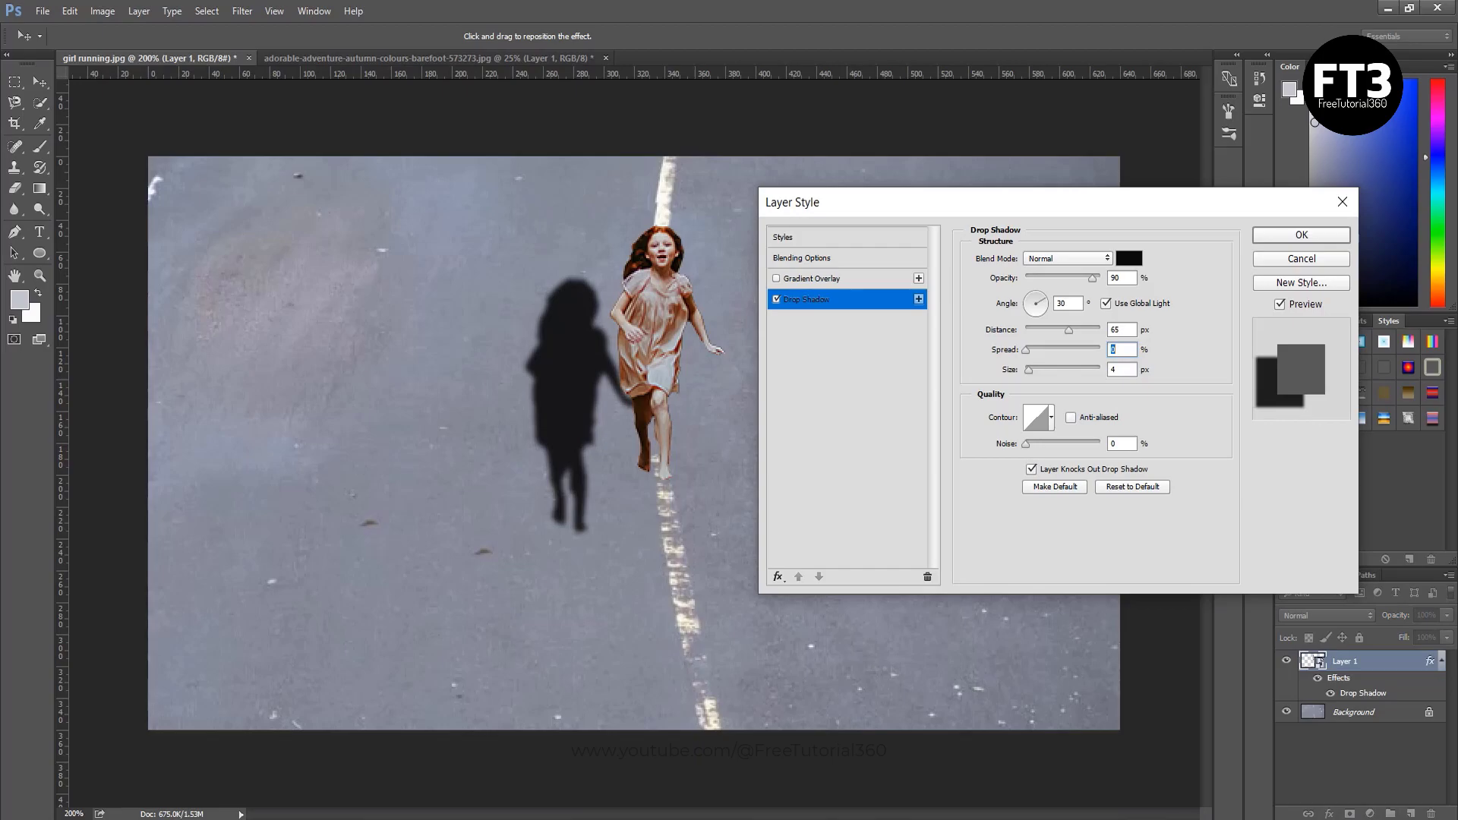
key(shift+Tab)
key(shift+Down)
key(shift+Down)
key(shift+Down)
key(shift+Down)
key(shift+Down)
key(shift+Down)
key(shift+Down)
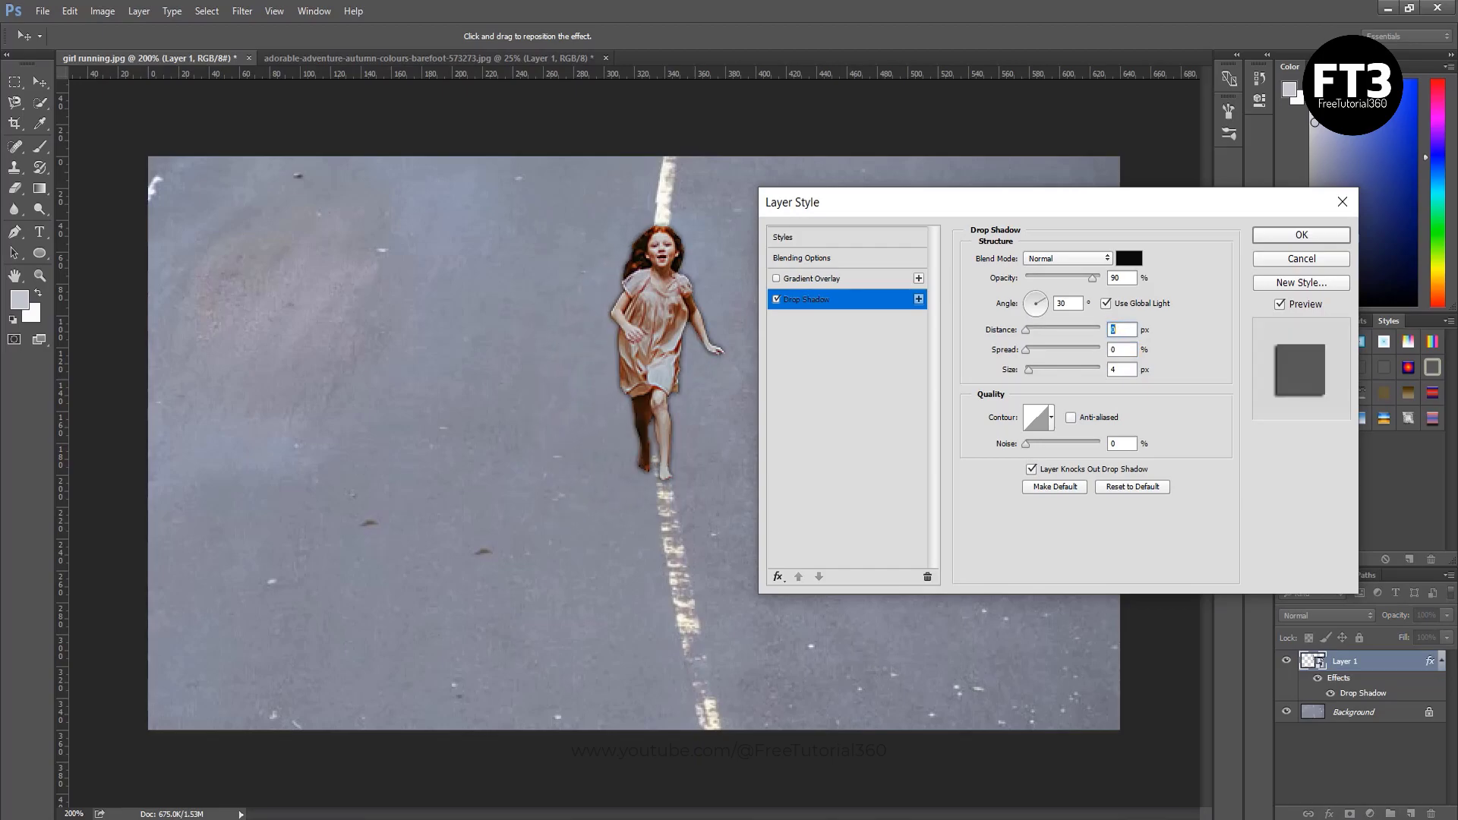
key(shift+Up)
key(shift+Up)
key(Up)
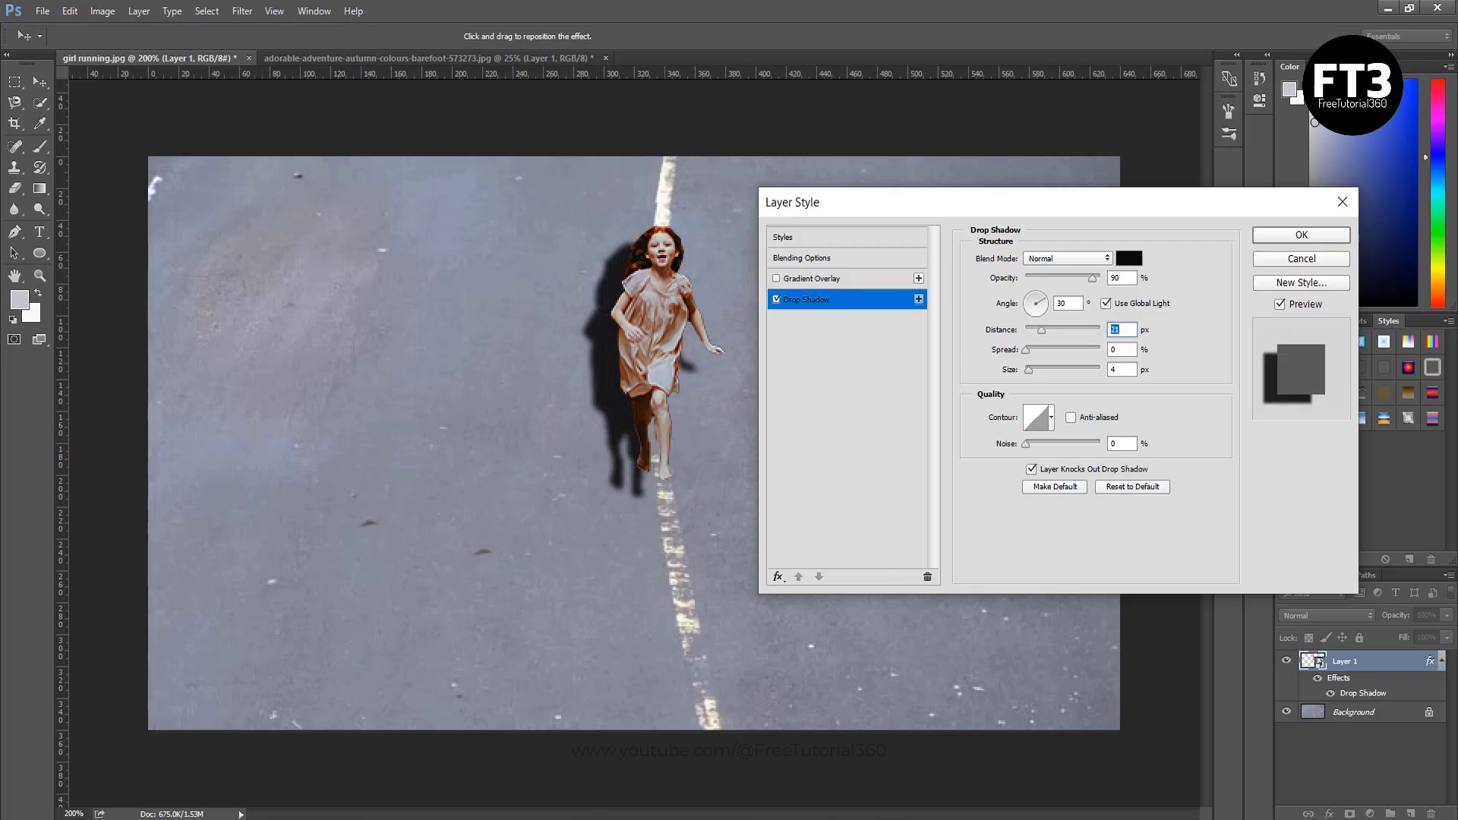
Lower the shadow opacity to about 50%, drag it behind the girl, and confirm.
drag(1092, 278, 1065, 278)
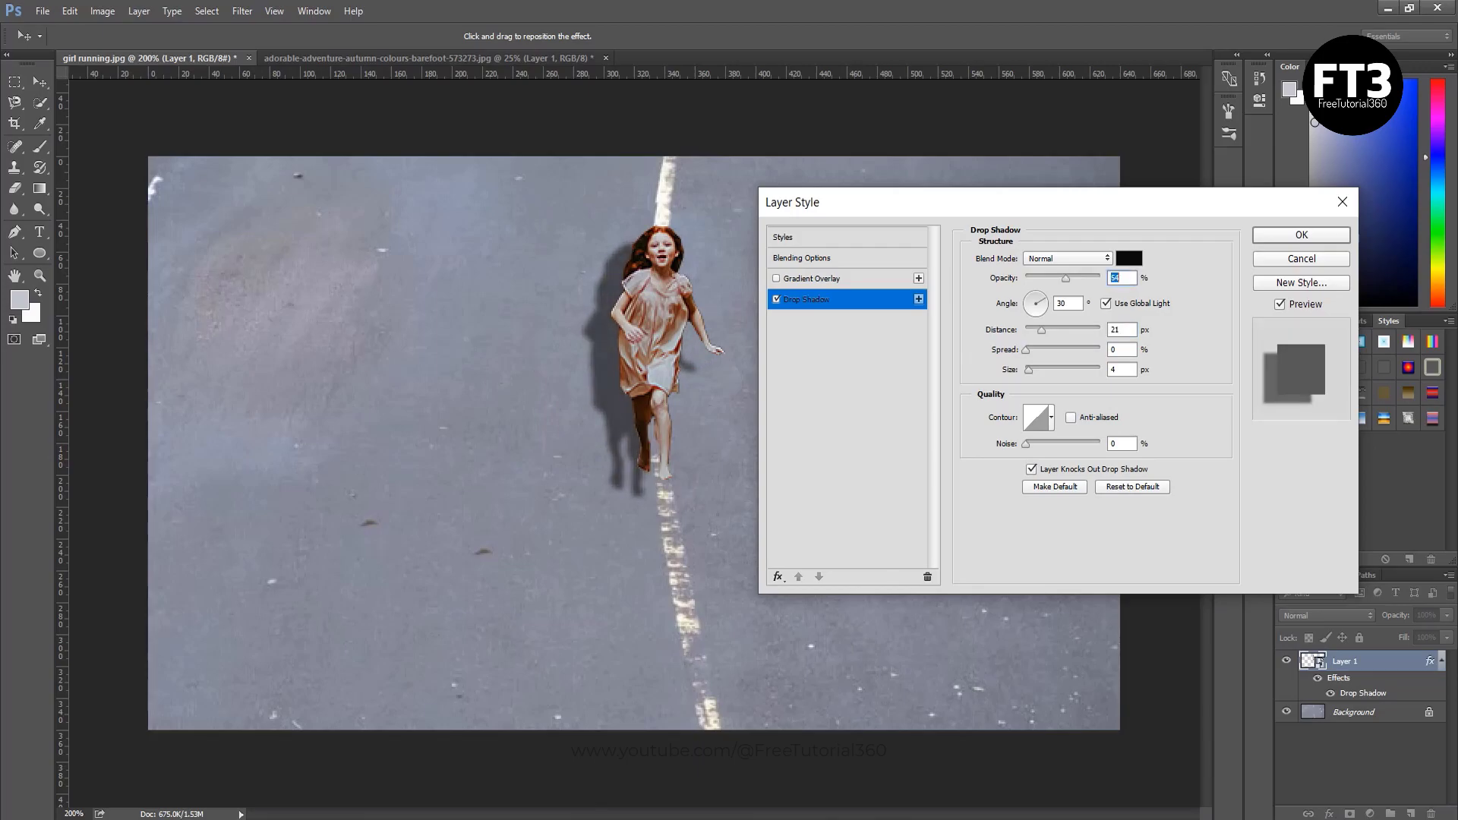
key(Down)
key(Down)
key(Down)
key(Down)
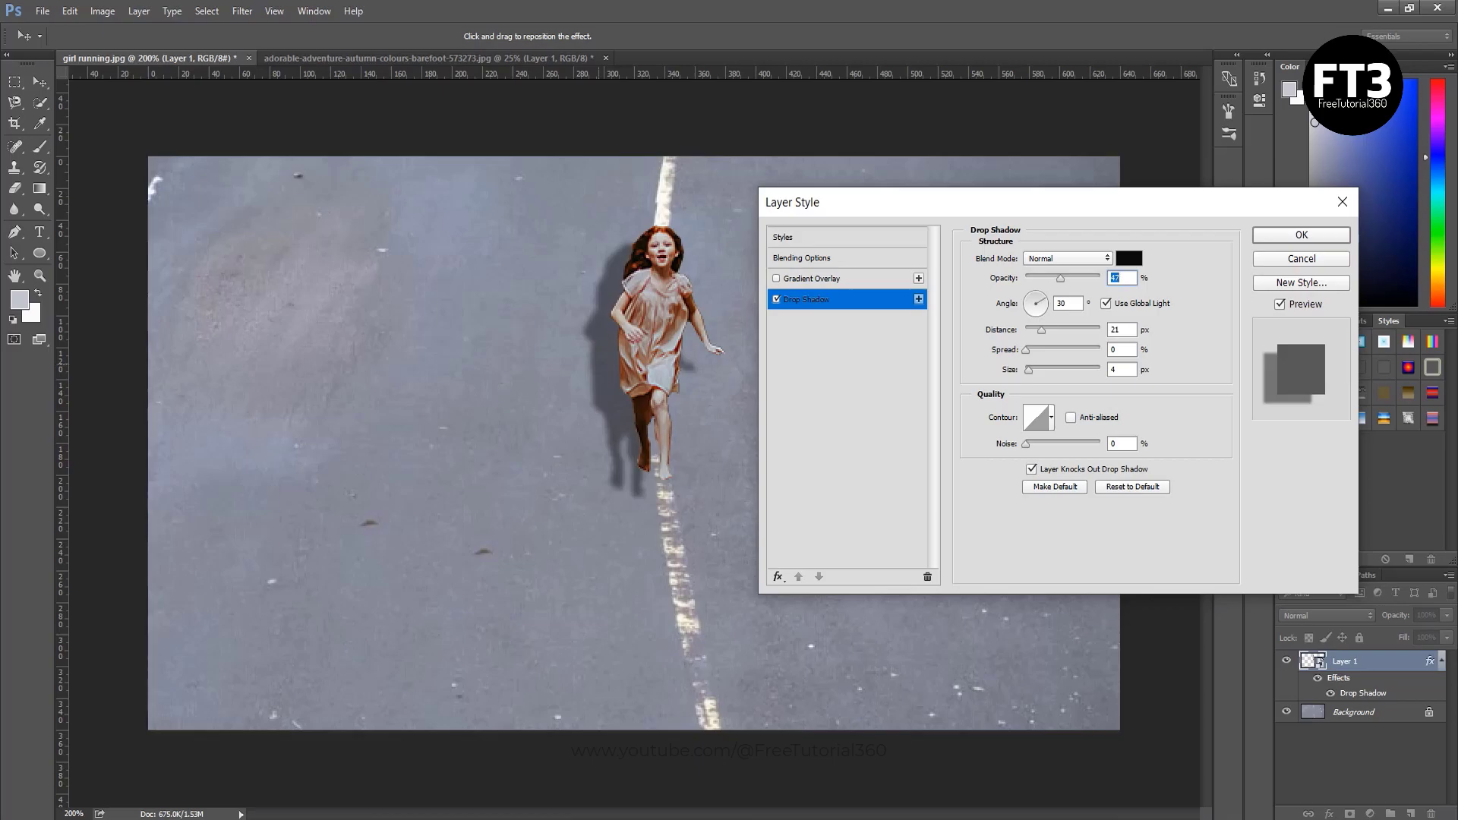
drag(590, 364, 622, 335)
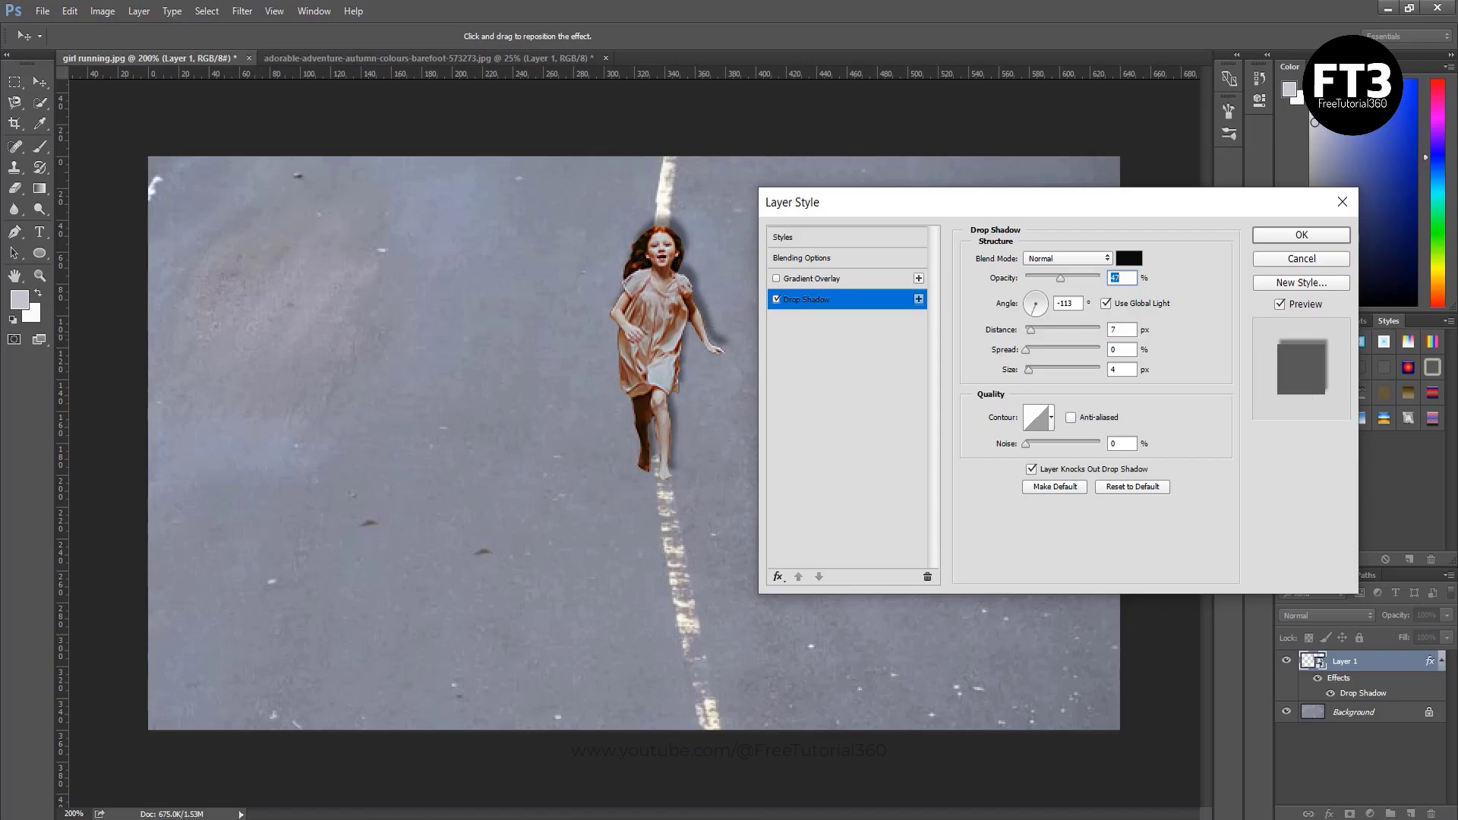
click(1301, 235)
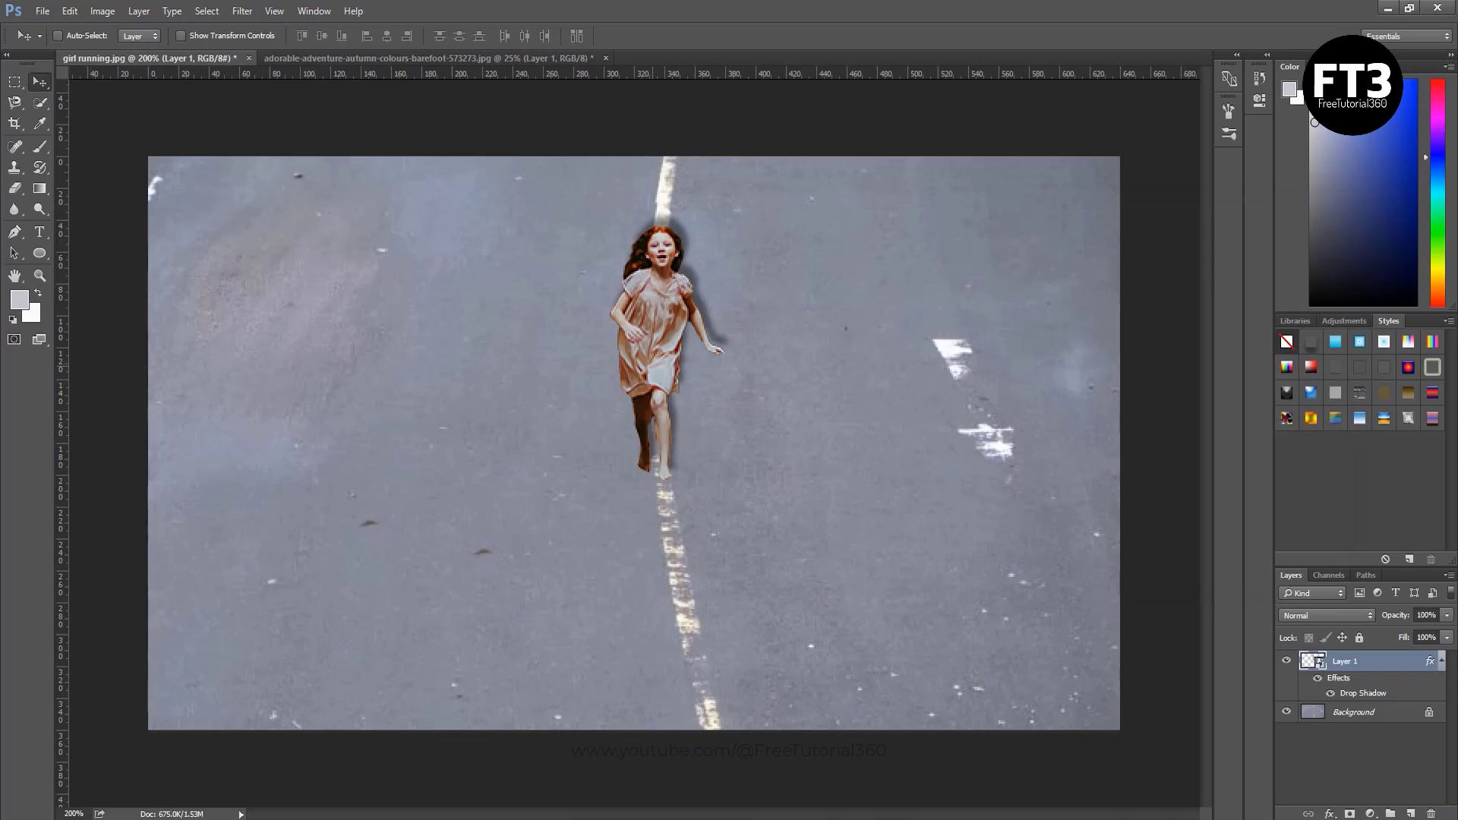
Nudge the girl up and right, then split her drop shadow effect into its own layer.
mouse_move(703, 338)
mouse_down()
mouse_move(712, 322)
mouse_move(919, 393)
mouse_move(685, 474)
mouse_move(752, 302)
mouse_move(740, 293)
mouse_move(722, 330)
mouse_move(738, 335)
mouse_move(720, 333)
mouse_up()
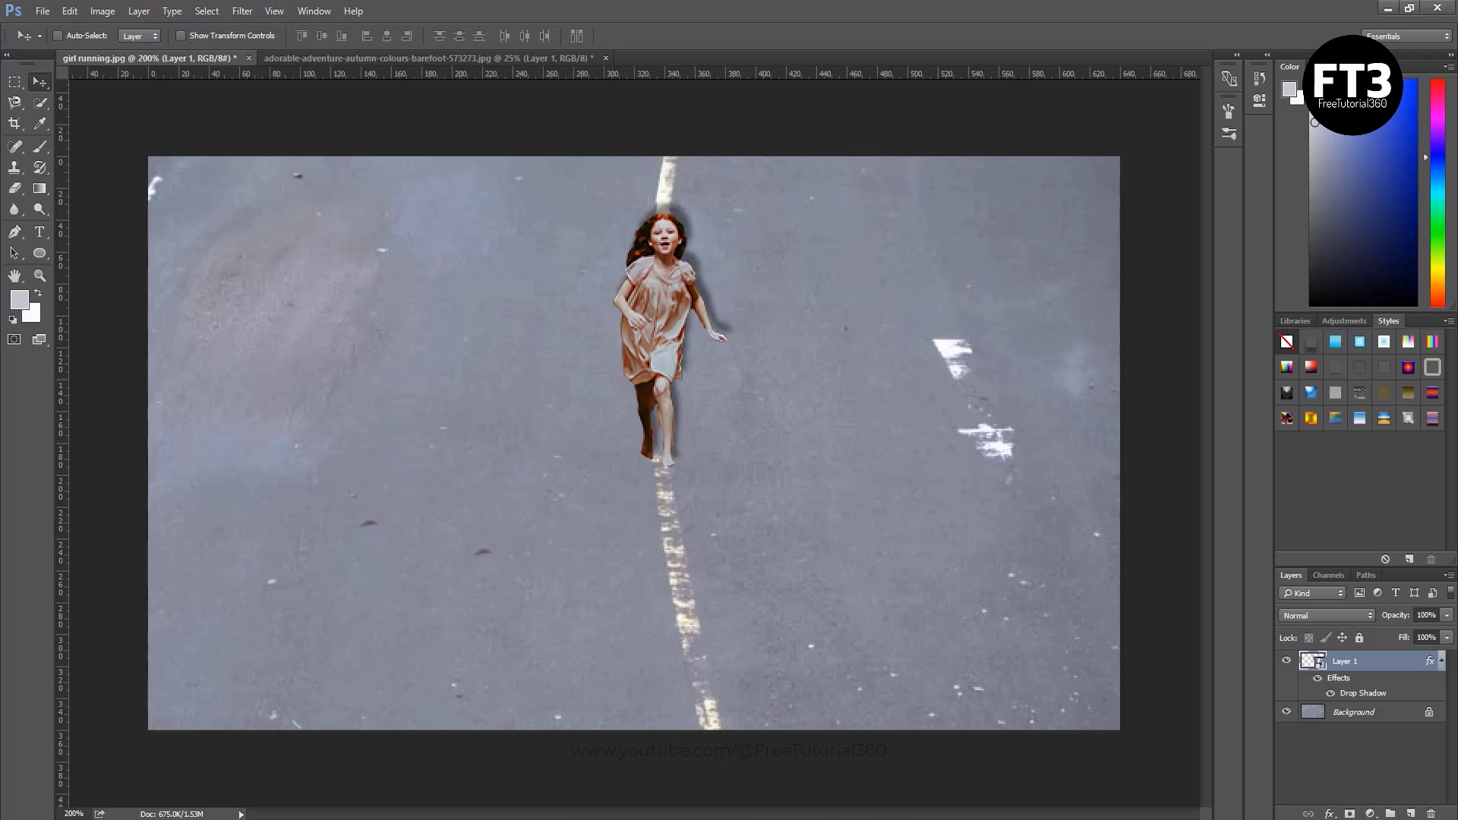
click(1360, 762)
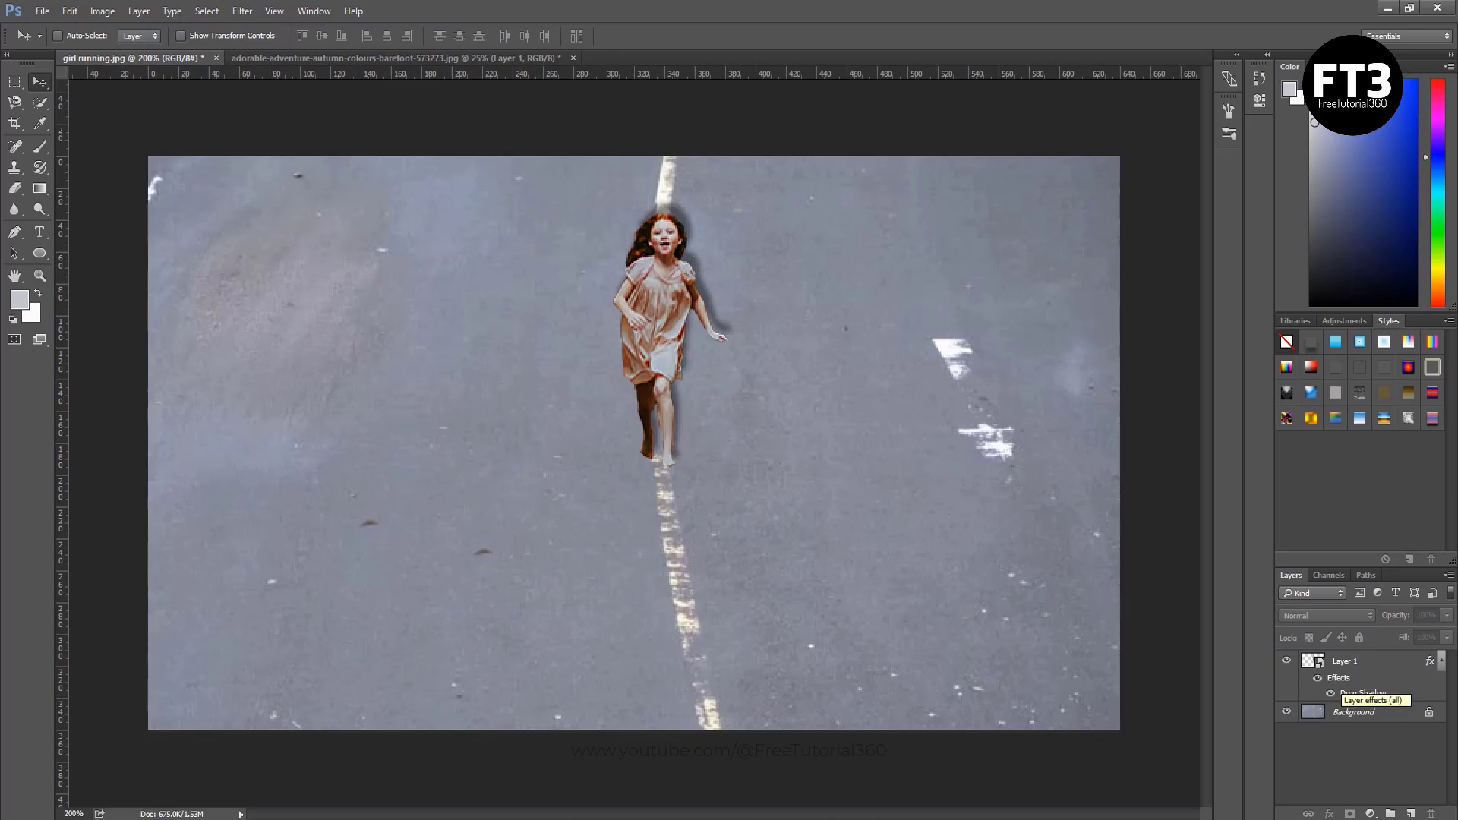
right_click(1344, 693)
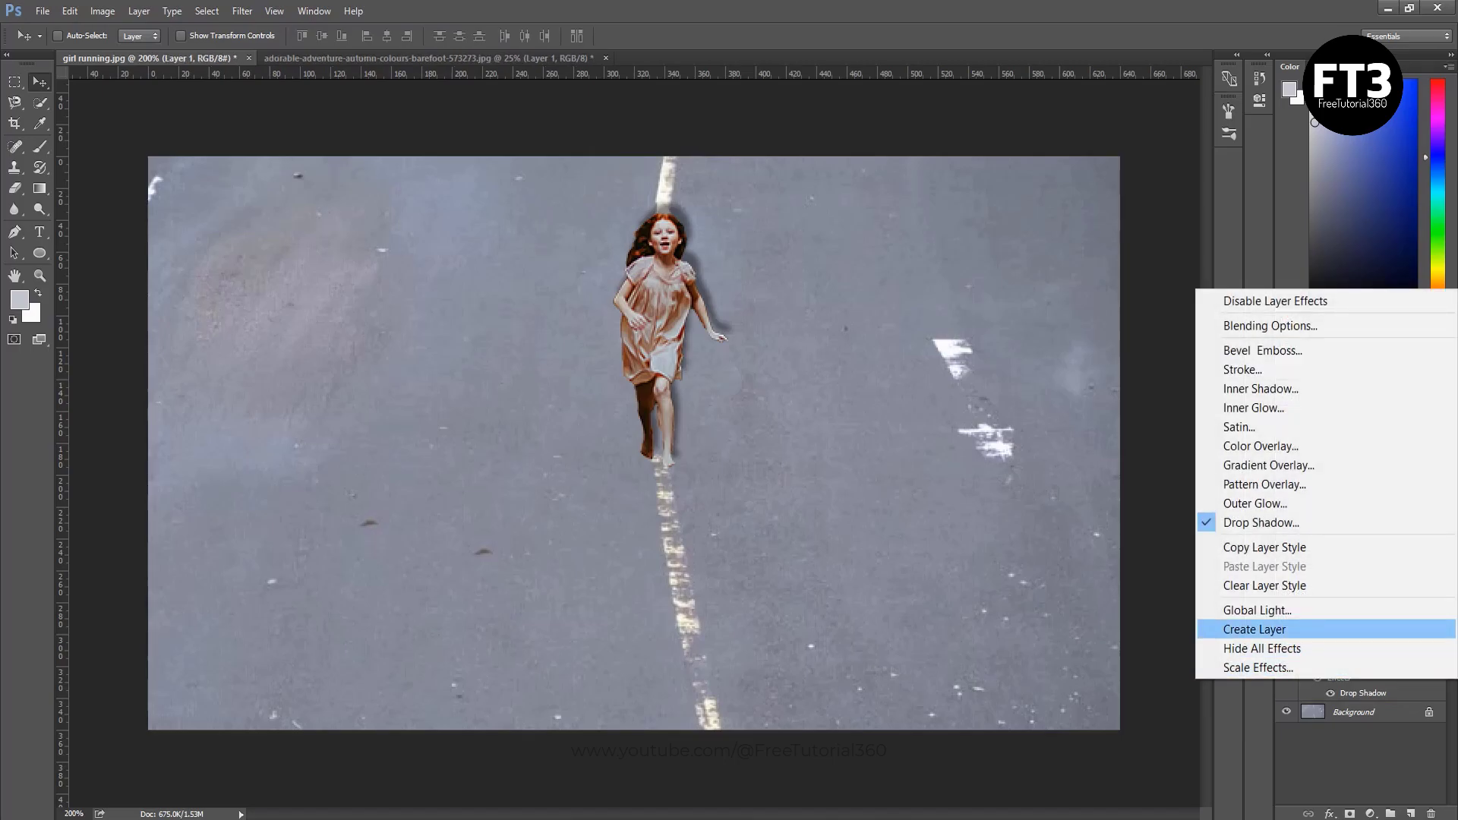
click(1254, 628)
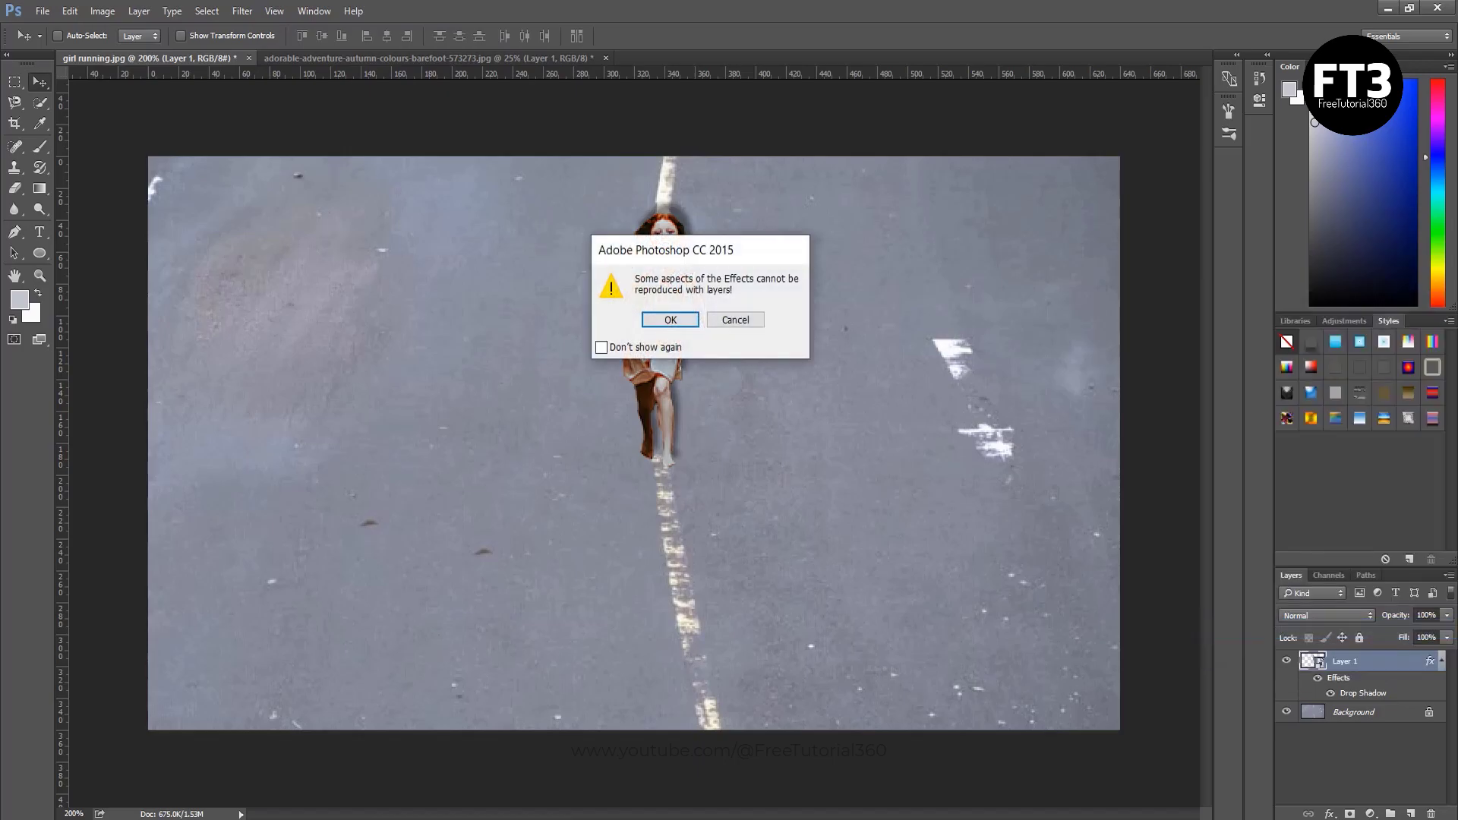
key(Return)
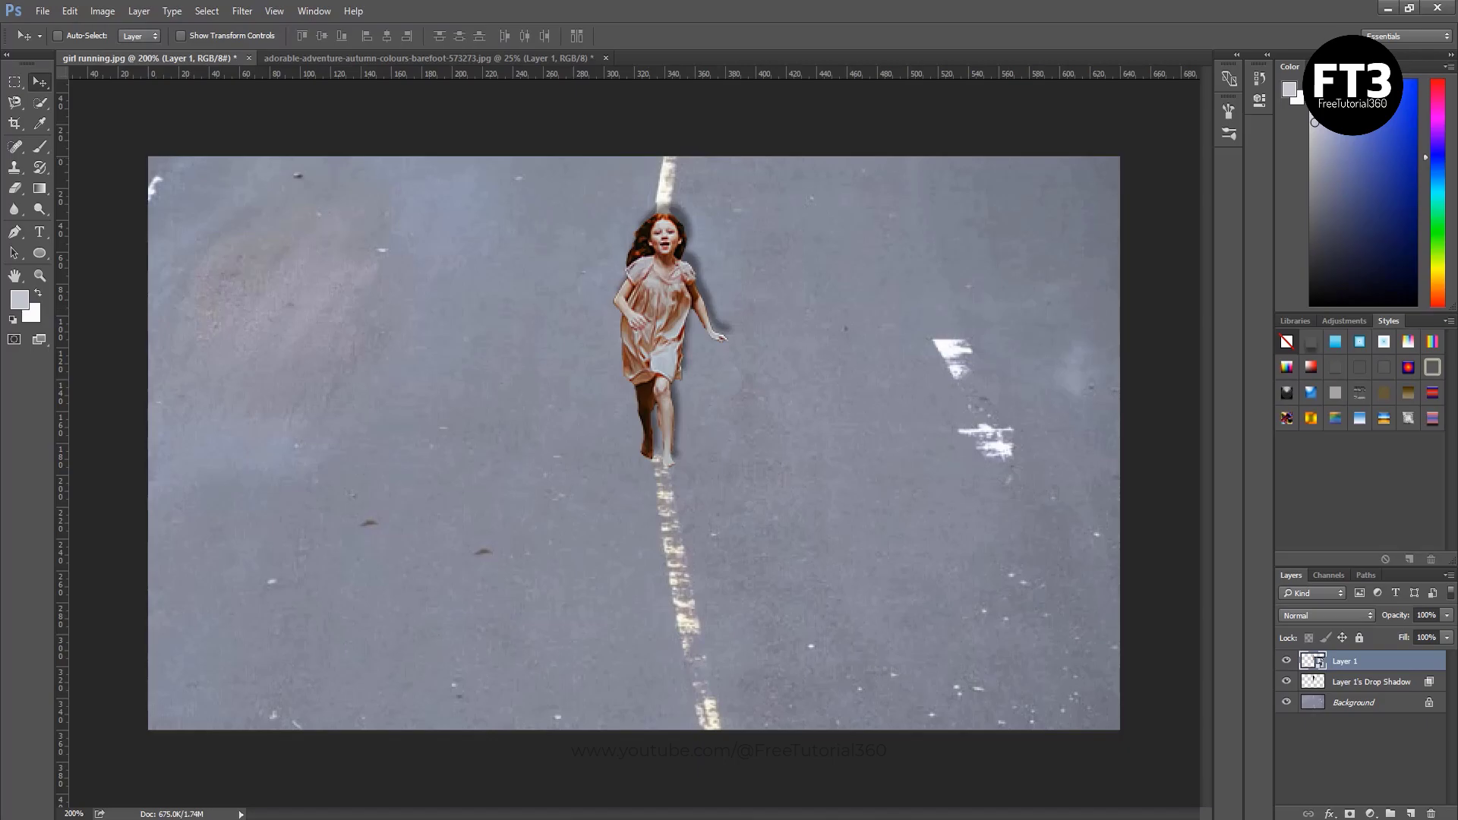
Select Layer 1's Drop Shadow layer and reposition it just behind the girl.
click(1371, 682)
drag(685, 177, 593, 256)
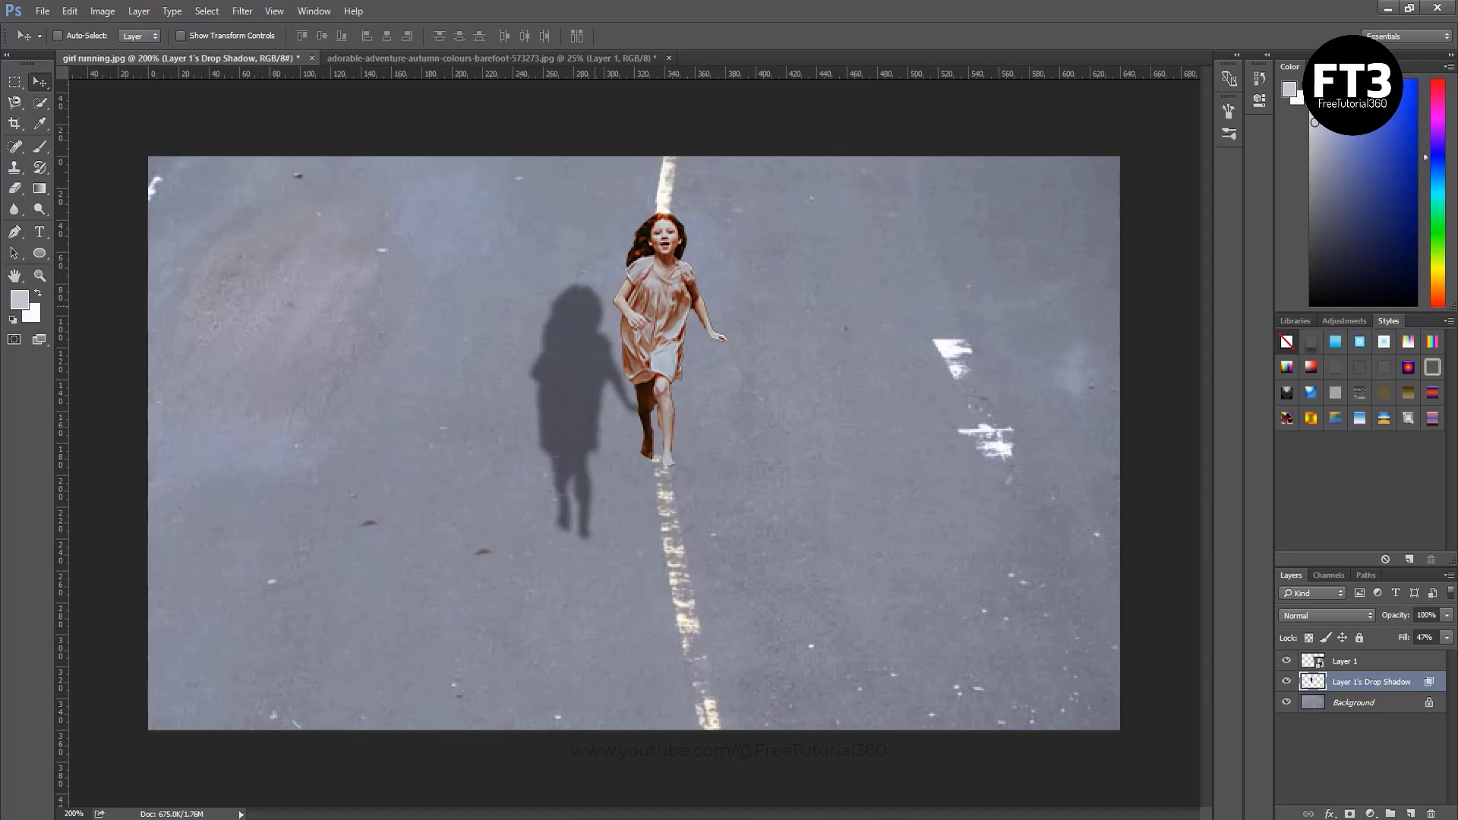
drag(594, 256, 681, 173)
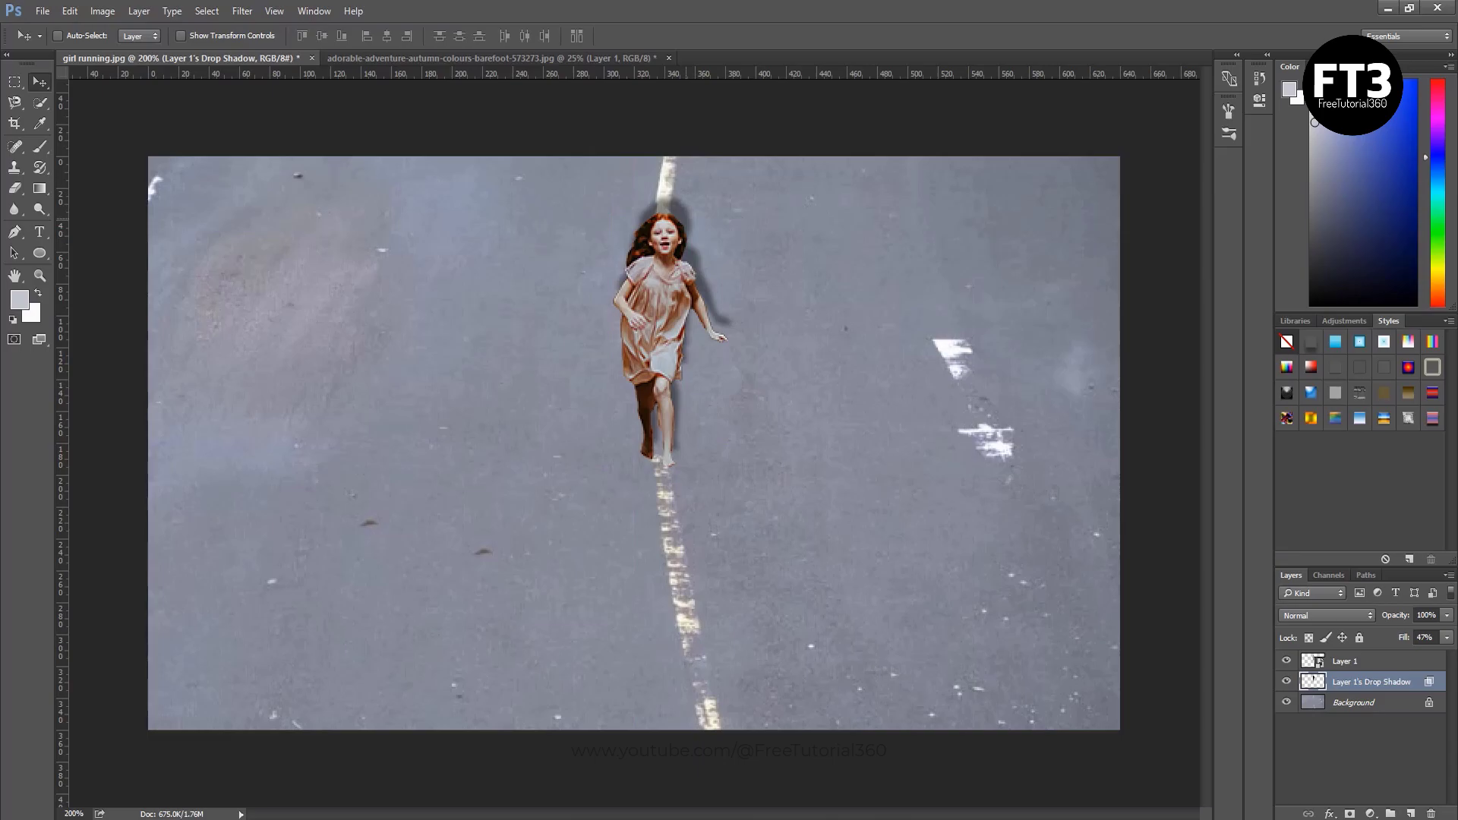
Rotate the shadow about 27°, shrink it to 80%, and distort its corners onto the road.
key(ctrl+t)
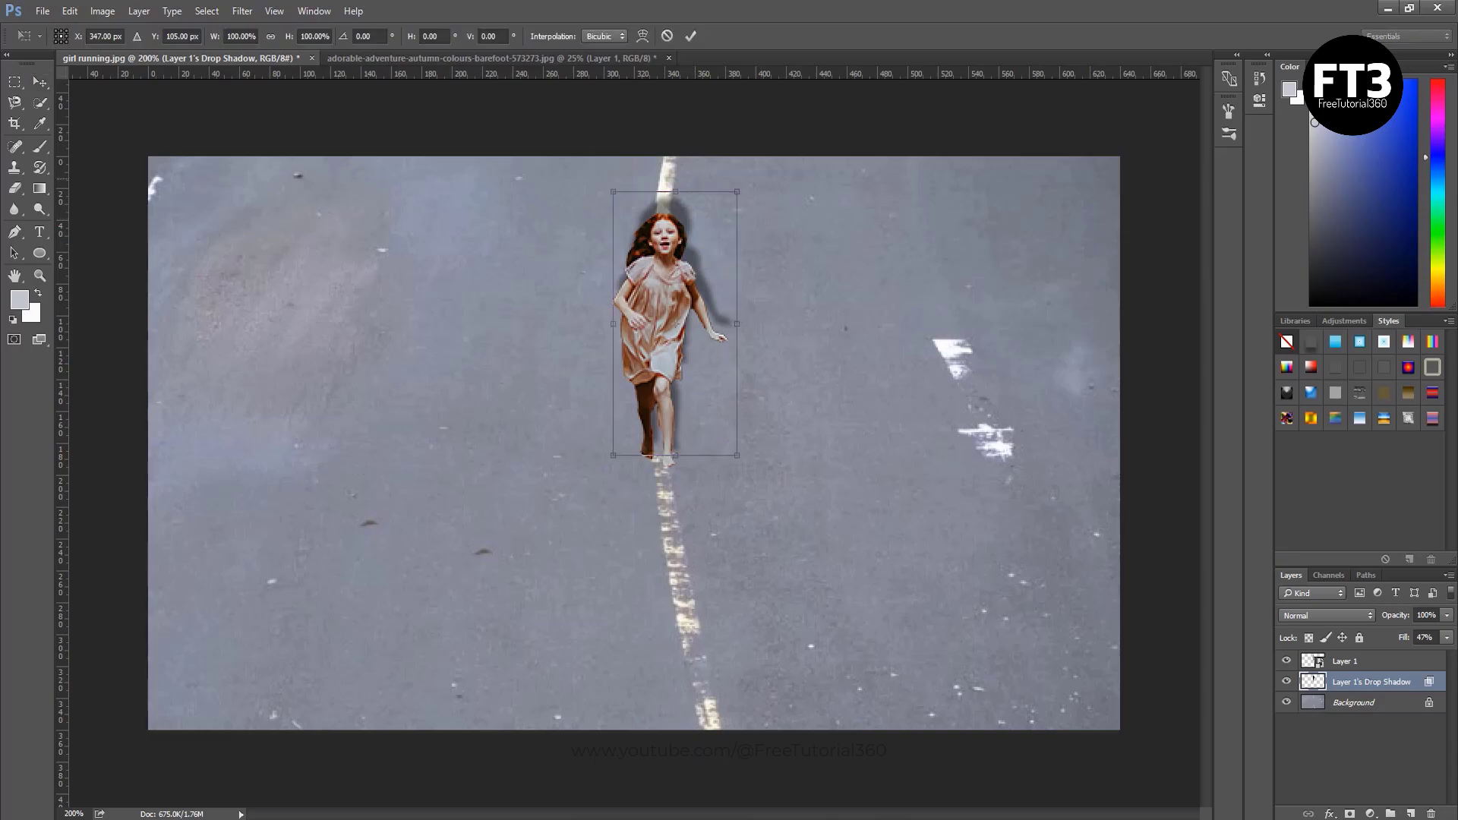
drag(748, 140, 824, 185)
drag(744, 210, 792, 237)
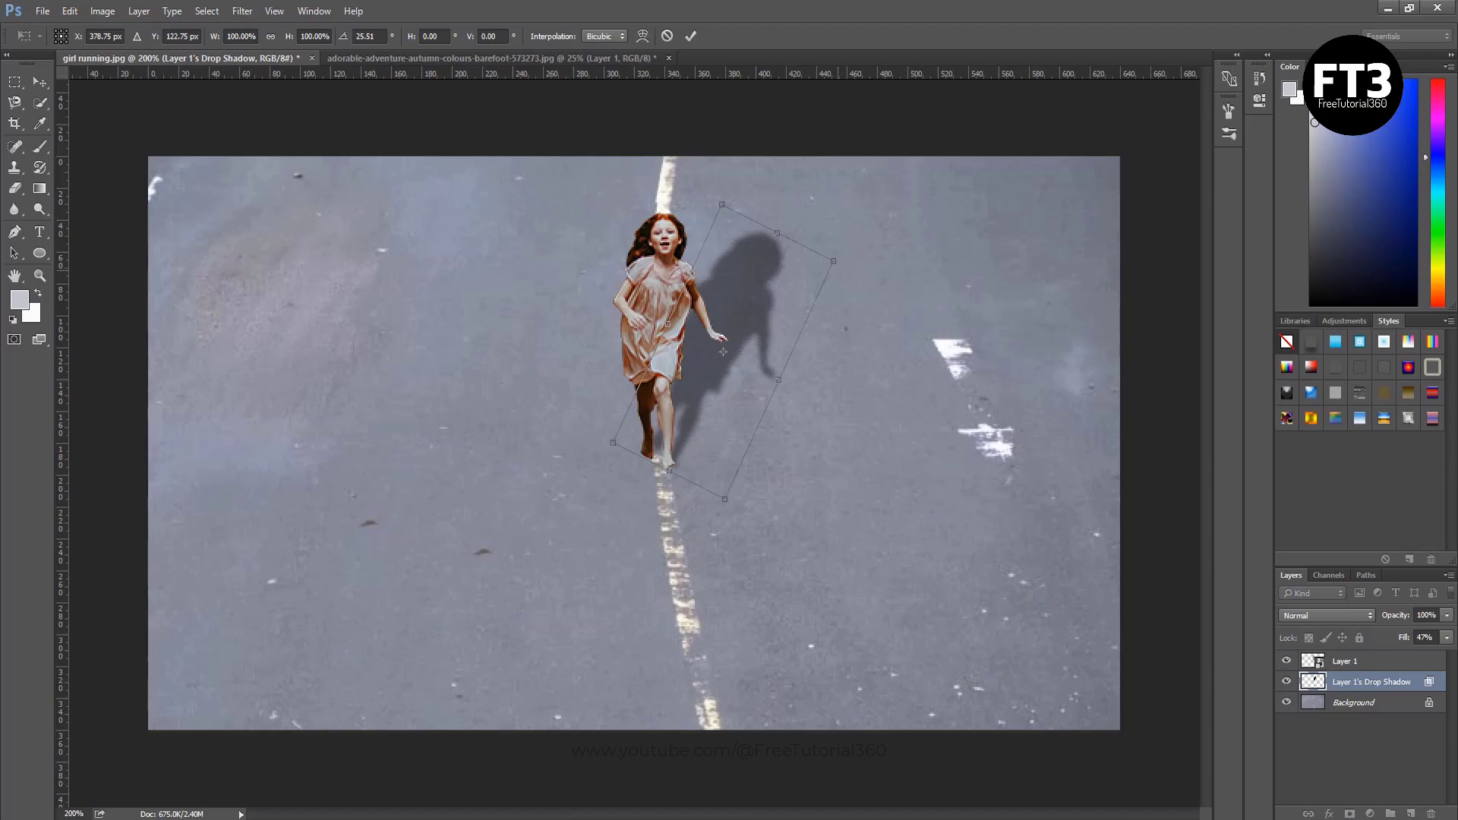
drag(833, 260, 755, 288)
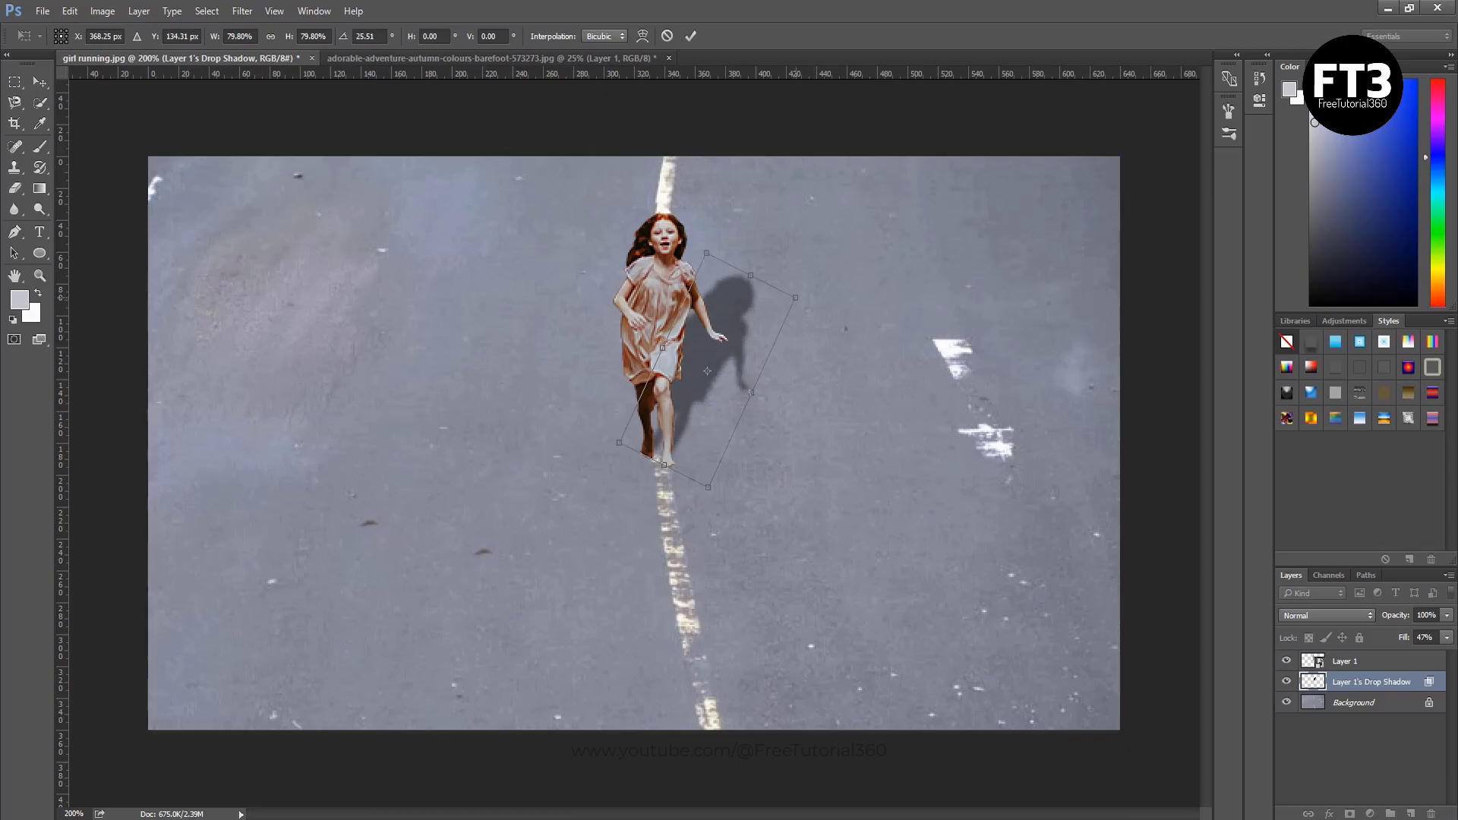
drag(795, 297, 773, 305)
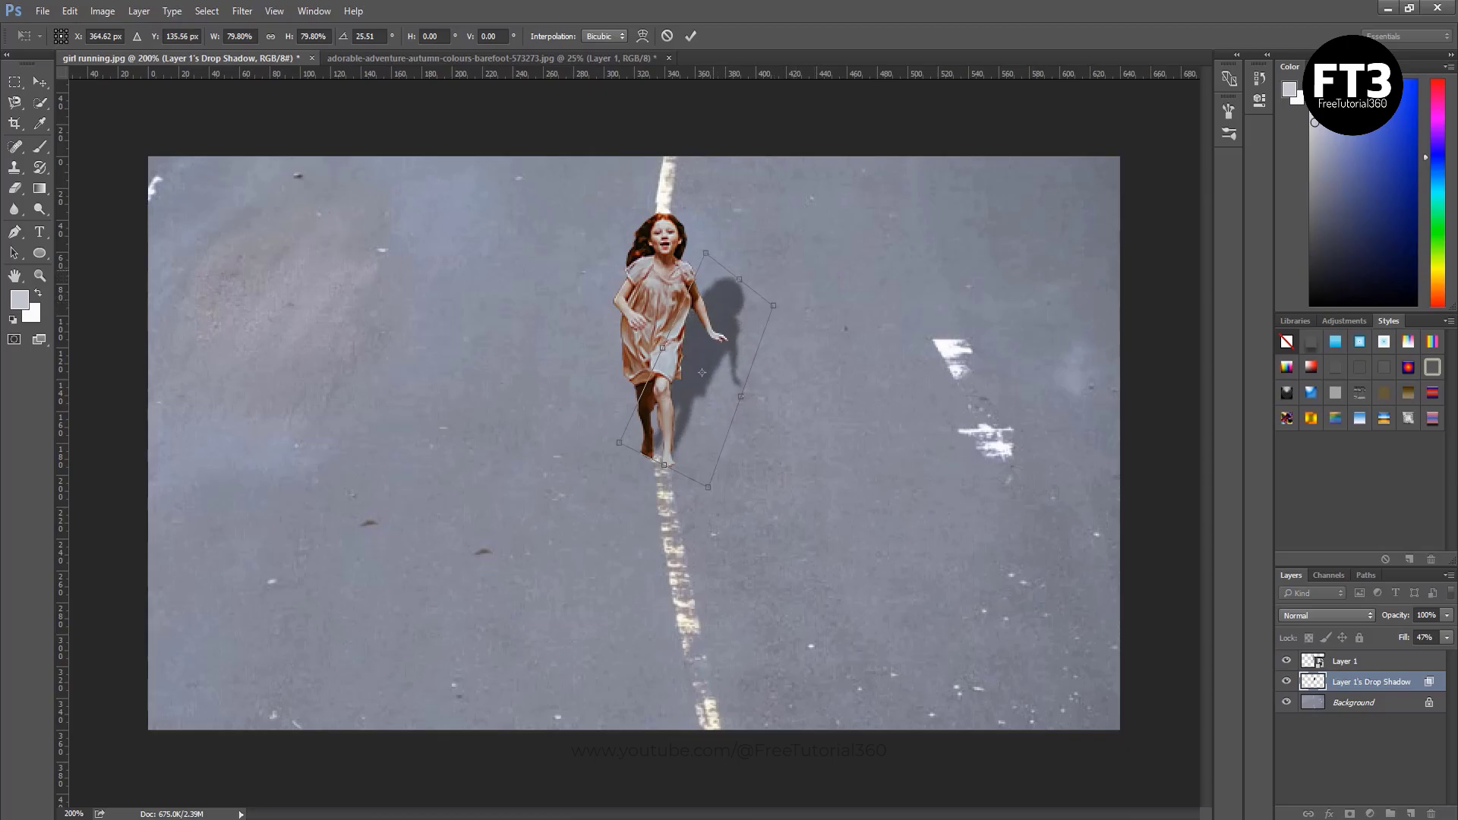
drag(706, 253, 711, 279)
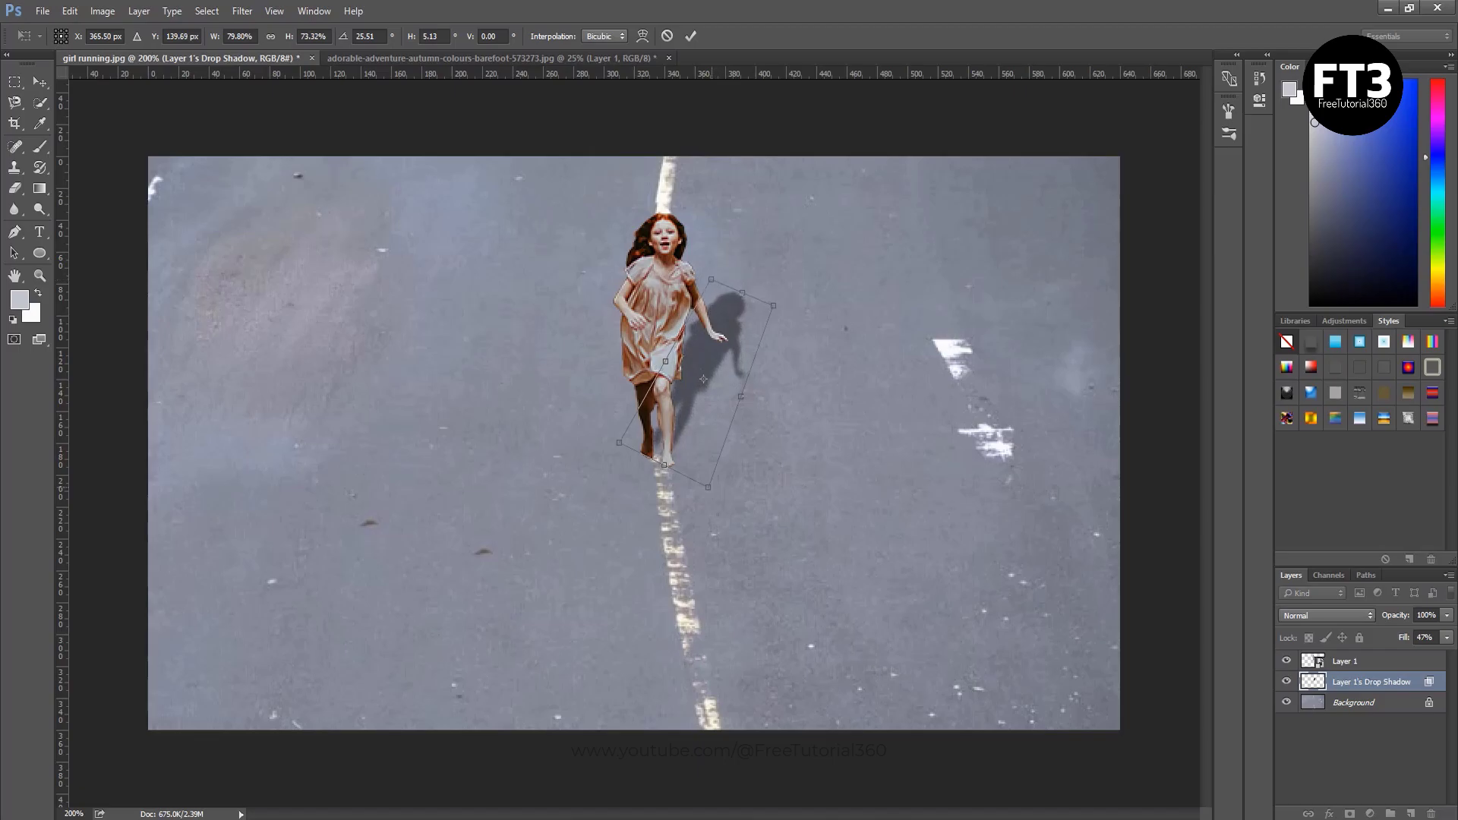
drag(707, 487, 701, 479)
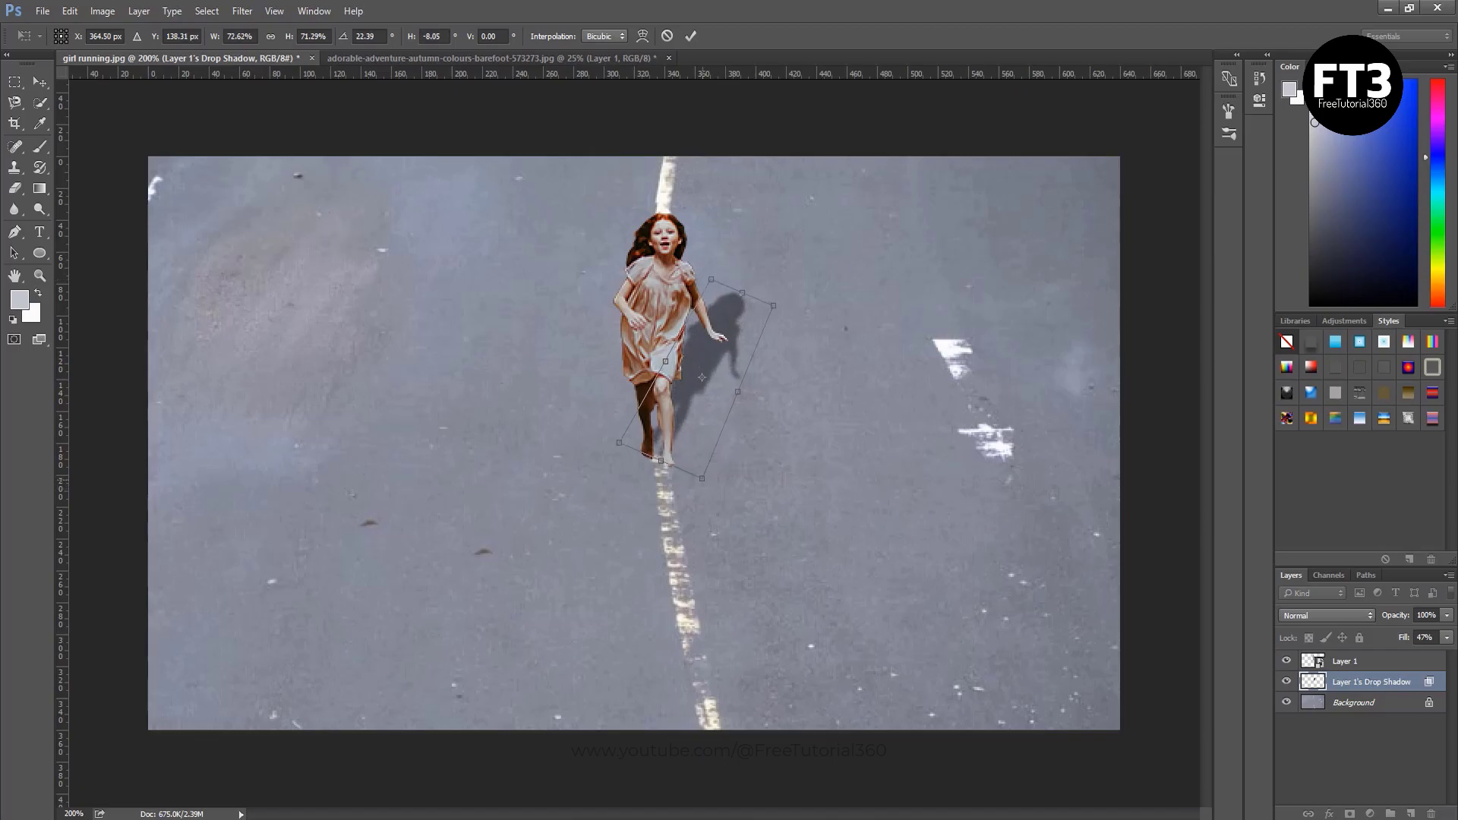
key(Return)
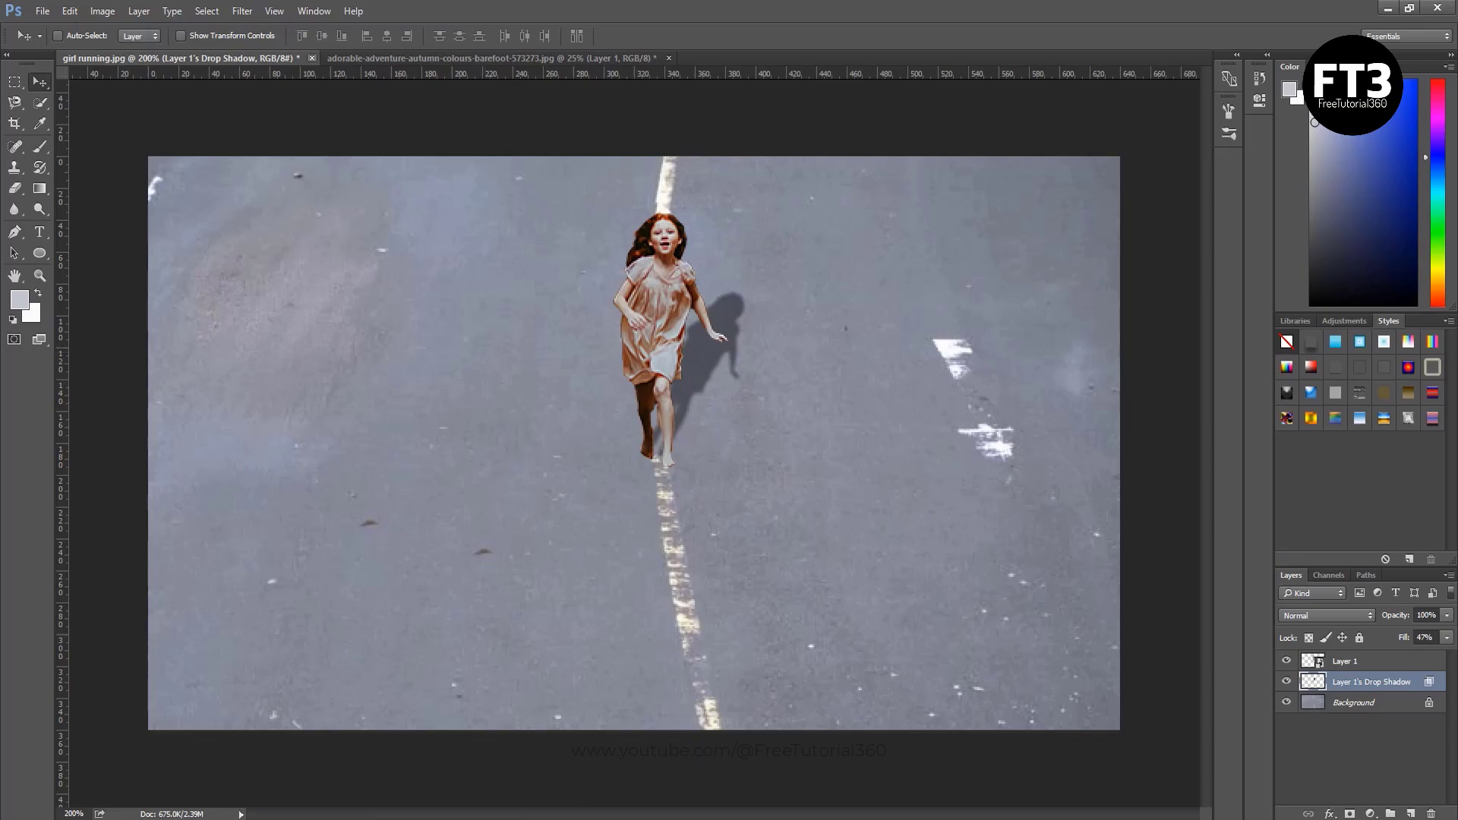
Close girl running and the autumn forest document, discarding changes to both.
click(312, 58)
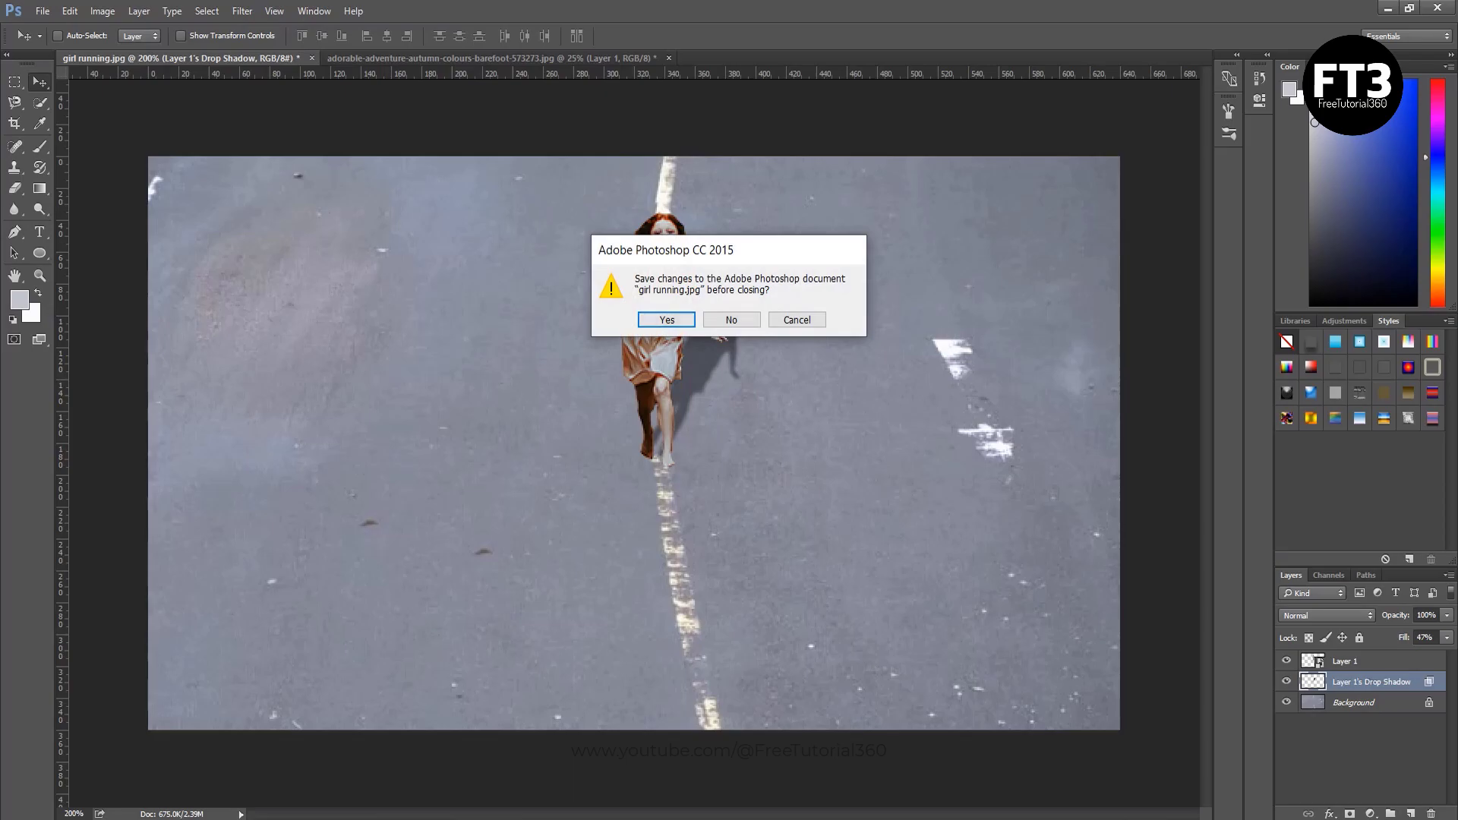
click(732, 320)
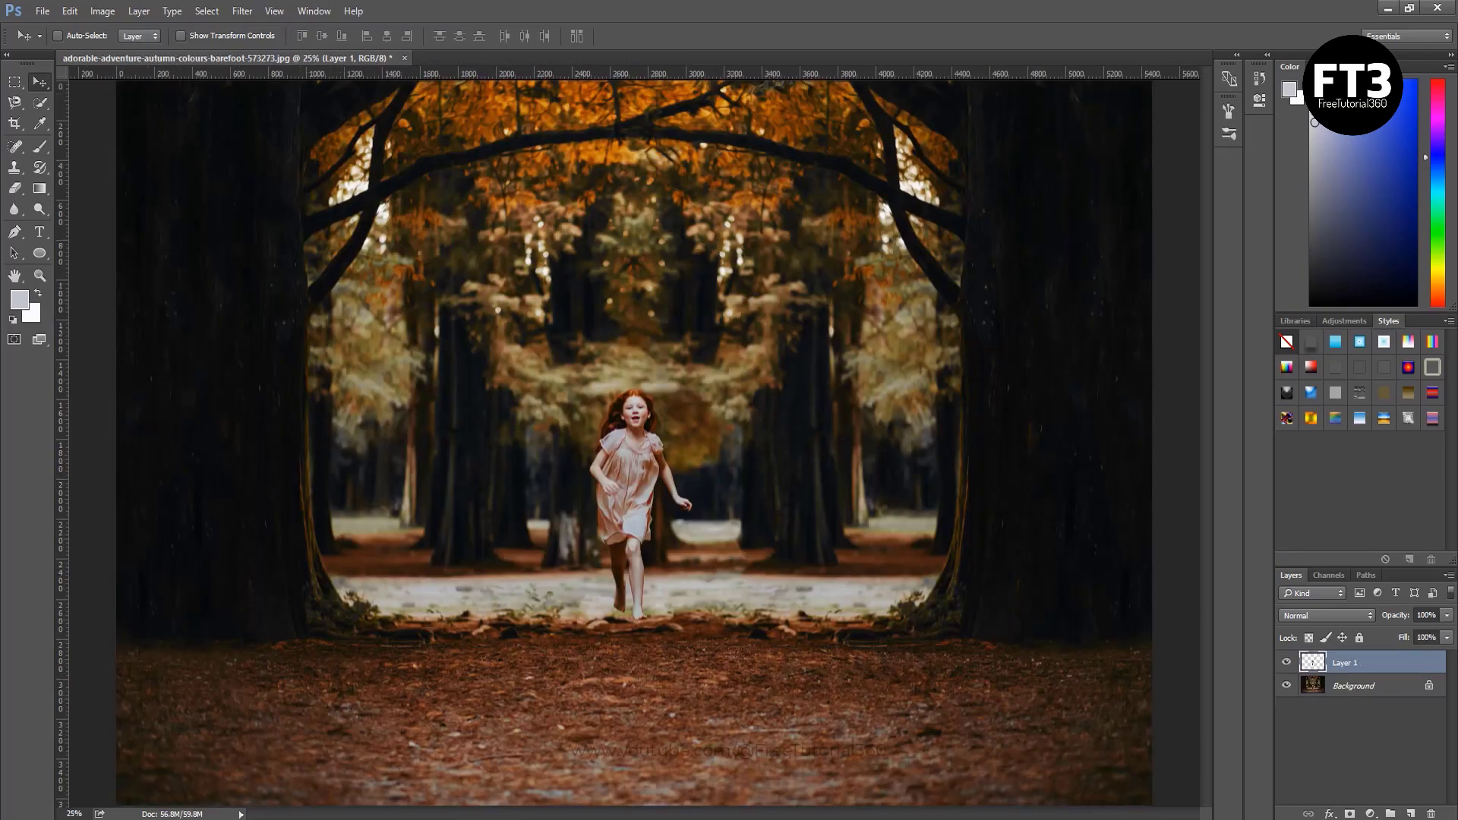
click(404, 58)
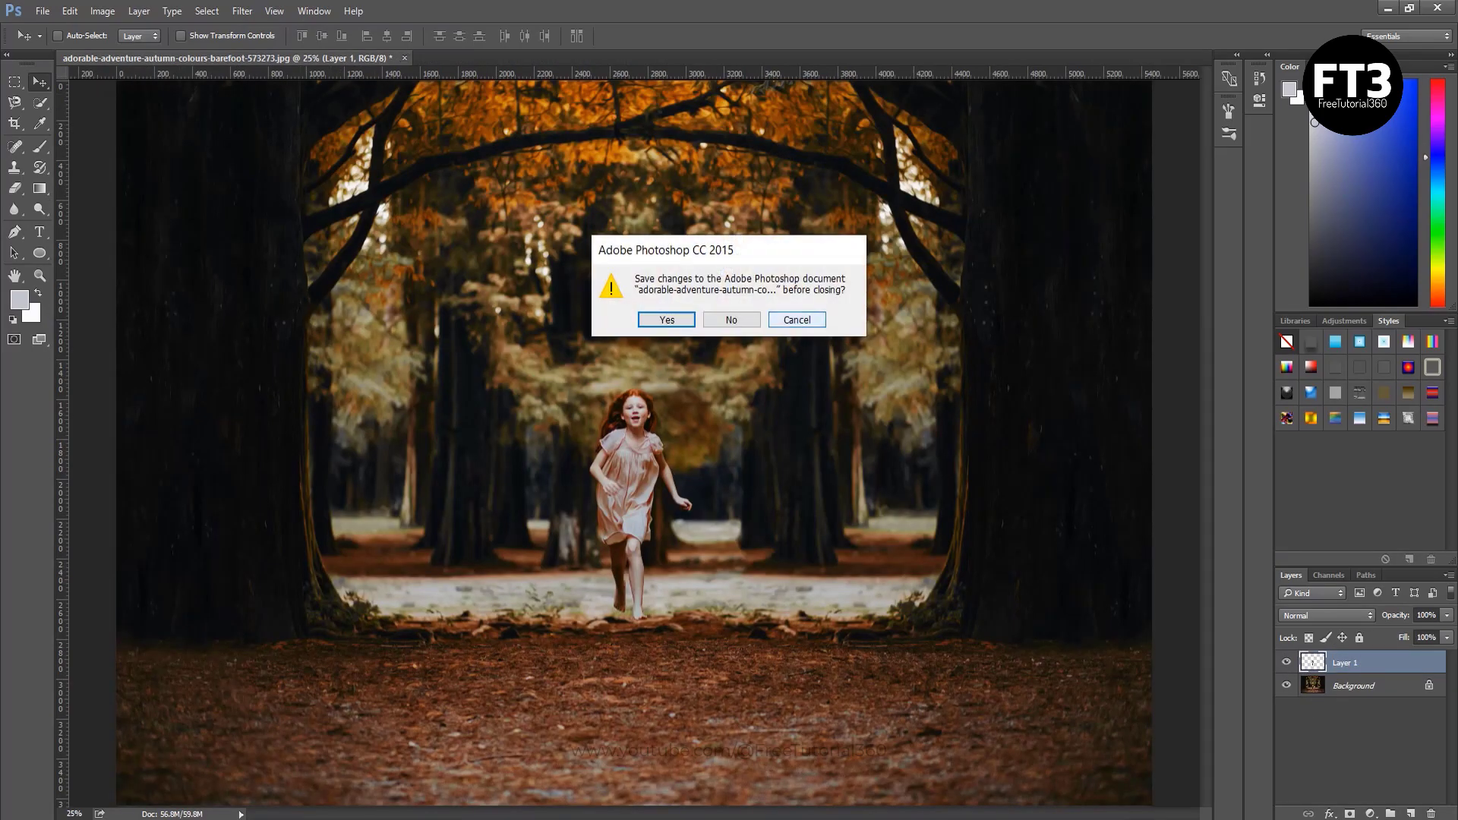
click(731, 320)
key(alt+Tab)
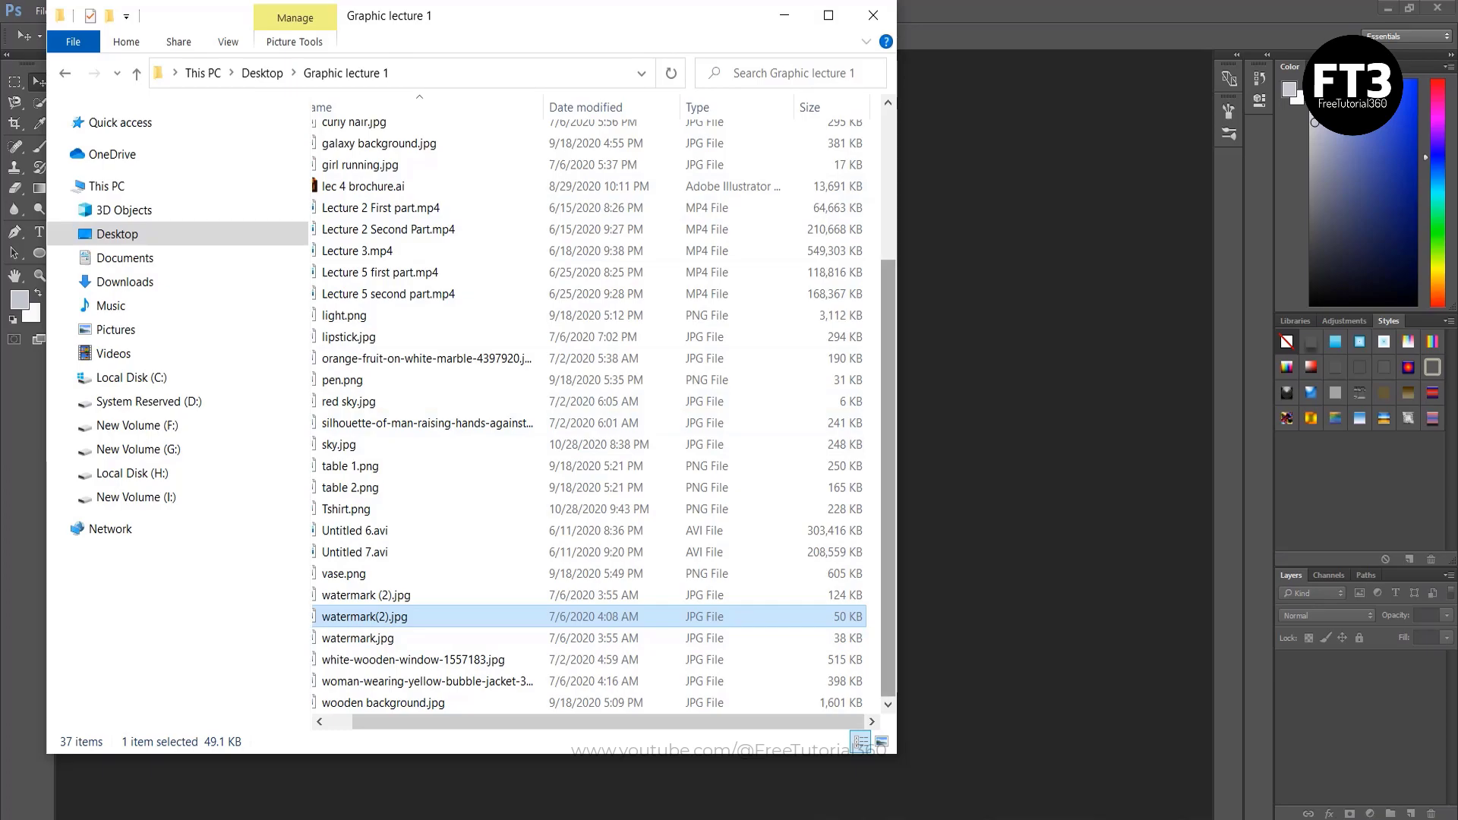
Find woman-wearing-yellow-bubble-jacket.jpg in Graphic lecture 1 and drag it into Photoshop.
scroll(589, 410, up, 3)
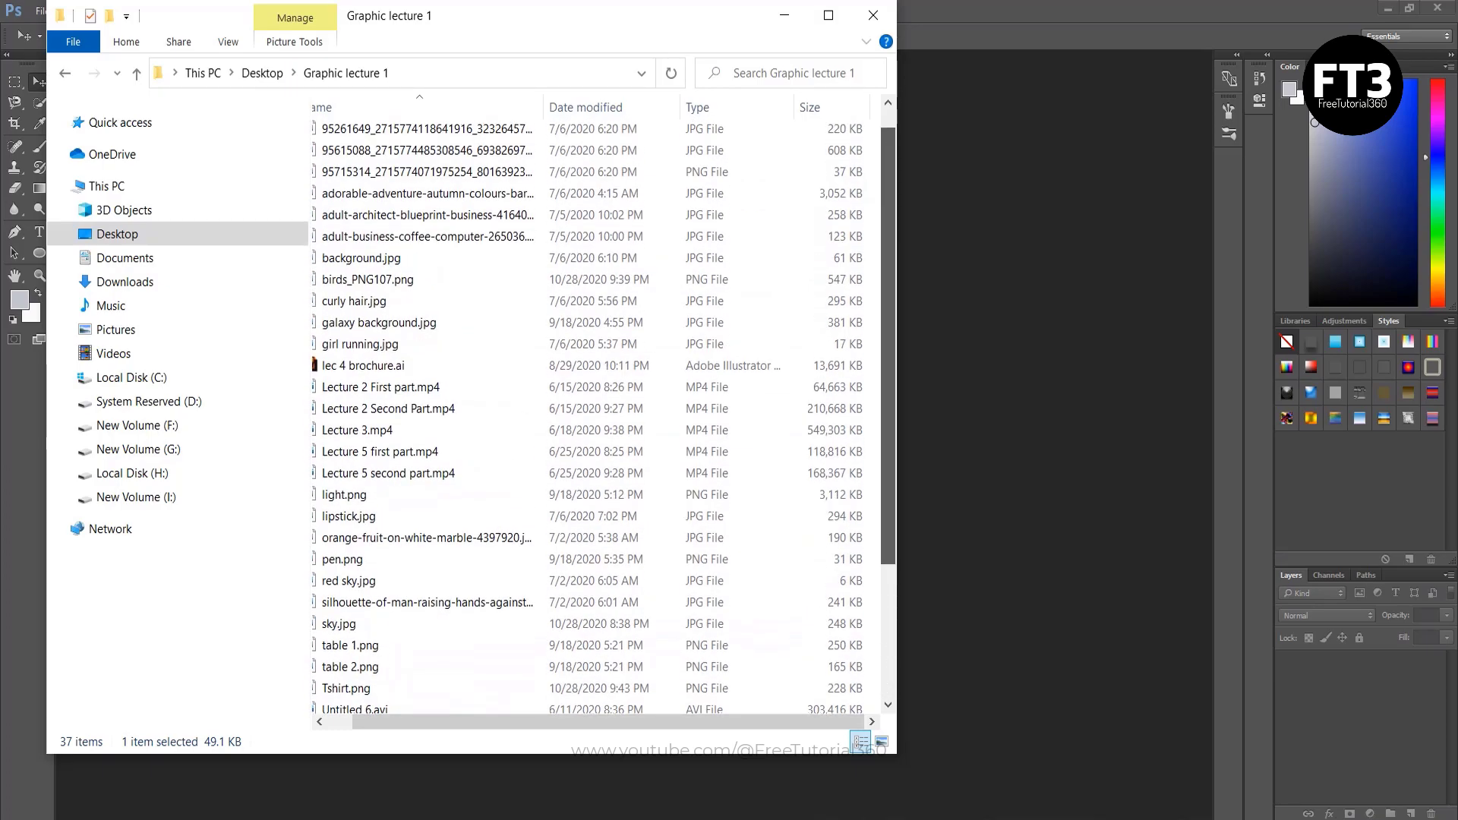
scroll(589, 410, up, 1)
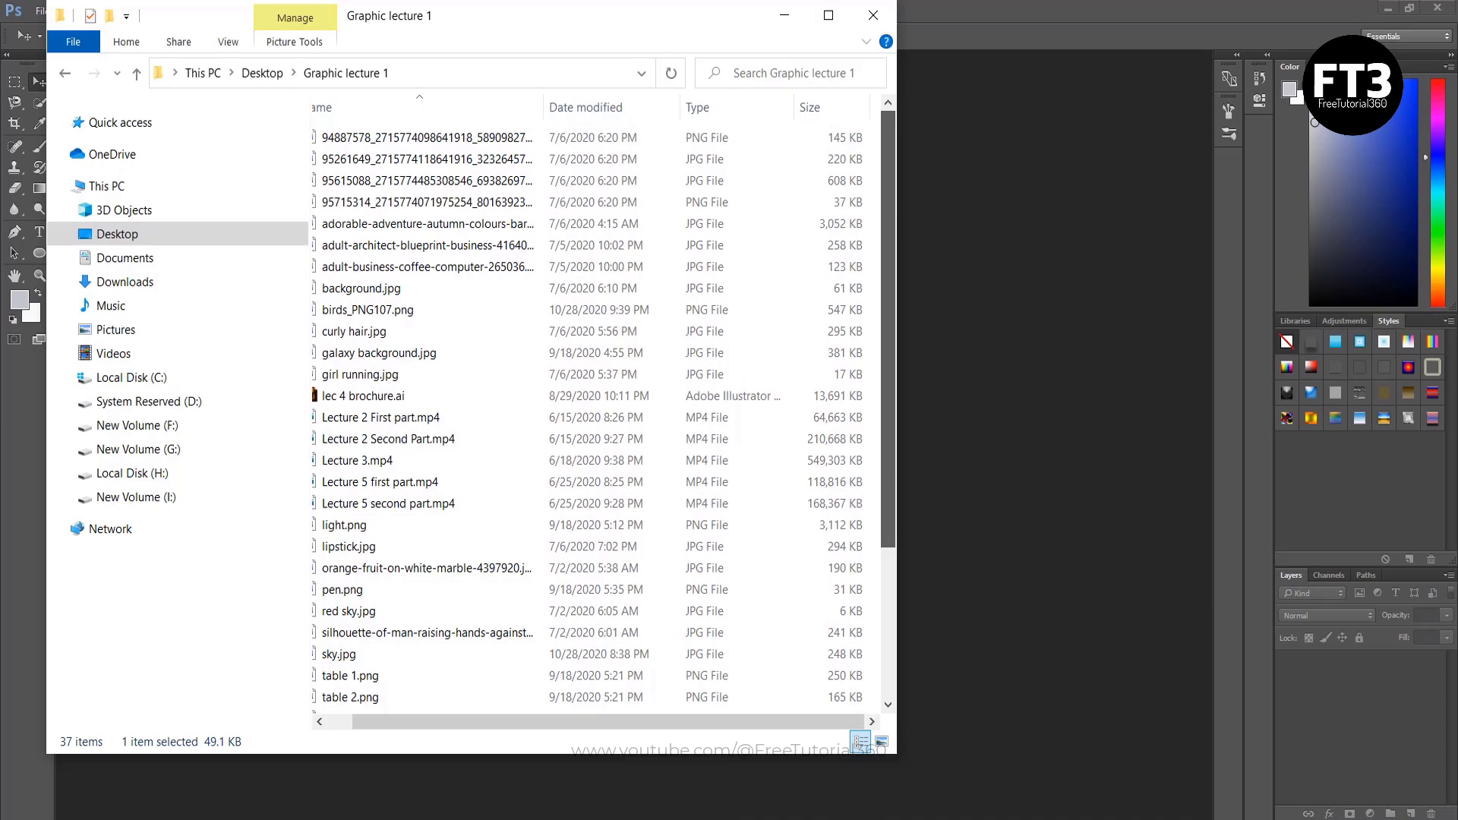
scroll(589, 411, down, 1)
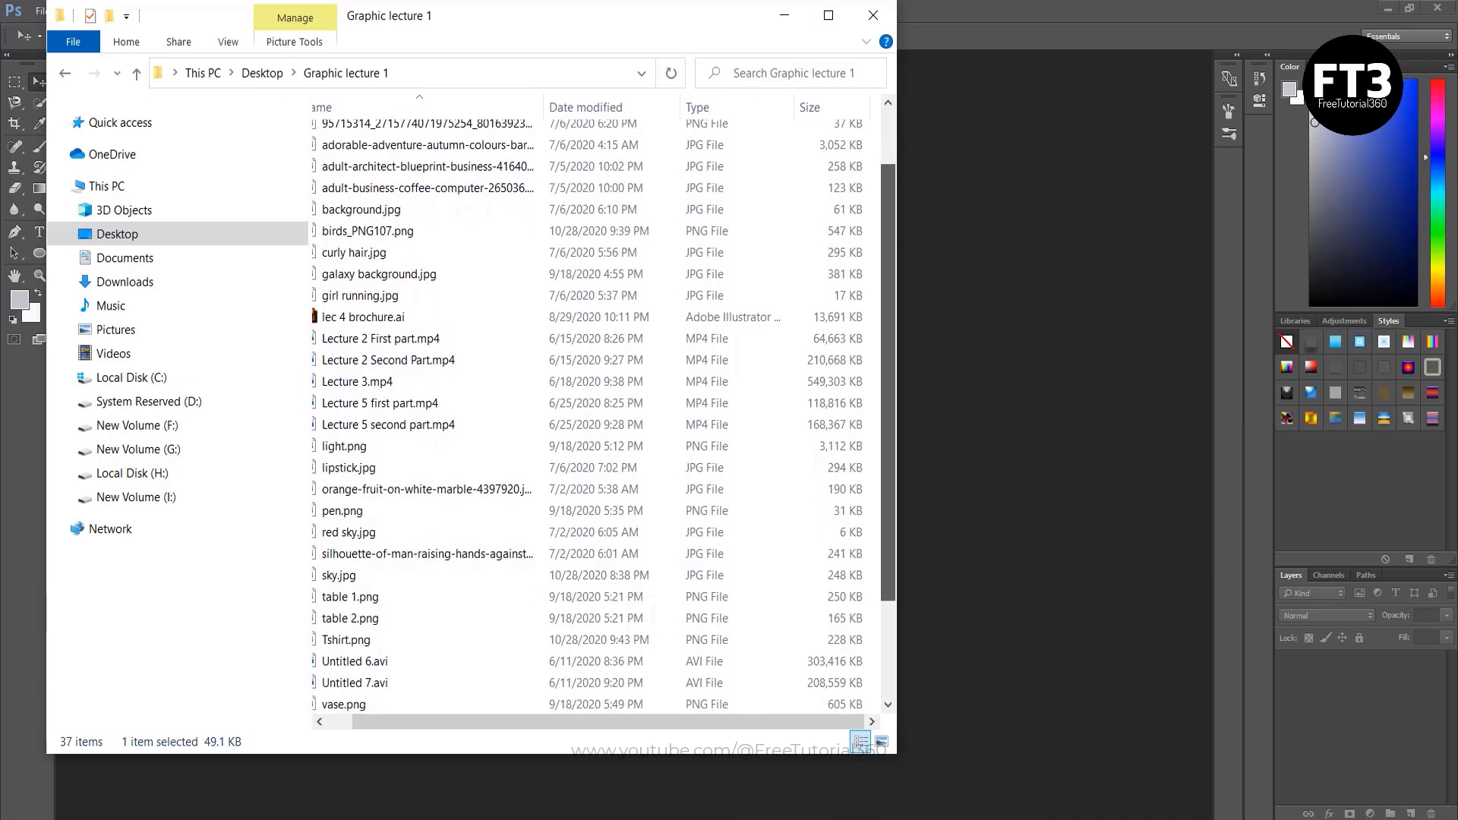
drag(888, 378, 888, 387)
scroll(589, 410, down, 1)
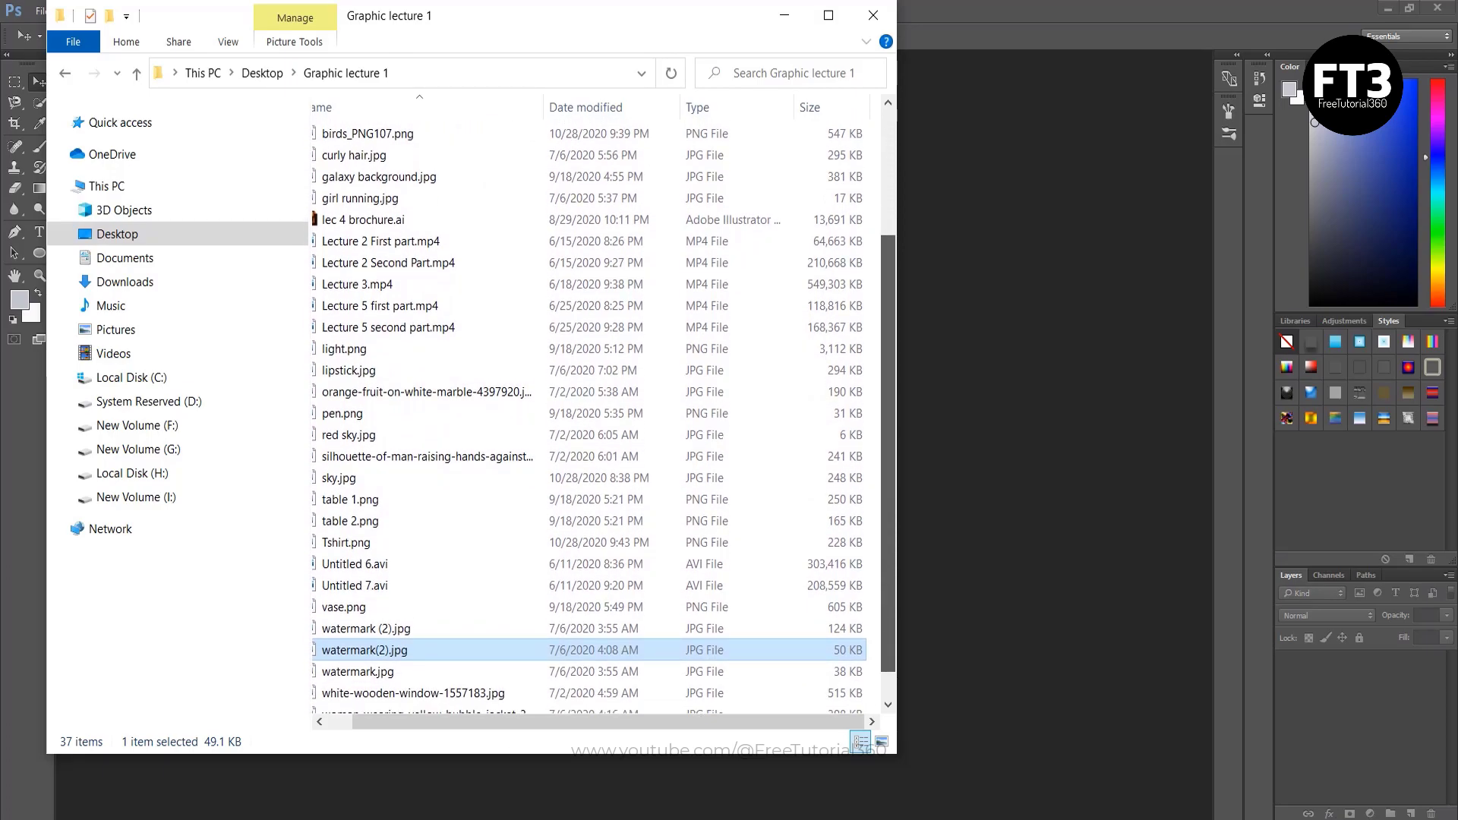
scroll(590, 417, down, 1)
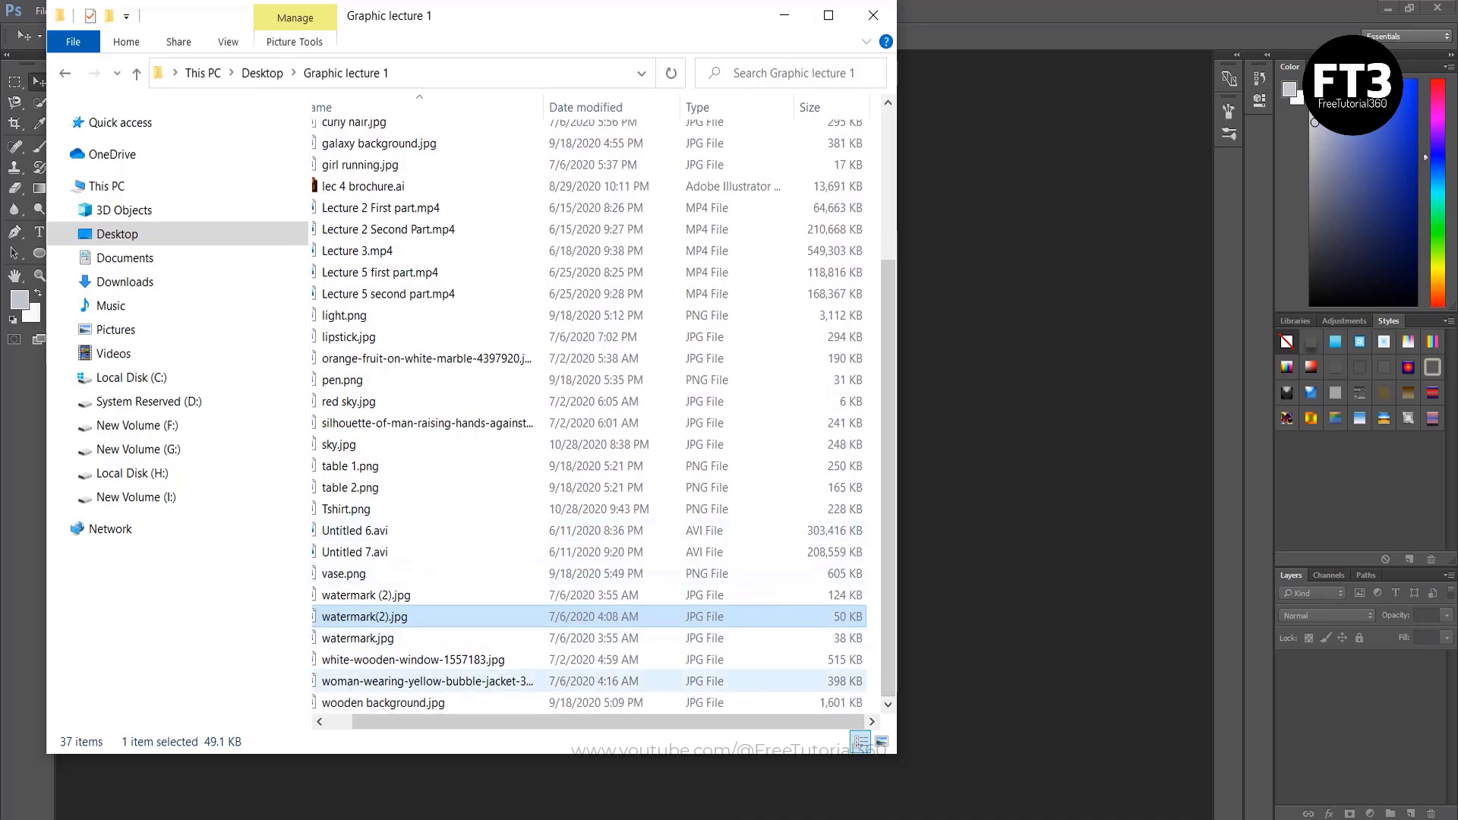
drag(661, 681, 987, 617)
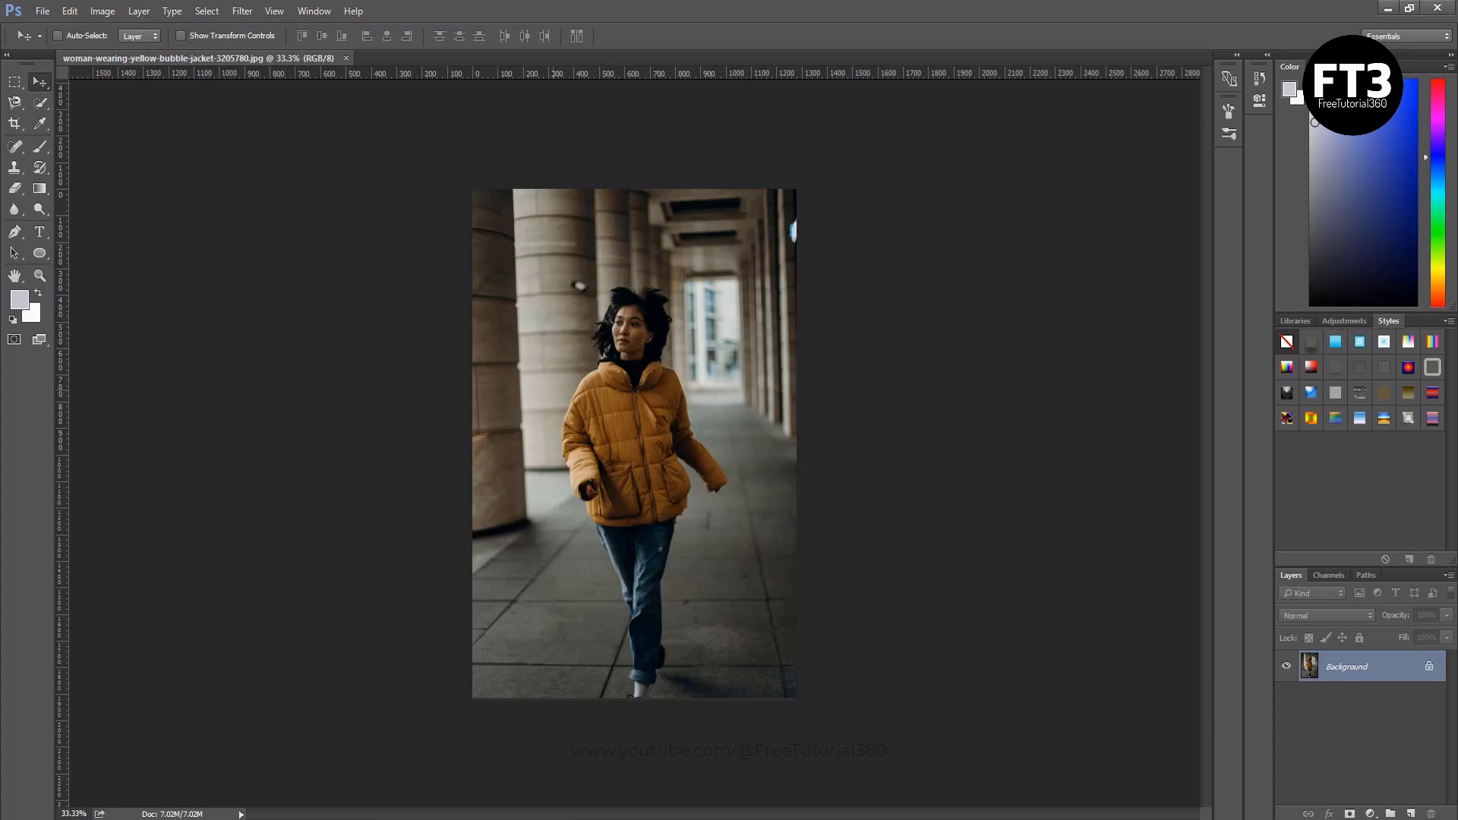
Paint a Quick Selection over the woman from head to jeans with a 37 px brush.
click(40, 102)
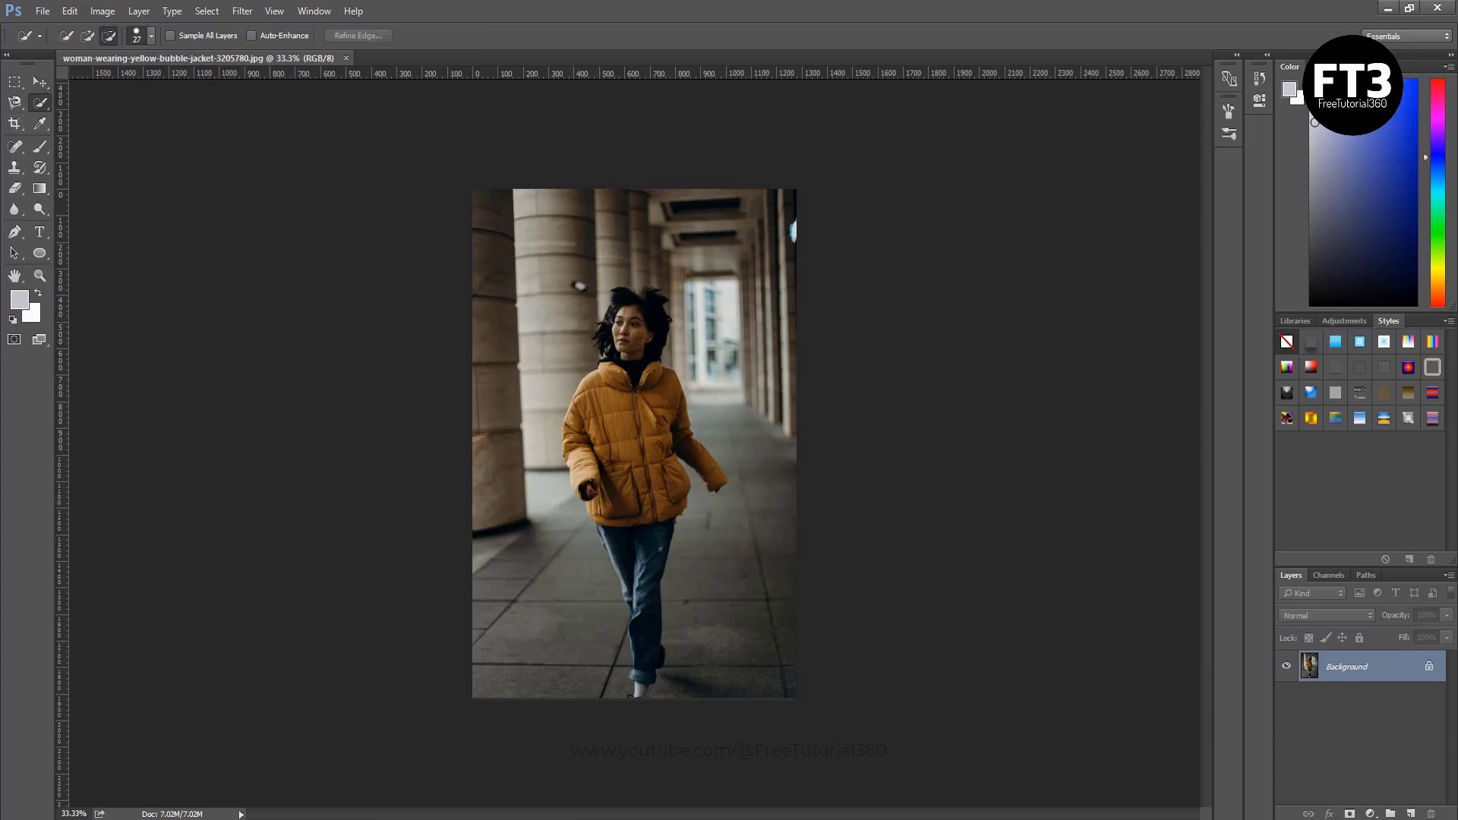
click(87, 35)
click(151, 36)
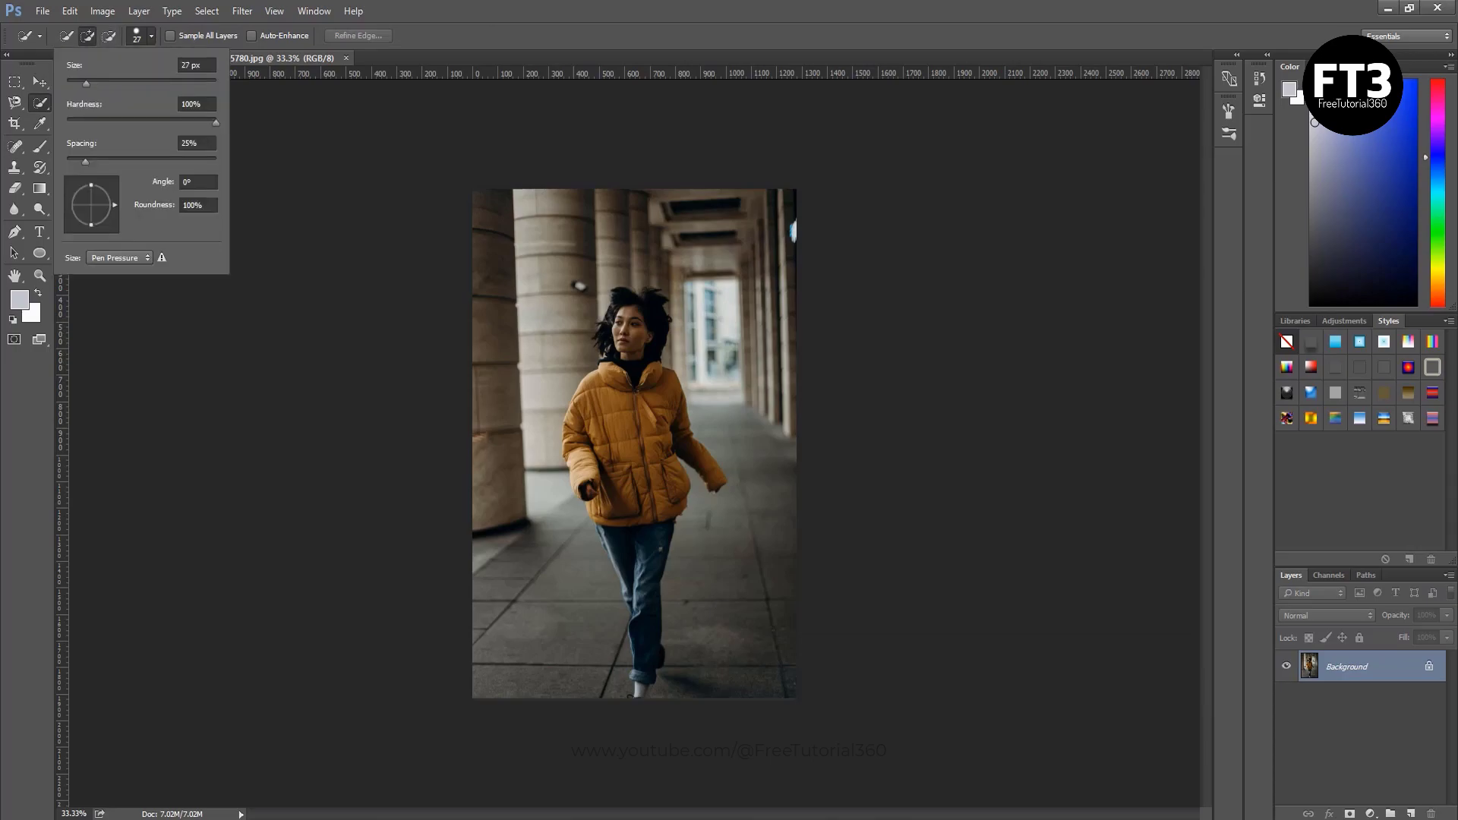
drag(86, 83, 93, 84)
mouse_move(632, 304)
mouse_down()
mouse_move(658, 309)
mouse_move(618, 342)
mouse_move(639, 440)
mouse_move(596, 425)
mouse_move(591, 482)
mouse_up()
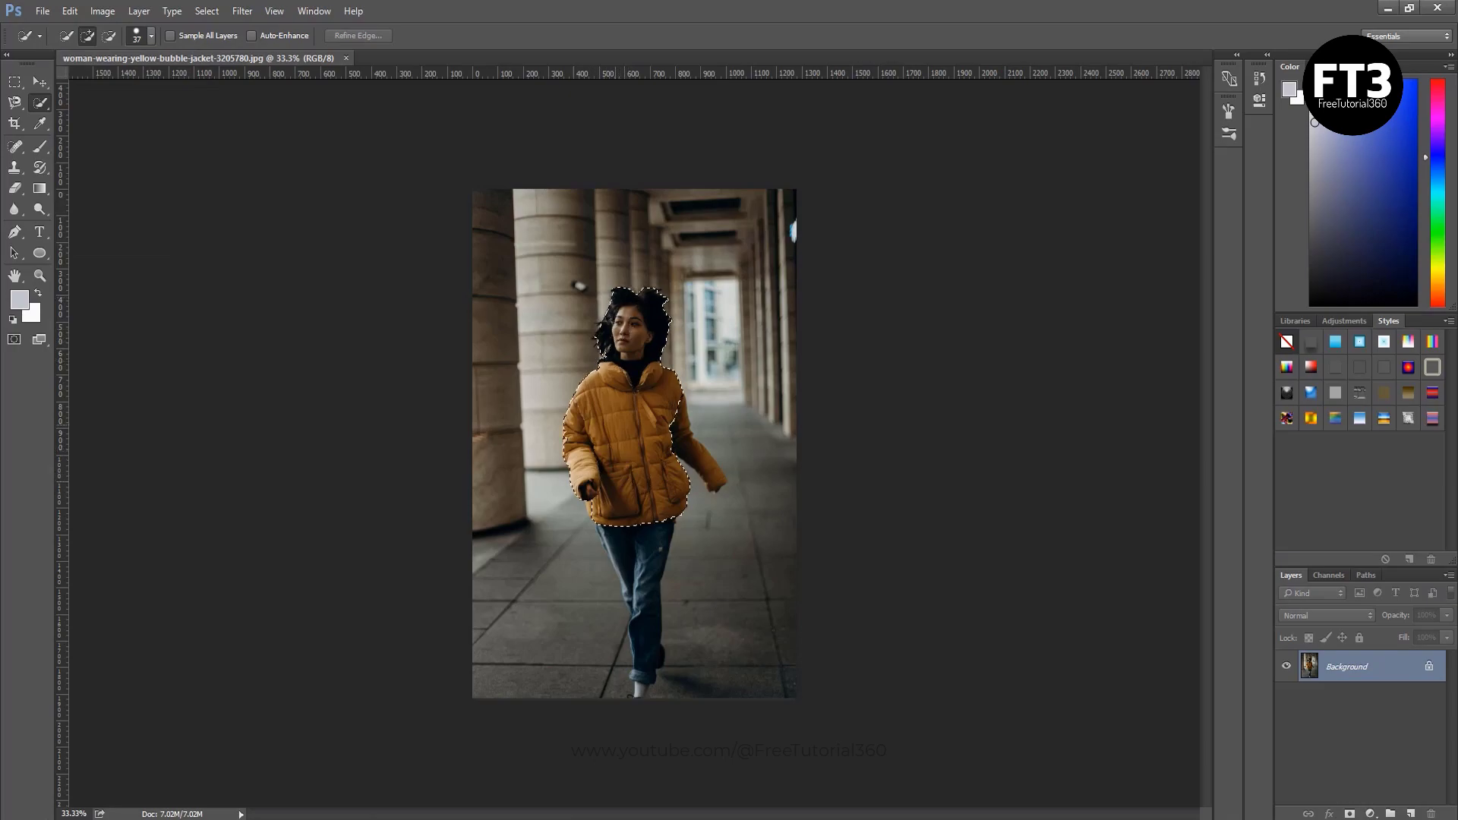
drag(672, 423, 713, 478)
mouse_move(640, 523)
mouse_down()
mouse_move(614, 560)
mouse_move(645, 648)
mouse_up()
Subtract the stray floor areas beside her legs from the selection.
click(109, 35)
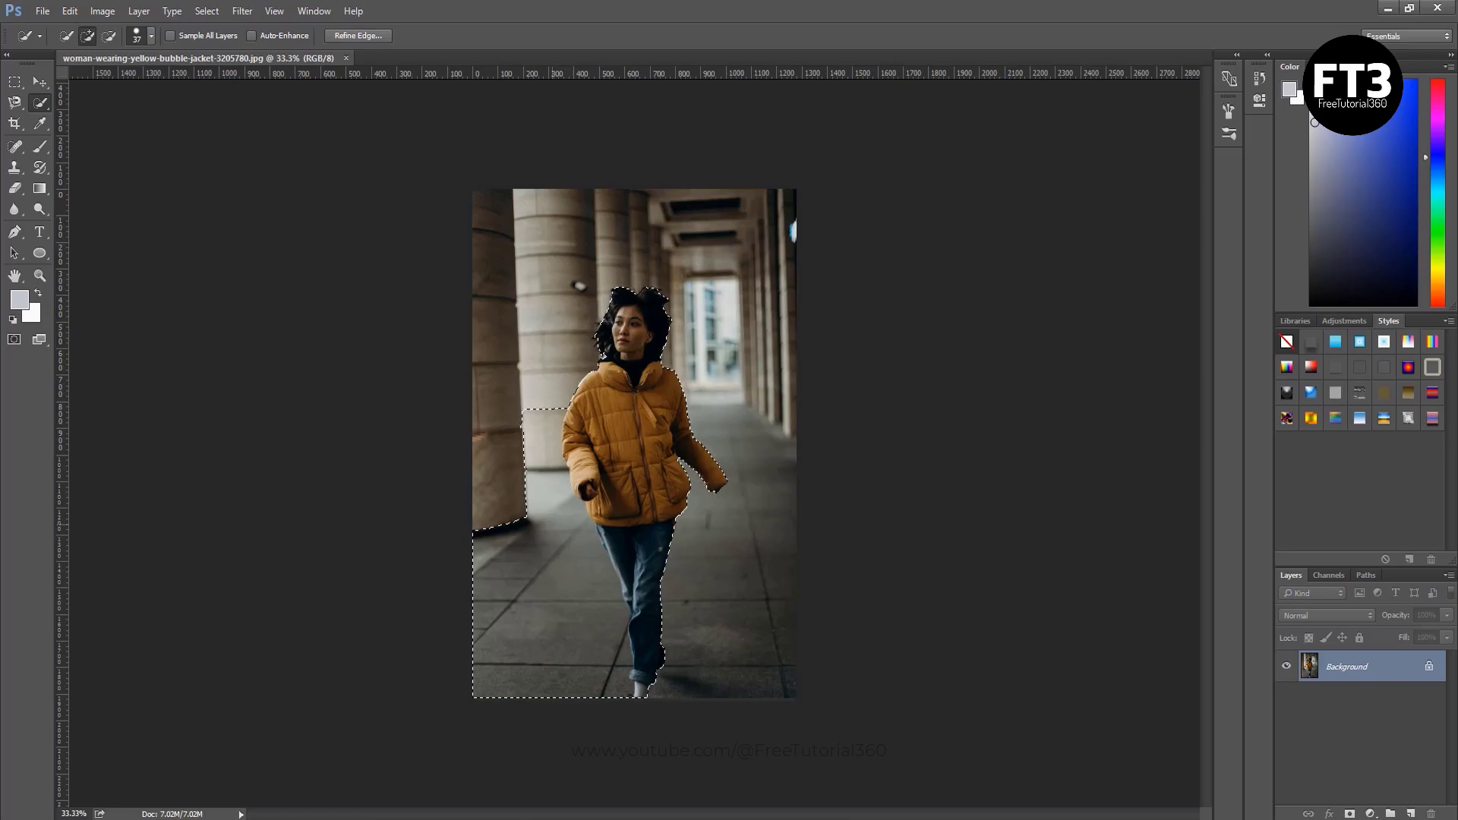
click(109, 35)
mouse_move(536, 545)
mouse_down()
mouse_move(526, 608)
mouse_move(540, 676)
mouse_move(586, 676)
mouse_up()
drag(578, 597, 571, 548)
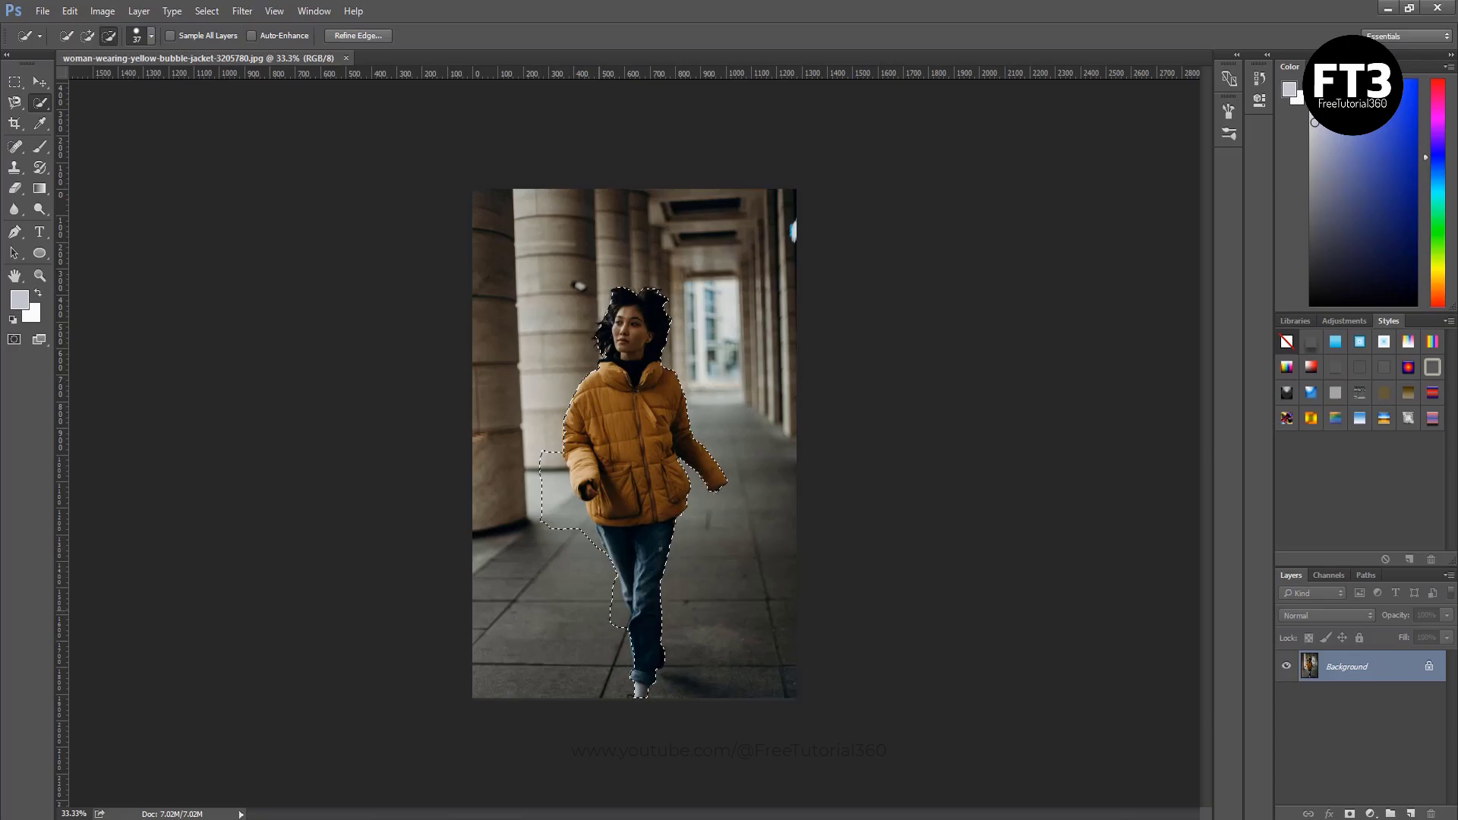
drag(614, 627, 614, 603)
Invert the selection so everything except the woman is selected.
click(207, 11)
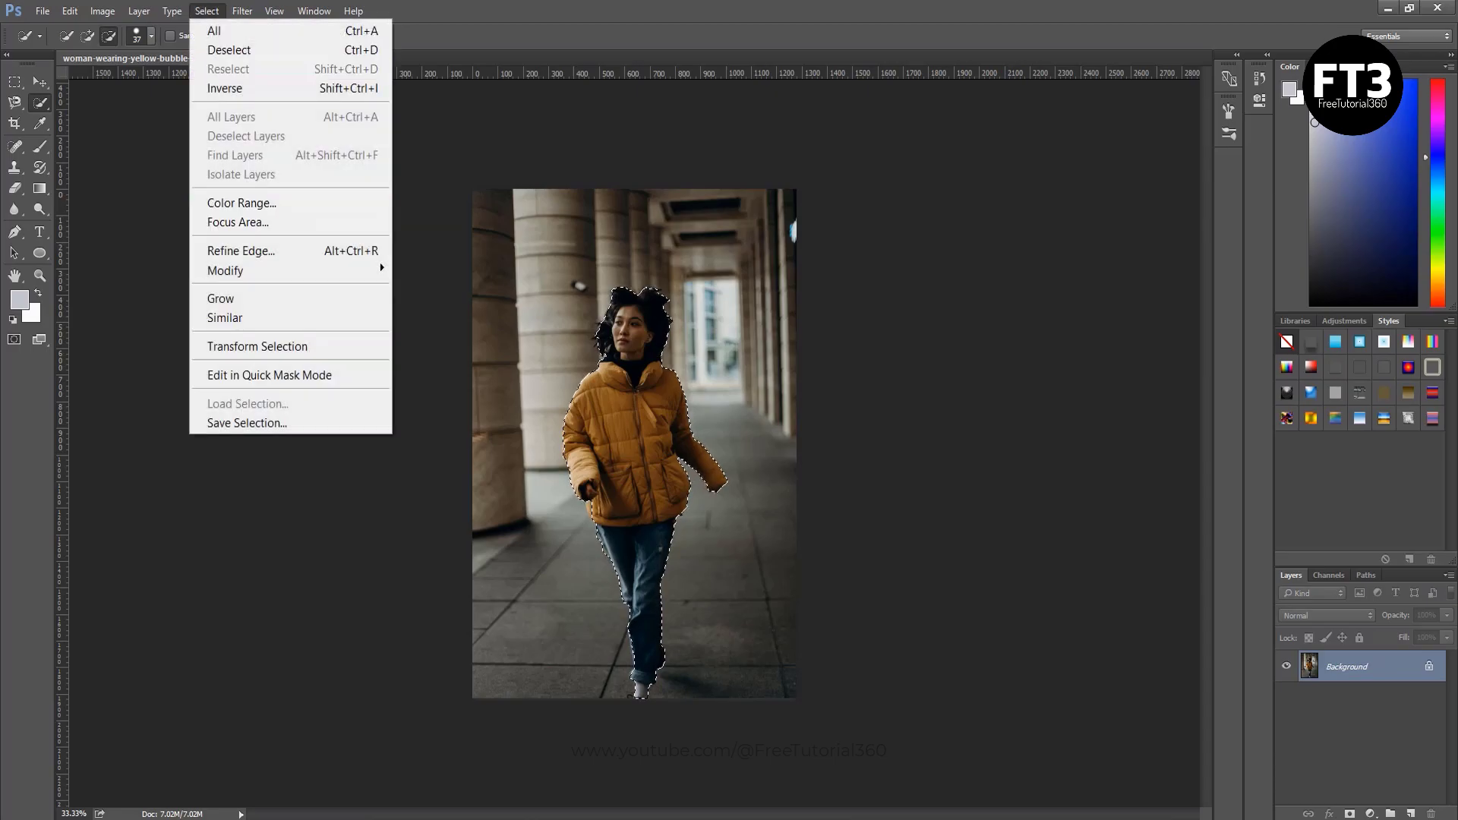
mouse_move(314, 11)
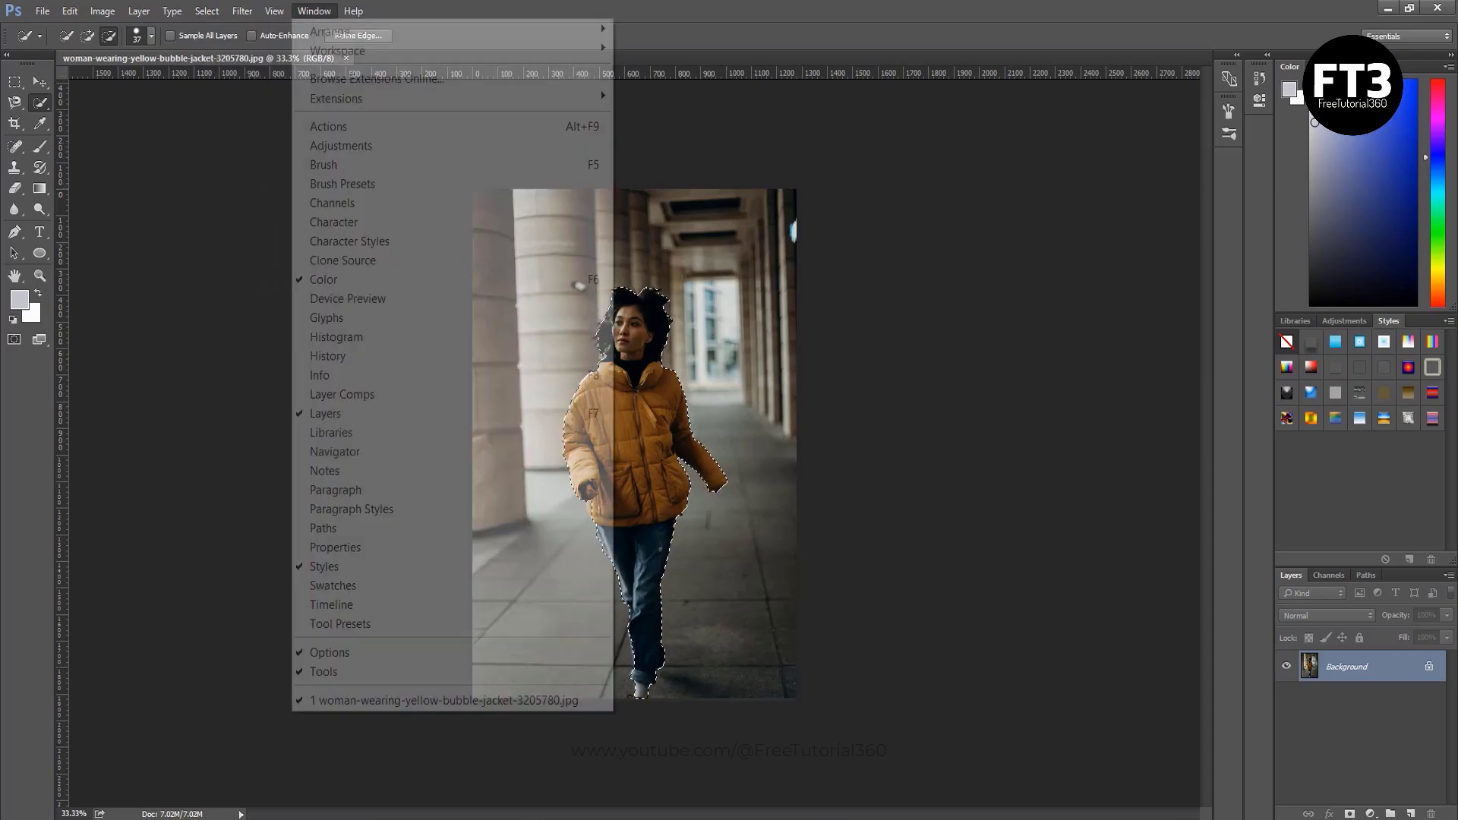
mouse_move(207, 10)
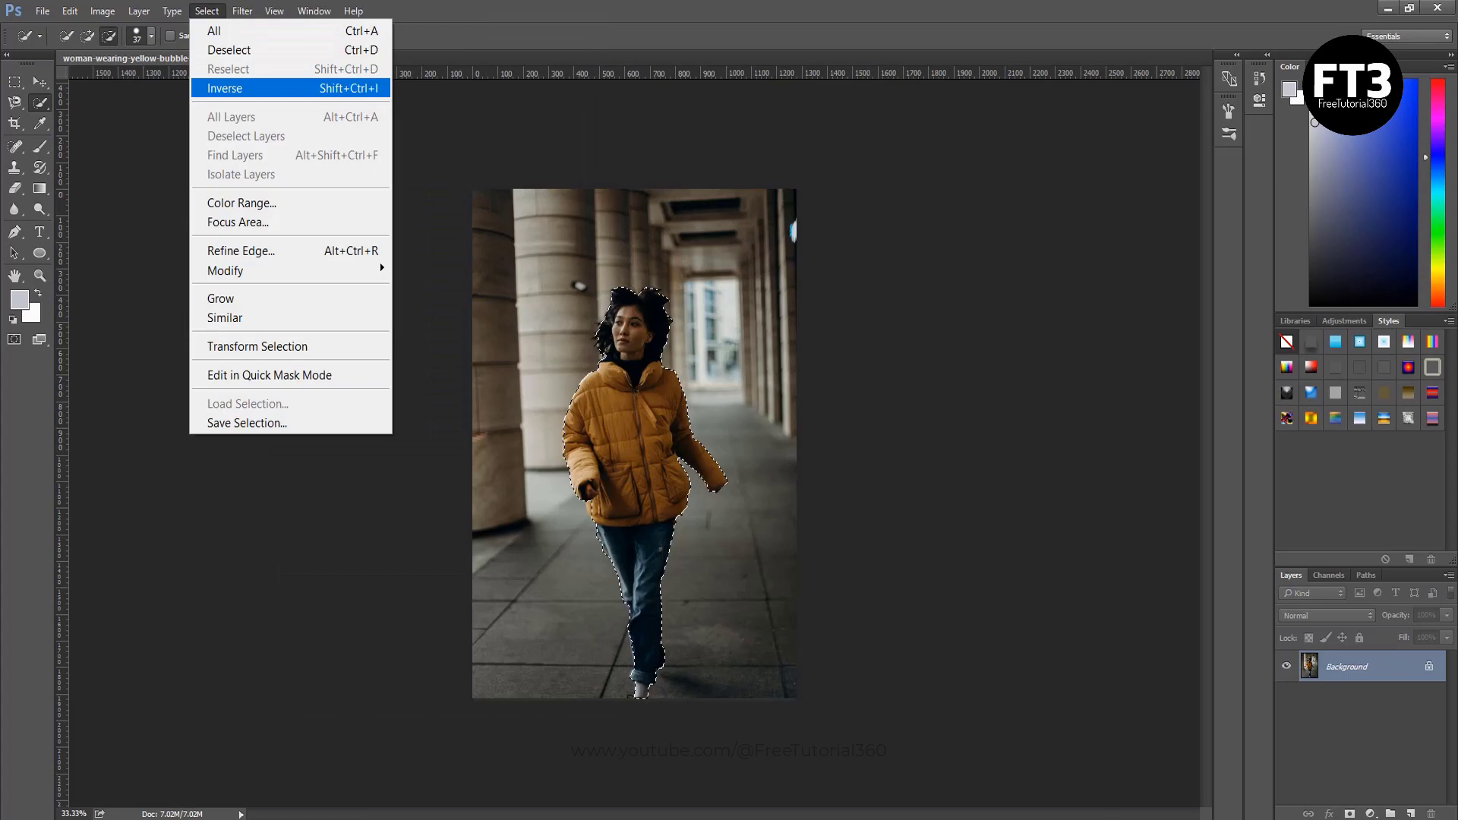
click(250, 88)
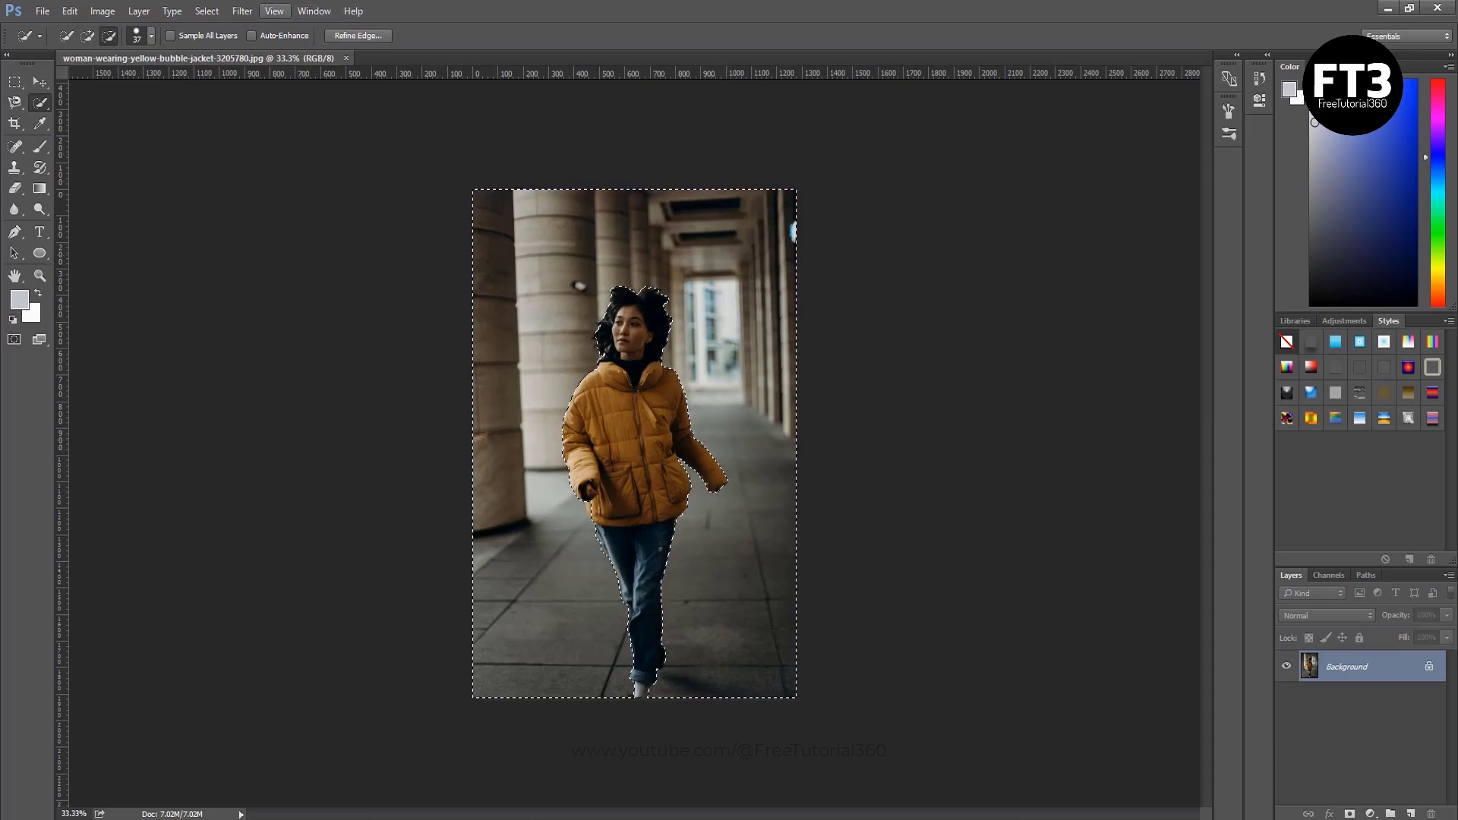
Apply a Gaussian Blur with a 14.1-pixel radius to the selected background.
click(242, 11)
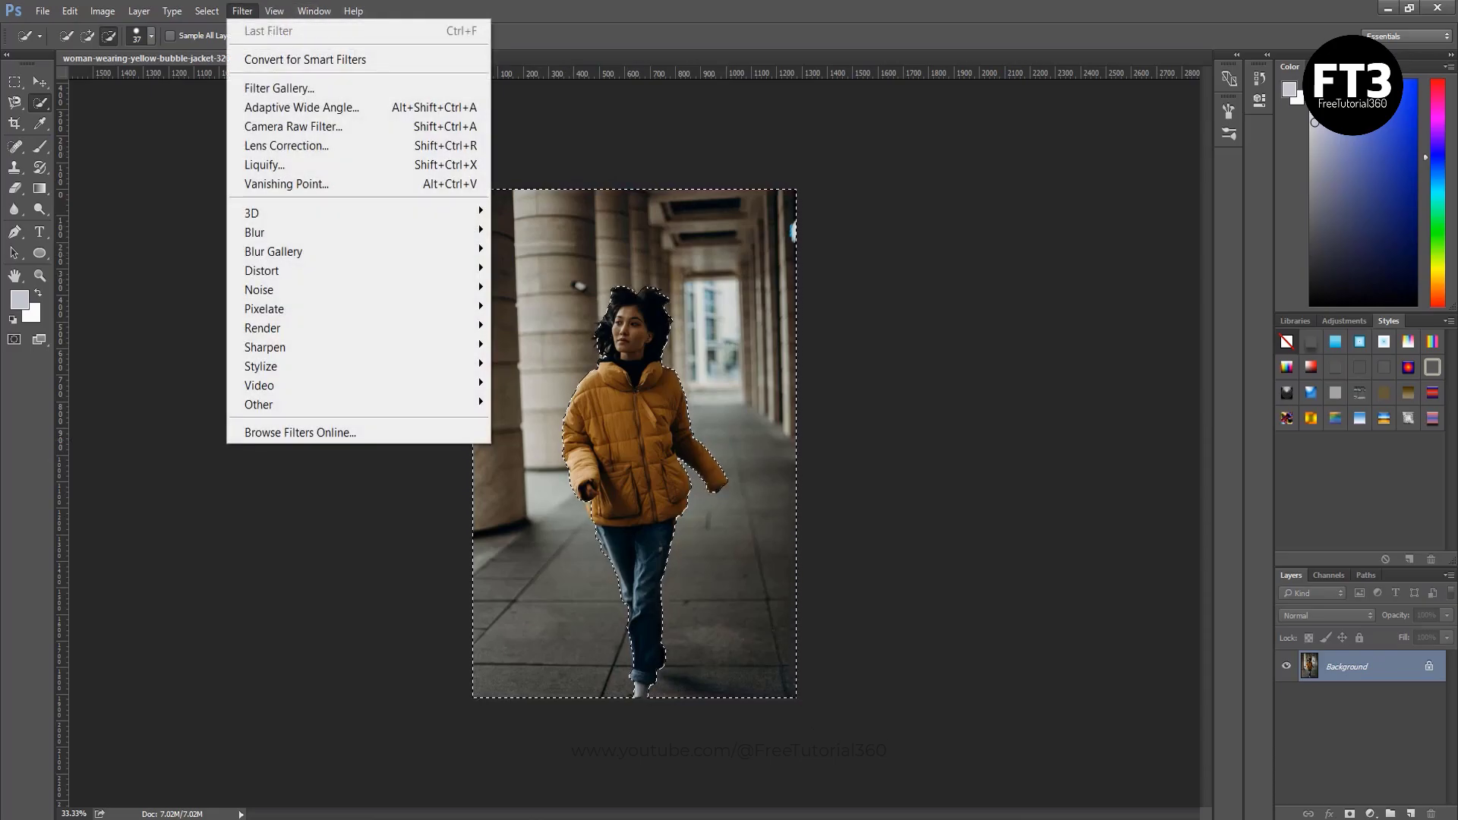
mouse_move(478, 228)
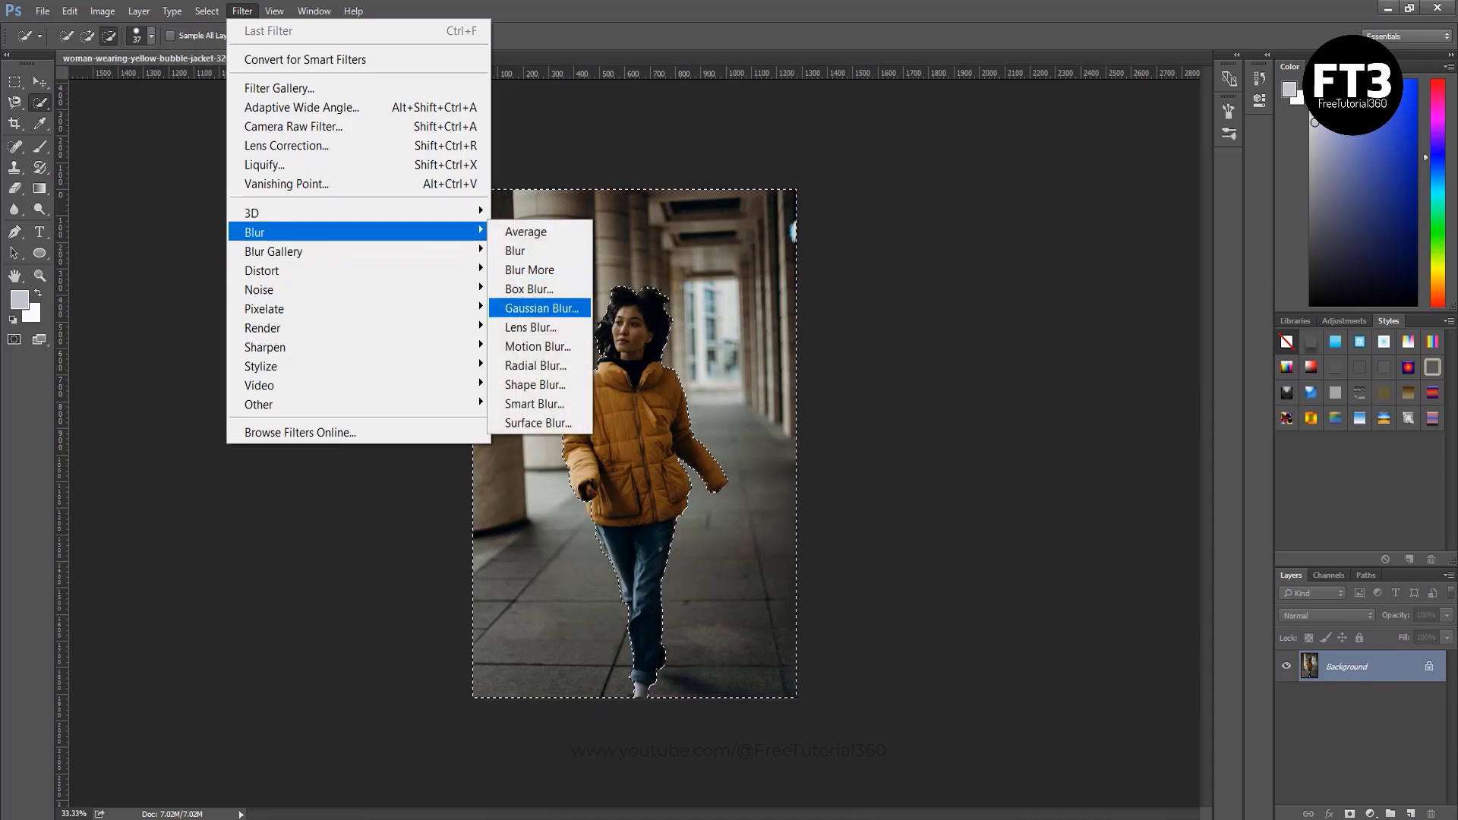
click(542, 308)
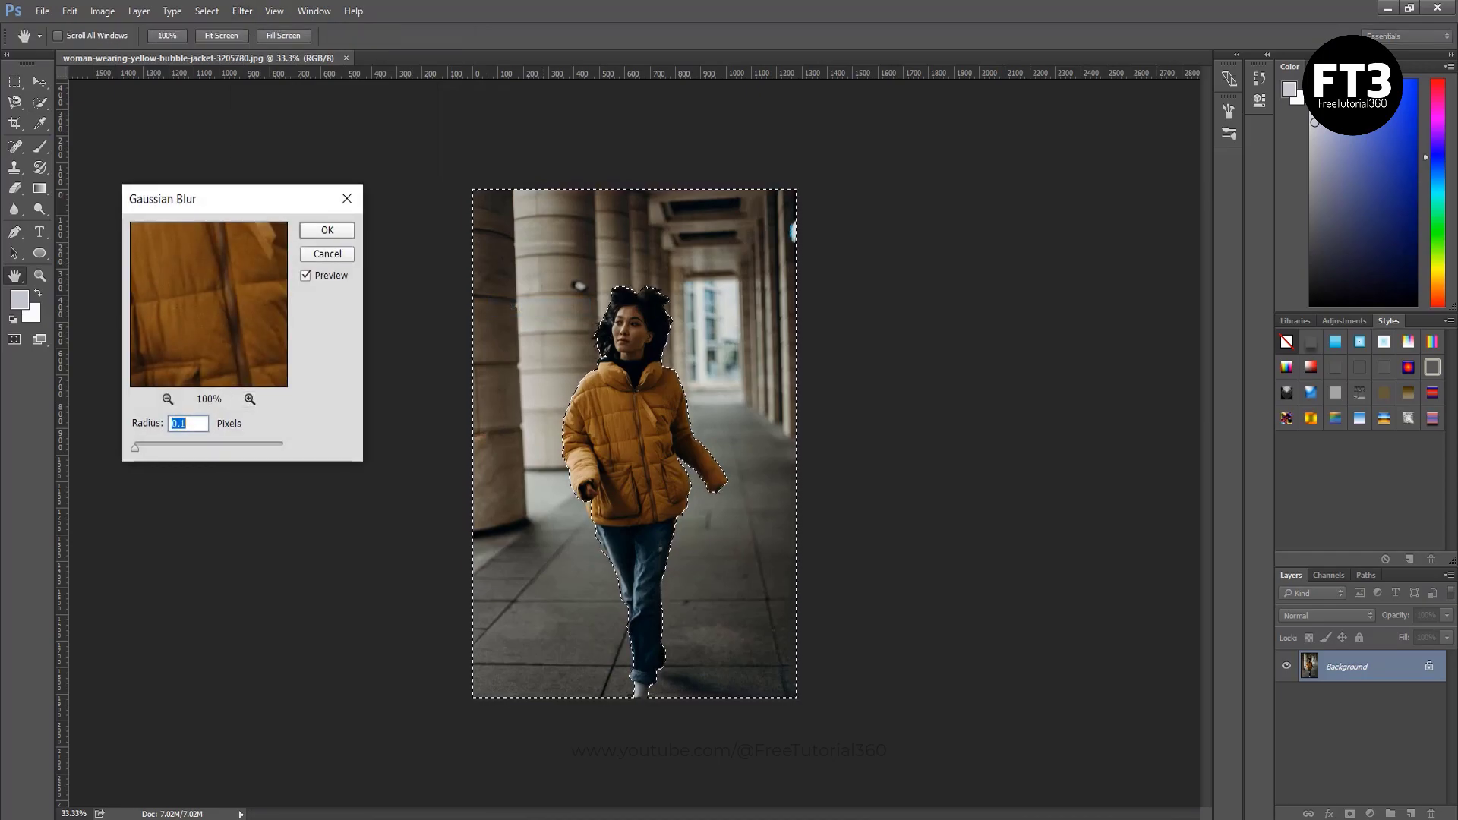
drag(135, 449, 198, 448)
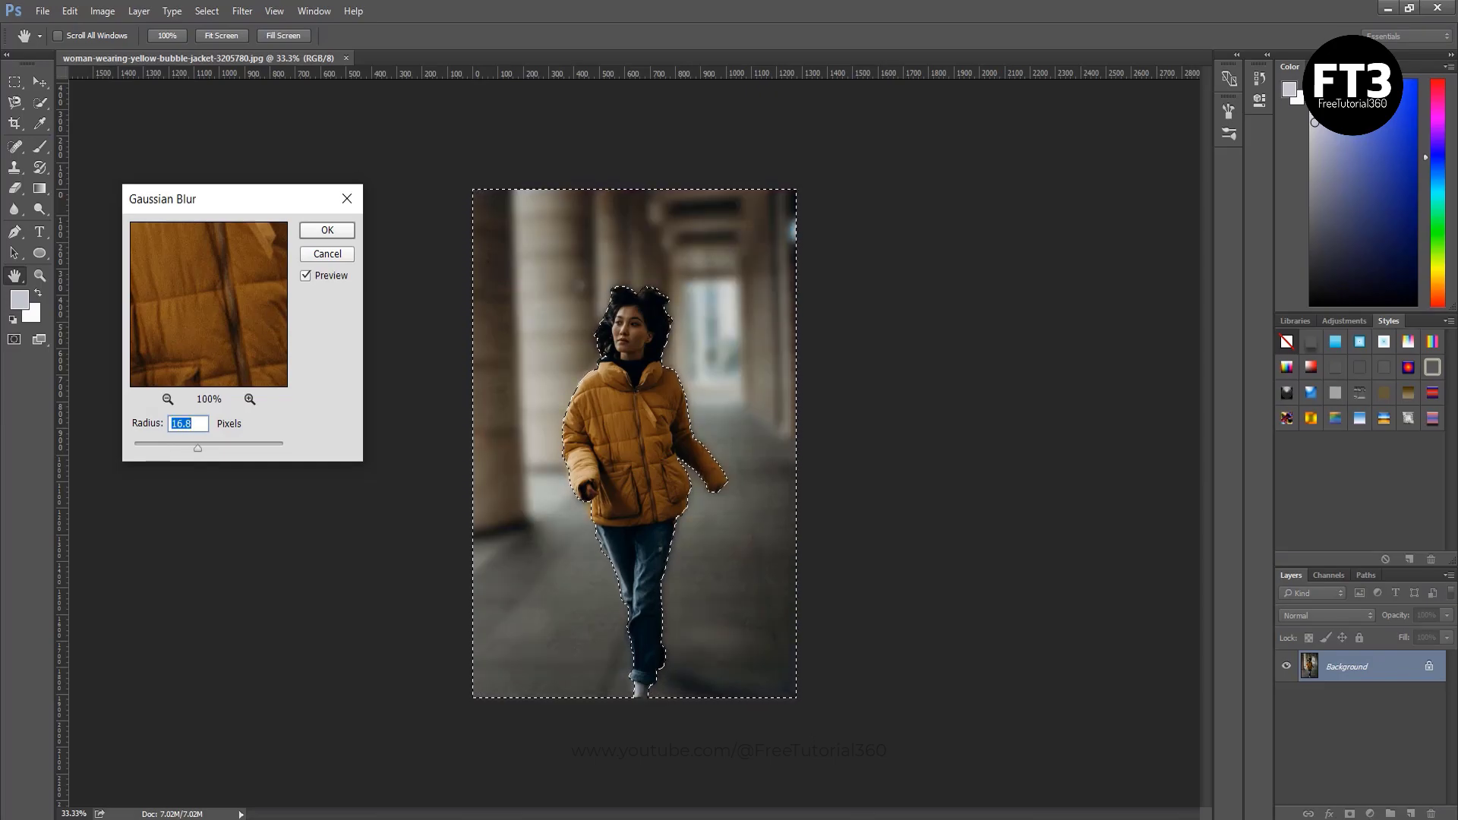
drag(198, 448, 194, 448)
double_click(172, 423)
key(Return)
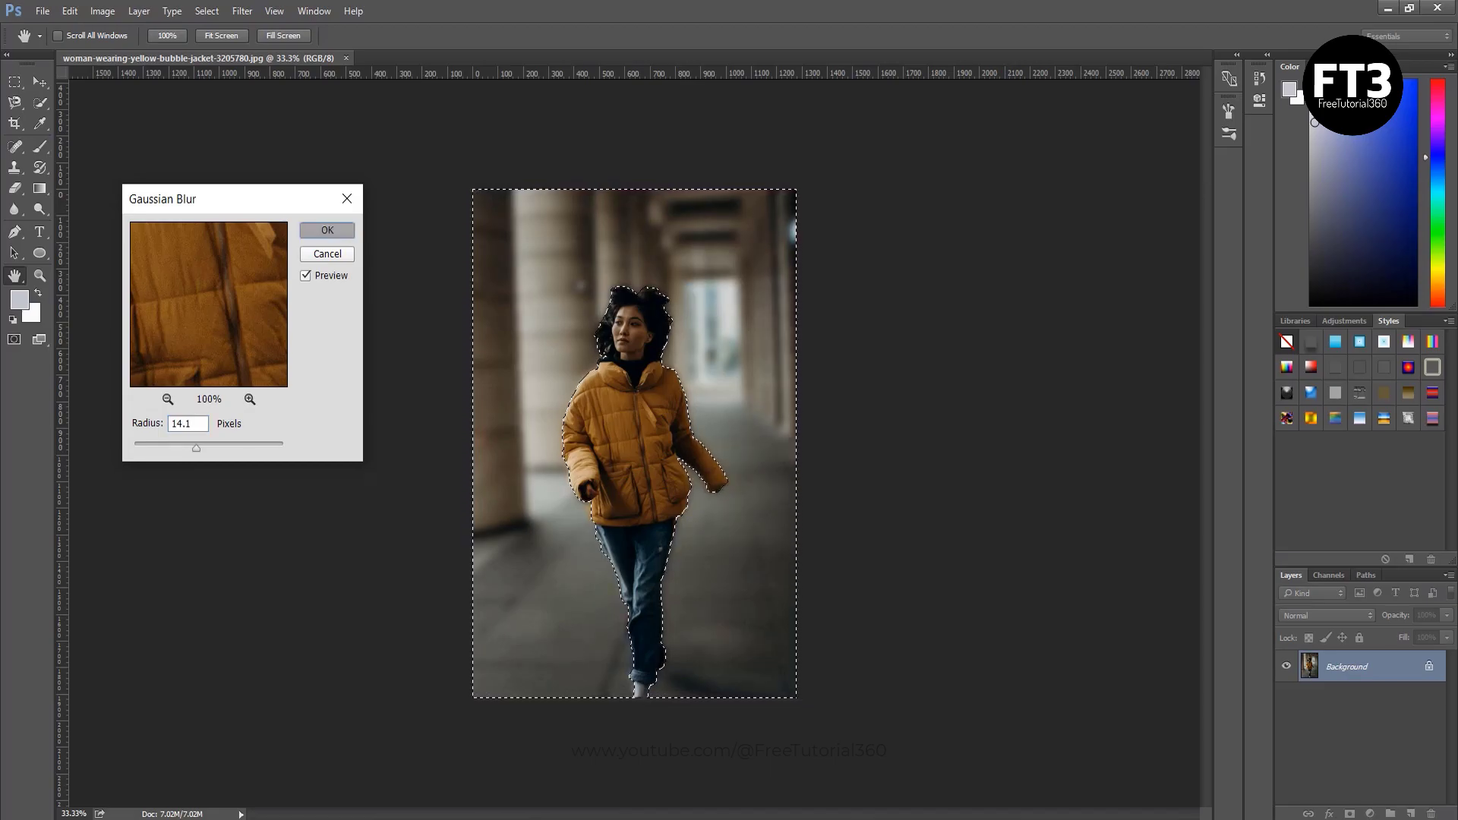
key(w)
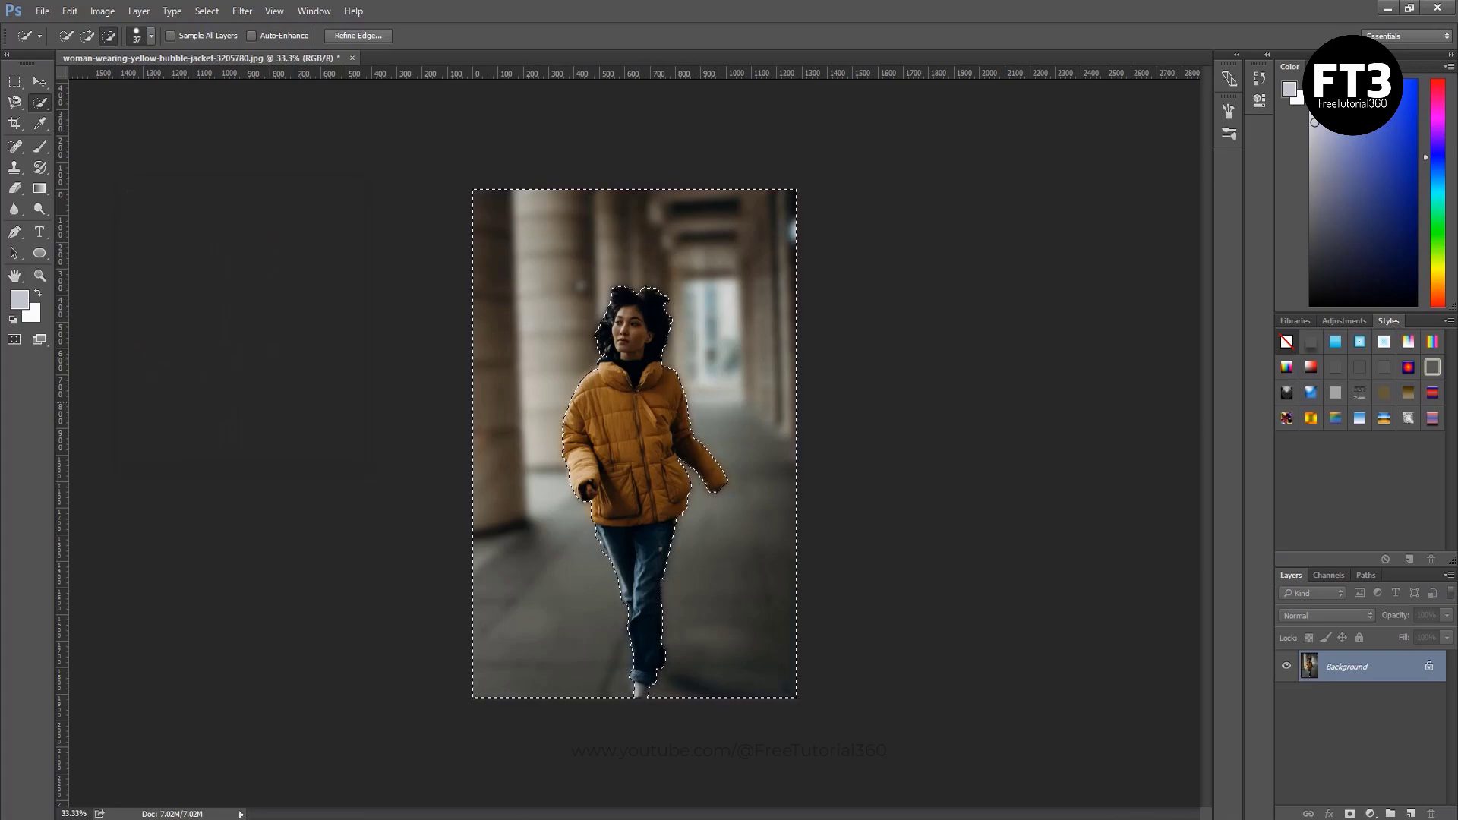
Deselect, add a Brightness/Contrast layer at 25 brightness and 10 contrast, then close without saving.
key(m)
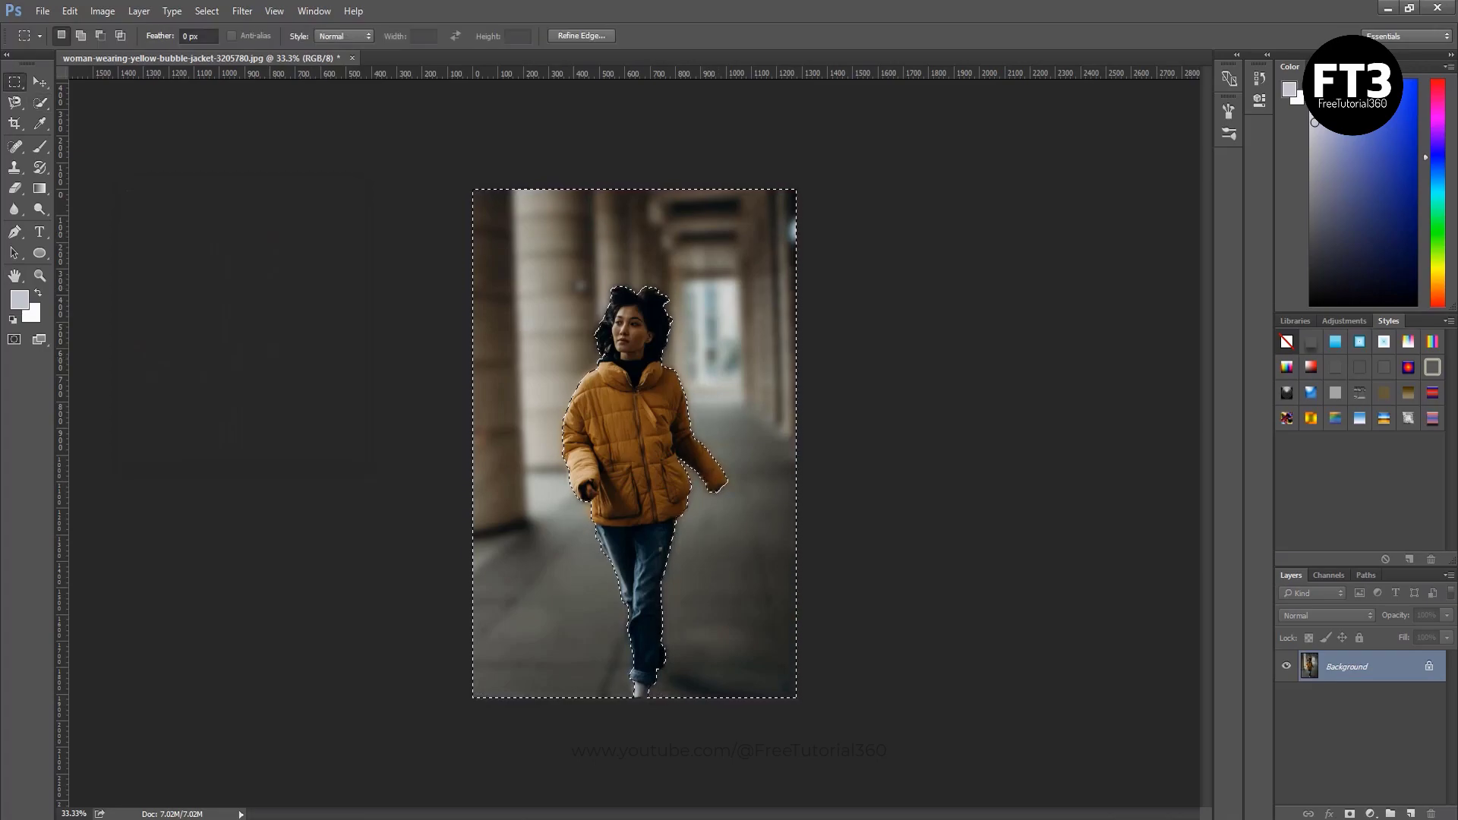
key(ctrl+d)
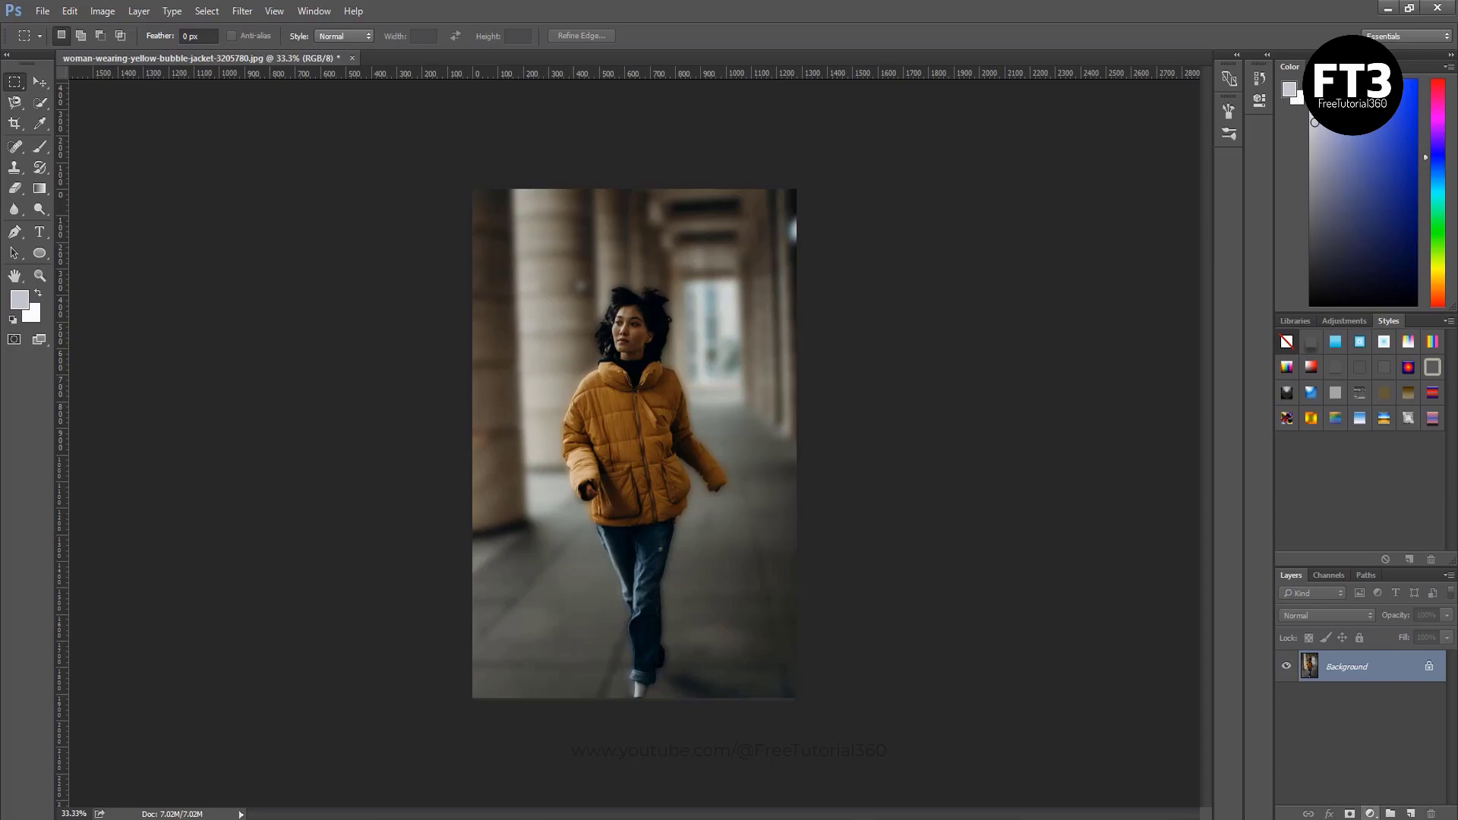
click(1370, 813)
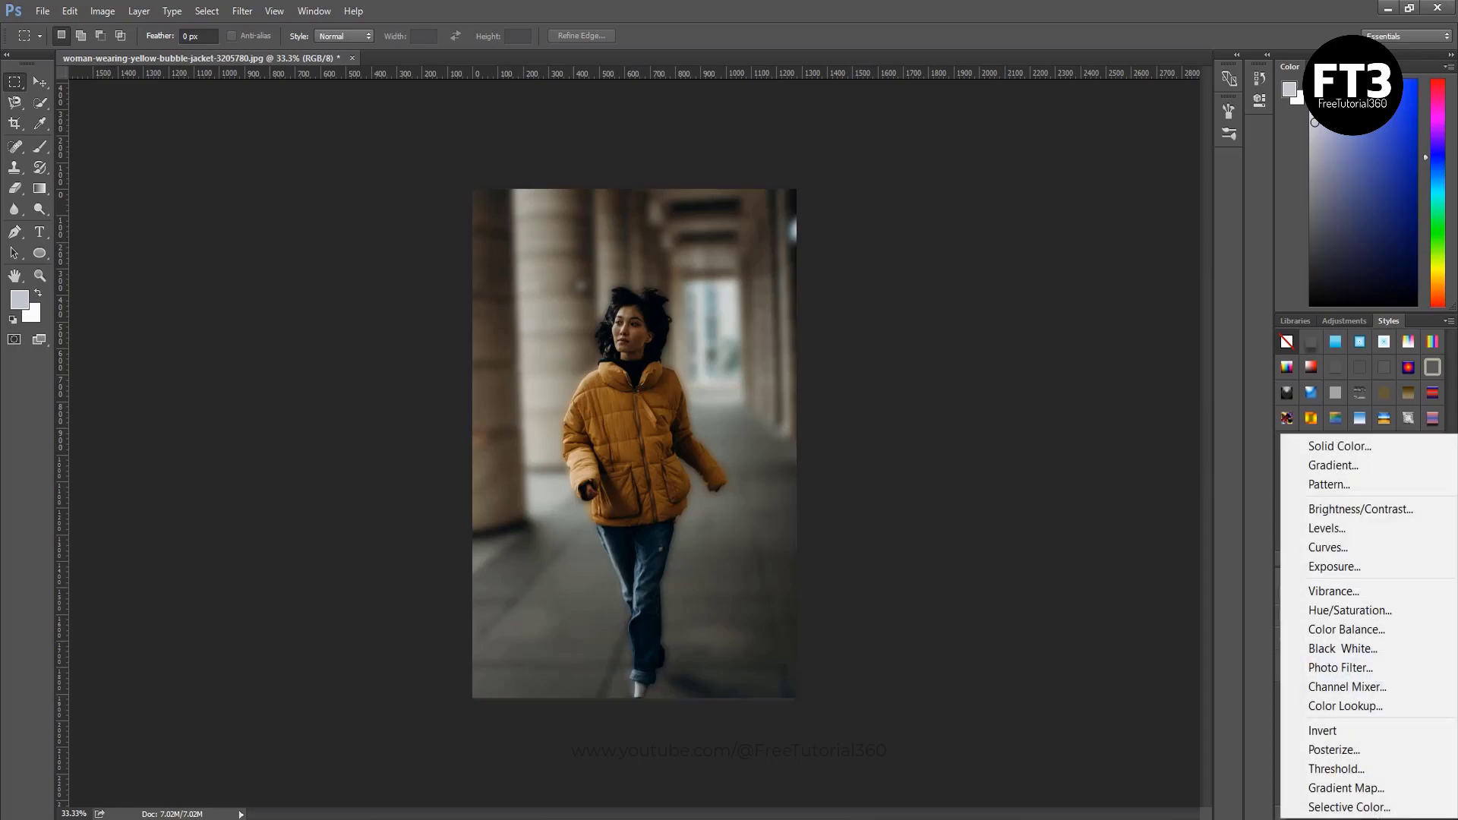
click(1360, 509)
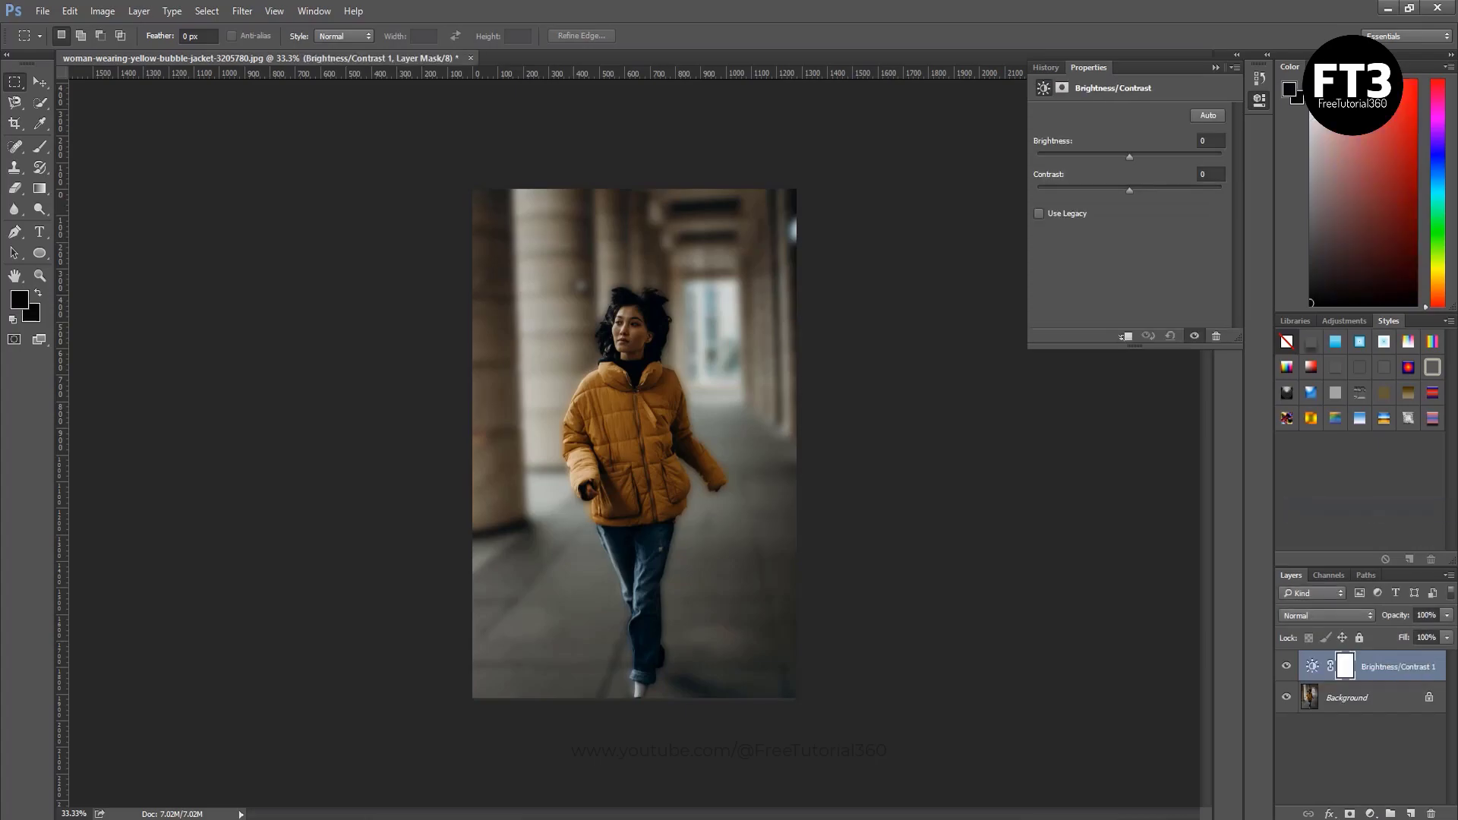
drag(1130, 157, 1136, 190)
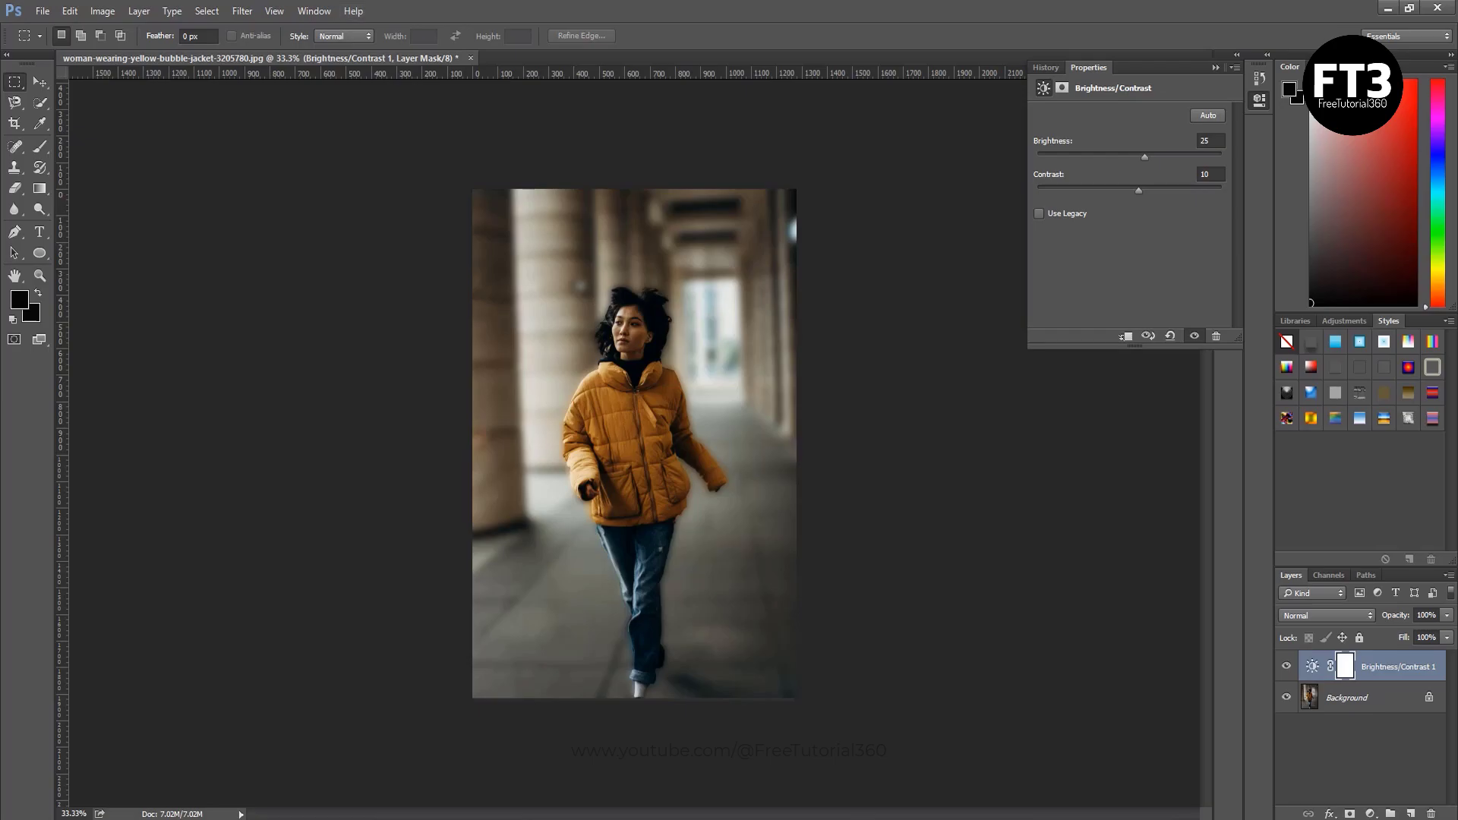
click(471, 58)
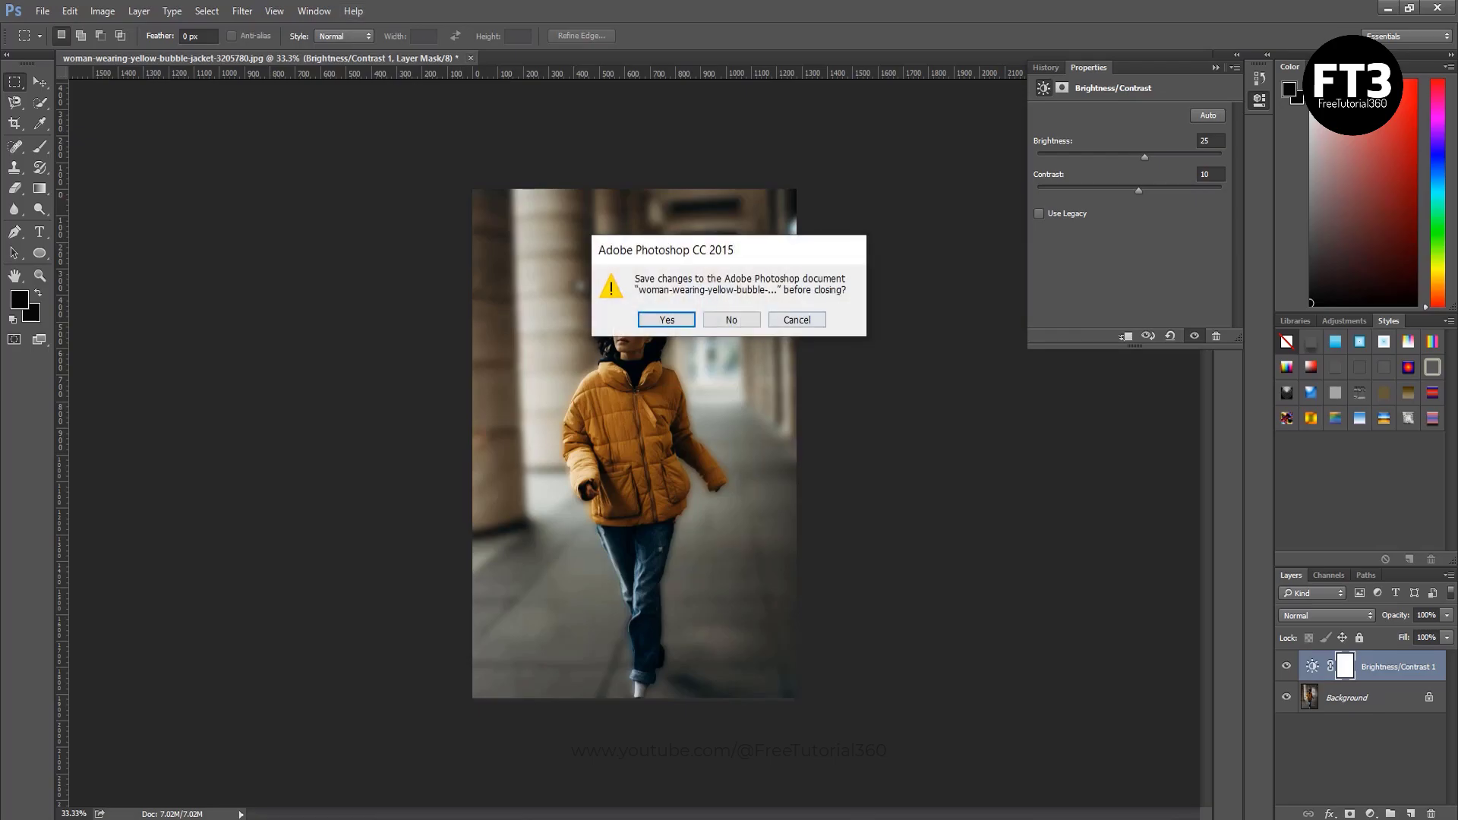
click(731, 319)
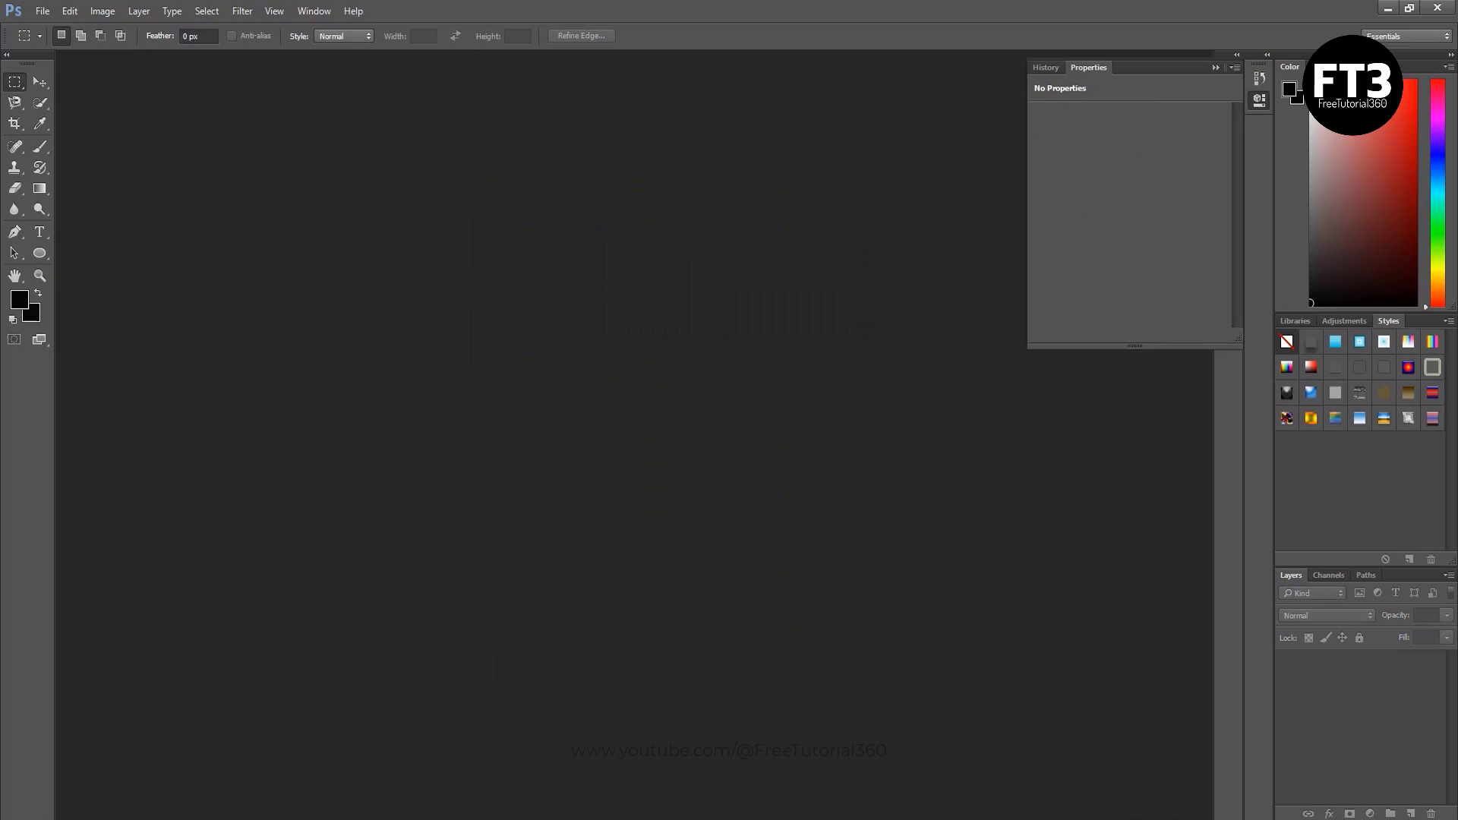
Drag curly hair.jpg from the Graphic lecture 1 folder into Photoshop to open it.
key(alt+Tab)
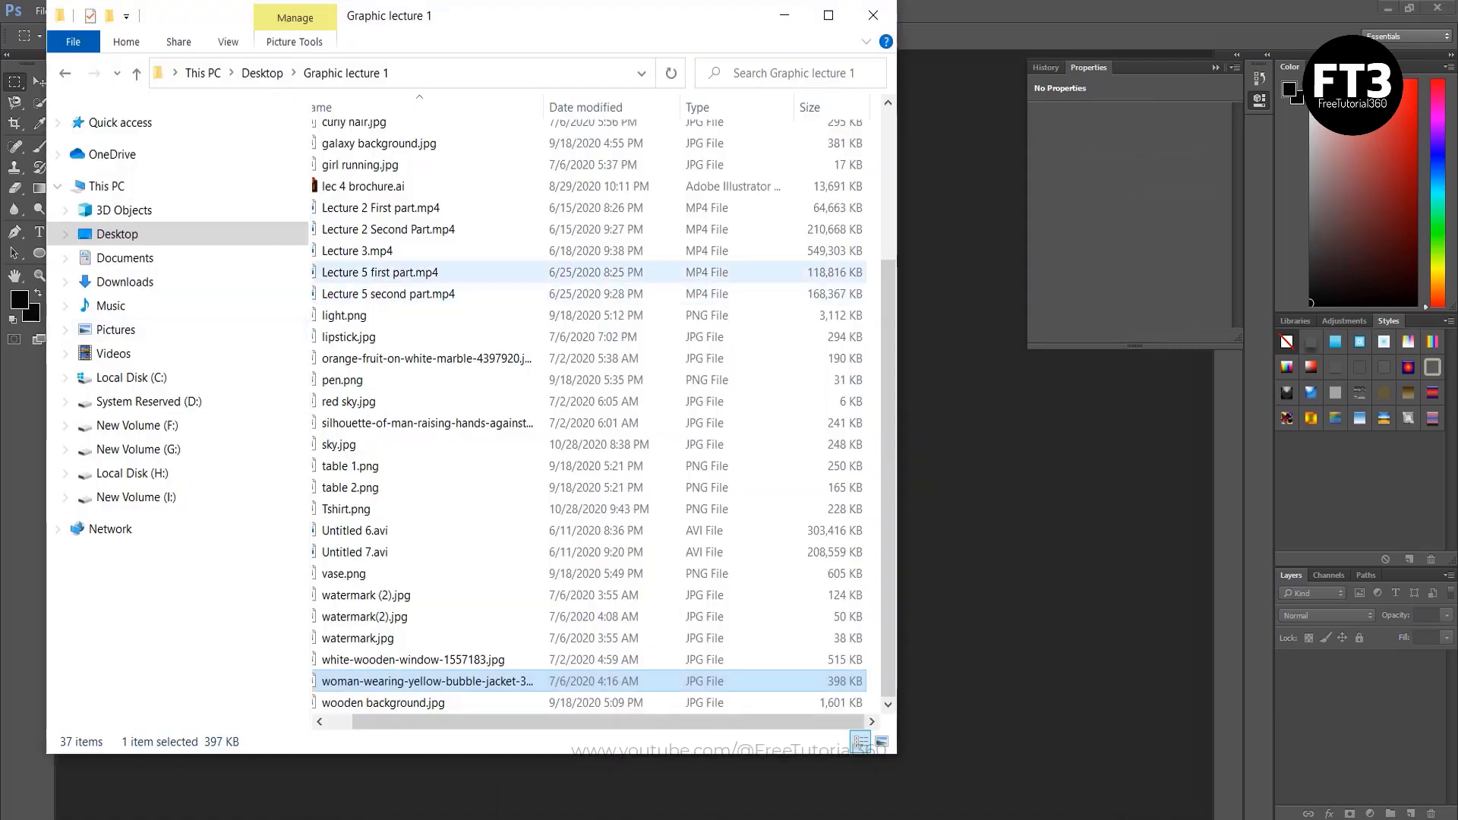
scroll(590, 410, up, 3)
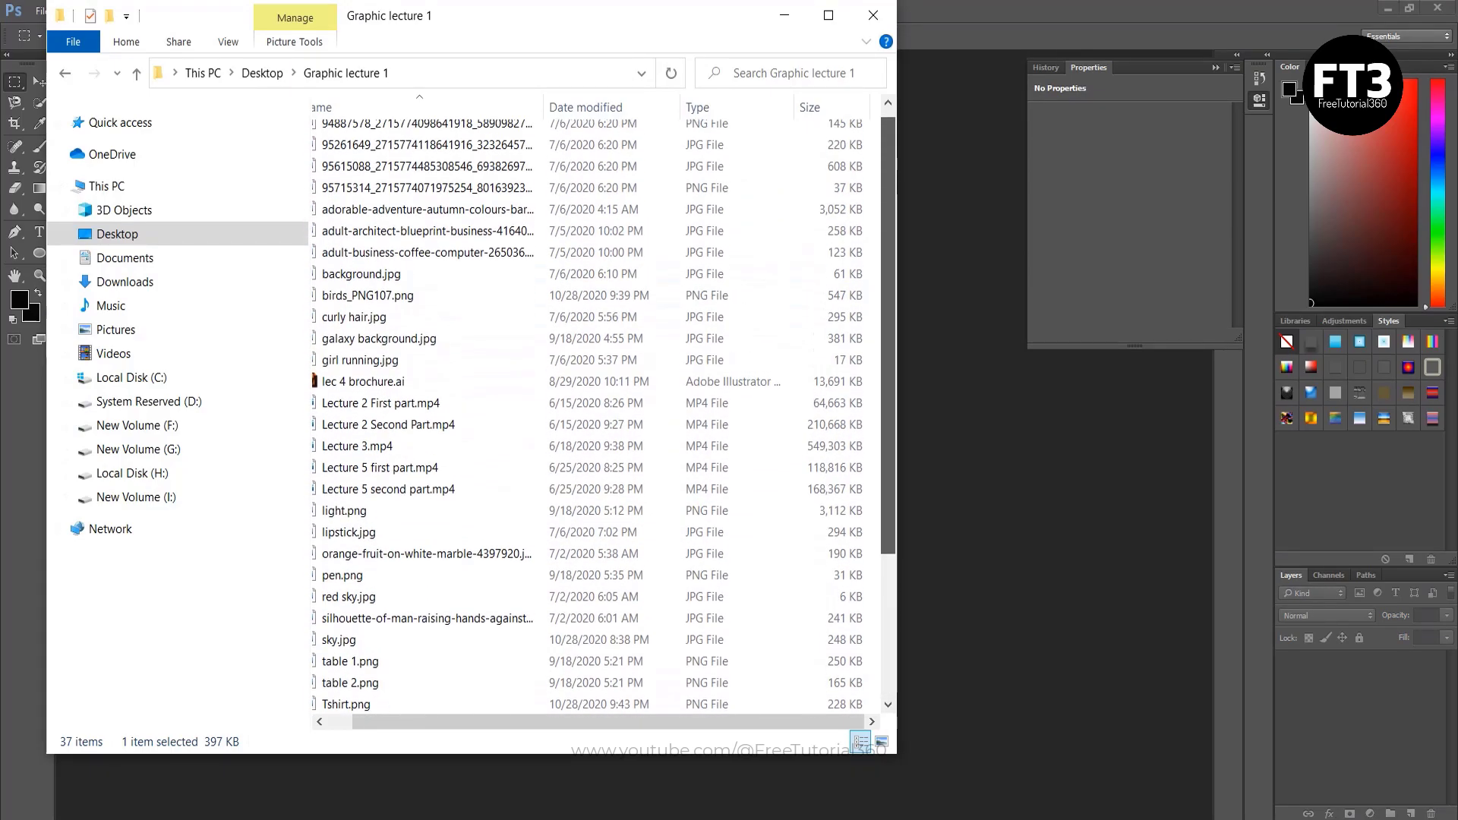
drag(888, 319, 887, 325)
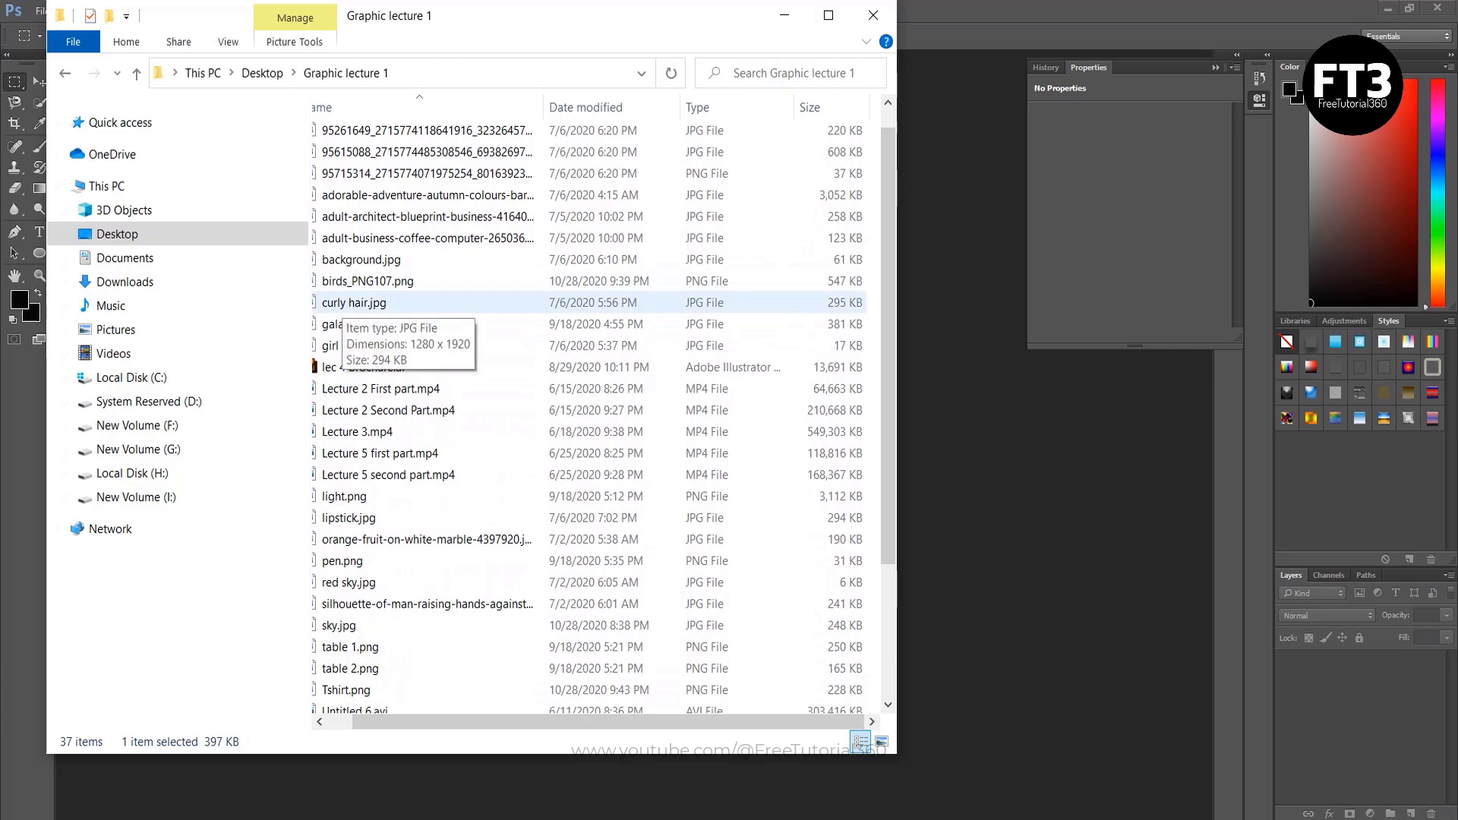
drag(334, 305, 911, 357)
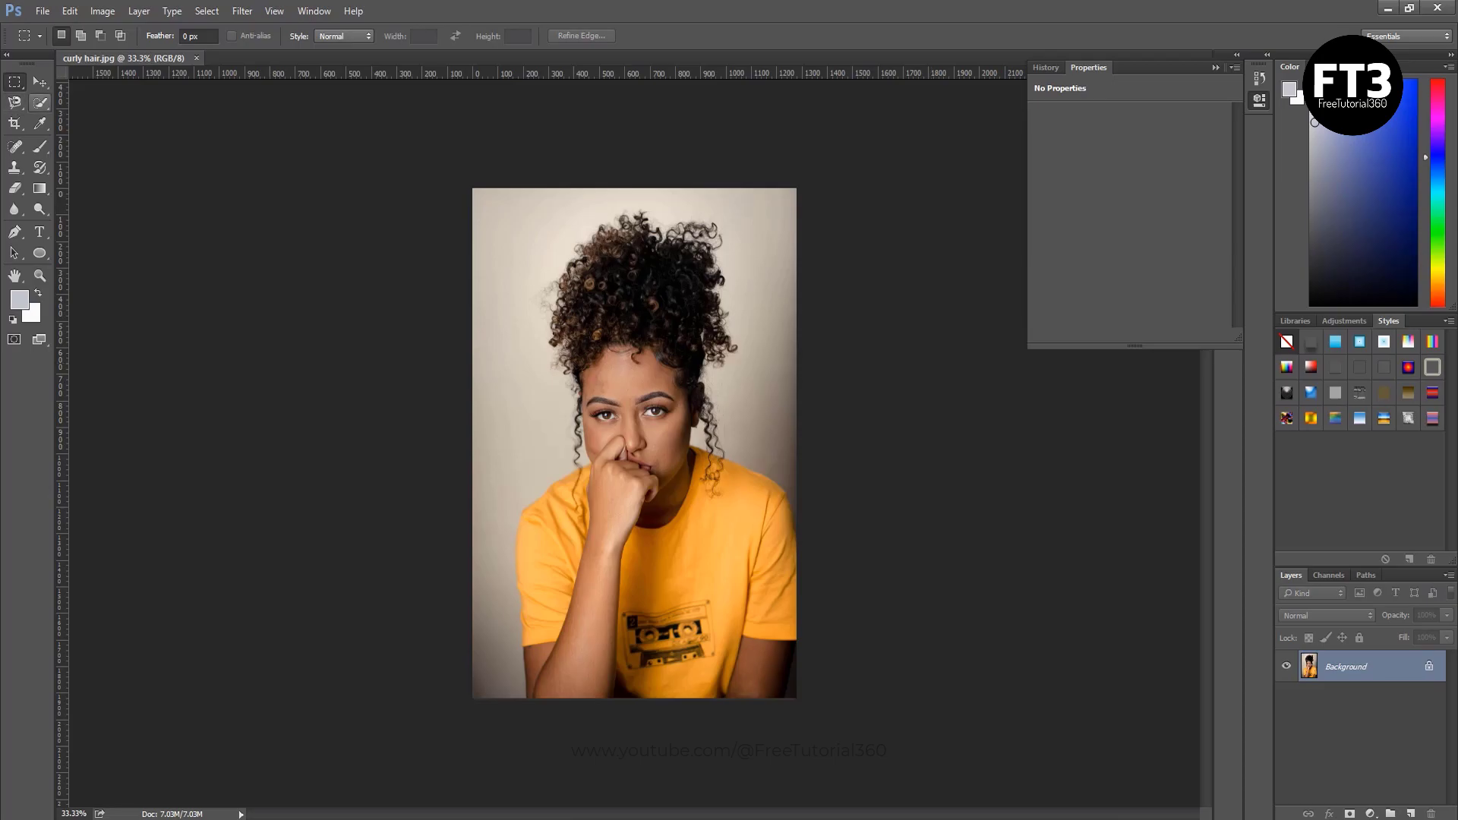
Choose the Quick Selection tool in Add to selection mode with a 62 px brush.
click(40, 103)
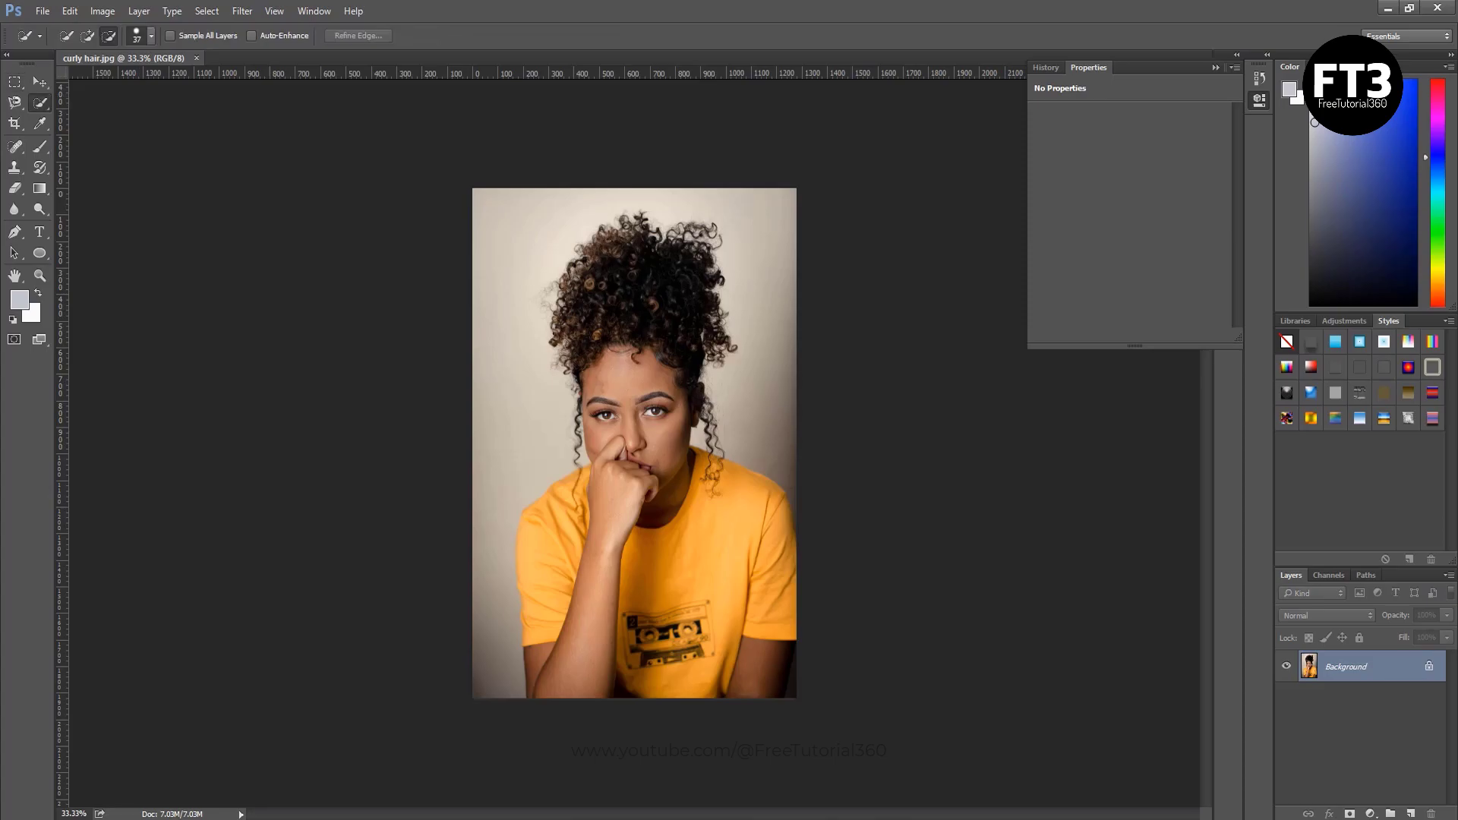
click(88, 36)
click(152, 35)
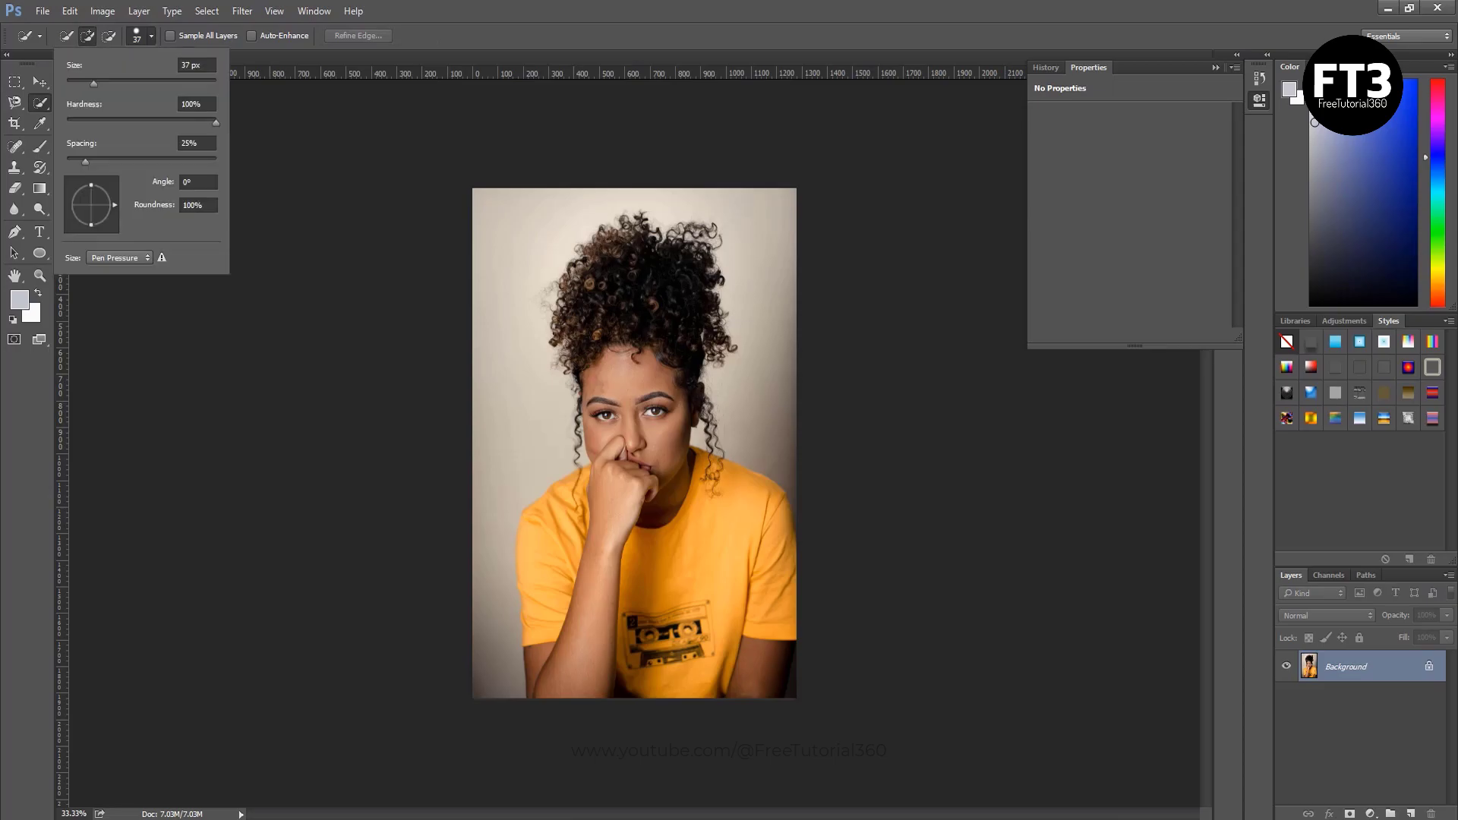
drag(93, 84, 113, 84)
Paint Quick Selection strokes over the woman's curly hair, face, neck, hand and left sleeve.
drag(602, 249, 630, 378)
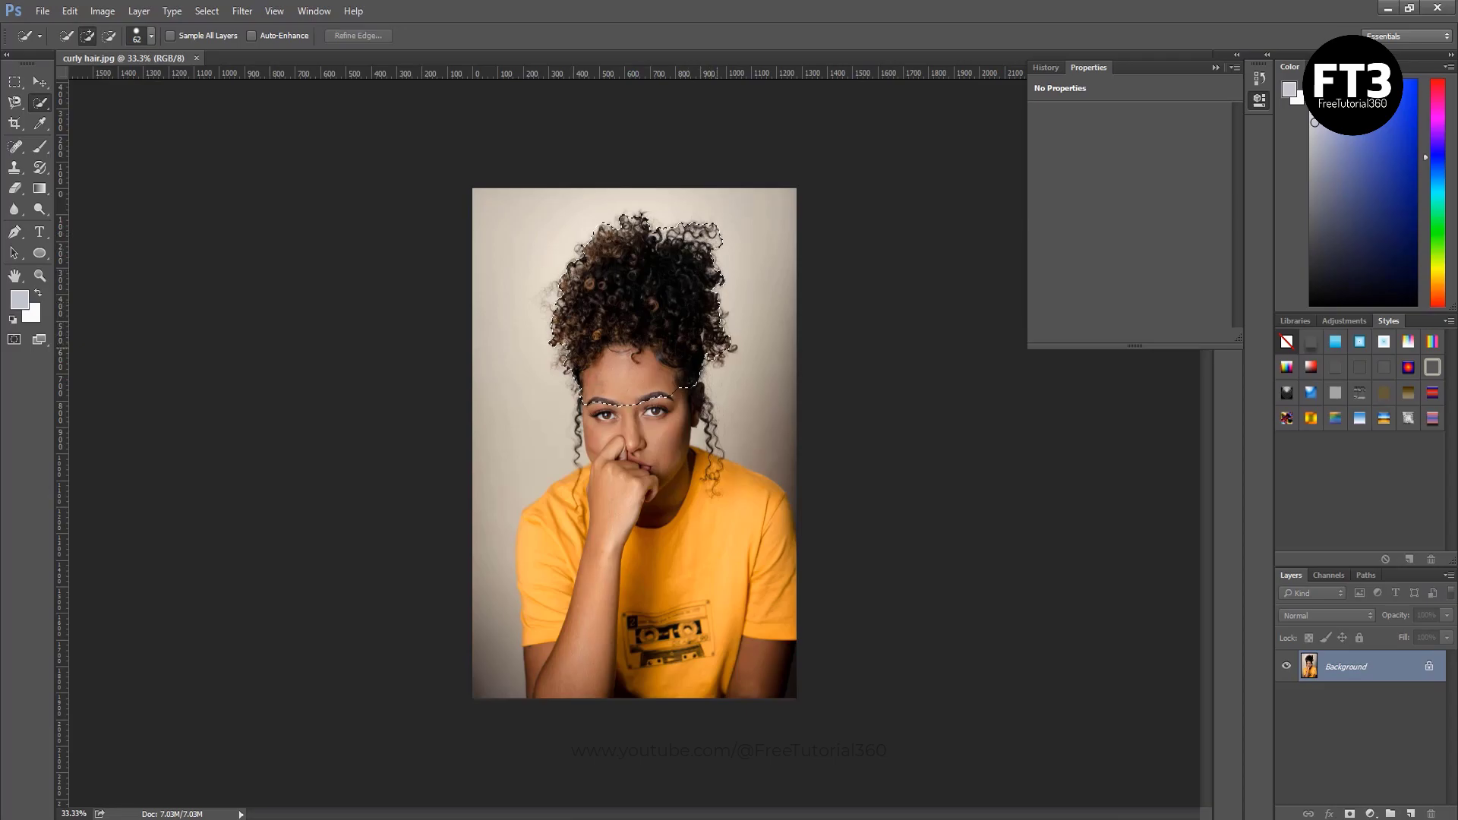
mouse_move(686, 374)
mouse_down()
mouse_move(576, 659)
mouse_move(600, 675)
mouse_move(703, 661)
mouse_move(720, 682)
mouse_move(747, 668)
mouse_move(751, 640)
mouse_up()
drag(585, 494, 532, 547)
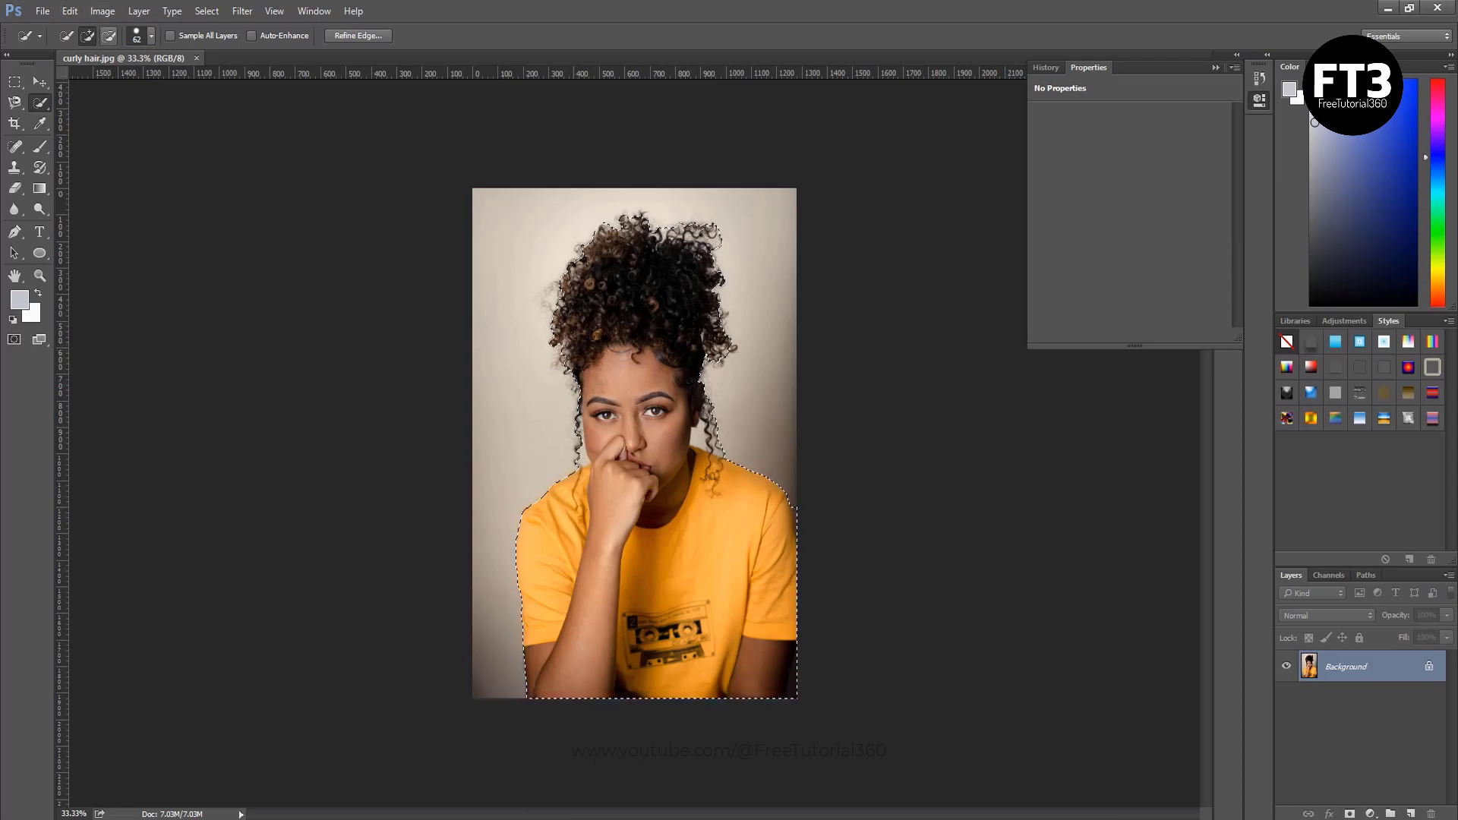
click(108, 35)
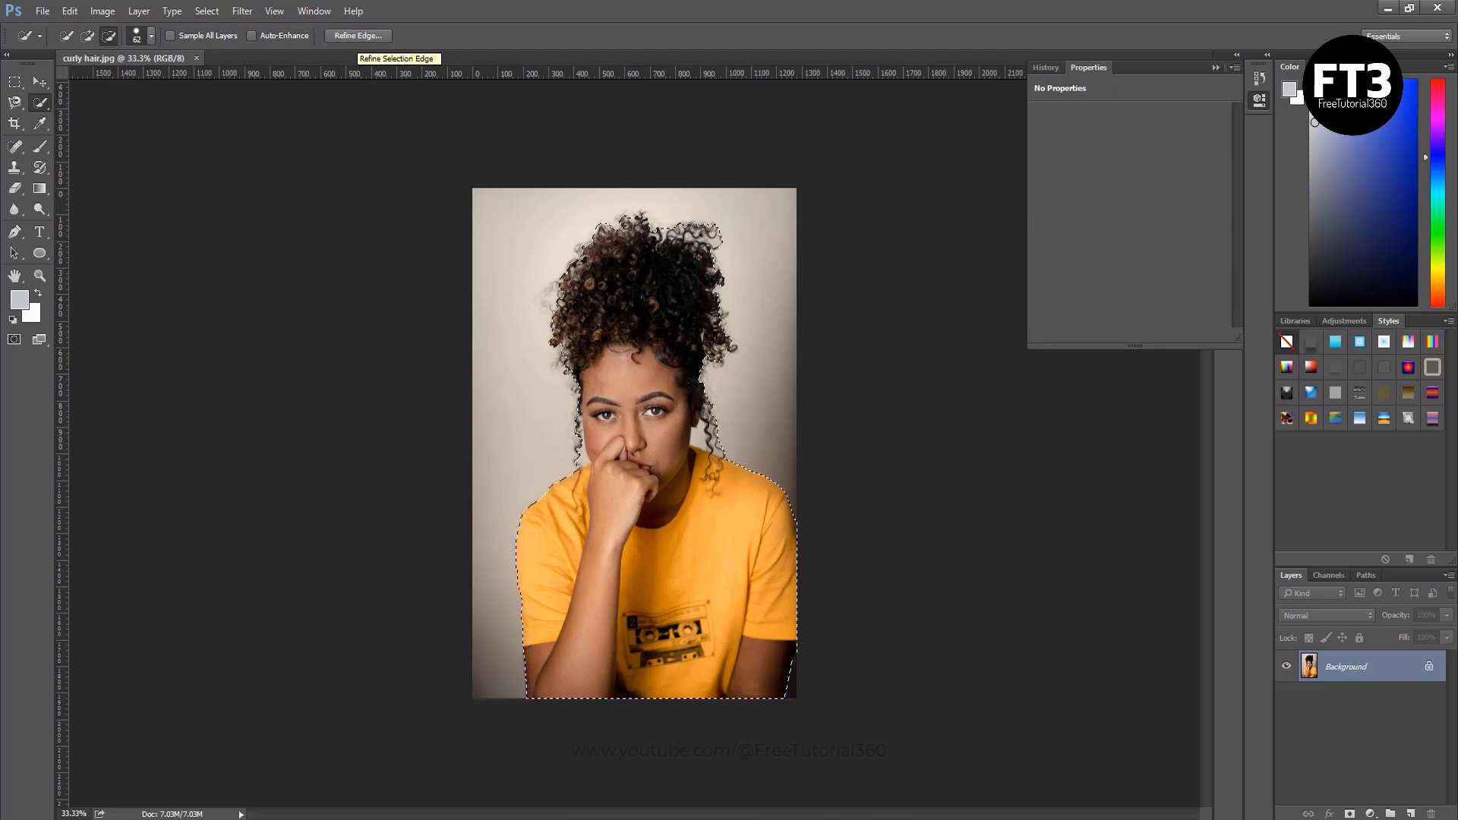
click(206, 11)
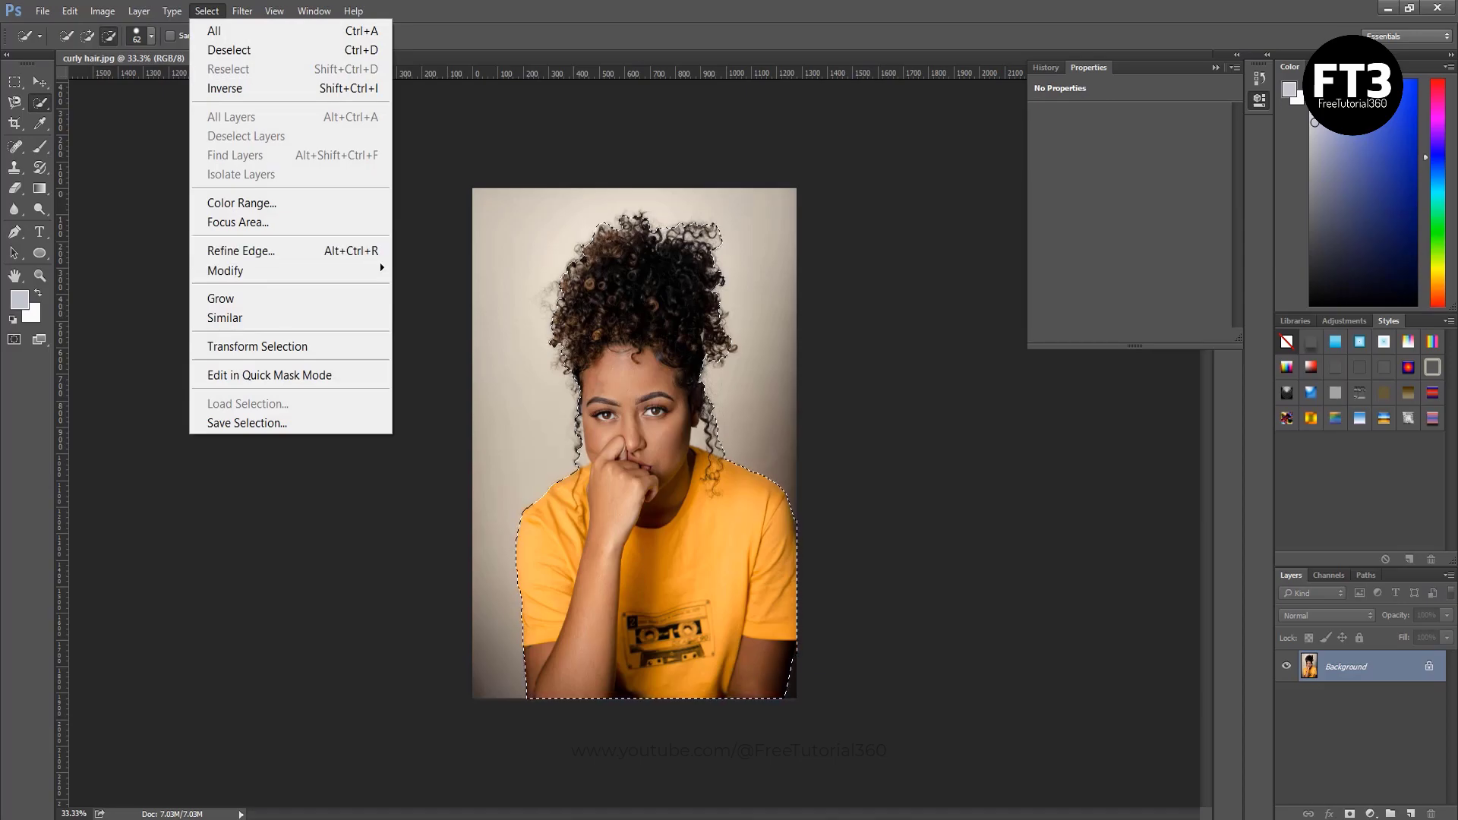
Open Refine Edge in Overlay view and set the edge detection radius to 50 px.
key(Escape)
click(359, 36)
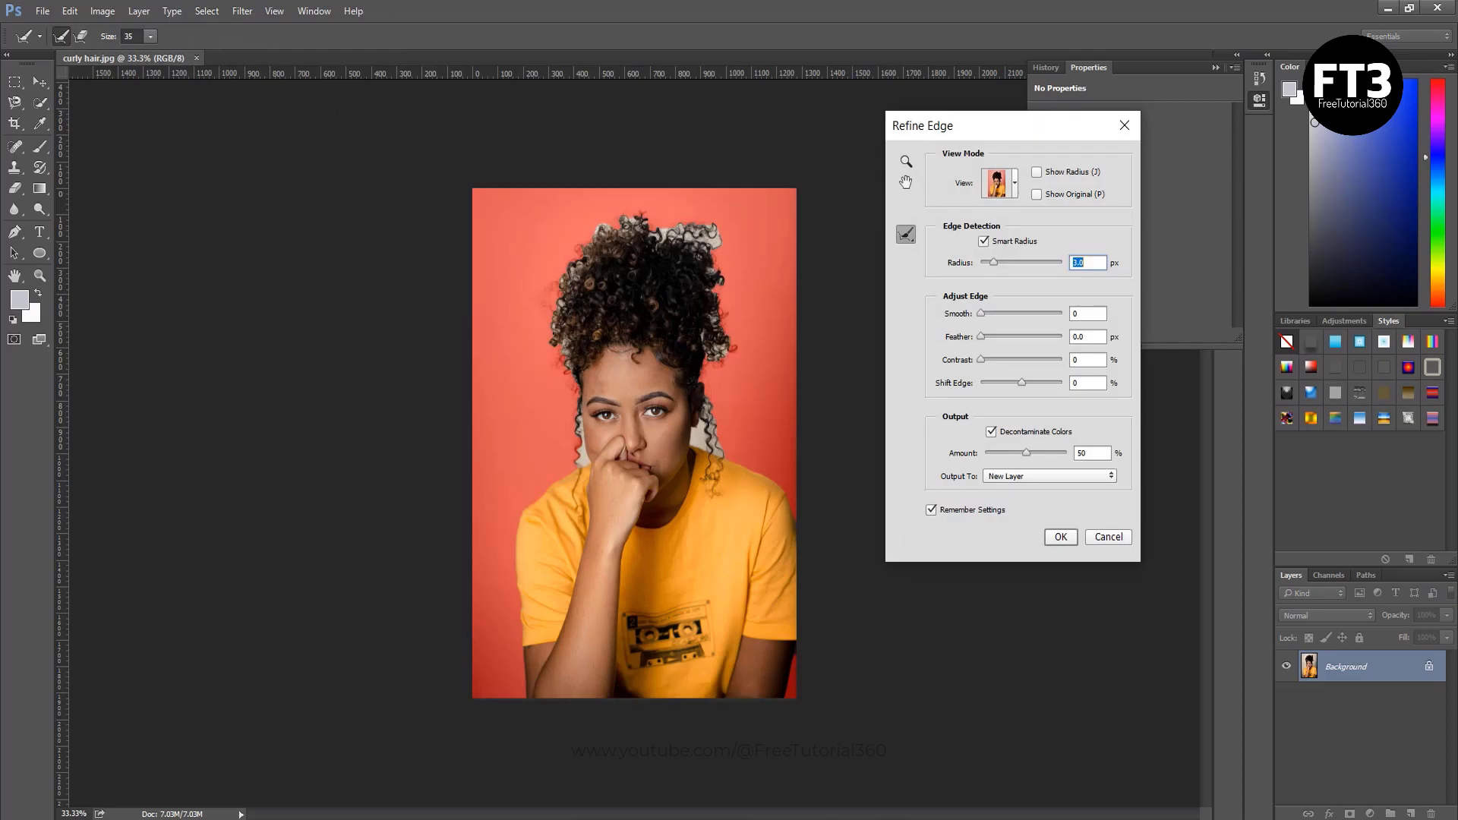
click(1014, 183)
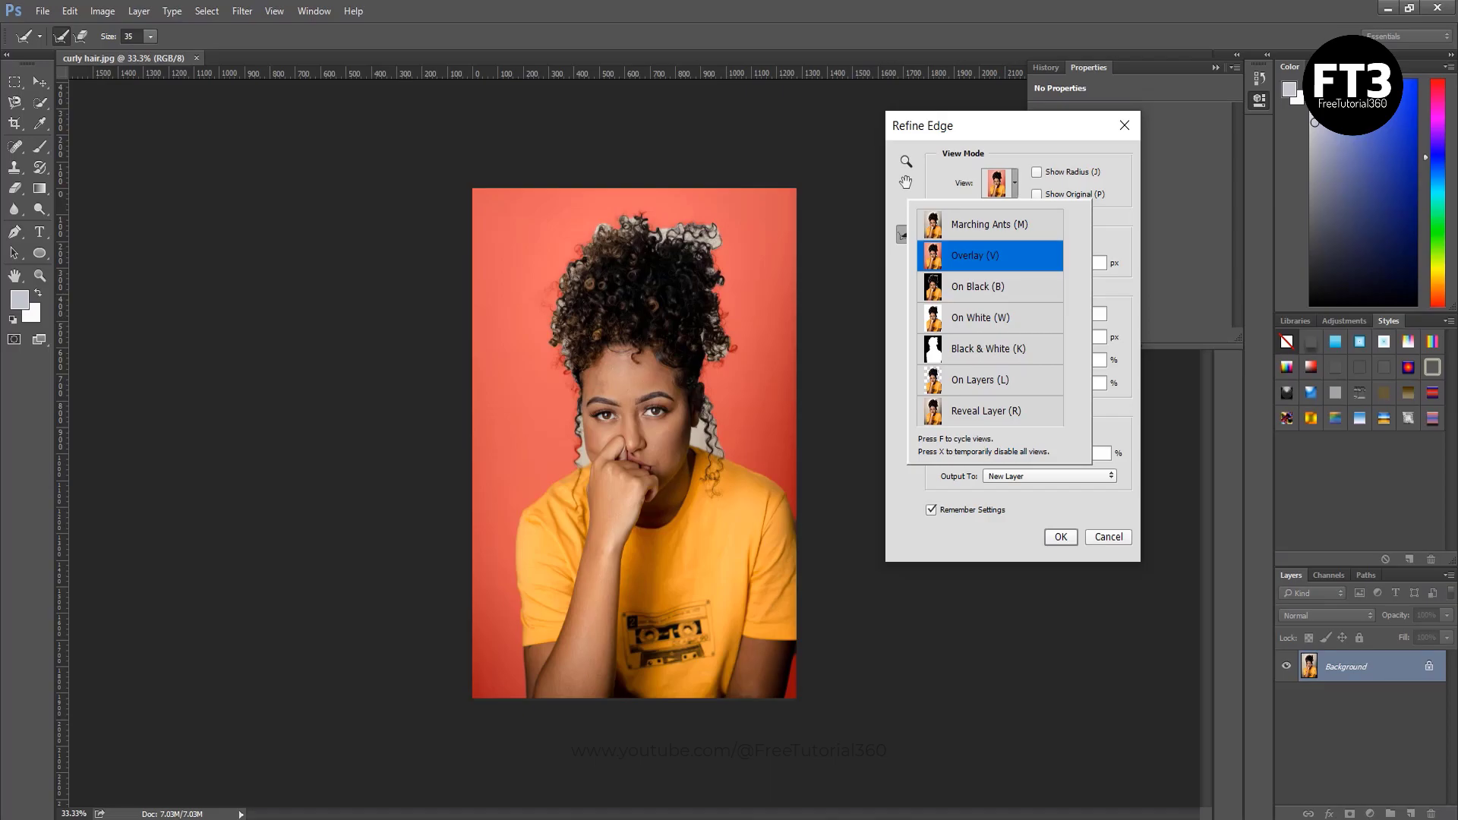
key(Escape)
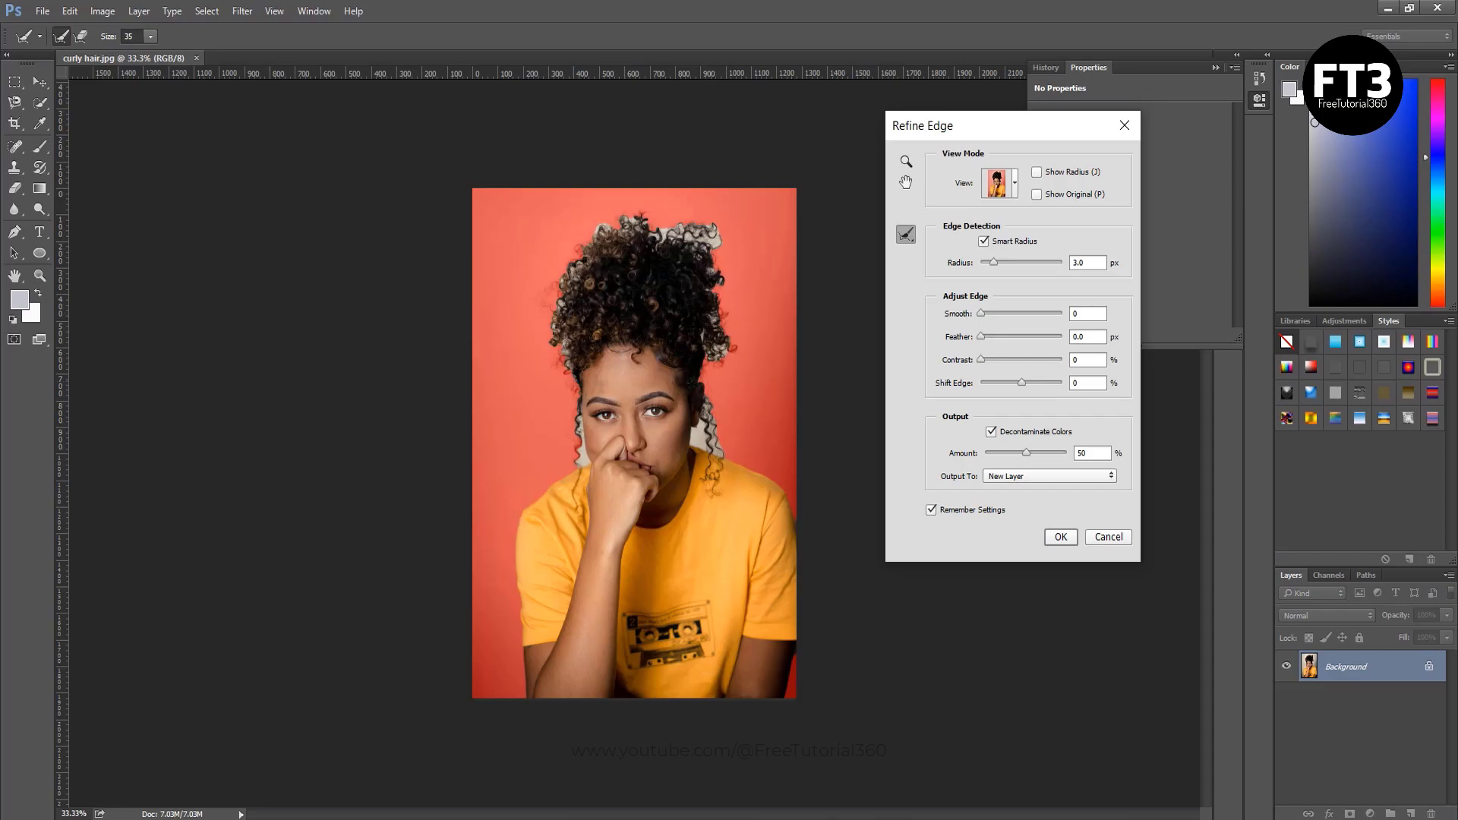
click(1015, 183)
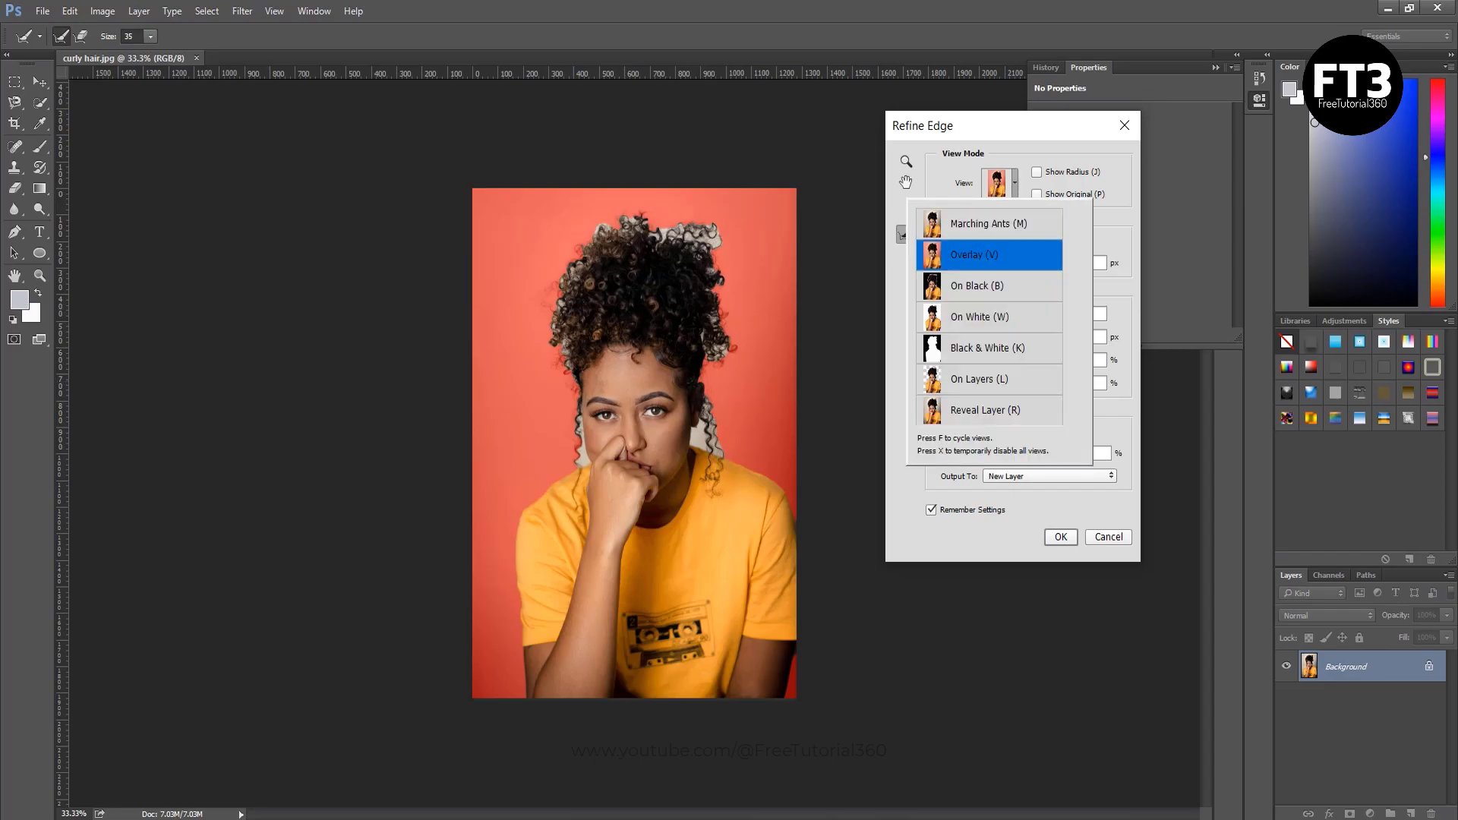
key(Escape)
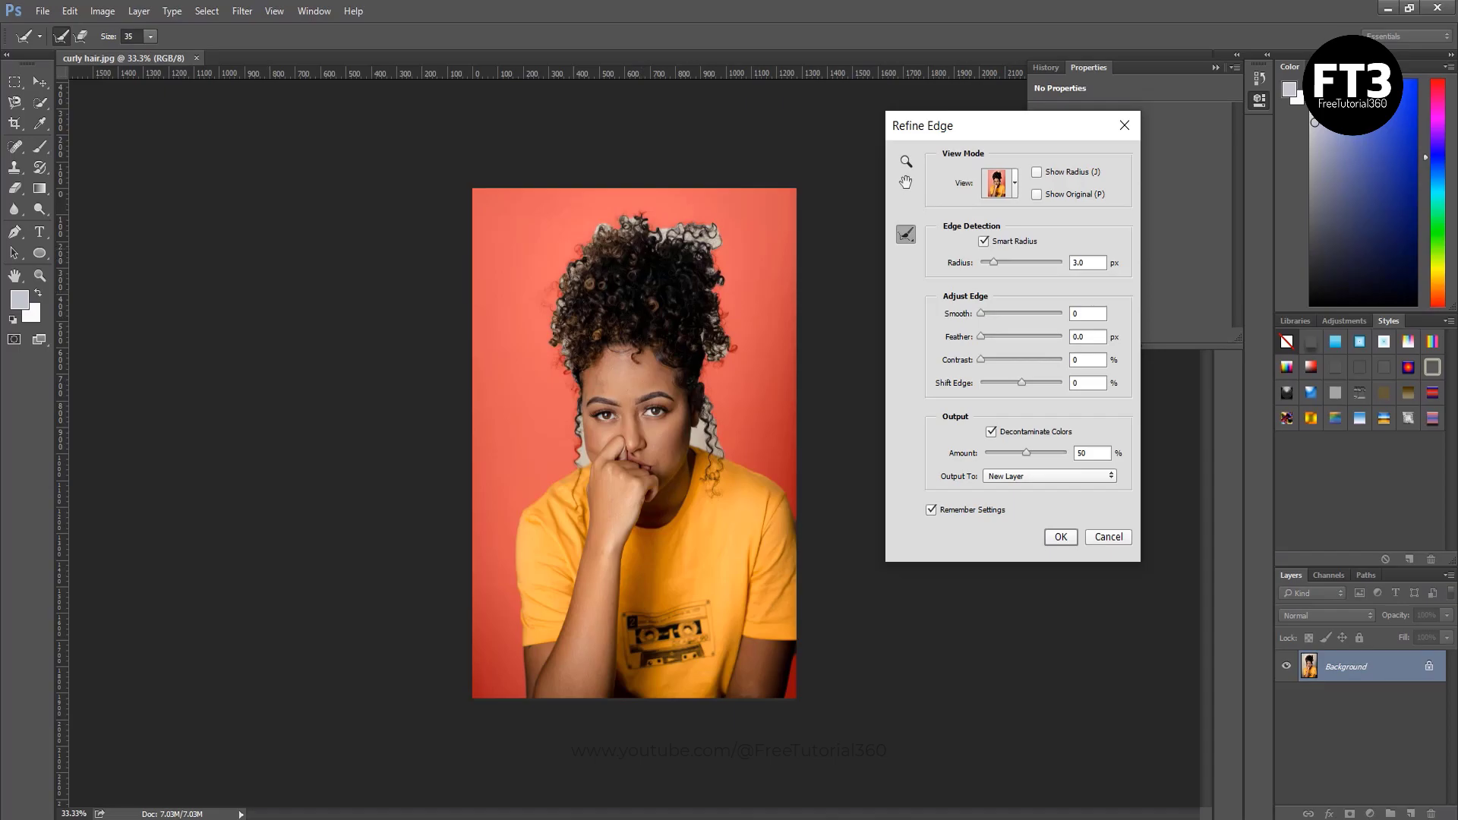
double_click(1082, 263)
key(BackSpace)
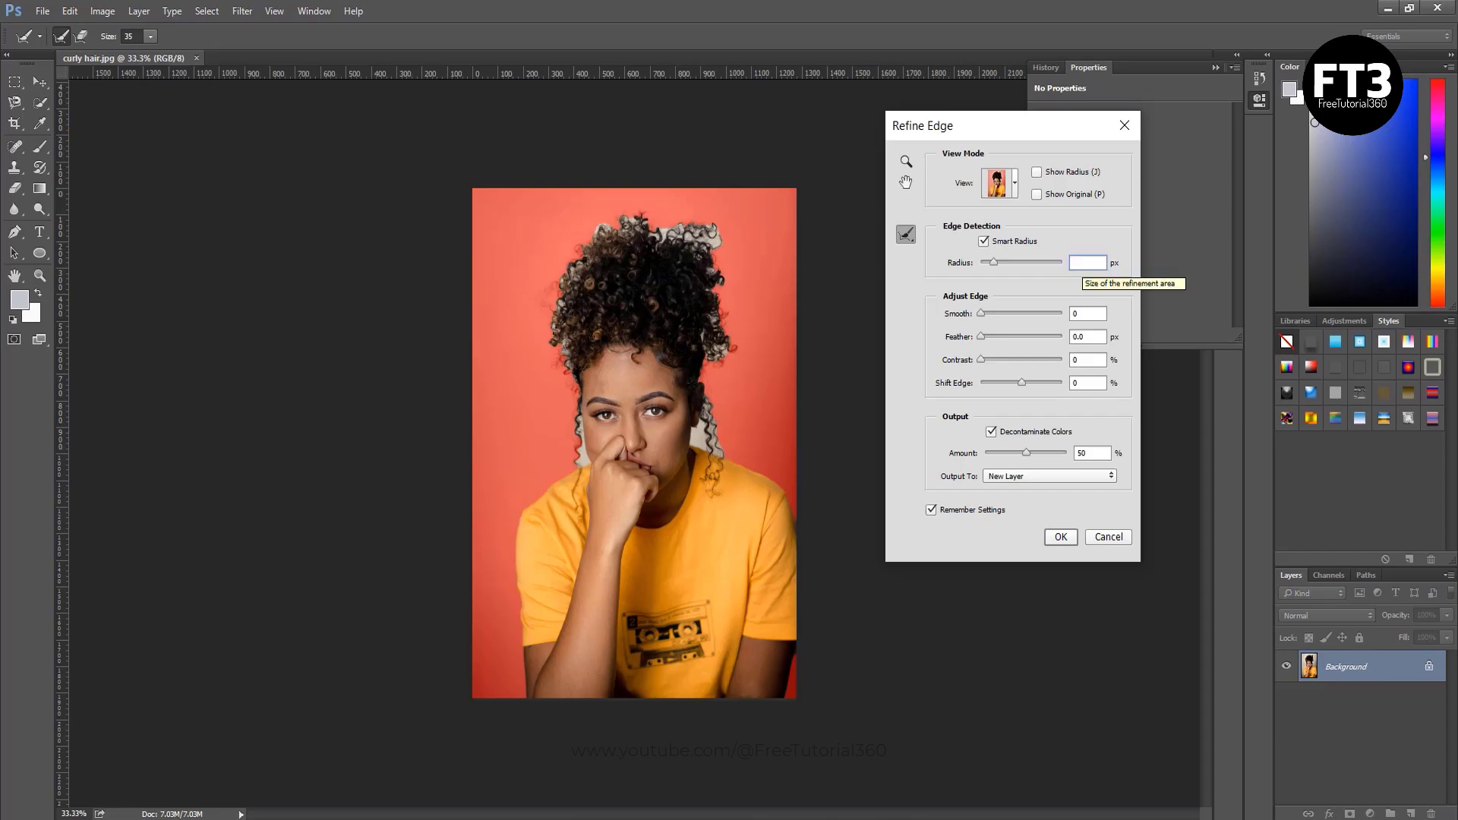
text(50)
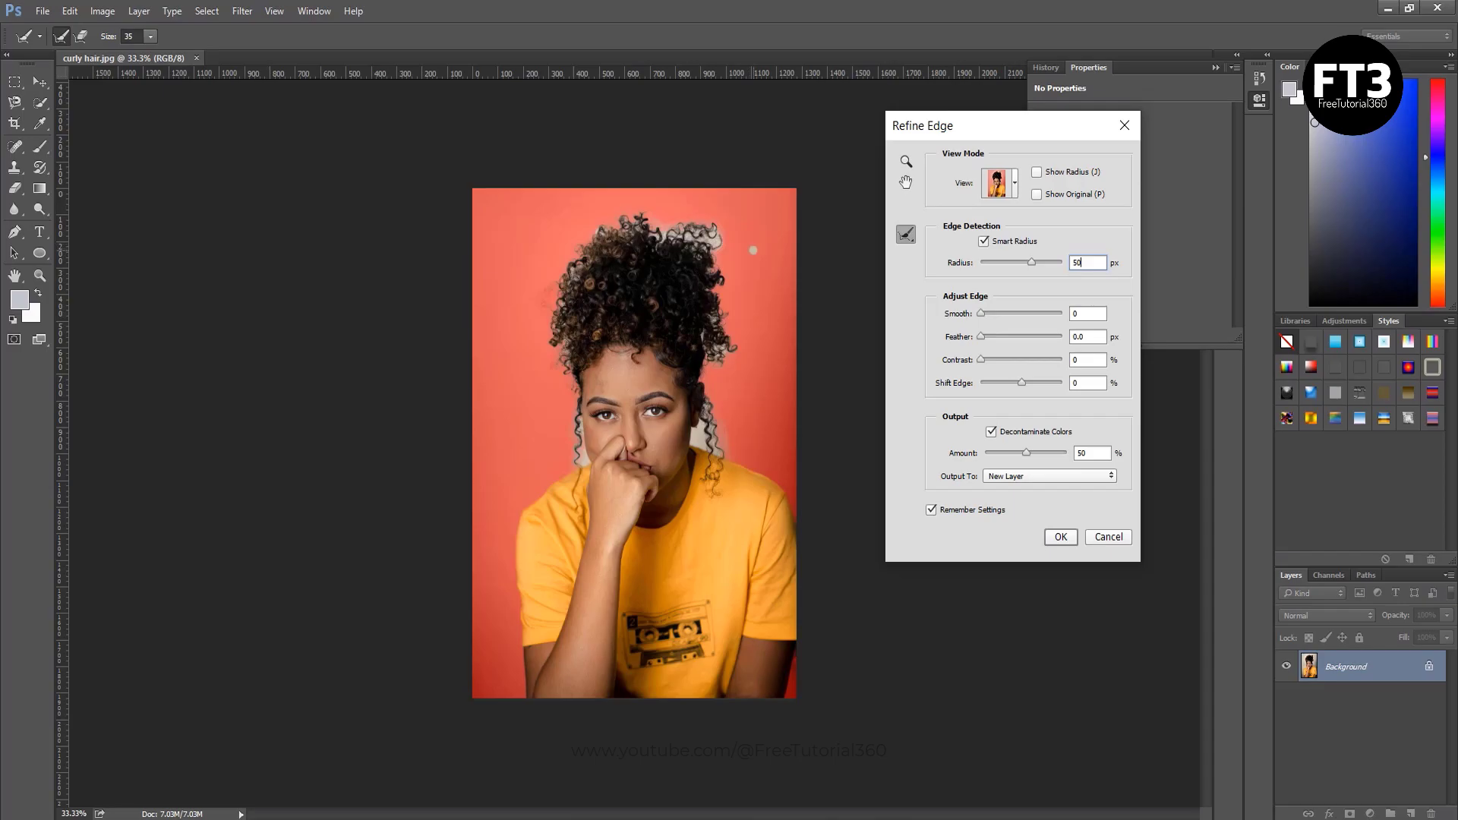
Brush refine-radius strokes along the top, top-right, bun and left edges of the curls.
mouse_move(753, 250)
mouse_down()
mouse_move(726, 240)
mouse_move(735, 269)
mouse_move(717, 249)
mouse_up()
drag(651, 201, 734, 269)
drag(688, 204, 727, 237)
mouse_move(642, 202)
mouse_down()
mouse_move(659, 233)
mouse_move(648, 218)
mouse_up()
drag(734, 252, 722, 308)
click(730, 260)
drag(661, 207, 645, 216)
drag(597, 209, 600, 222)
drag(540, 272, 546, 327)
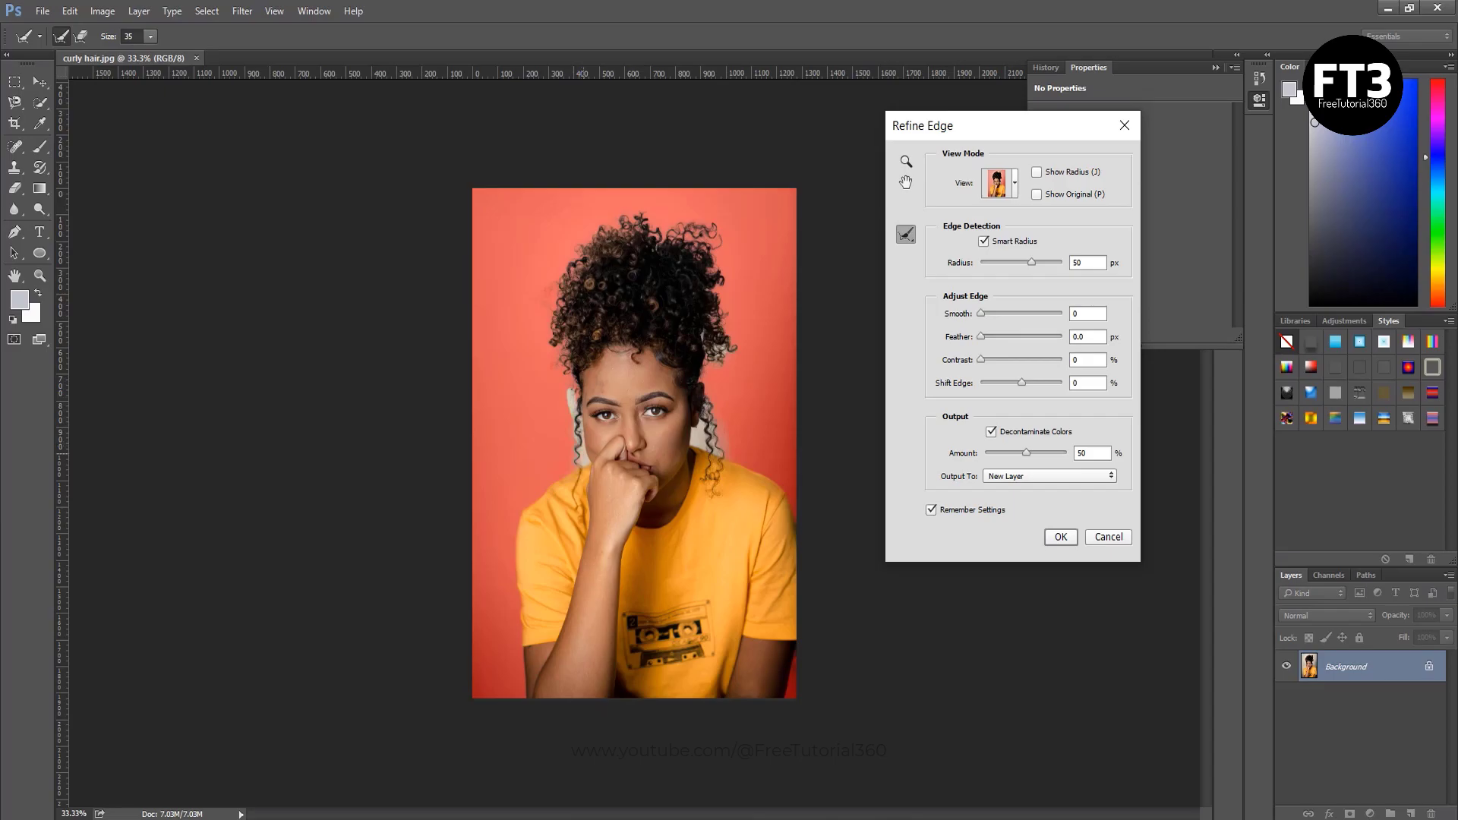
Brush refine-radius strokes along the hair beside the face, toward the shoulder and across the top.
drag(520, 438, 585, 459)
drag(566, 398, 573, 415)
mouse_move(744, 389)
mouse_down()
mouse_move(722, 366)
mouse_move(730, 355)
mouse_up()
mouse_move(714, 388)
mouse_down()
mouse_move(717, 427)
mouse_move(768, 454)
mouse_move(714, 443)
mouse_move(769, 453)
mouse_move(754, 451)
mouse_move(759, 470)
mouse_move(783, 427)
mouse_move(721, 430)
mouse_up()
drag(792, 349, 718, 423)
drag(761, 462, 718, 454)
mouse_move(786, 453)
mouse_down()
mouse_move(711, 437)
mouse_move(780, 449)
mouse_move(719, 440)
mouse_move(757, 451)
mouse_move(708, 395)
mouse_up()
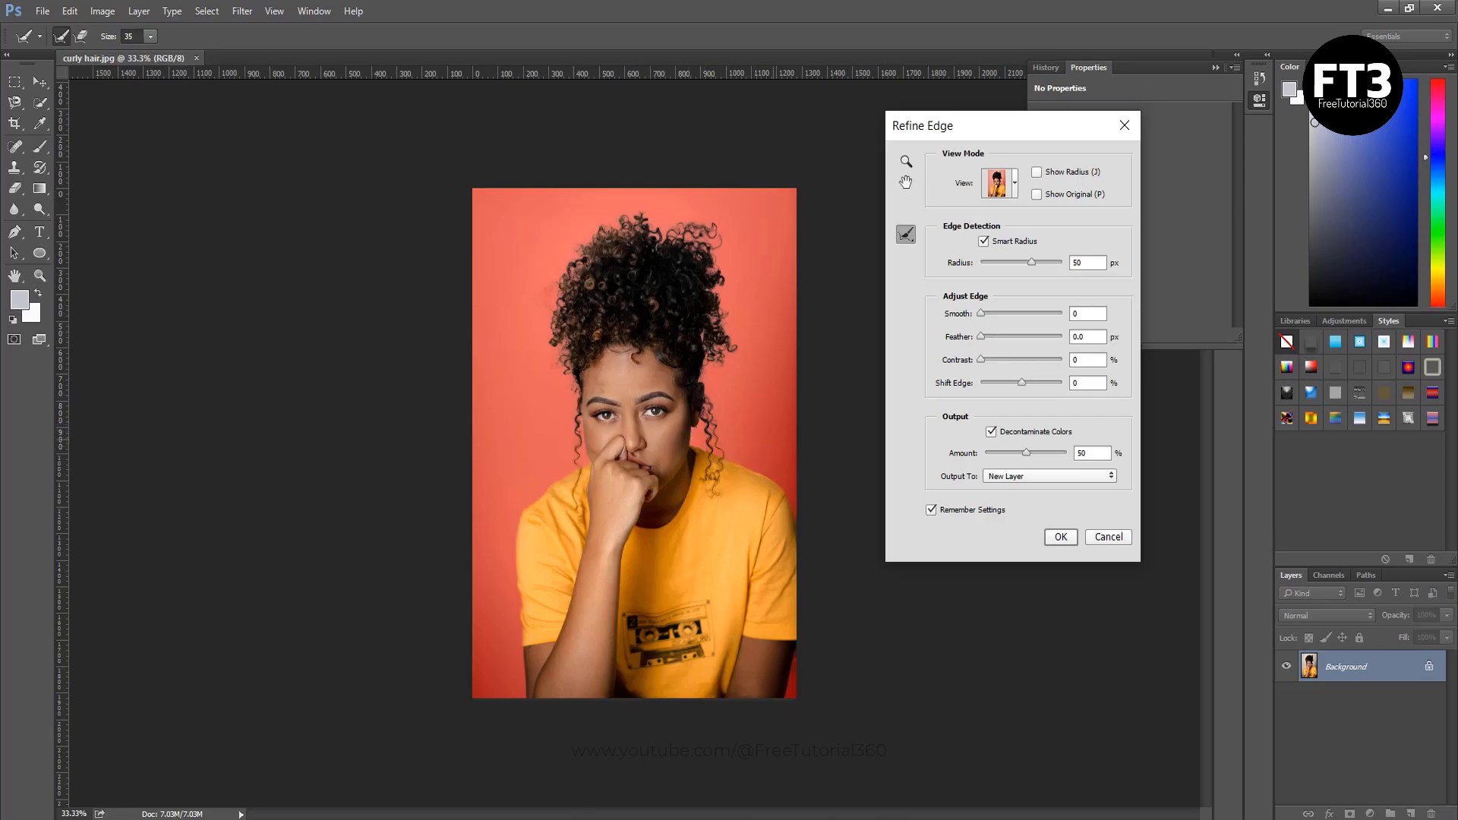
mouse_move(771, 431)
mouse_down()
mouse_move(726, 355)
mouse_move(713, 370)
mouse_up()
drag(668, 227, 562, 284)
mouse_move(606, 219)
mouse_down()
mouse_move(557, 295)
mouse_move(536, 397)
mouse_up()
drag(729, 231, 718, 266)
click(1015, 183)
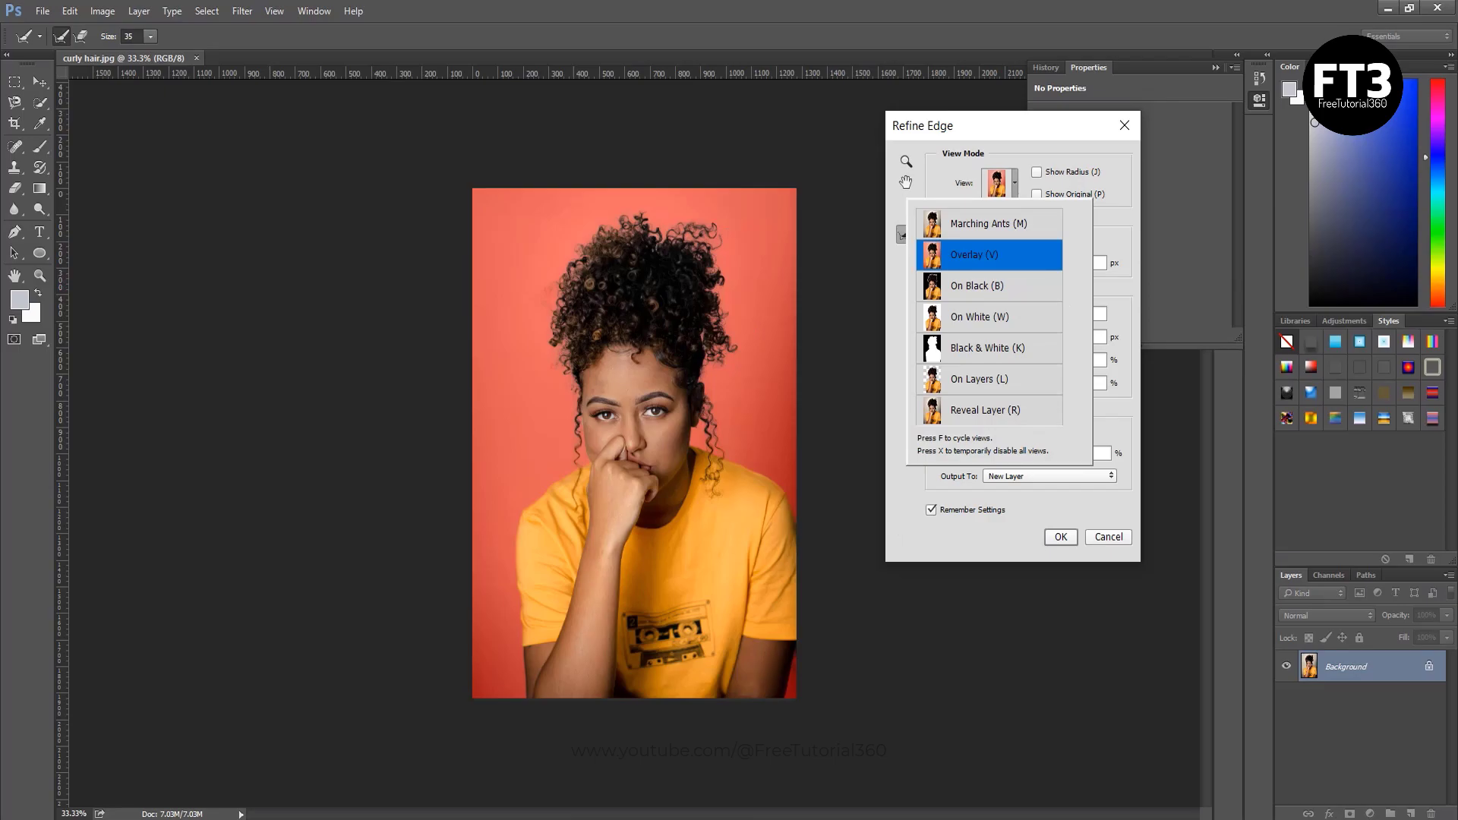
click(988, 349)
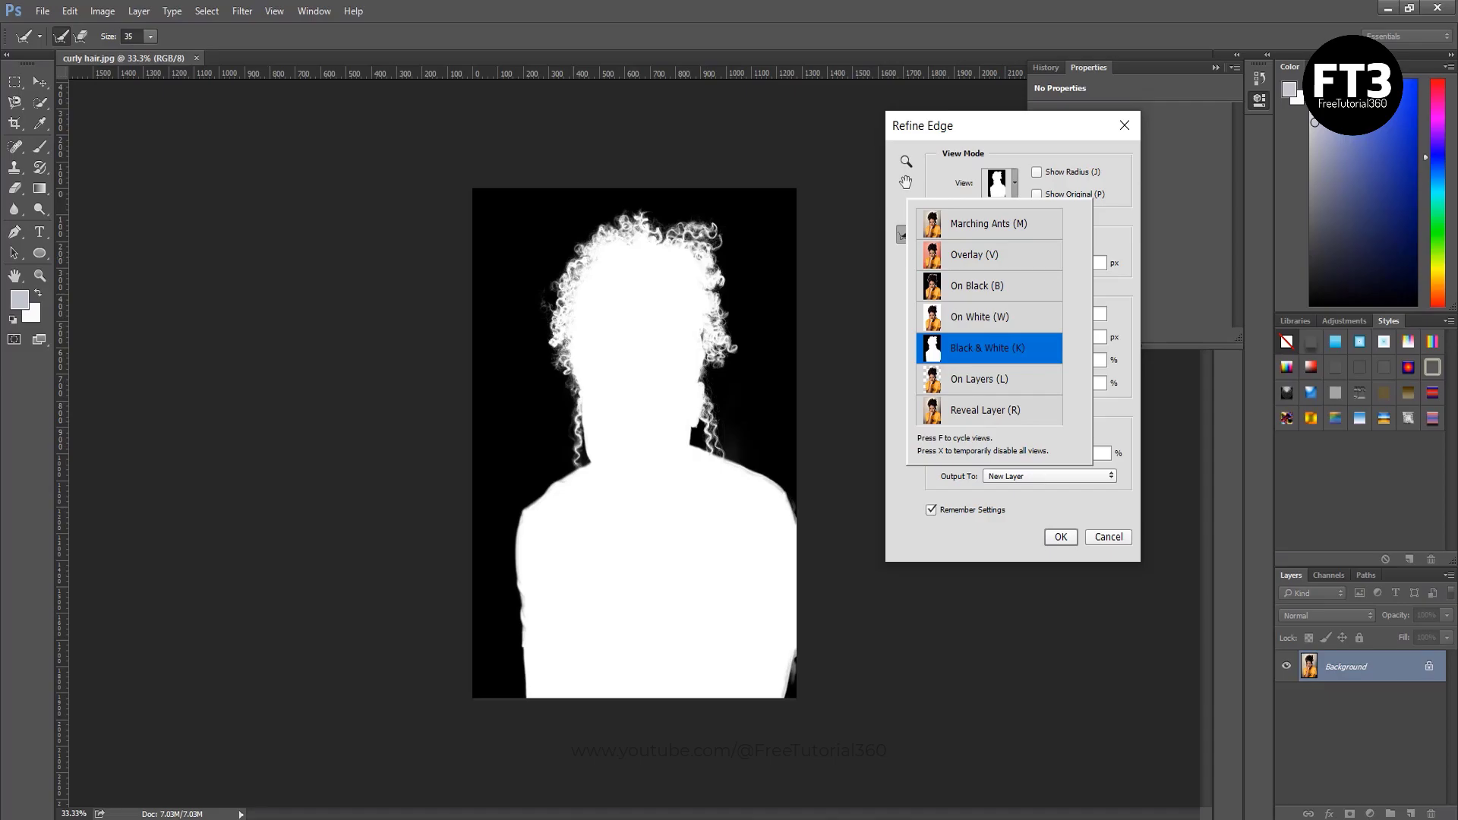
click(989, 255)
Keep Overlay view and change the edge detection radius to 3 px.
key(Escape)
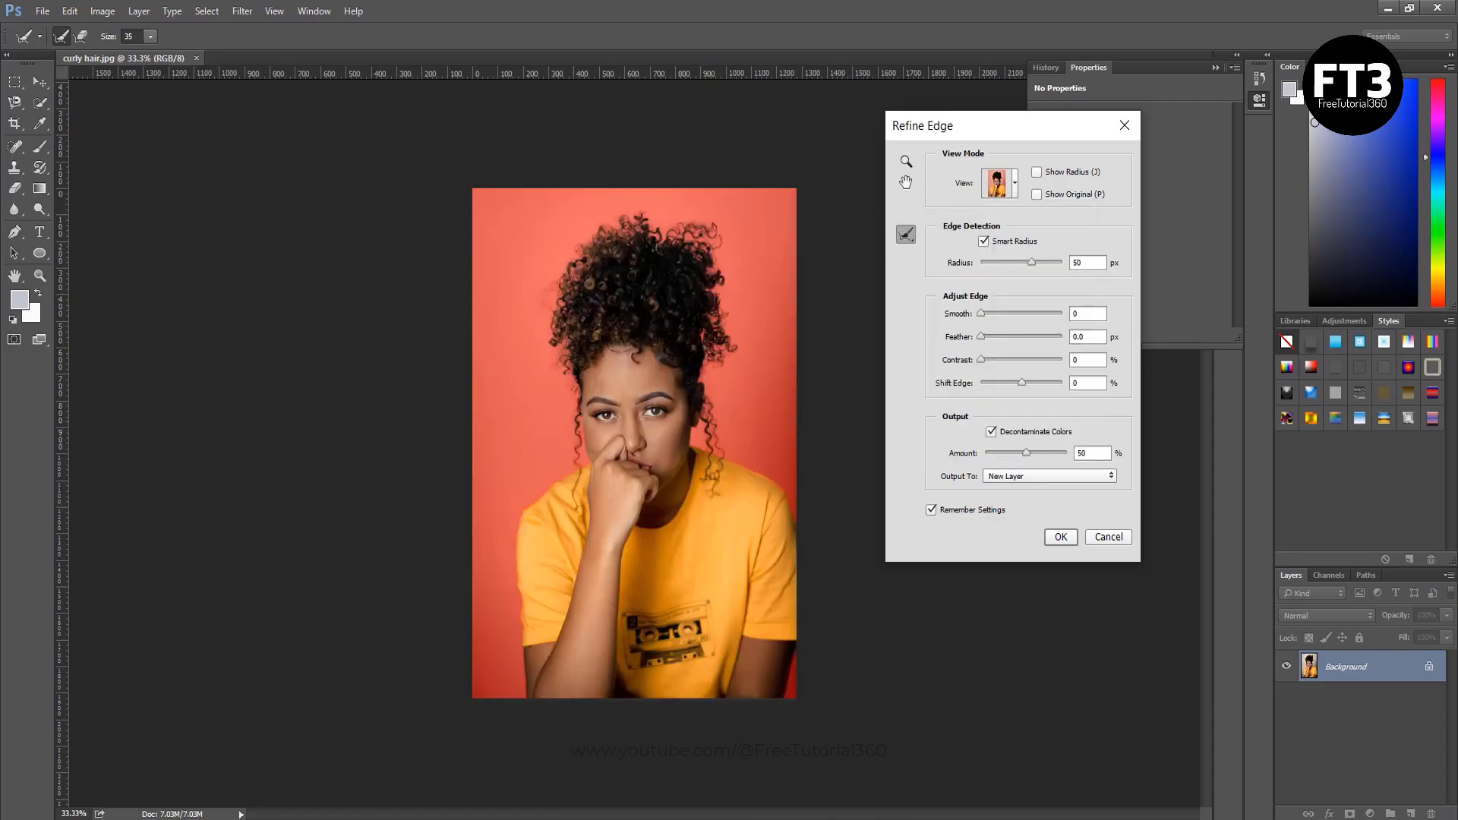
click(1085, 262)
key(BackSpace)
key(BackSpace)
text(3)
Repaint refine-radius strokes along the top, left and right edges of the curly hair.
mouse_move(672, 216)
mouse_down()
mouse_move(612, 222)
mouse_move(555, 270)
mouse_move(544, 326)
mouse_move(575, 410)
mouse_up()
drag(540, 293, 565, 403)
drag(757, 331, 720, 317)
drag(575, 244, 585, 243)
drag(722, 220, 540, 321)
Output the refined cut-out to a new layer and erase stray fringe bits at the upper left.
click(1061, 537)
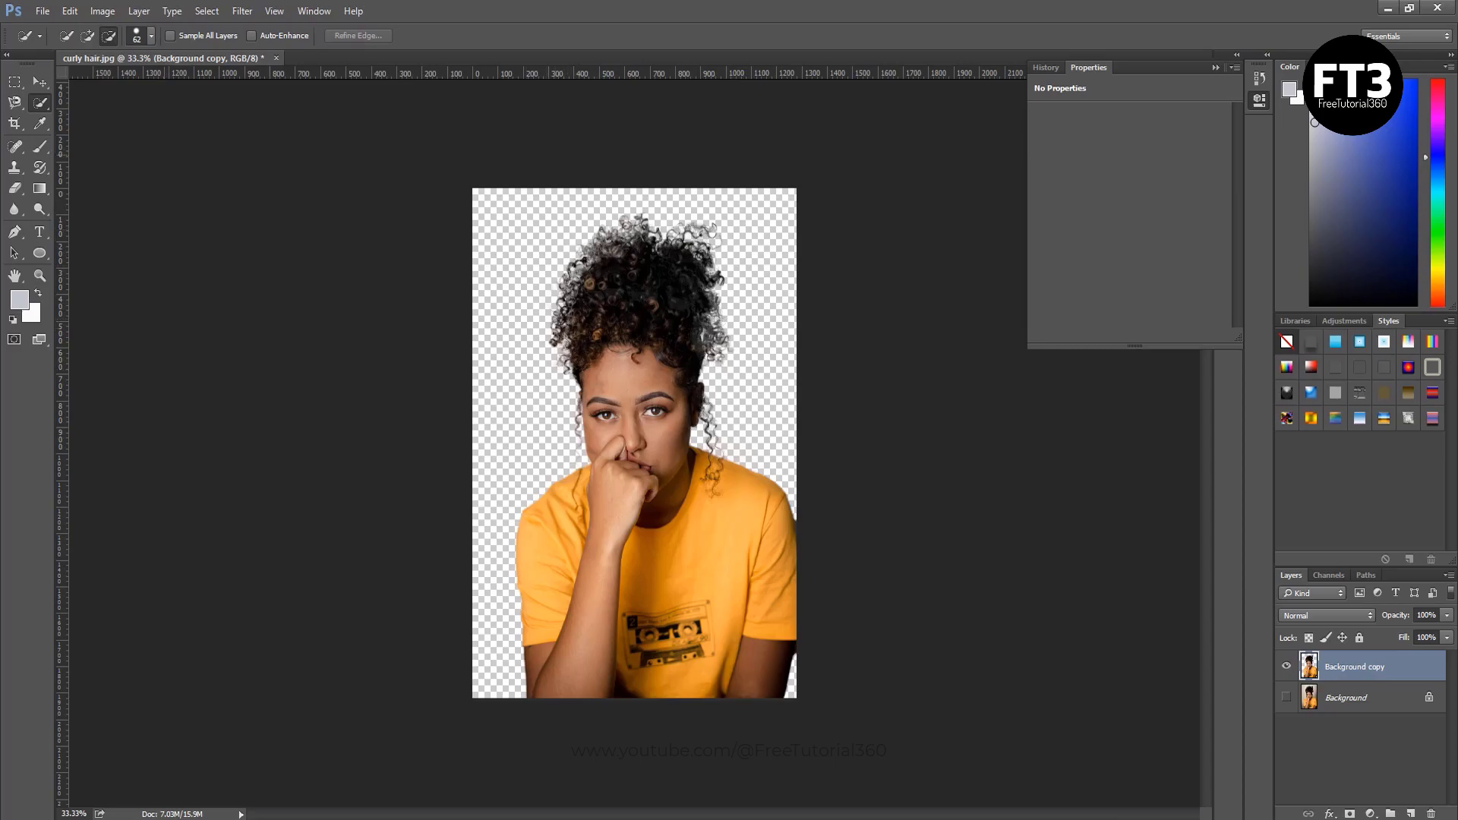
click(14, 187)
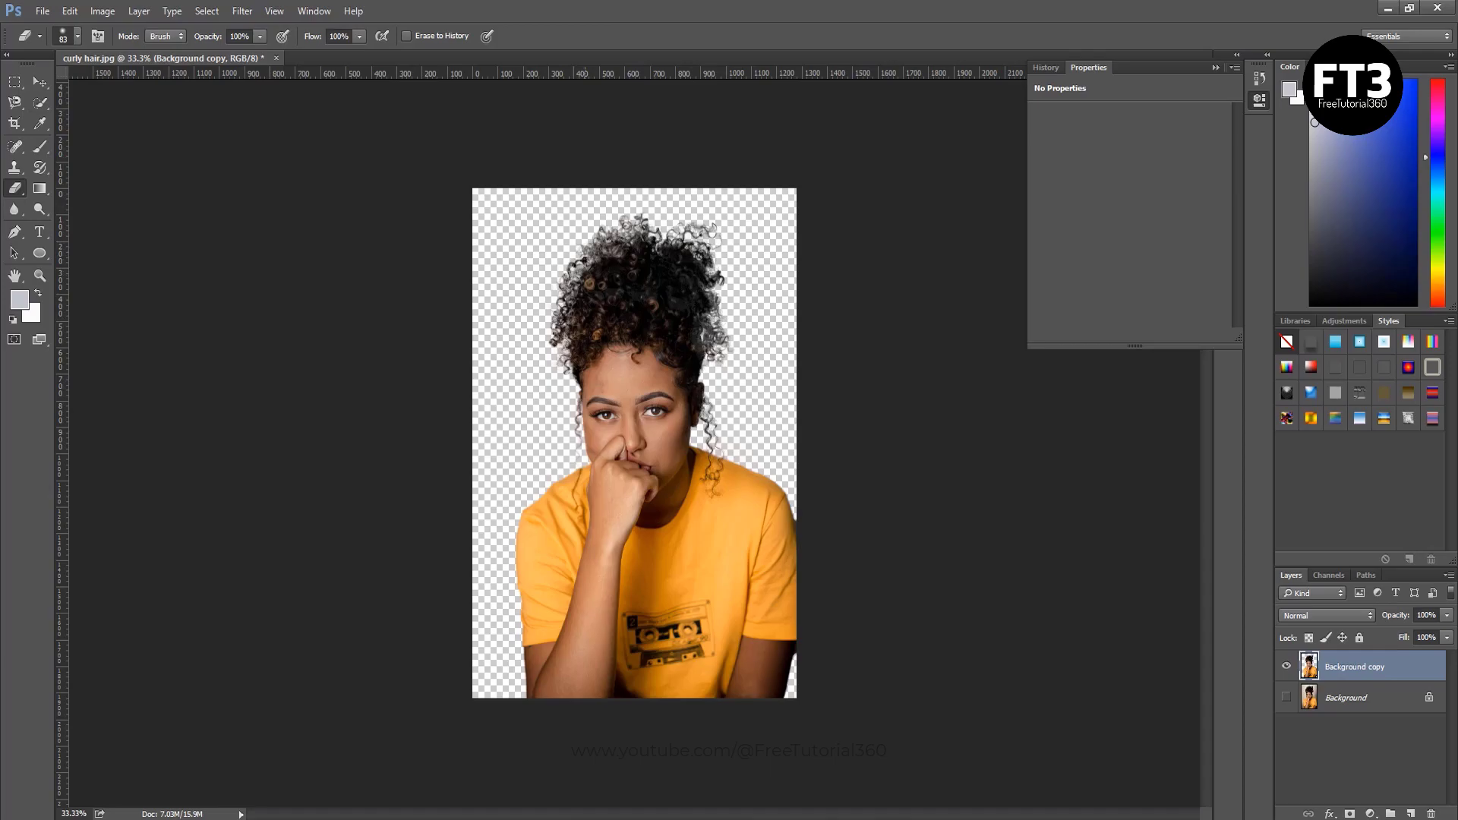
drag(588, 232, 599, 228)
click(587, 240)
click(580, 244)
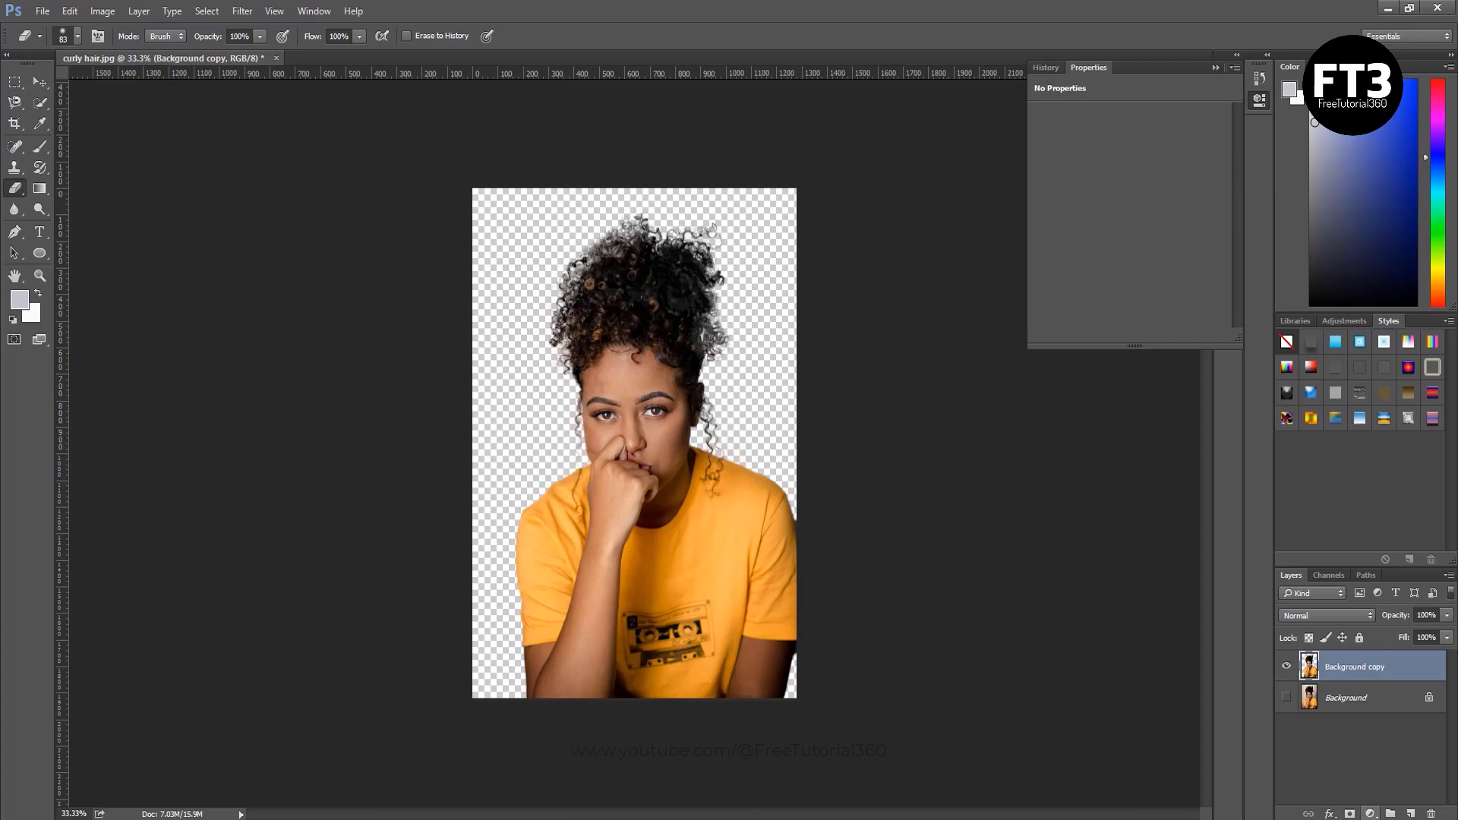
click(1371, 814)
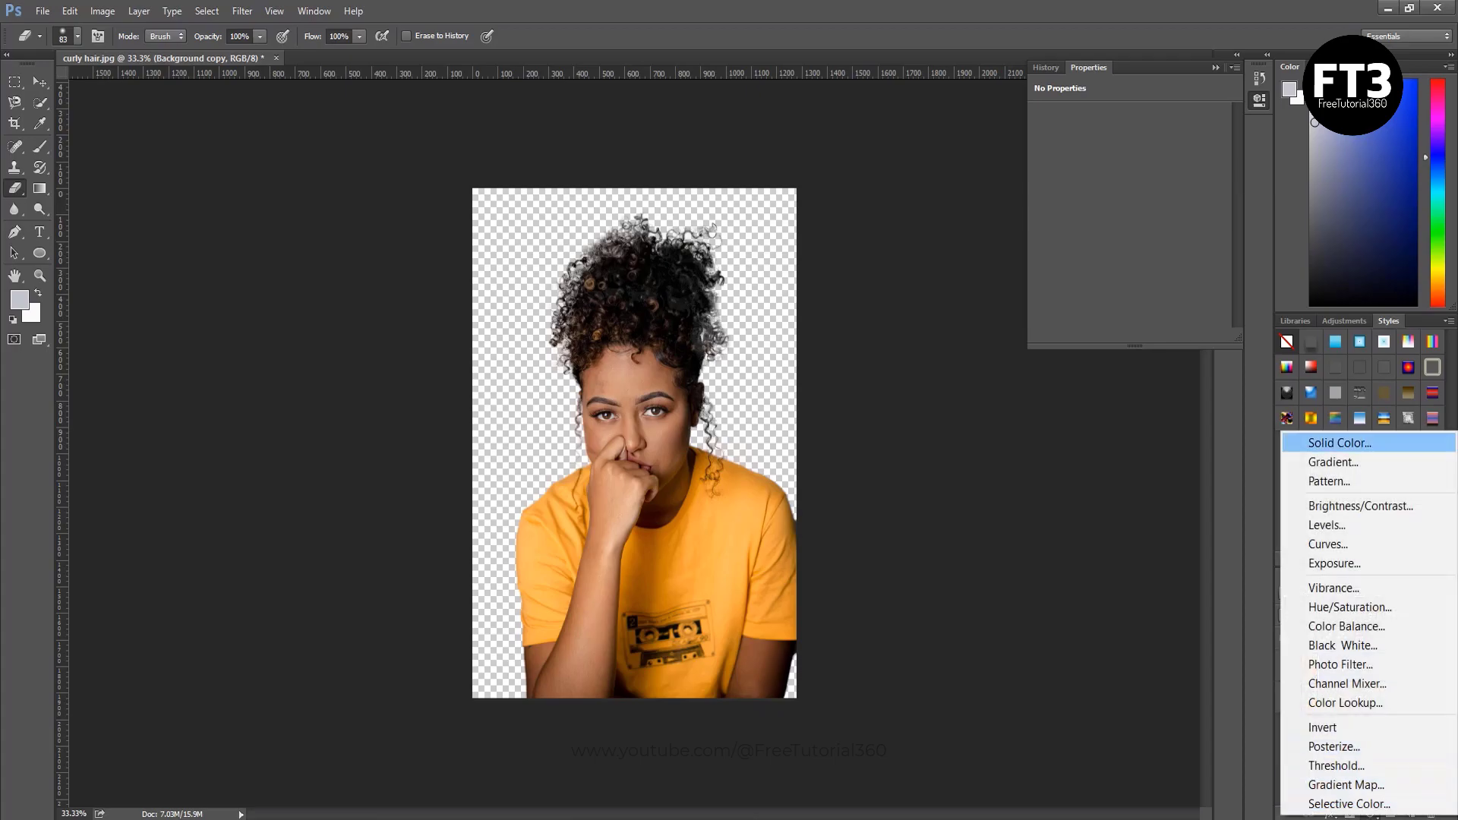
click(1340, 442)
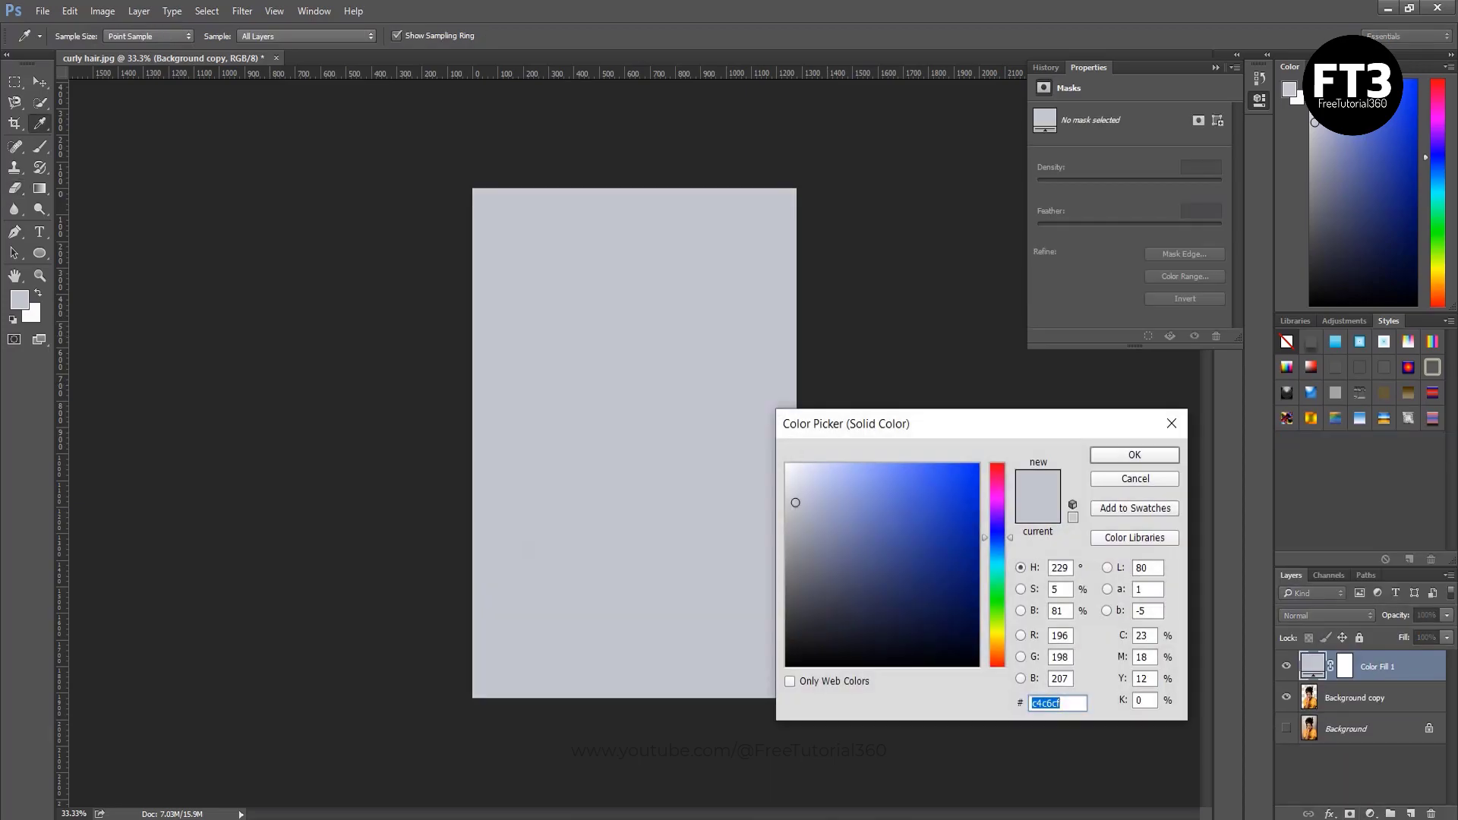
text(e9ebf5)
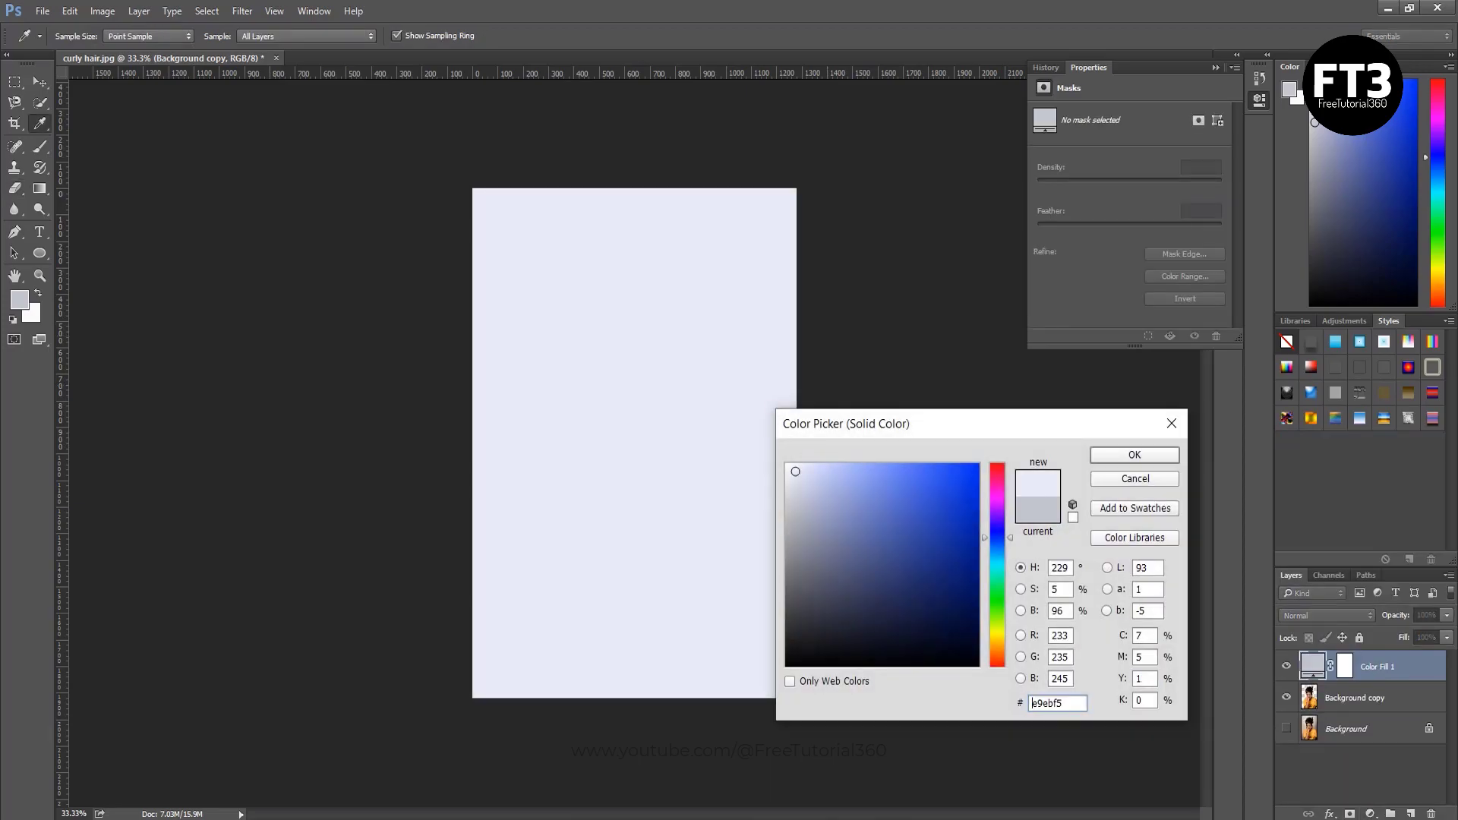
key(Return)
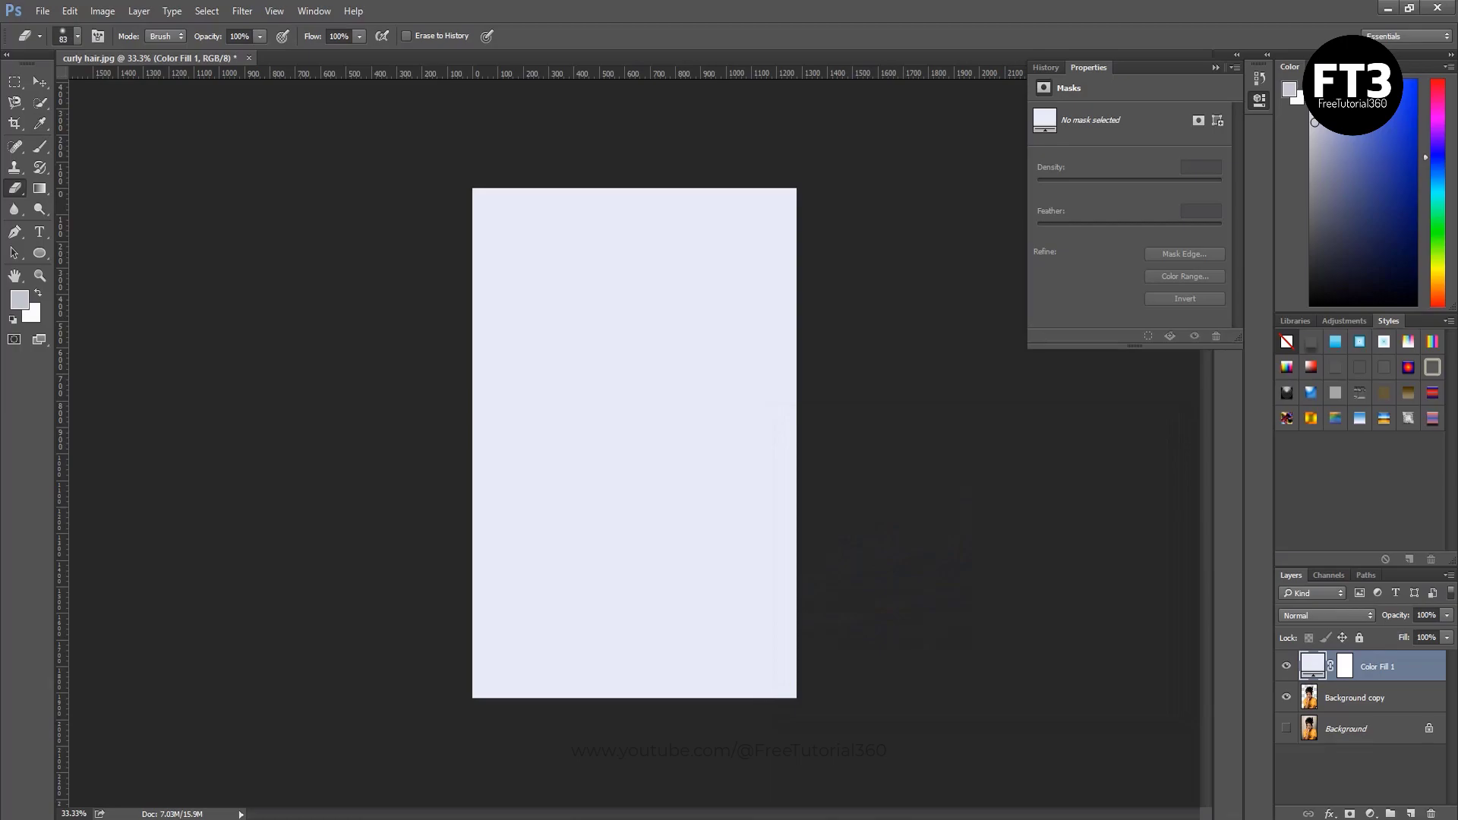
drag(1384, 667, 1383, 713)
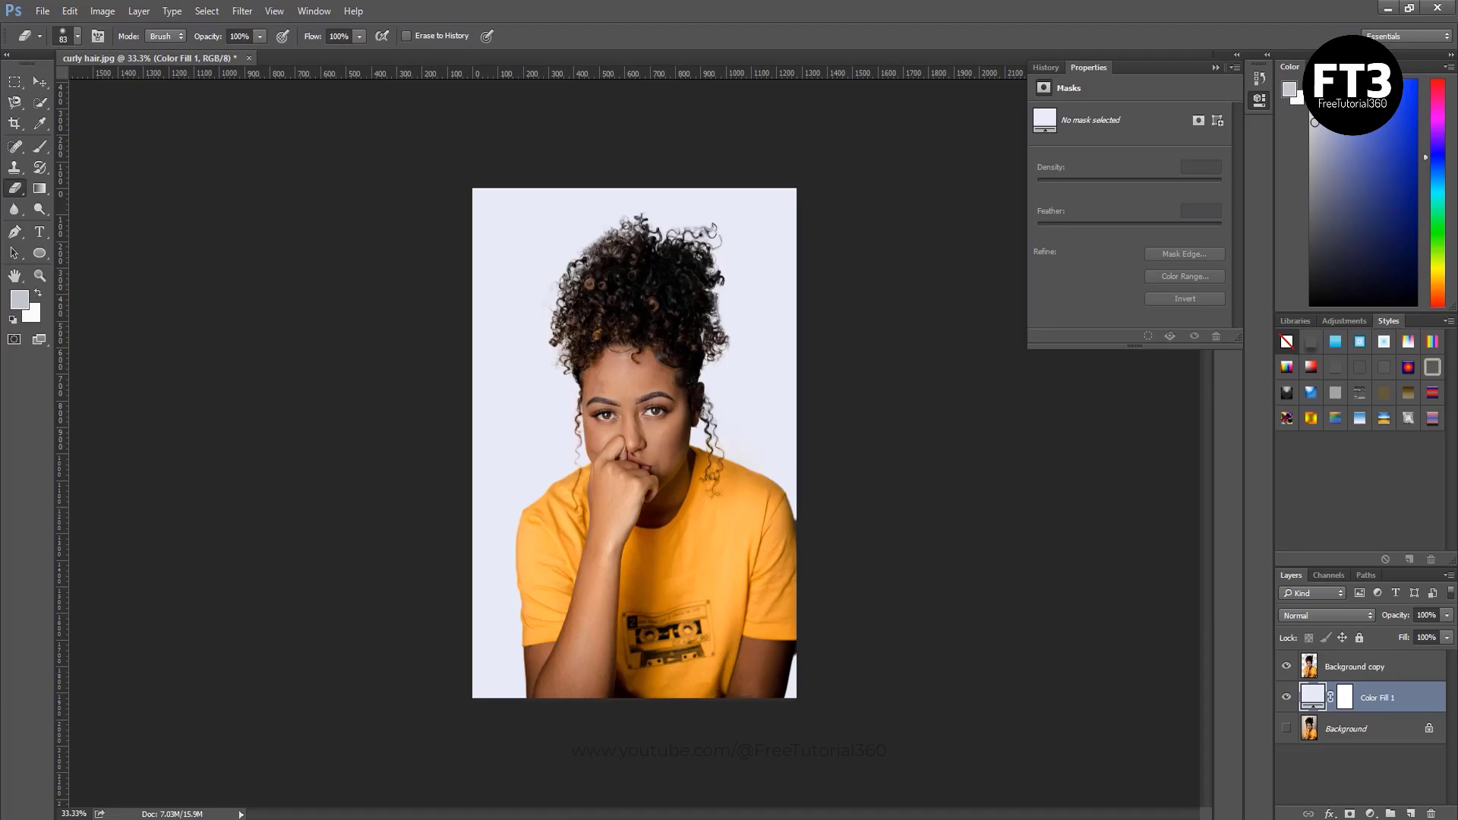
Replace the old Color Fill 1 with a new Solid Color fill layer of f2f3f8.
key(Delete)
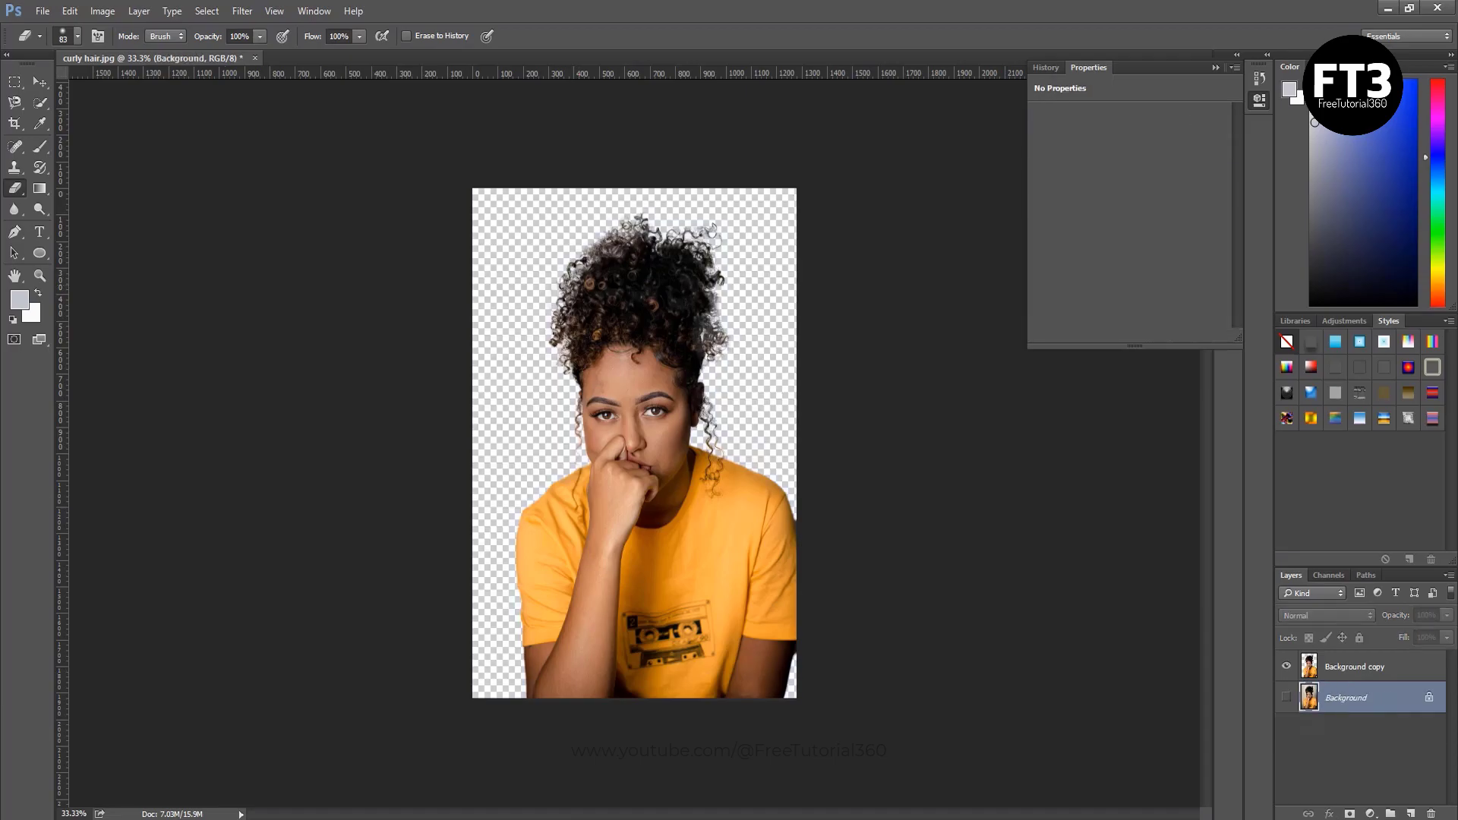
click(1371, 813)
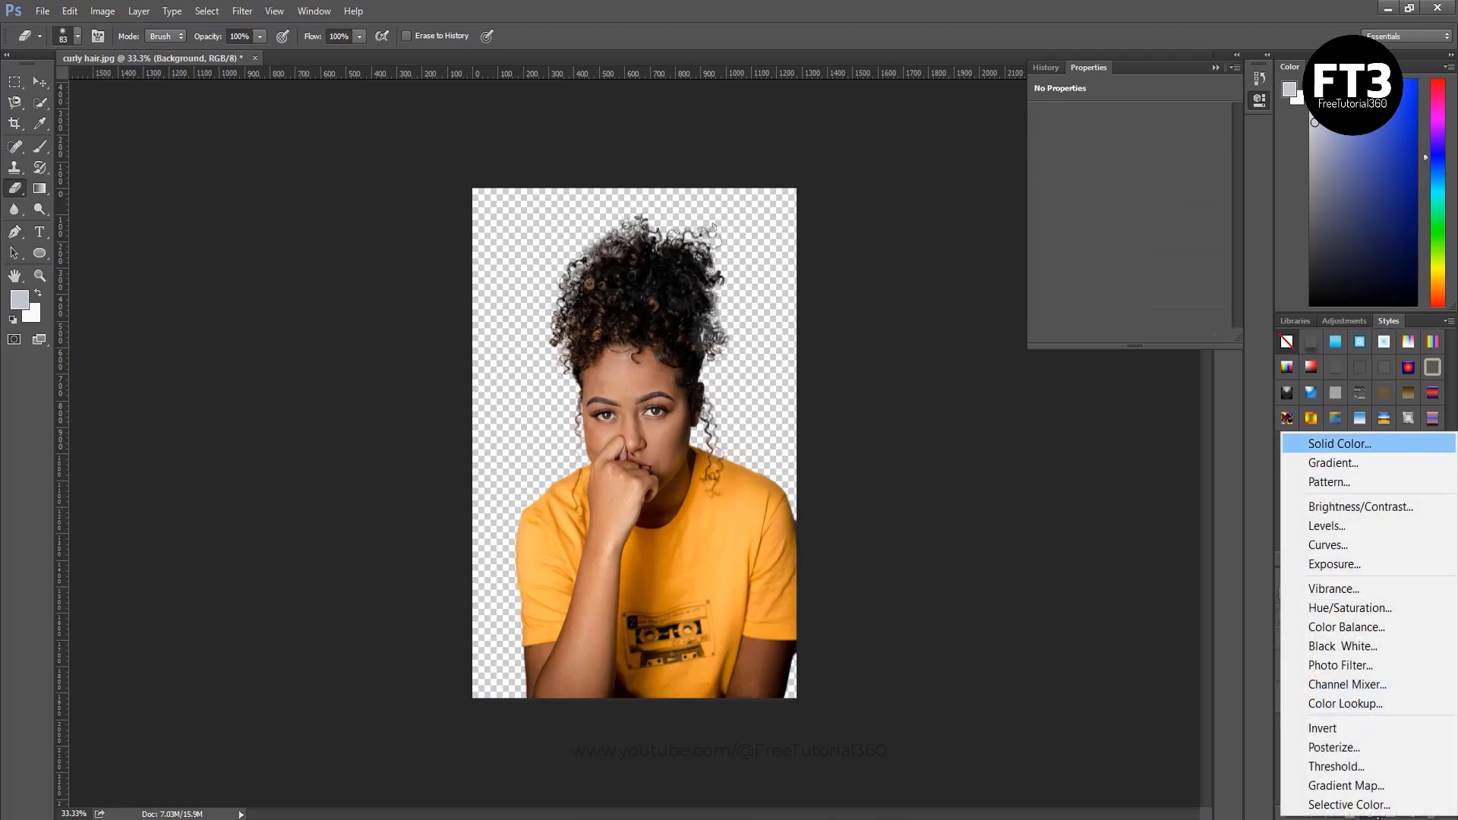
click(1340, 444)
click(809, 634)
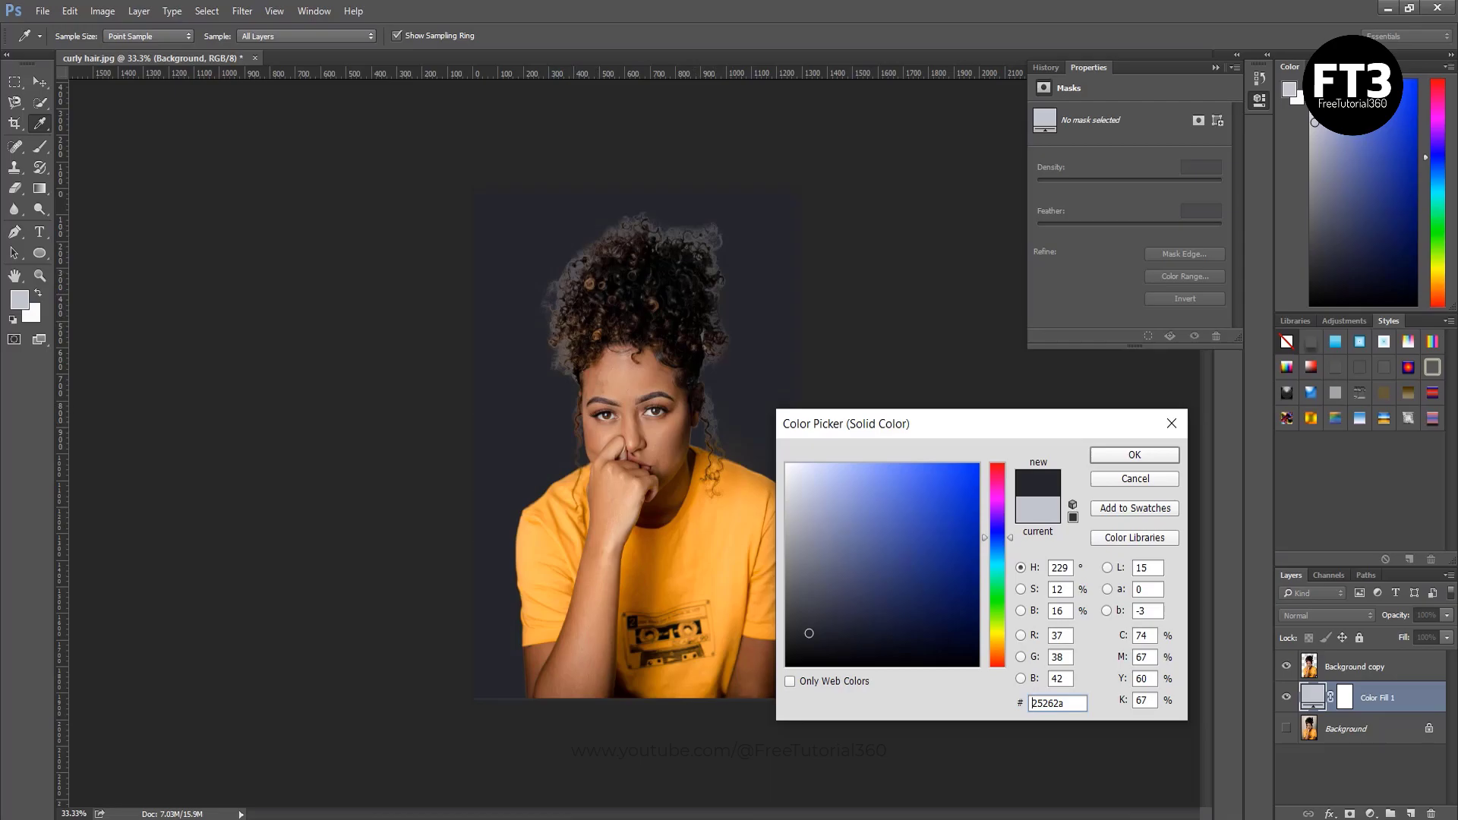
click(790, 469)
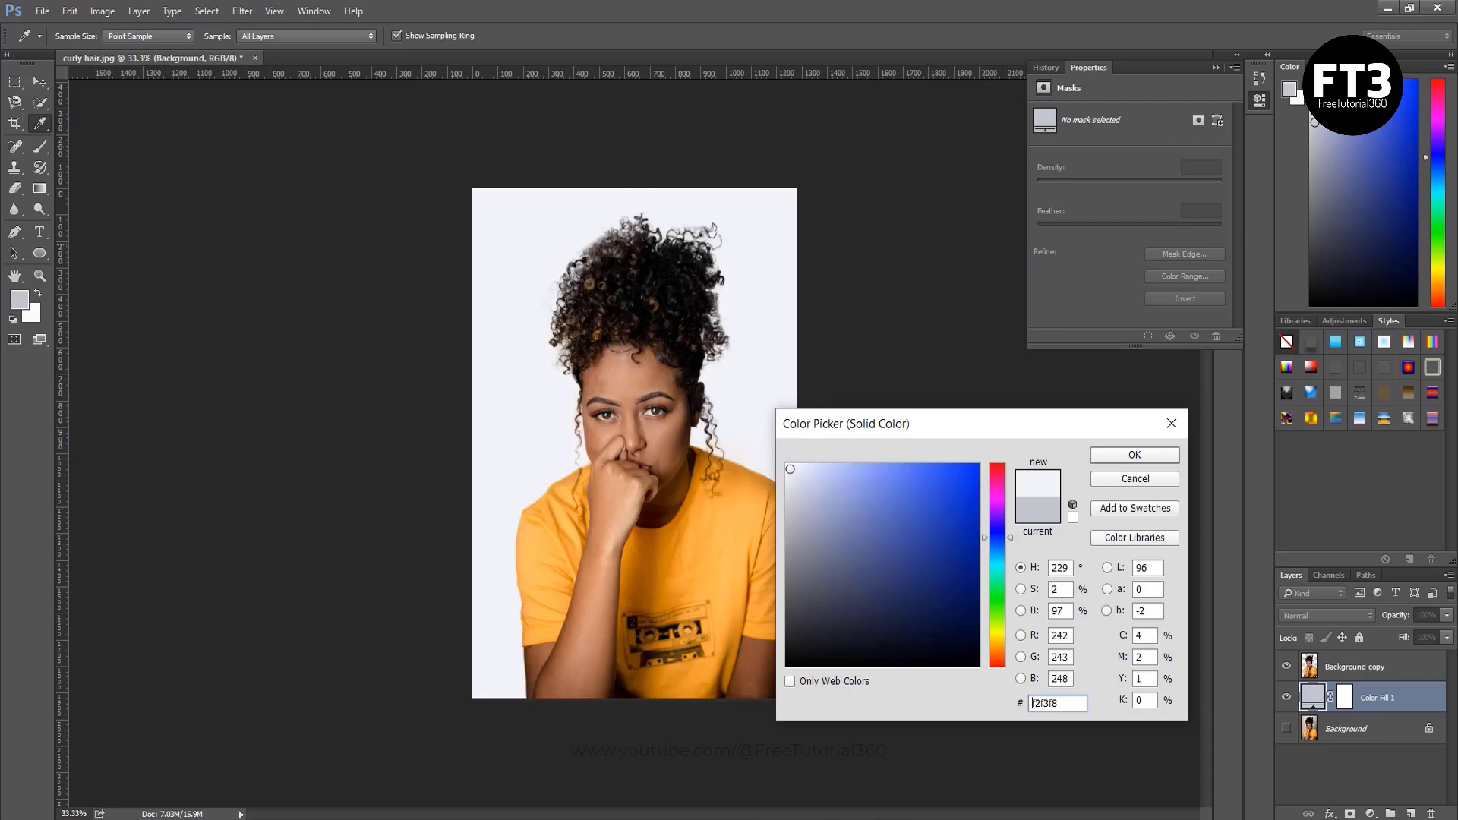
click(1135, 455)
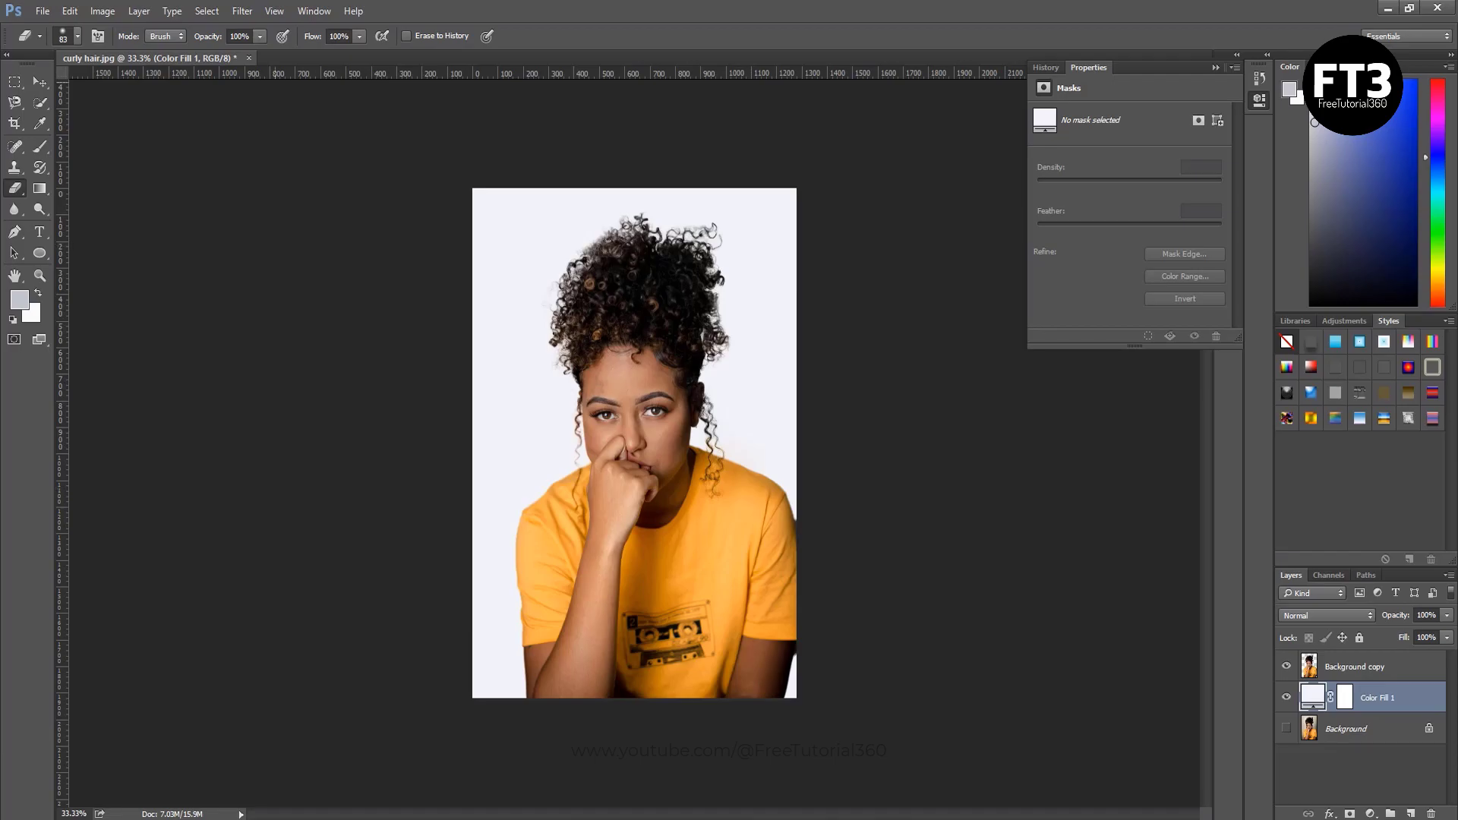
Close curly hair.jpg without saving and drag the light bulb PNG from Graphic lecture 1 into Photoshop.
click(248, 58)
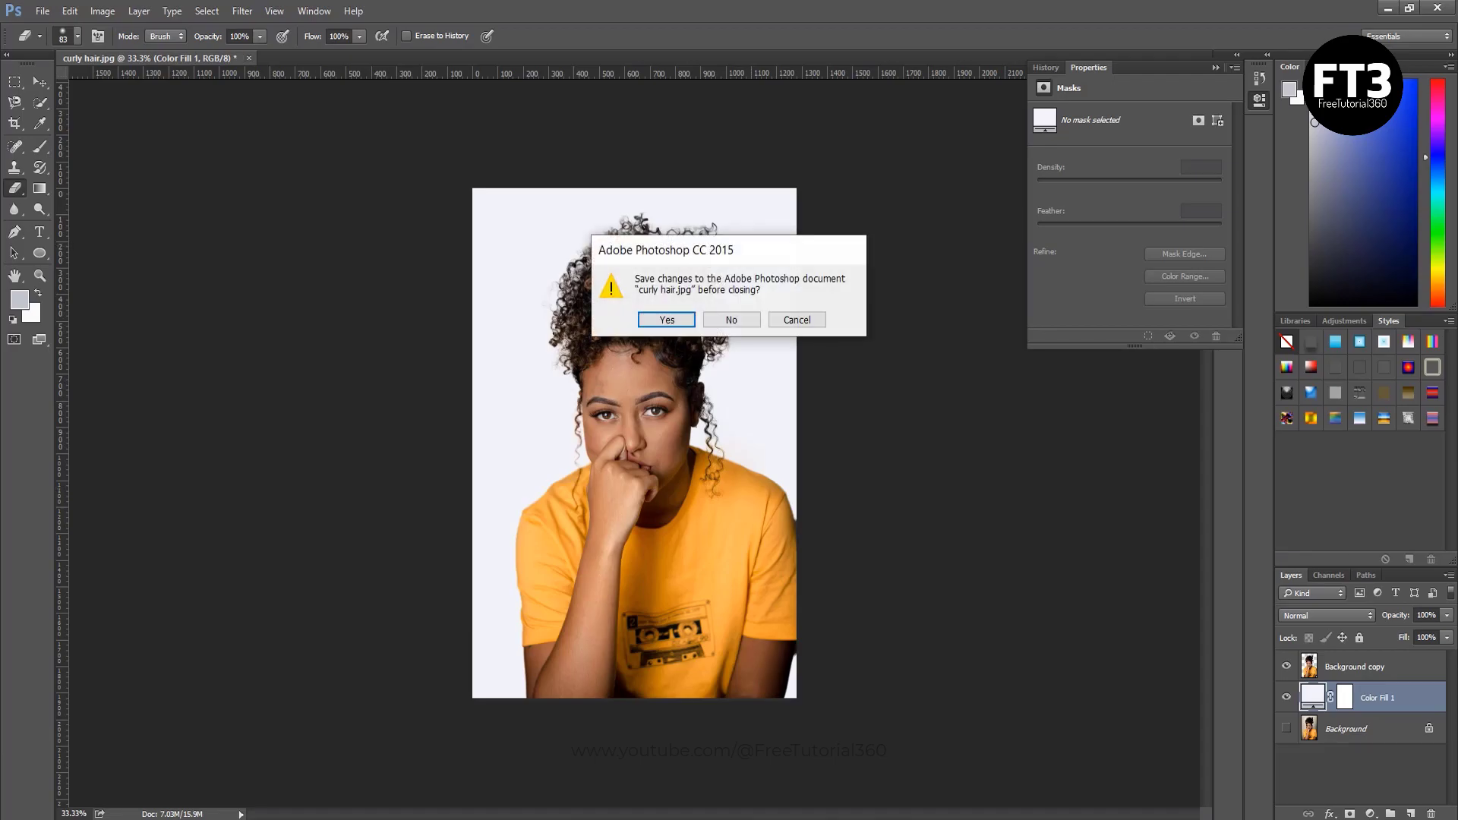
click(732, 320)
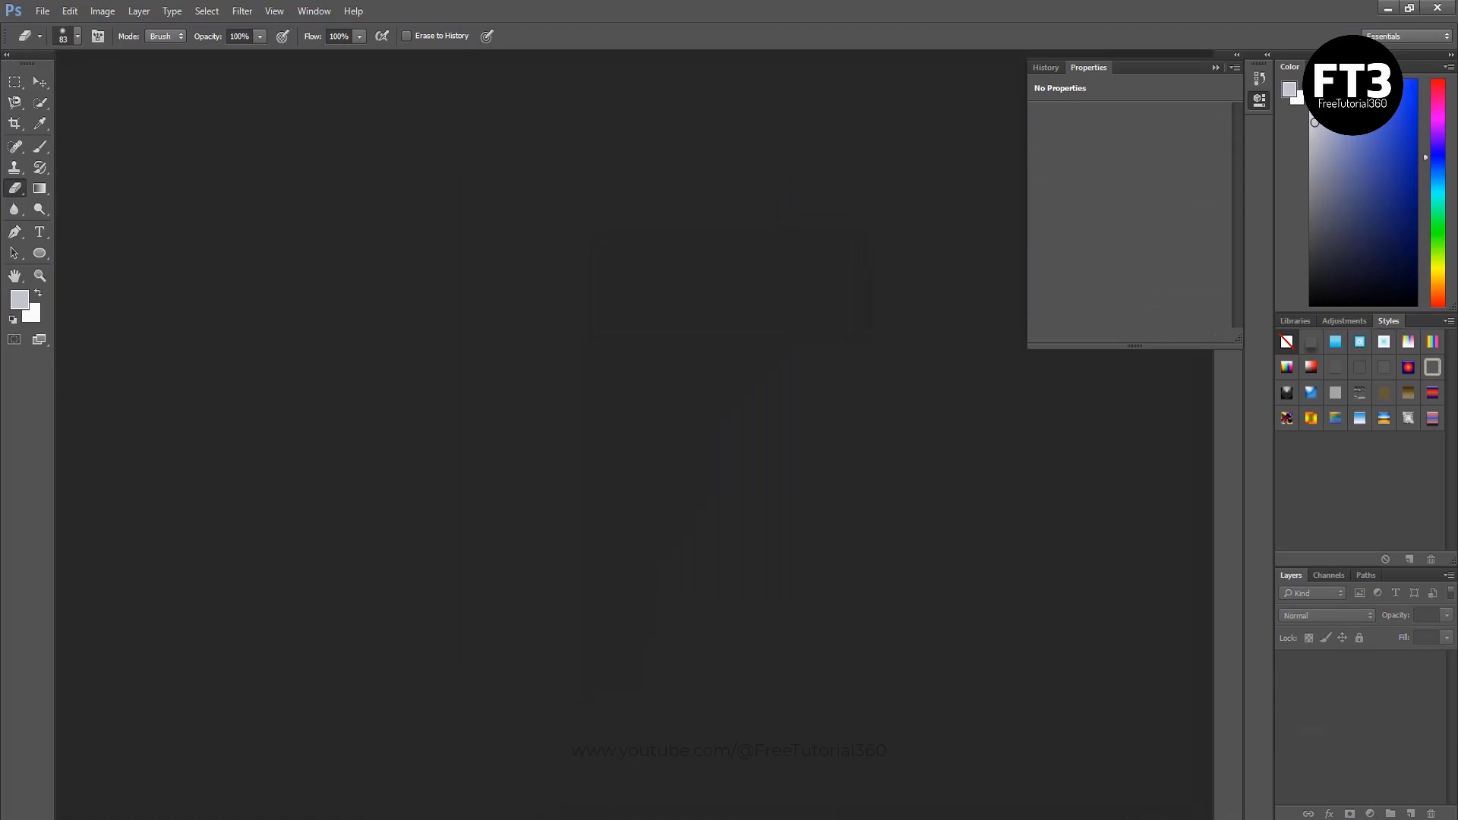
key(alt+Tab)
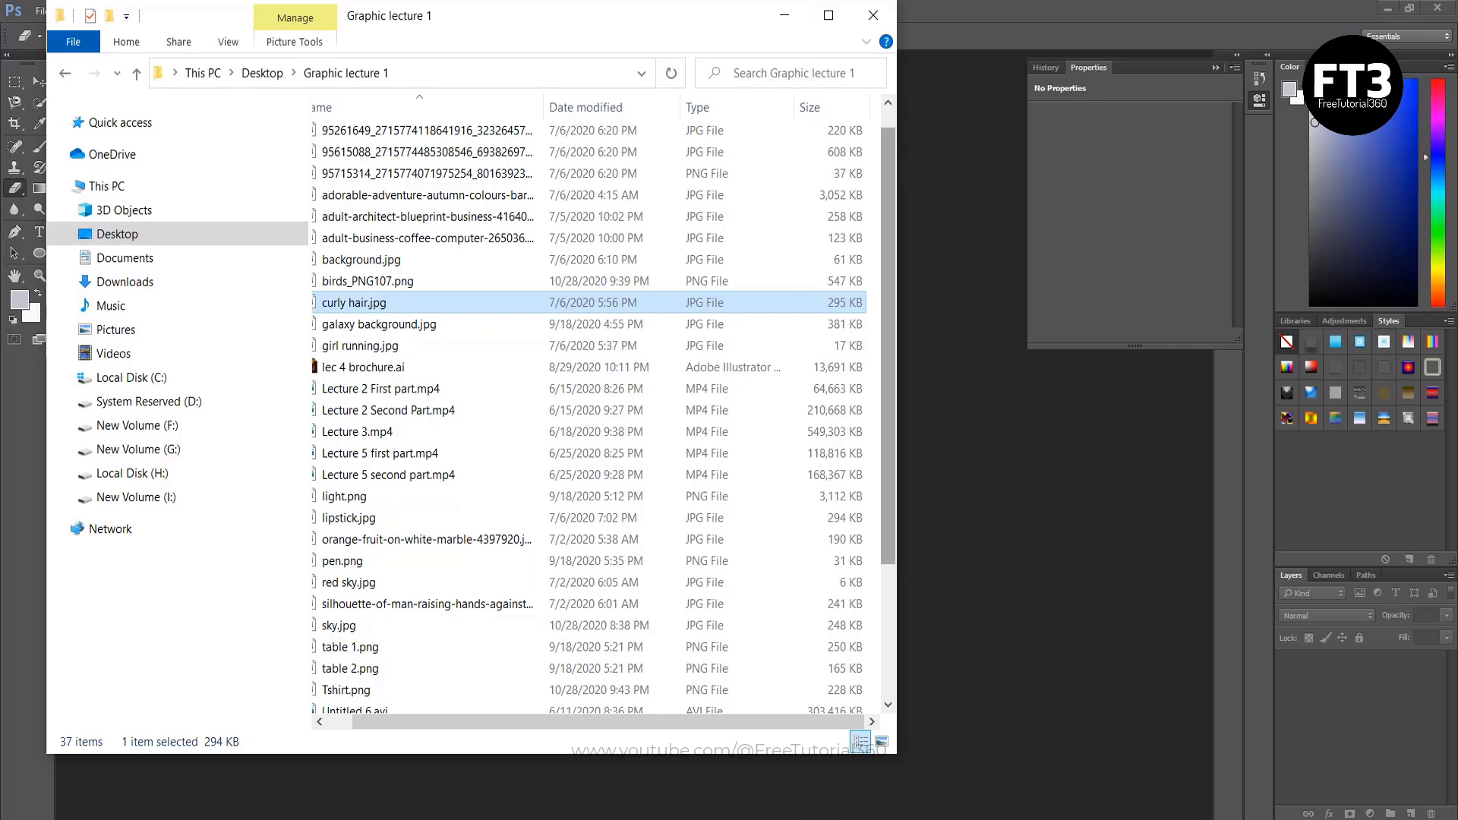
scroll(600, 410, up, 1)
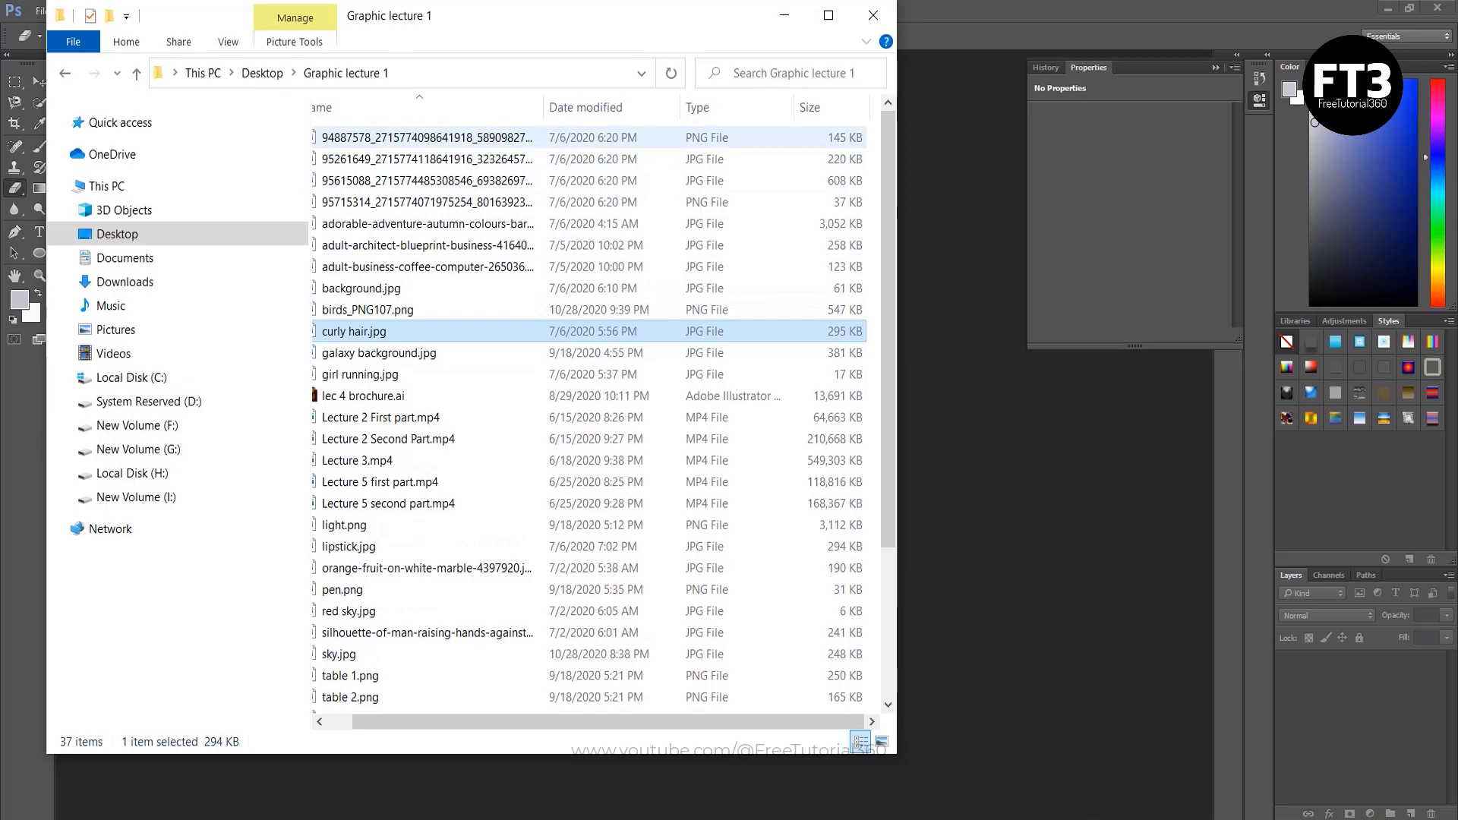
drag(376, 142, 972, 366)
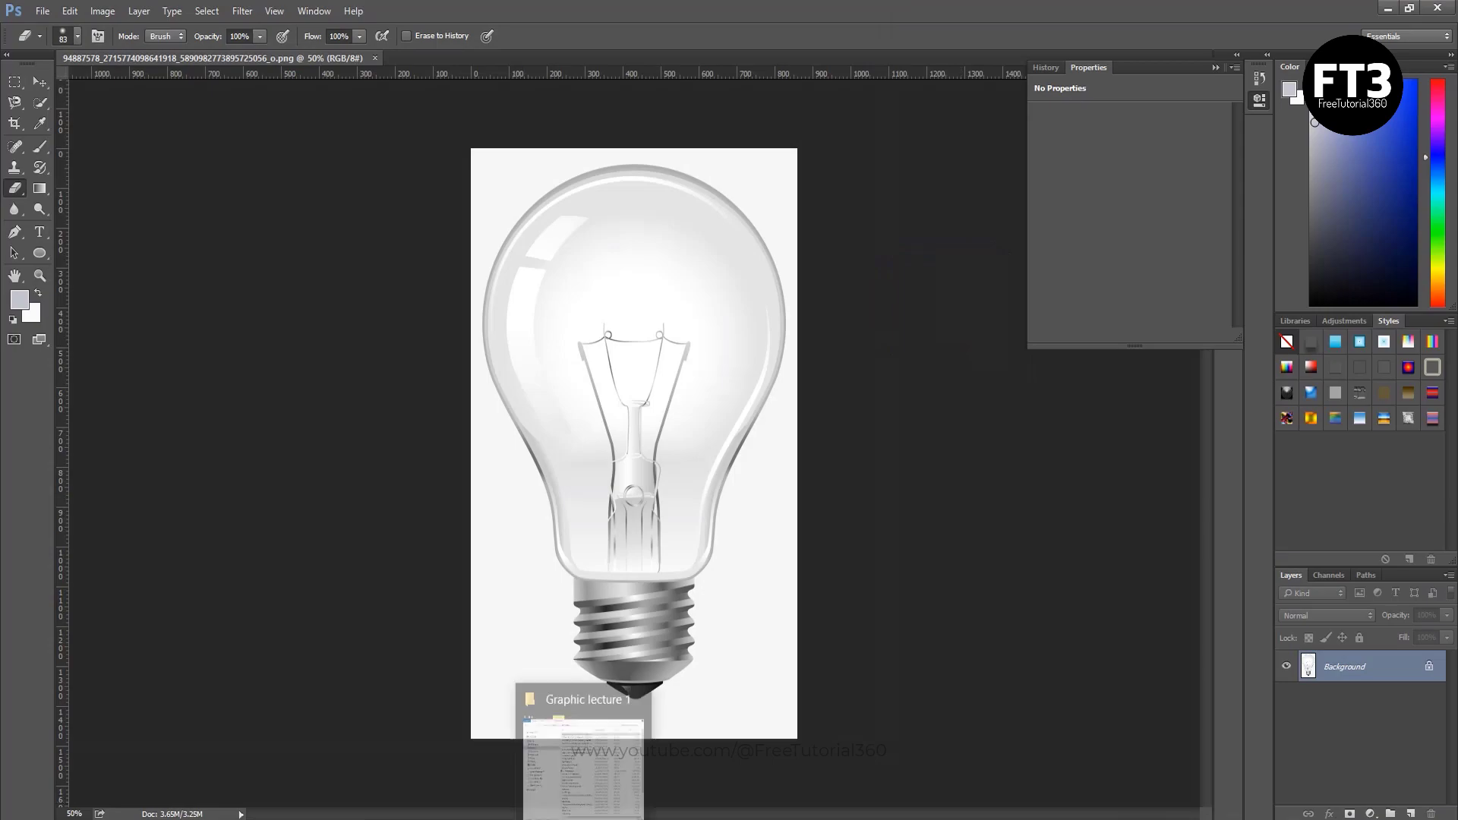
With the freehand Lasso Tool, trace a closed selection around the bulb's filament and stem.
click(585, 817)
click(1002, 389)
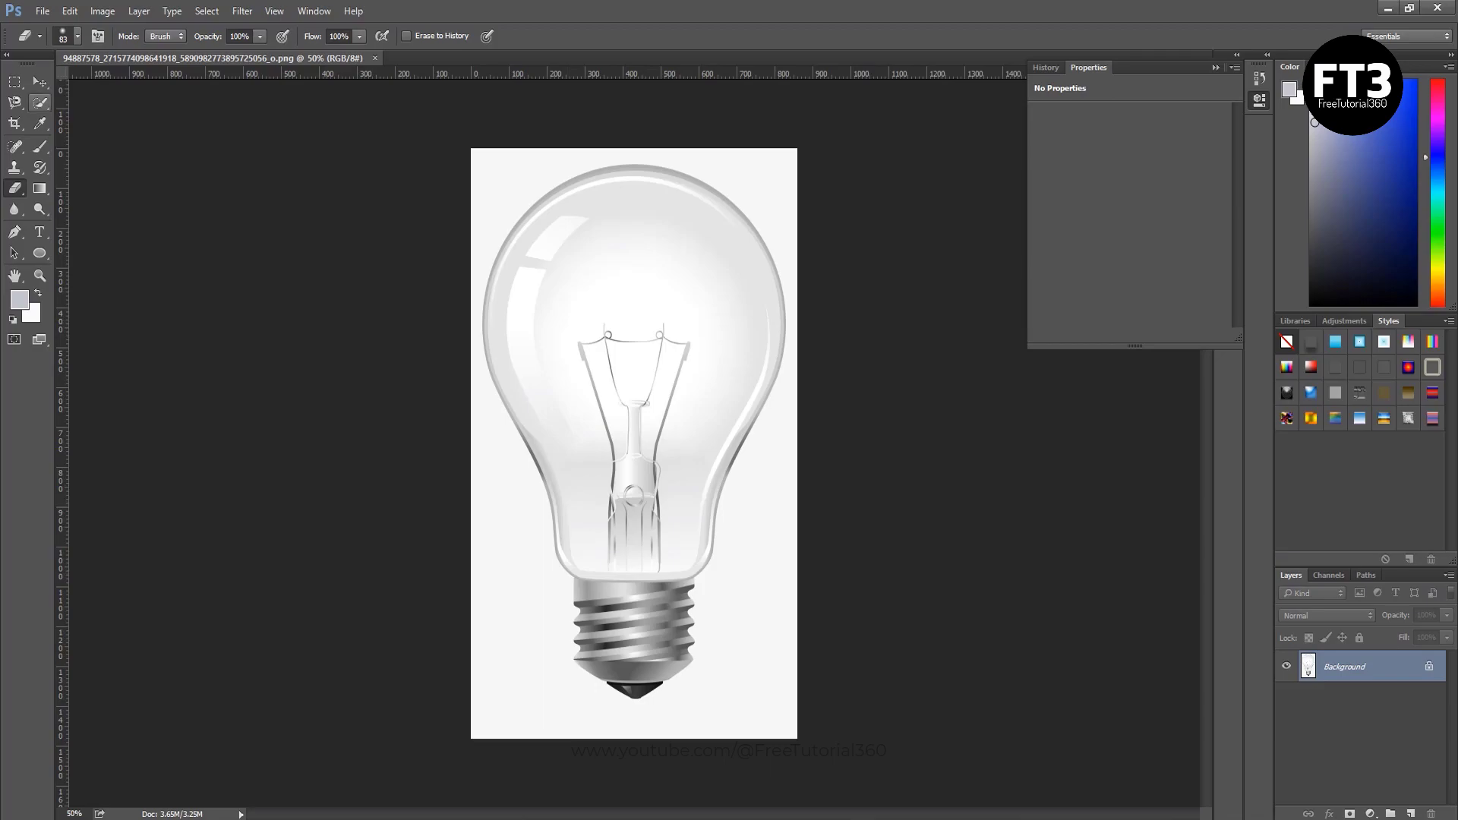
click(14, 101)
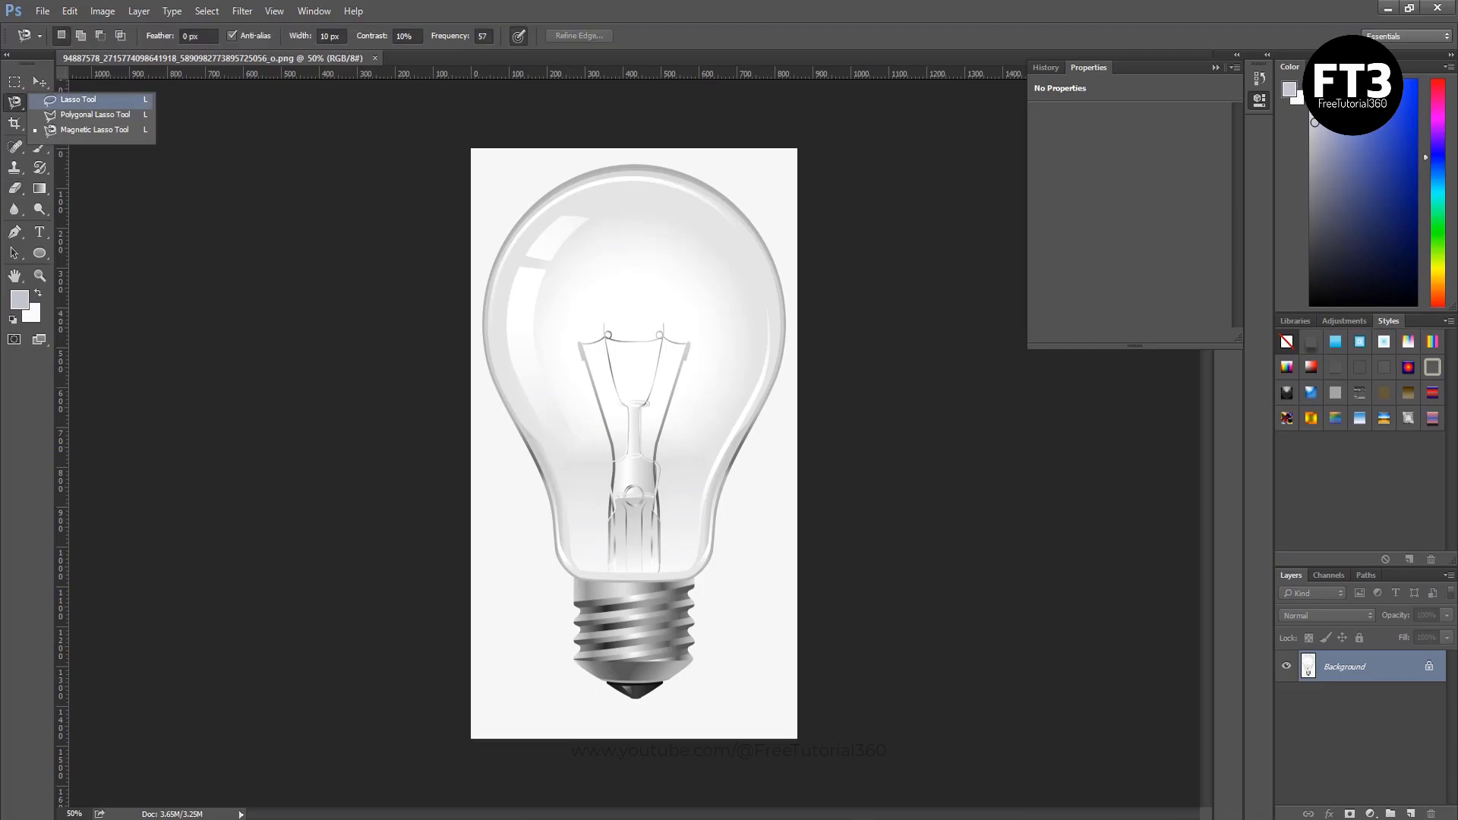
click(78, 99)
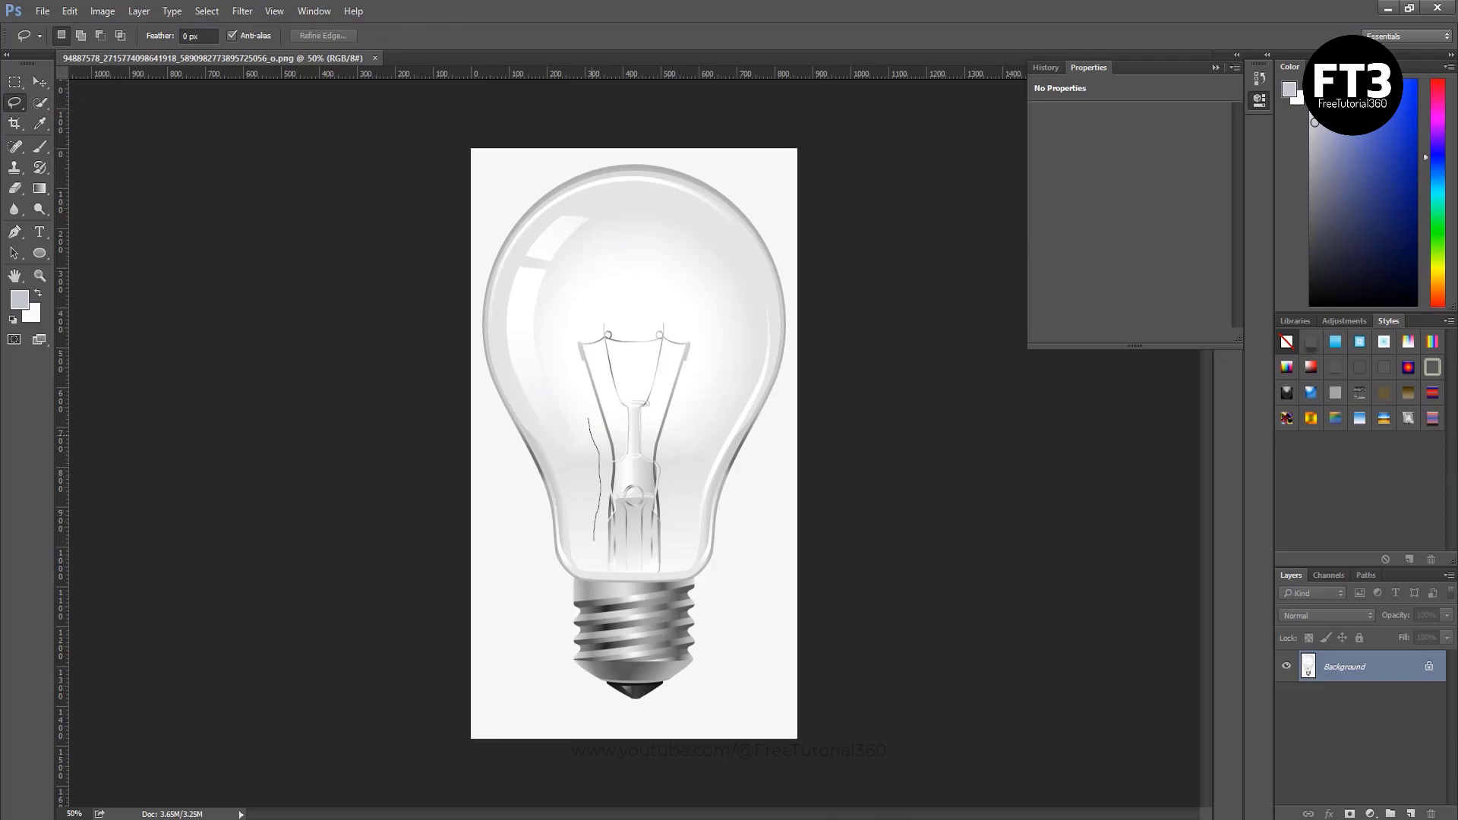
drag(588, 419, 577, 383)
drag(585, 322, 675, 319)
drag(676, 446, 676, 476)
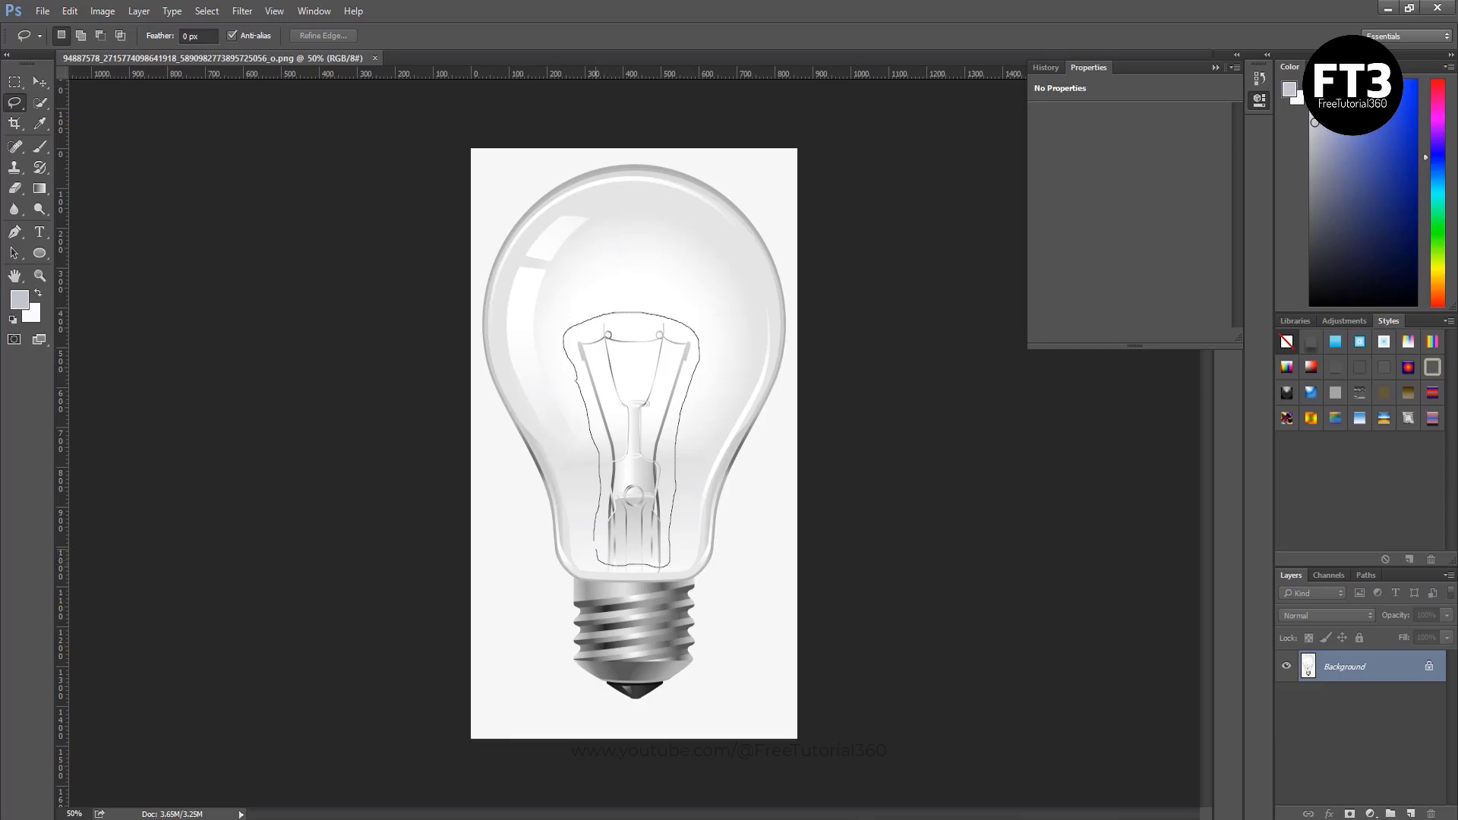
drag(594, 539, 594, 538)
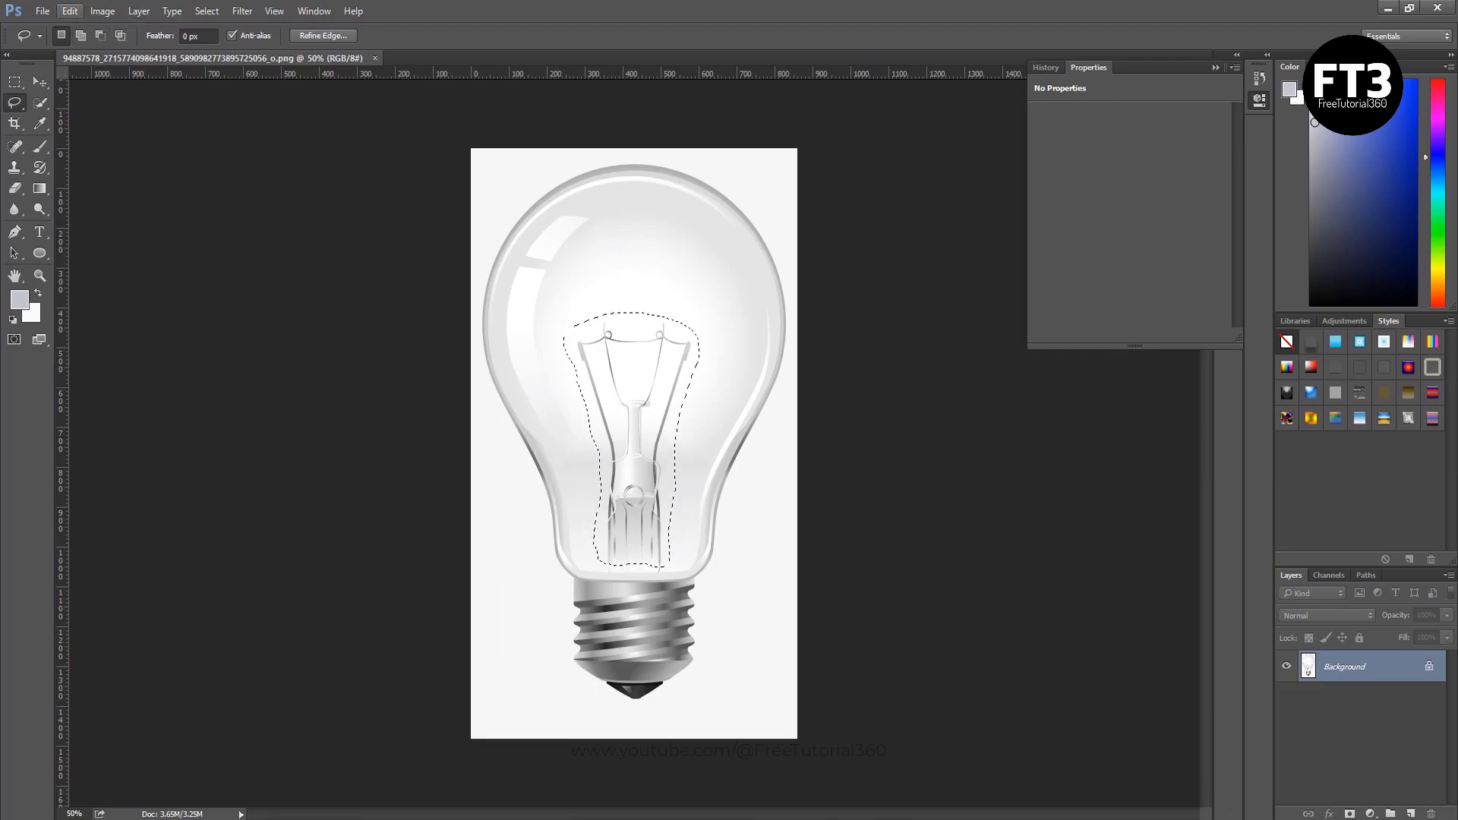
Fill the filament selection with Content-Aware fill to leave empty glass.
click(69, 10)
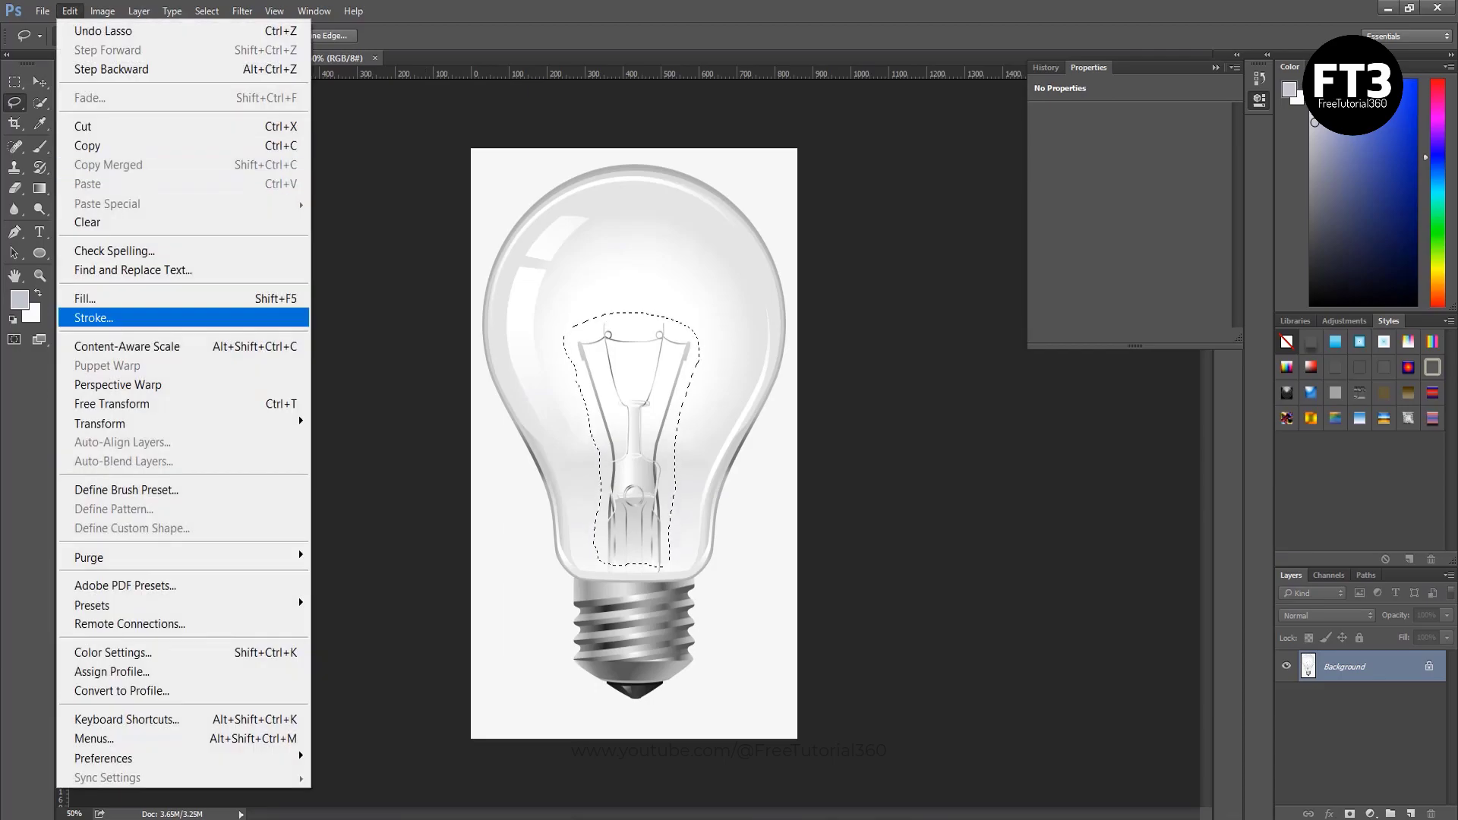
click(114, 299)
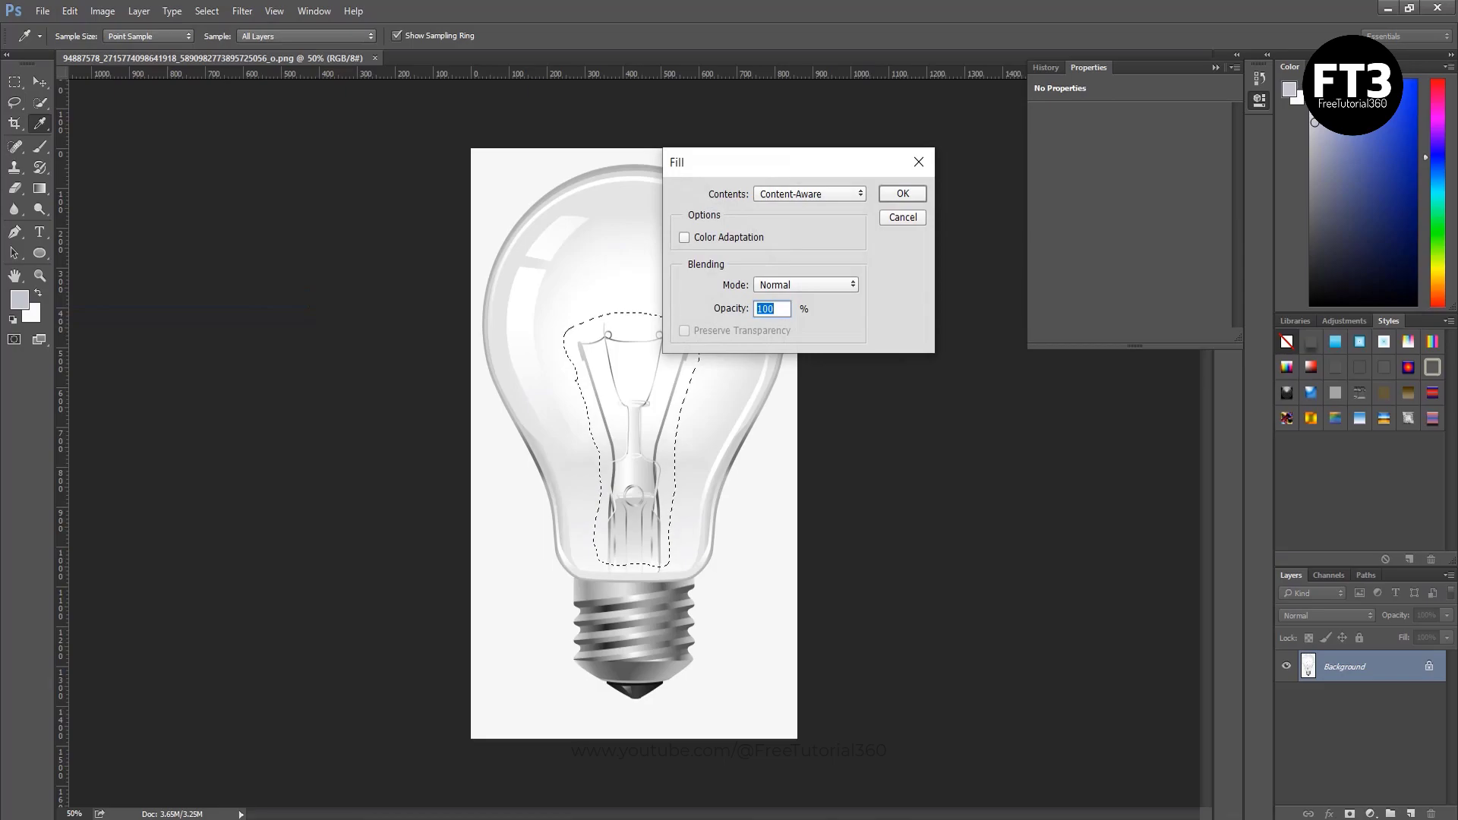
key(Return)
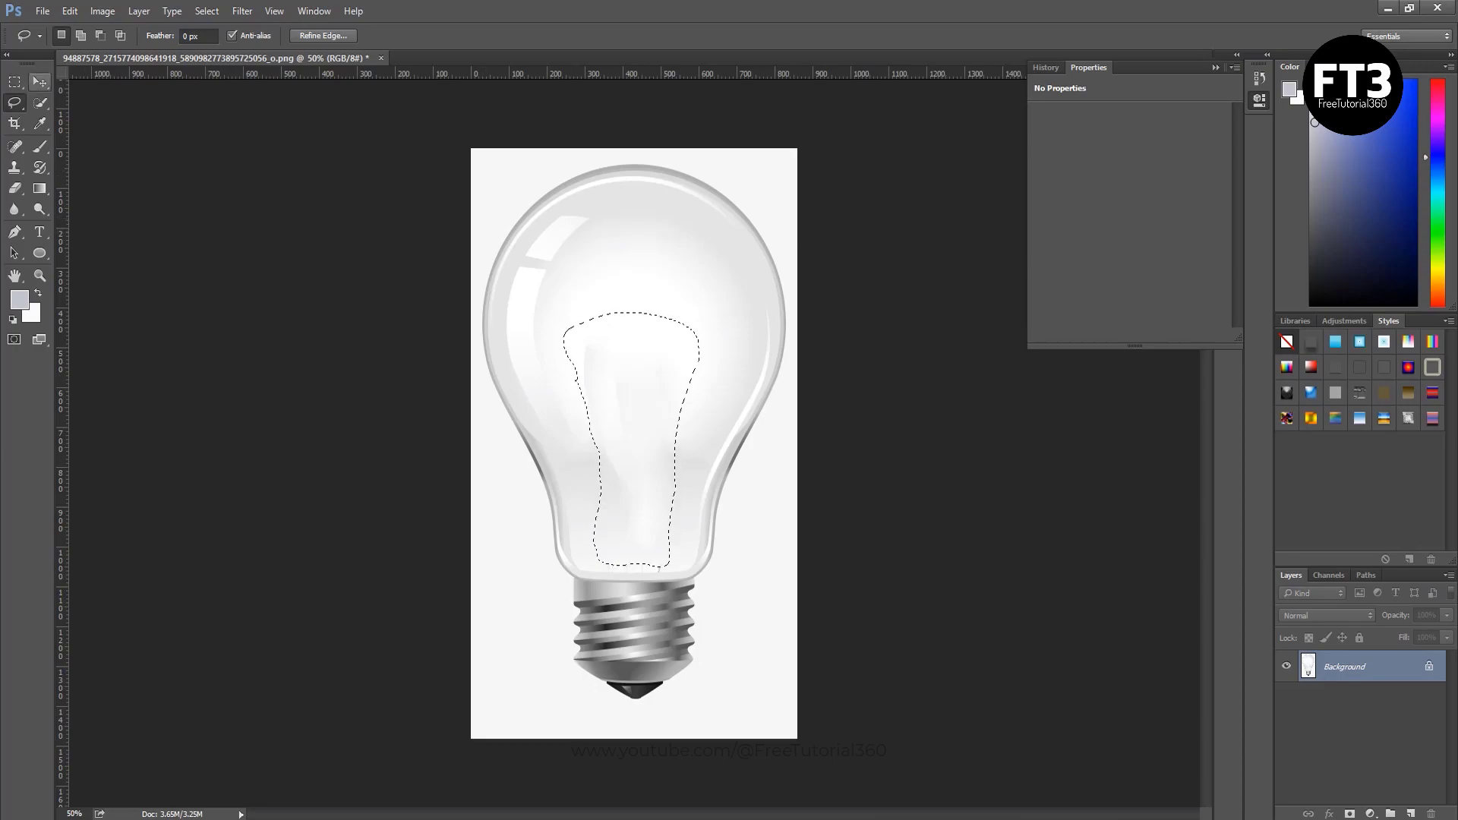
Deselect and pick a near-white foreground colour.
key(m)
key(ctrl+d)
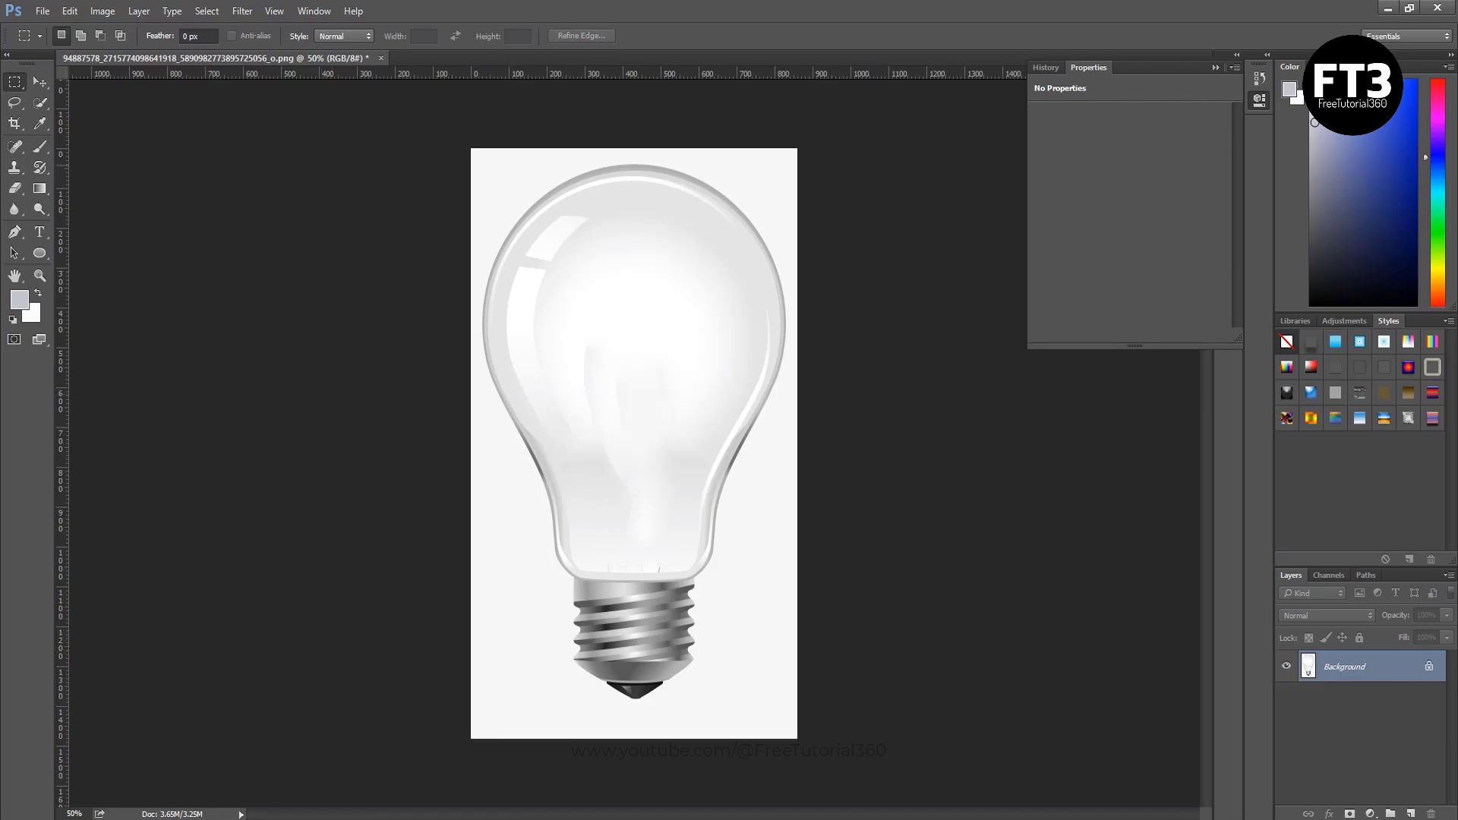
click(20, 300)
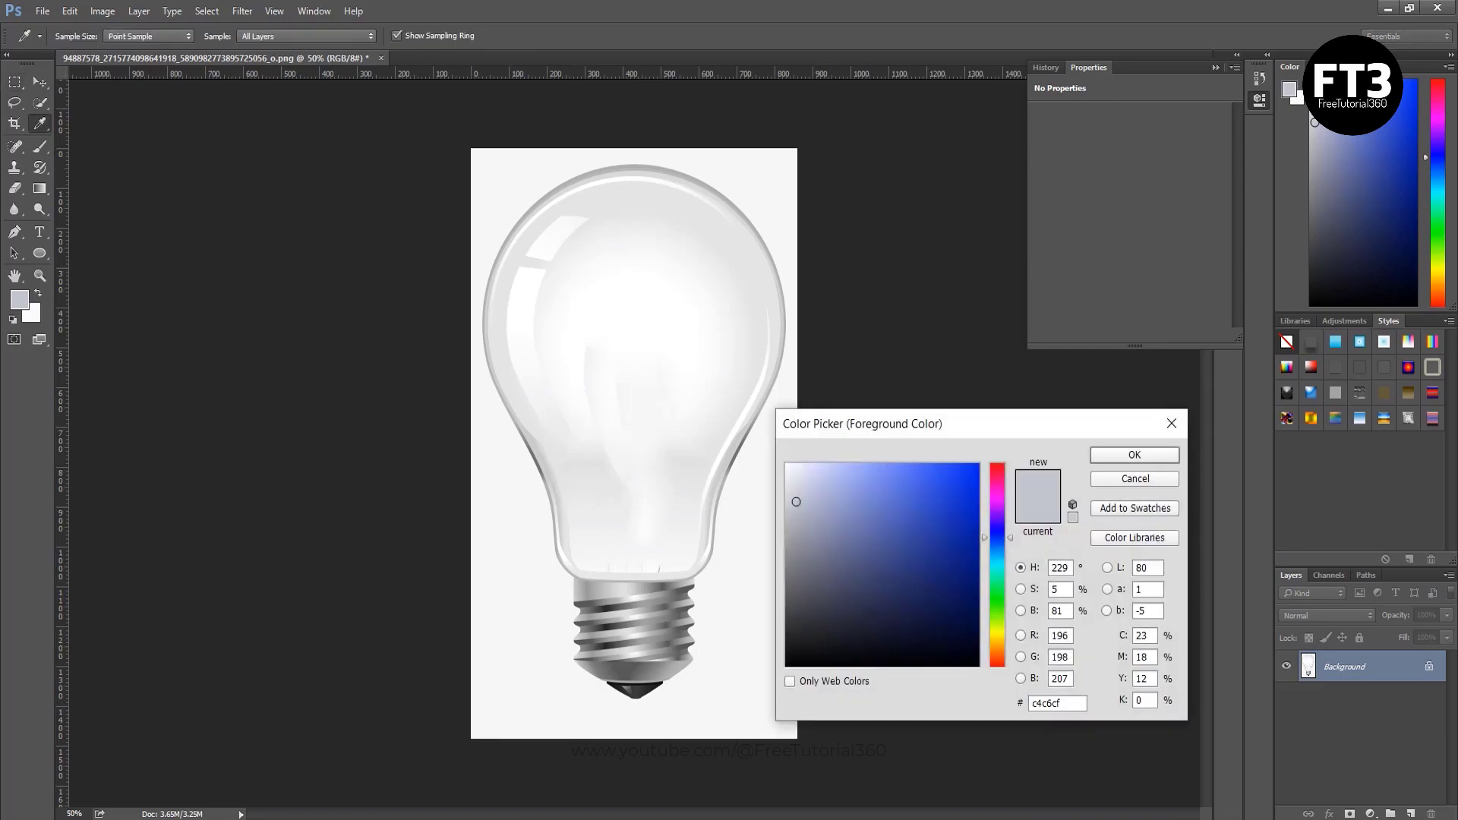
click(789, 467)
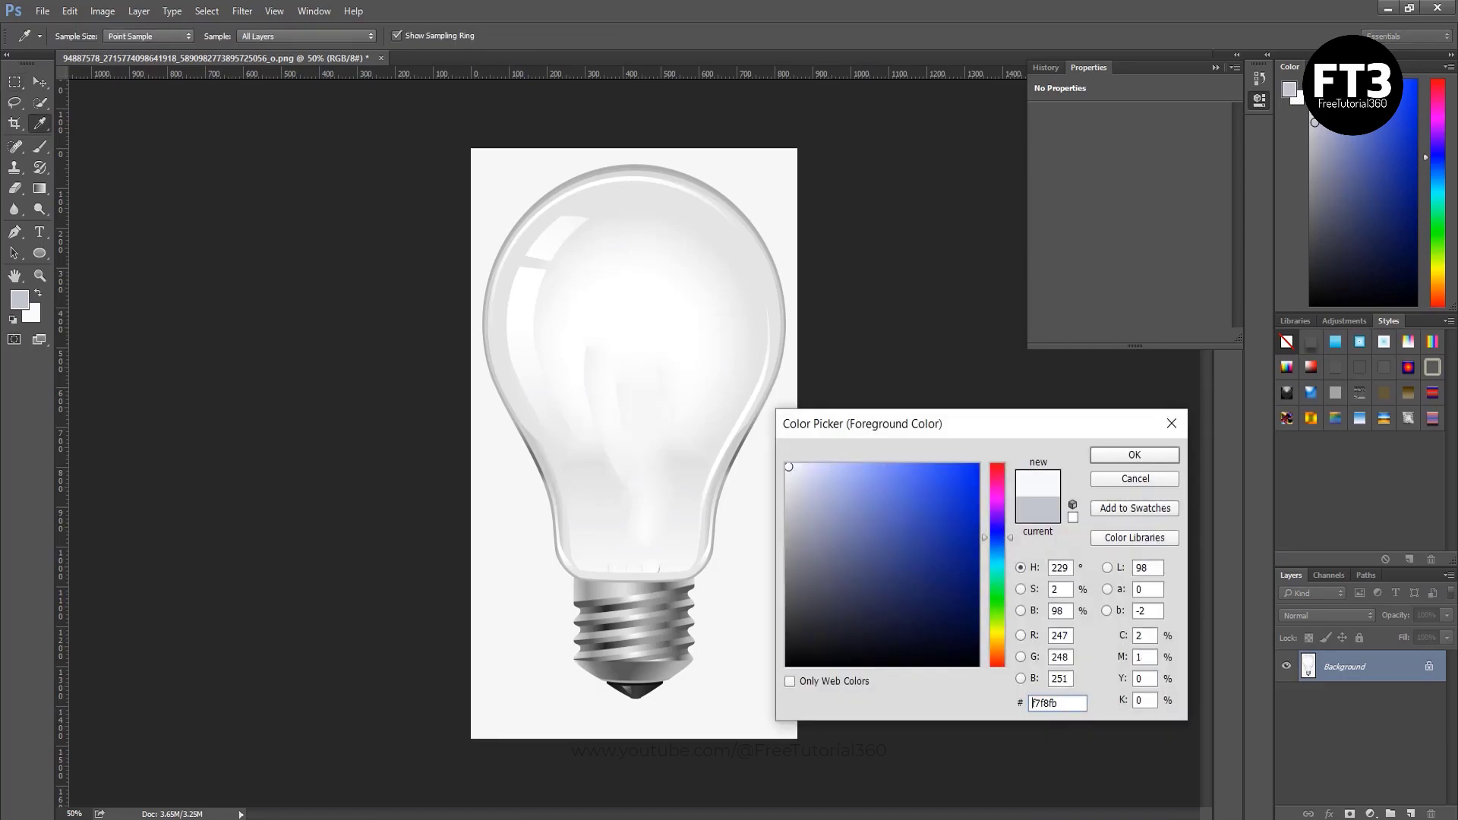
Set the foreground to #f7f8fb and crop outward left and right to a square canvas.
key(Return)
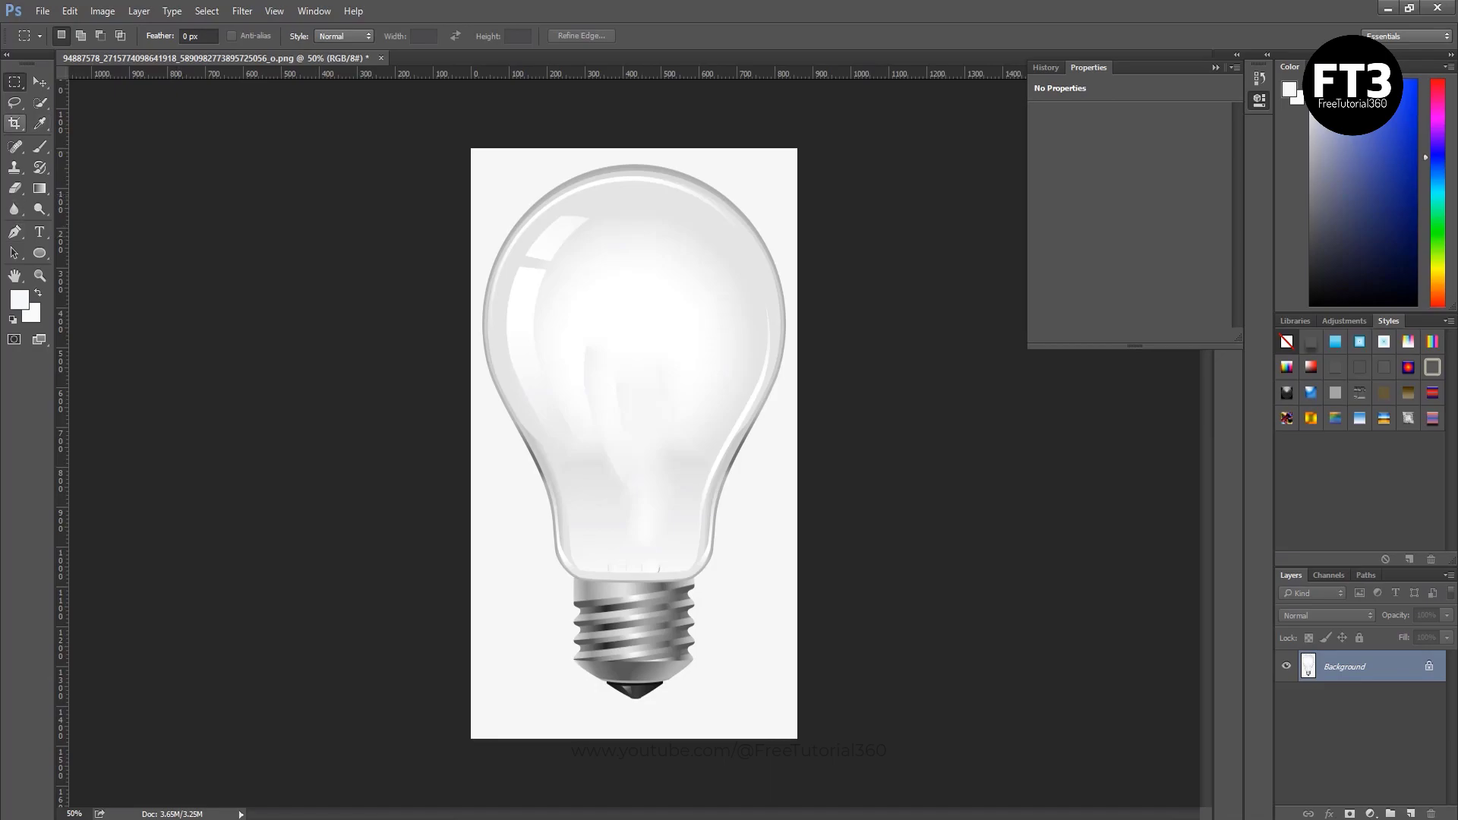
click(14, 124)
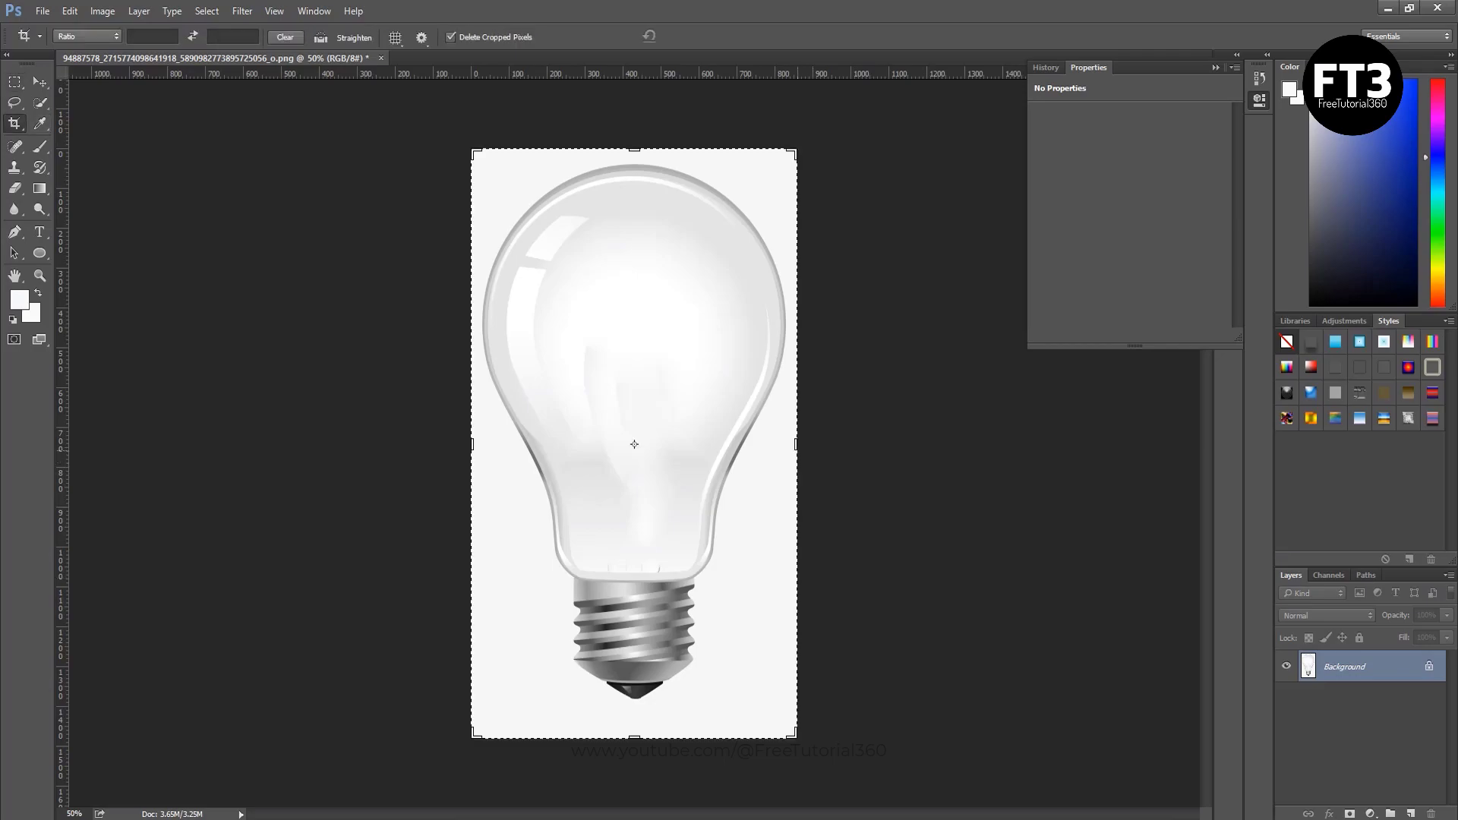
drag(796, 445, 865, 444)
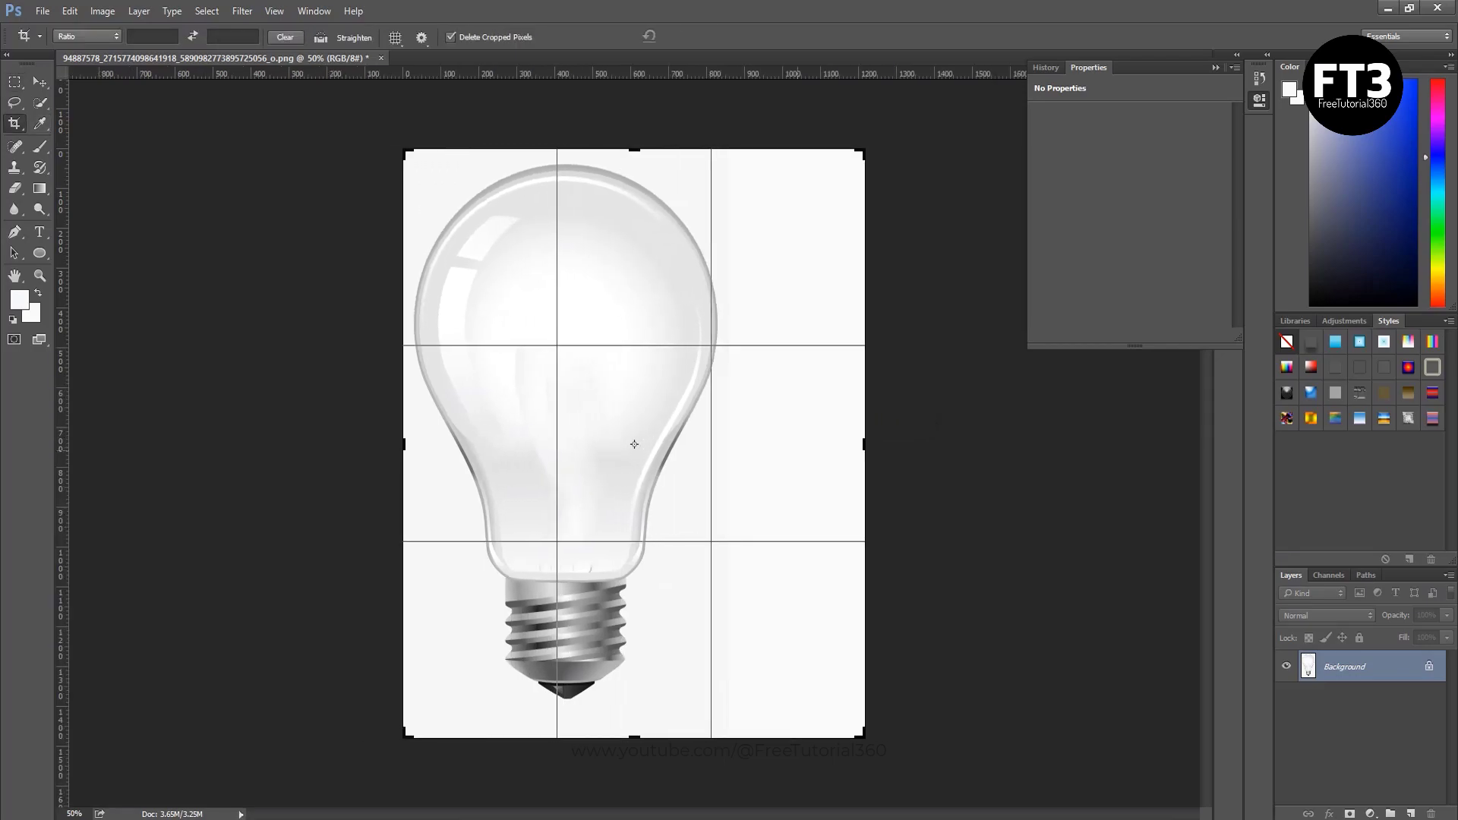
drag(403, 445, 338, 444)
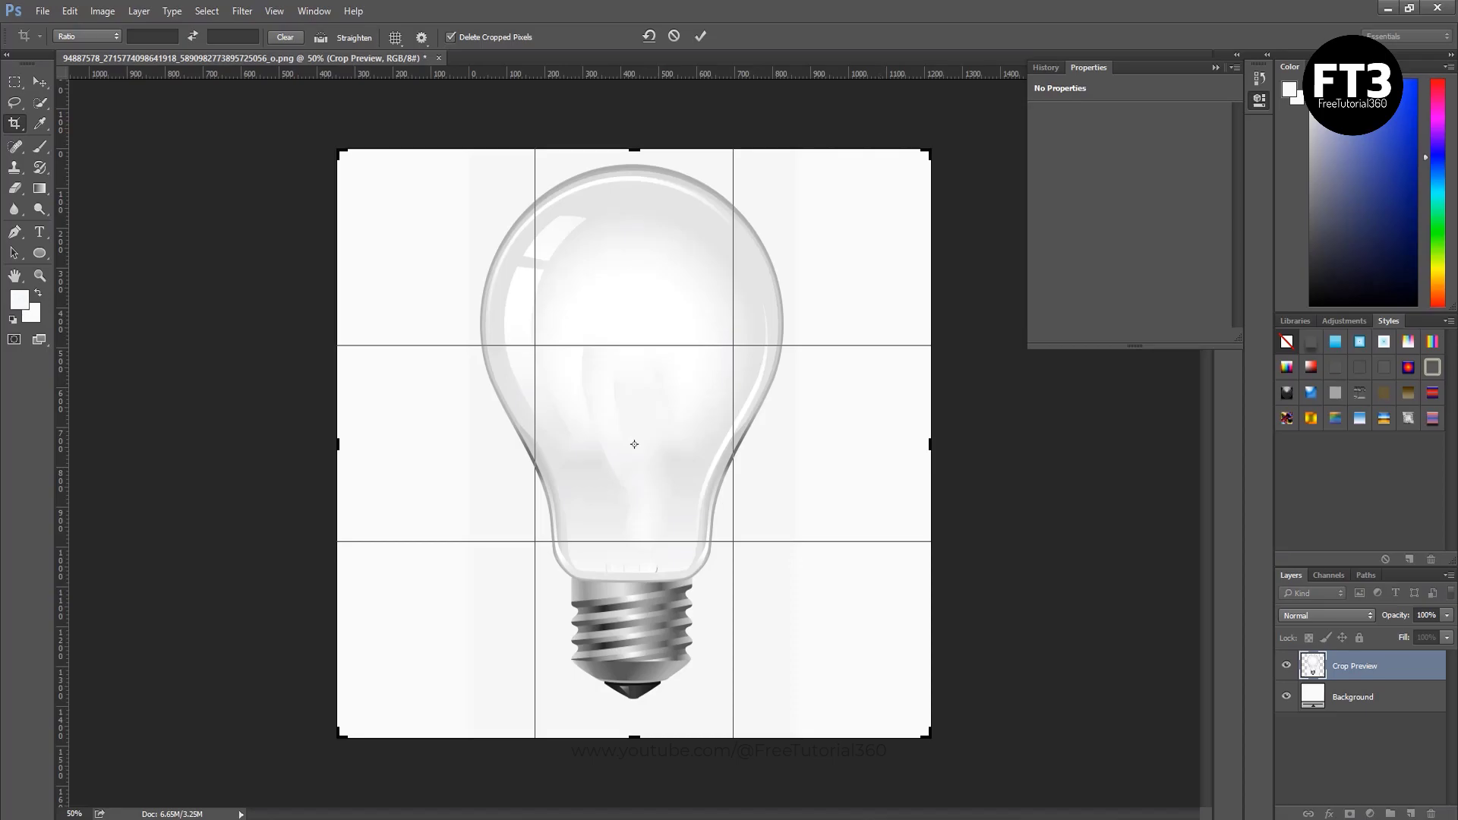
key(Return)
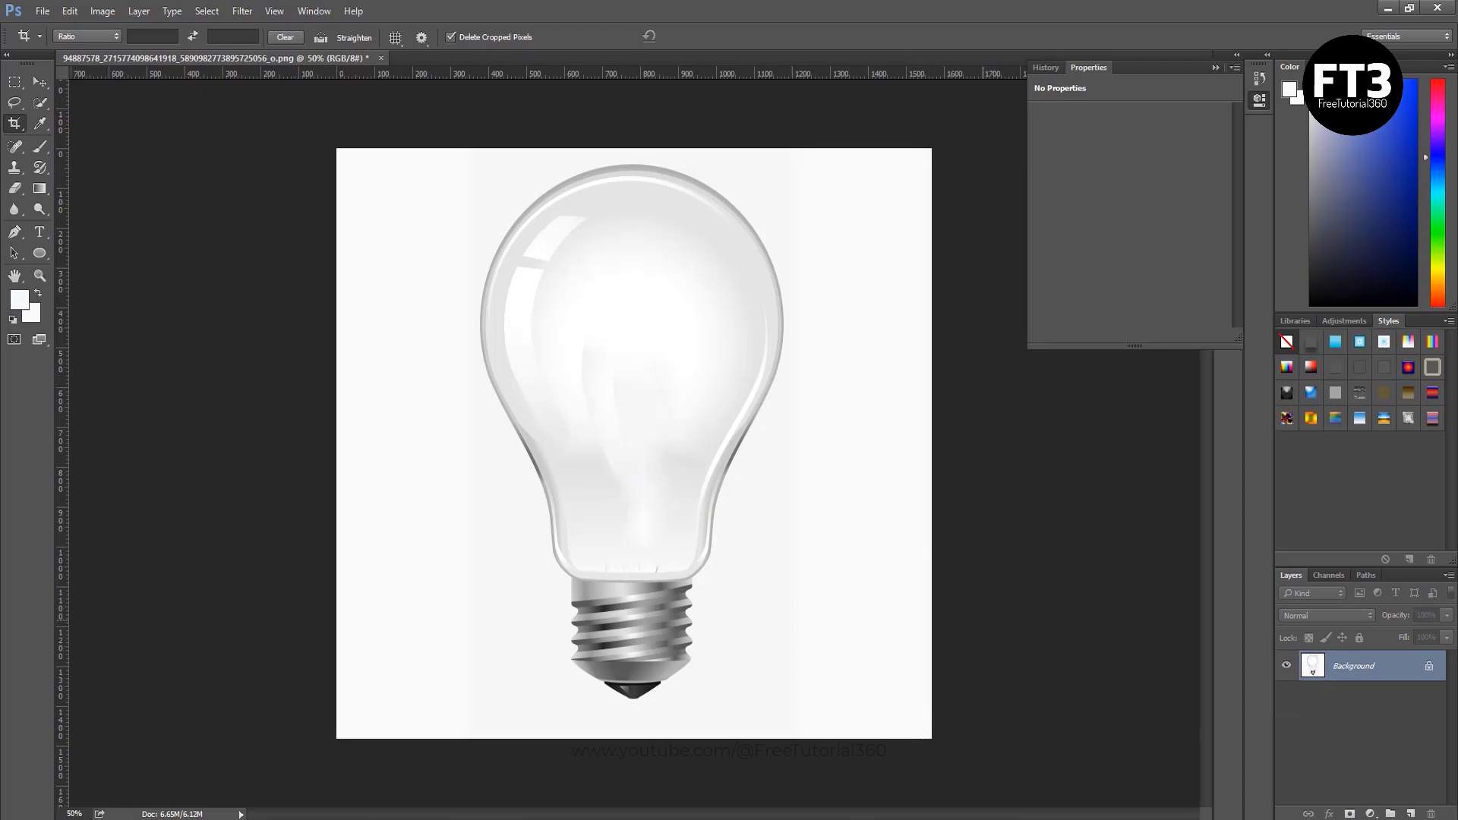
Place the splashing water JPG on the canvas, scaled up slightly and shifted up-left over the glass.
key(alt+Tab)
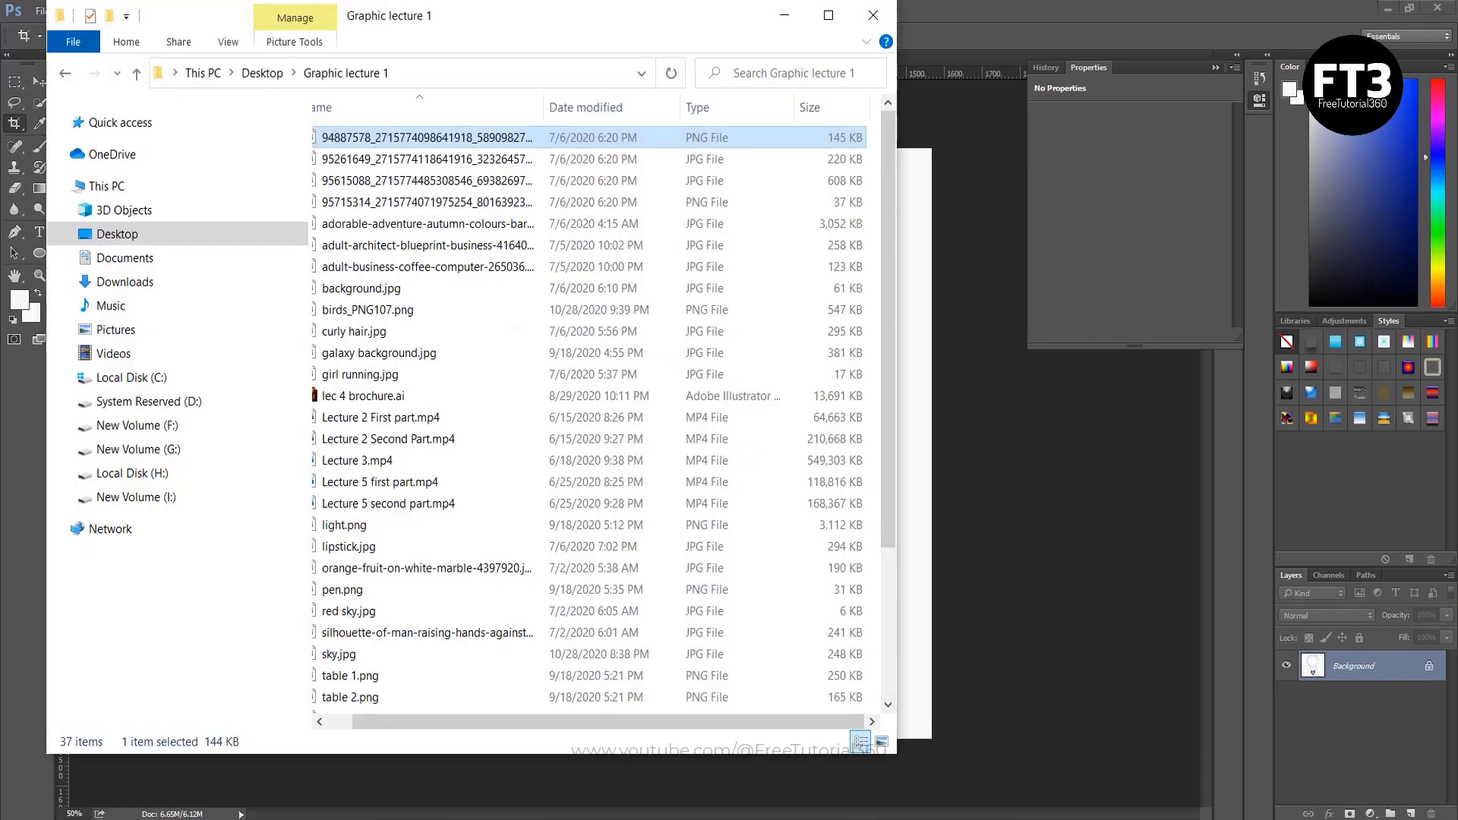
drag(464, 161, 922, 252)
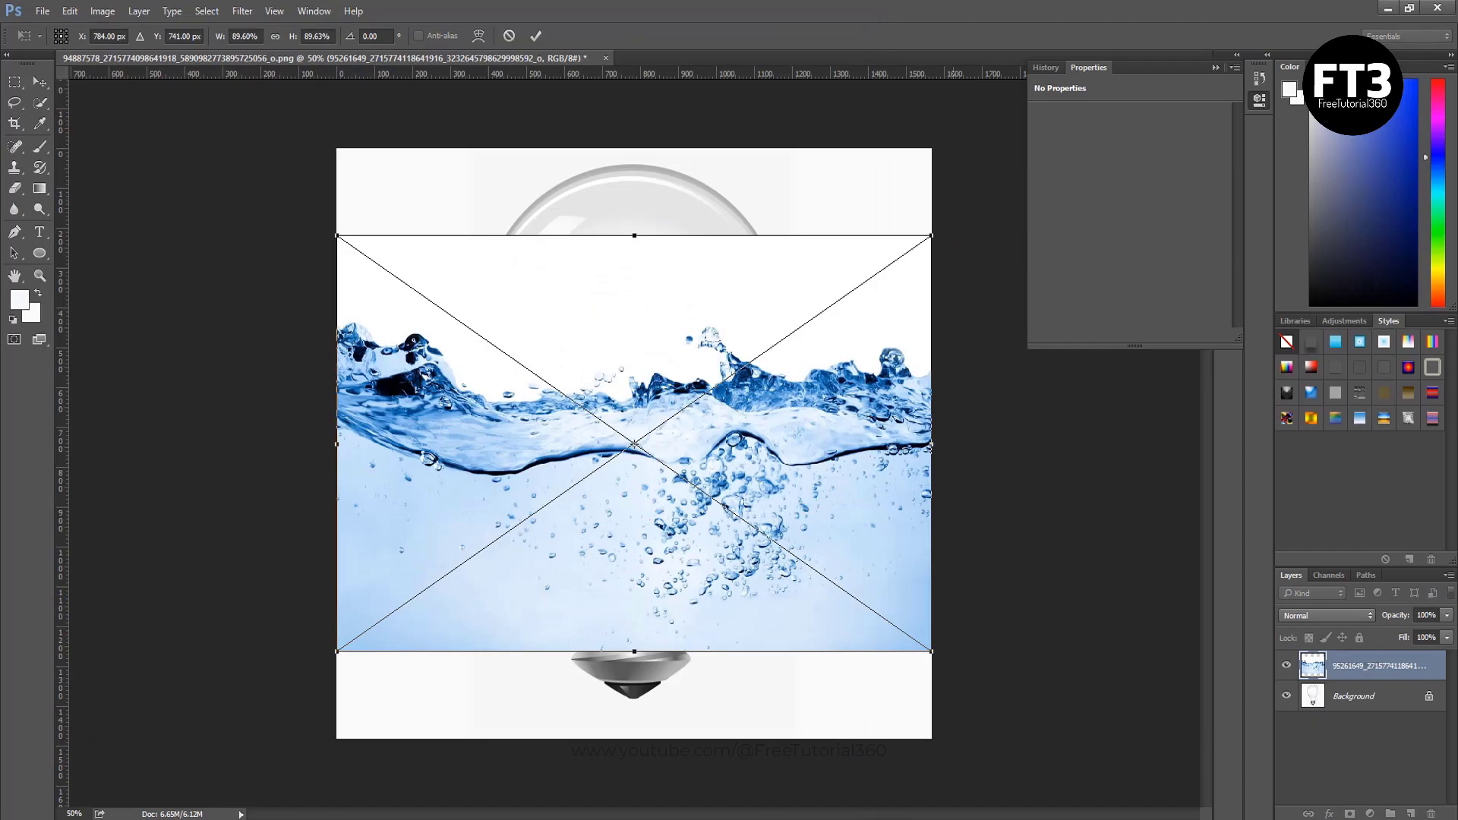
drag(932, 236, 971, 207)
drag(825, 445, 760, 382)
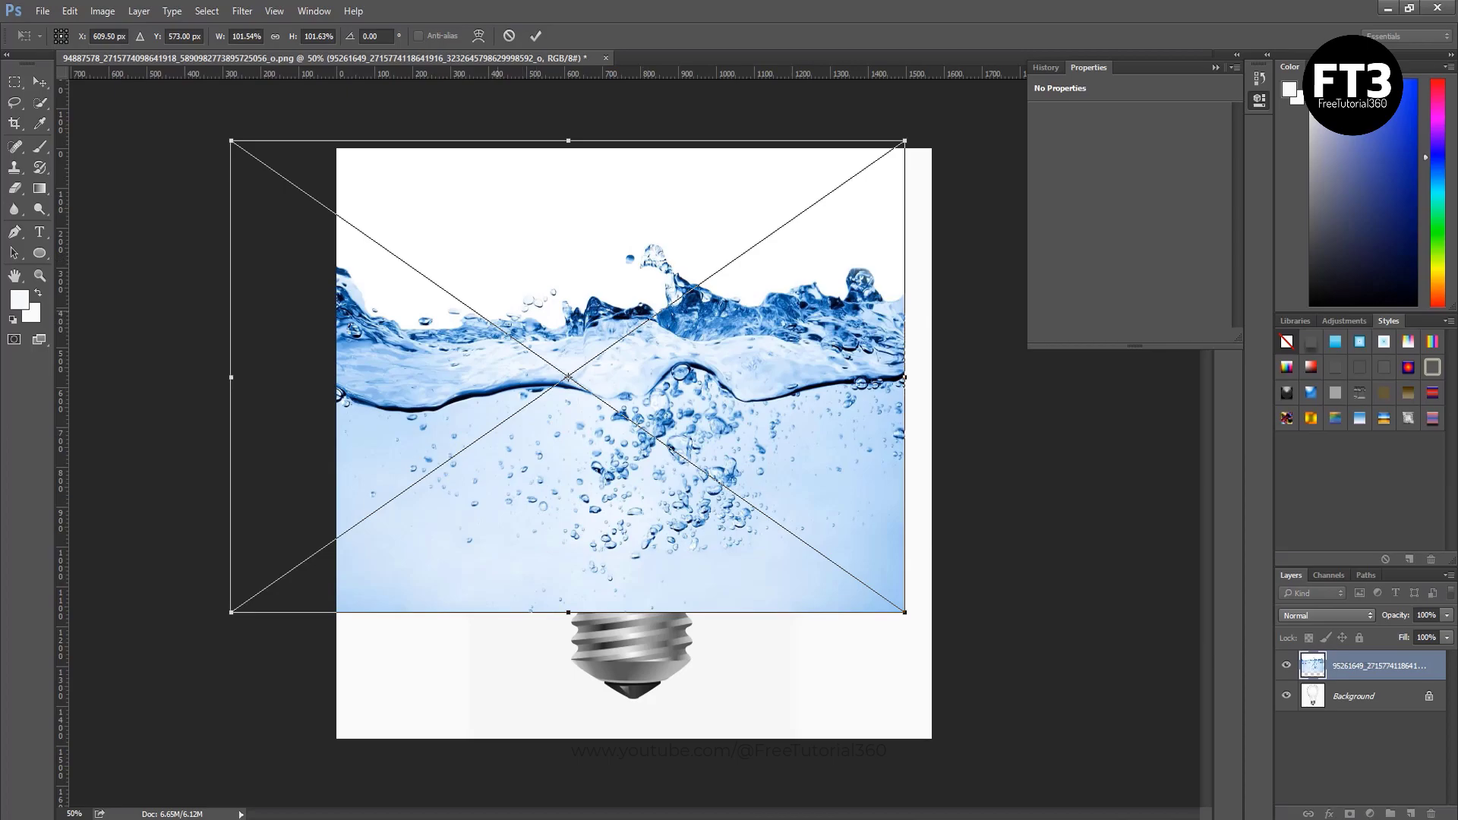
mouse_move(659, 284)
mouse_down()
mouse_move(686, 291)
mouse_move(666, 285)
mouse_up()
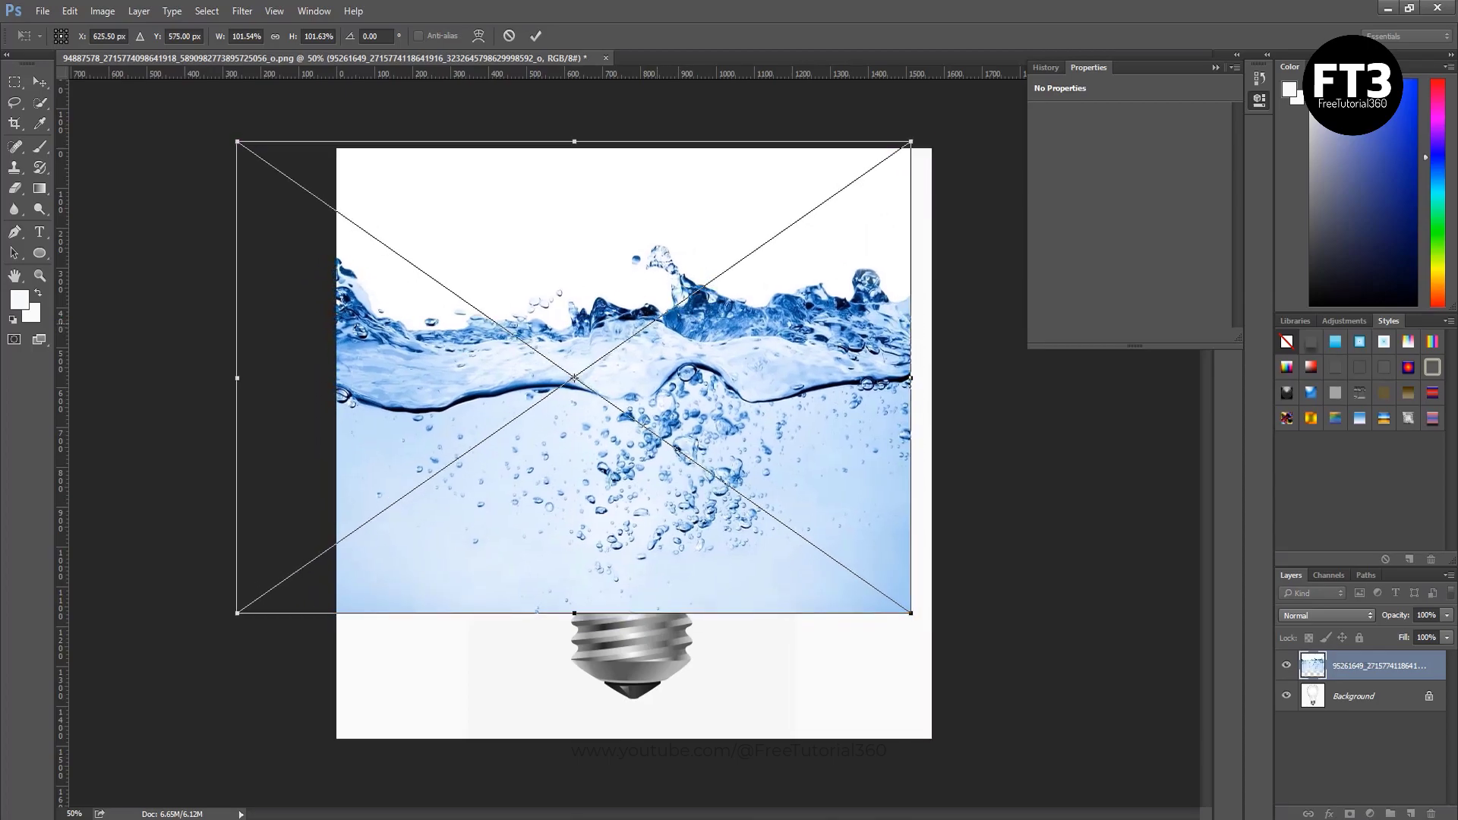
key(Return)
Choose Don't Crop at the crop prompt and nudge the water image right with the Move tool.
key(c)
click(765, 383)
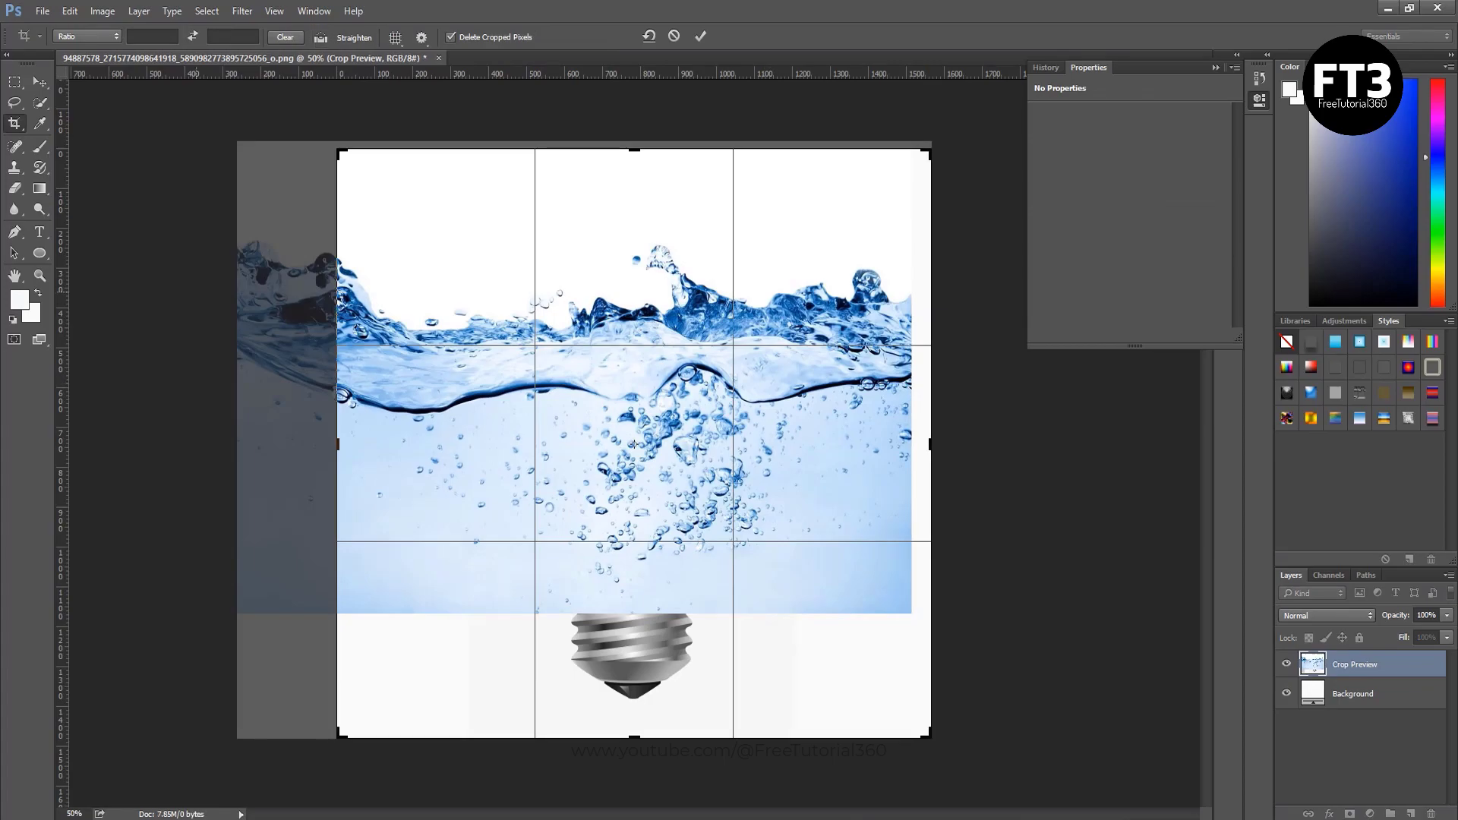
key(v)
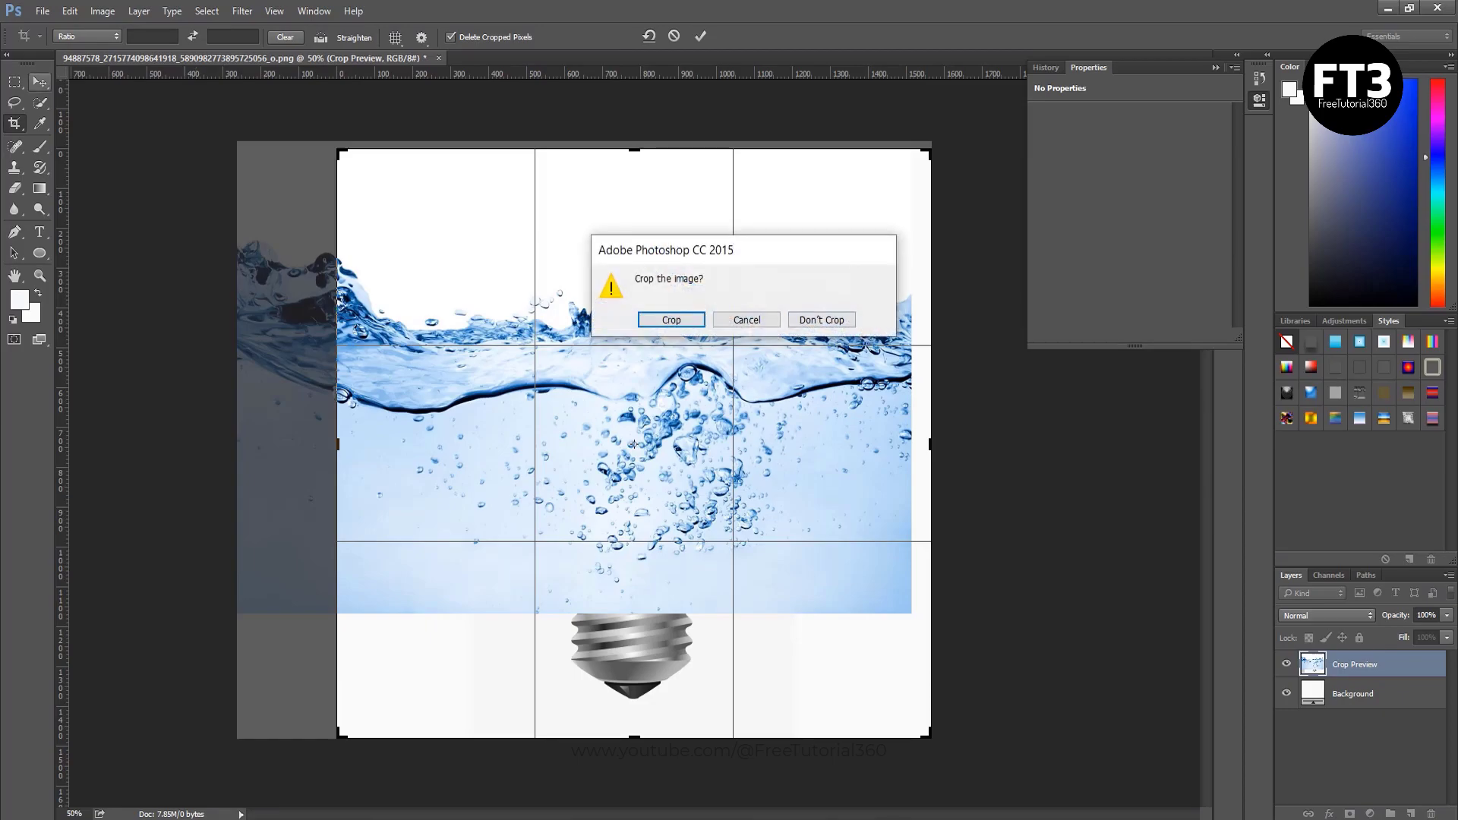
click(822, 320)
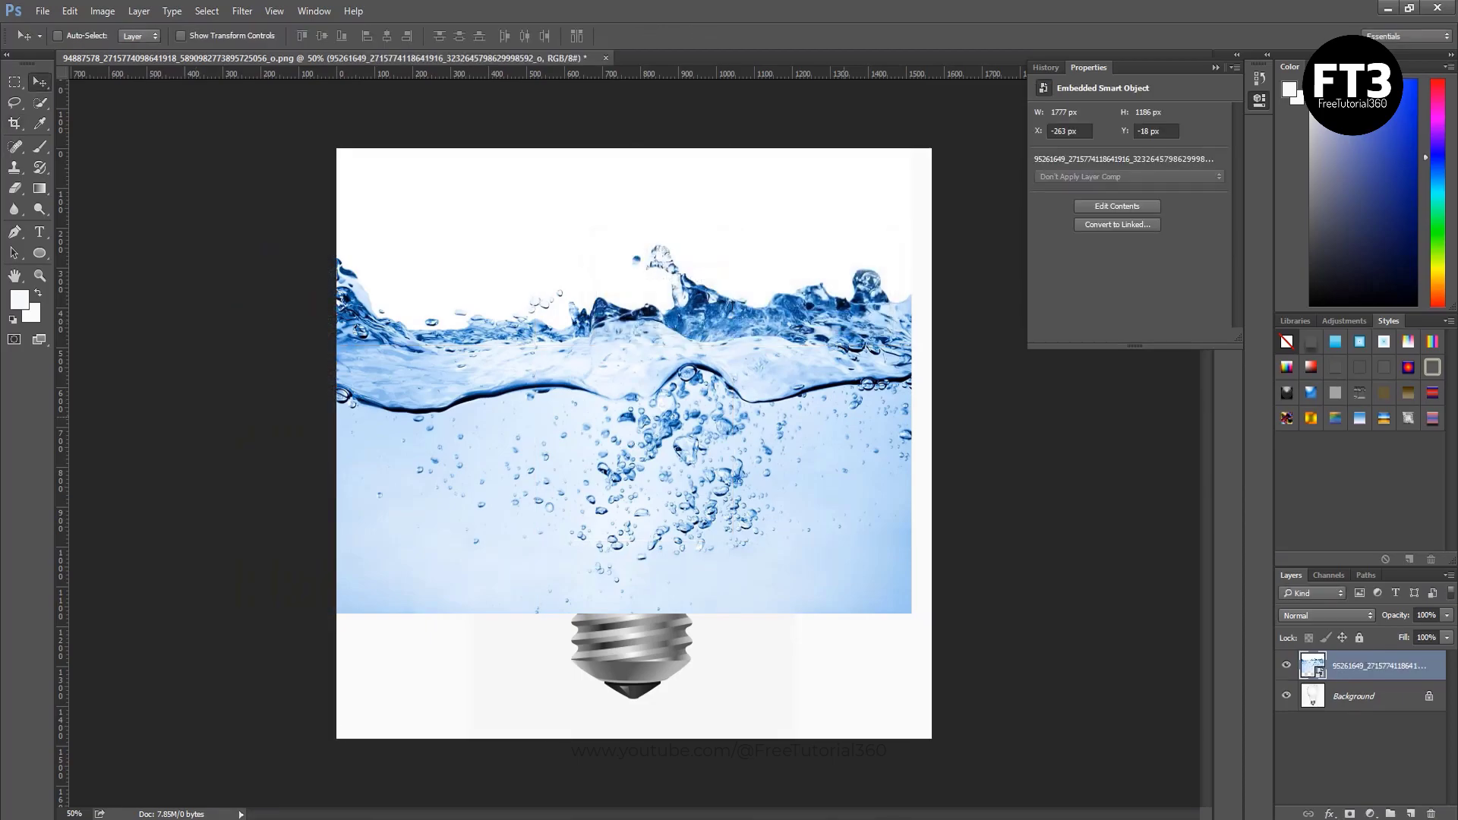
drag(844, 417, 864, 417)
Align the water over the glass at 58% layer opacity, then restore opacity to 100%.
click(1447, 615)
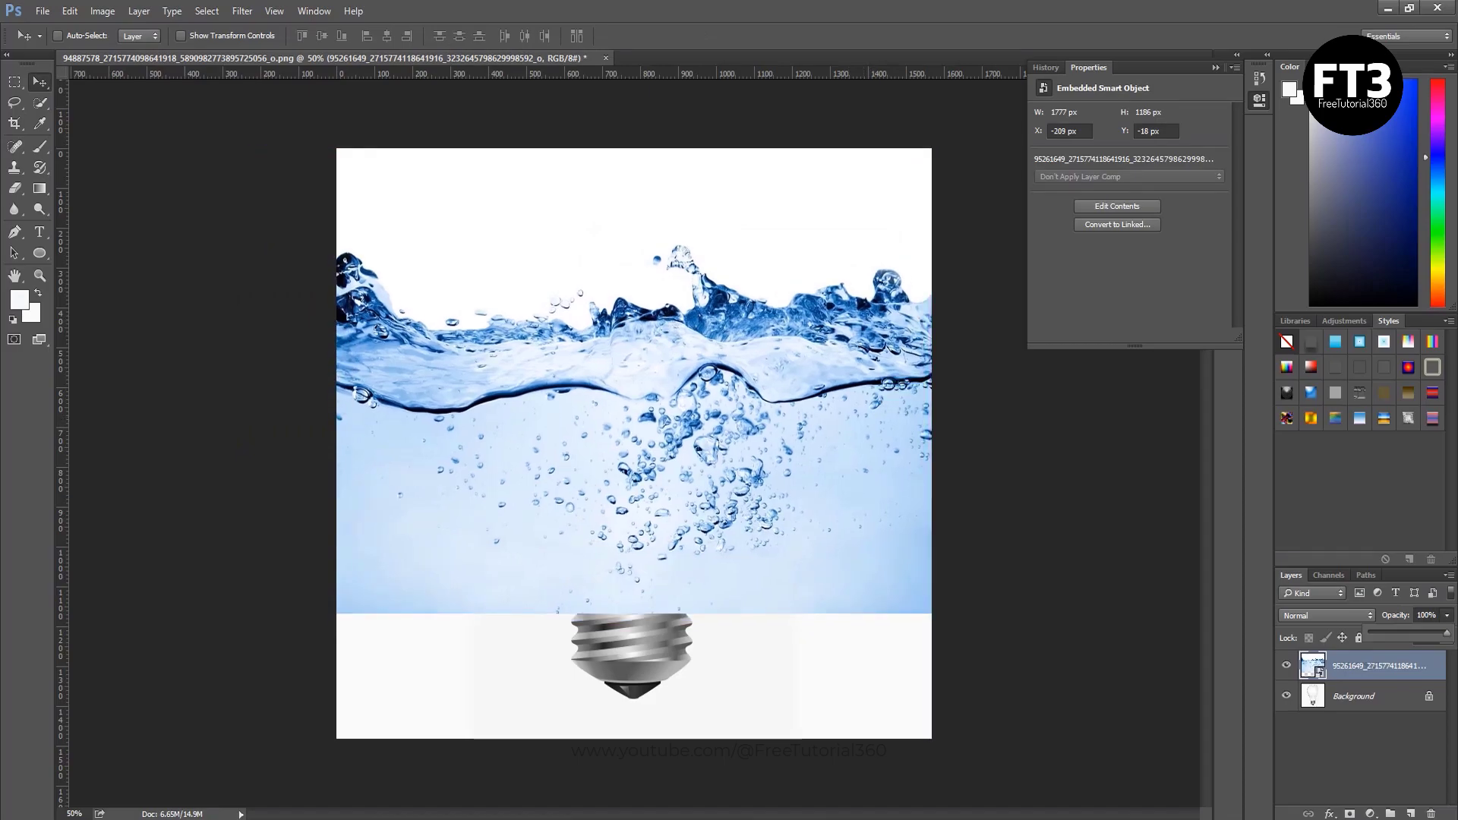
drag(1447, 633, 1415, 633)
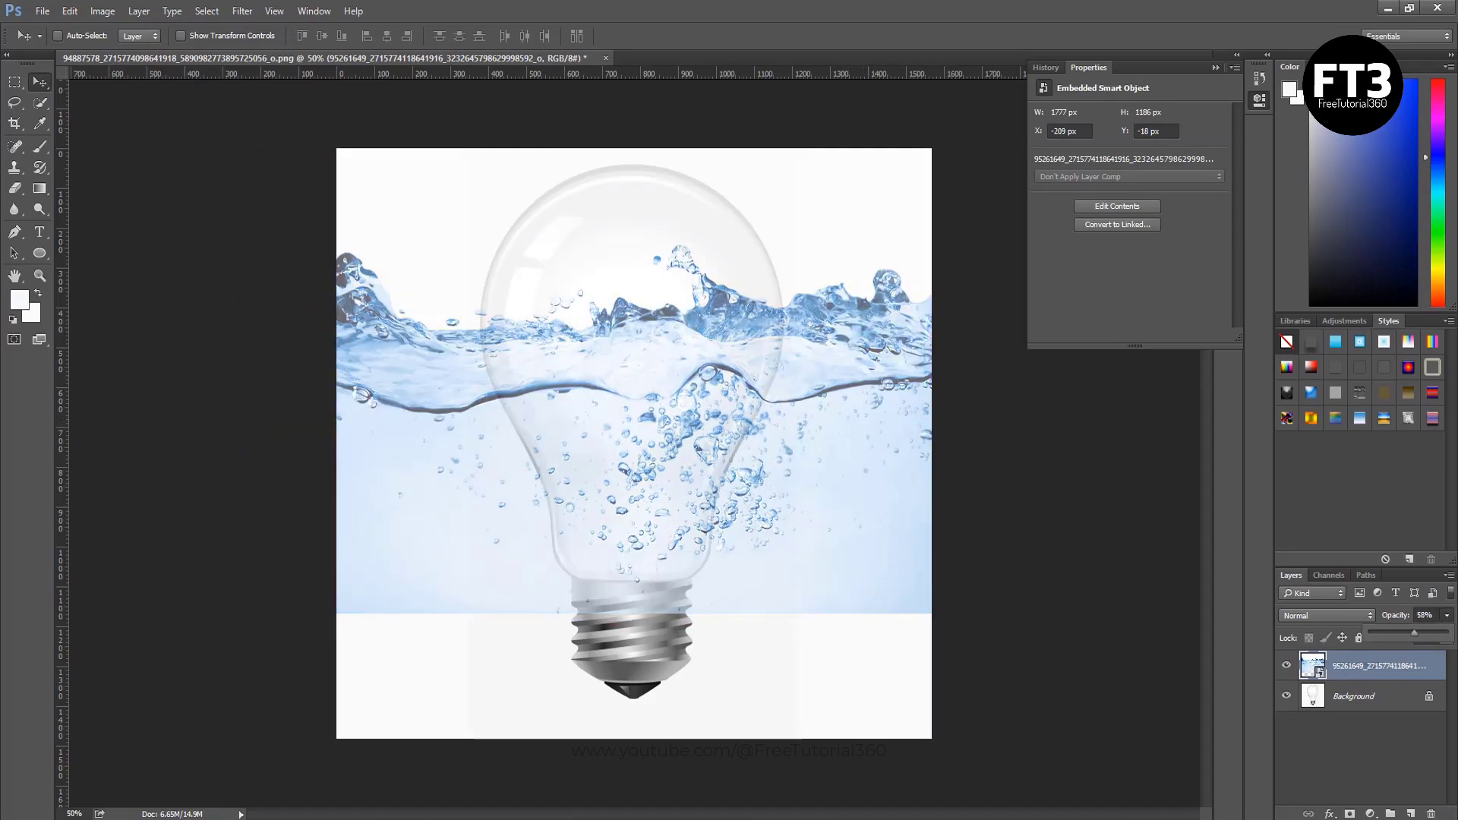
click(861, 438)
mouse_move(861, 438)
mouse_down()
mouse_move(810, 446)
mouse_move(840, 444)
mouse_up()
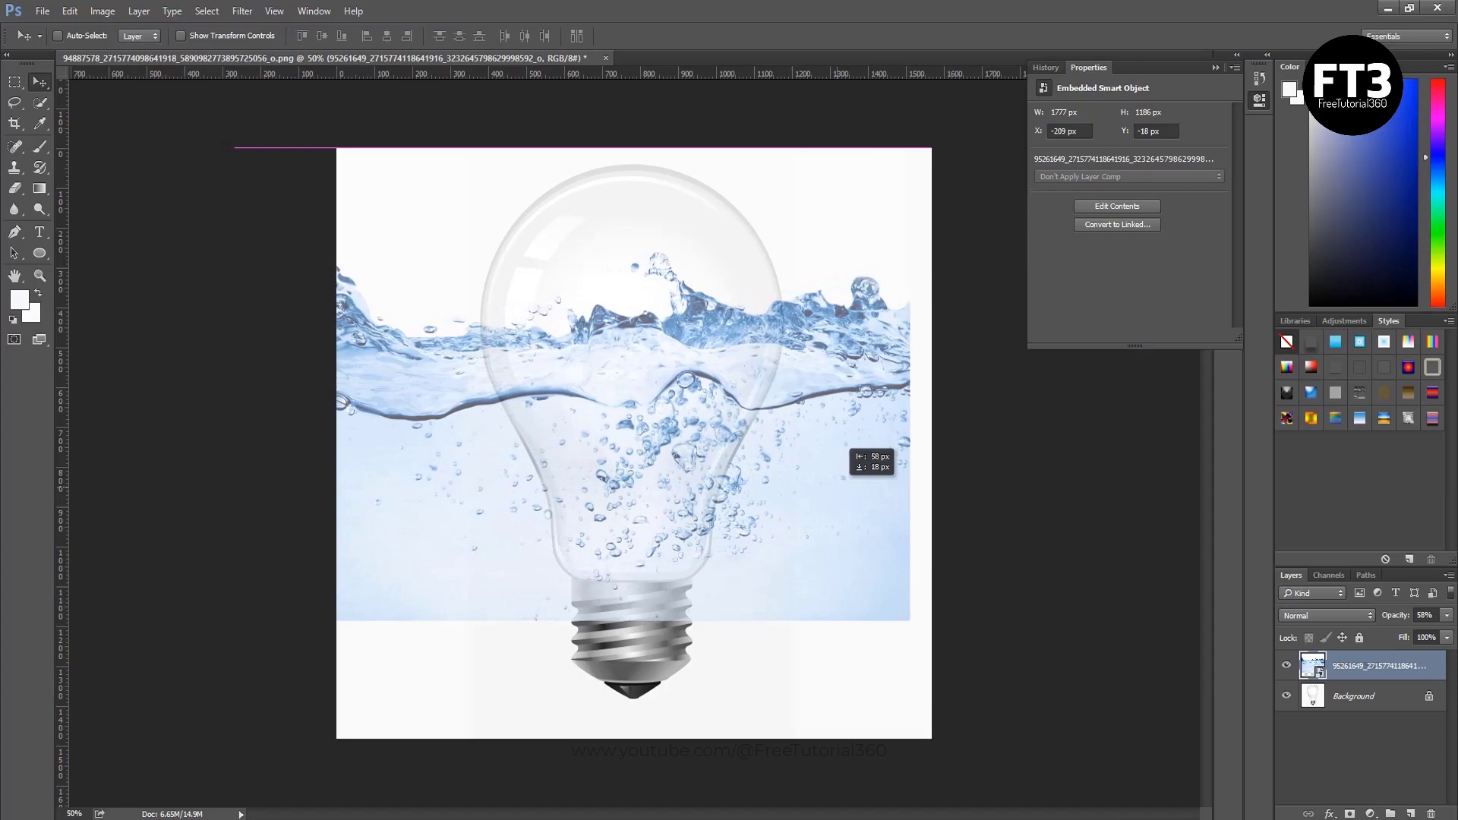
drag(840, 444, 837, 435)
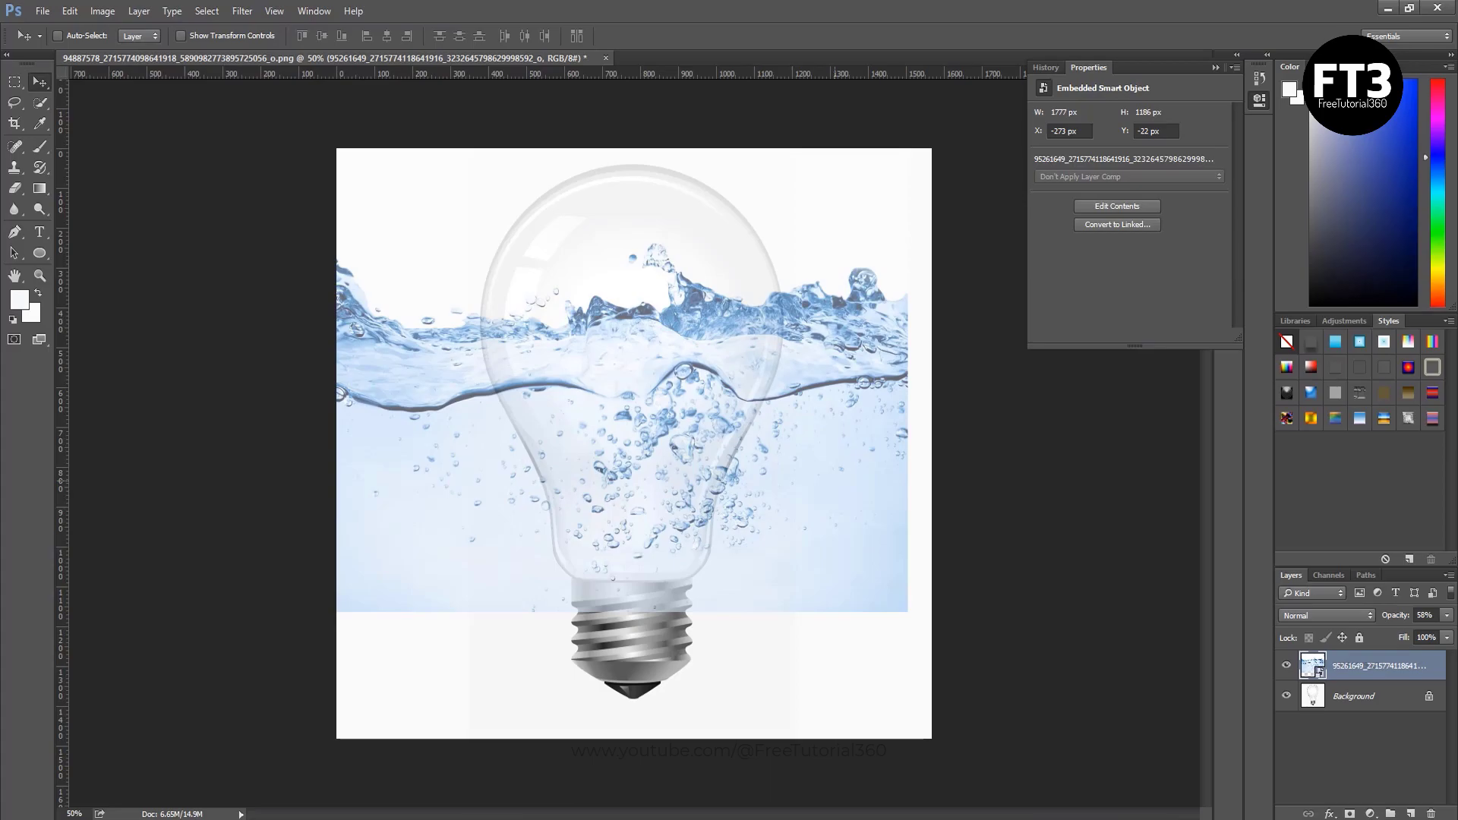
click(1446, 615)
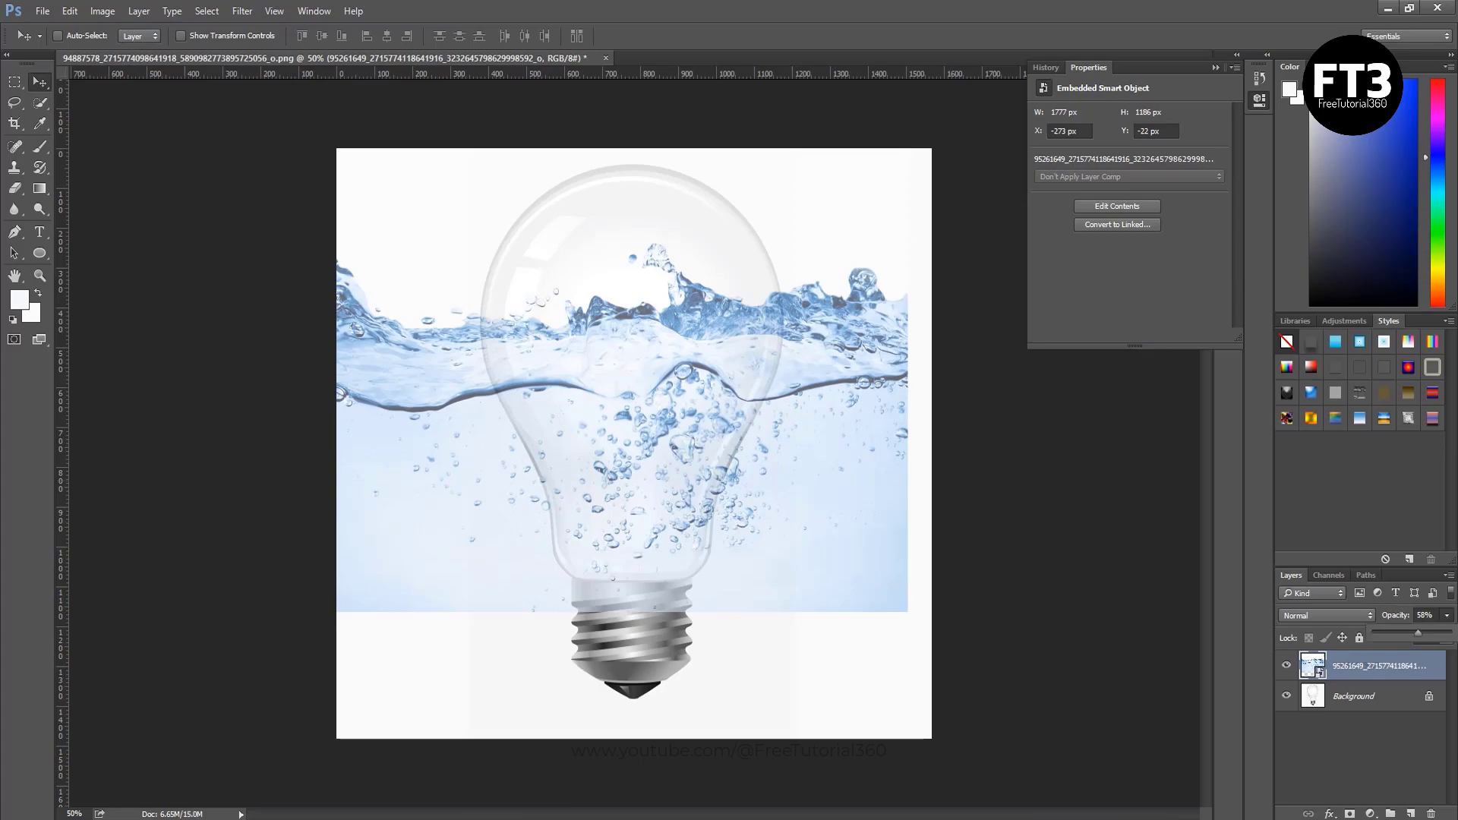
drag(1417, 633, 1451, 633)
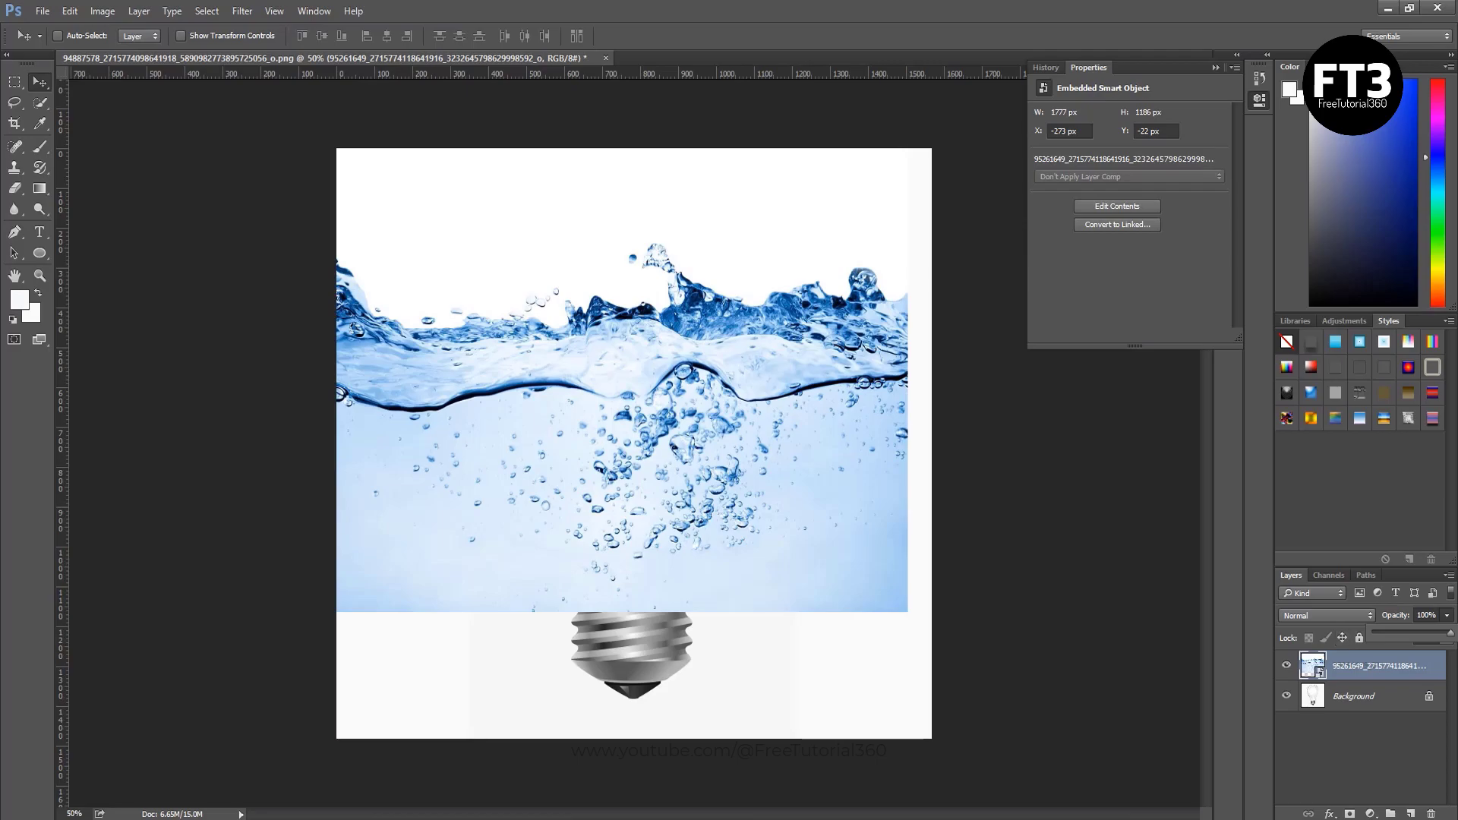
Change the water splash layer's blend mode from Normal to Multiply.
click(1326, 615)
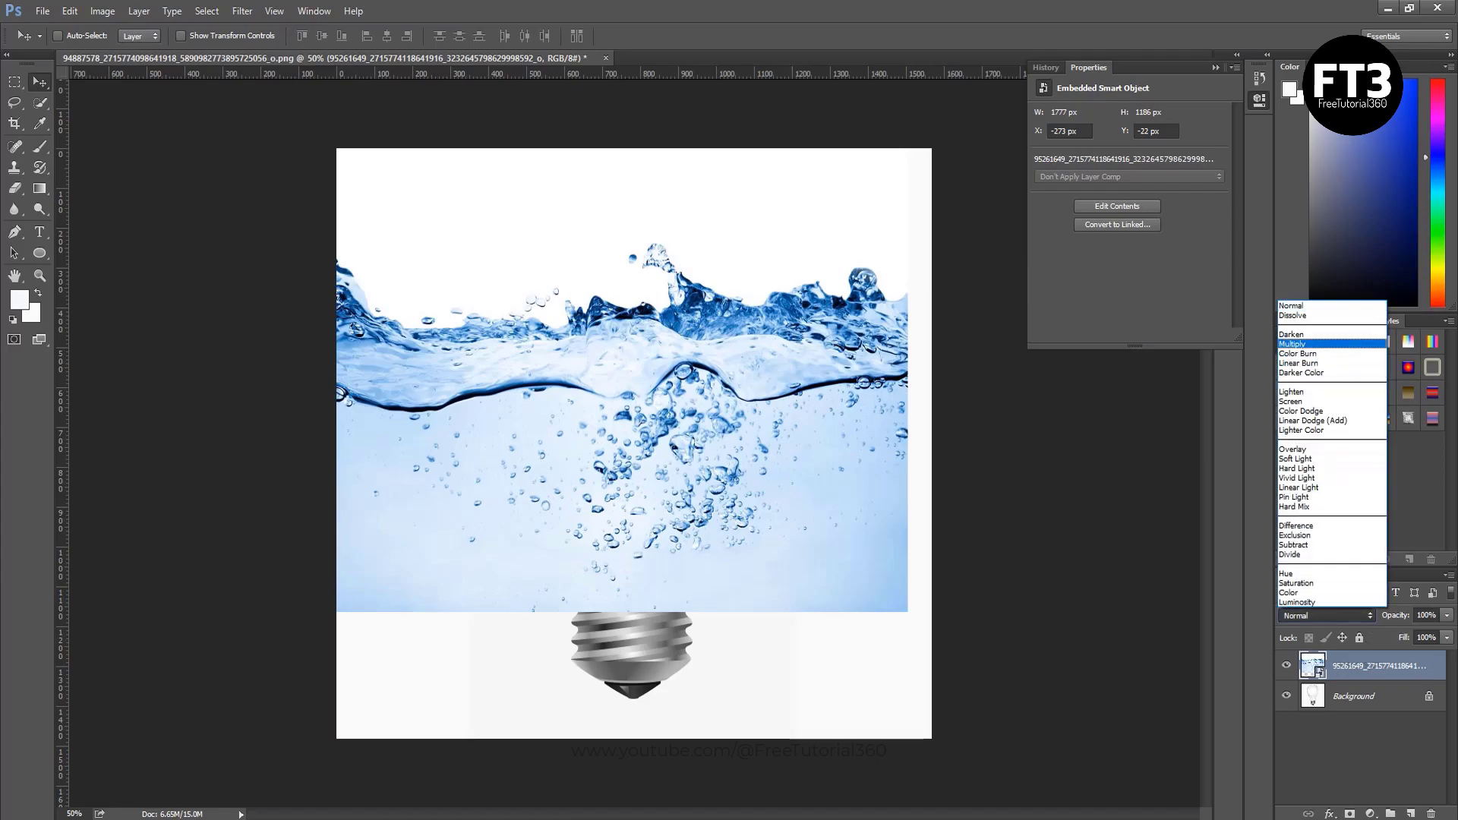
click(1293, 344)
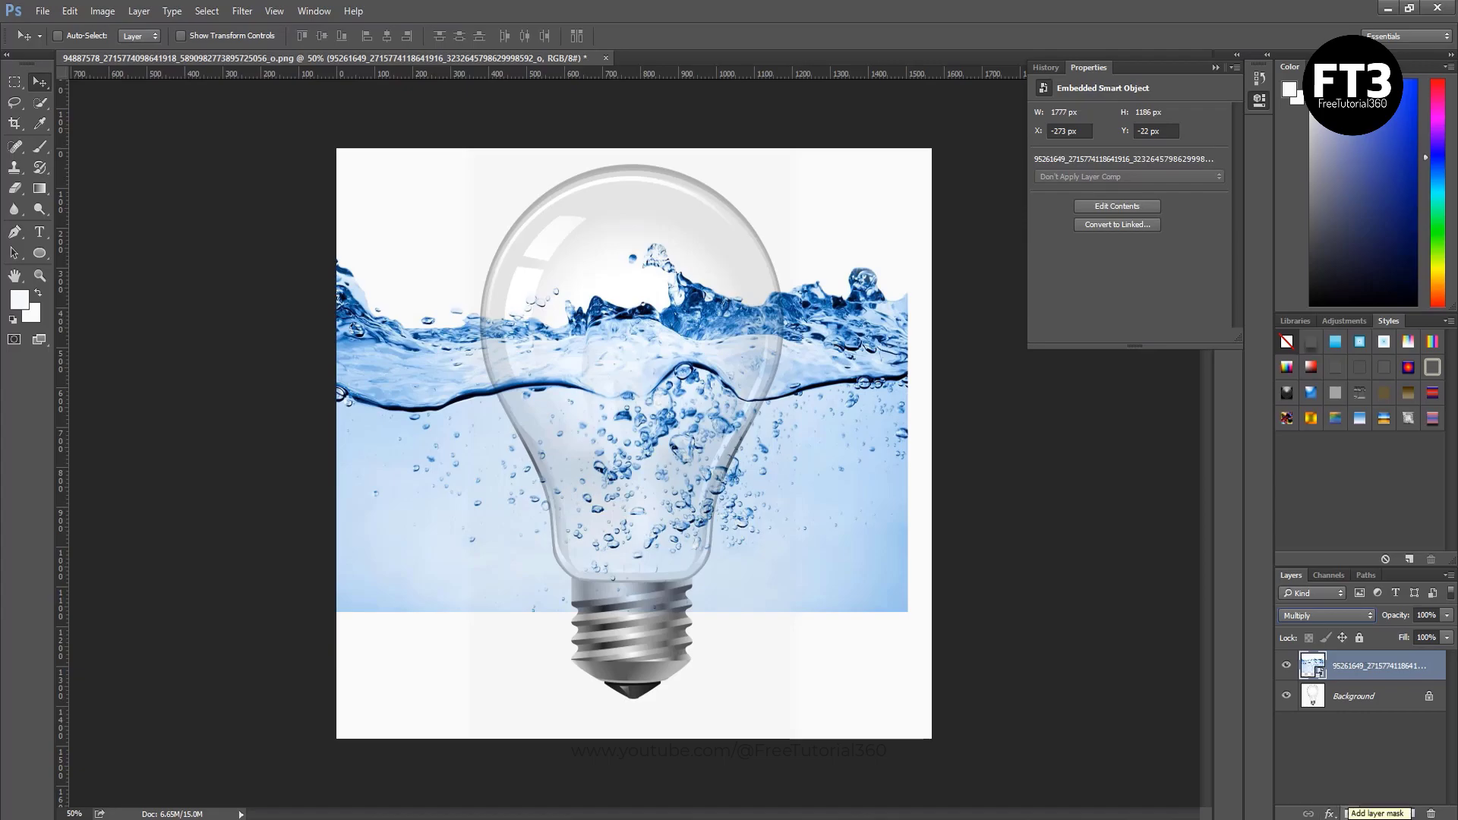
Add a layer mask and erase the water along the left edge and lower left.
click(1349, 814)
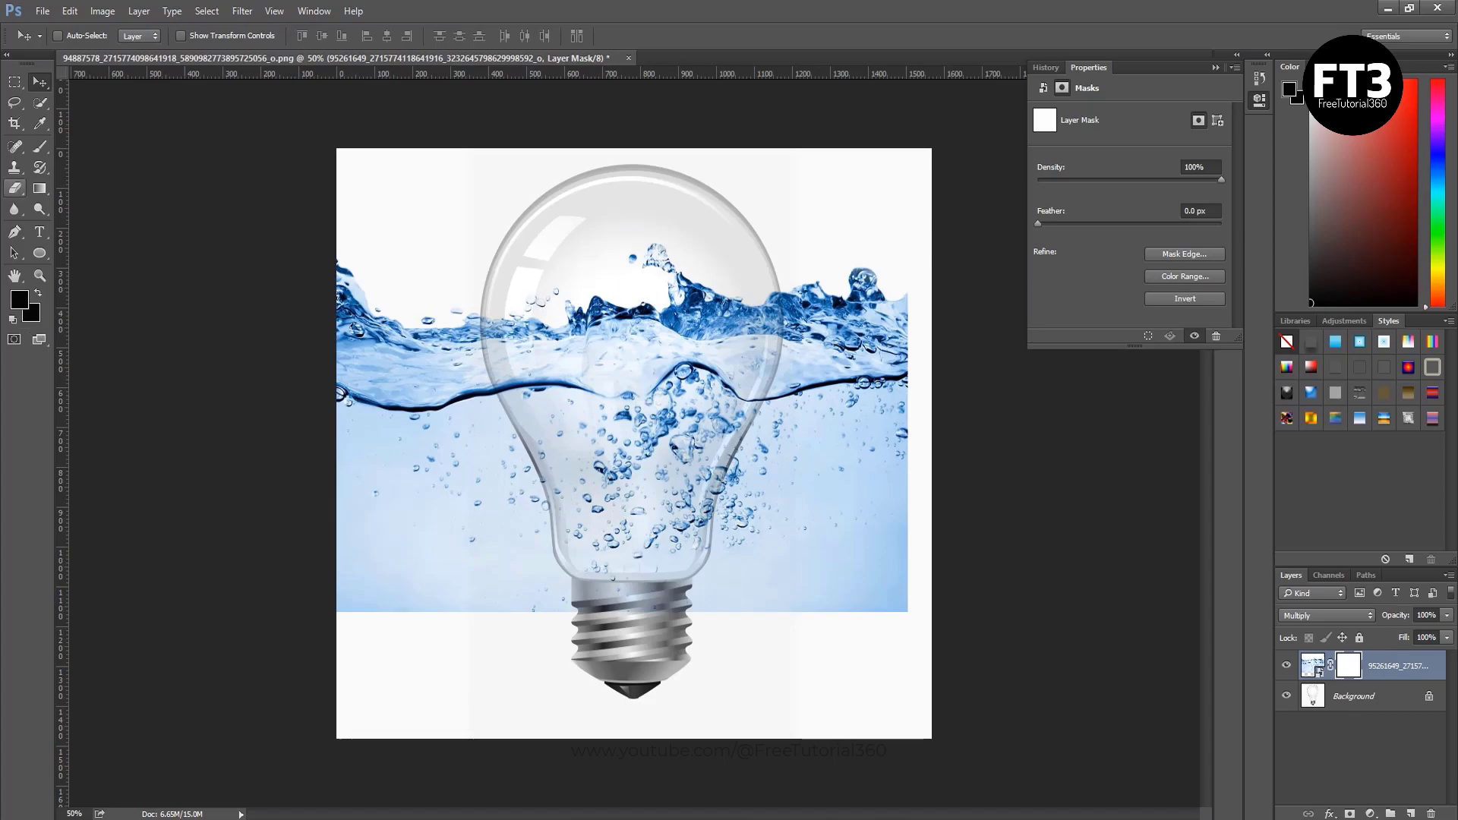
click(15, 188)
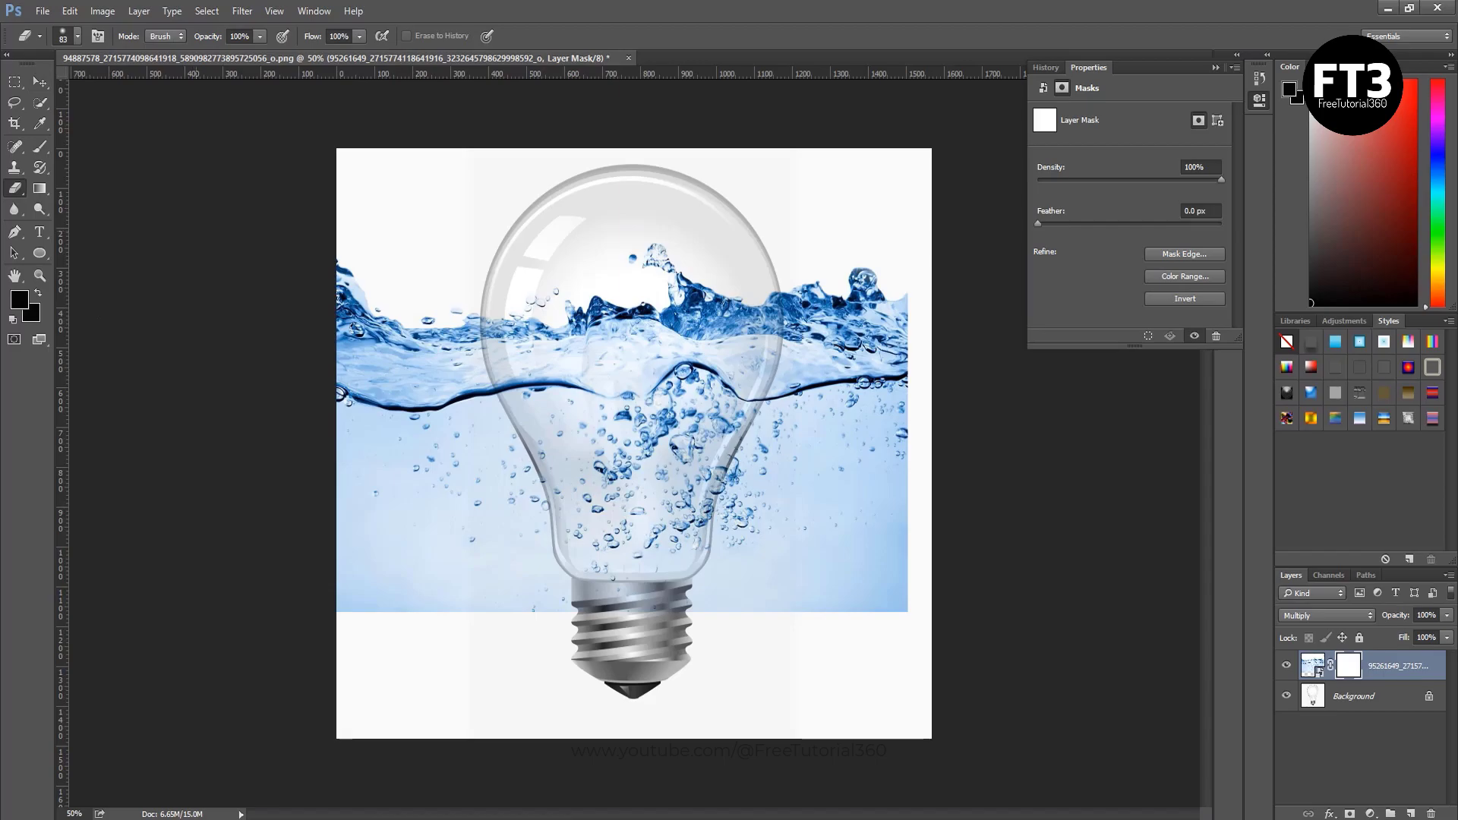
mouse_move(344, 267)
mouse_down()
mouse_move(366, 490)
mouse_move(371, 327)
mouse_up()
mouse_move(360, 426)
mouse_down()
mouse_move(351, 607)
mouse_move(392, 532)
mouse_move(447, 592)
mouse_move(367, 600)
mouse_move(456, 574)
mouse_move(451, 526)
mouse_up()
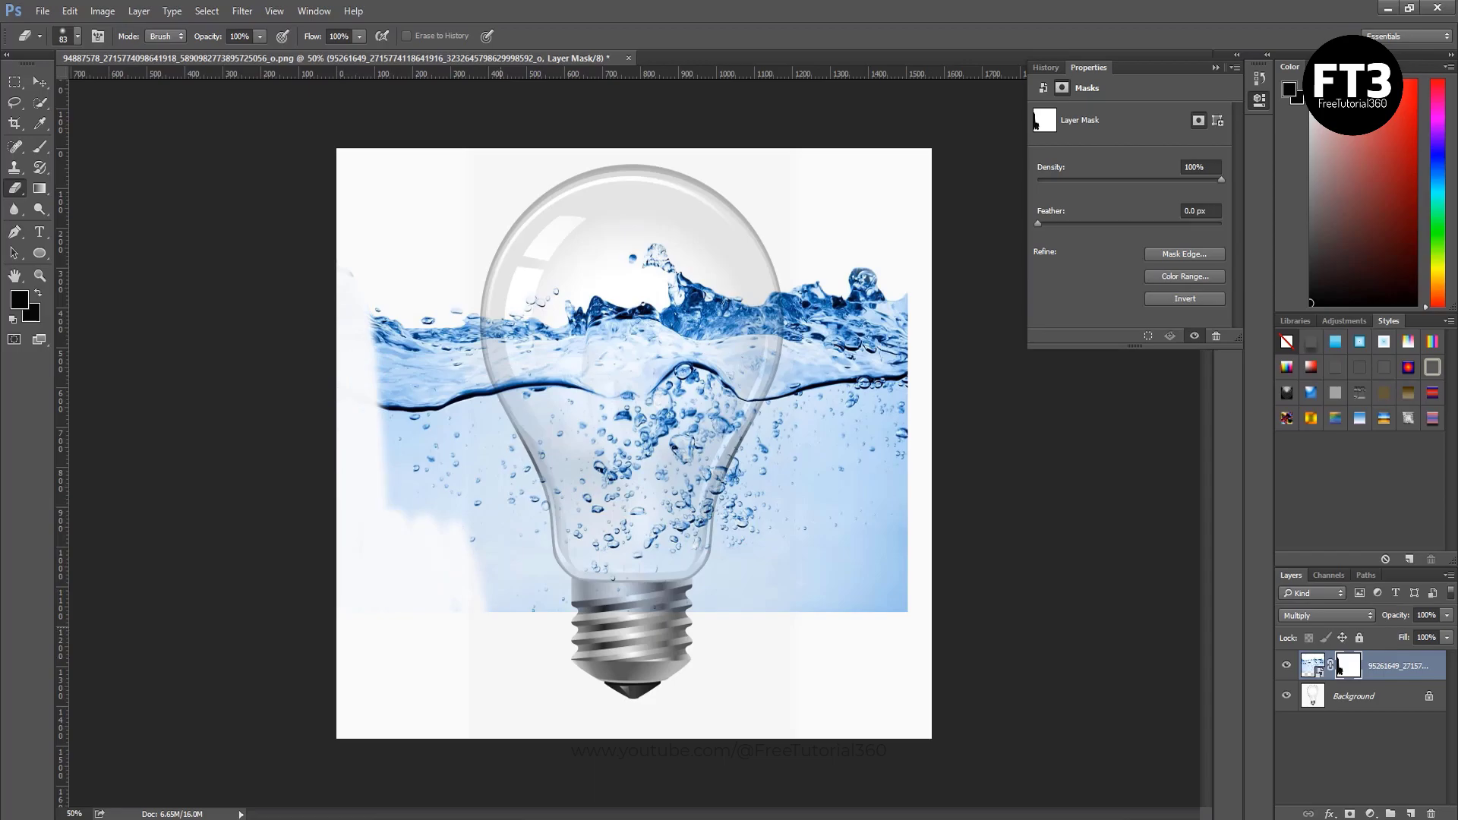
mouse_move(463, 535)
mouse_down()
mouse_move(494, 584)
mouse_move(456, 486)
mouse_move(402, 425)
mouse_move(399, 493)
mouse_up()
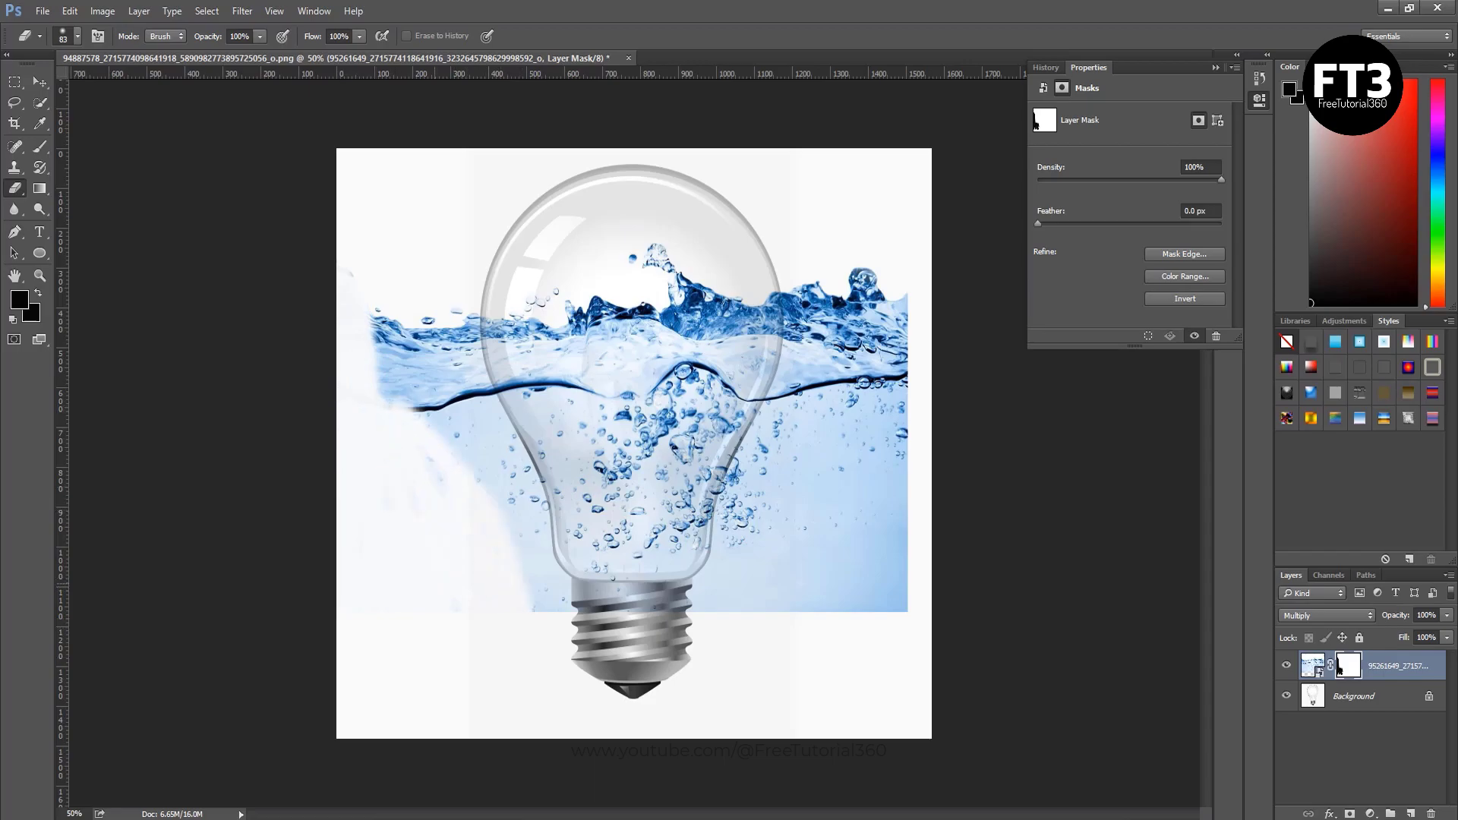
mouse_move(436, 584)
mouse_down()
mouse_move(382, 391)
mouse_move(399, 380)
mouse_move(443, 460)
mouse_up()
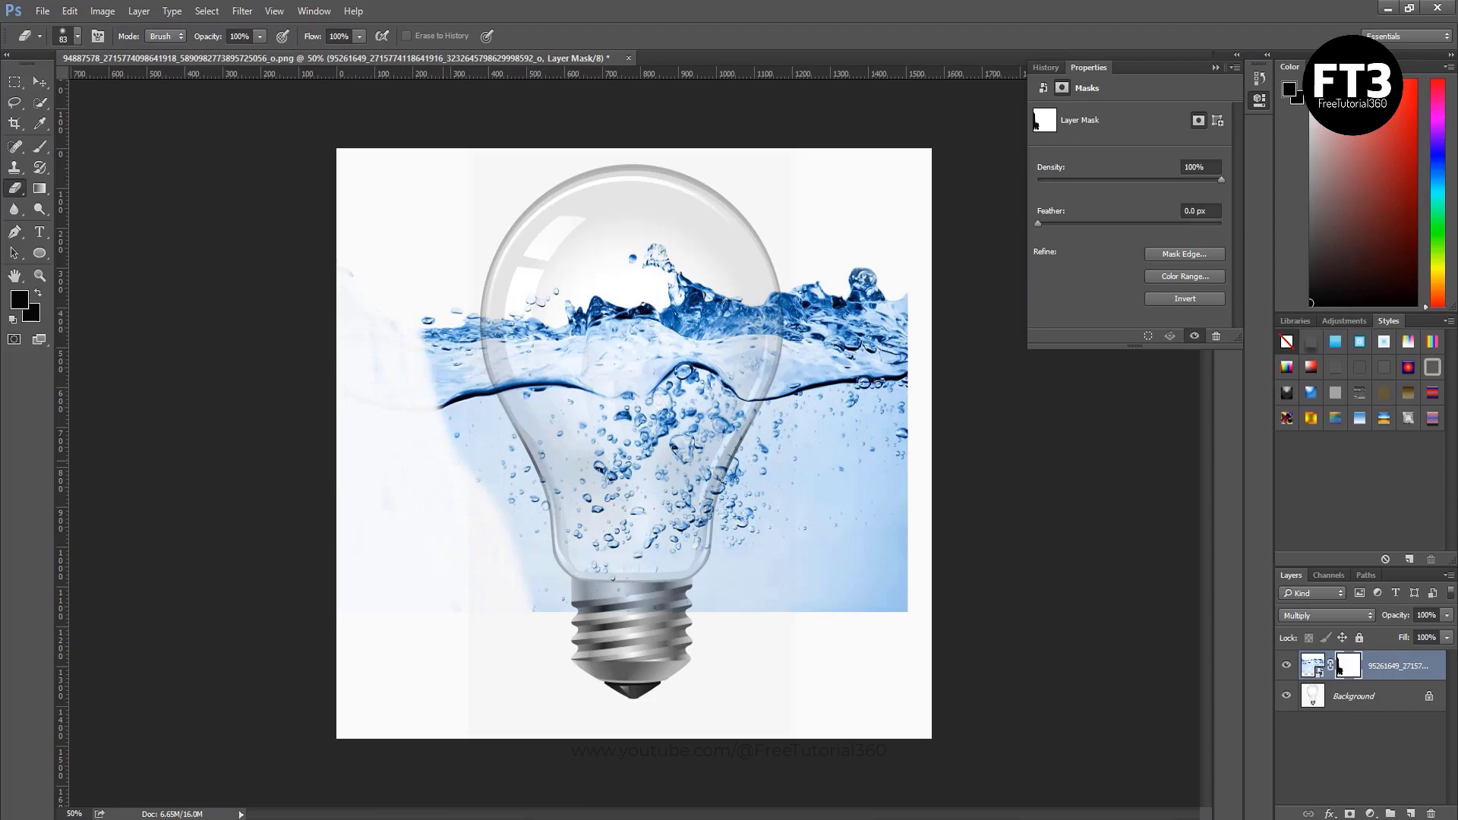
Mask out the blue streak left of the bulb, the tint on the screw base, and the right-side water.
mouse_move(429, 338)
mouse_down()
mouse_move(456, 448)
mouse_move(445, 334)
mouse_move(459, 426)
mouse_move(463, 330)
mouse_move(474, 395)
mouse_move(486, 391)
mouse_move(478, 325)
mouse_move(497, 440)
mouse_move(531, 501)
mouse_move(494, 395)
mouse_move(545, 558)
mouse_move(494, 471)
mouse_move(547, 597)
mouse_up()
drag(525, 515, 456, 418)
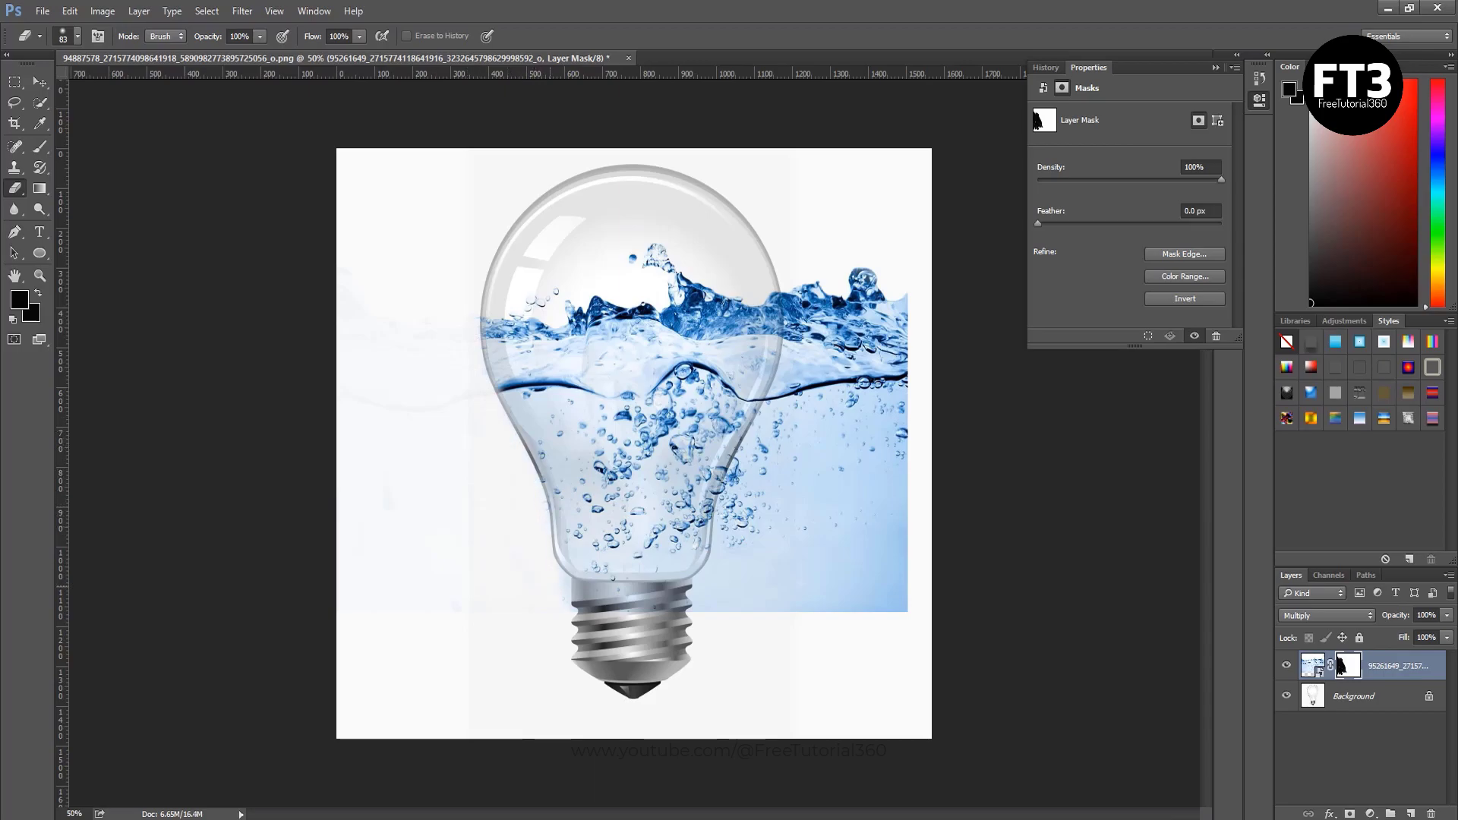
drag(550, 595, 694, 604)
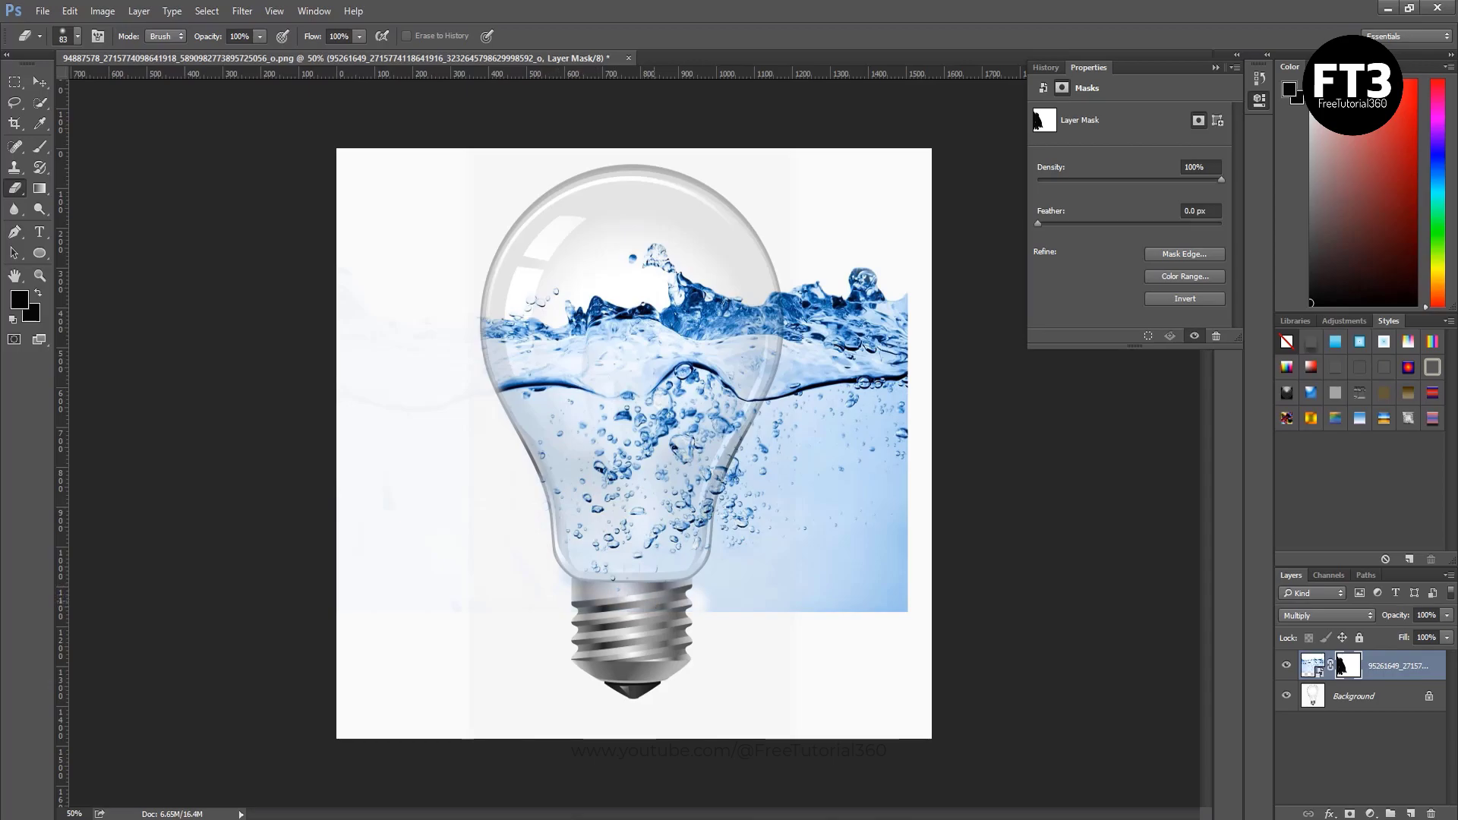
mouse_move(586, 592)
mouse_down()
mouse_move(762, 621)
mouse_move(676, 600)
mouse_move(854, 540)
mouse_move(873, 600)
mouse_move(896, 608)
mouse_move(854, 570)
mouse_move(904, 555)
mouse_move(828, 531)
mouse_move(925, 447)
mouse_move(900, 505)
mouse_move(896, 395)
mouse_move(874, 440)
mouse_up()
mouse_move(900, 298)
mouse_down()
mouse_move(870, 469)
mouse_move(864, 300)
mouse_move(884, 252)
mouse_move(859, 285)
mouse_move(845, 471)
mouse_up()
mouse_move(824, 379)
mouse_down()
mouse_move(824, 288)
mouse_move(840, 342)
mouse_move(809, 357)
mouse_move(801, 297)
mouse_move(794, 368)
mouse_move(788, 293)
mouse_move(790, 391)
mouse_move(774, 391)
mouse_move(777, 368)
mouse_move(807, 493)
mouse_move(835, 486)
mouse_move(816, 524)
mouse_move(782, 532)
mouse_move(803, 528)
mouse_move(775, 551)
mouse_move(750, 537)
mouse_move(710, 584)
mouse_move(770, 426)
mouse_move(752, 505)
mouse_move(770, 441)
mouse_move(740, 456)
mouse_move(768, 401)
mouse_move(712, 512)
mouse_up()
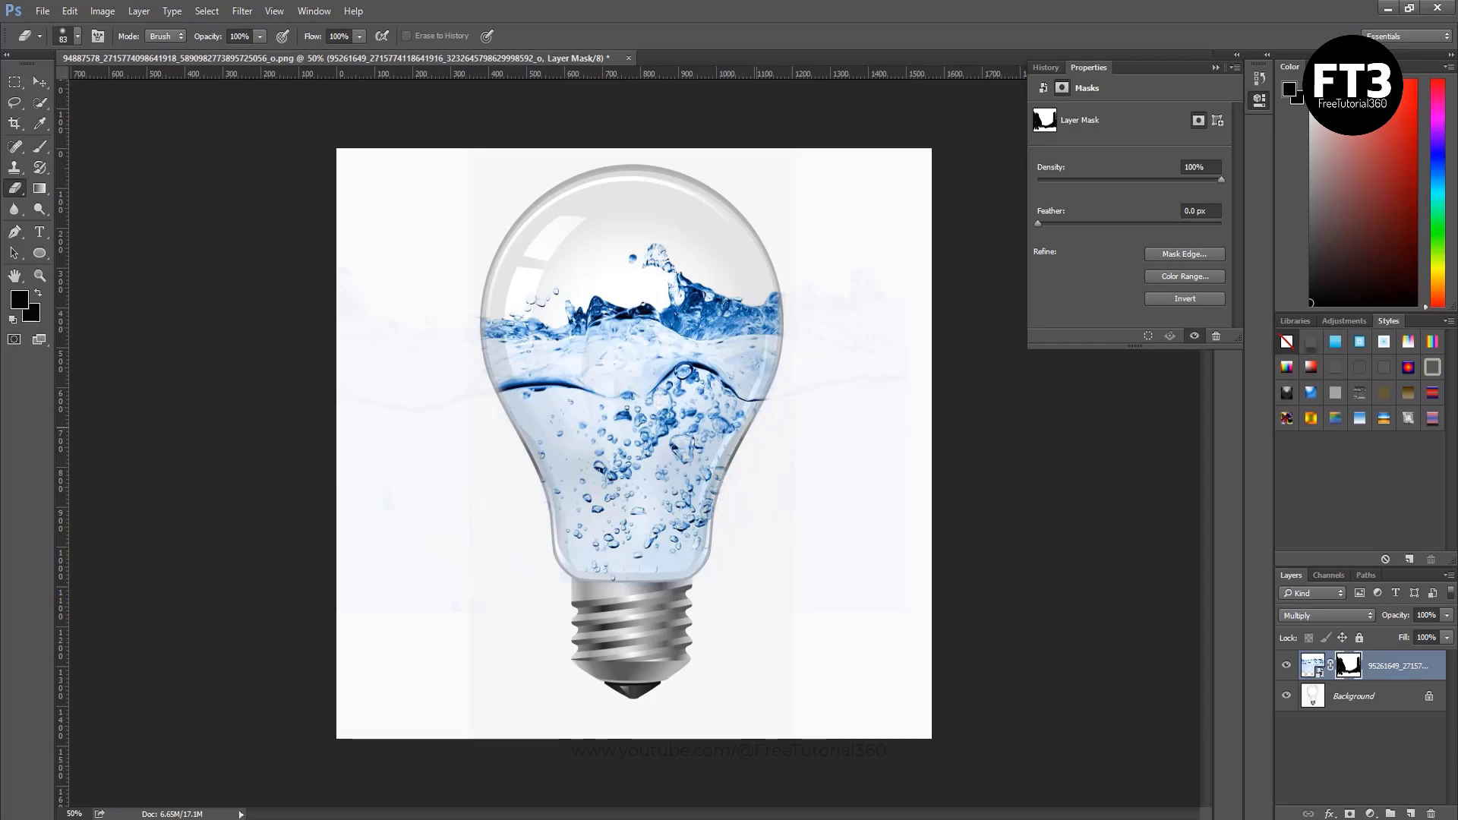
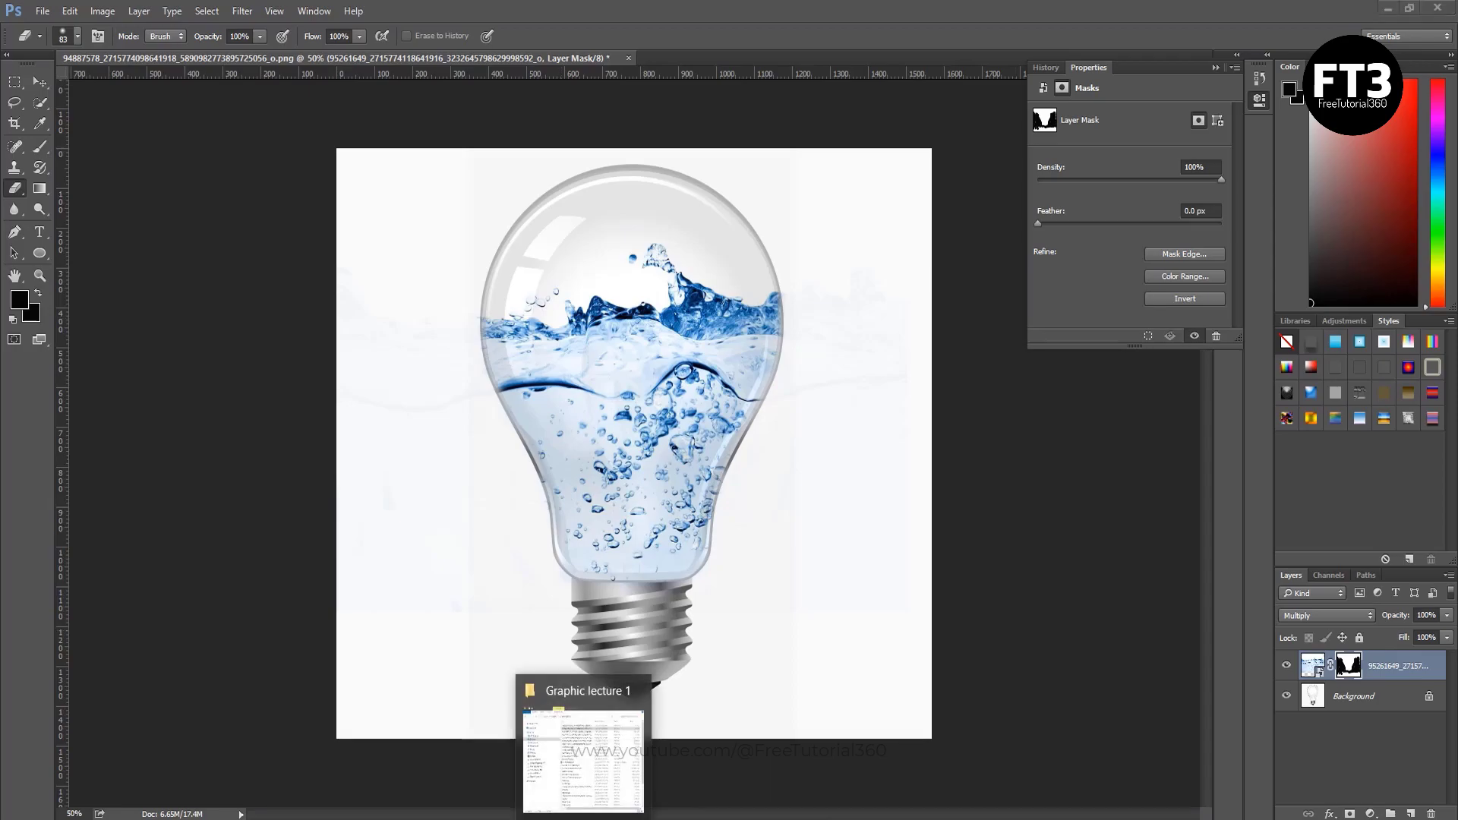
Drag the two-goldfish PNG from the Graphic lecture 1 folder onto Photoshop to open it.
click(586, 818)
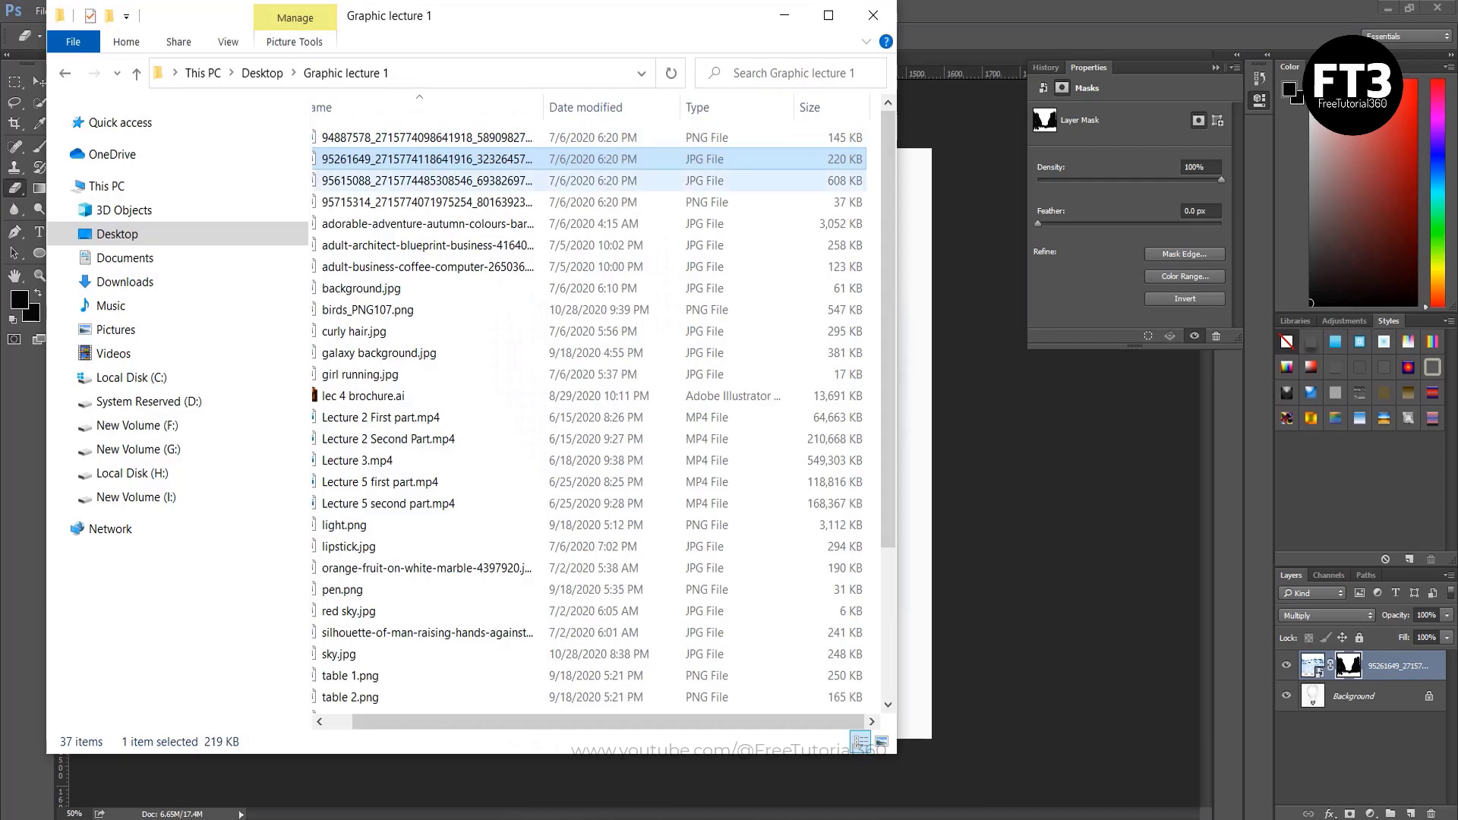
drag(465, 182, 965, 205)
drag(797, 30, 995, 31)
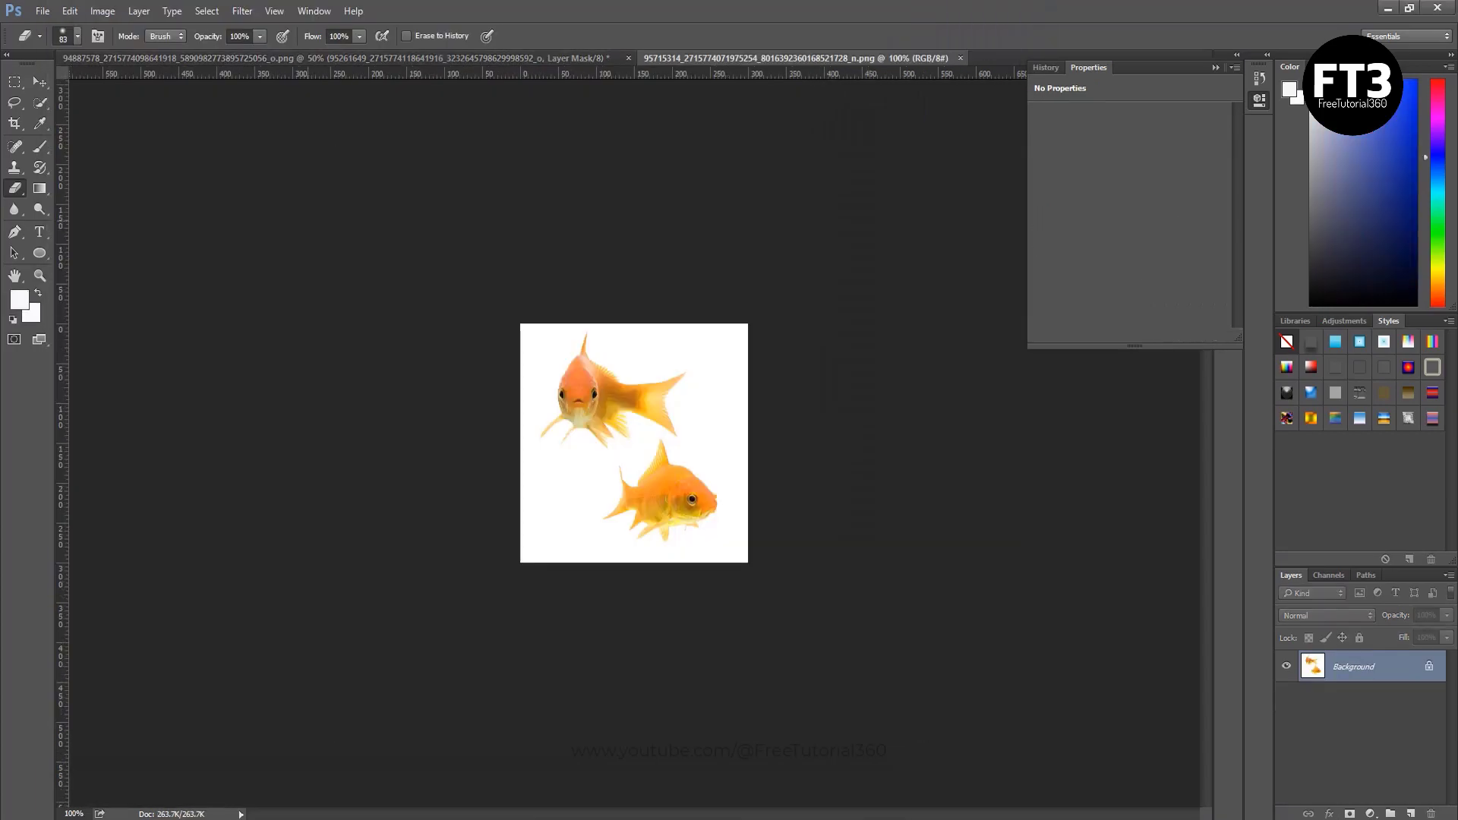
Select both goldfish with a 19 px Quick Selection brush in add mode.
click(39, 81)
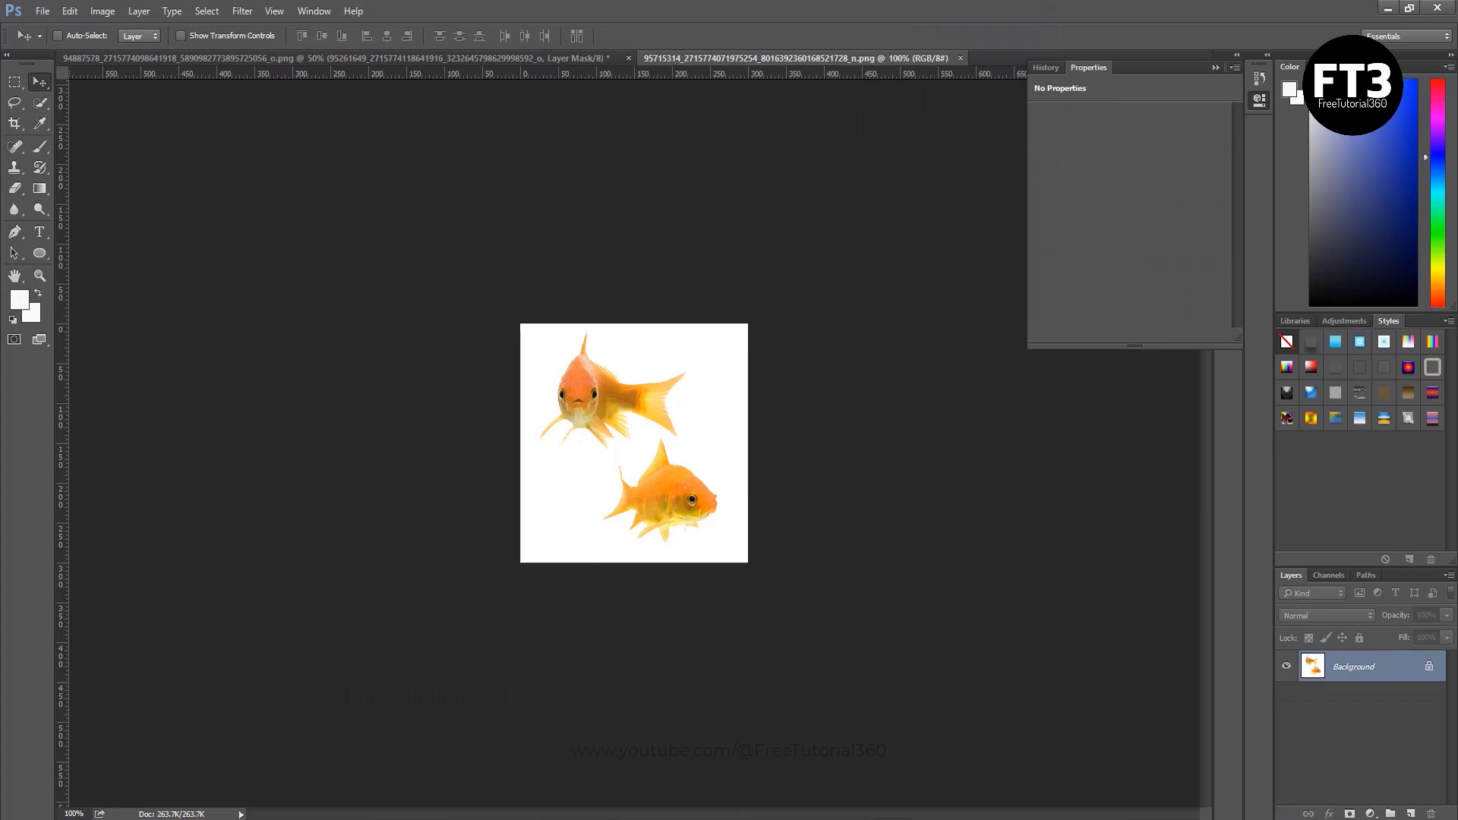
click(41, 102)
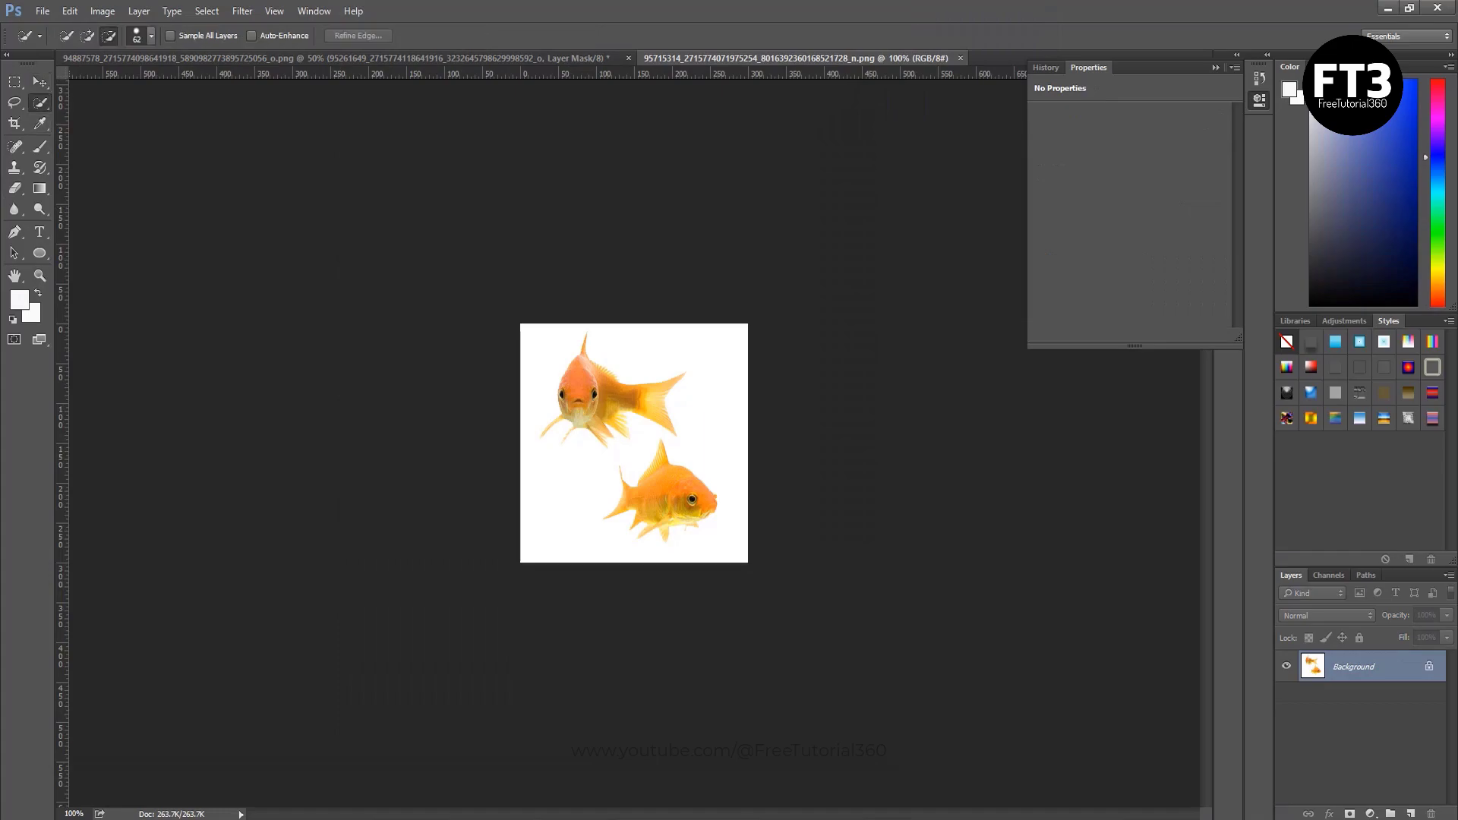
click(87, 35)
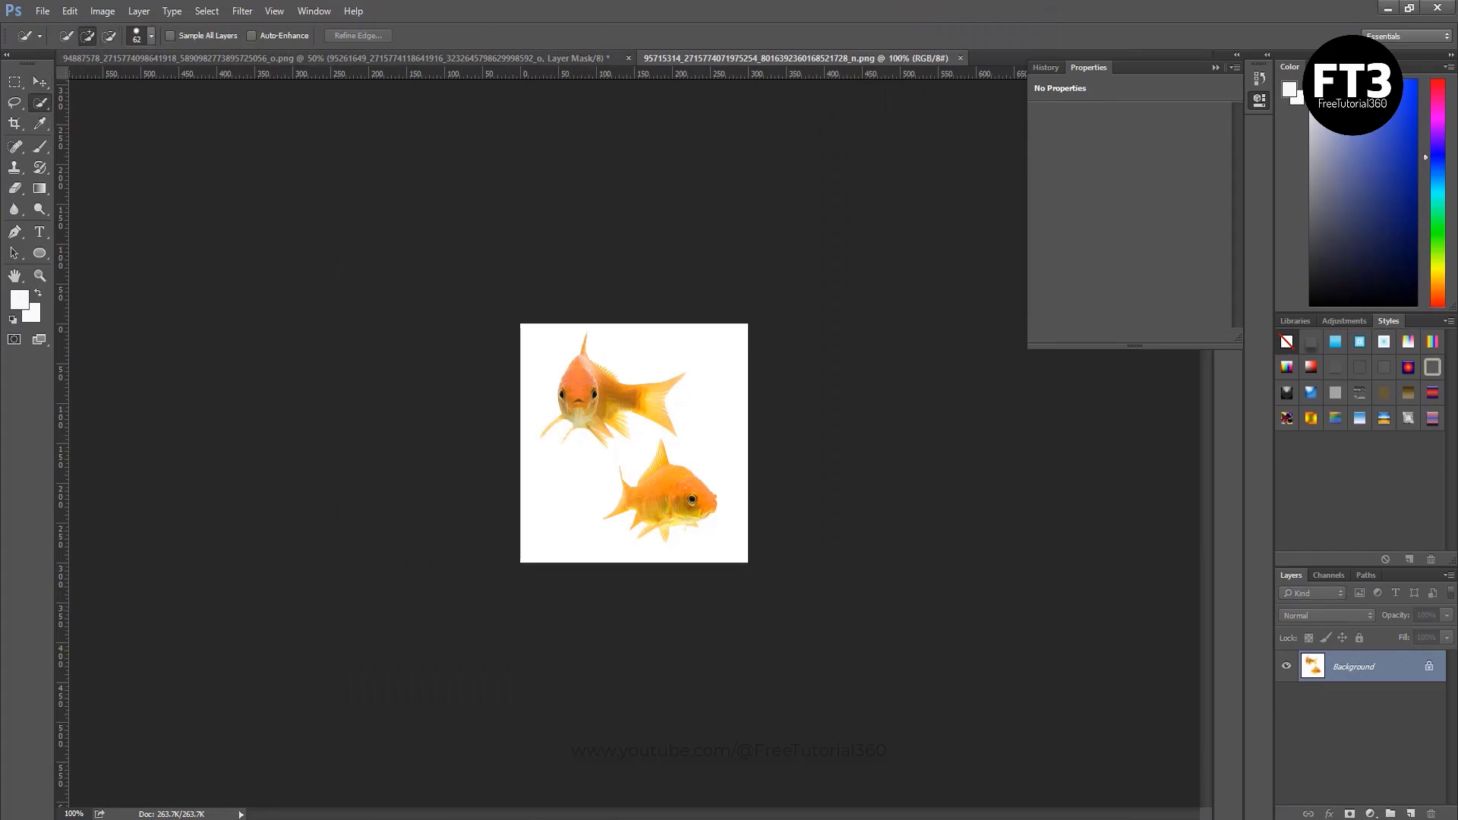
click(151, 35)
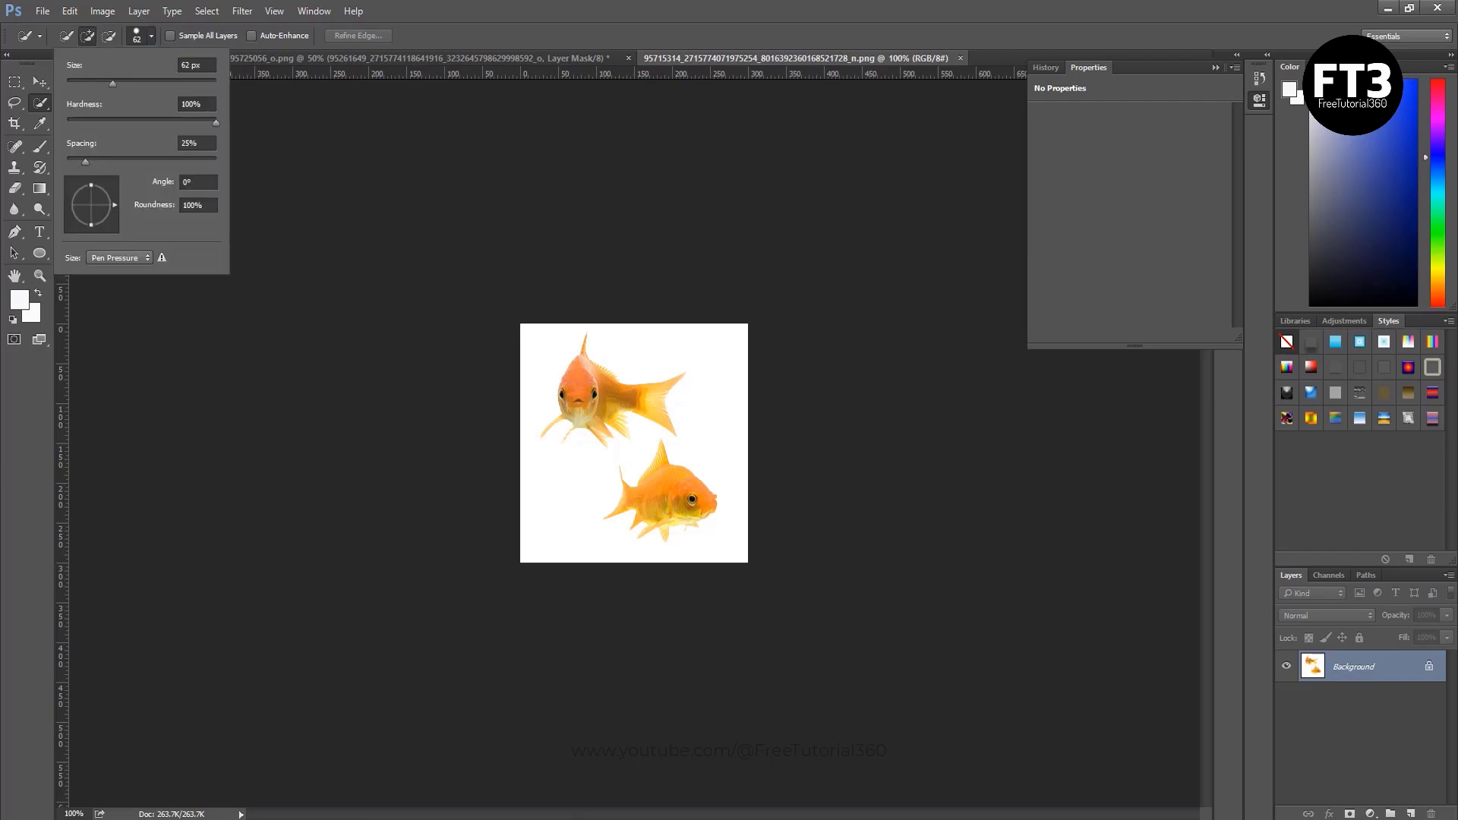
text(19)
key(Return)
mouse_move(579, 374)
mouse_down()
mouse_move(586, 411)
mouse_move(654, 402)
mouse_up()
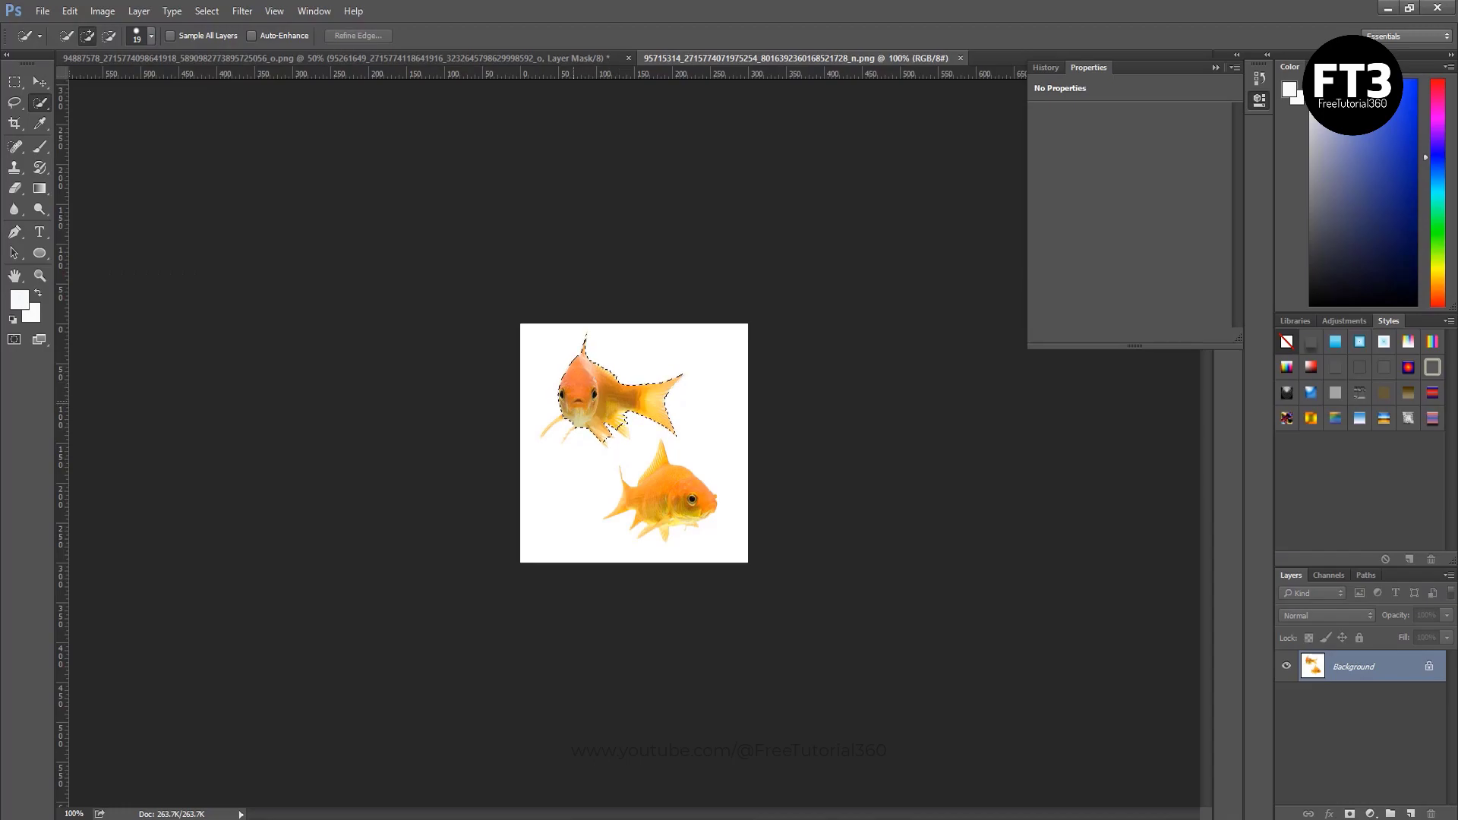
drag(654, 492, 683, 495)
Copy the fish to Layer 1 and drag it into the light-bulb image.
key(ctrl+j)
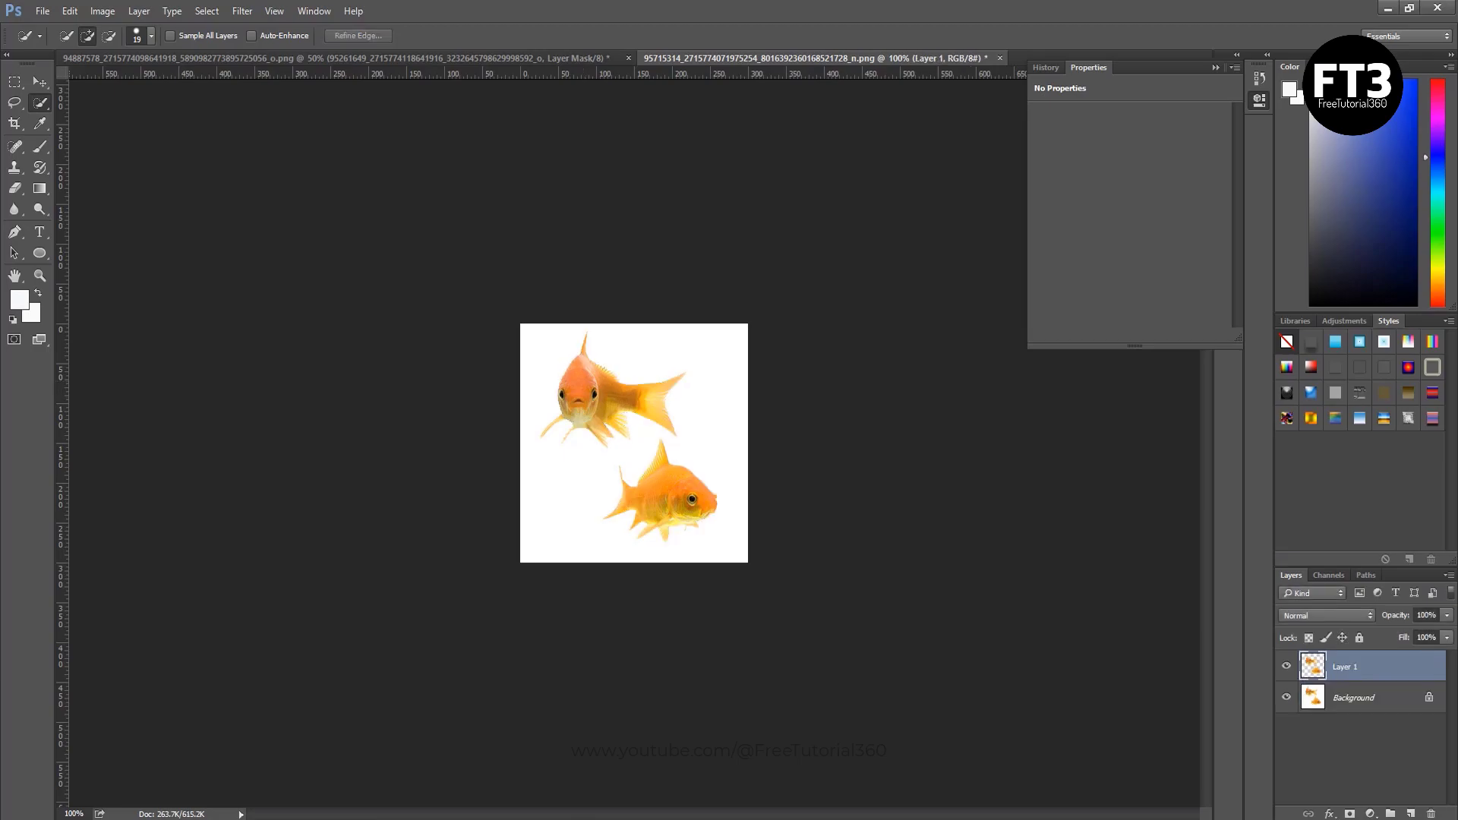
key(v)
drag(587, 408, 519, 241)
key(ctrl+z)
drag(502, 60, 623, 372)
Scale the goldfish to about 147%, position them in the bulb, and move Layer 1 below the water layer.
key(ctrl+t)
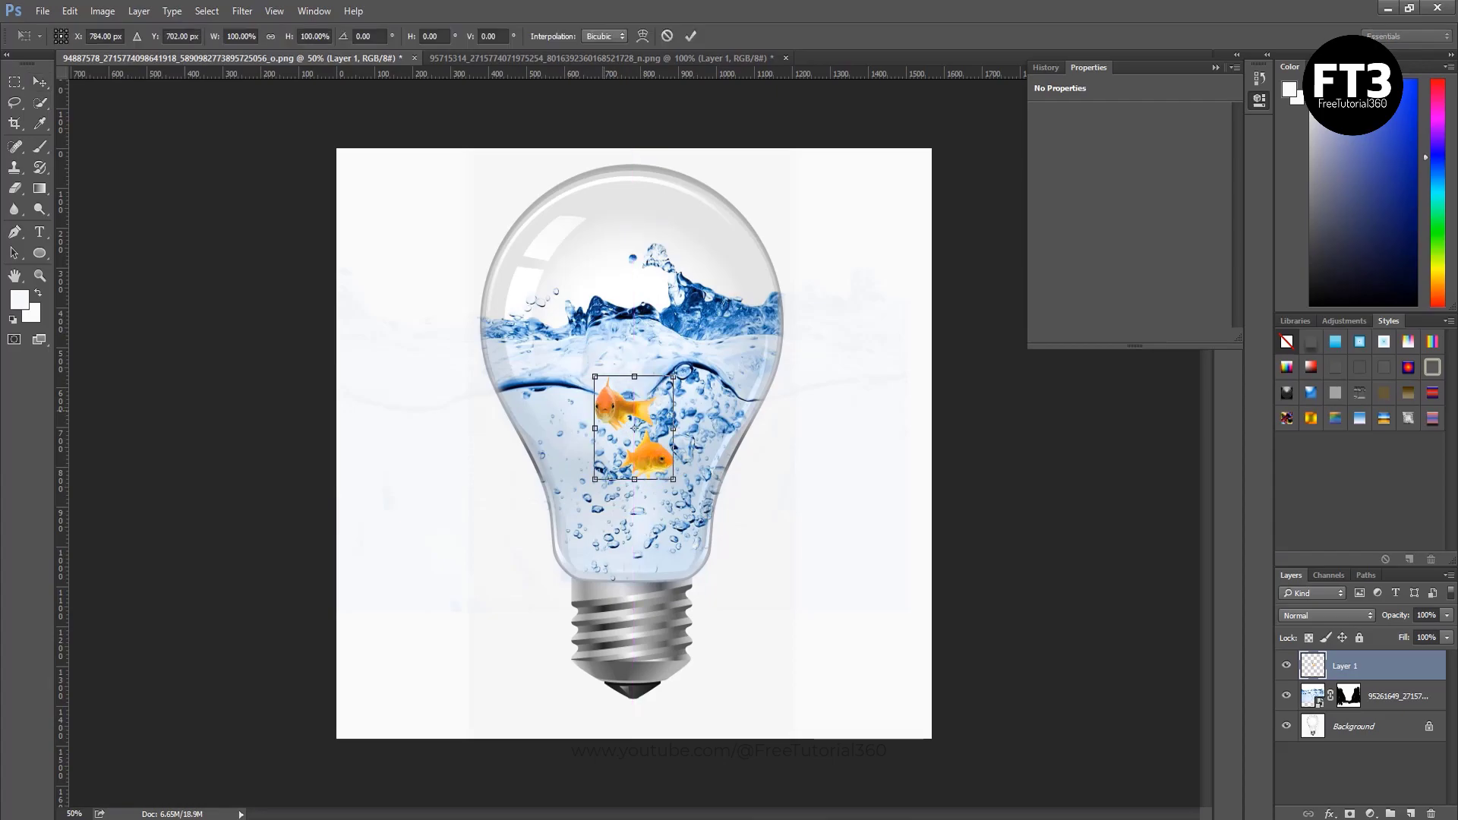
drag(673, 480, 693, 504)
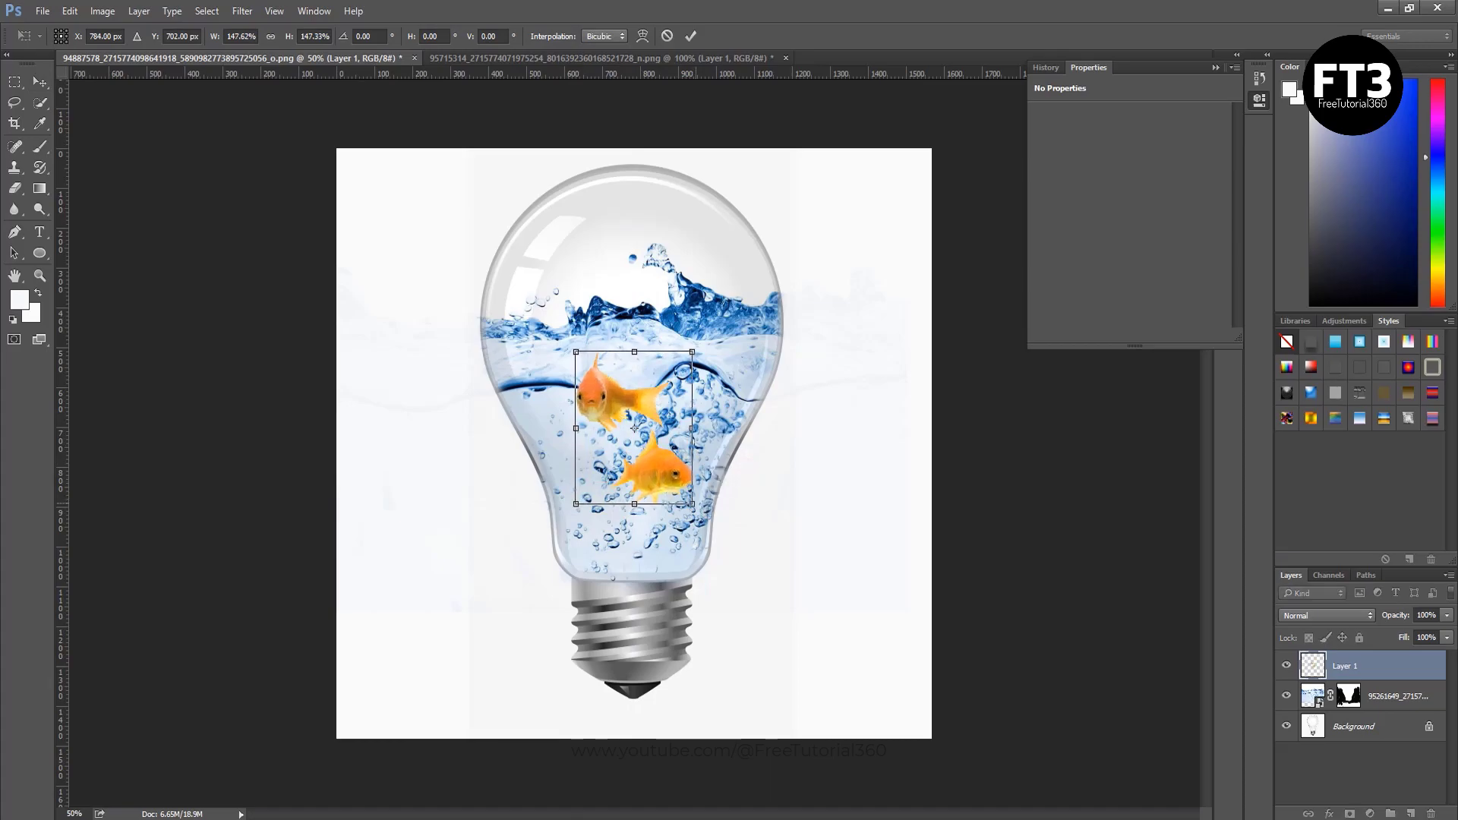
key(Return)
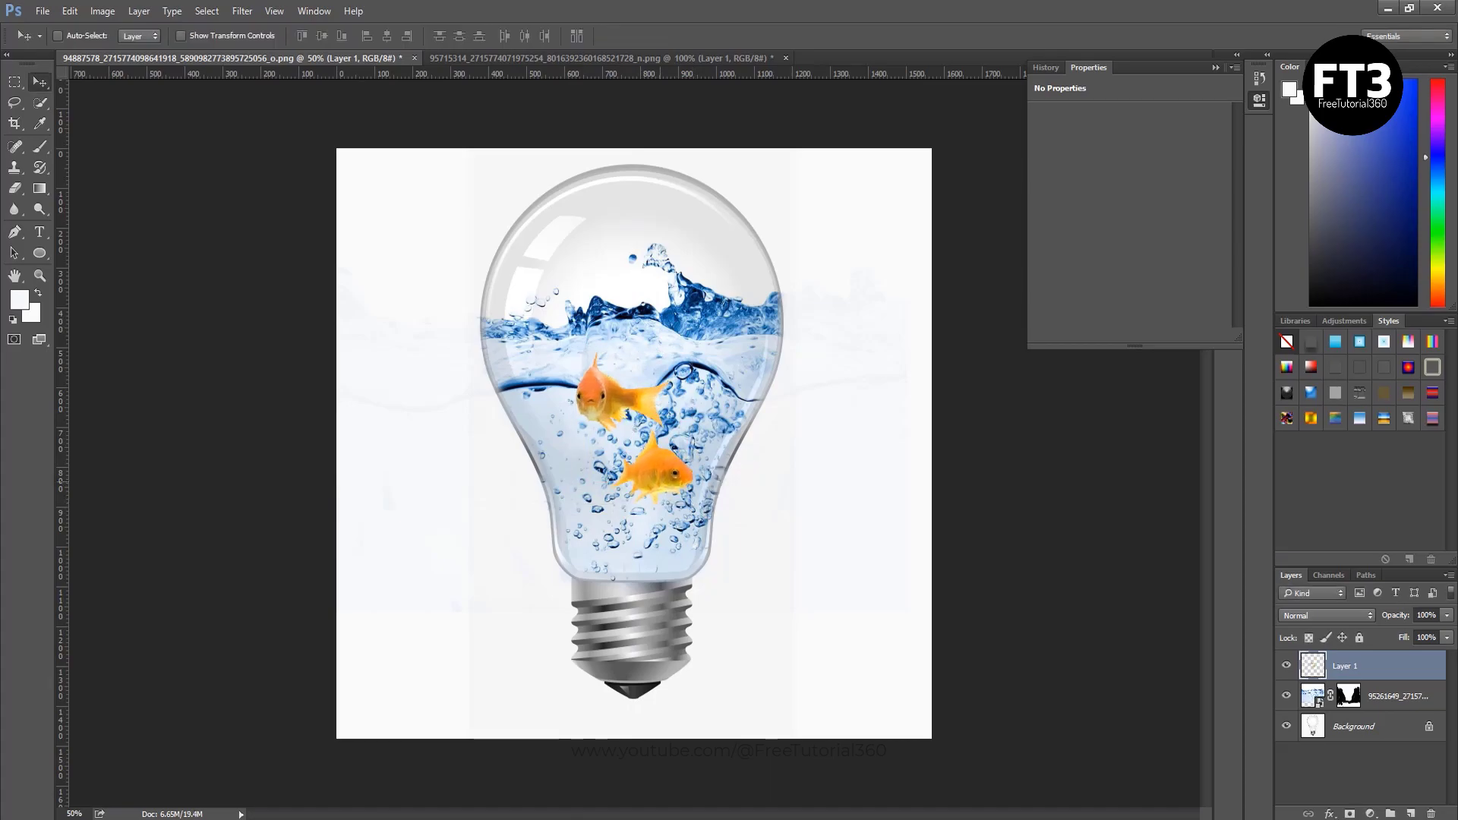
drag(660, 482, 660, 481)
drag(1348, 666, 1348, 710)
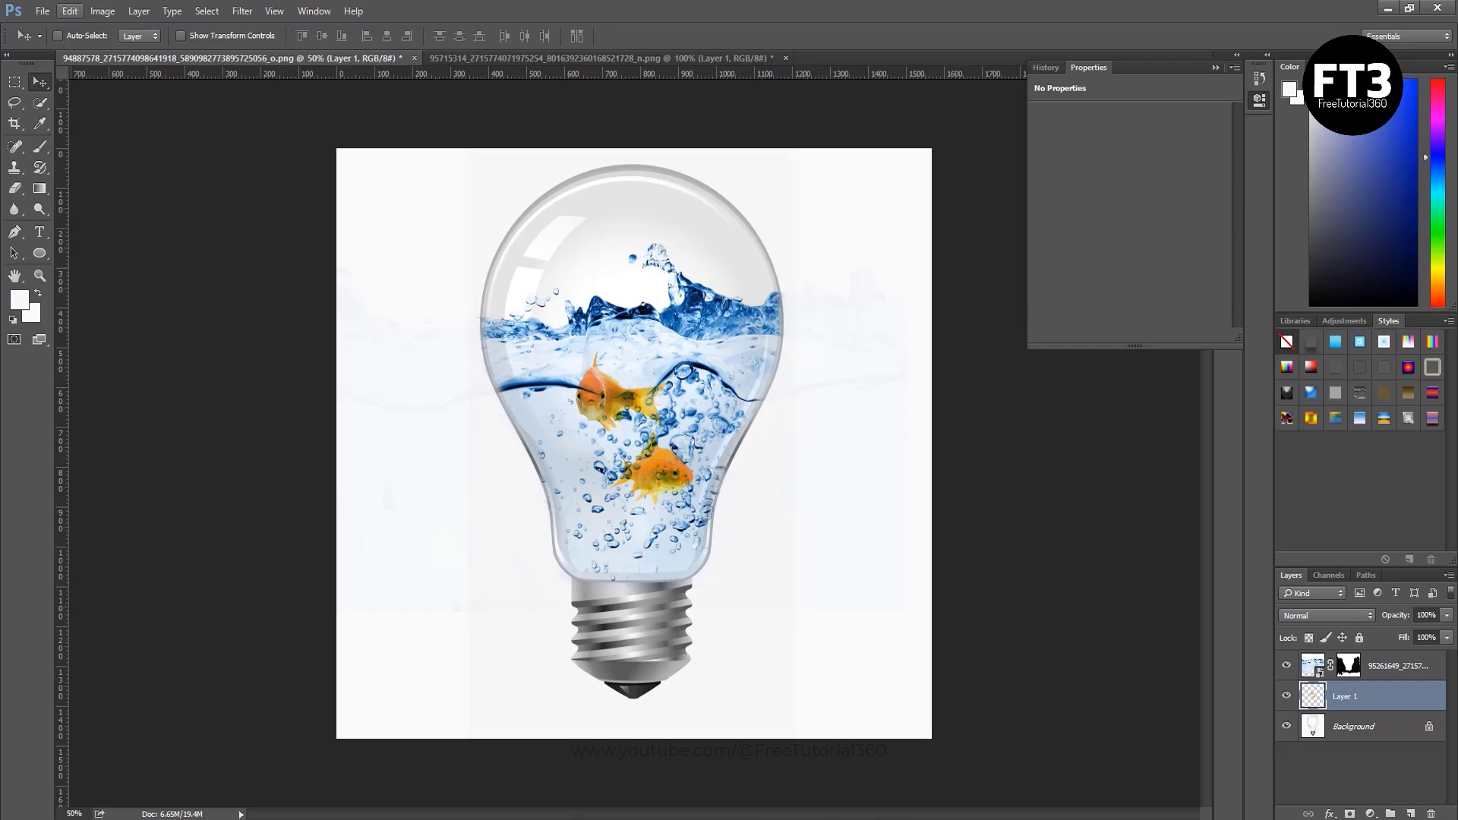
Apply Edit > Transform > Flip Horizontal to the goldfish on Layer 1.
click(69, 11)
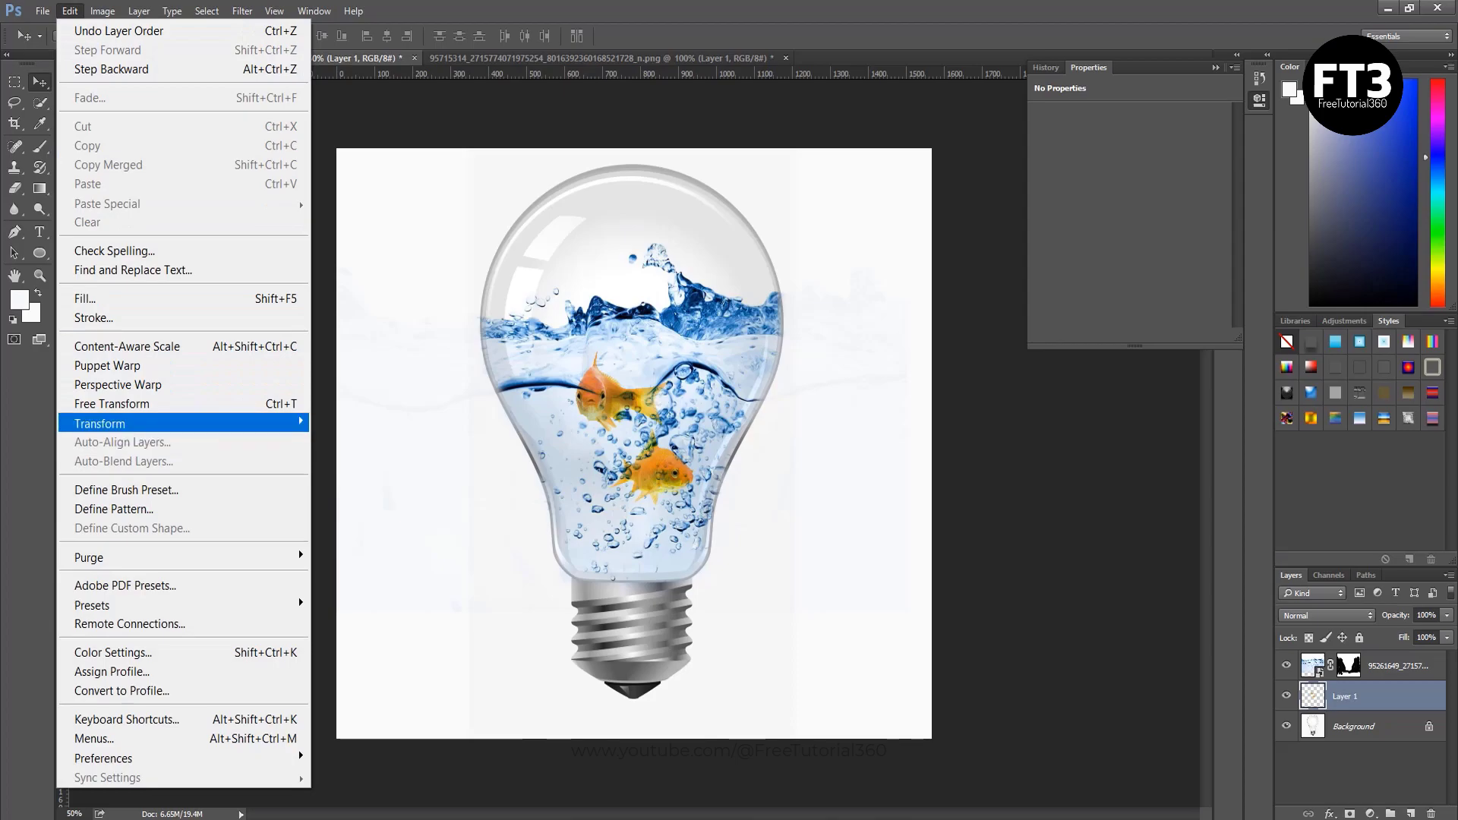
mouse_move(114, 423)
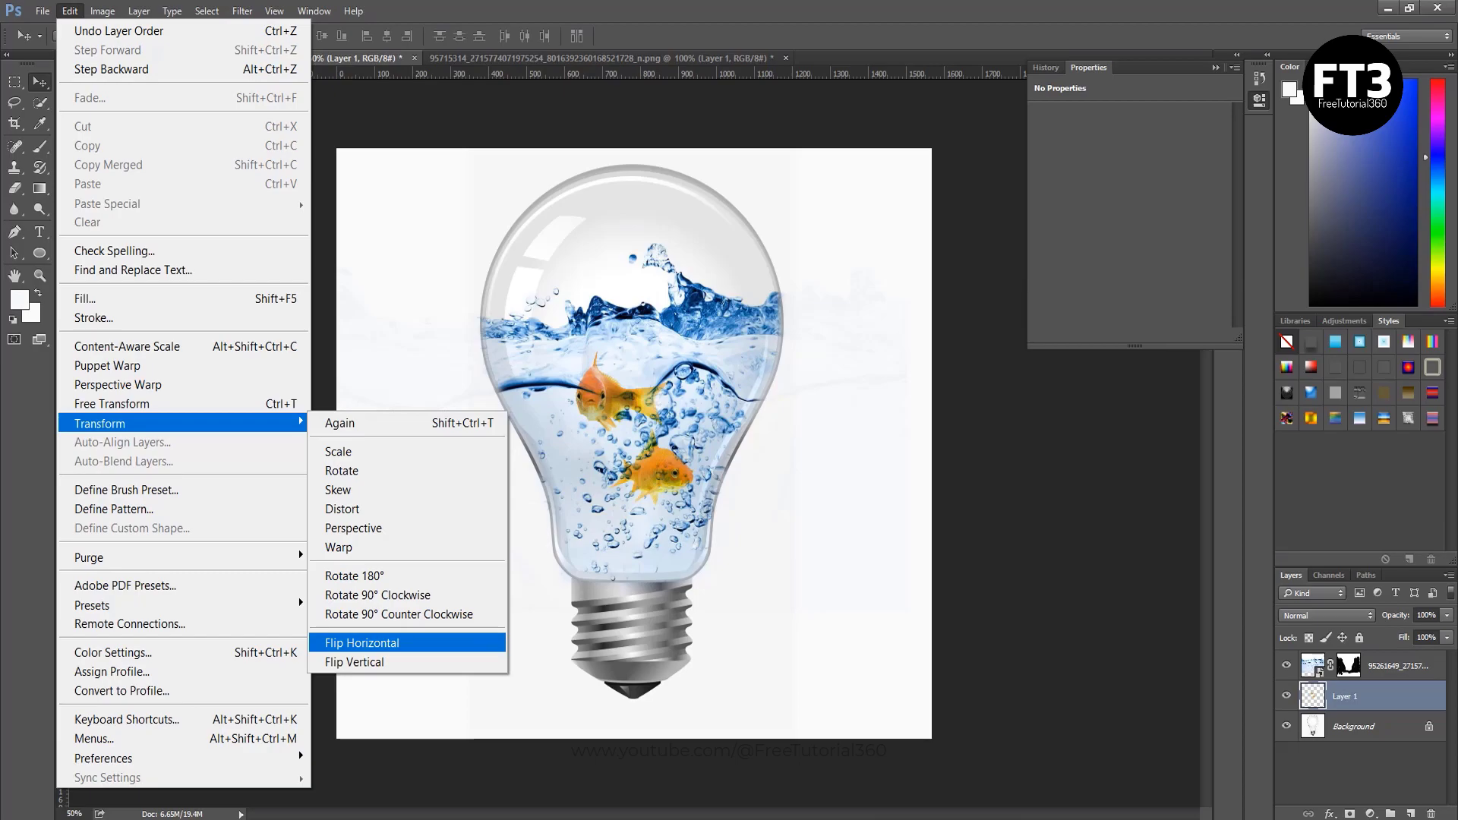
key(Return)
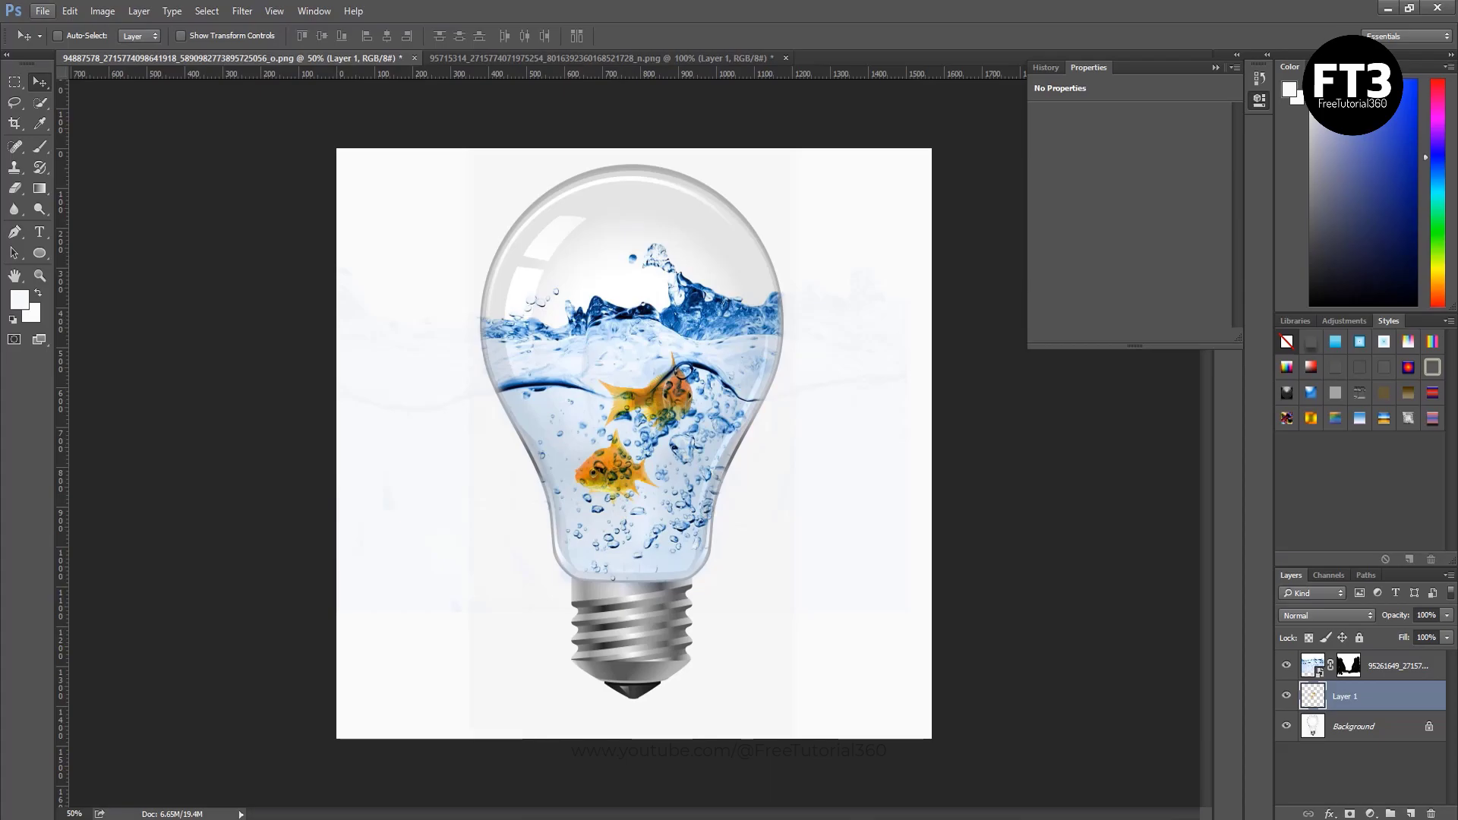
Try Save for Web as JPEG at width 200, then cancel the export.
click(42, 10)
mouse_move(64, 299)
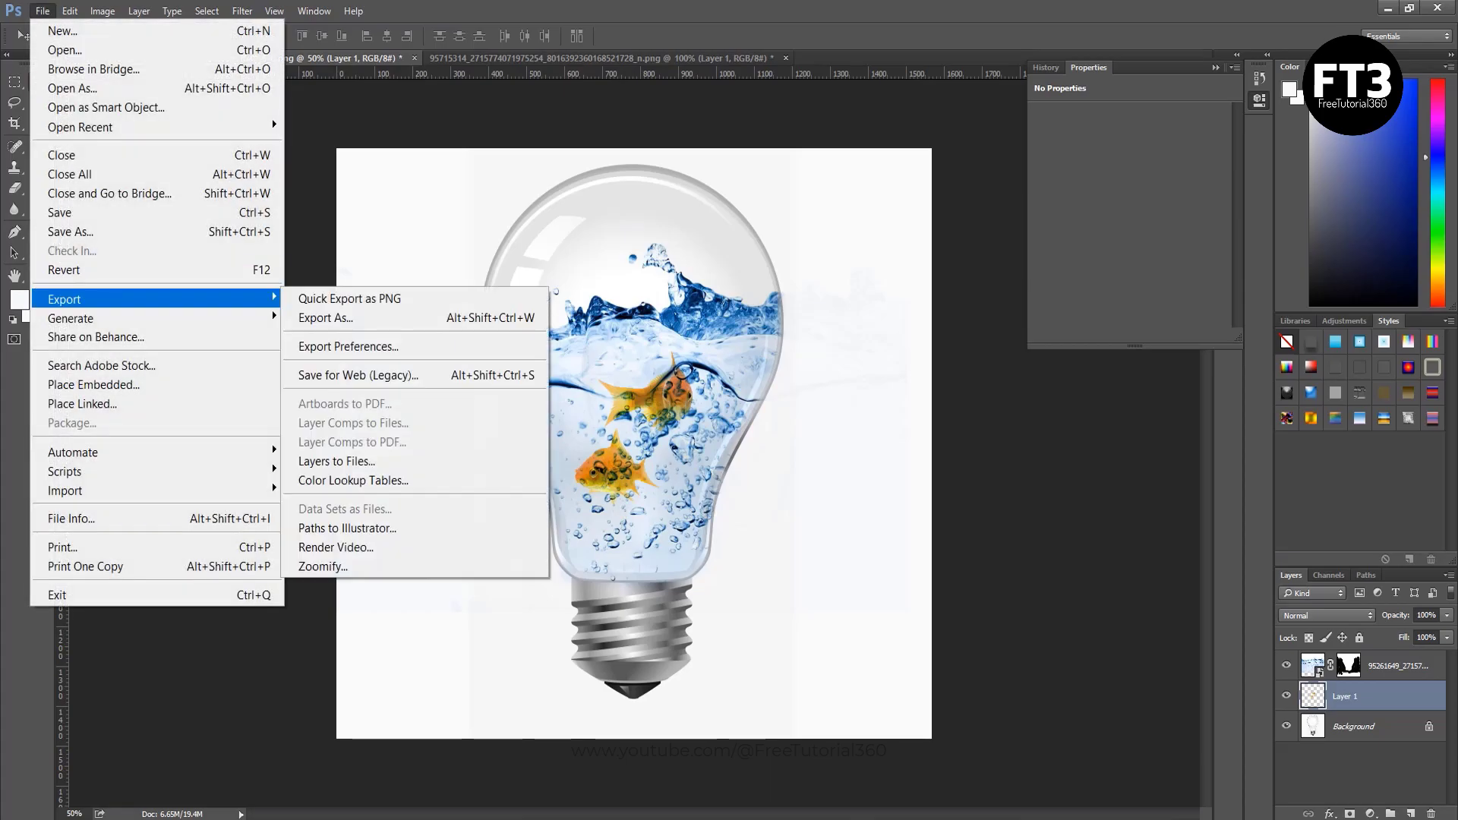
click(357, 375)
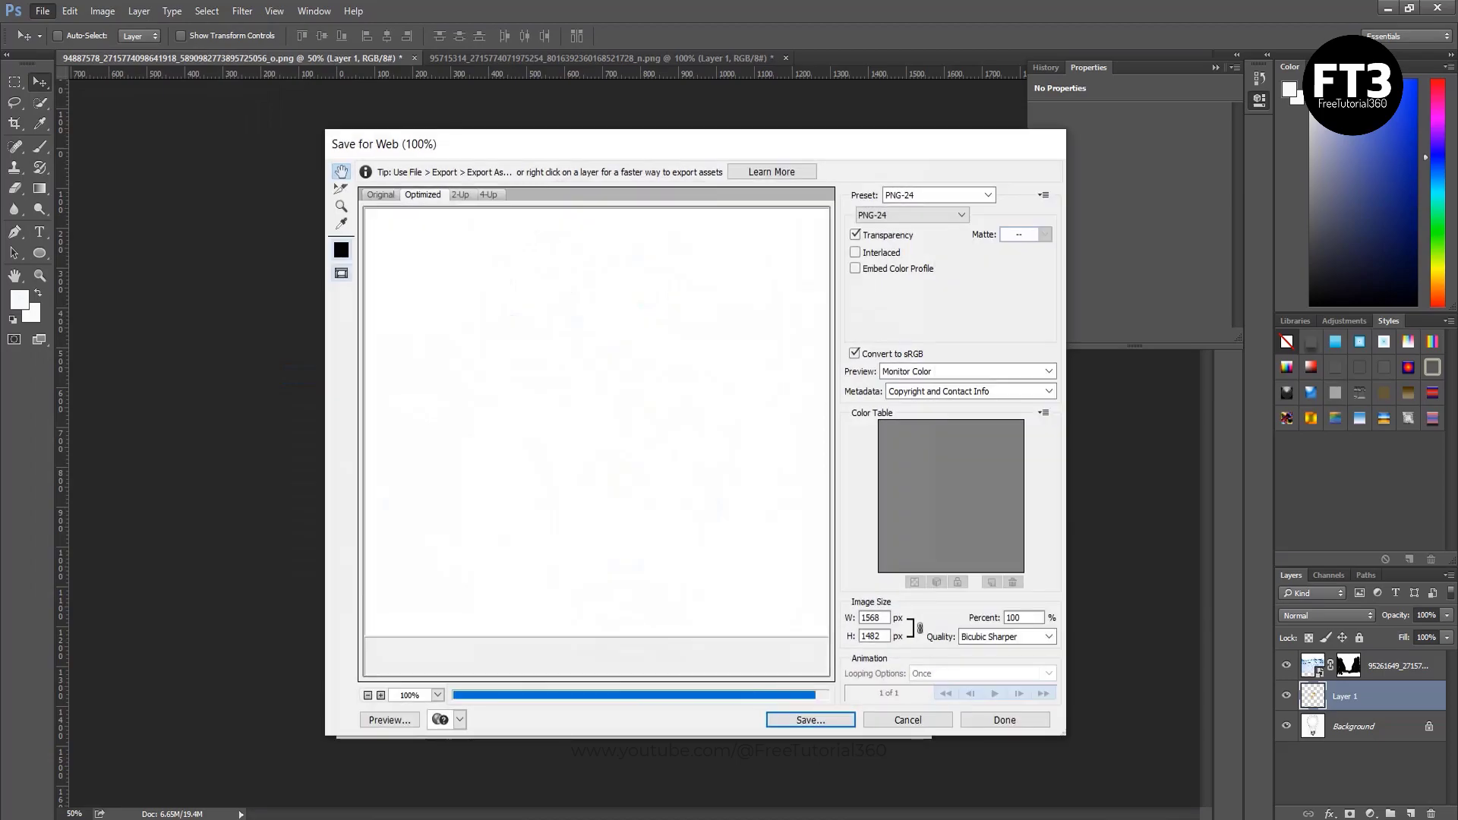
click(918, 216)
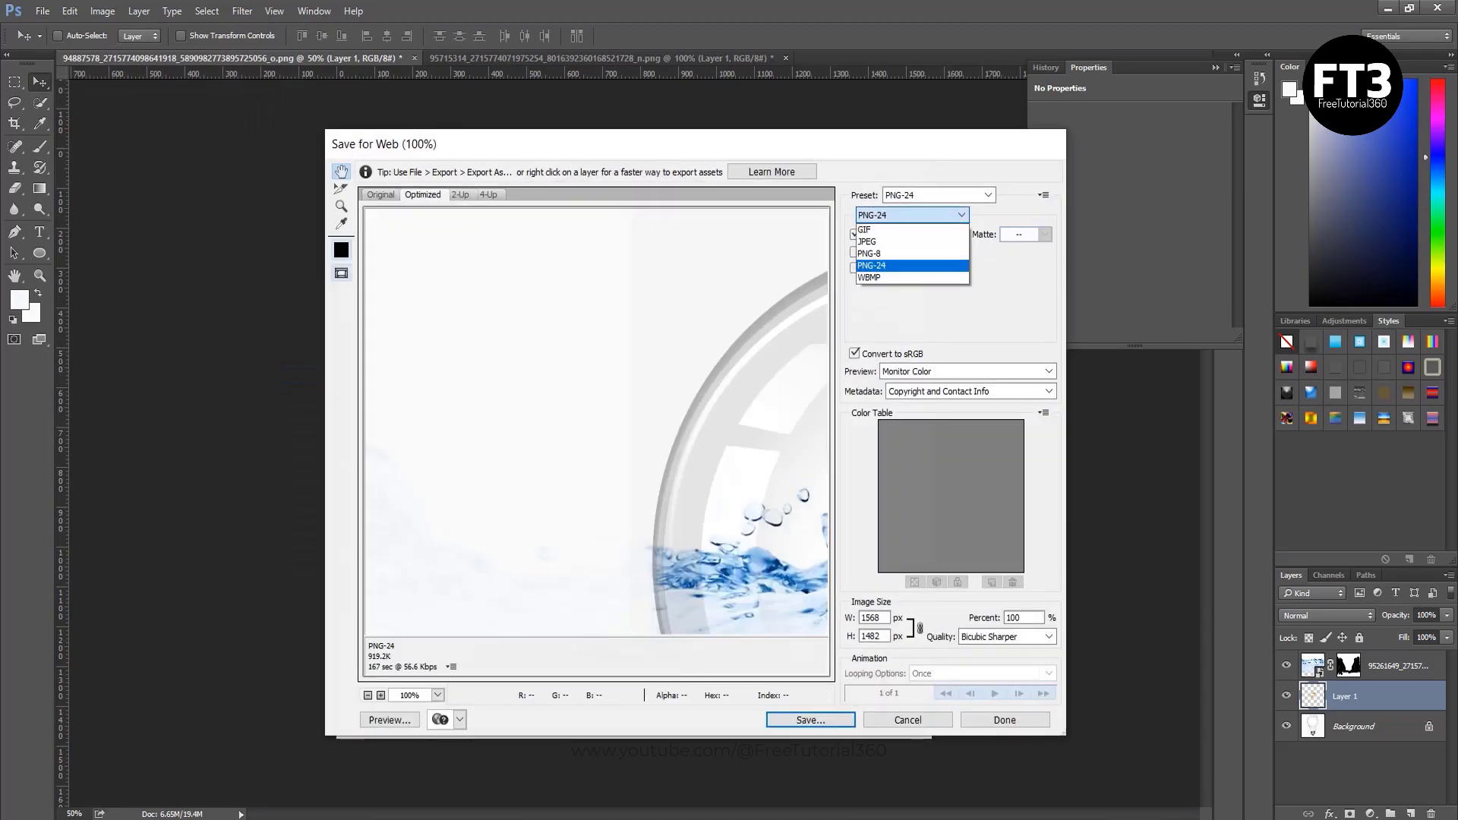
click(881, 242)
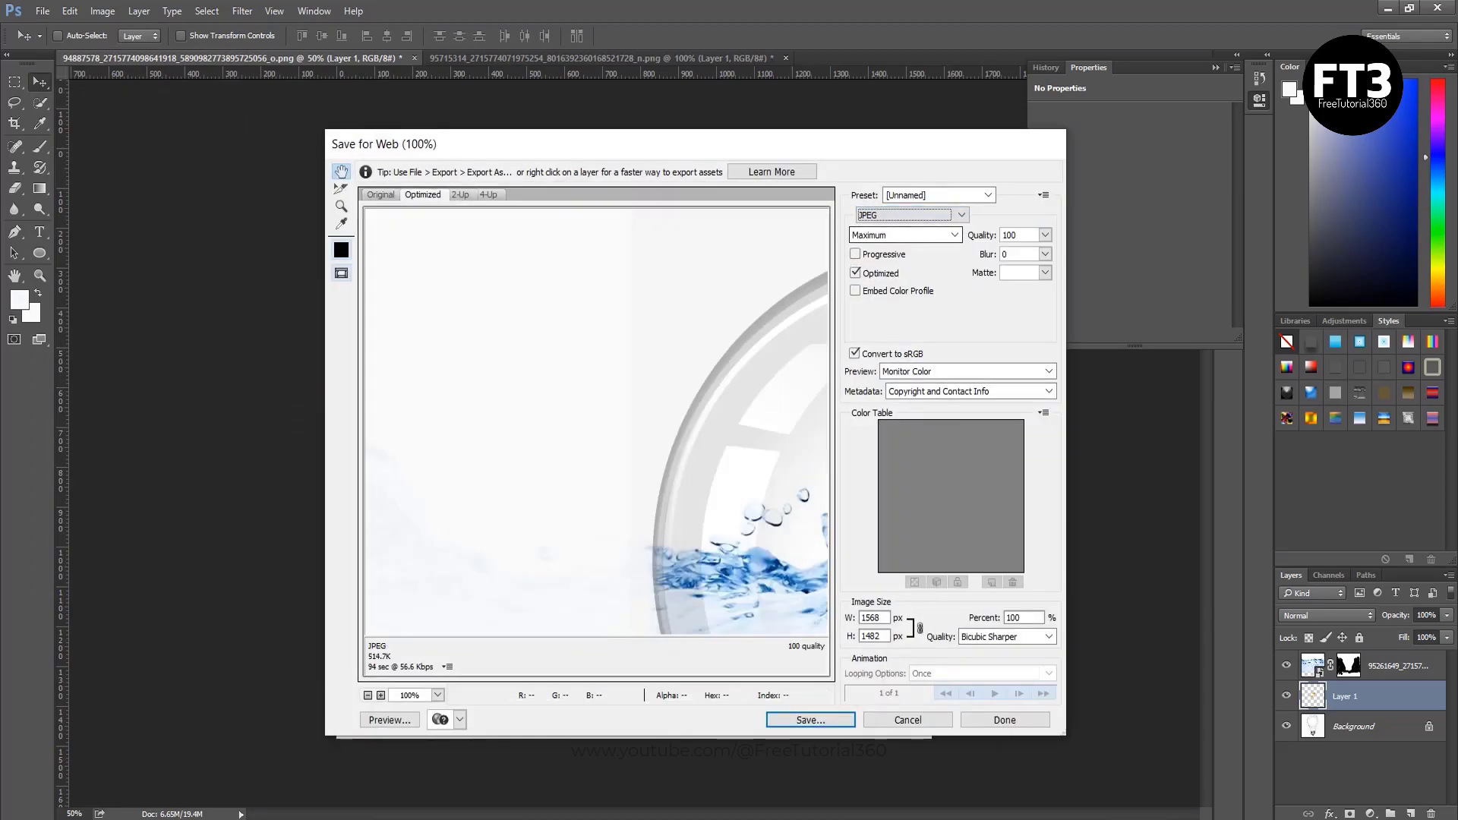
click(881, 619)
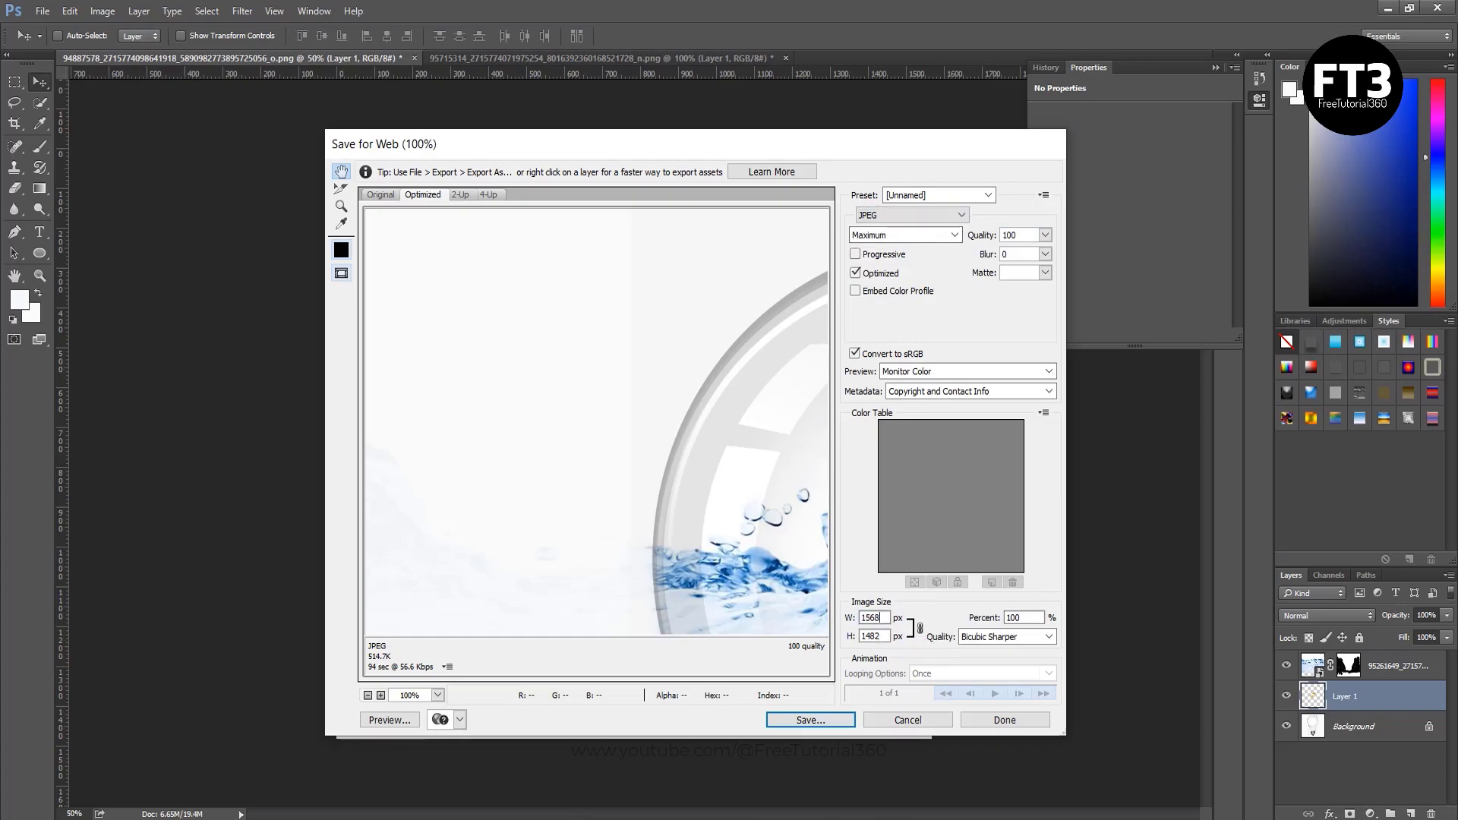
key(BackSpace)
key(BackSpace)
key(BackSpace)
text(200)
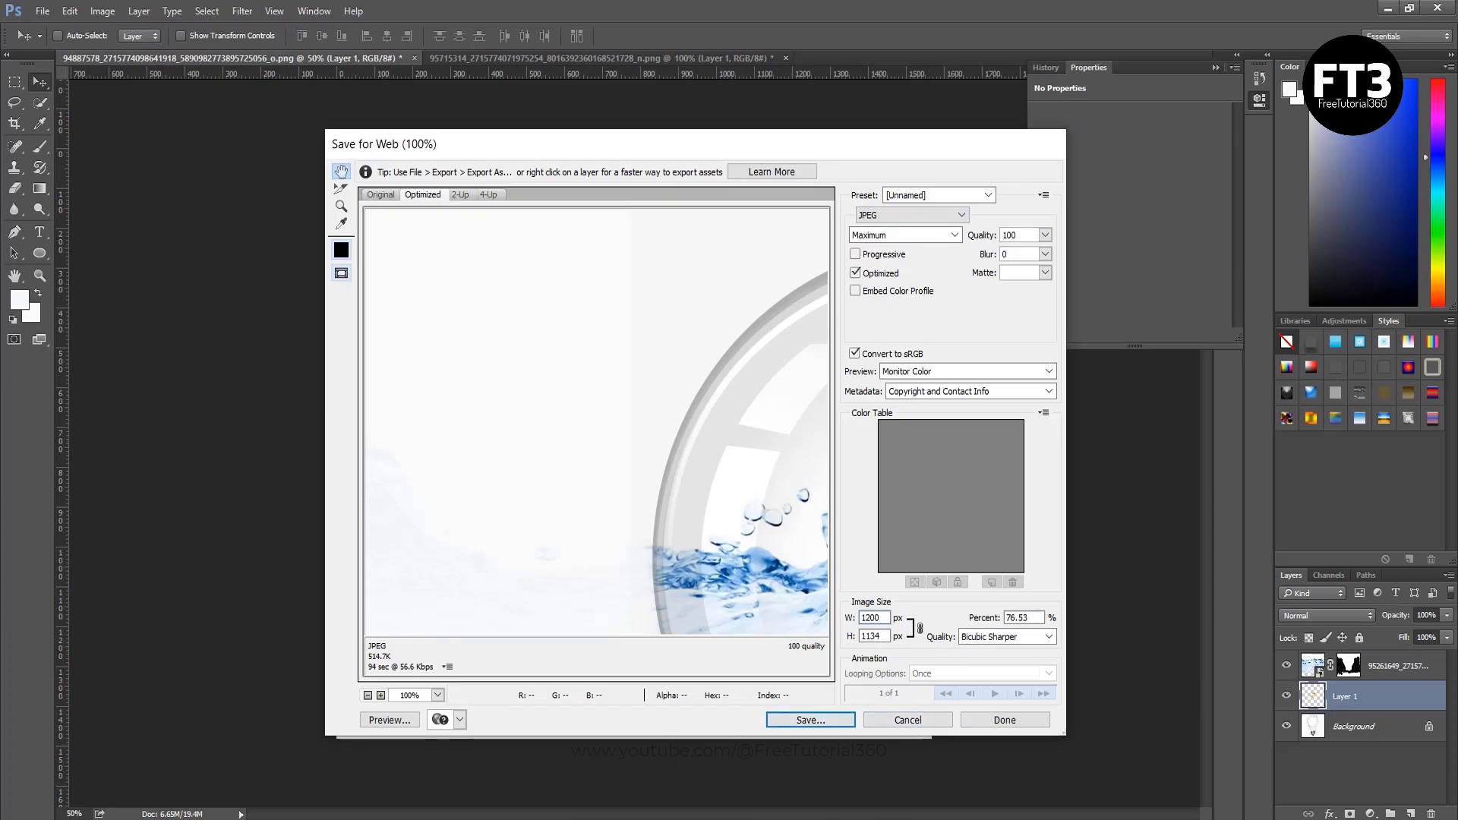
click(908, 720)
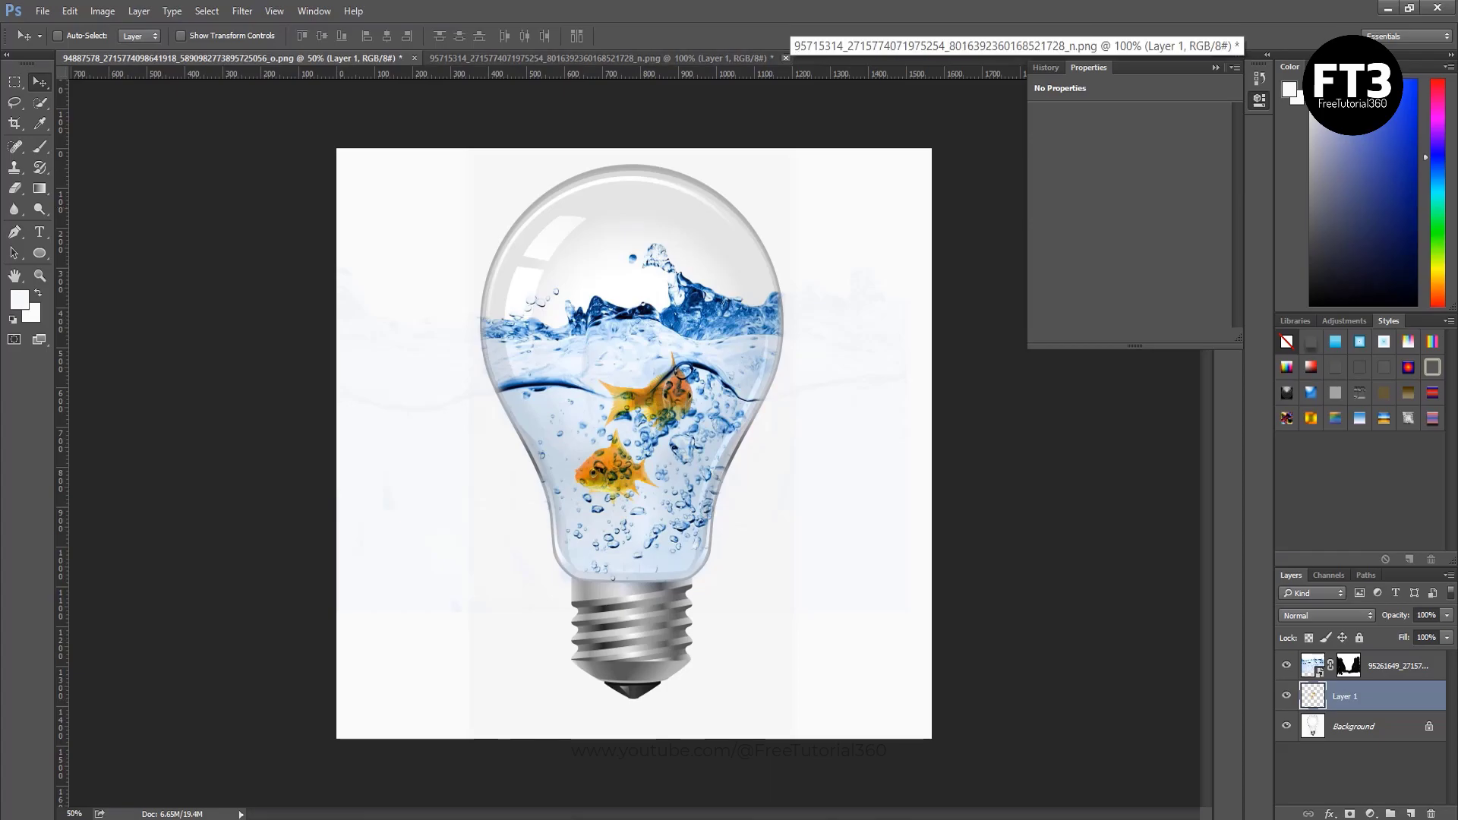
Close the goldfish and lightbulb documents without saving changes.
click(786, 58)
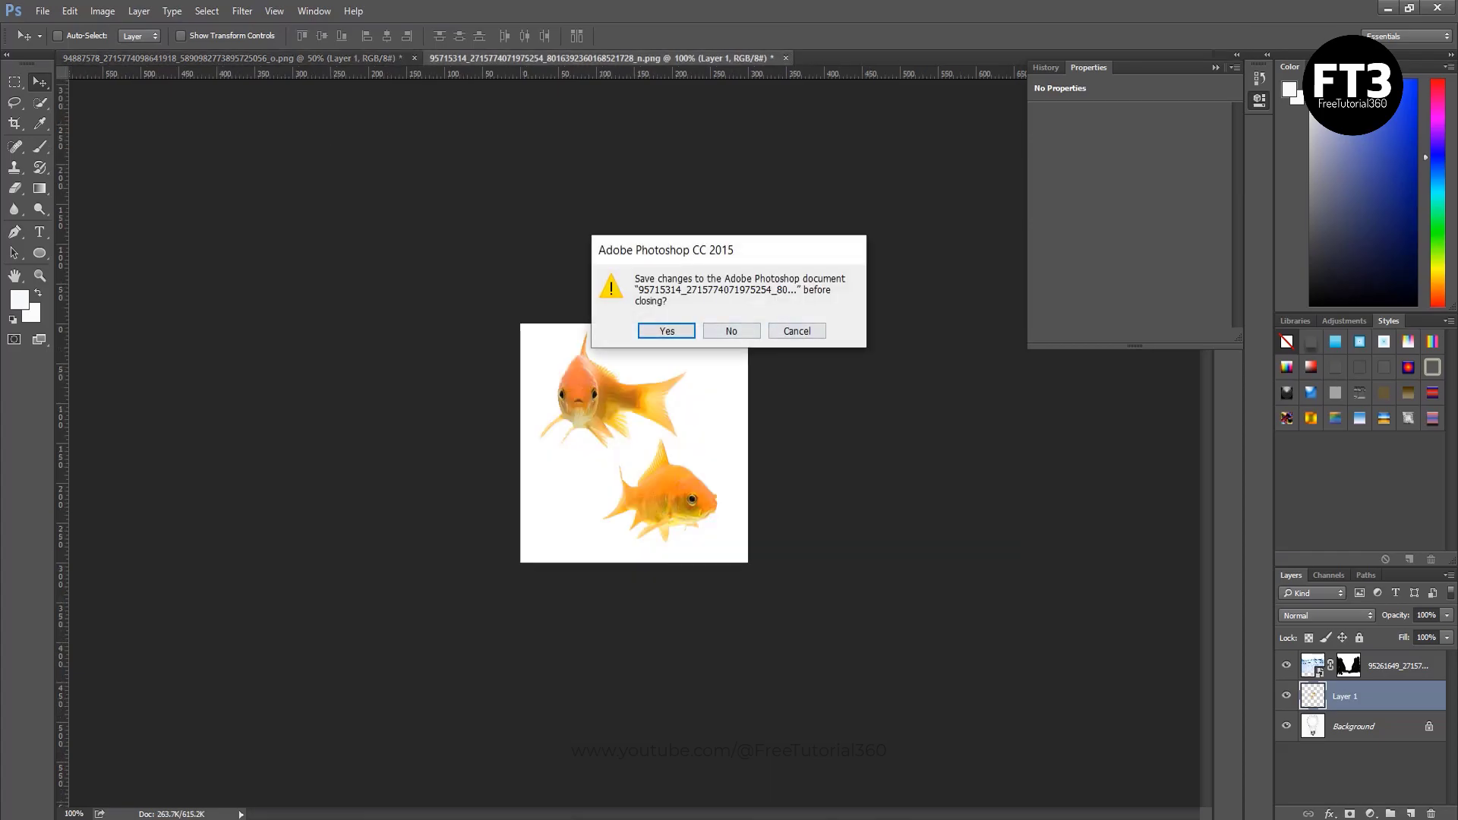
click(731, 331)
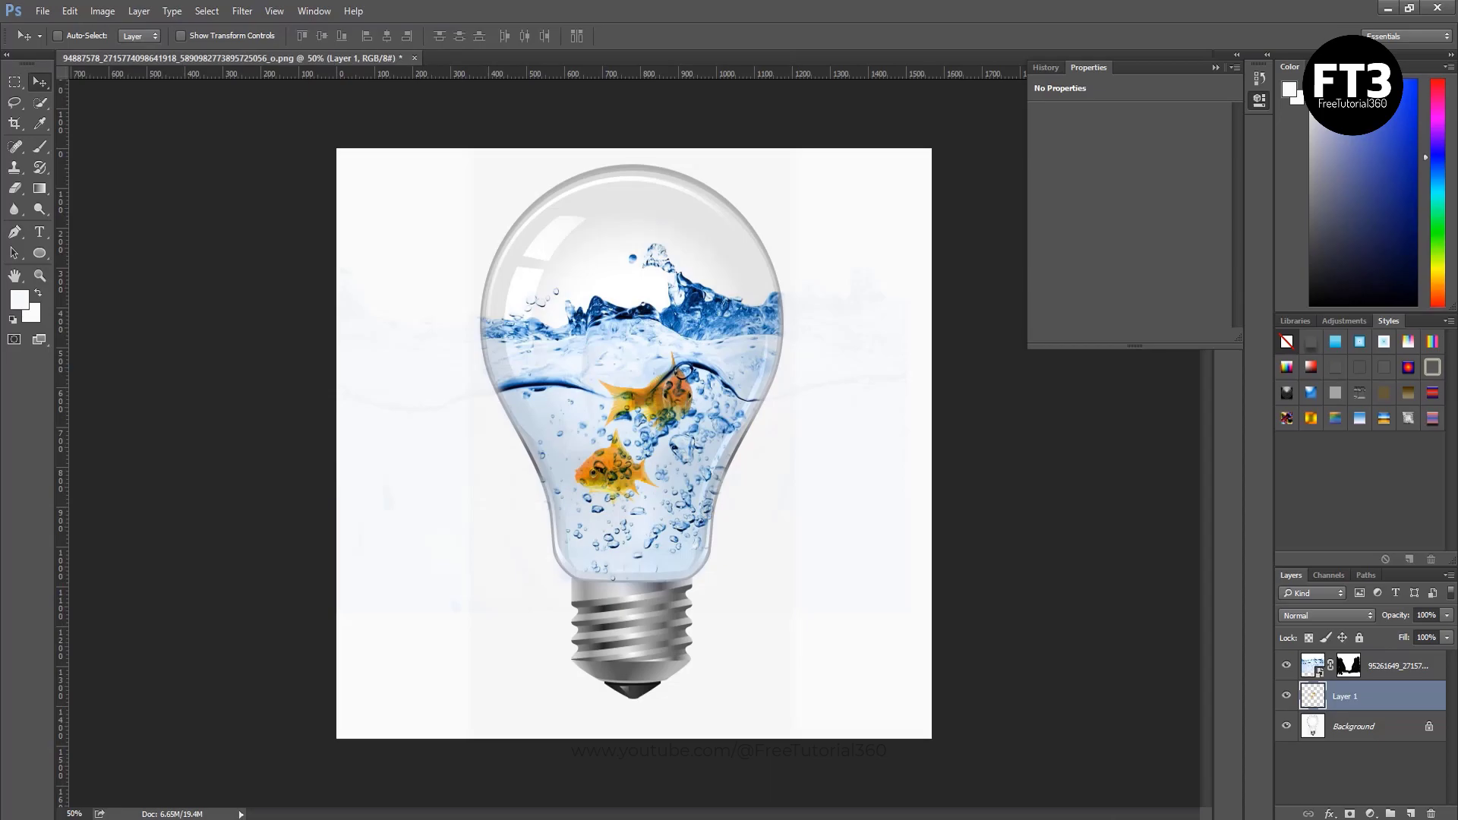
click(414, 58)
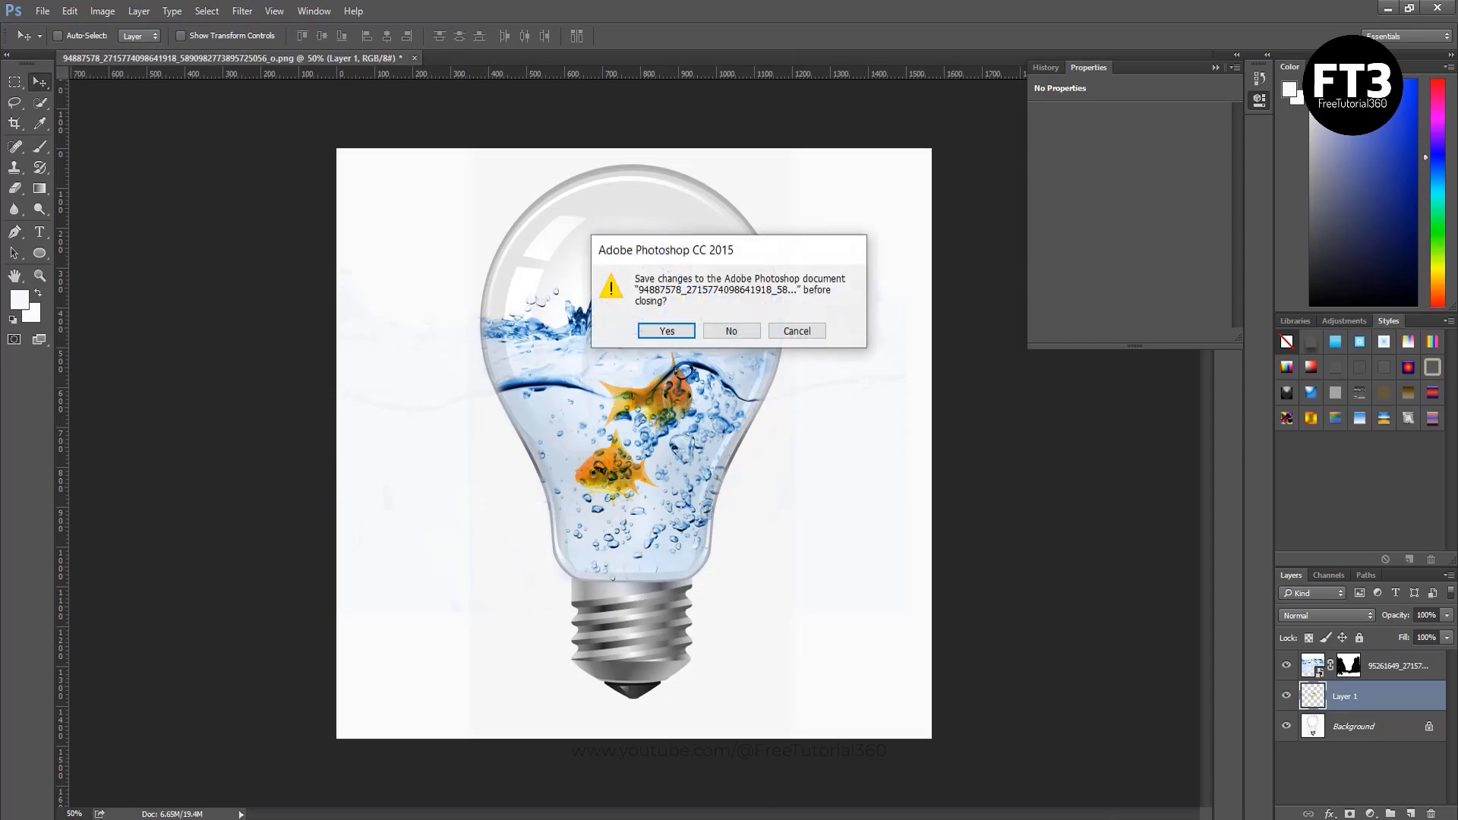
key(n)
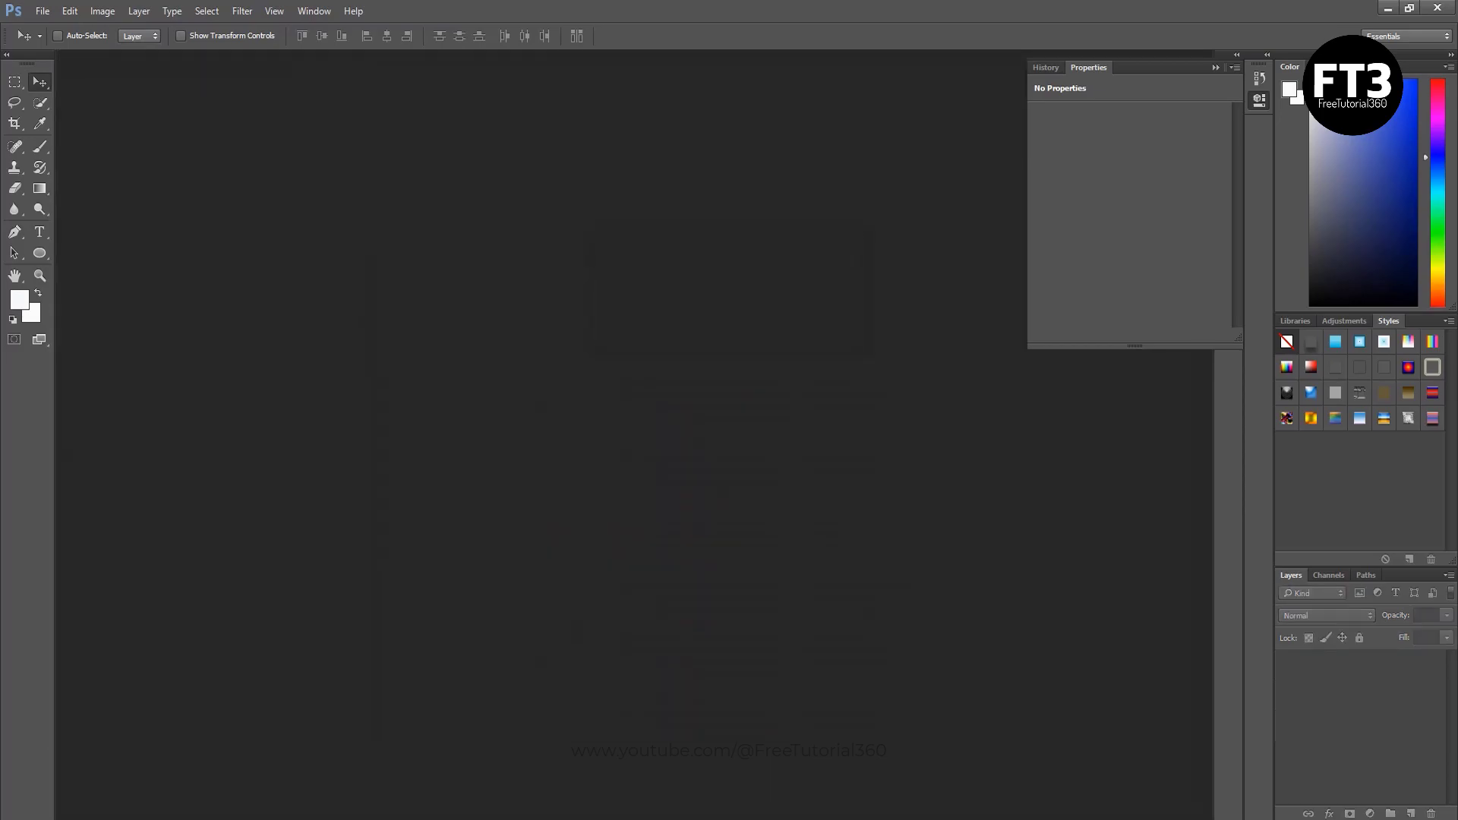
Drag lipstick.jpg from the Graphic lecture 1 folder into Photoshop.
key(alt+Tab)
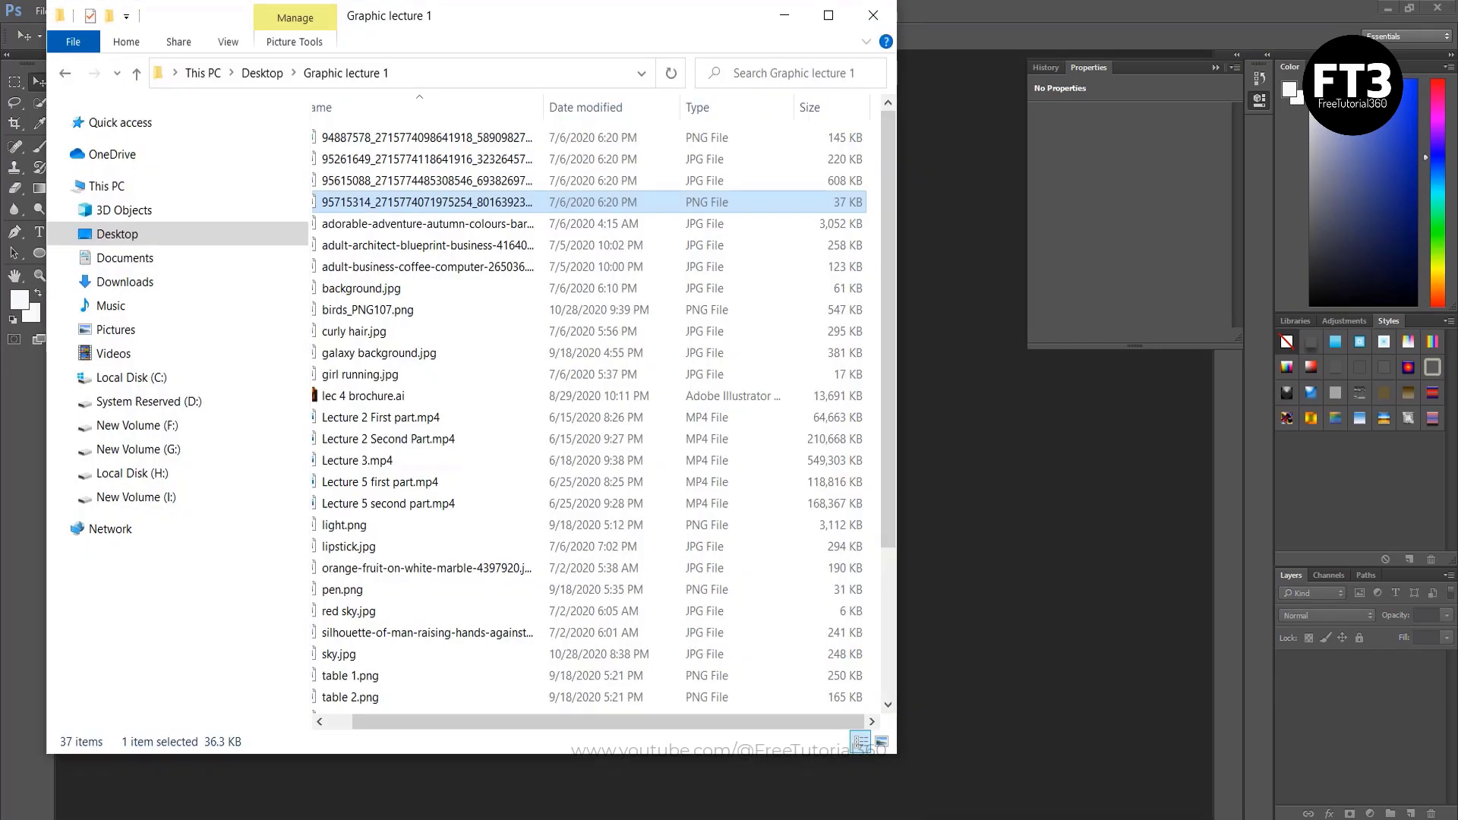
drag(357, 546, 979, 414)
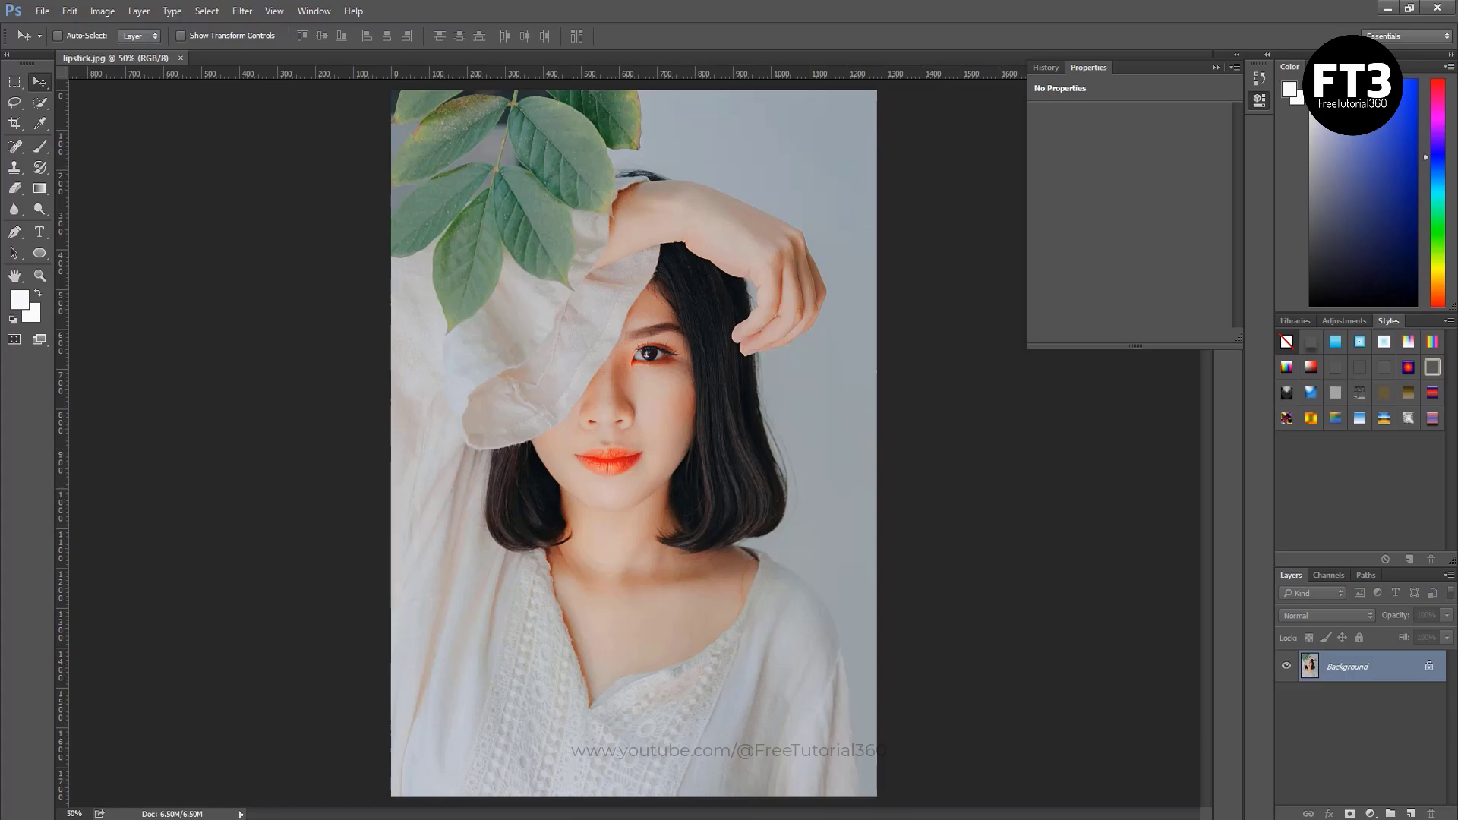
Unlock Background as Layer 0, duplicate it as a hidden copy, and add Layer 1 above Layer 0.
click(1429, 666)
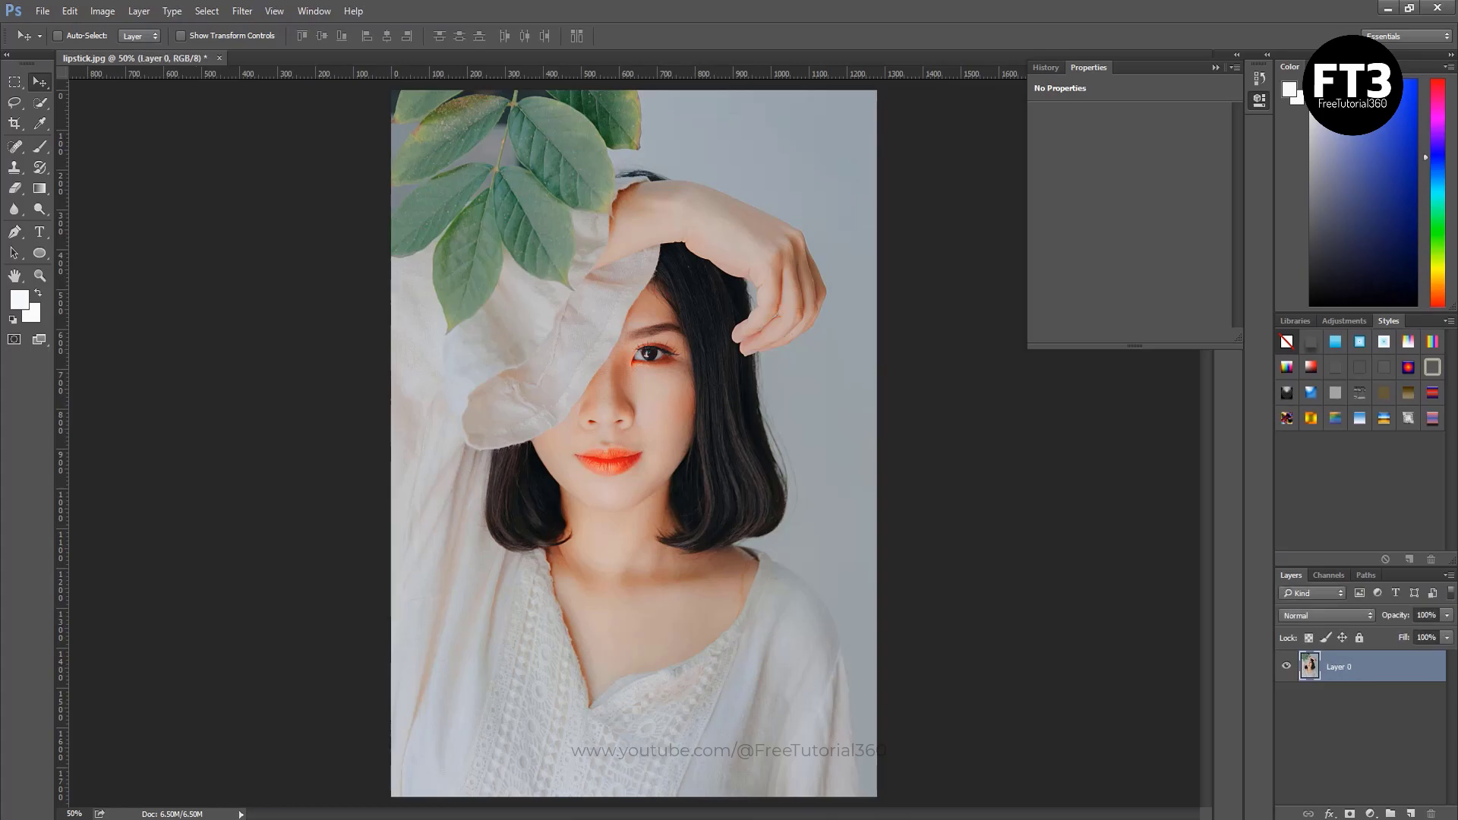
key(ctrl+j)
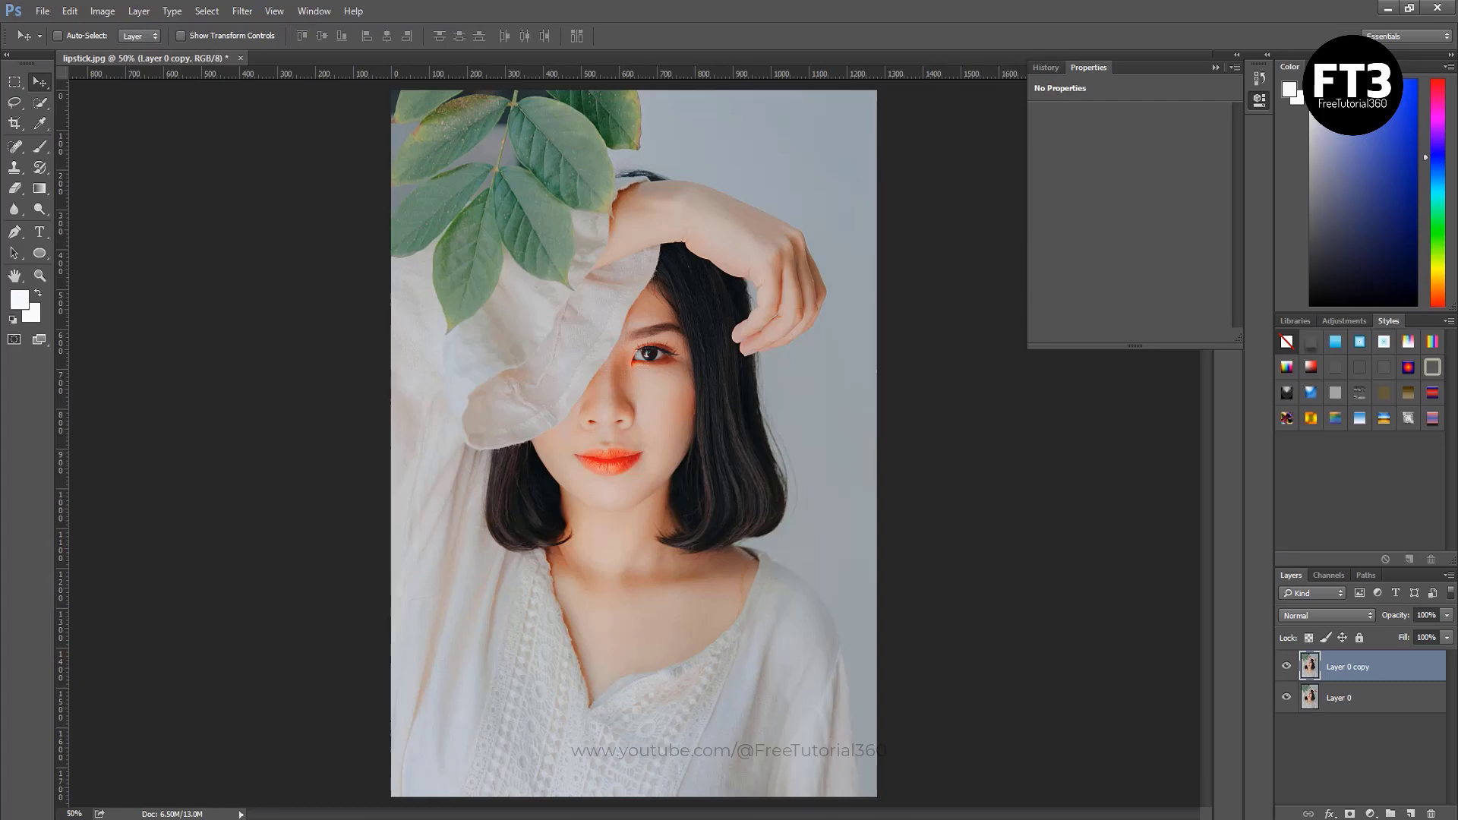
click(1286, 666)
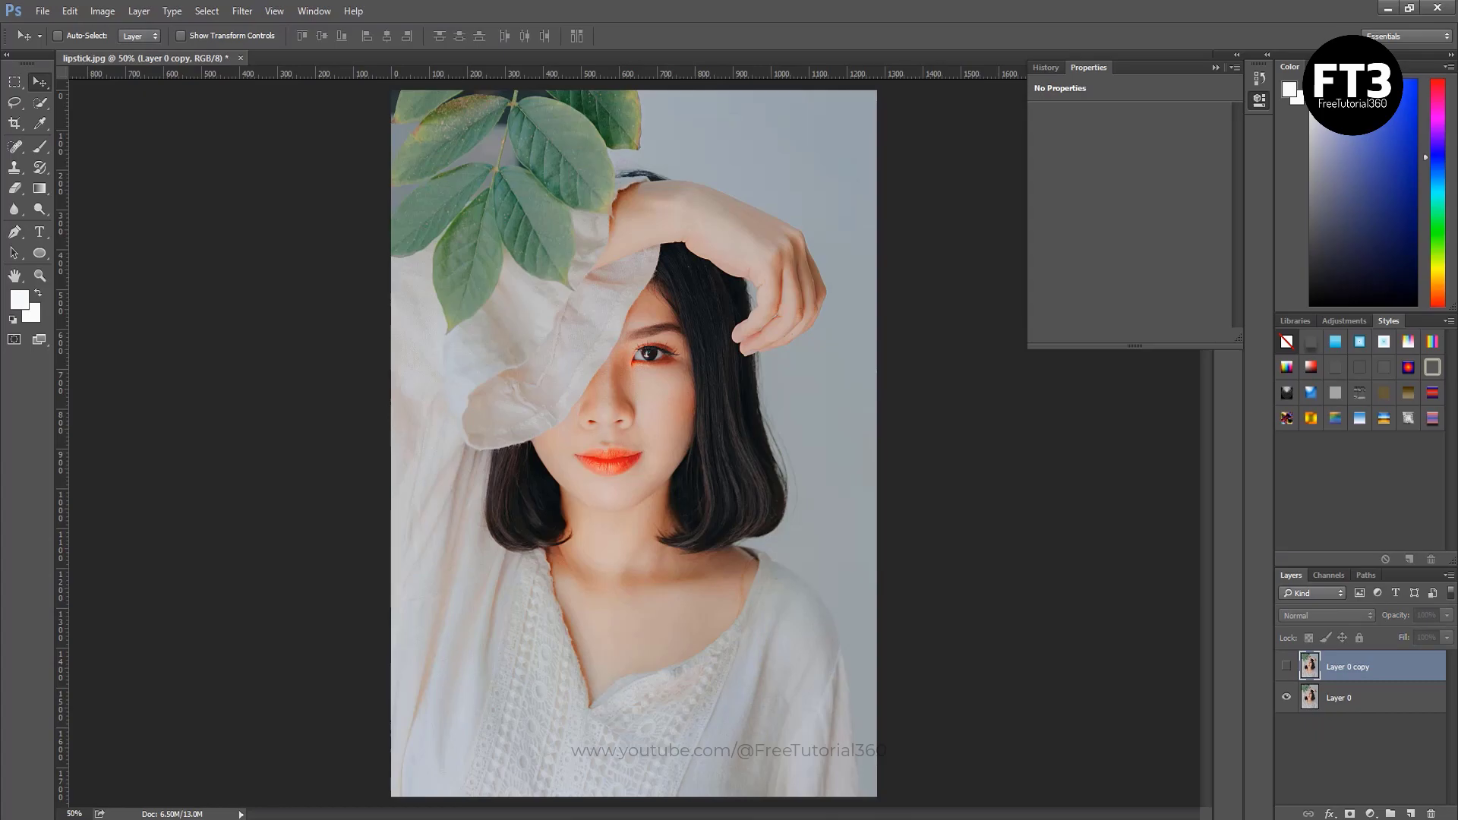
click(1367, 698)
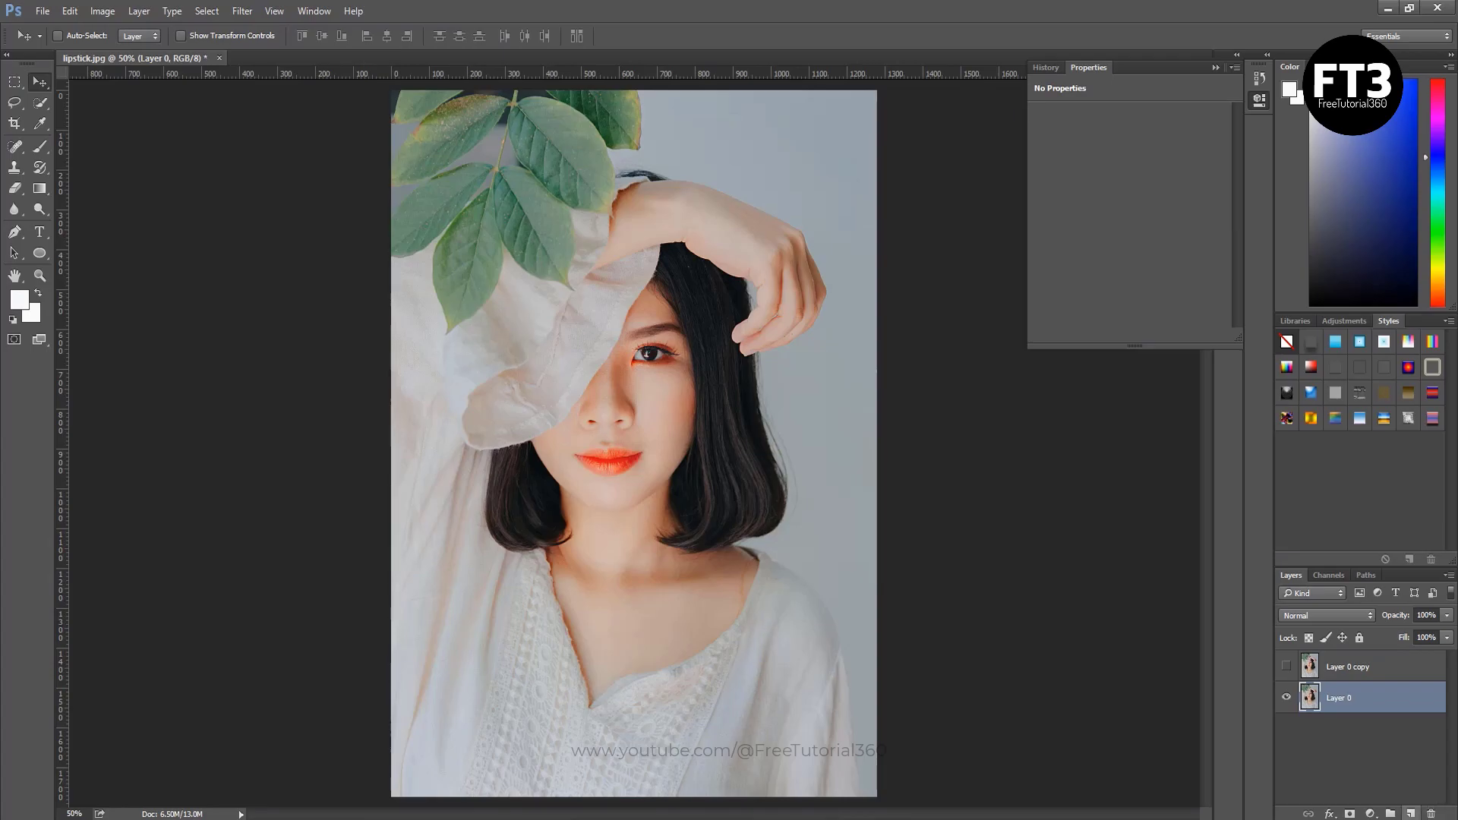
click(1410, 814)
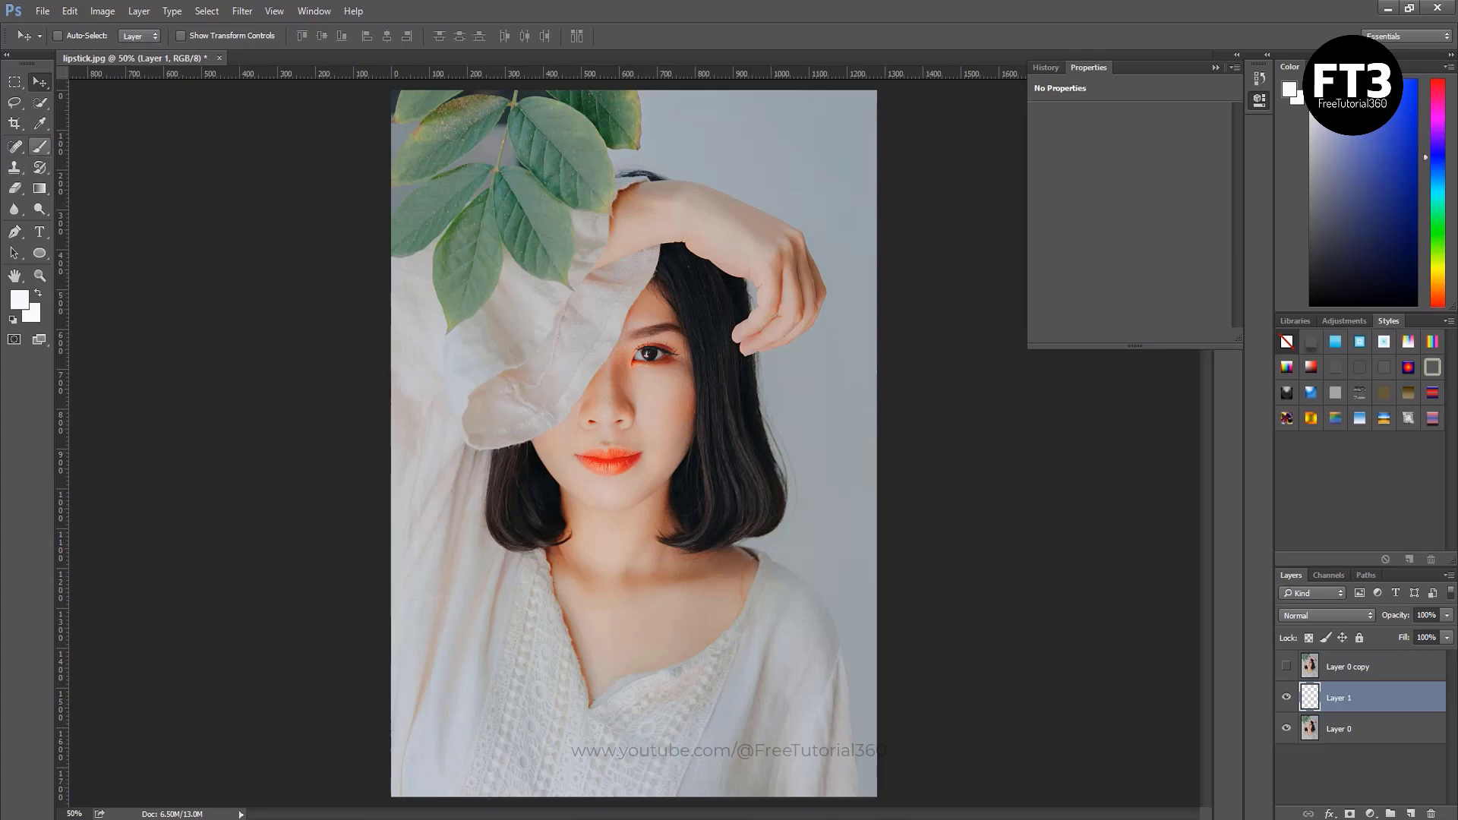
Set the Brush tool's foreground colour to dark red #a80606.
click(40, 147)
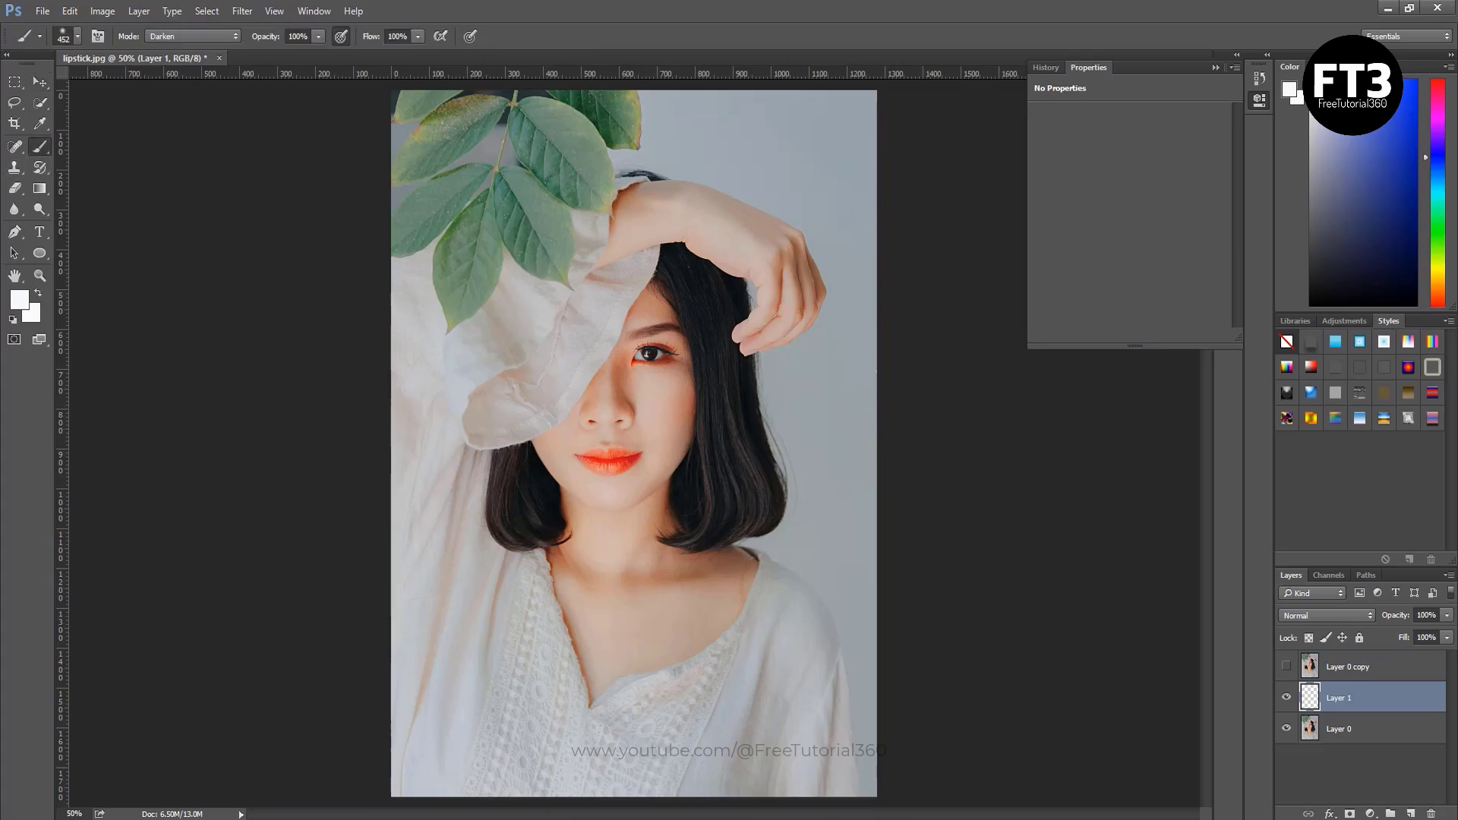
click(19, 300)
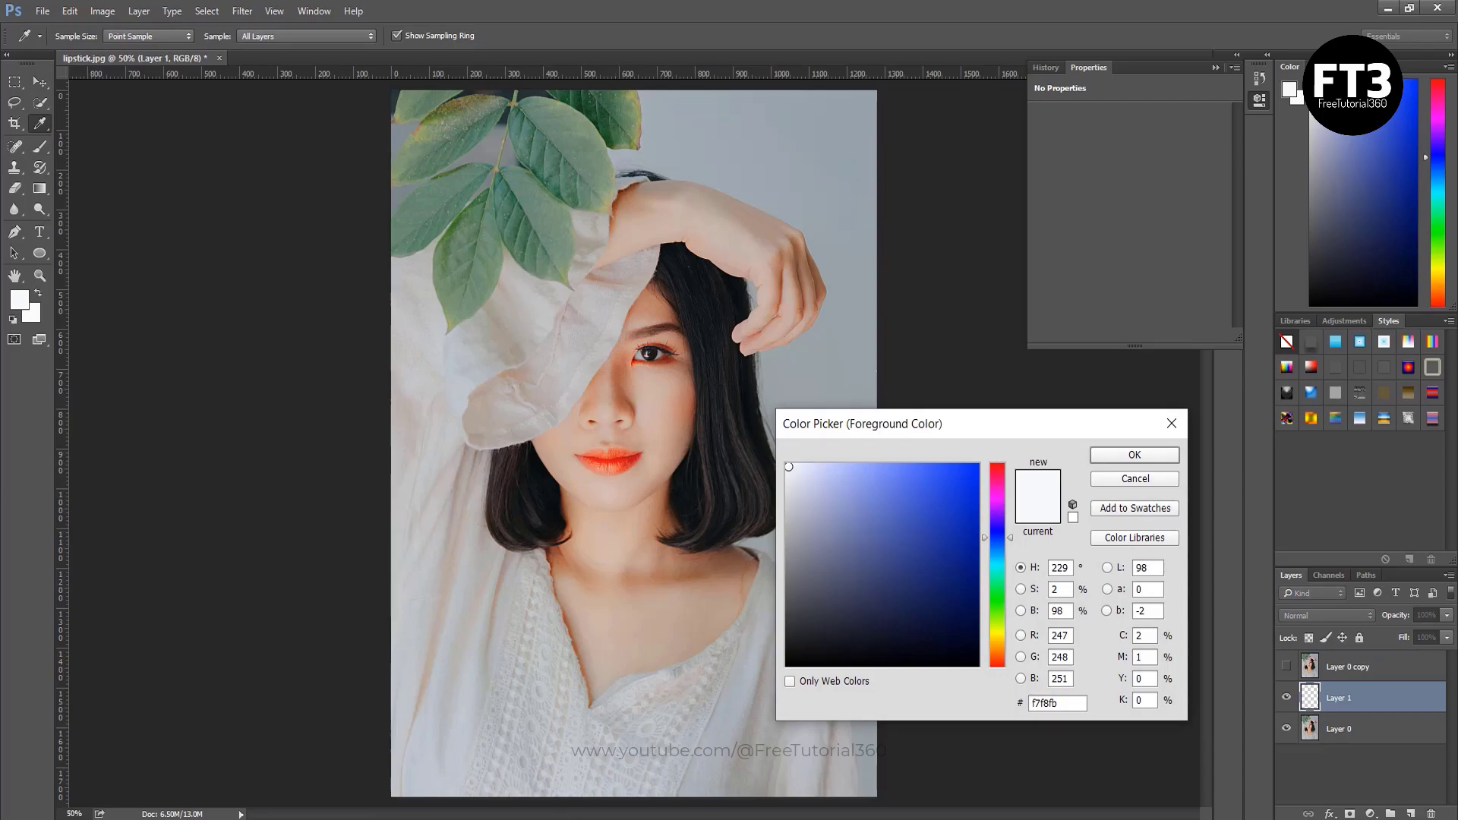
click(997, 467)
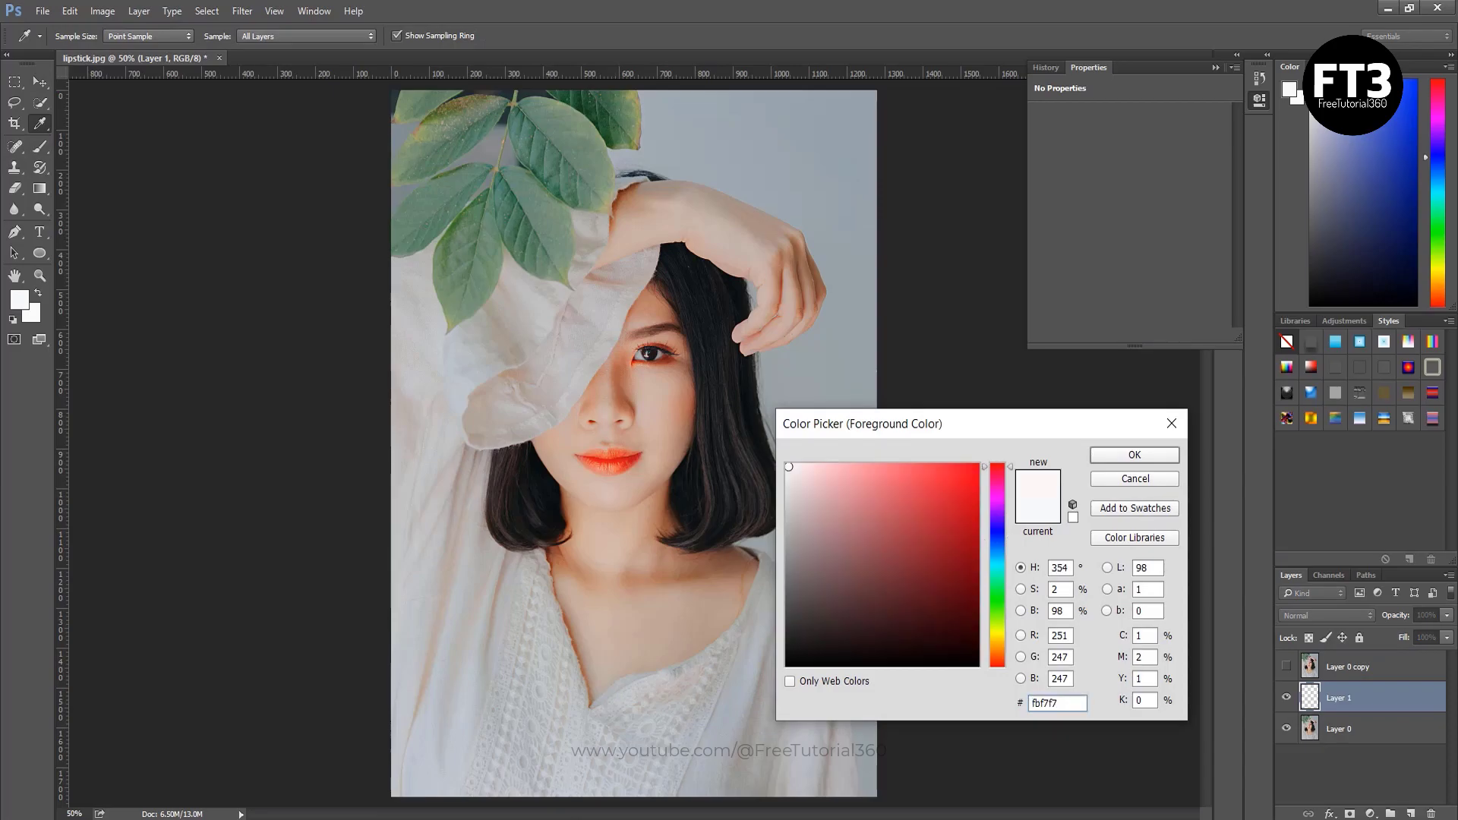
click(975, 468)
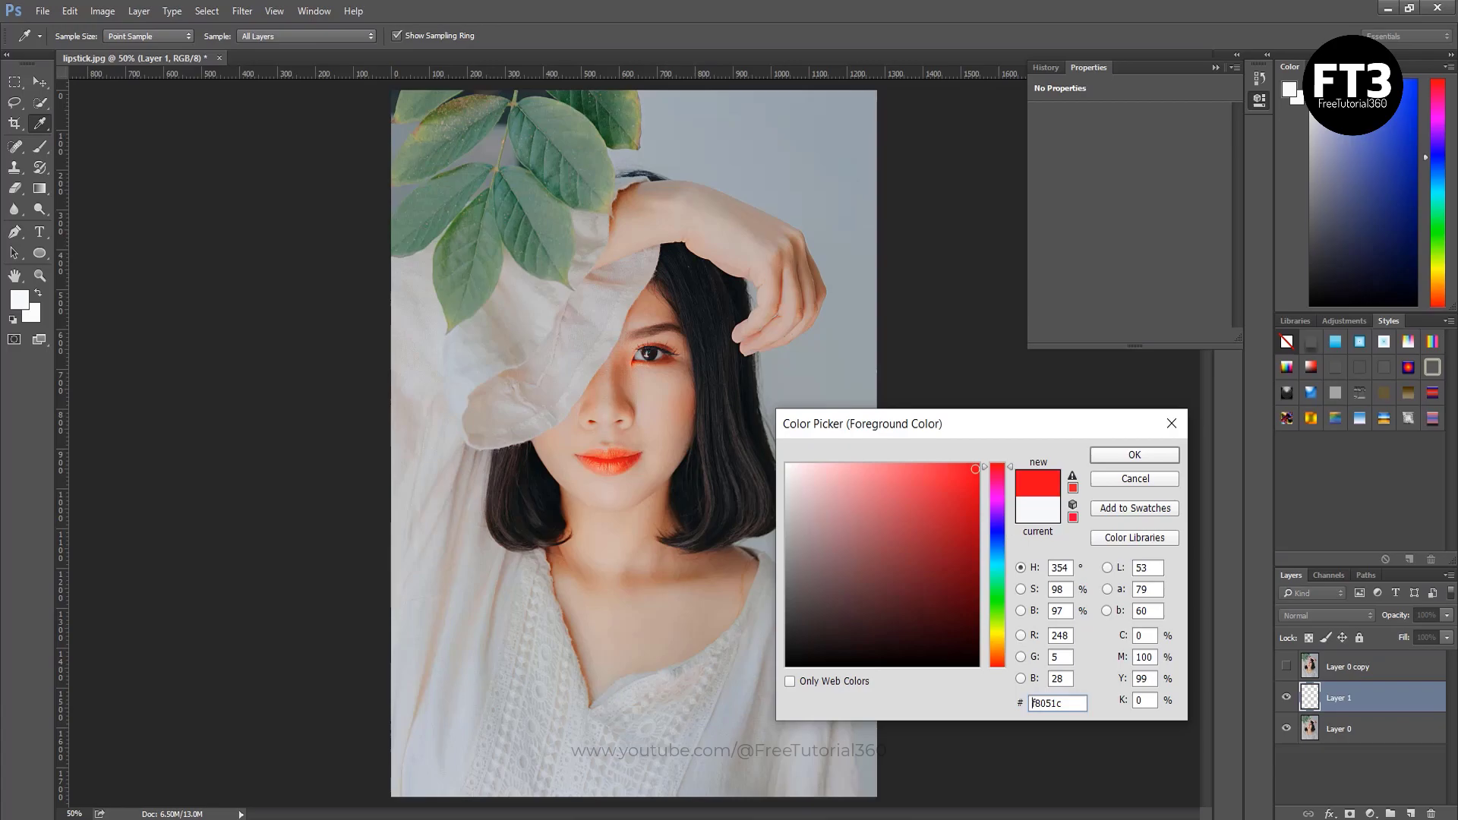
drag(998, 467, 997, 463)
click(975, 466)
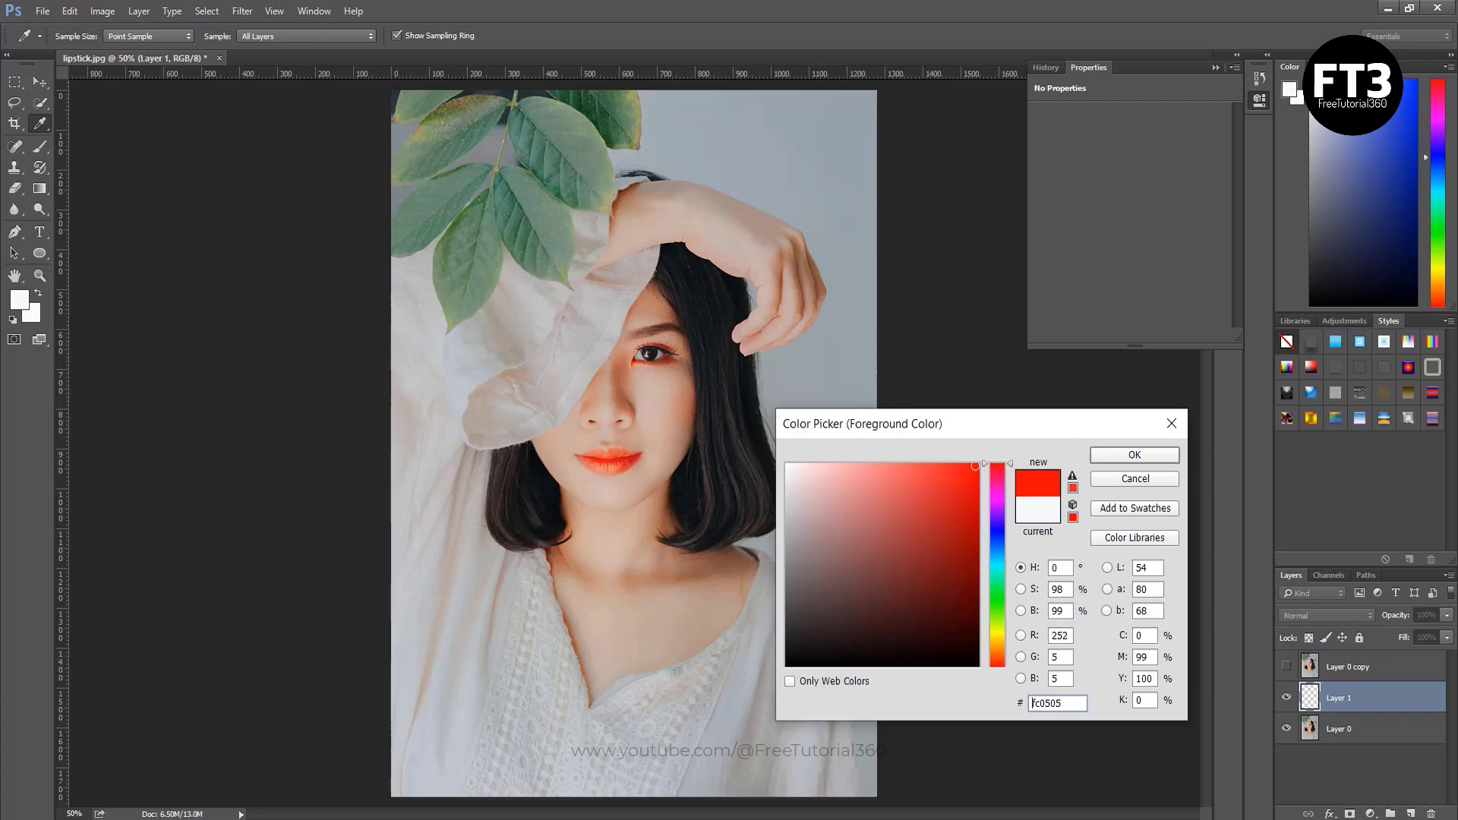
double_click(1033, 703)
text(870505)
drag(972, 559, 972, 533)
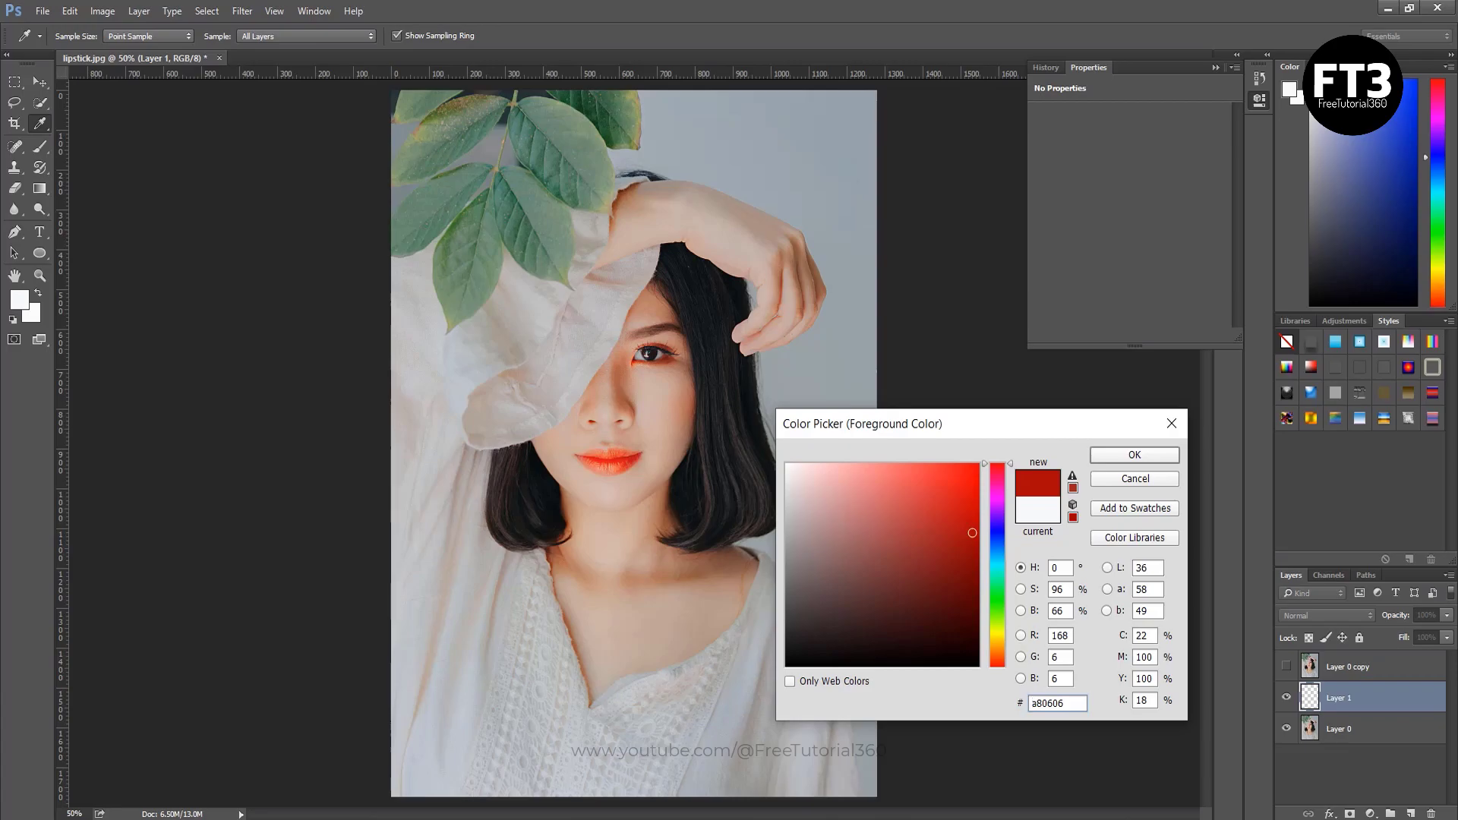
key(Return)
key(b)
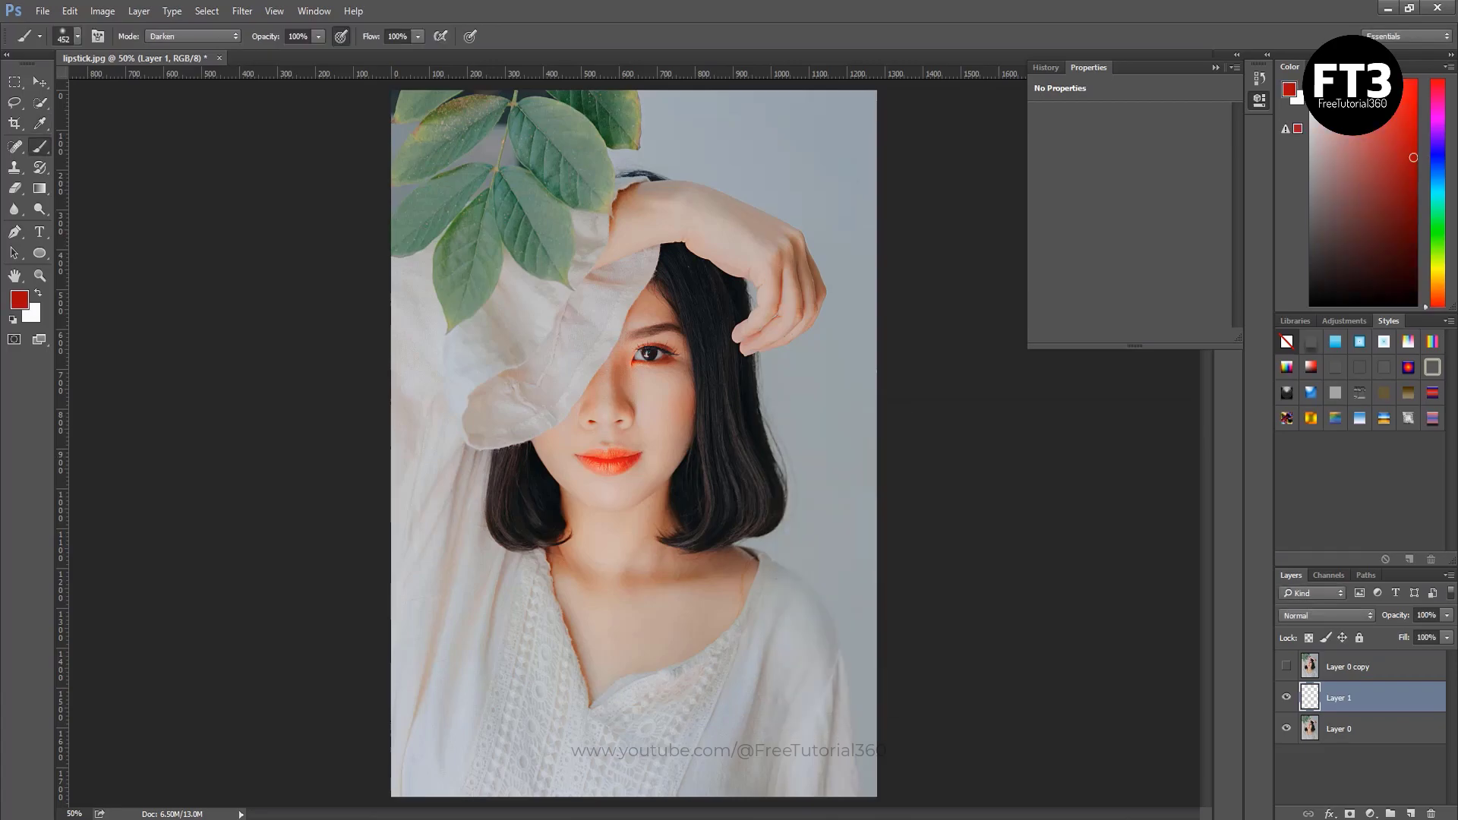
Shrink the soft brush from 452 px to about 35 px.
click(77, 36)
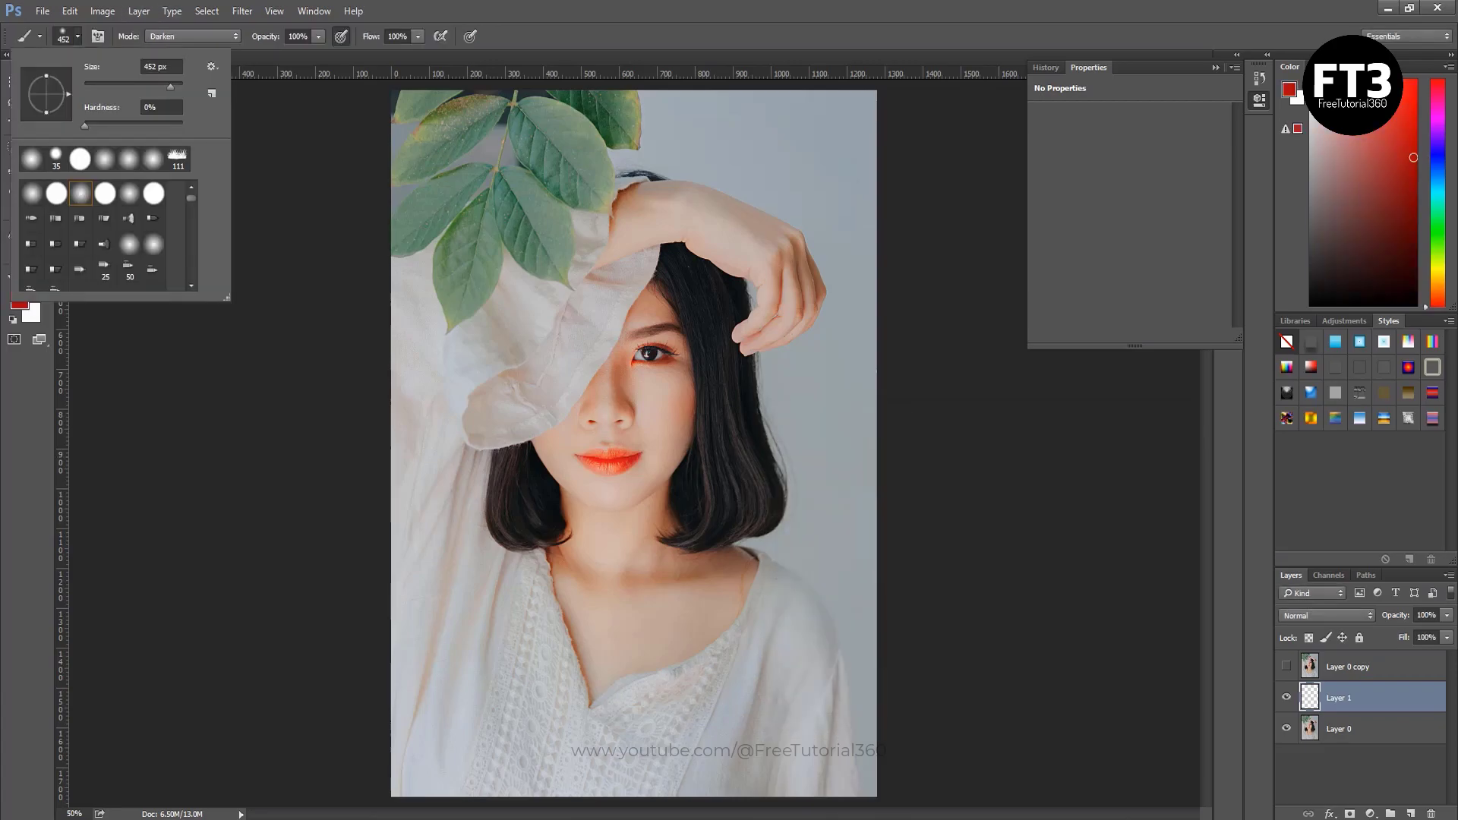
drag(170, 88, 93, 87)
drag(93, 87, 101, 88)
click(20, 305)
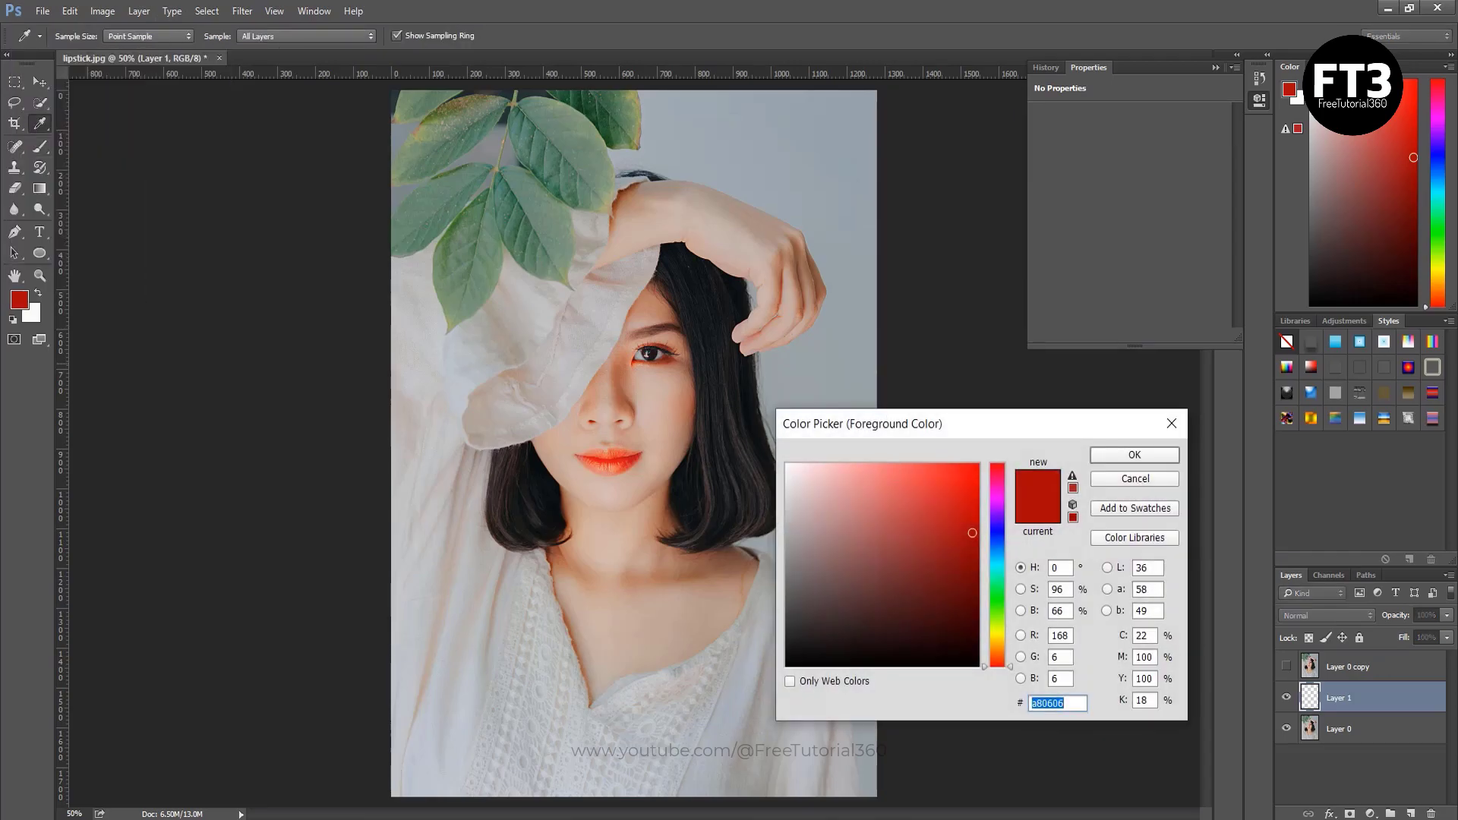
click(1172, 423)
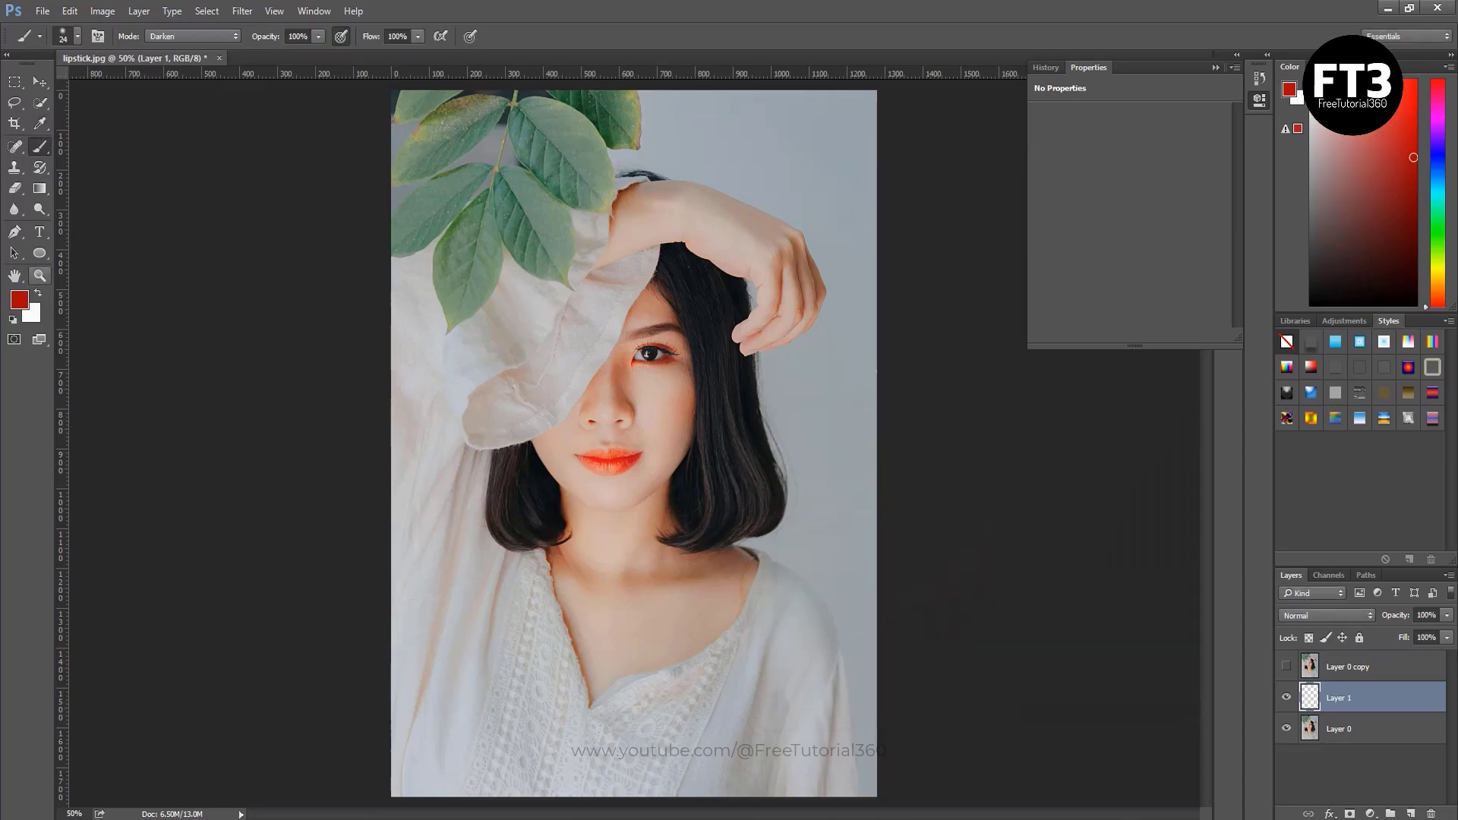
click(40, 275)
Zoom in on the face and reduce the brush size to 13 px.
click(662, 370)
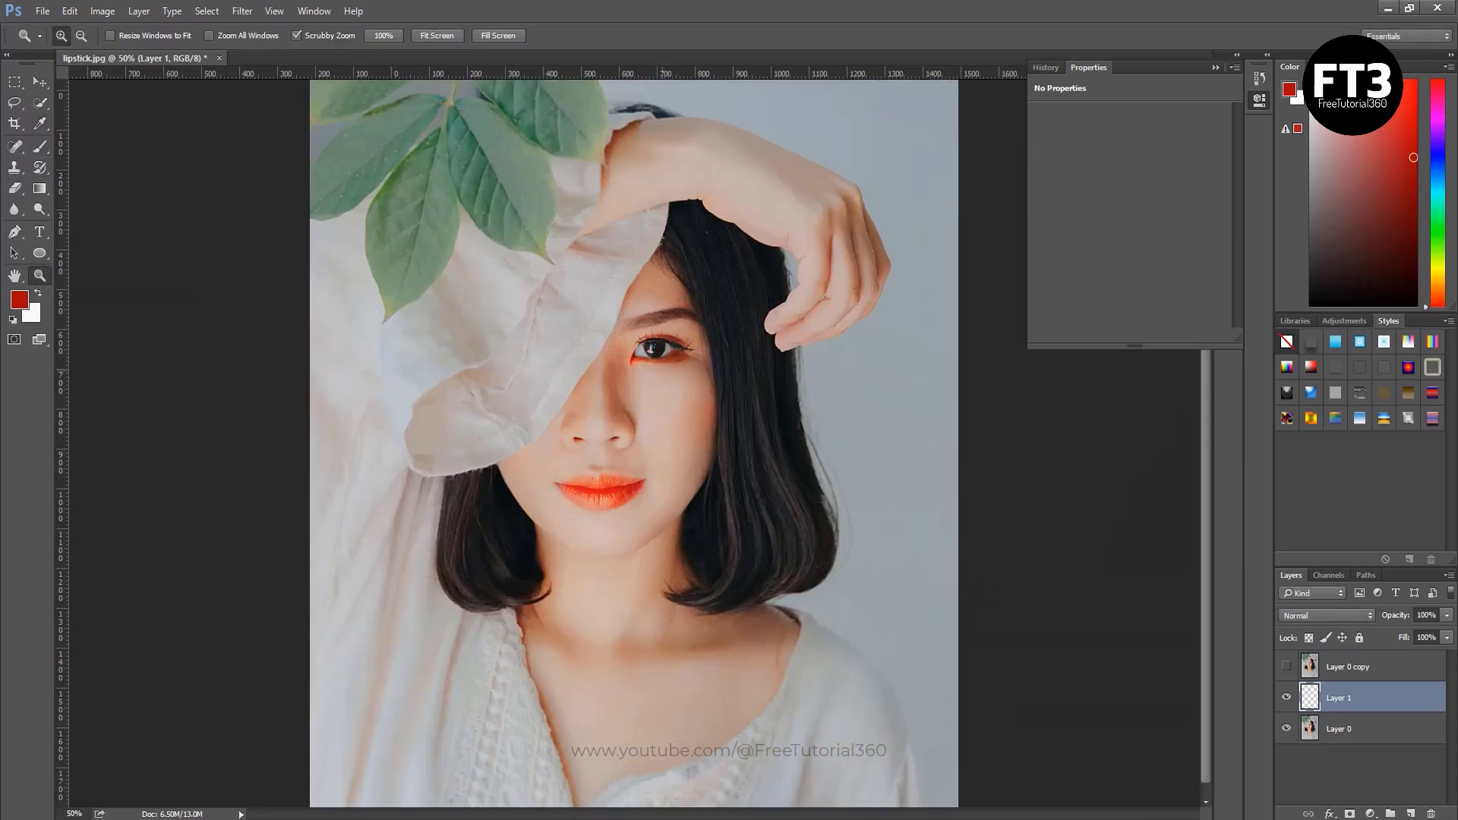
click(662, 370)
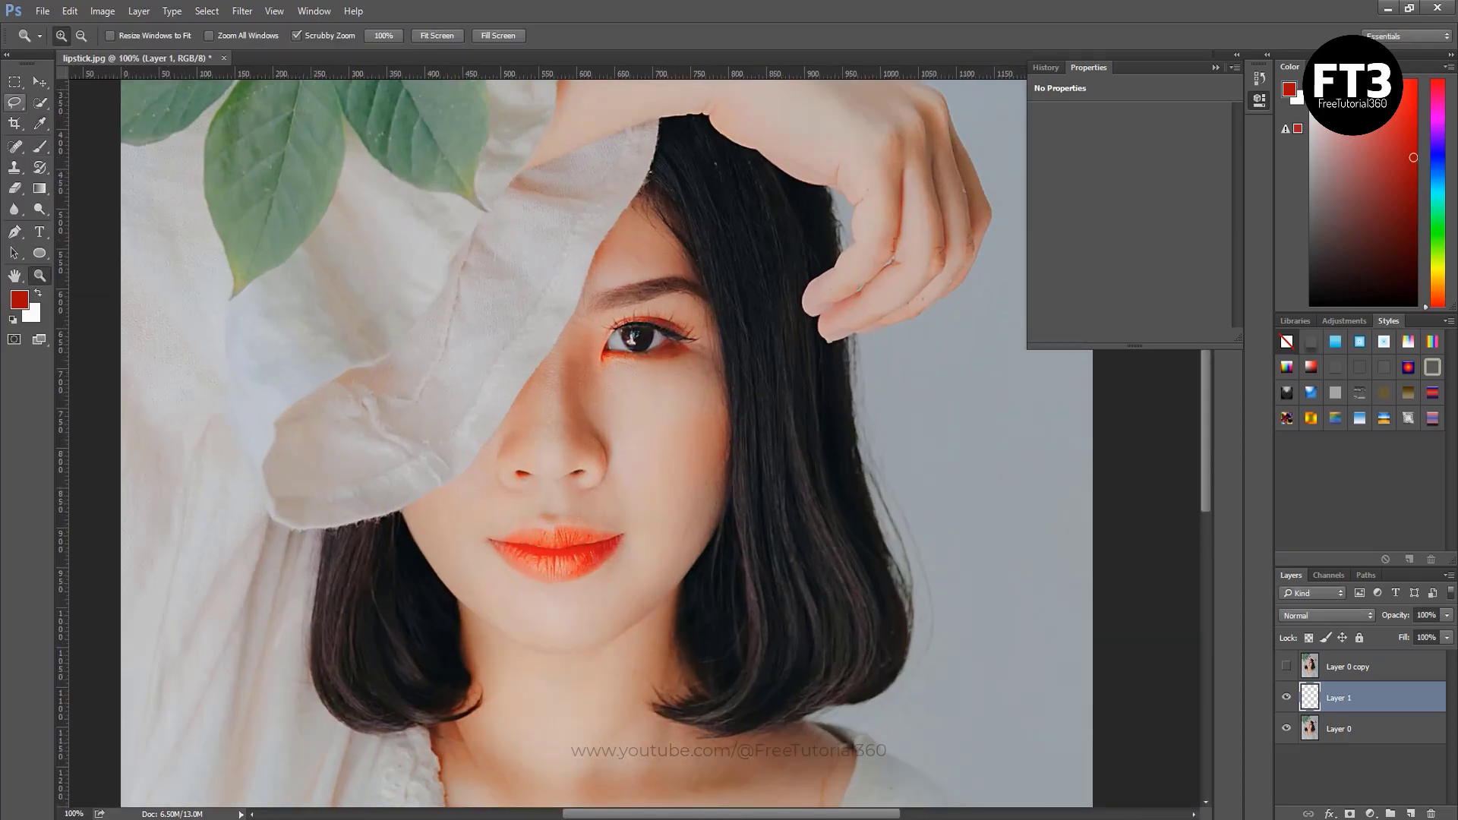
click(40, 81)
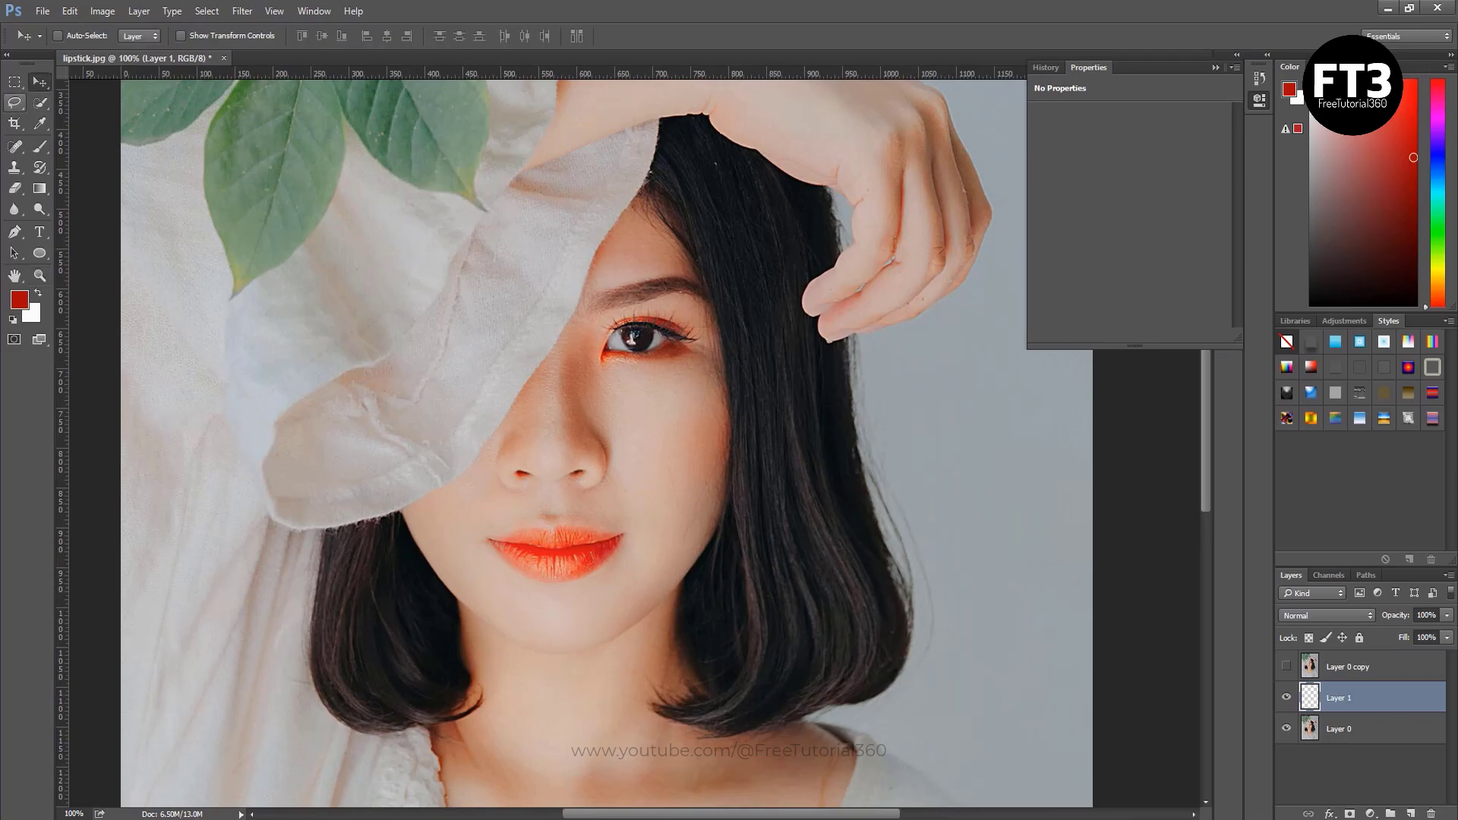
click(39, 146)
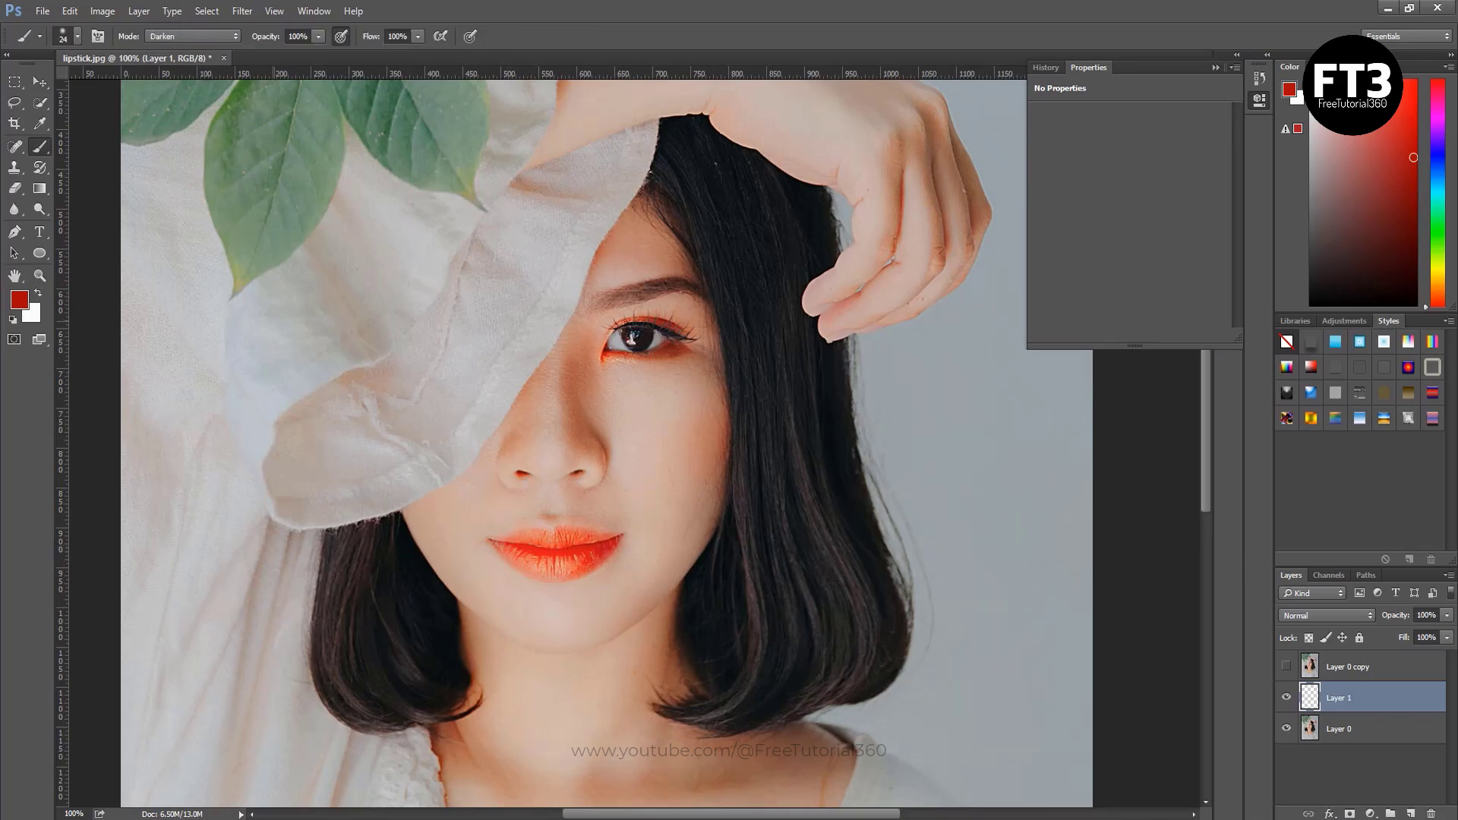
click(77, 35)
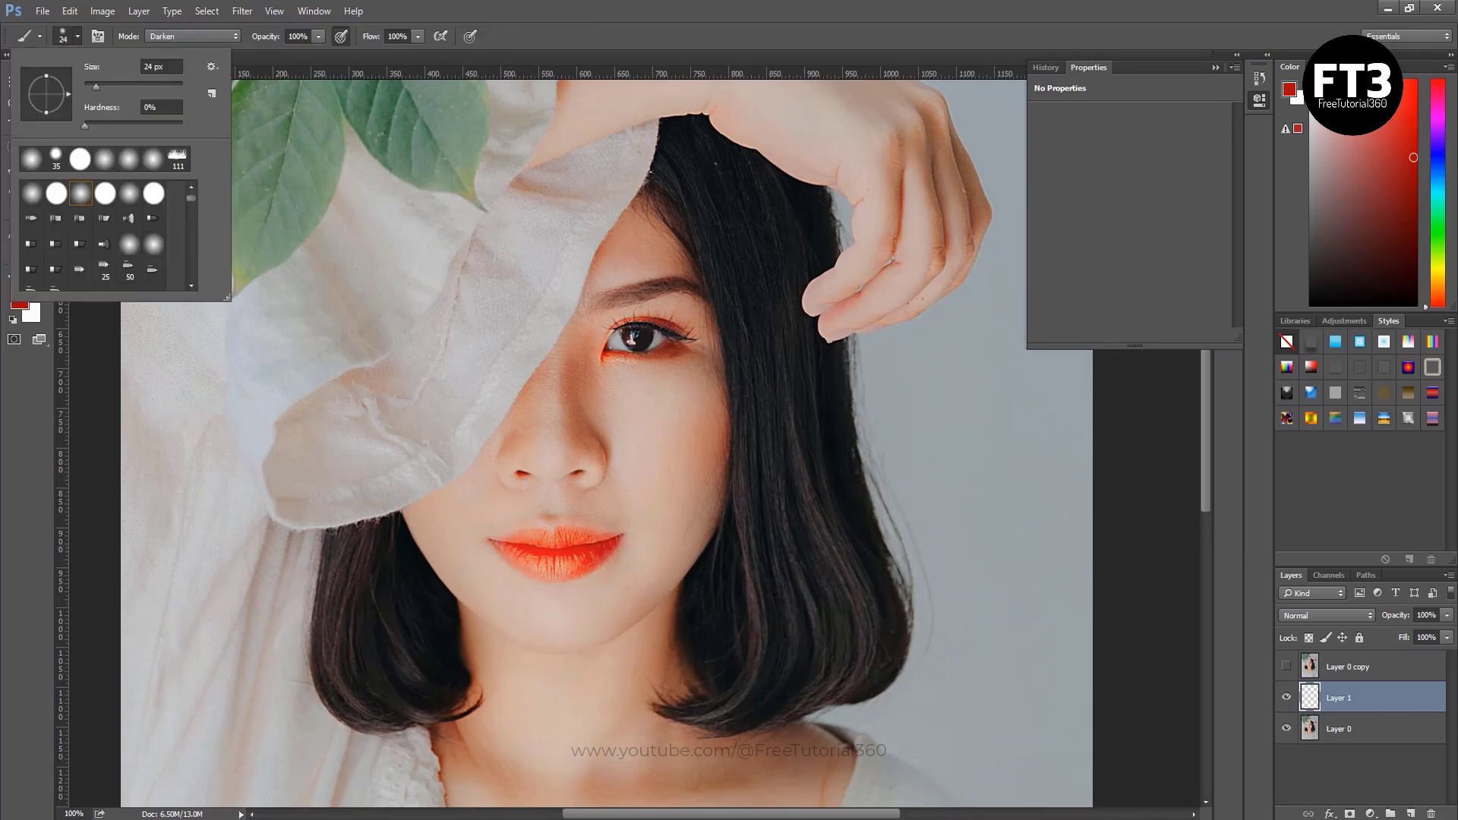
drag(96, 87, 91, 87)
click(77, 36)
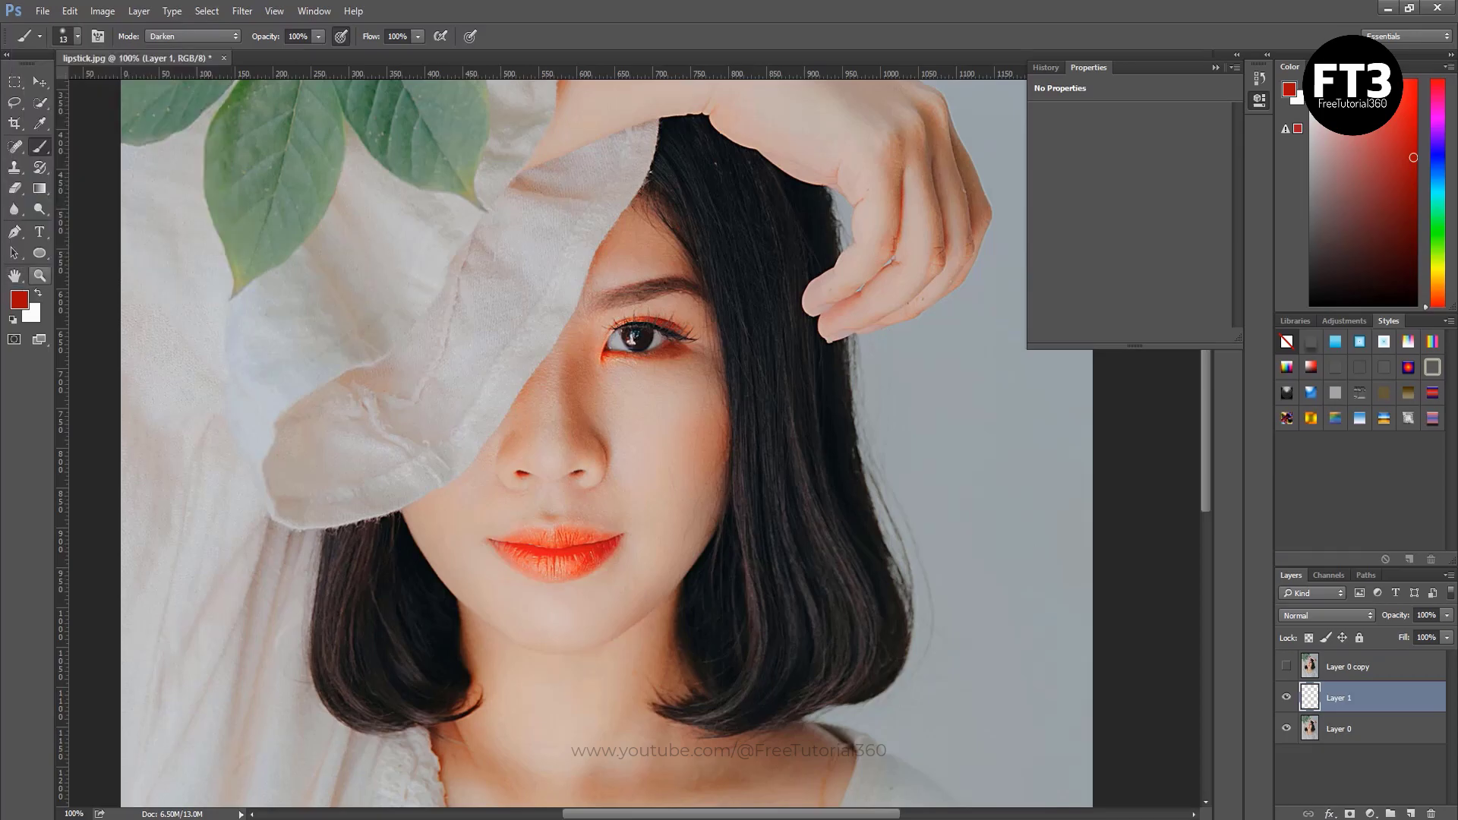
Zoom in closer on the face, then Alt-zoom back out to the whole face.
click(40, 276)
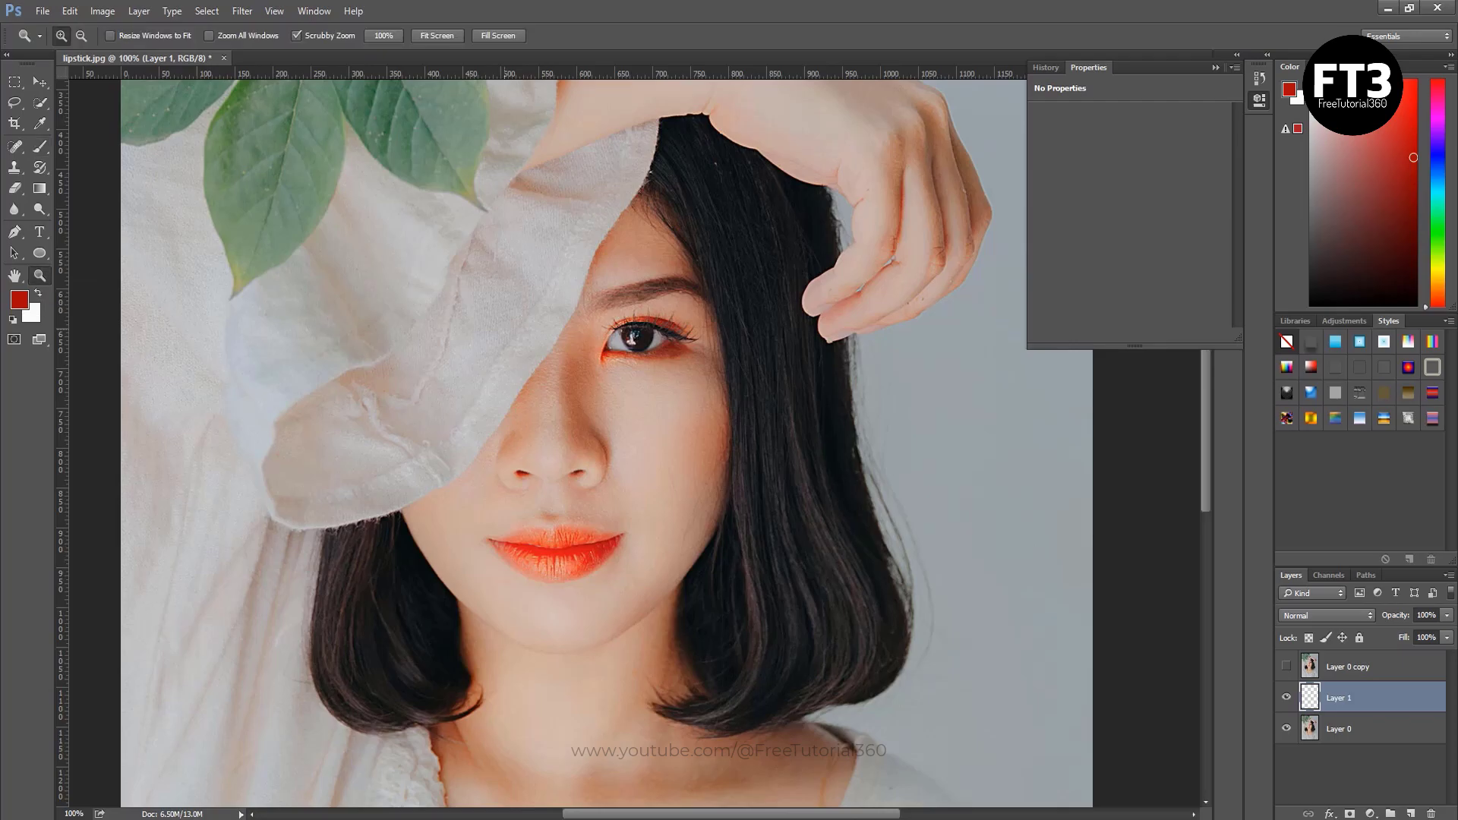
click(505, 329)
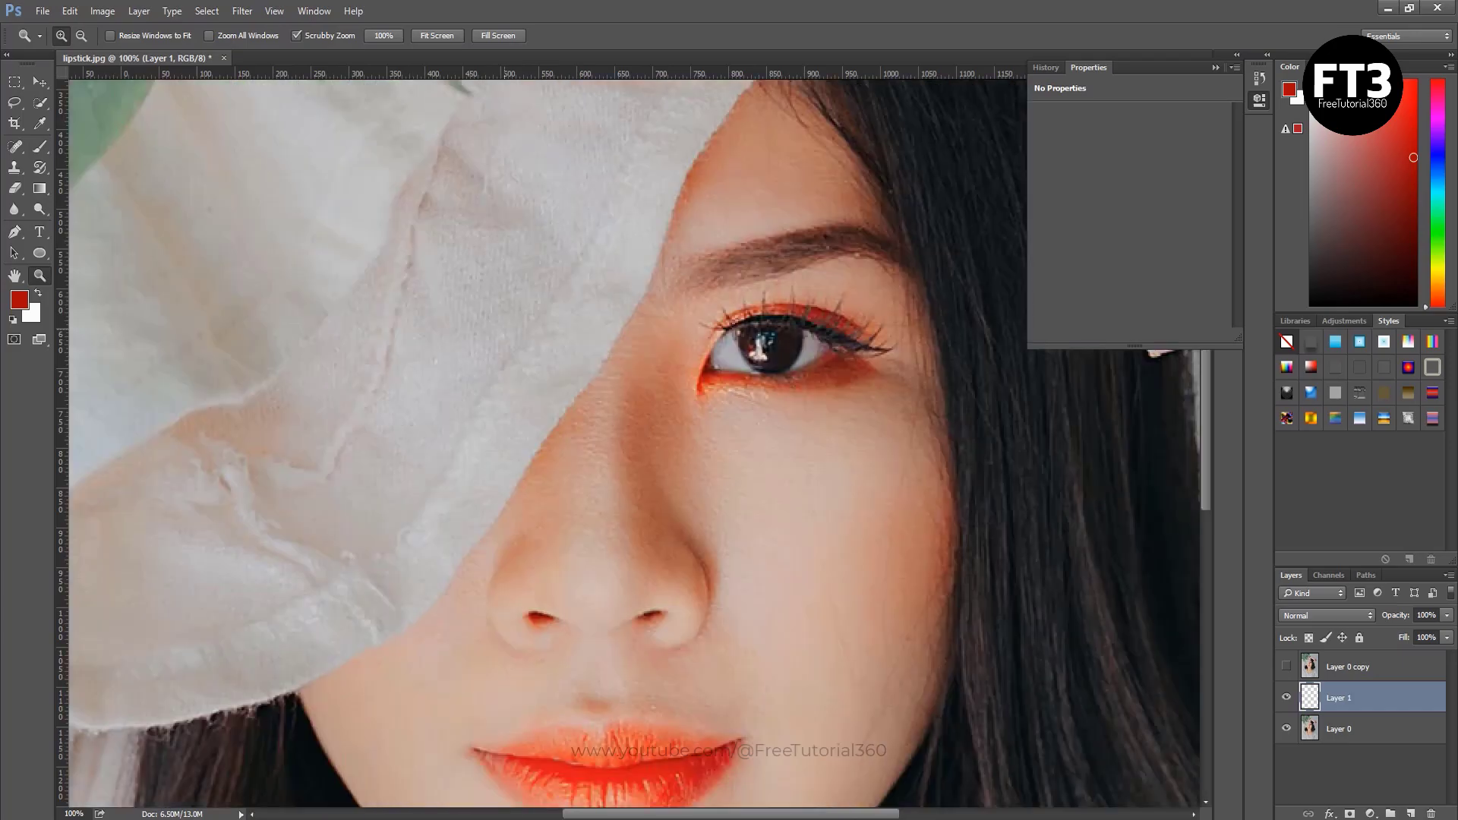
key(alt)
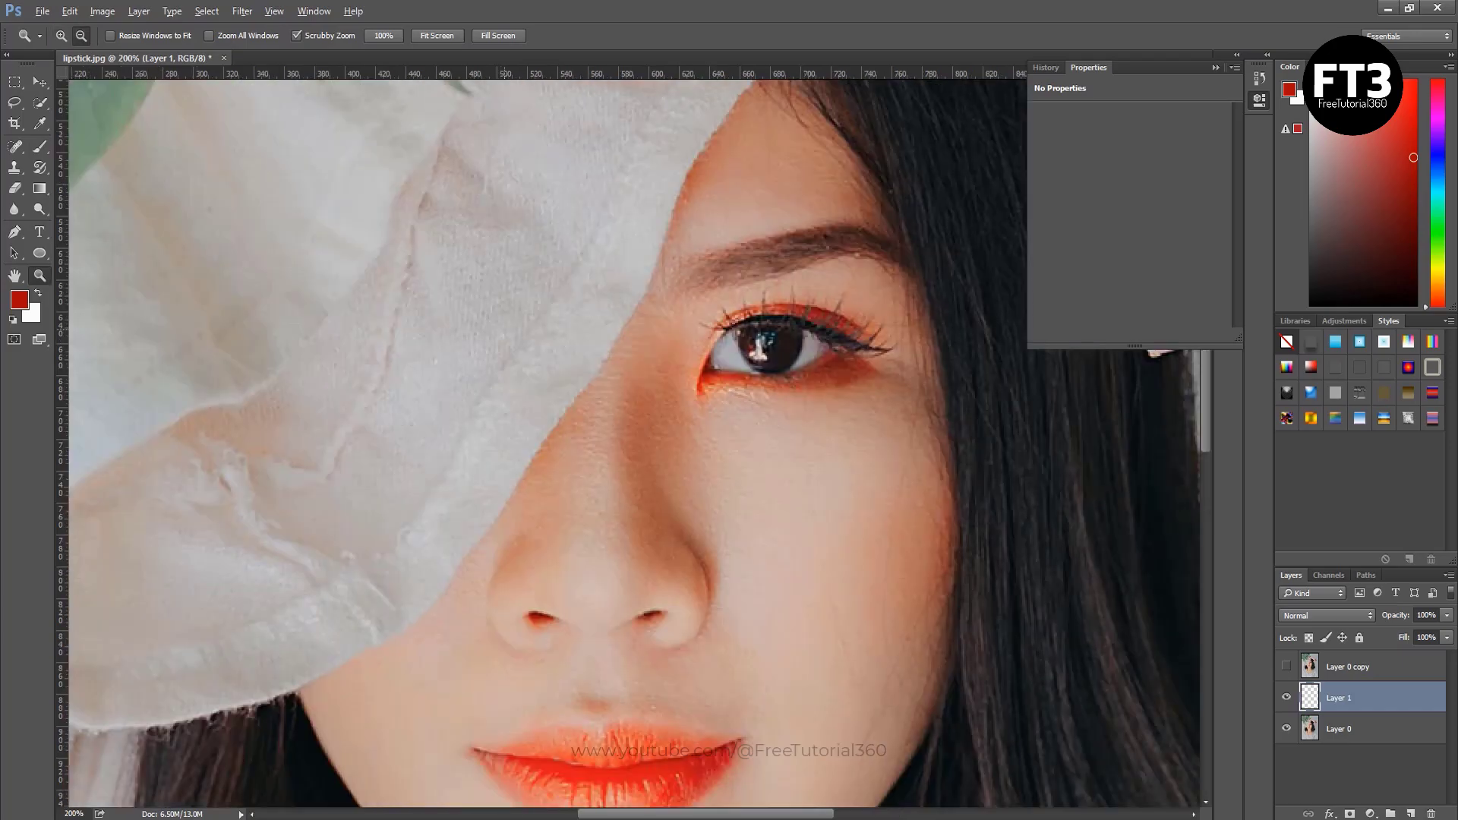
alt+click(505, 326)
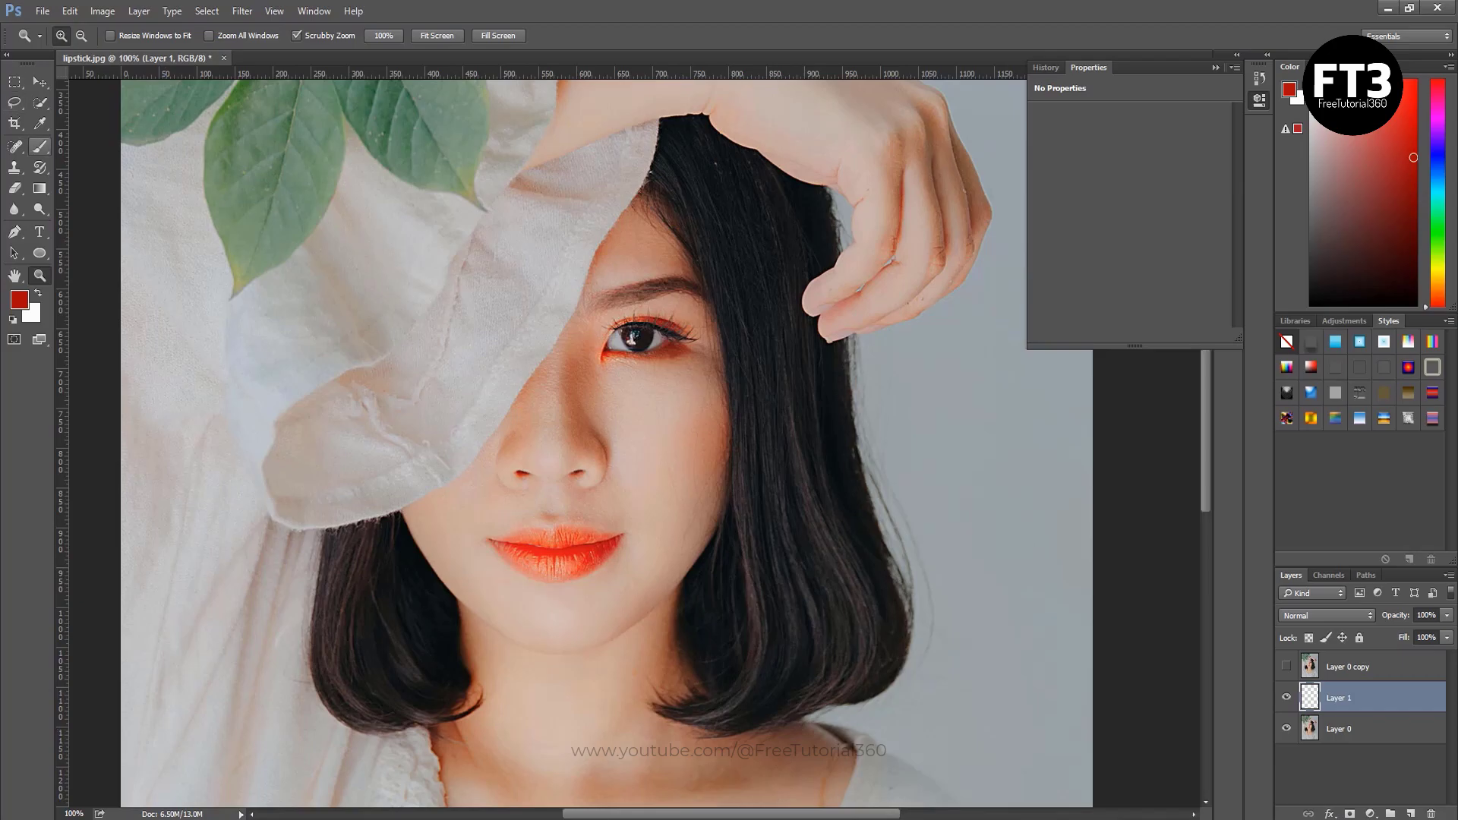
click(39, 147)
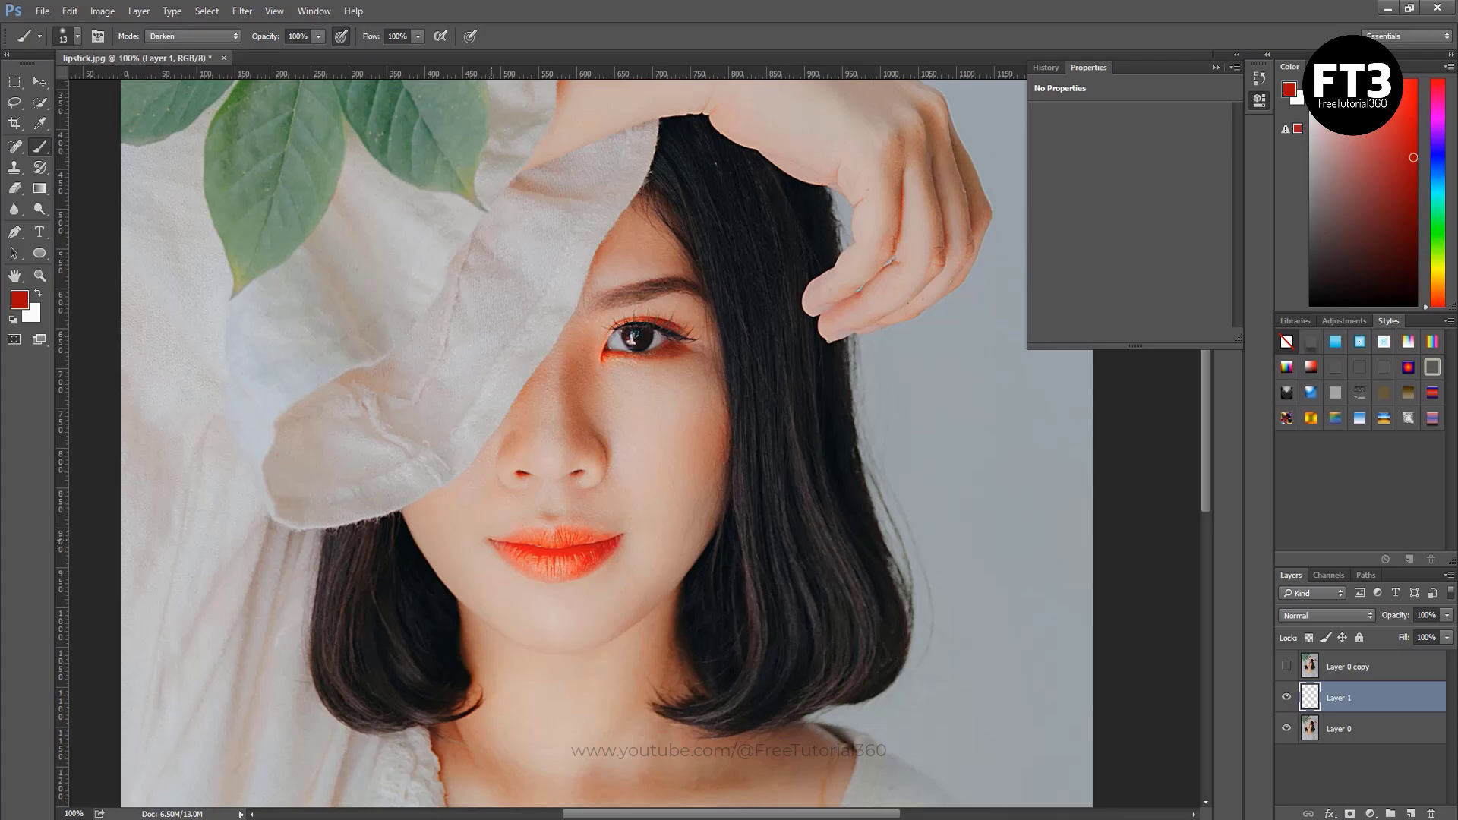
Paint dark red over both lips, covering corners, edges, the inner area and the upper-lip notch.
drag(489, 539, 579, 533)
drag(492, 543, 572, 574)
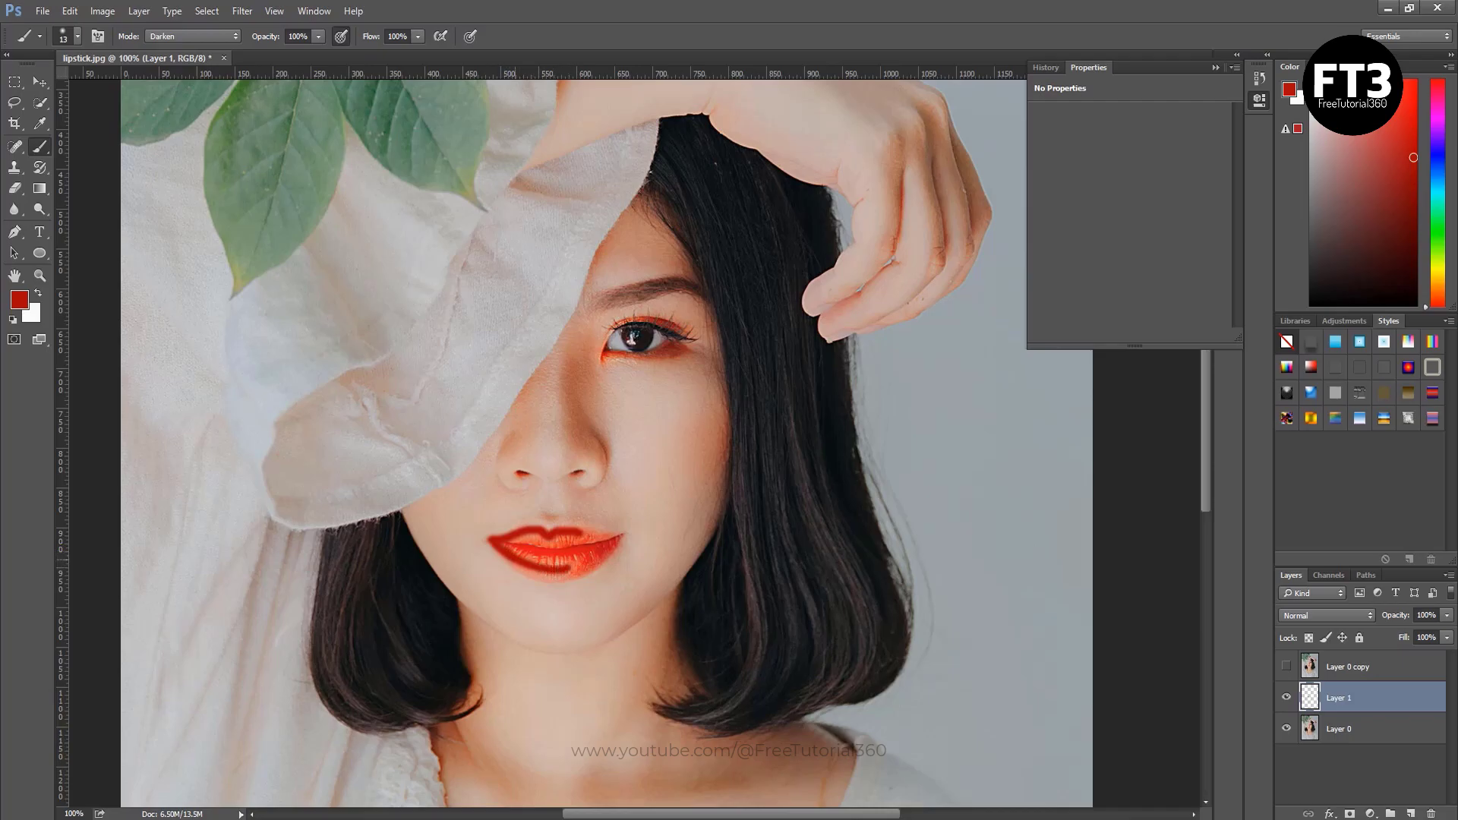
drag(528, 572, 583, 563)
drag(584, 534, 608, 536)
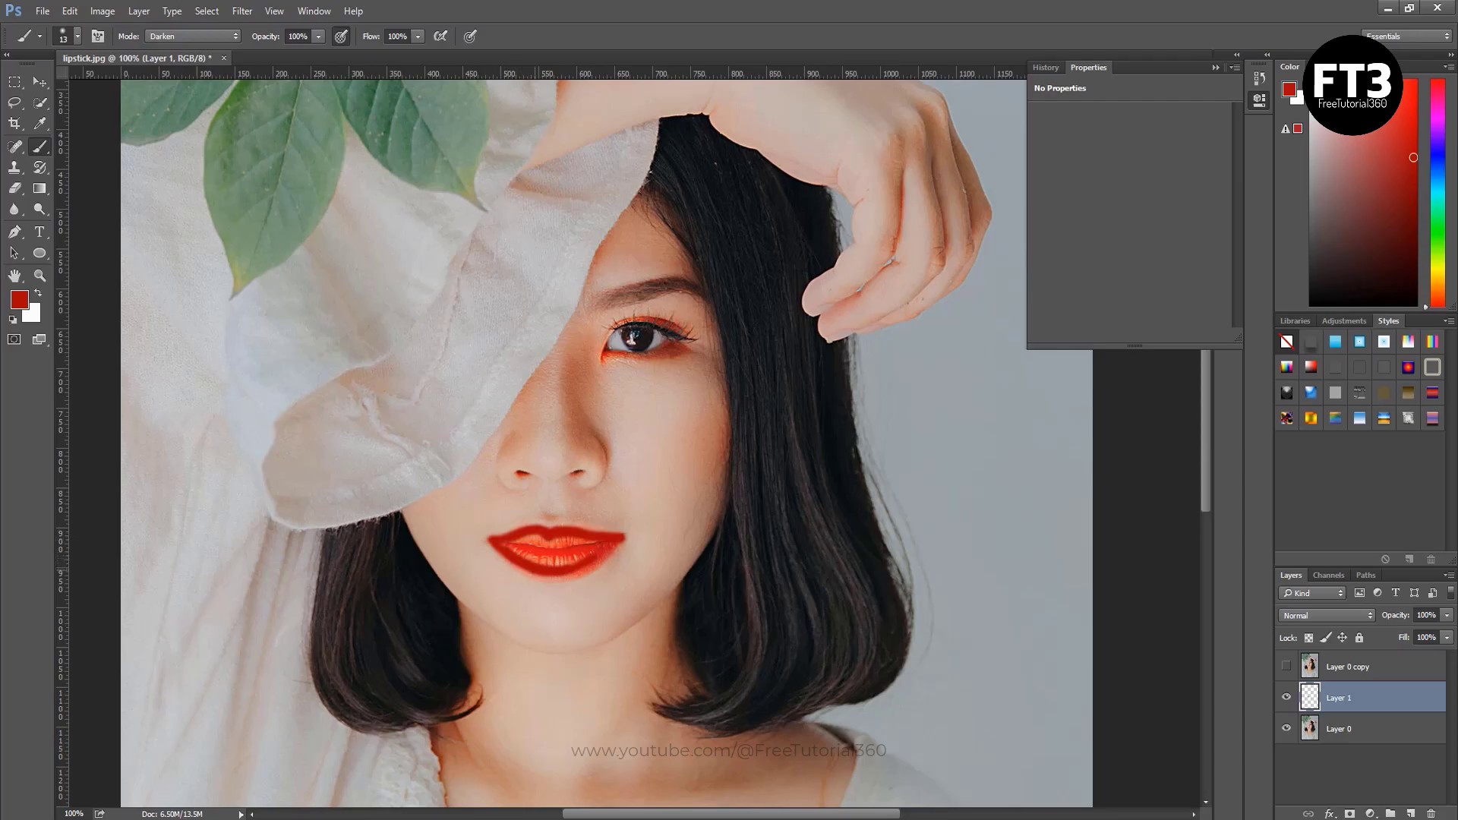
drag(536, 579, 606, 556)
mouse_move(515, 551)
mouse_down()
mouse_move(591, 553)
mouse_move(516, 541)
mouse_up()
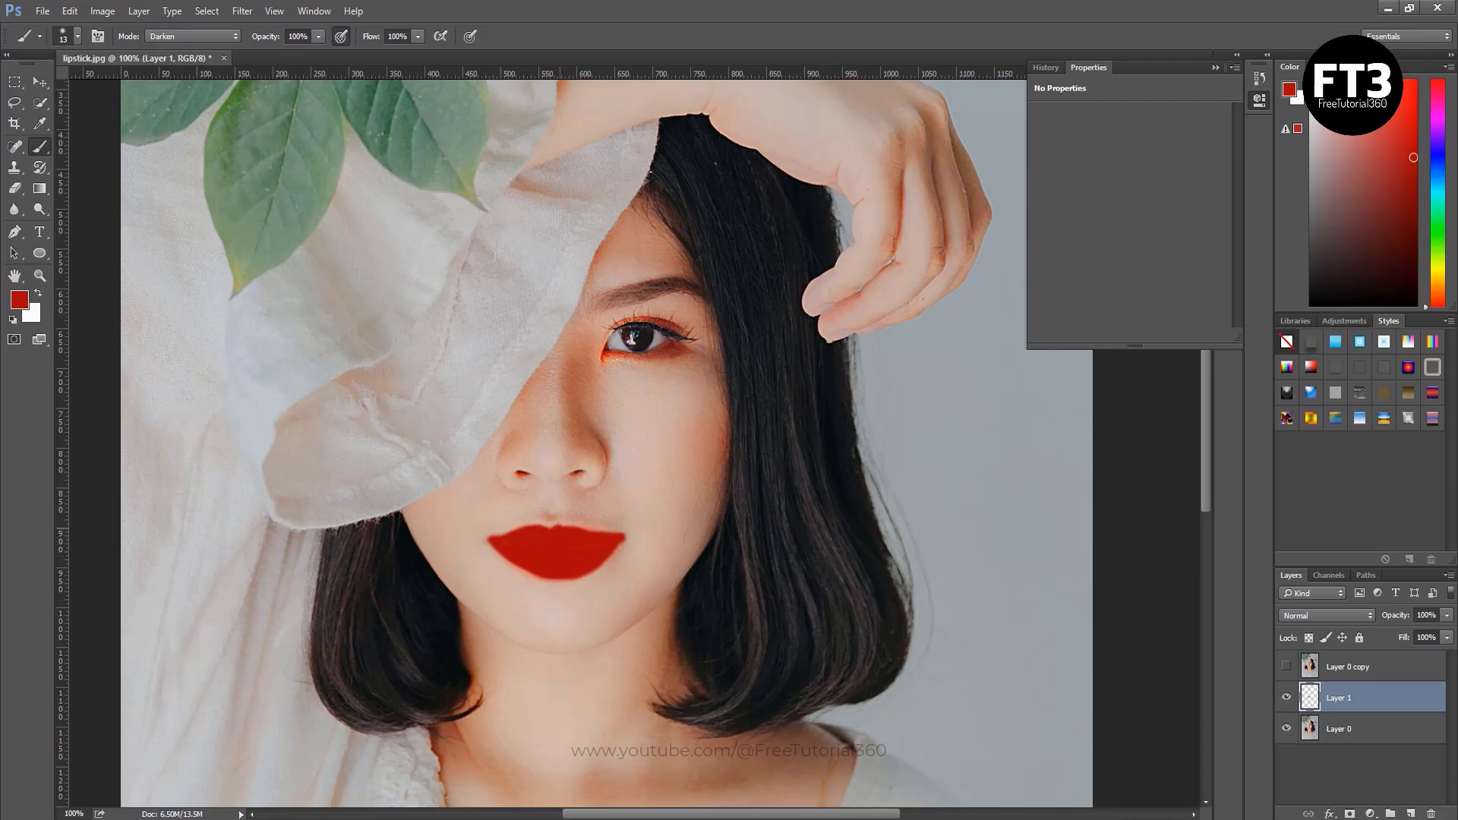
drag(580, 527, 590, 532)
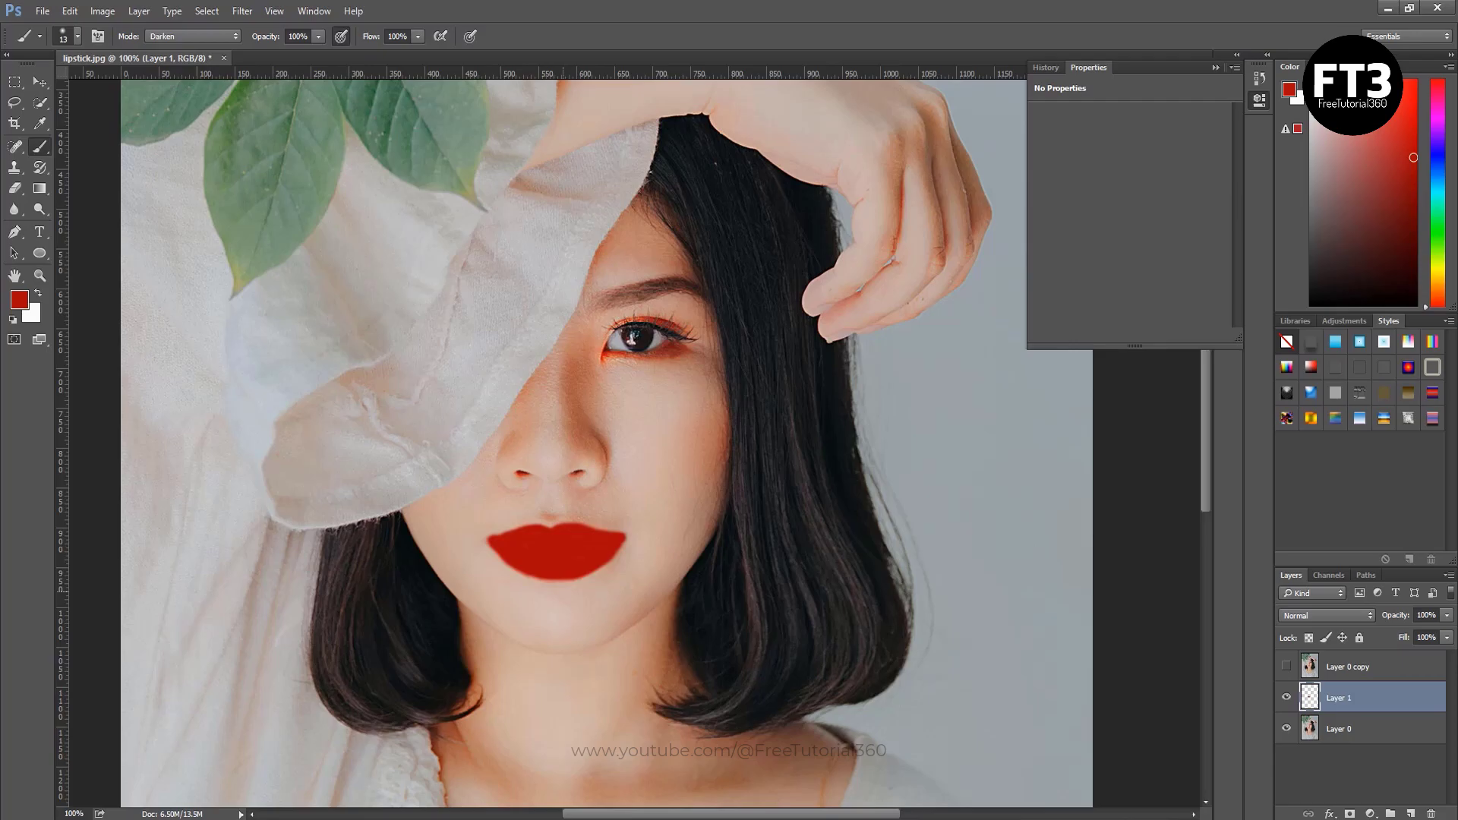
Change Layer 1's blend mode from the Layers panel list to Multiply.
click(1327, 616)
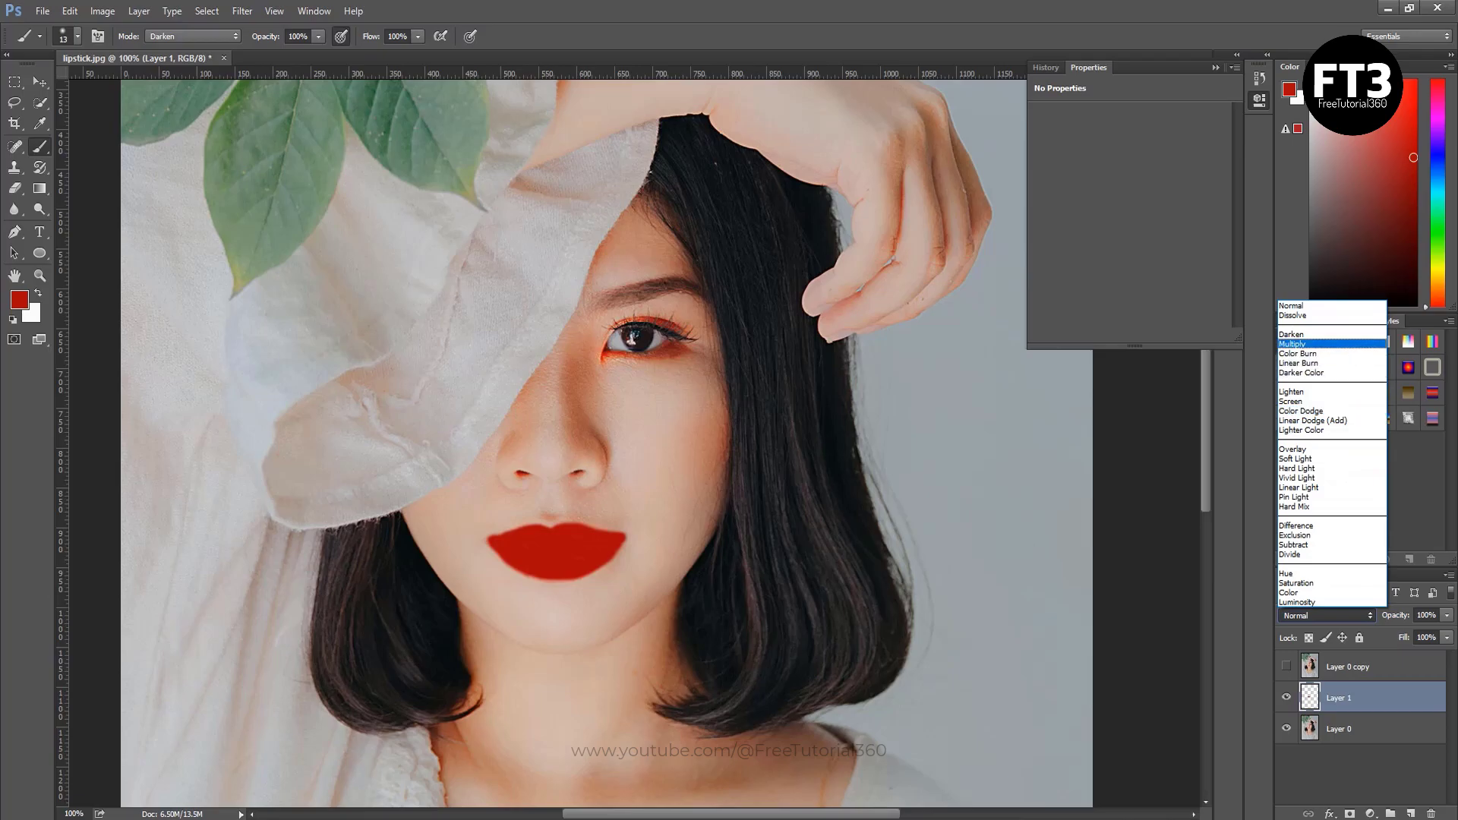
click(1294, 344)
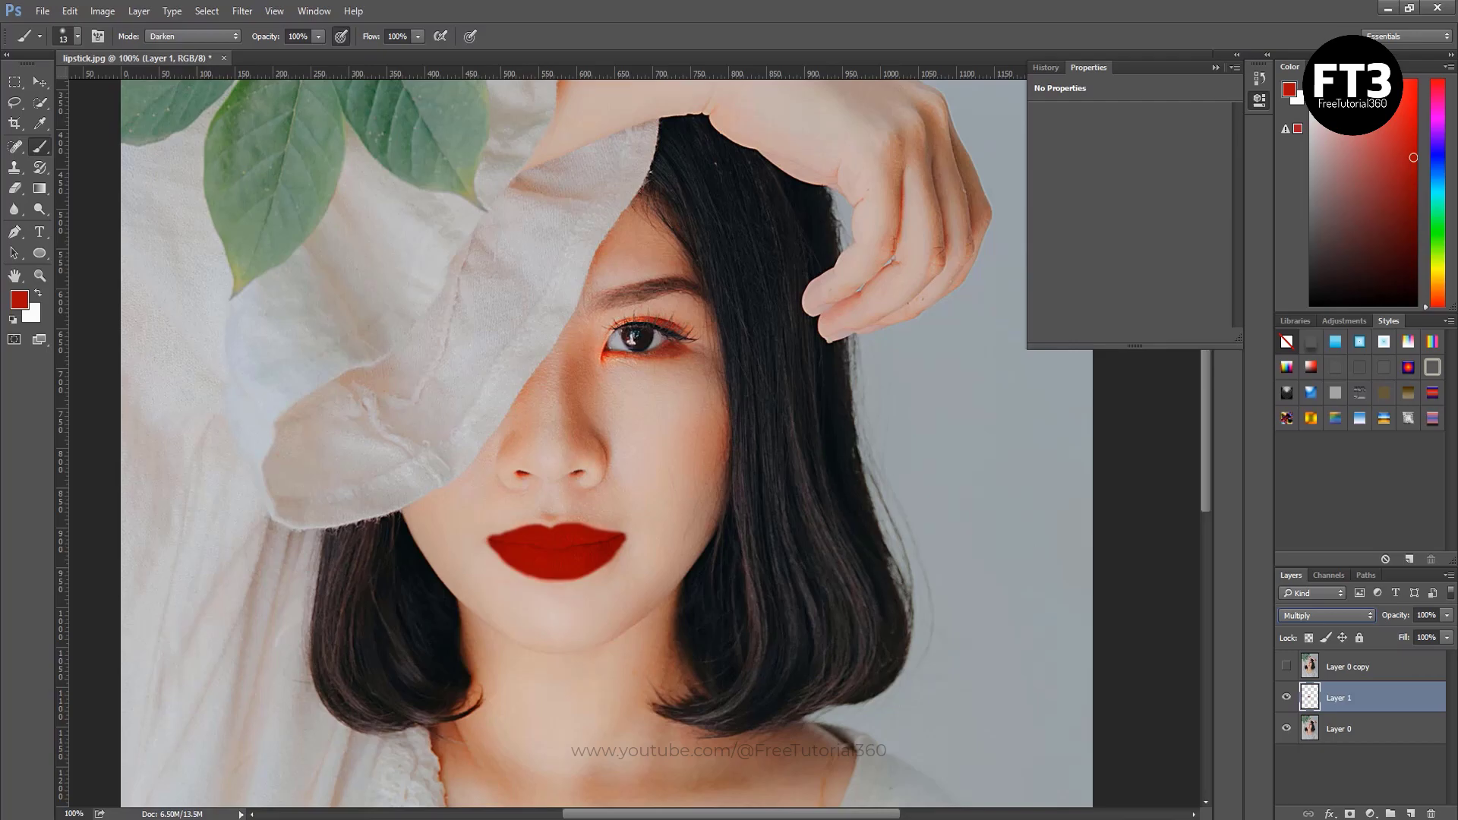
In Layer 1's Blending Options, split the Underlying Layer white Blend If point to about 172/179 and confirm.
right_click(1331, 698)
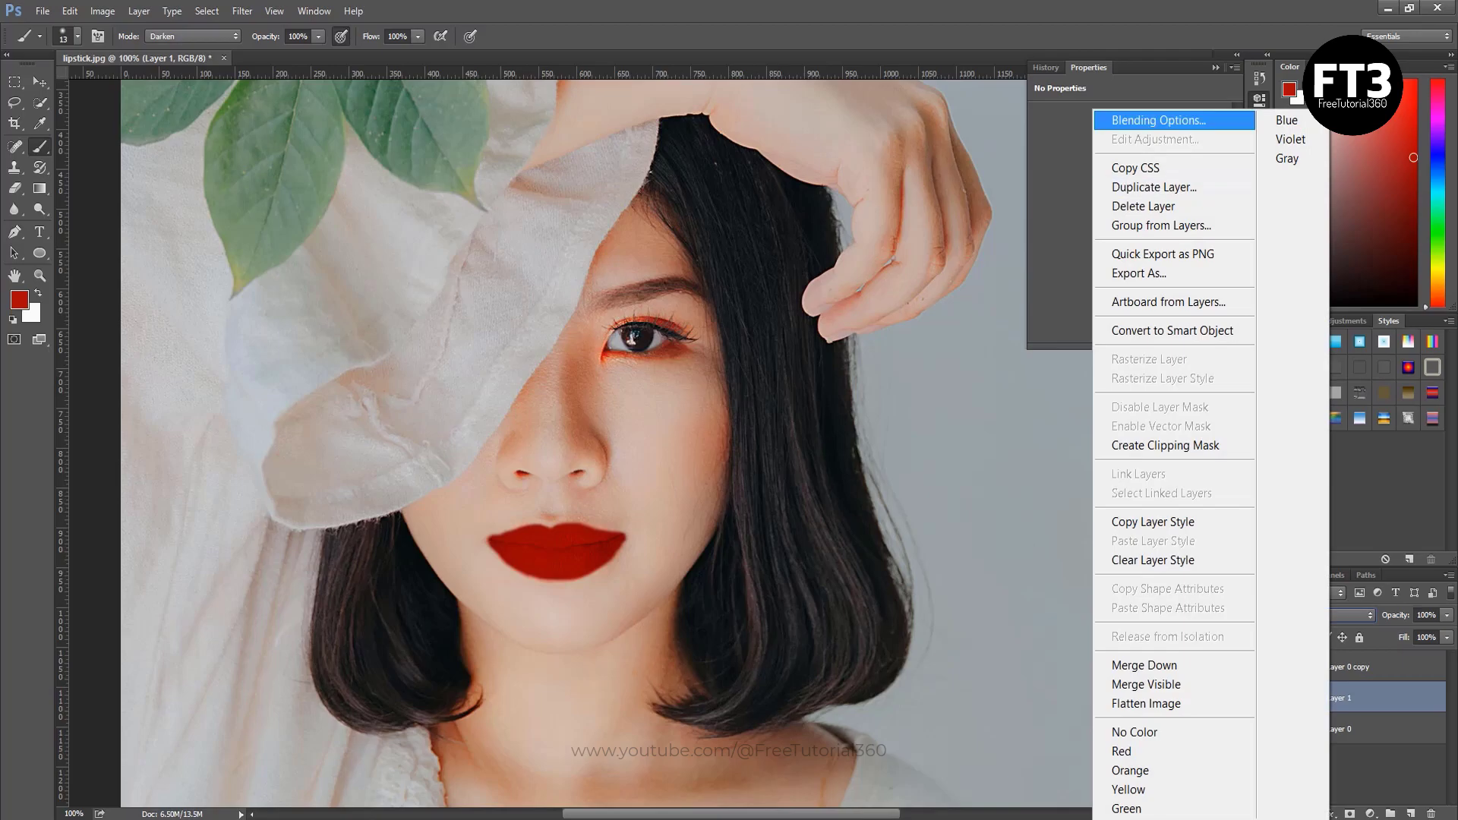
click(1158, 120)
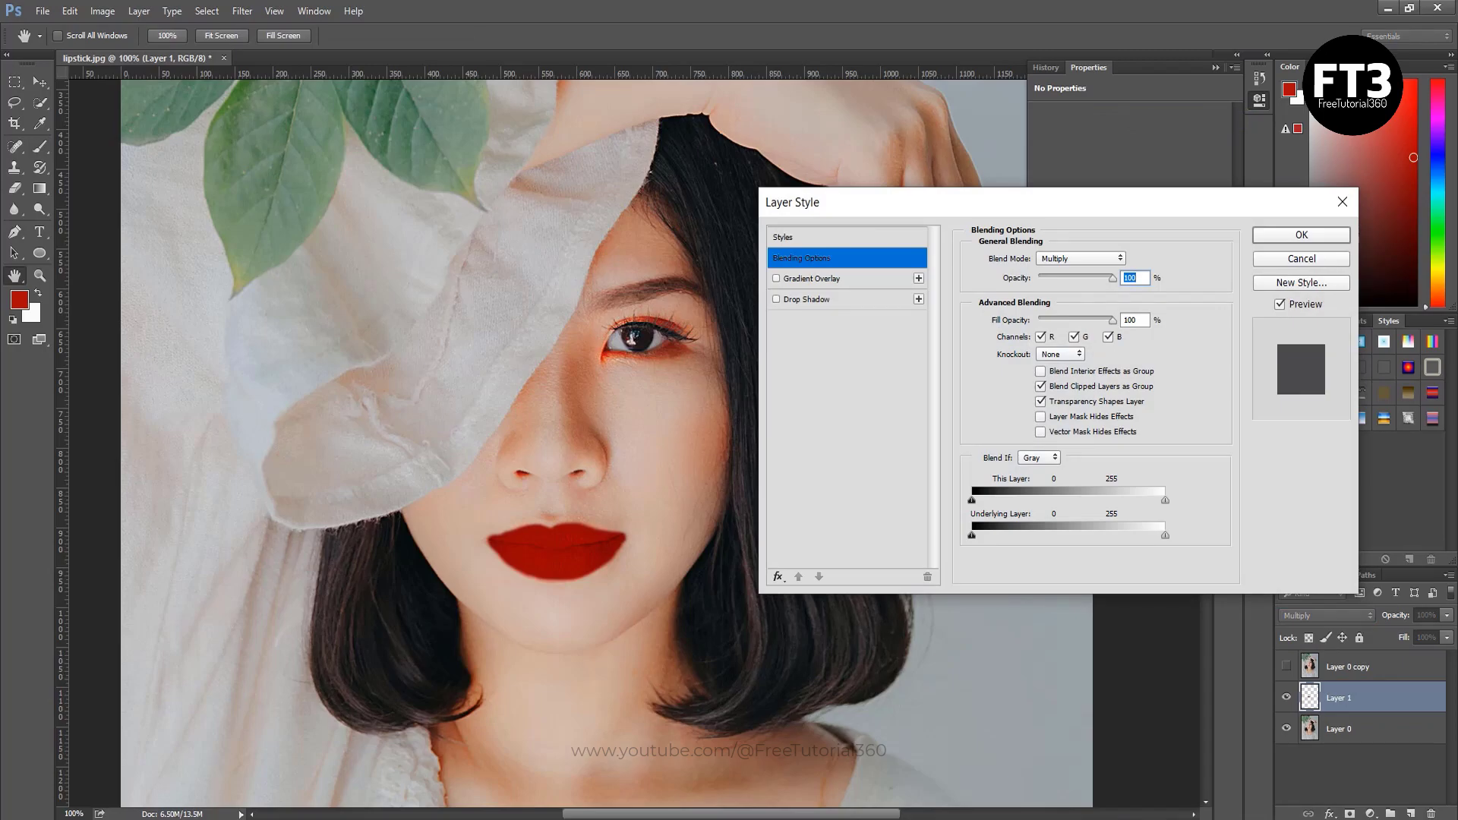
drag(1165, 534, 1113, 535)
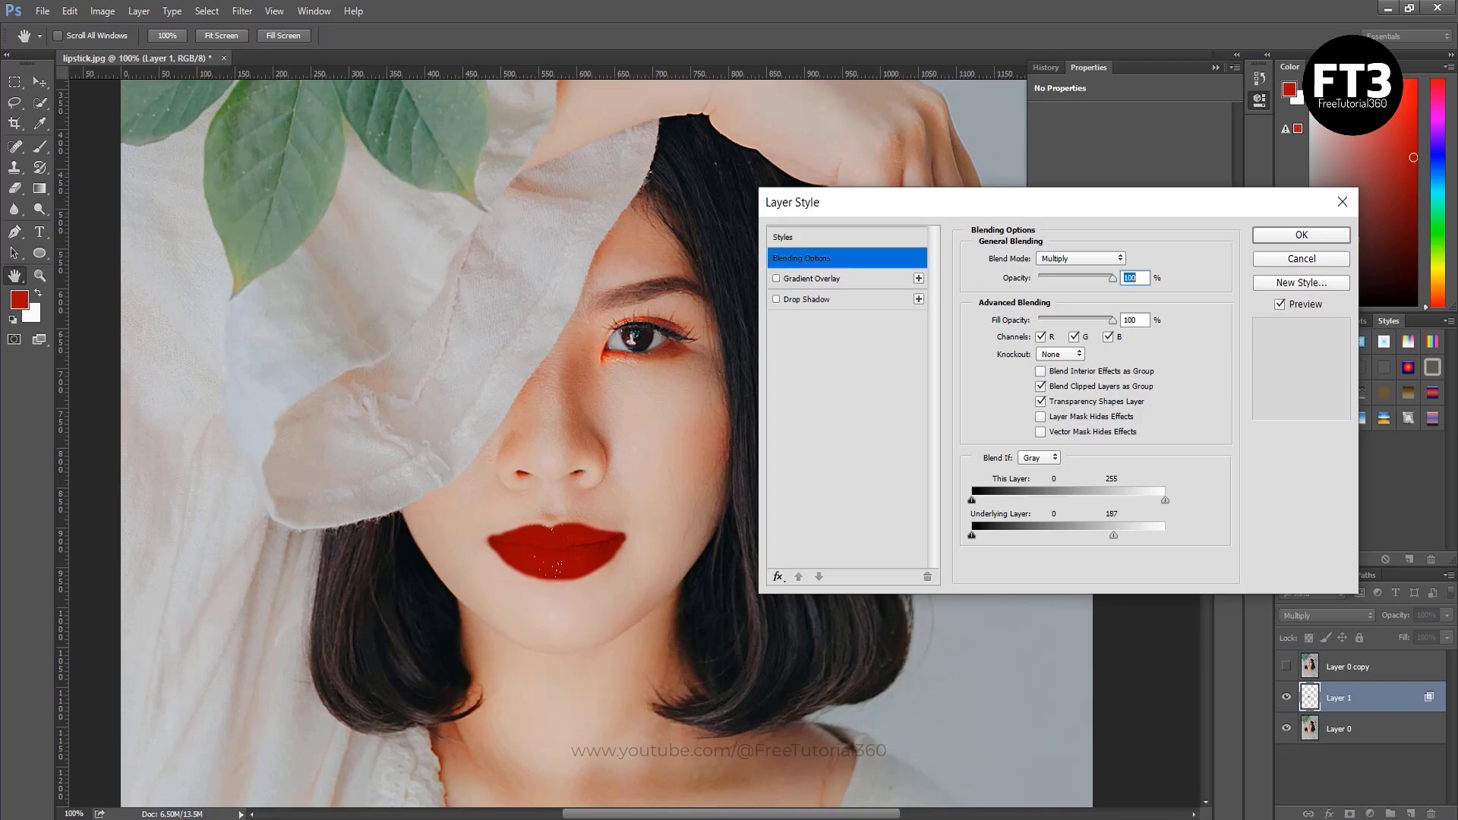
key(alt)
drag(1113, 535, 1114, 535)
drag(1106, 536, 1103, 536)
drag(1098, 536, 1087, 535)
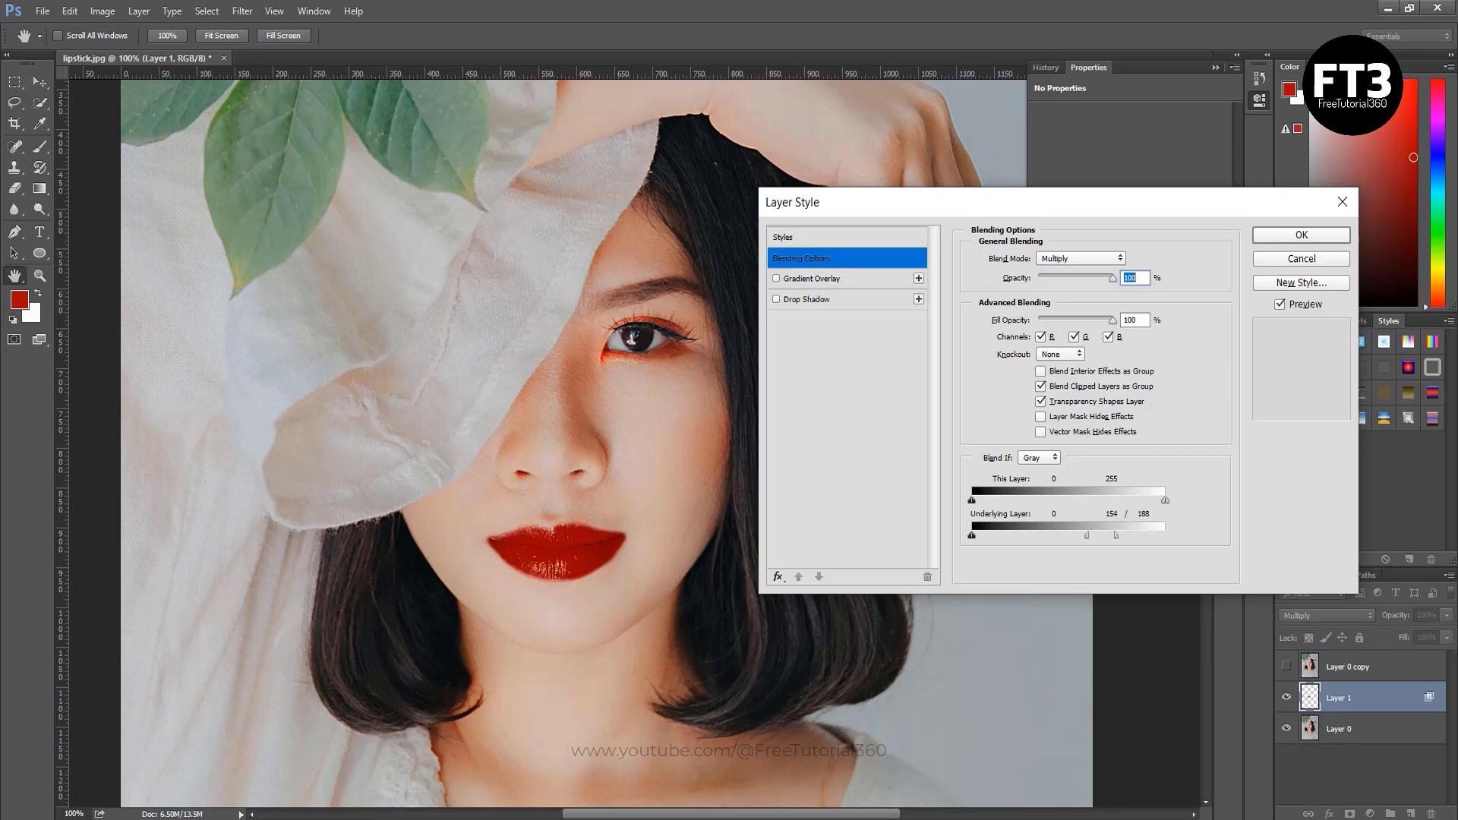
drag(1118, 535, 1110, 536)
drag(1087, 536, 1099, 535)
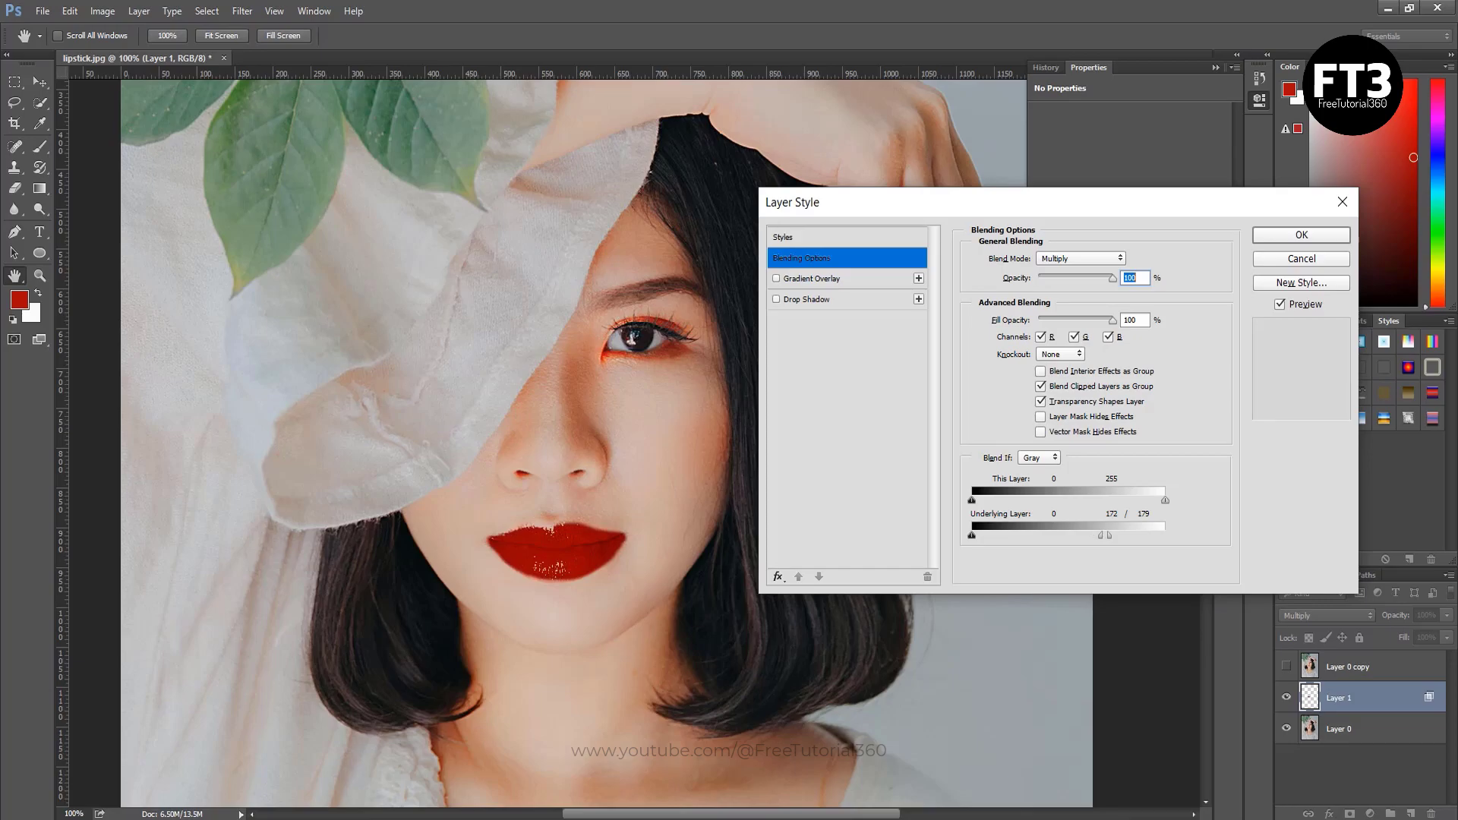
key(Return)
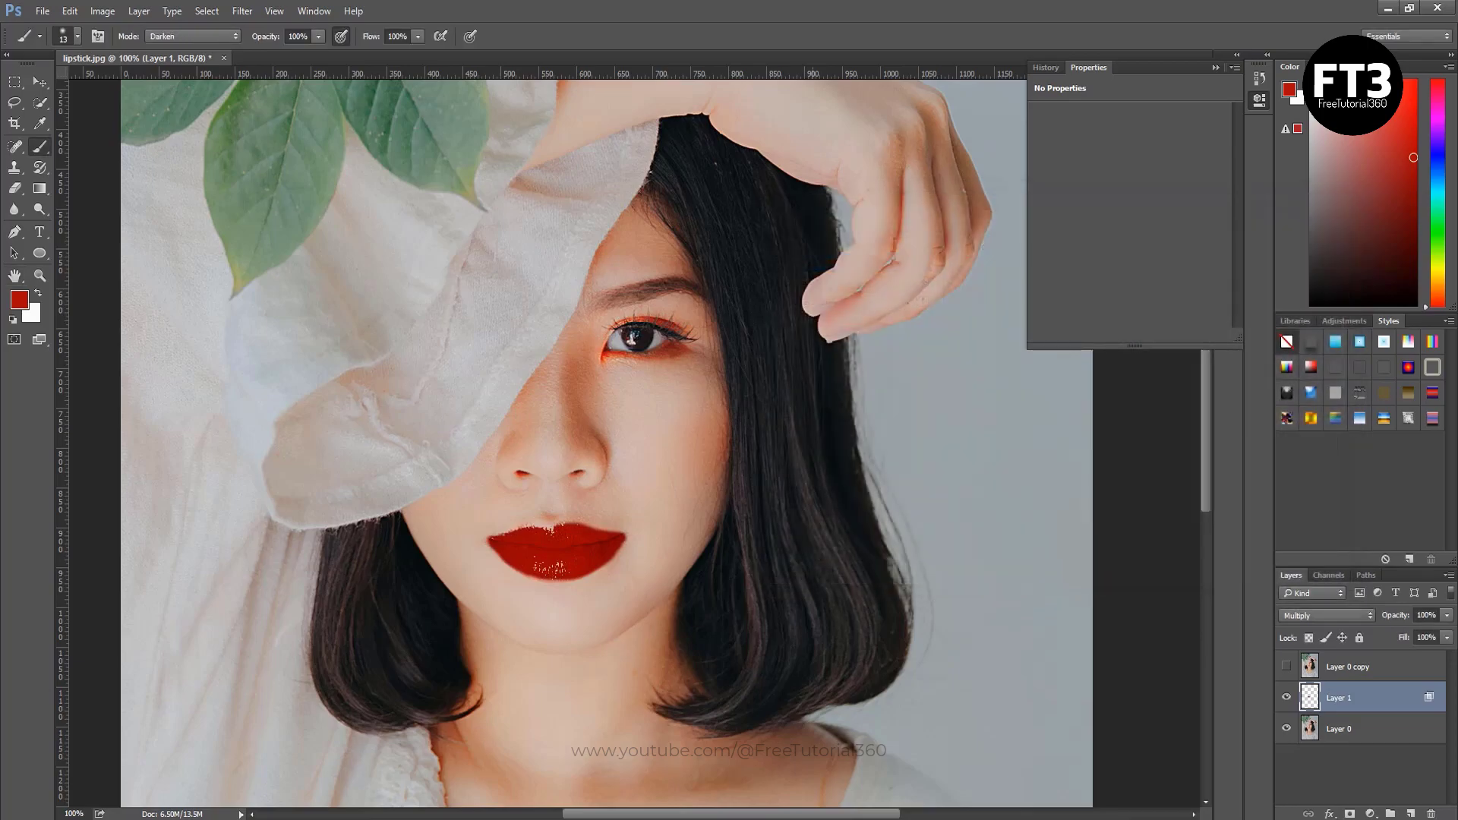
Zoom out to 66.7% to see the whole portrait, then switch to the Move tool.
key(z)
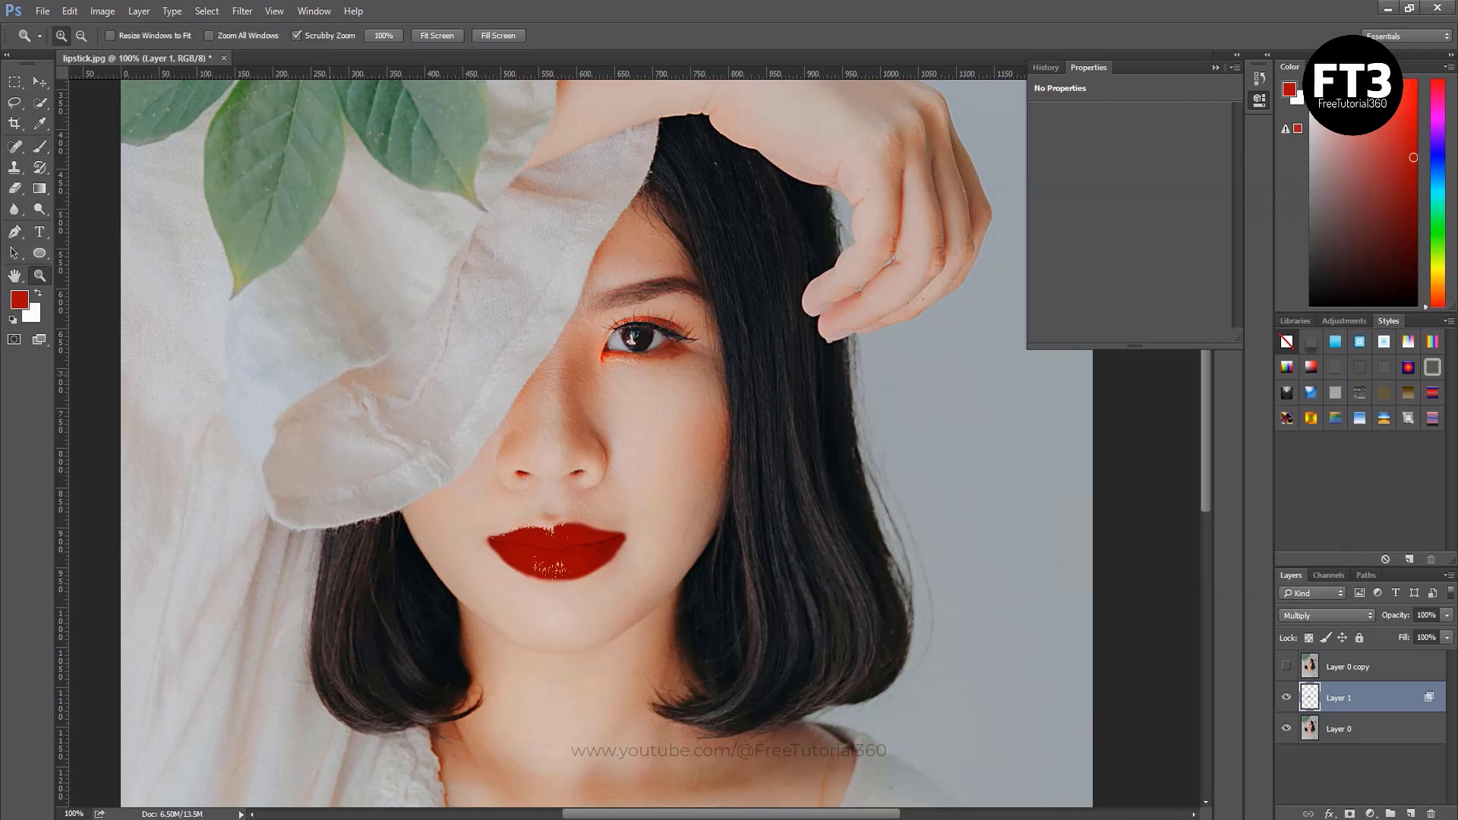
alt+click(332, 377)
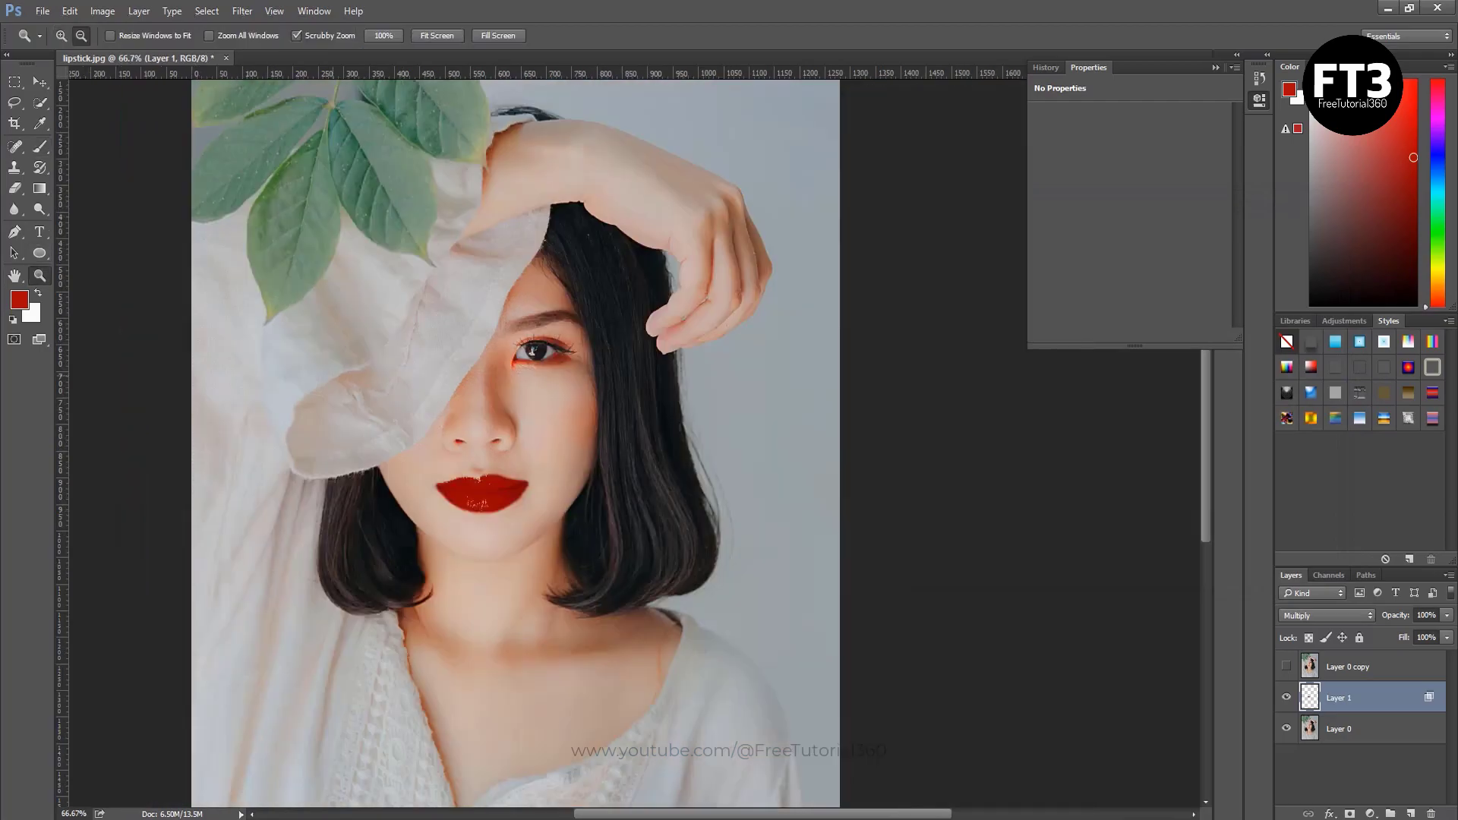
key(v)
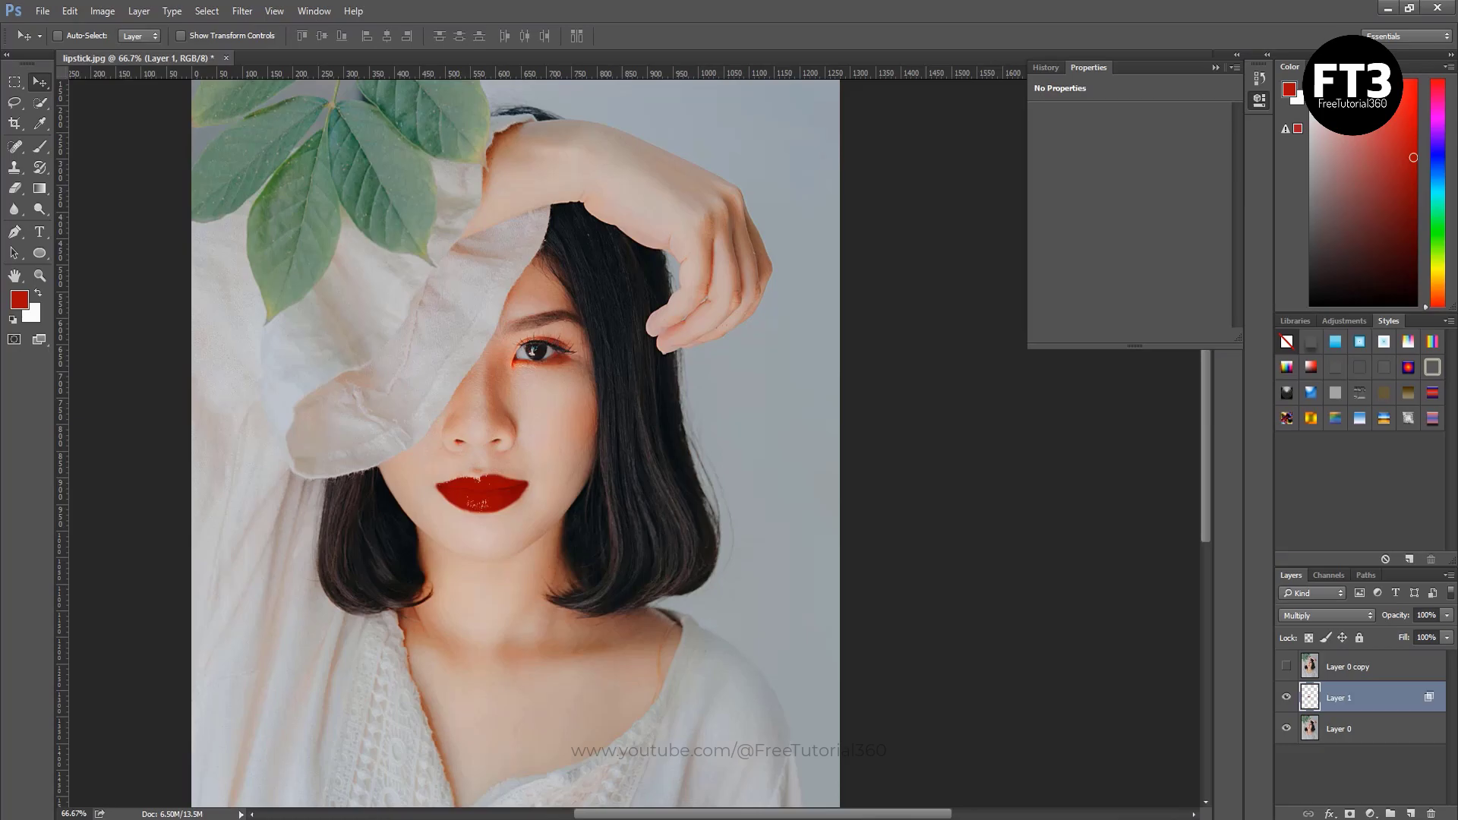
Toggle Layer 0 copy's visibility to compare orange and red lips, leaving it hidden.
click(1286, 666)
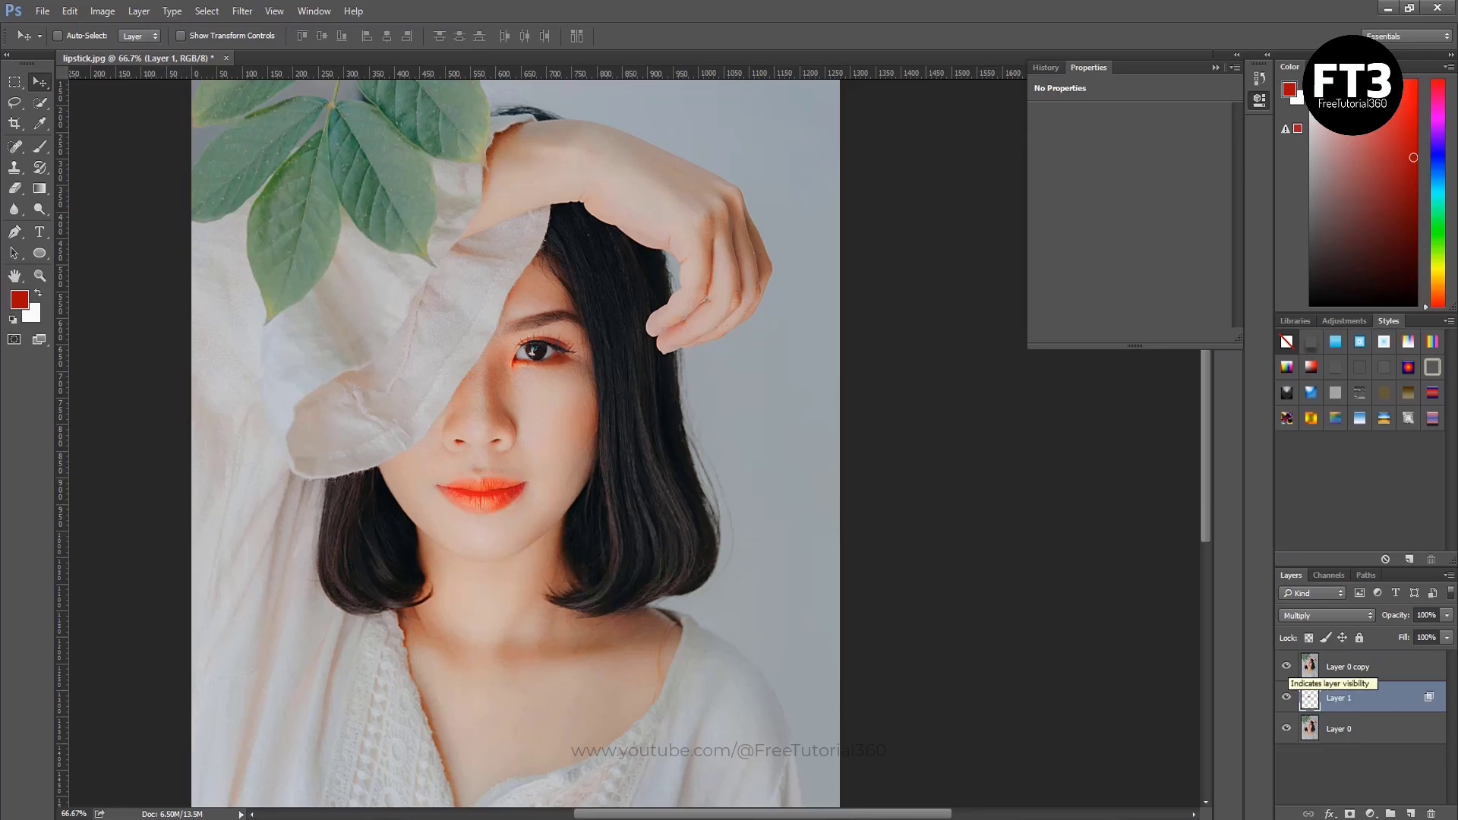
click(1286, 666)
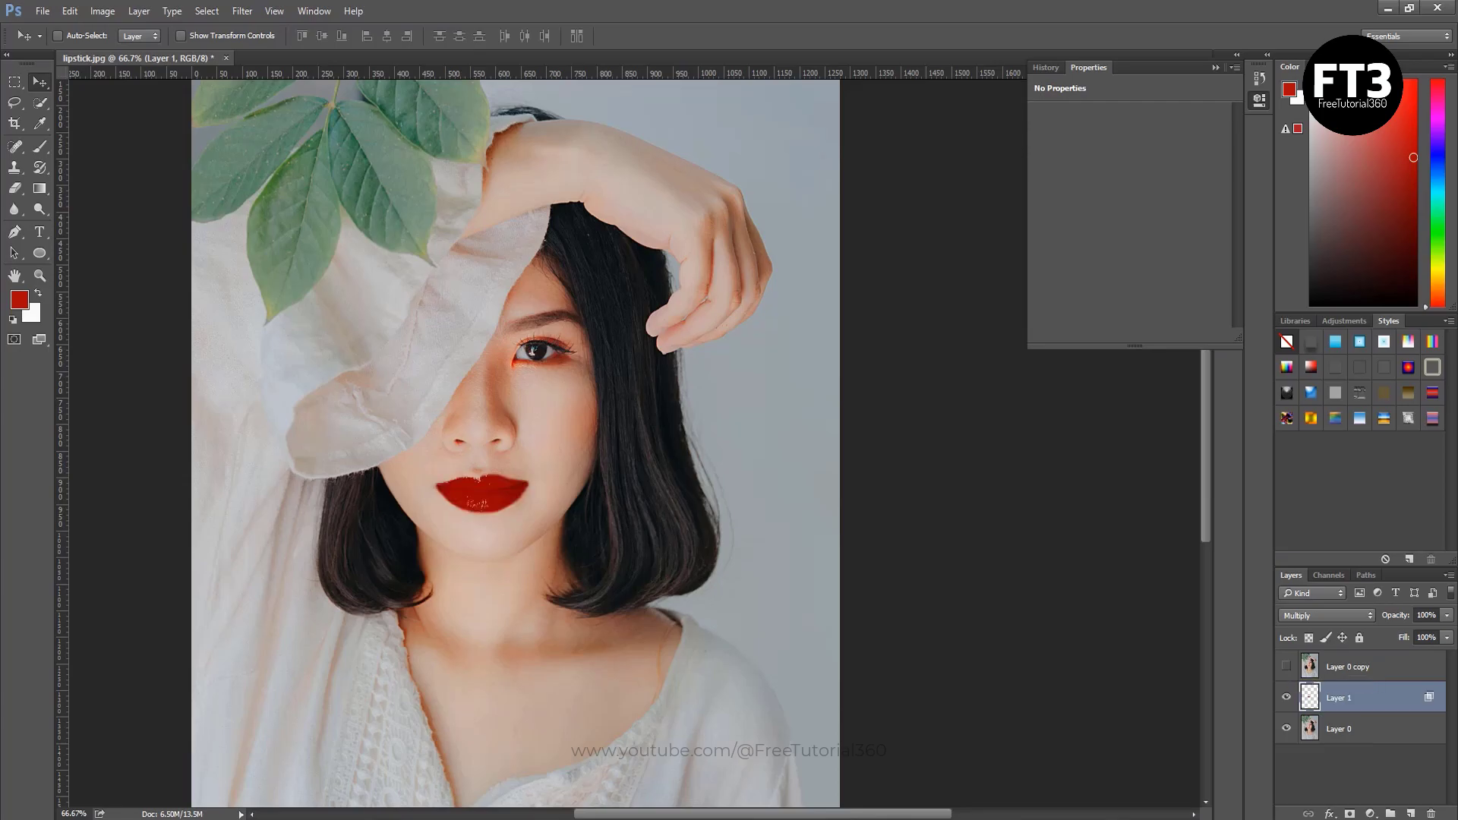
click(1286, 666)
click(1286, 666)
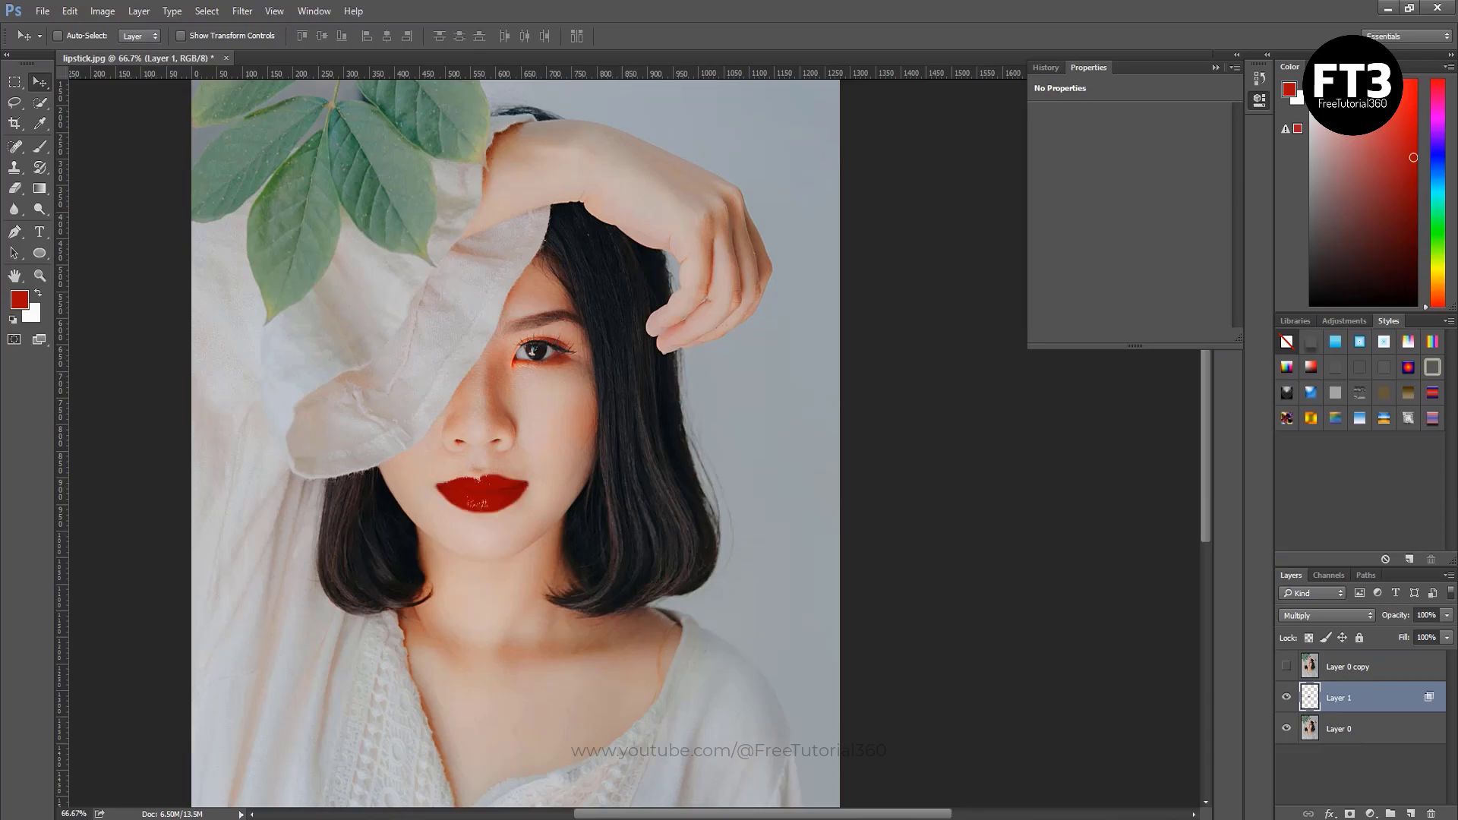